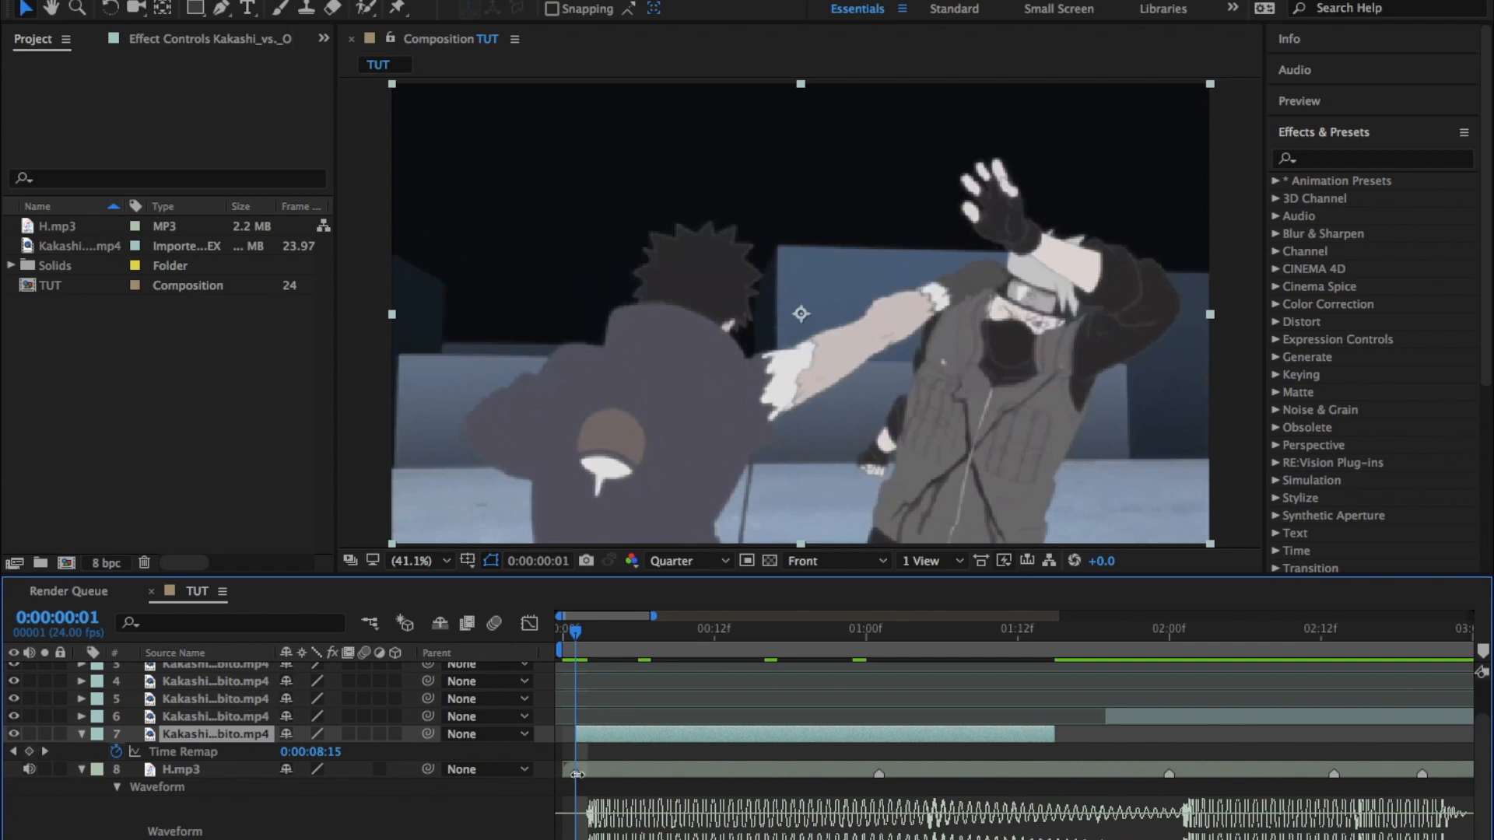
Keyframe Time Remap on layer 7 at 0:00:00:01 and near the clip's end, placing the end keyframe at 0:00:01:00.
key(space)
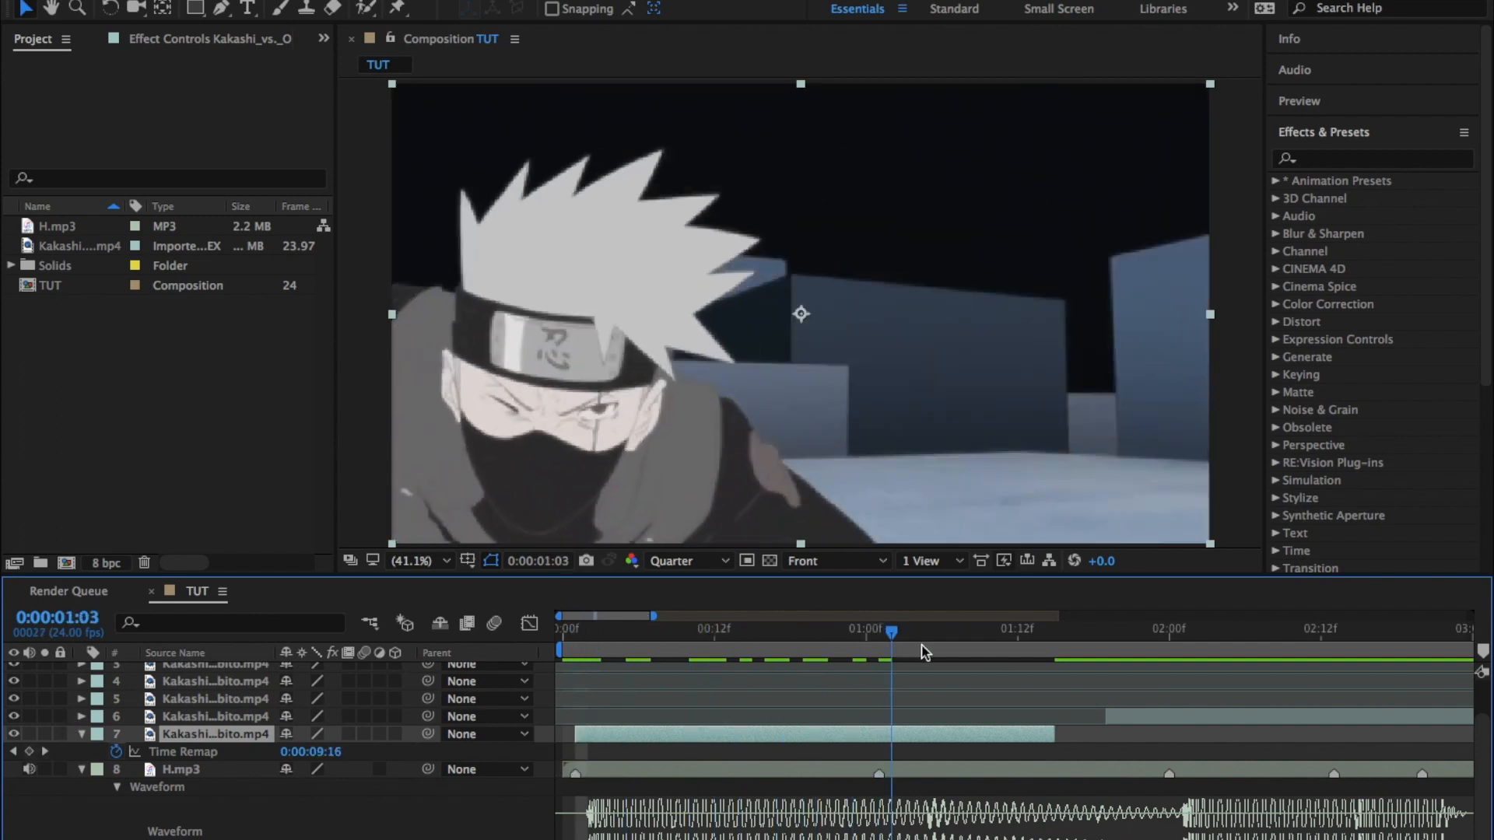
key(space)
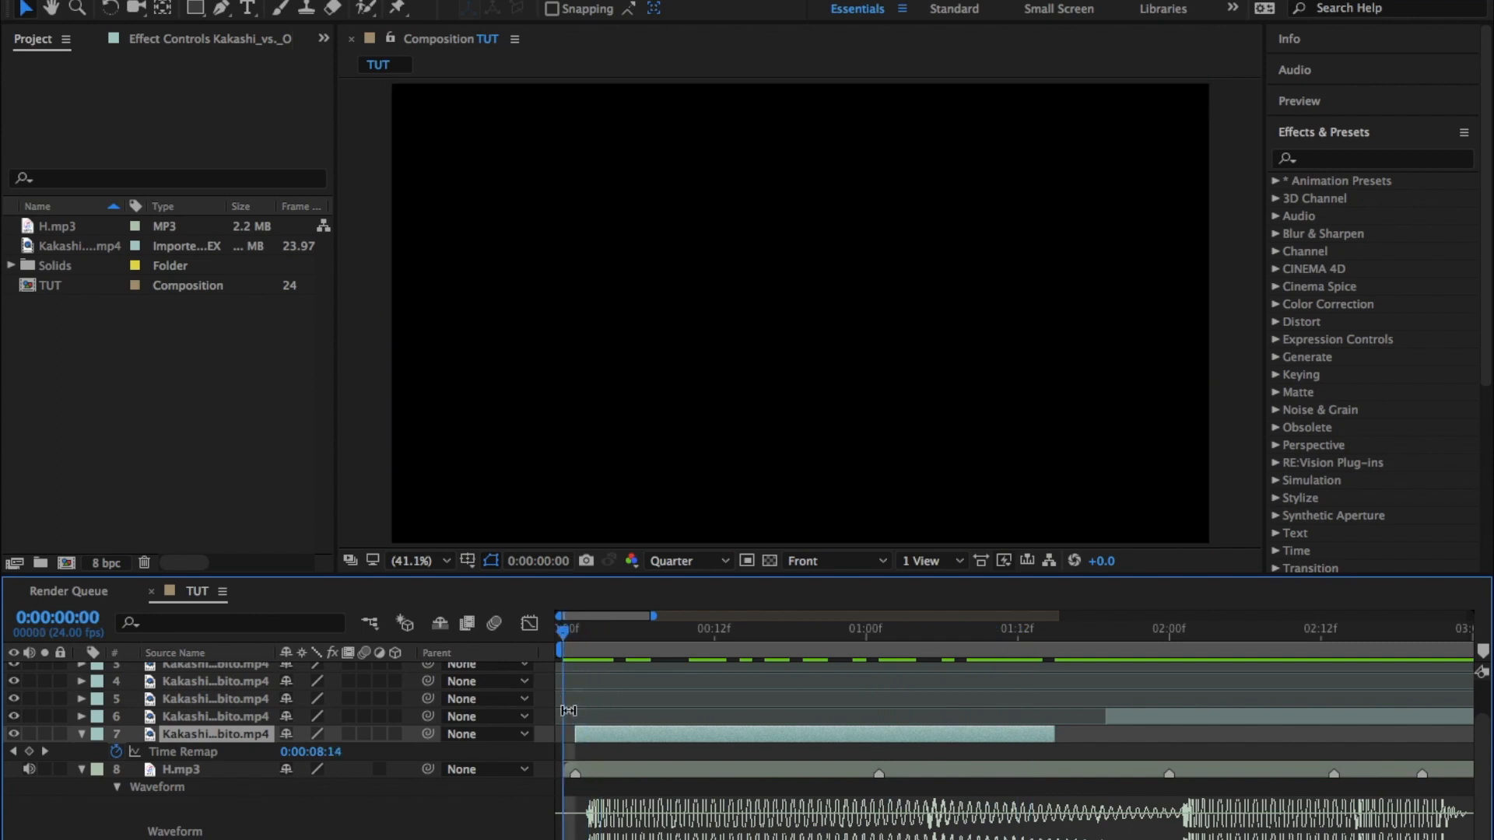
key(space)
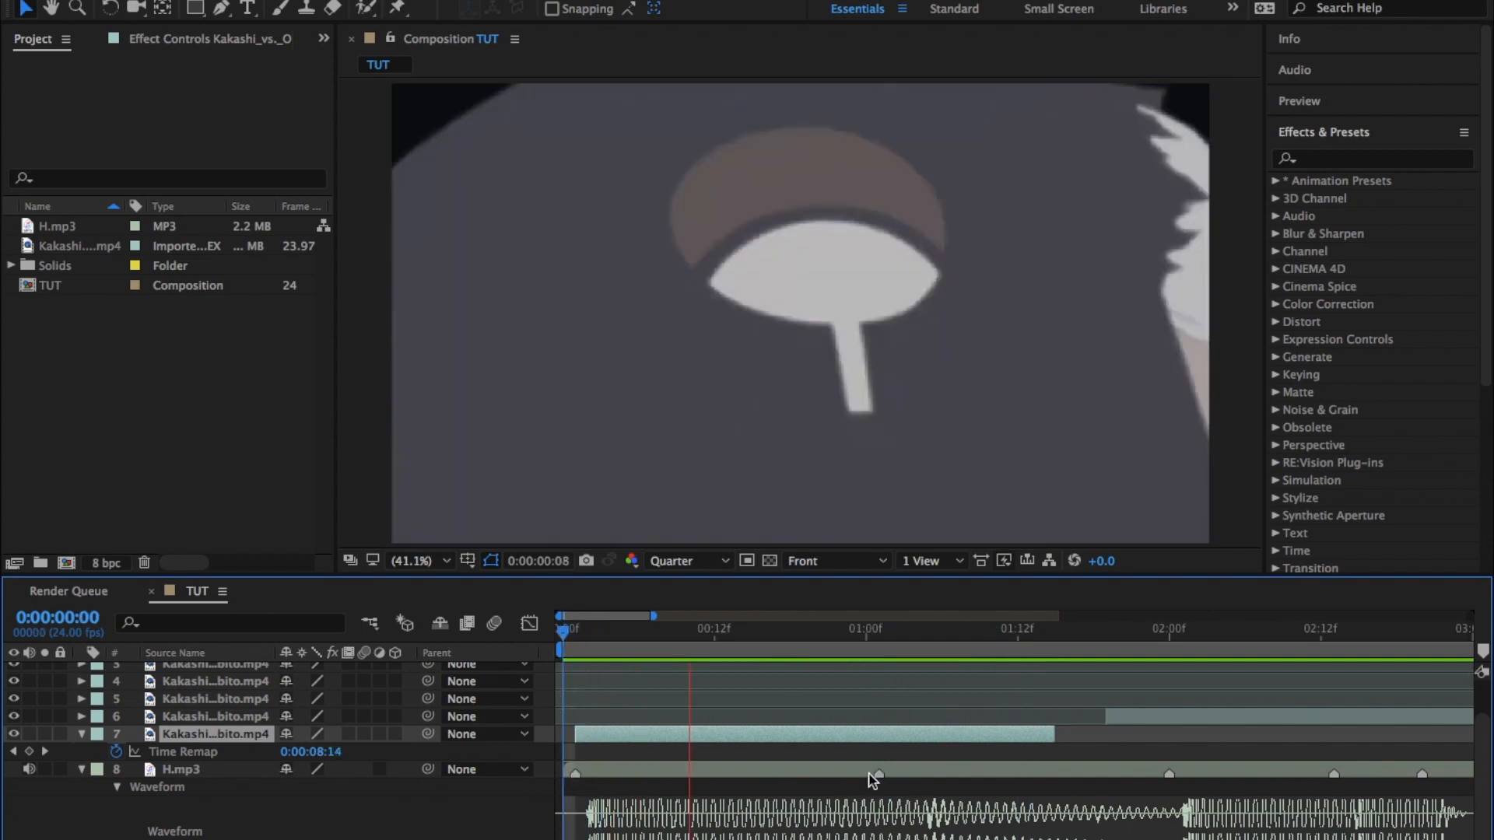
key(space)
drag(660, 640, 575, 640)
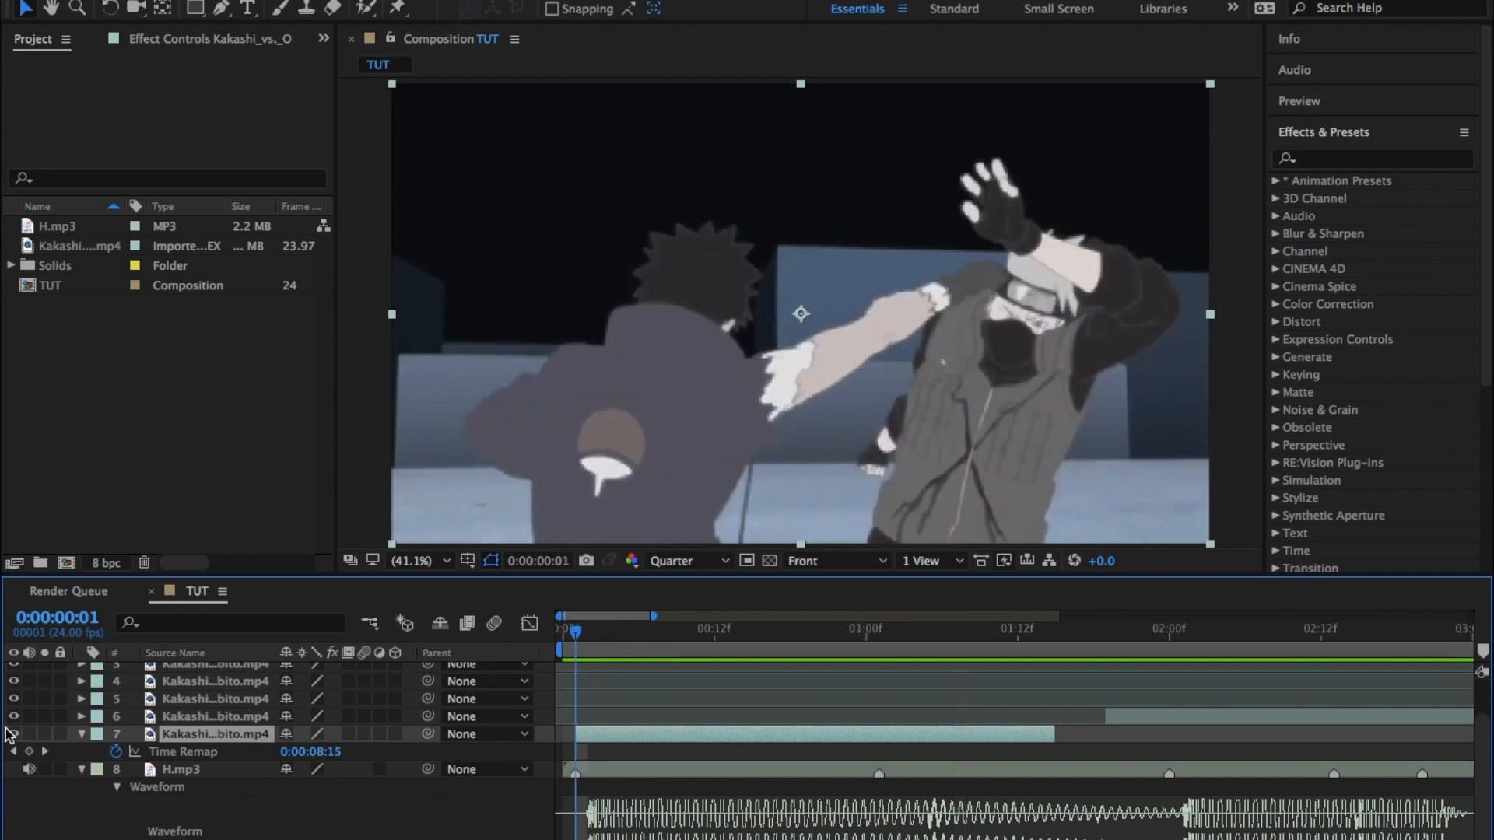
click(30, 751)
key(space)
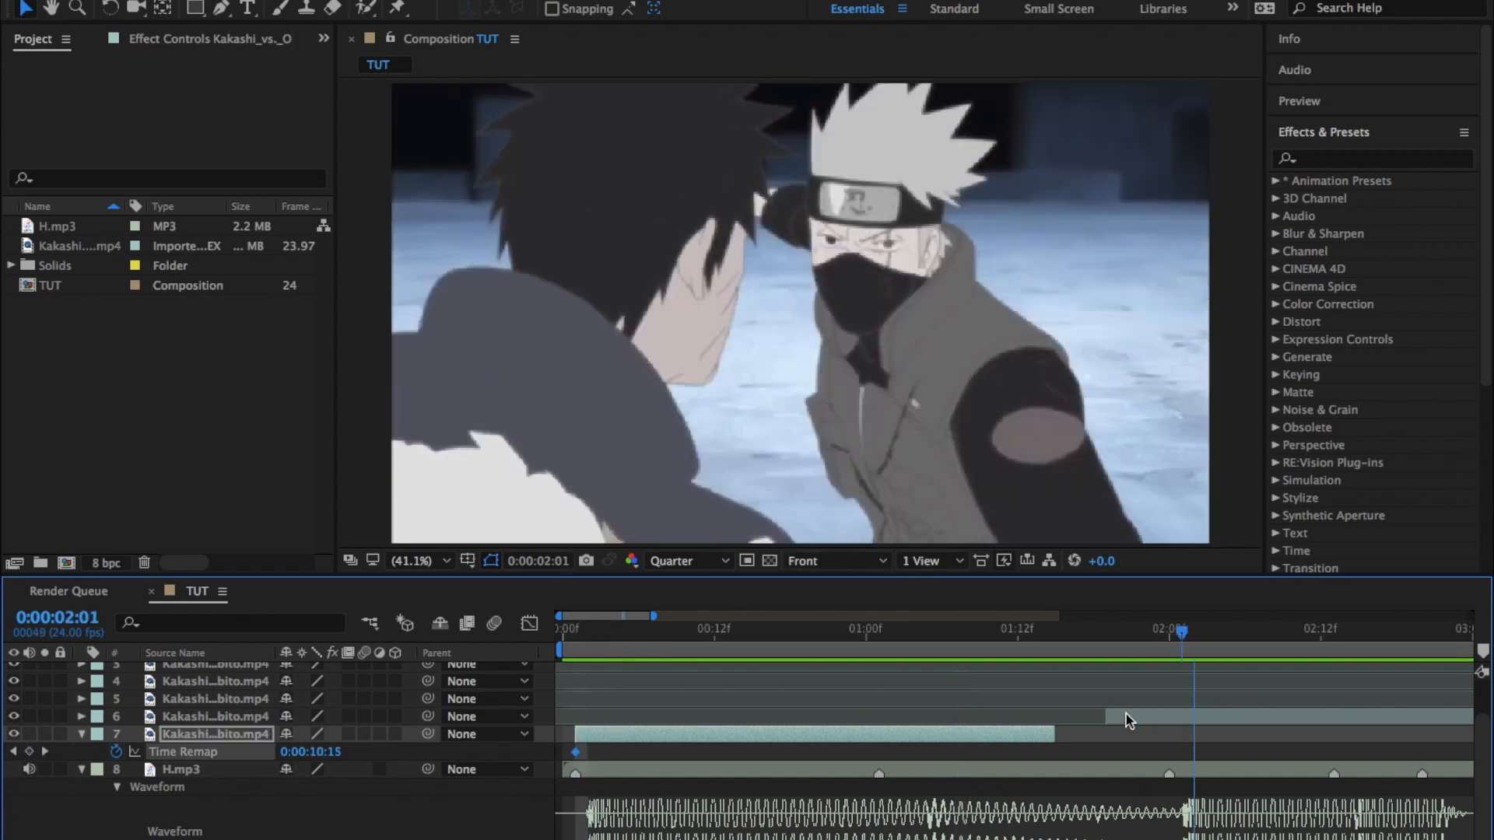
click(29, 751)
drag(1048, 755, 867, 759)
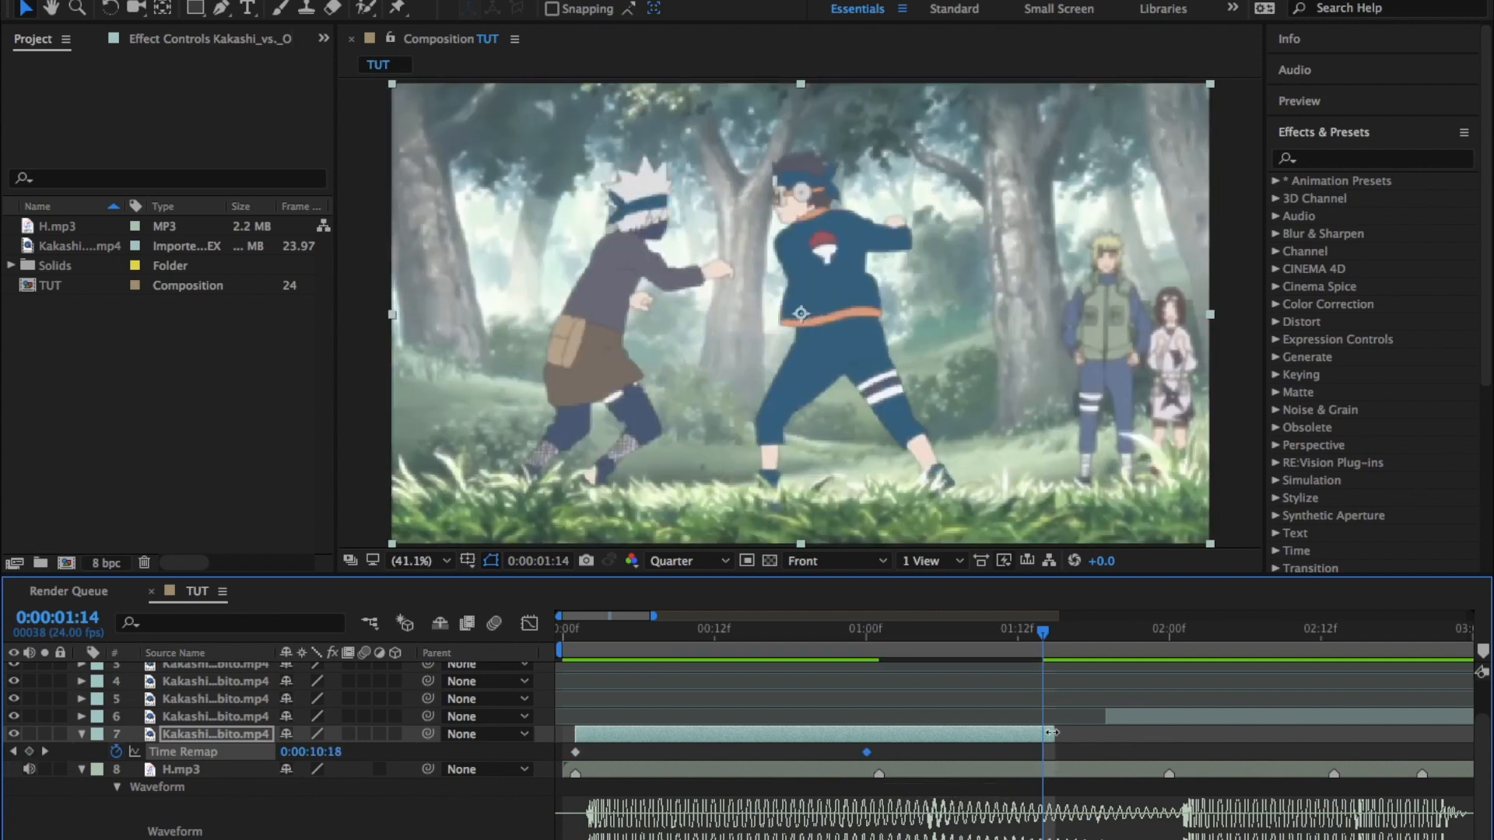
Trim layer 7 to end at the beat marker just past 0:00:01:00 and move layer 6 to start there.
drag(1055, 731, 878, 776)
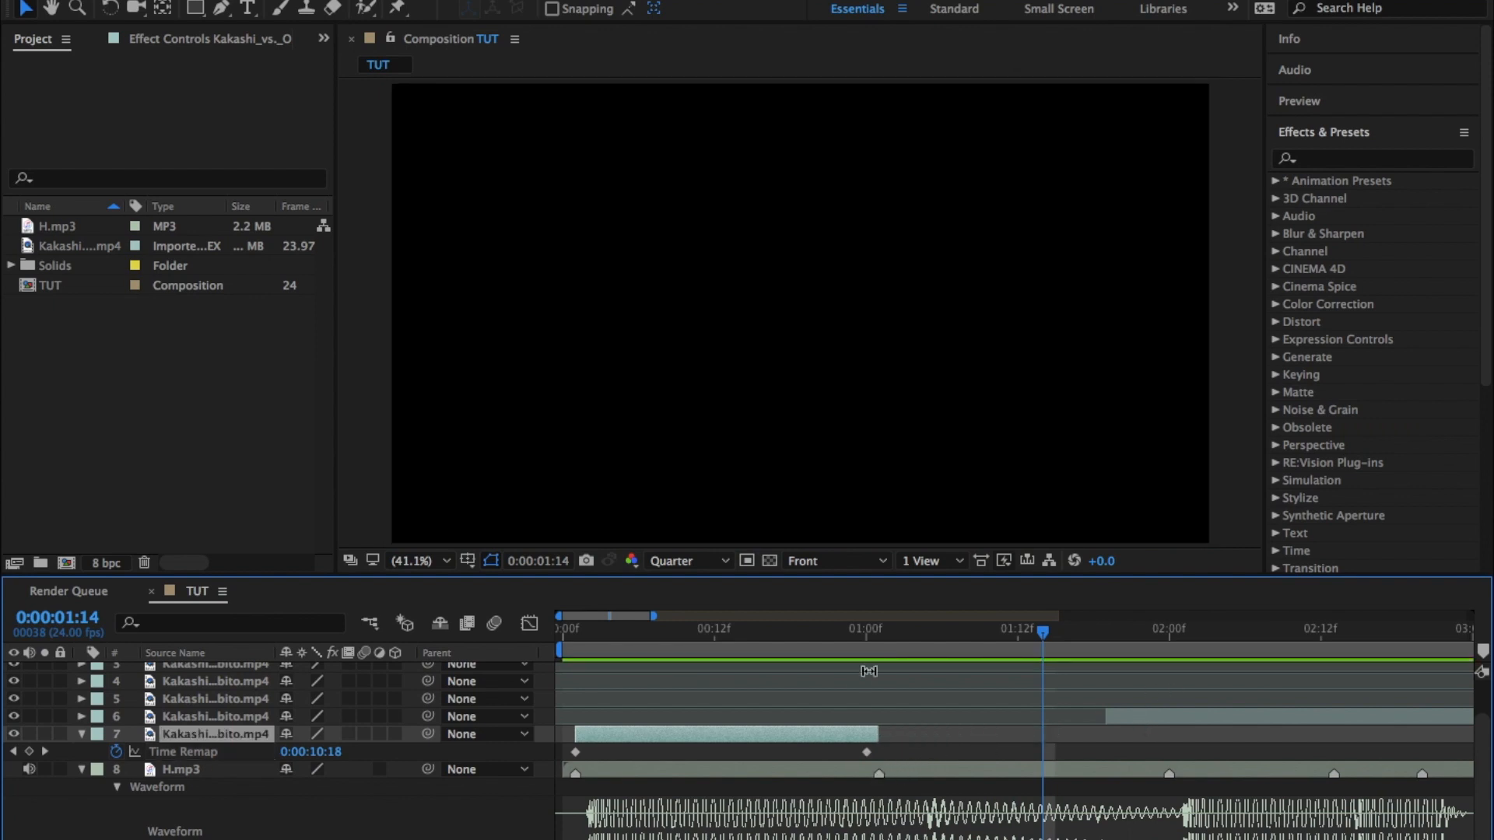
drag(876, 651, 867, 644)
drag(1129, 717, 907, 759)
key(space)
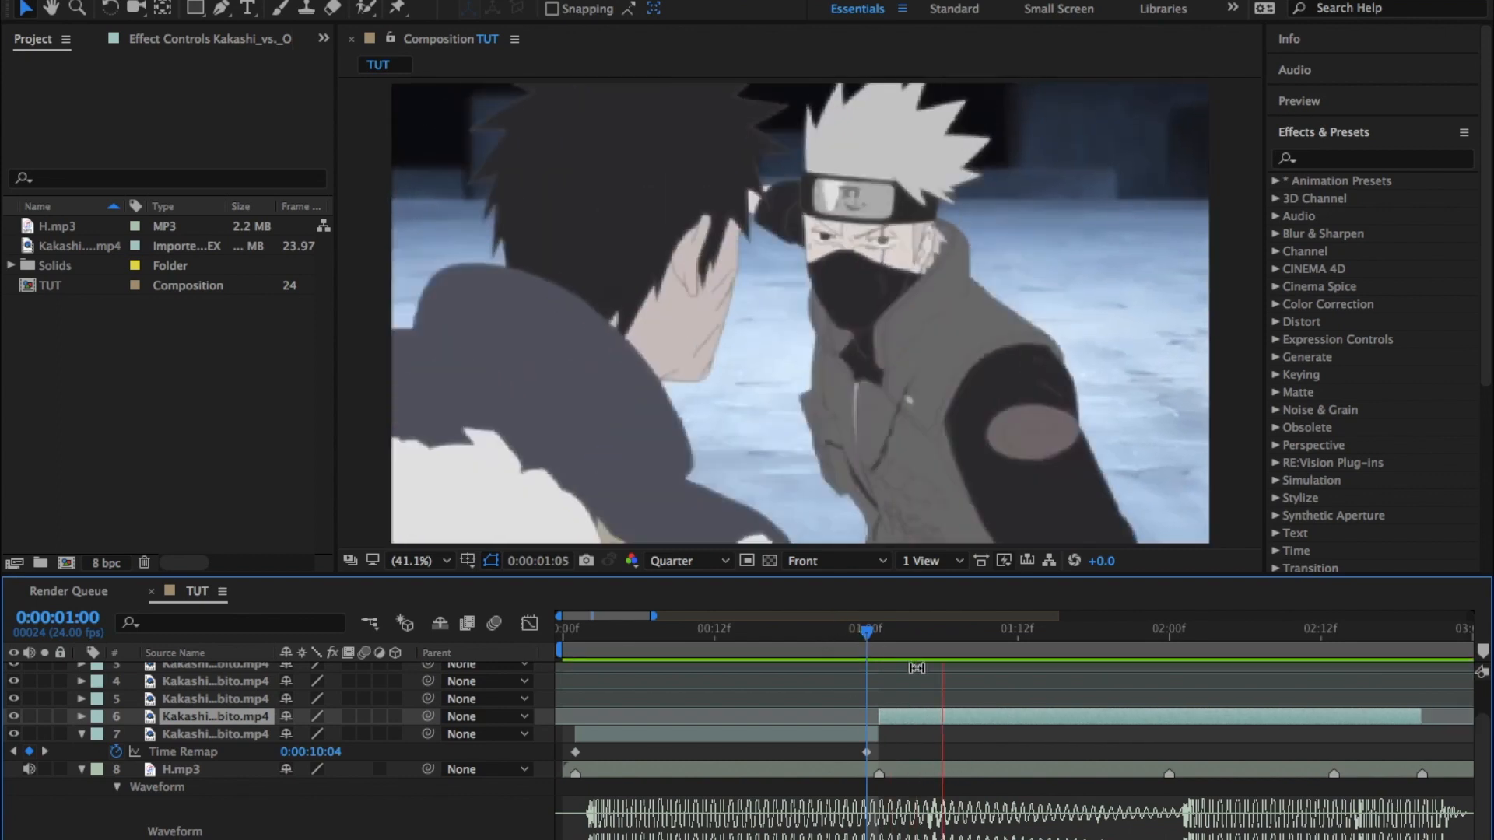
key(space)
Extend the start of layer 7 and its first Time Remap keyframe back to 0:00:00:00.
drag(878, 630, 543, 650)
key(space)
key(space)
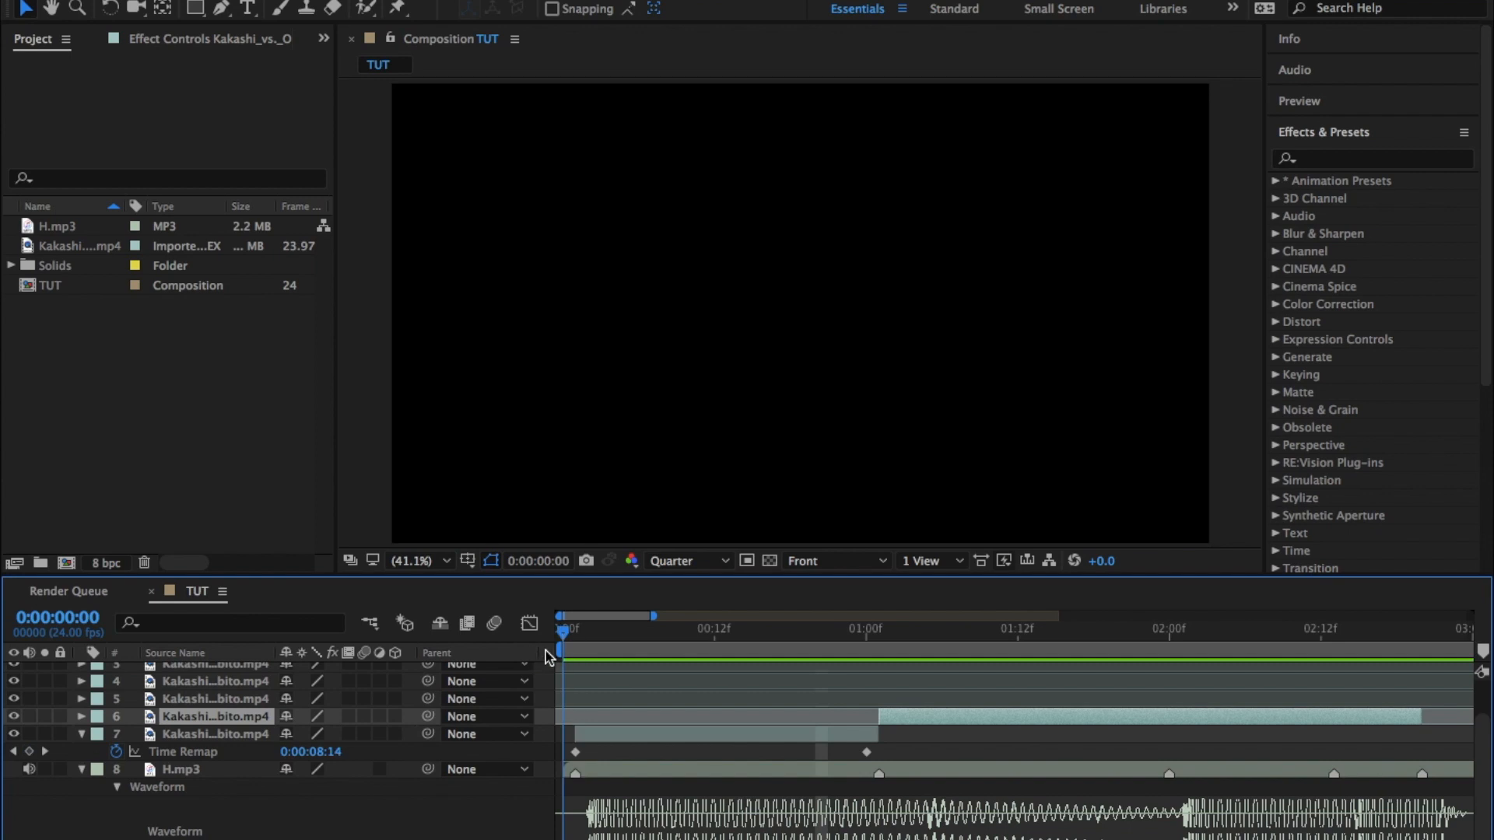
drag(574, 738, 563, 756)
Play and scrub through the first second of the composition to check the time-remapped clip and the cut.
key(space)
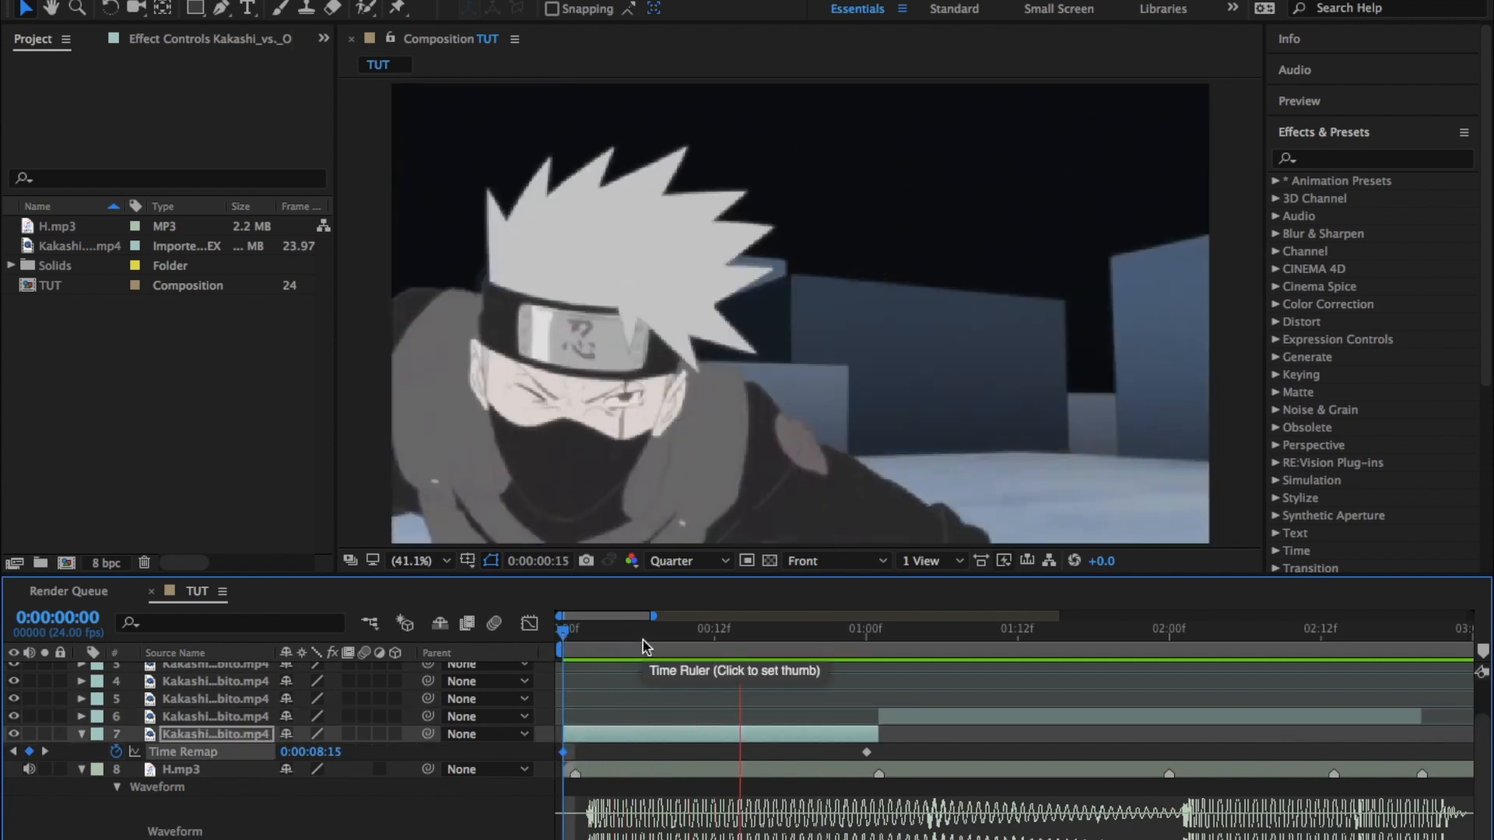
click(793, 631)
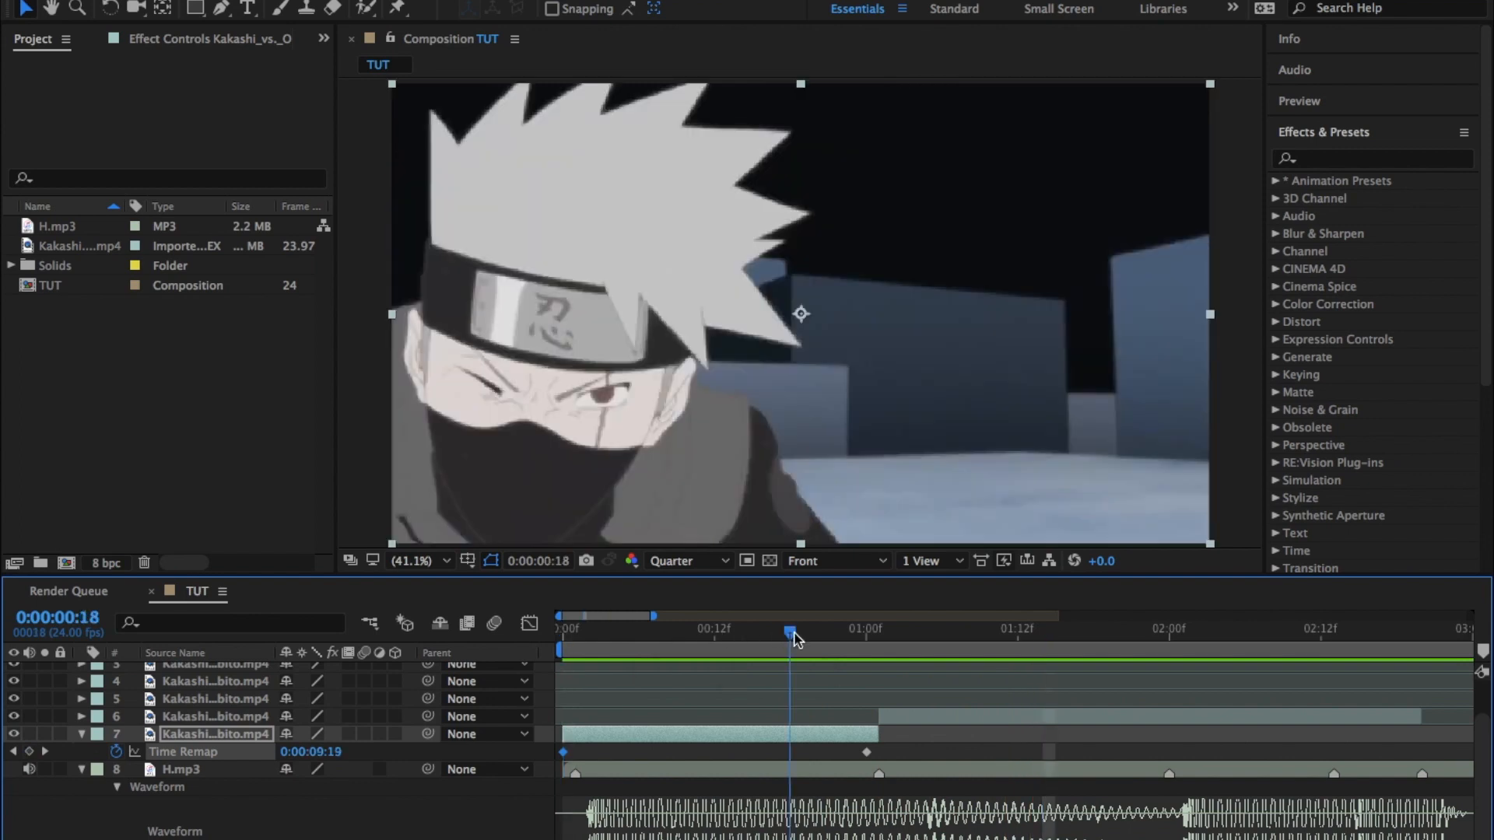
key(space)
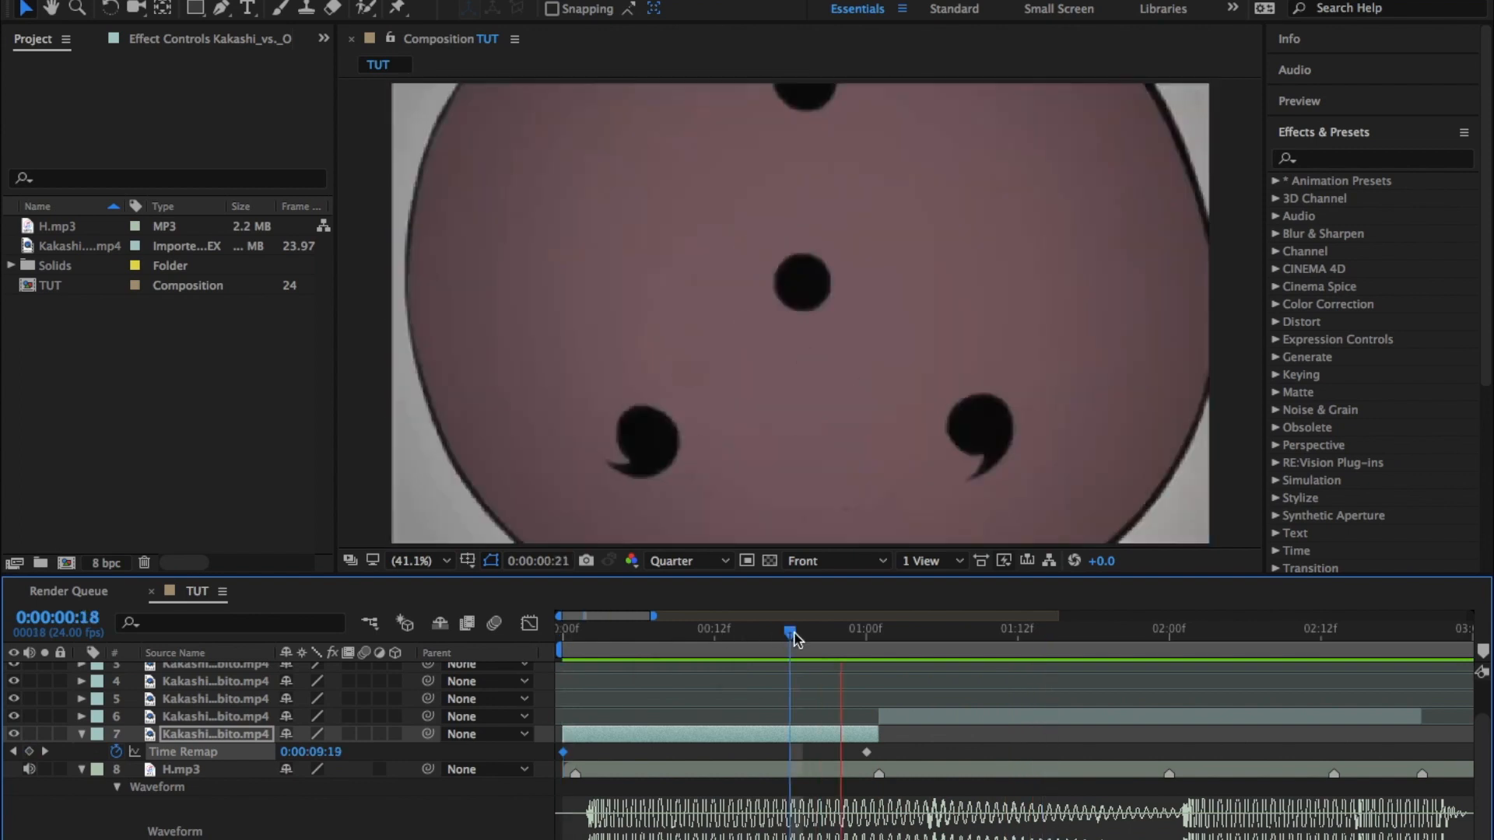
key(space)
click(806, 632)
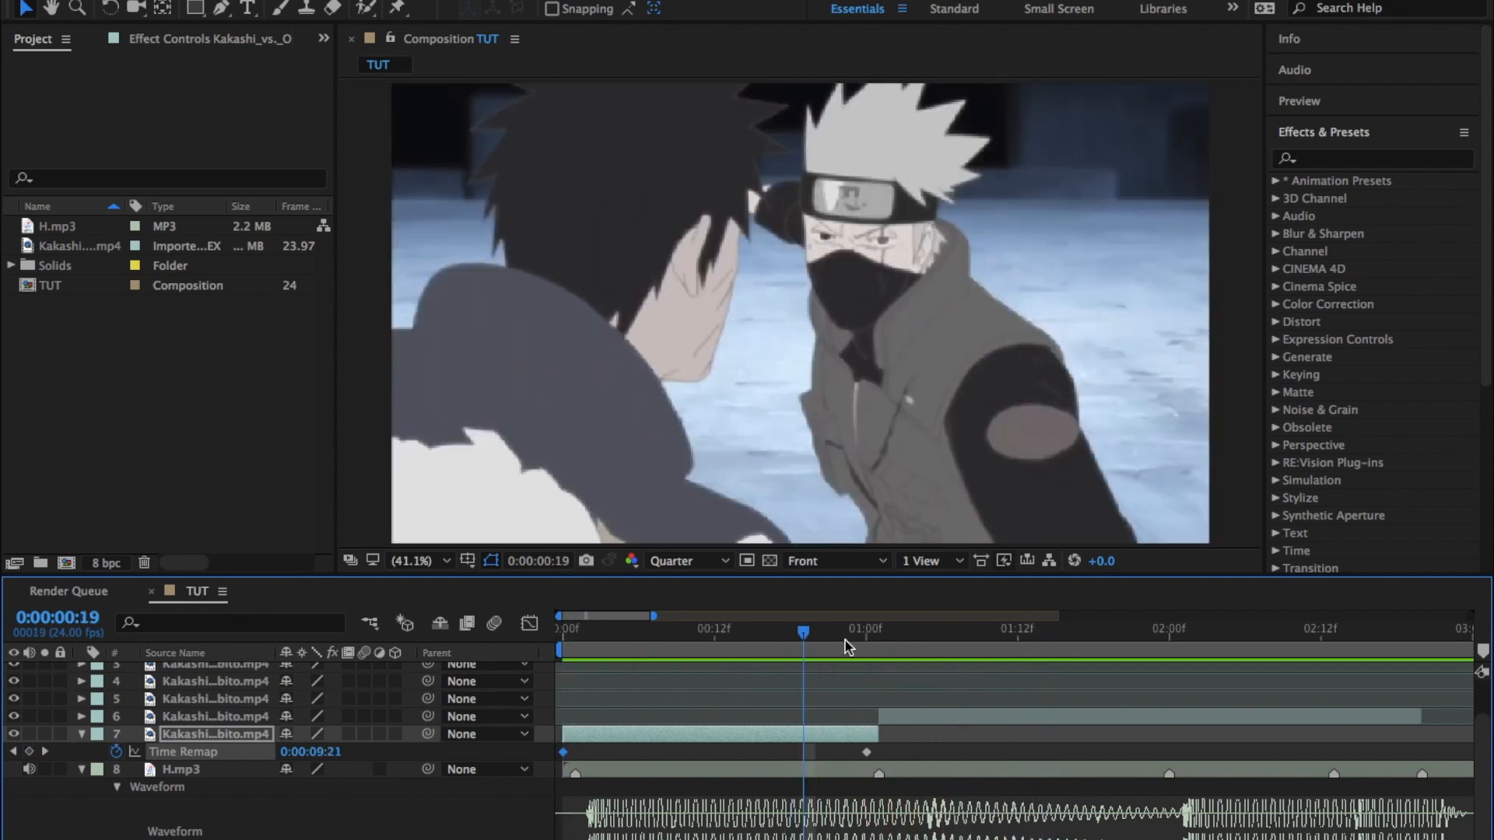
click(846, 638)
drag(847, 638, 636, 657)
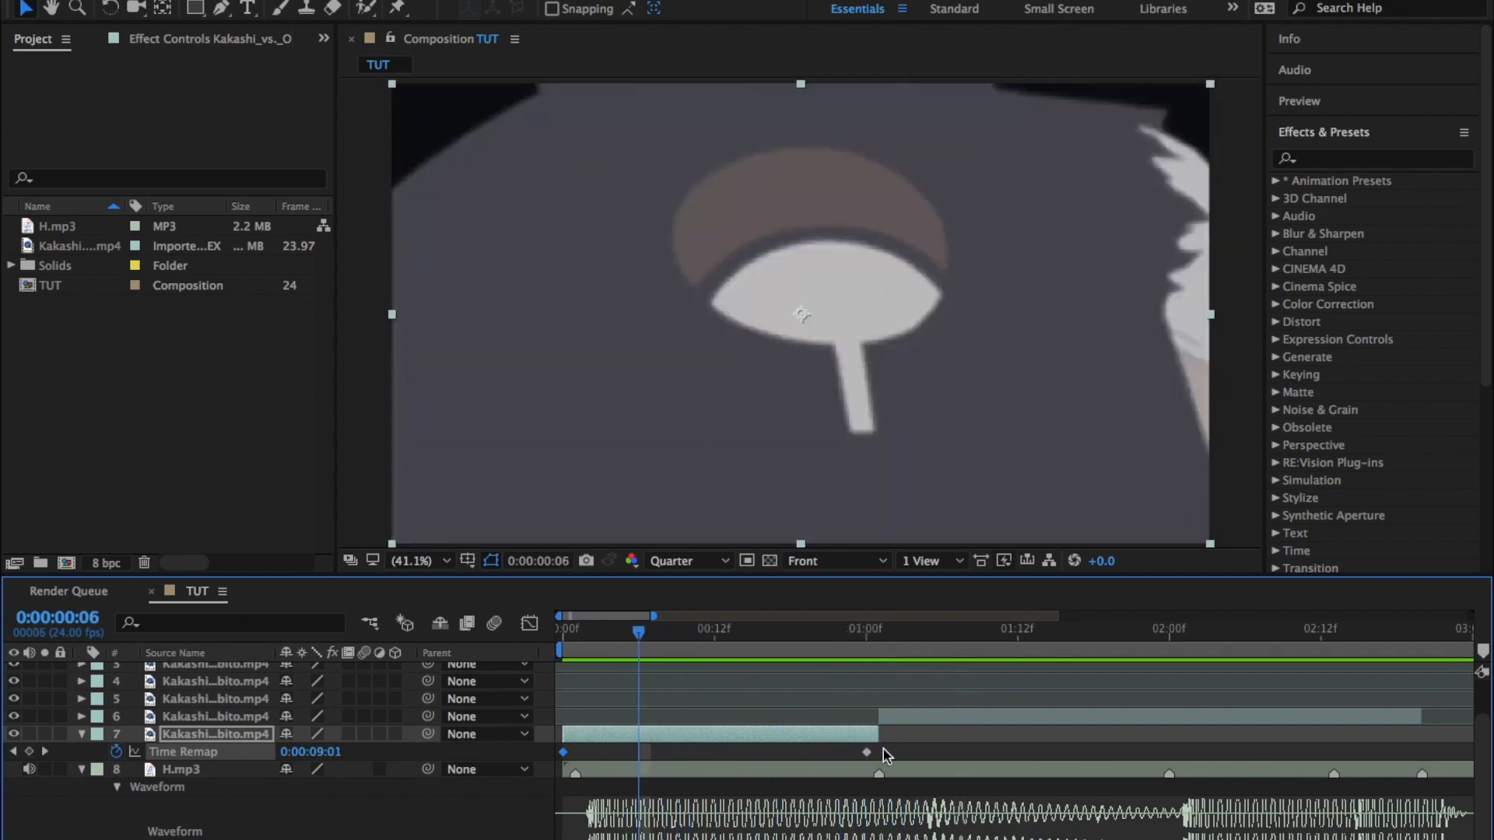
Apply Easy Ease to both Time Remap keyframes of layer 7 and display their curve in the Graph Editor.
drag(884, 754, 465, 770)
key(F9)
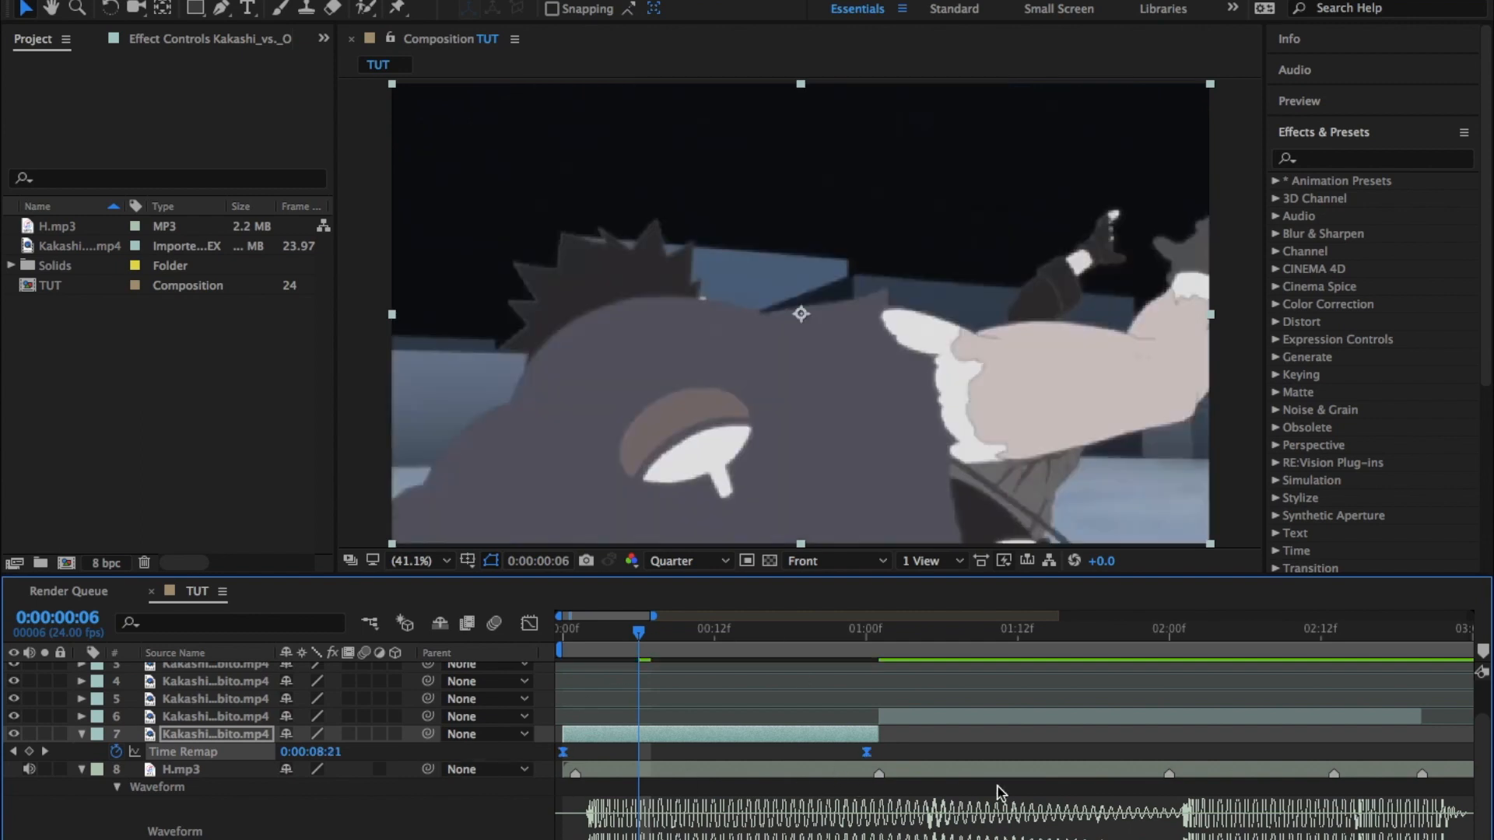
click(532, 625)
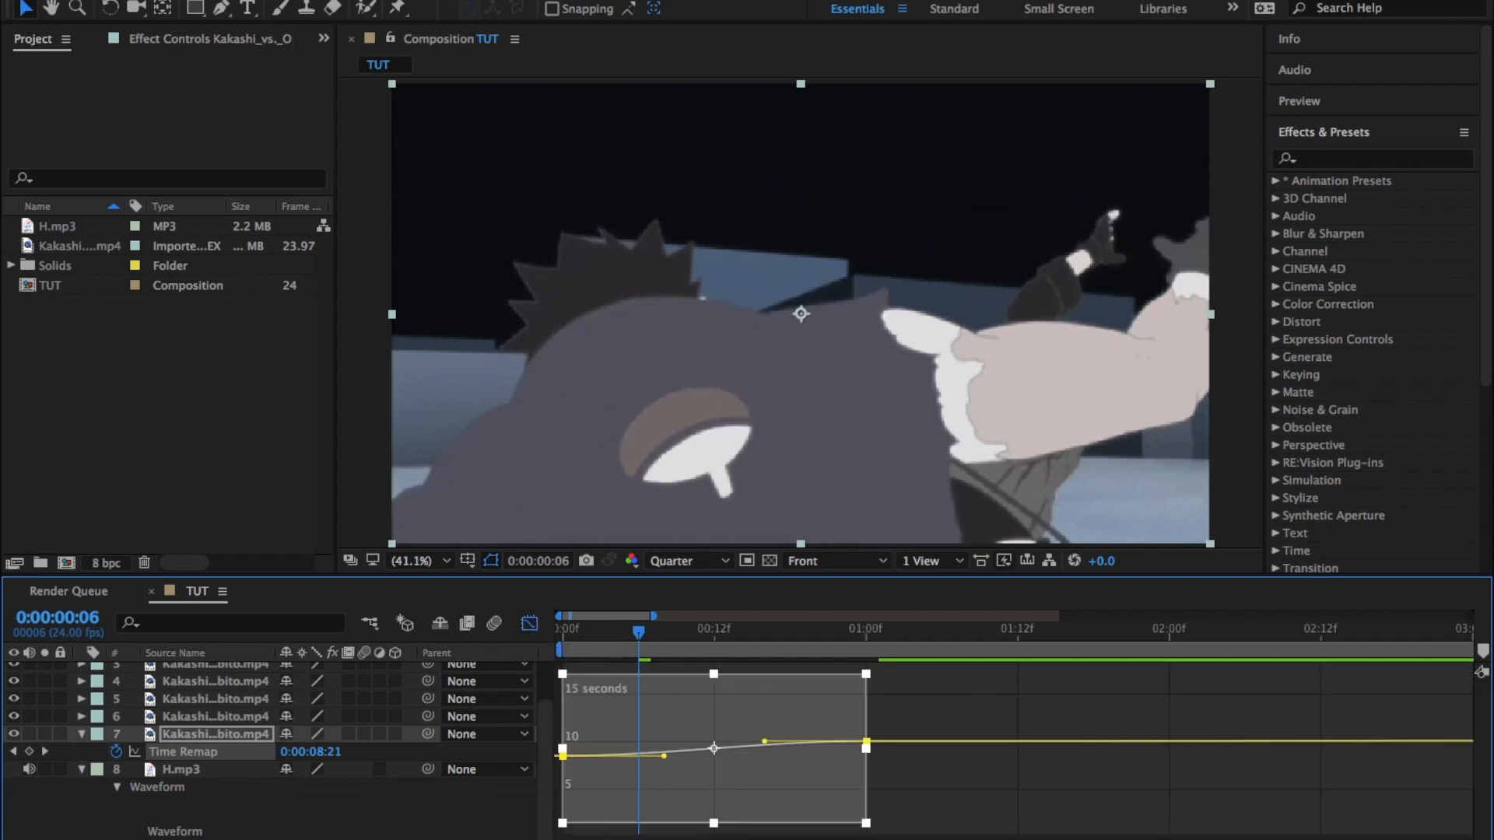
key(equal)
key(equal)
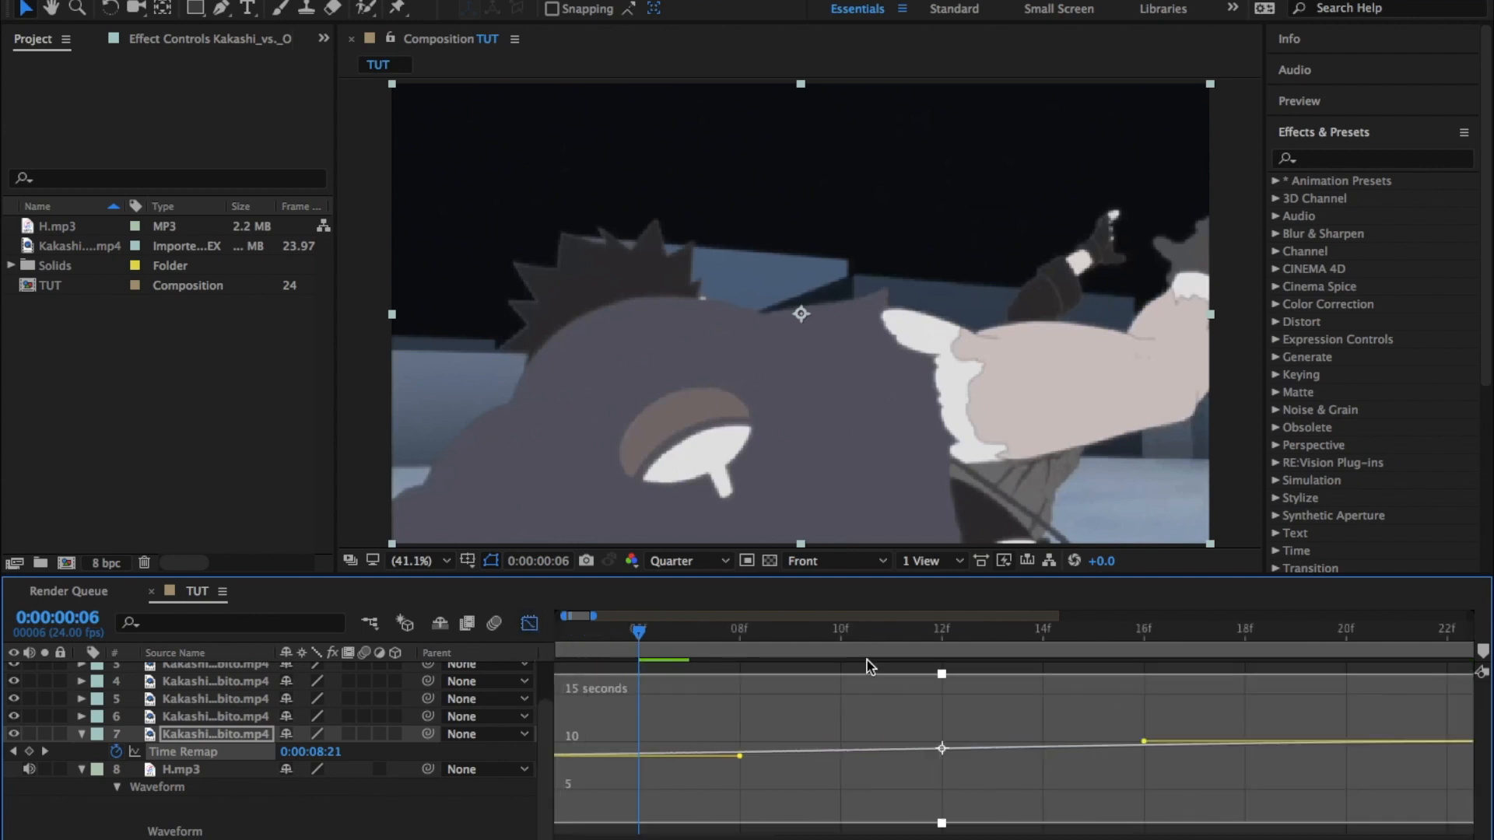
click(868, 662)
key(minus)
key(minus)
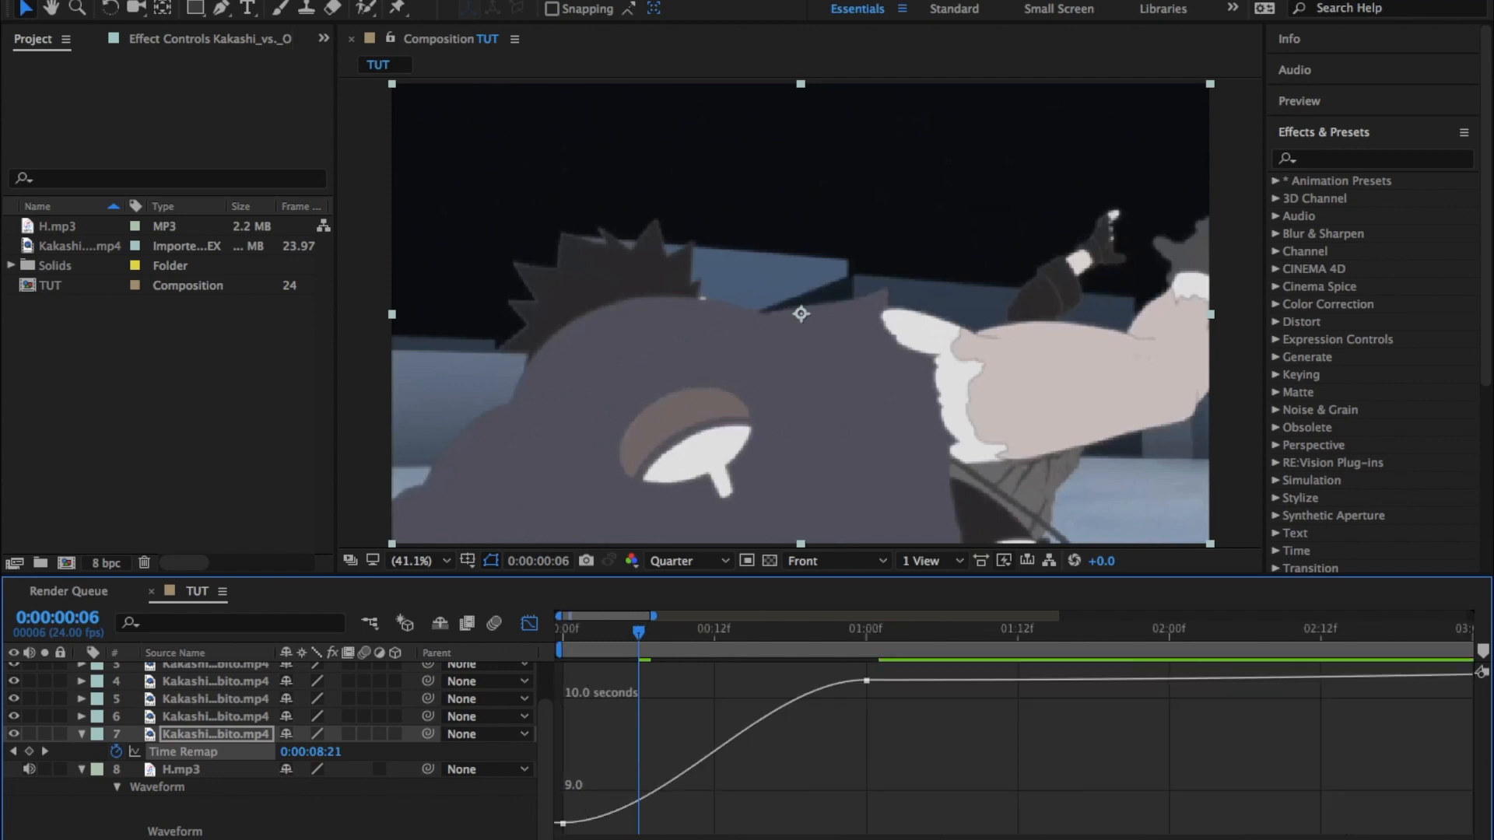
Shape the Time Remap curve with near-vertical handles on both keyframes, making it steep at both ends and flat in the middle.
click(563, 823)
drag(663, 823, 563, 710)
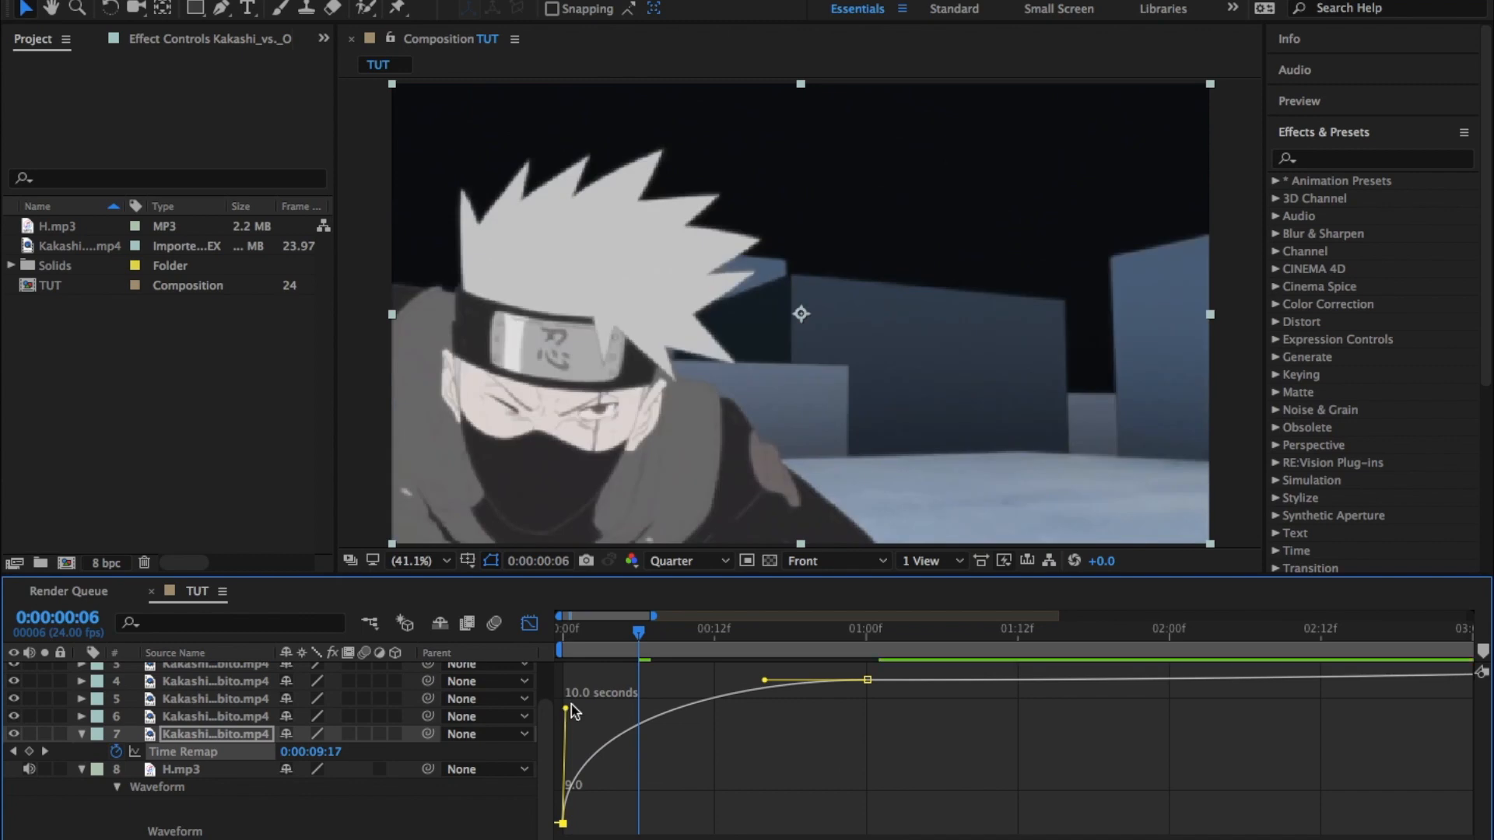
drag(566, 711, 656, 689)
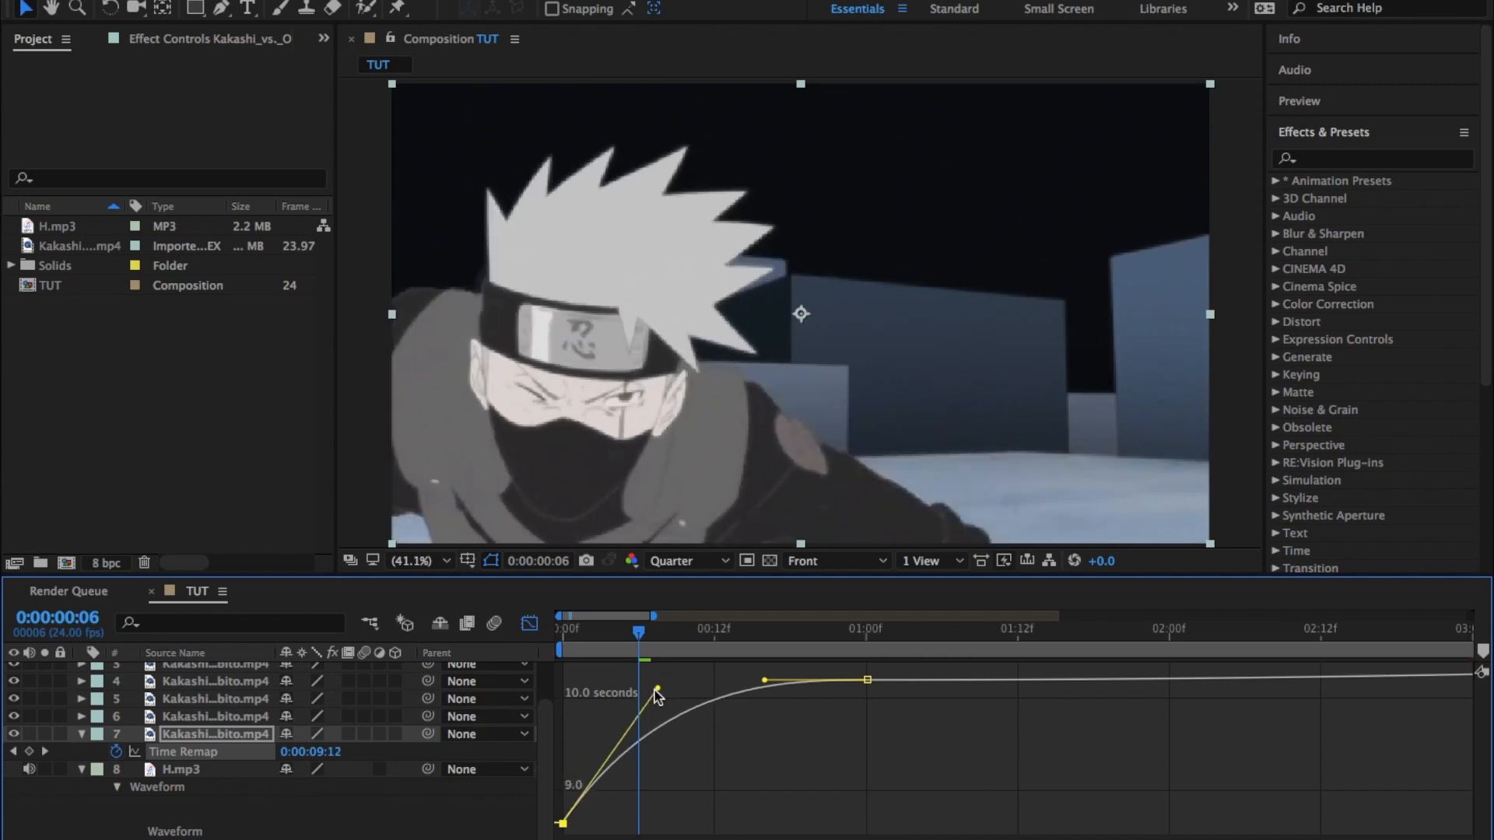
drag(765, 680, 780, 817)
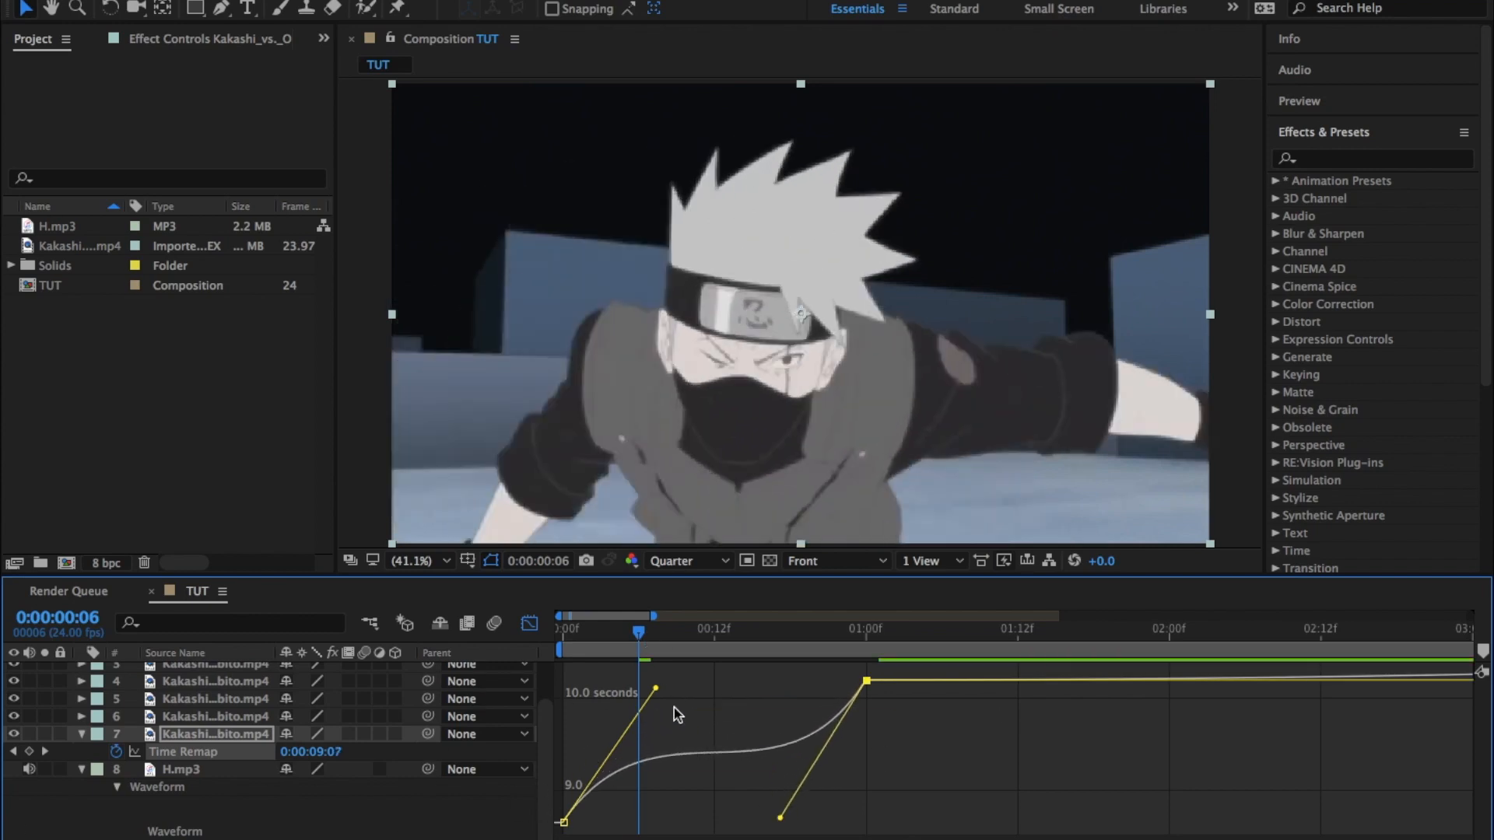
drag(656, 688, 384, 688)
drag(779, 819, 863, 822)
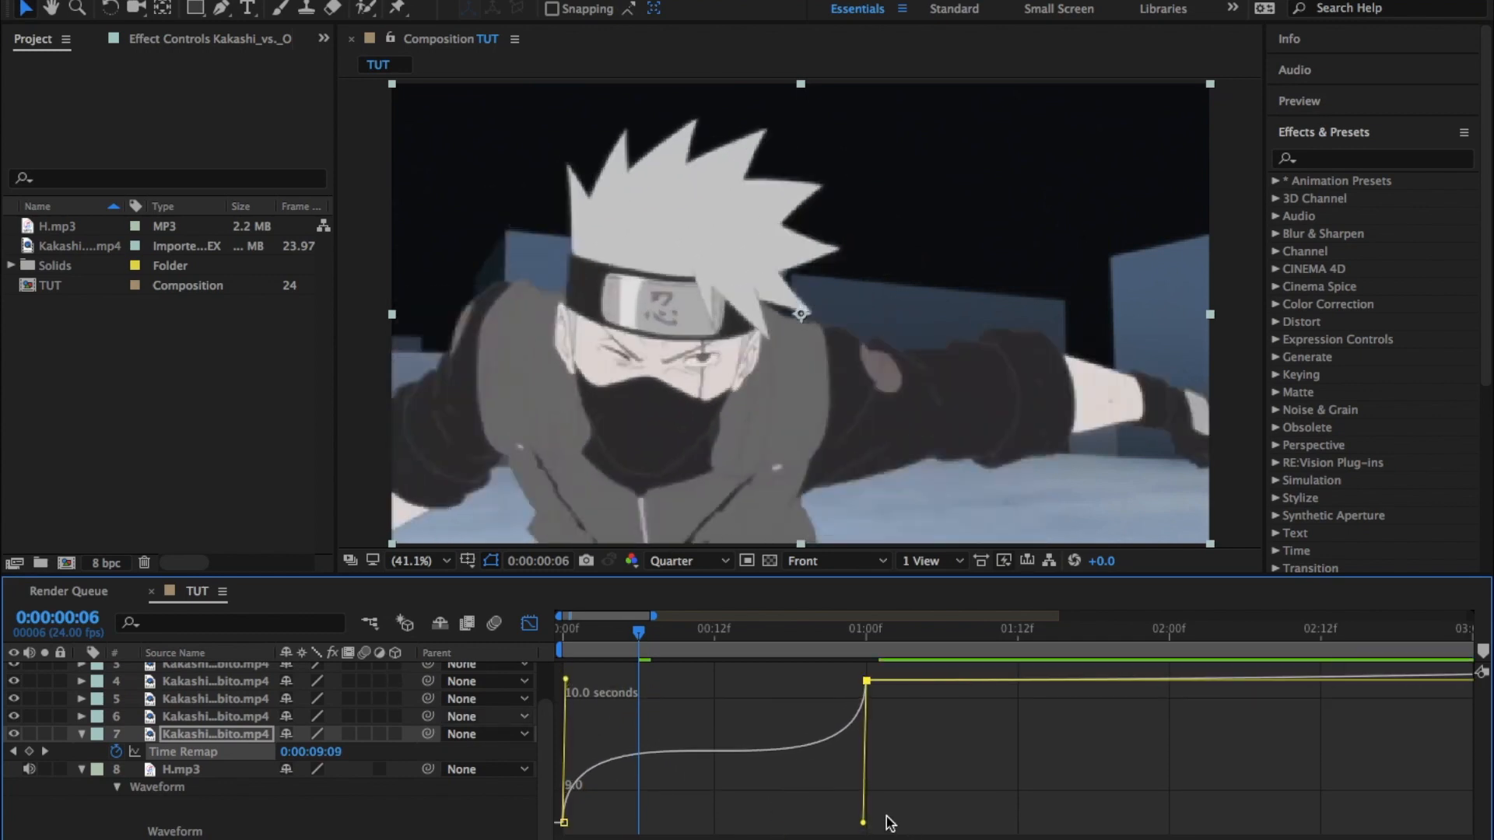
Play back the clip from the start to check the new speed curve, and close the Graph Editor.
drag(643, 626, 395, 655)
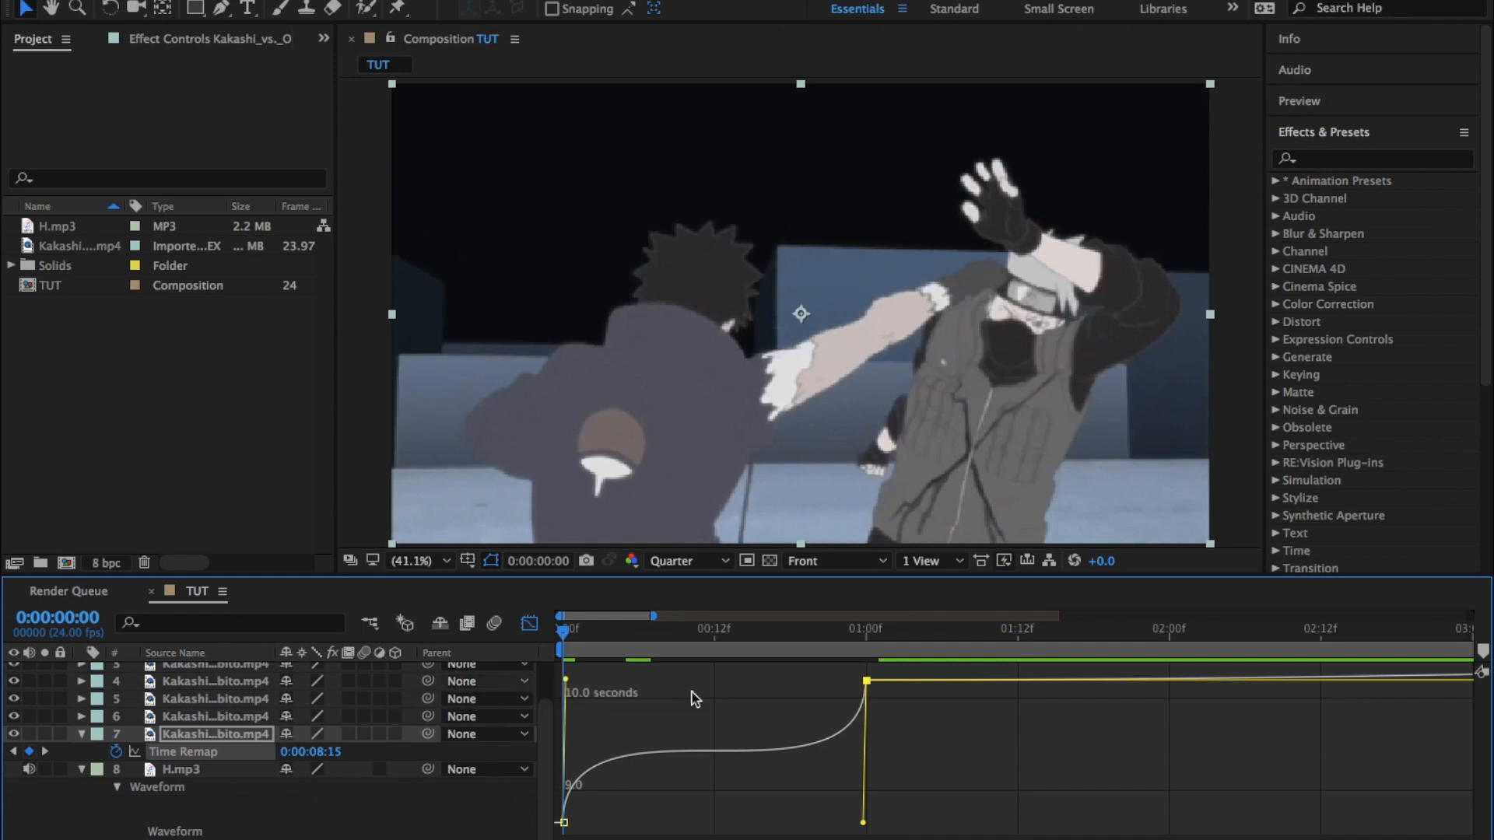
key(space)
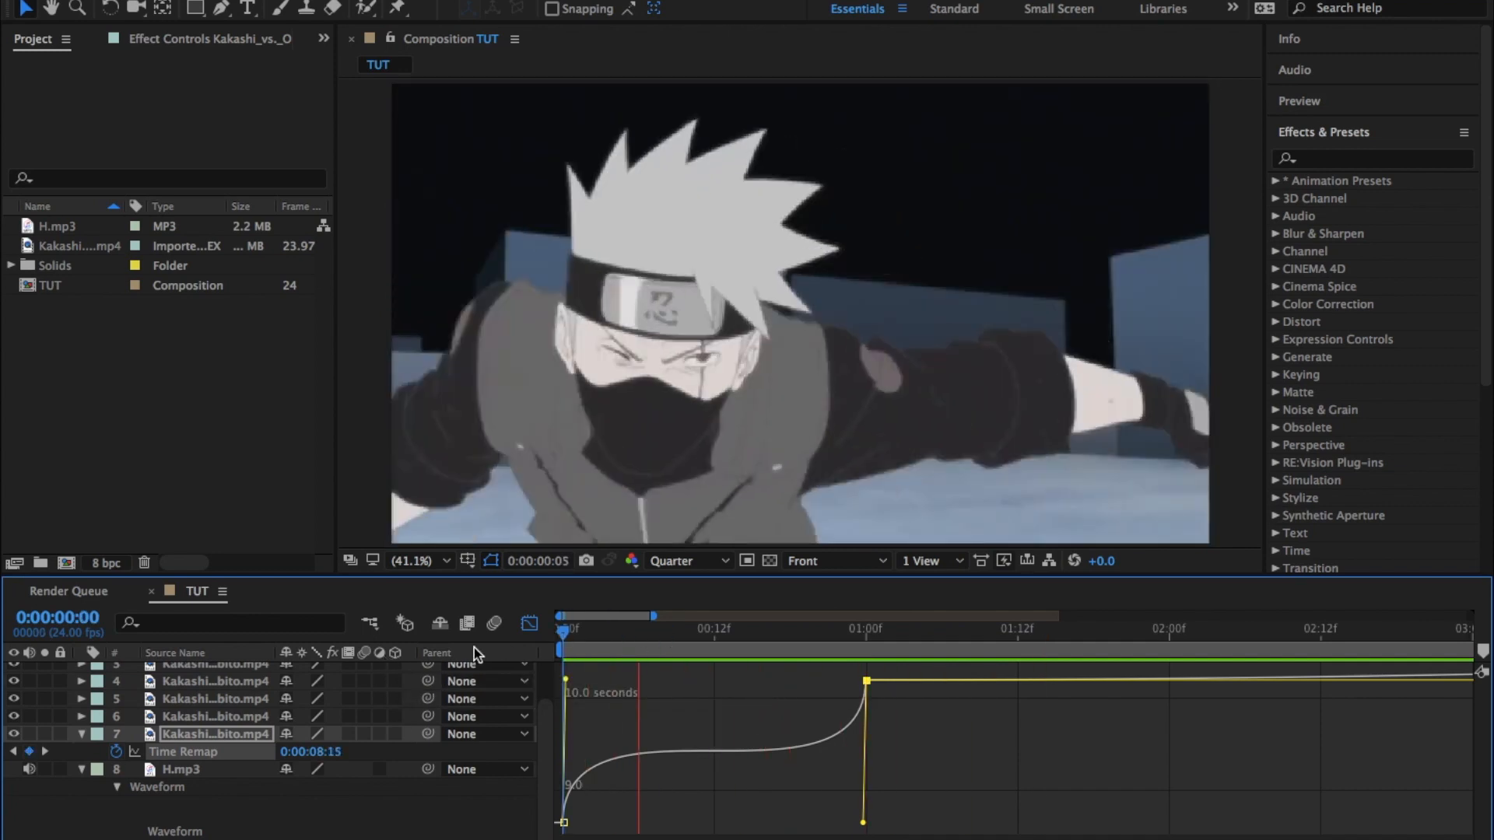
click(648, 631)
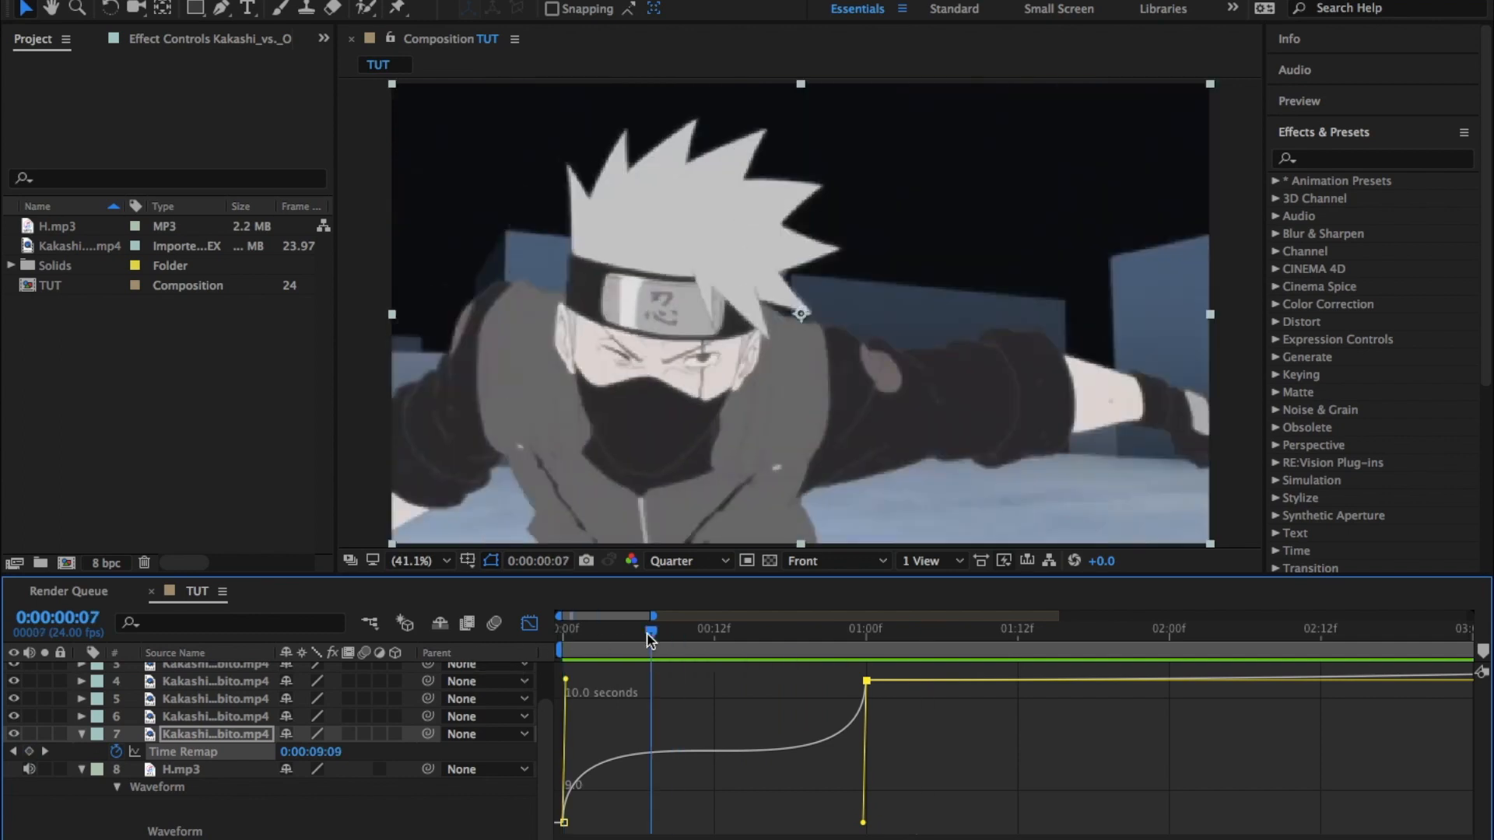
key(space)
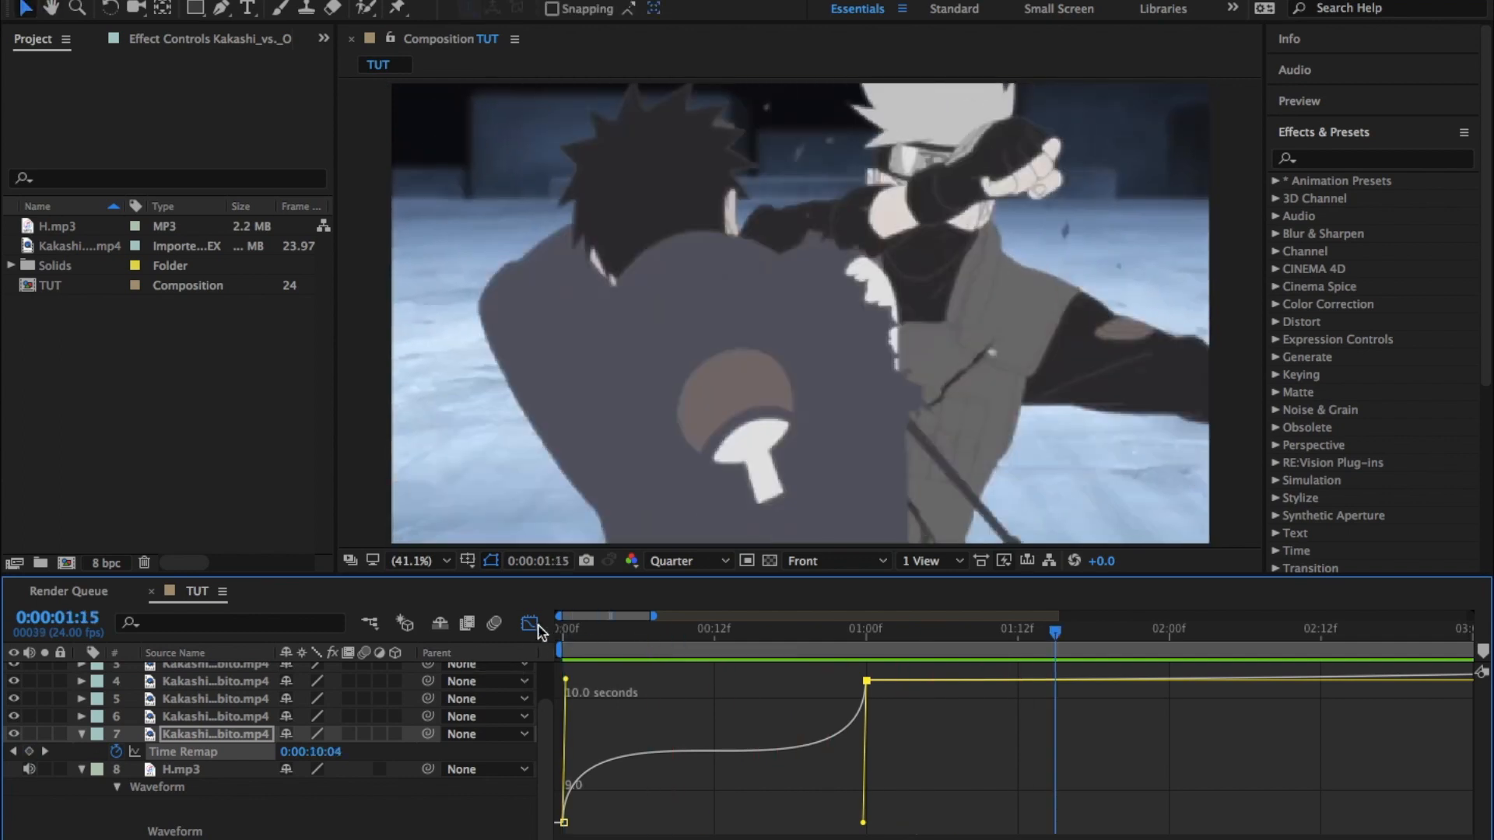
click(529, 623)
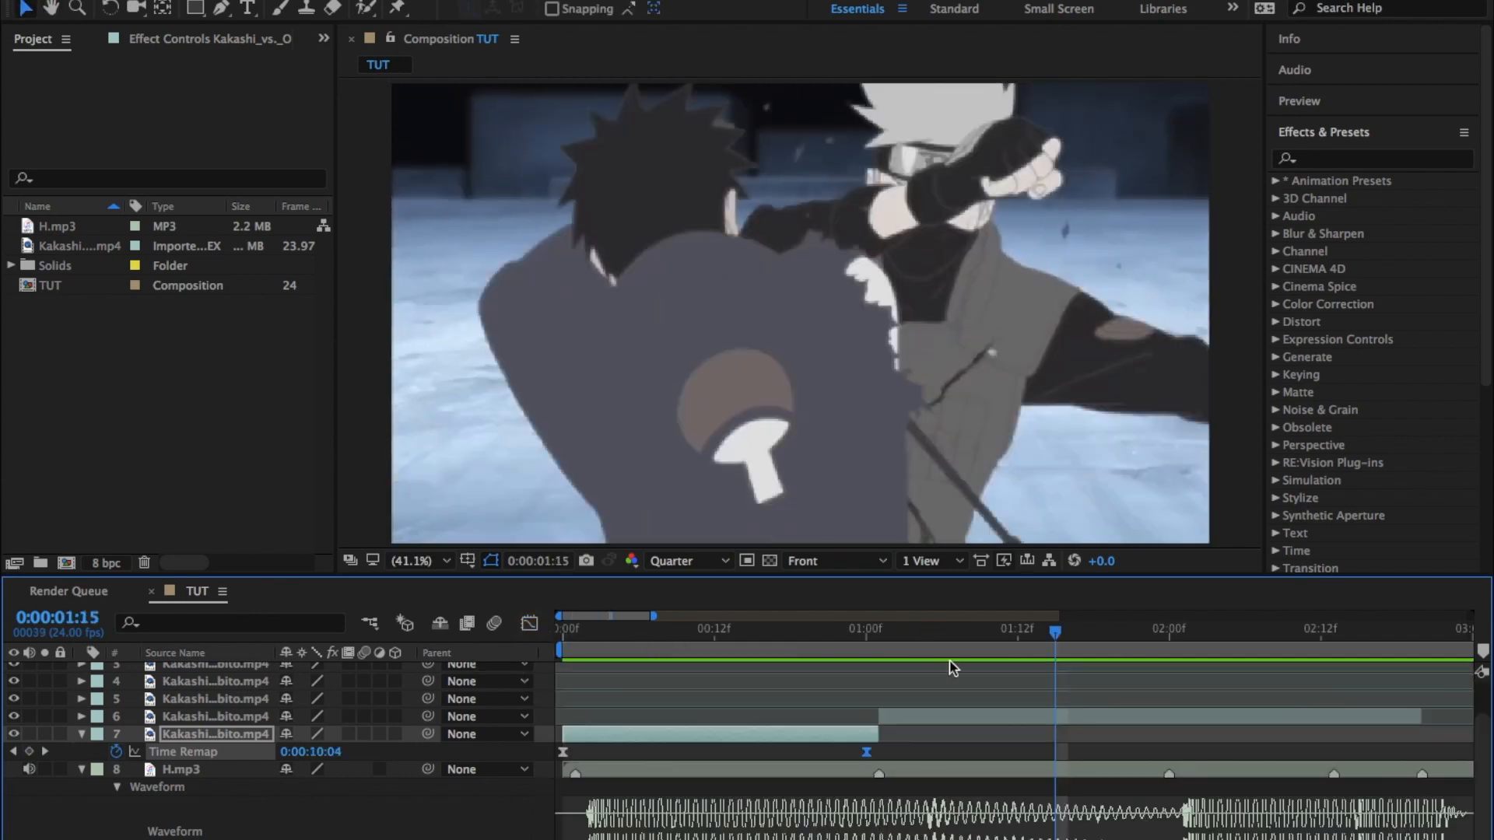
Reopen the Graph Editor and pull the last keyframe's incoming handle back in time for a gentler rise into the cut, previewing the result.
click(521, 622)
drag(855, 826, 811, 821)
key(space)
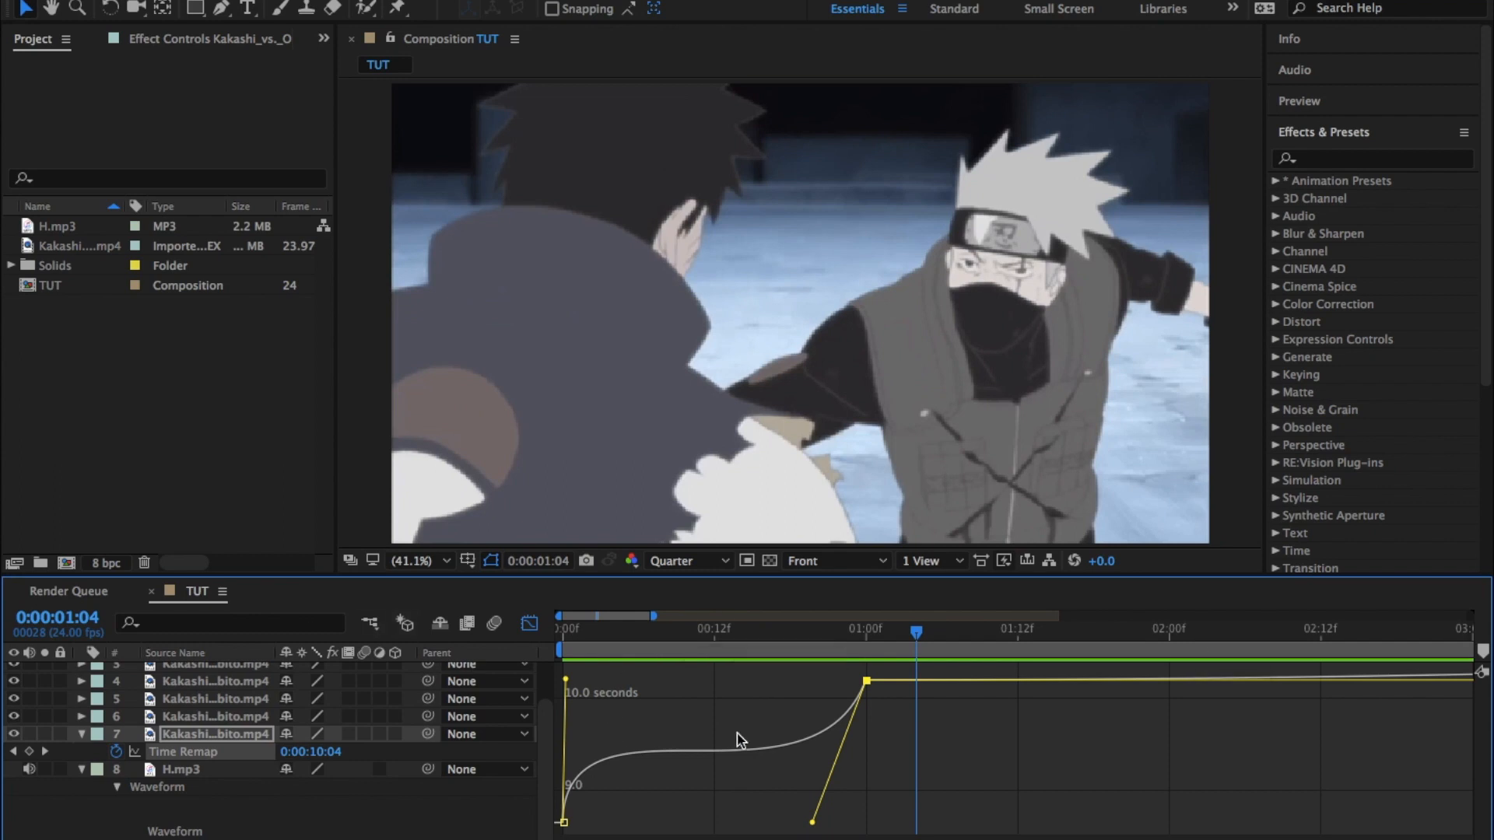
drag(814, 823, 862, 823)
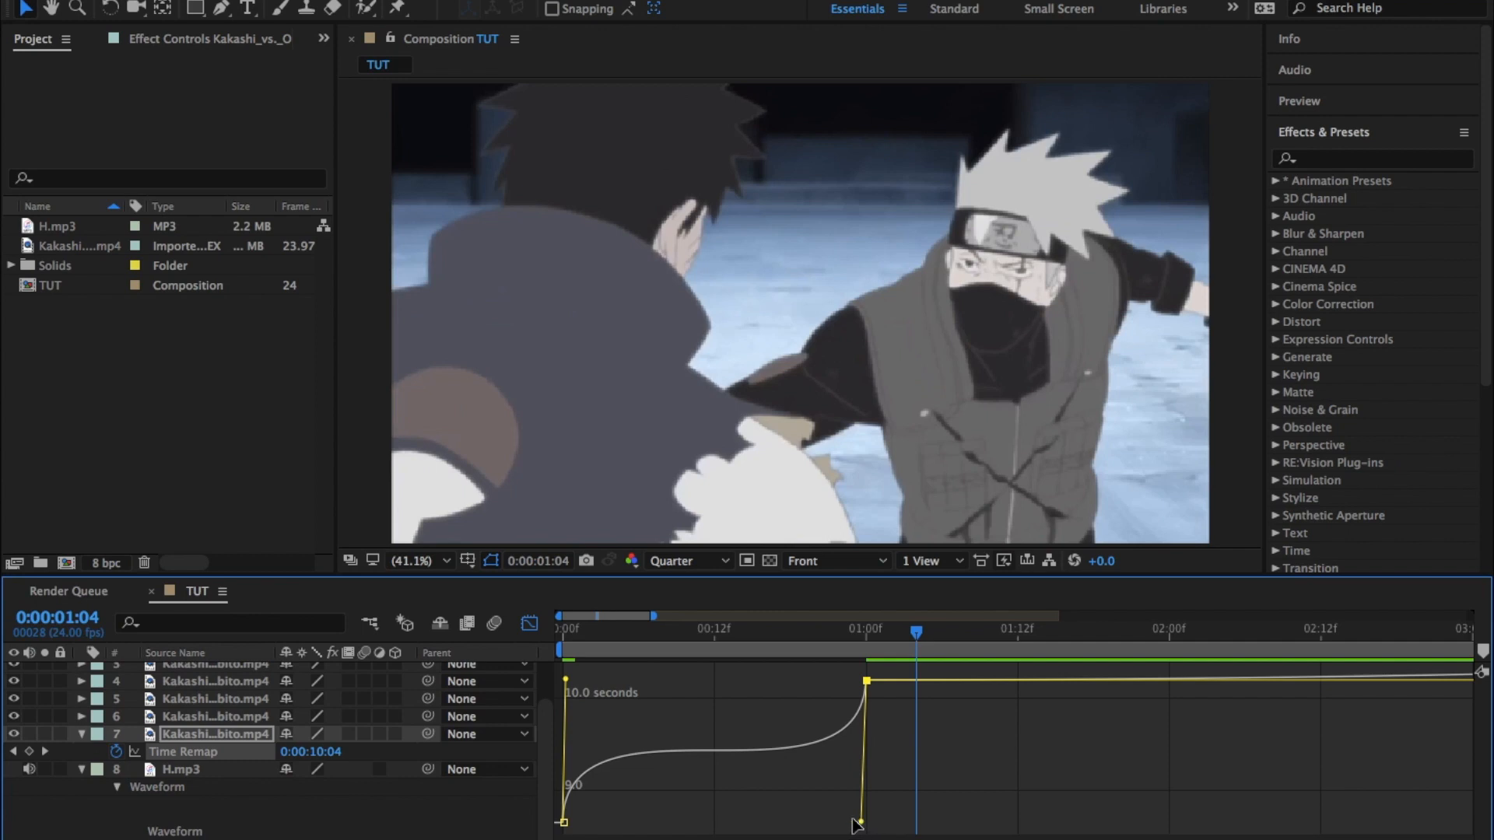
drag(853, 820, 775, 820)
drag(778, 642, 664, 641)
key(space)
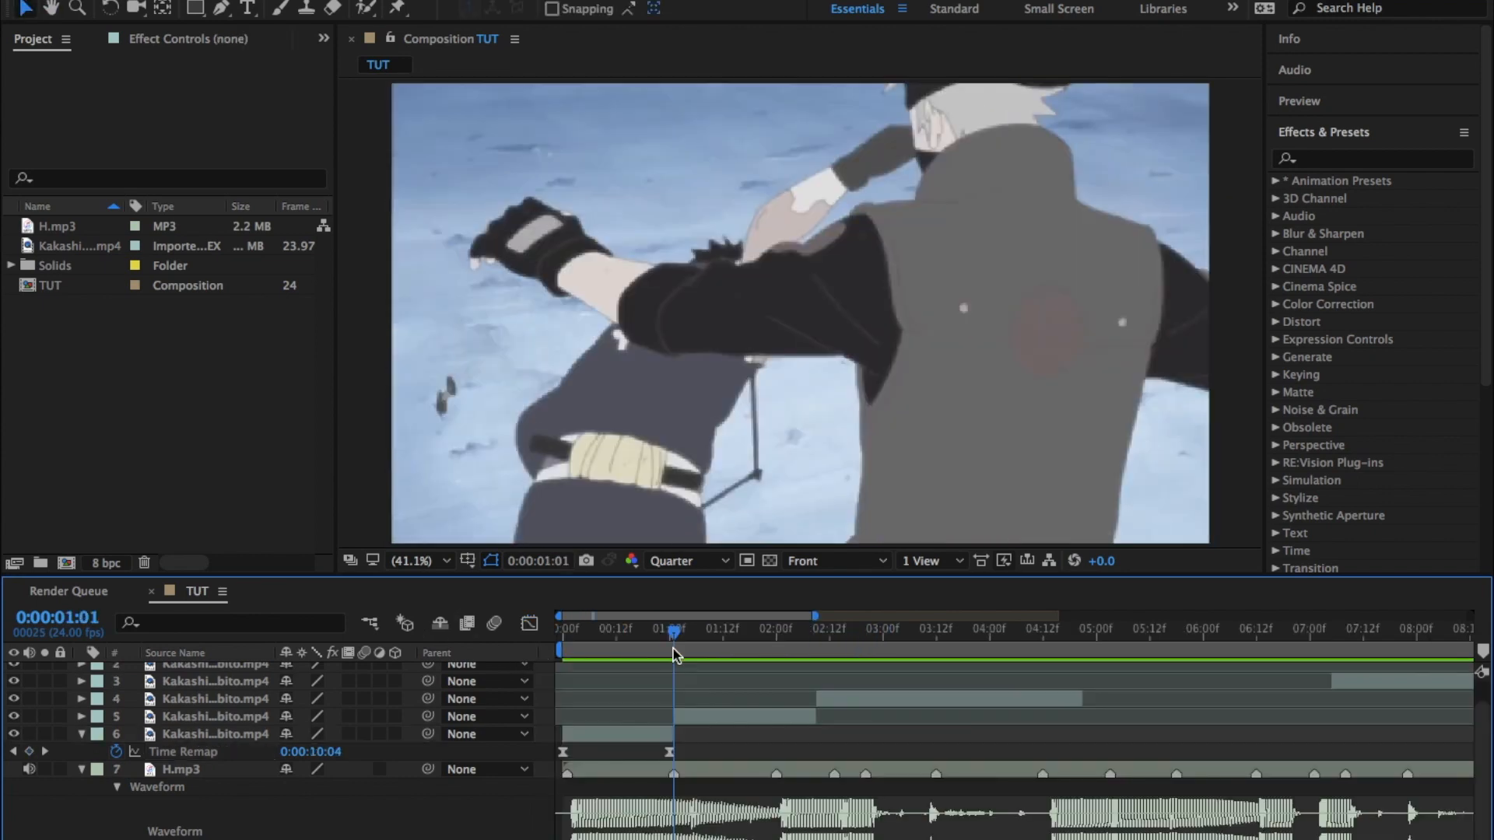
Return to 0:00:00:00 and reveal the Scale property of the first clip on layer 6 in place of Time Remap.
key(equal)
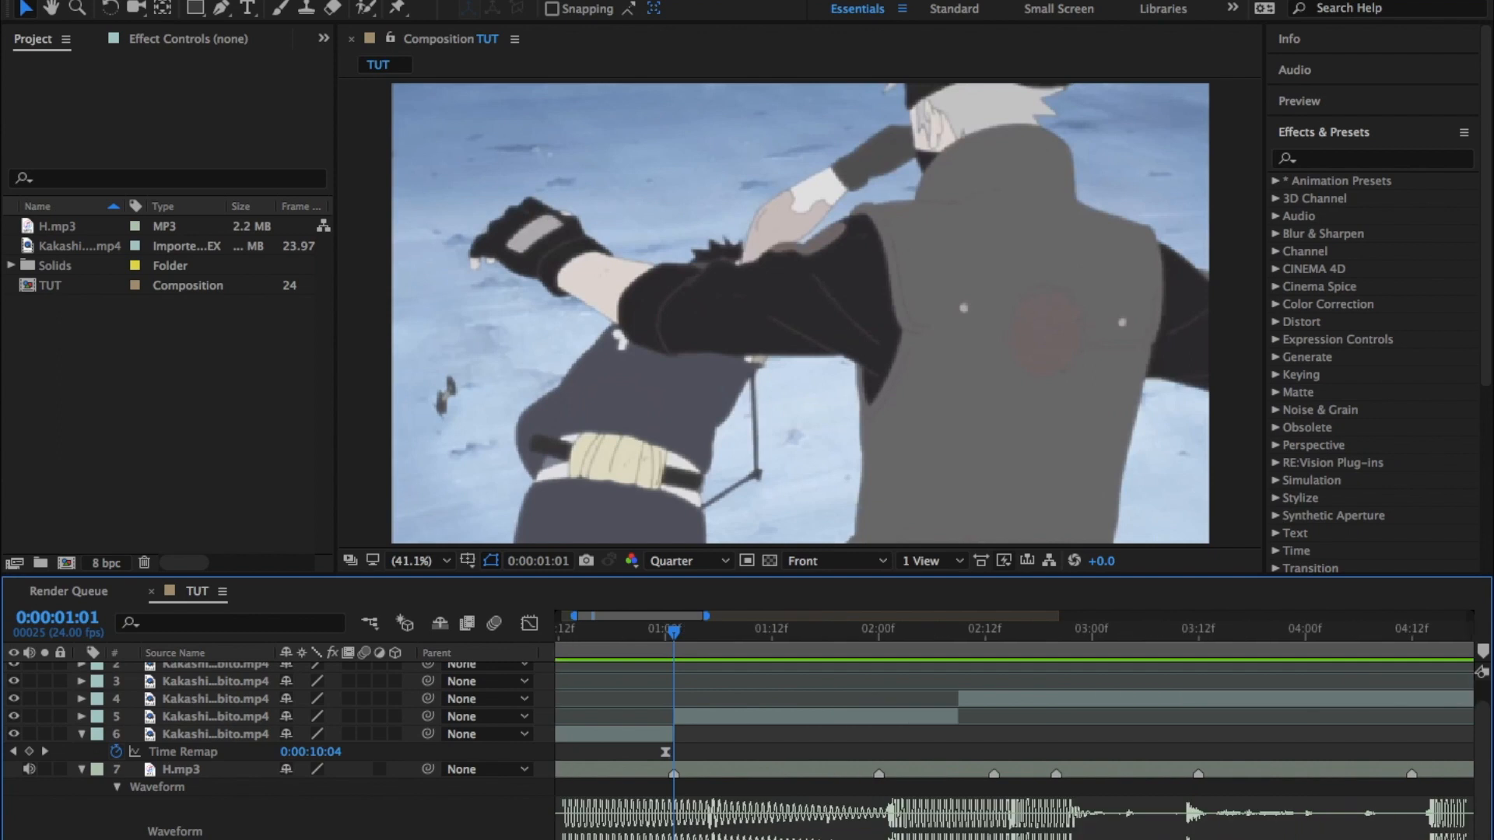
scroll(708, 682, left, 3)
drag(785, 634, 562, 721)
click(265, 735)
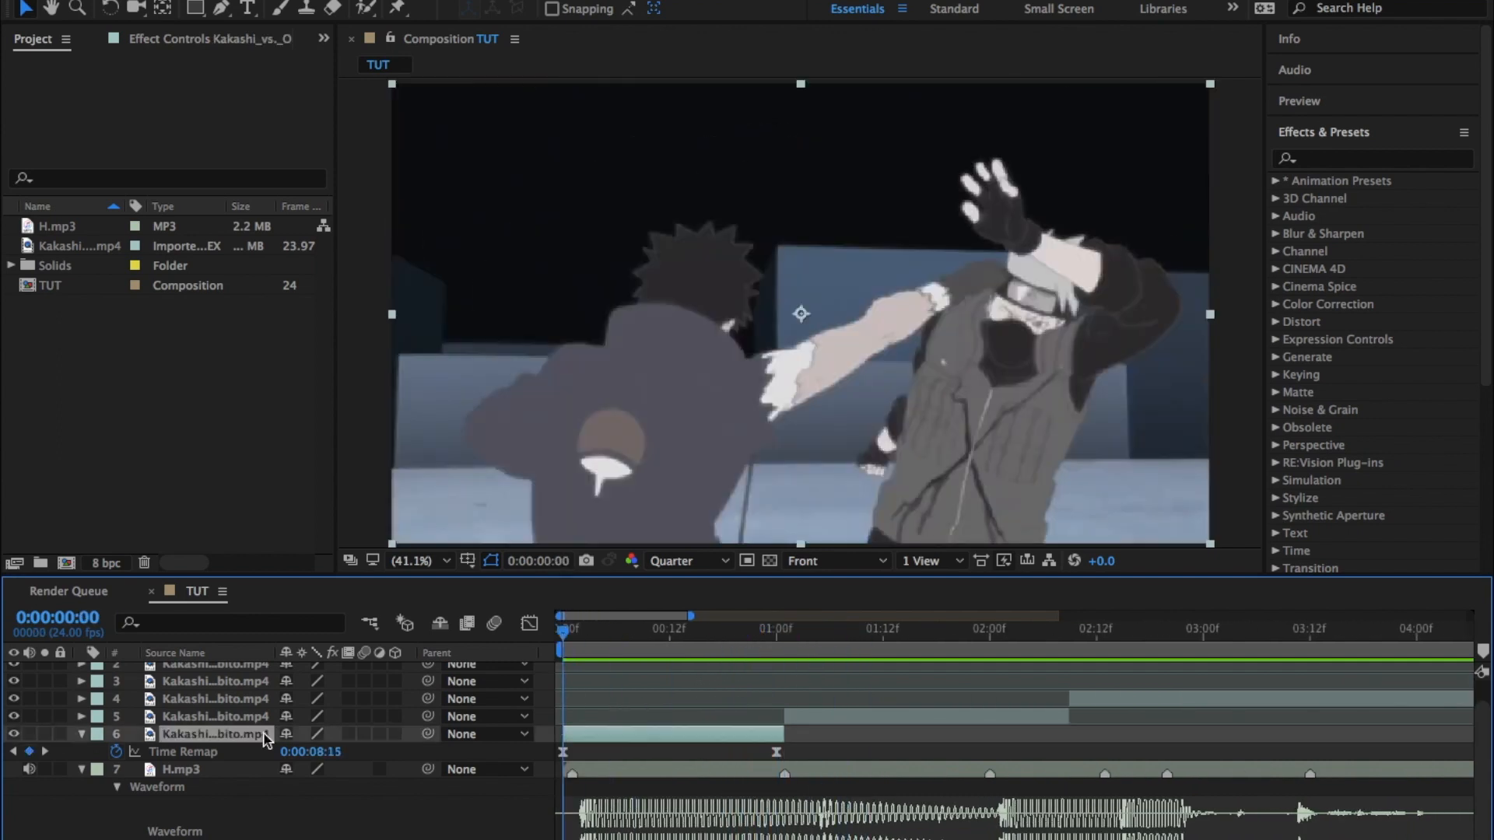
click(81, 734)
key(s)
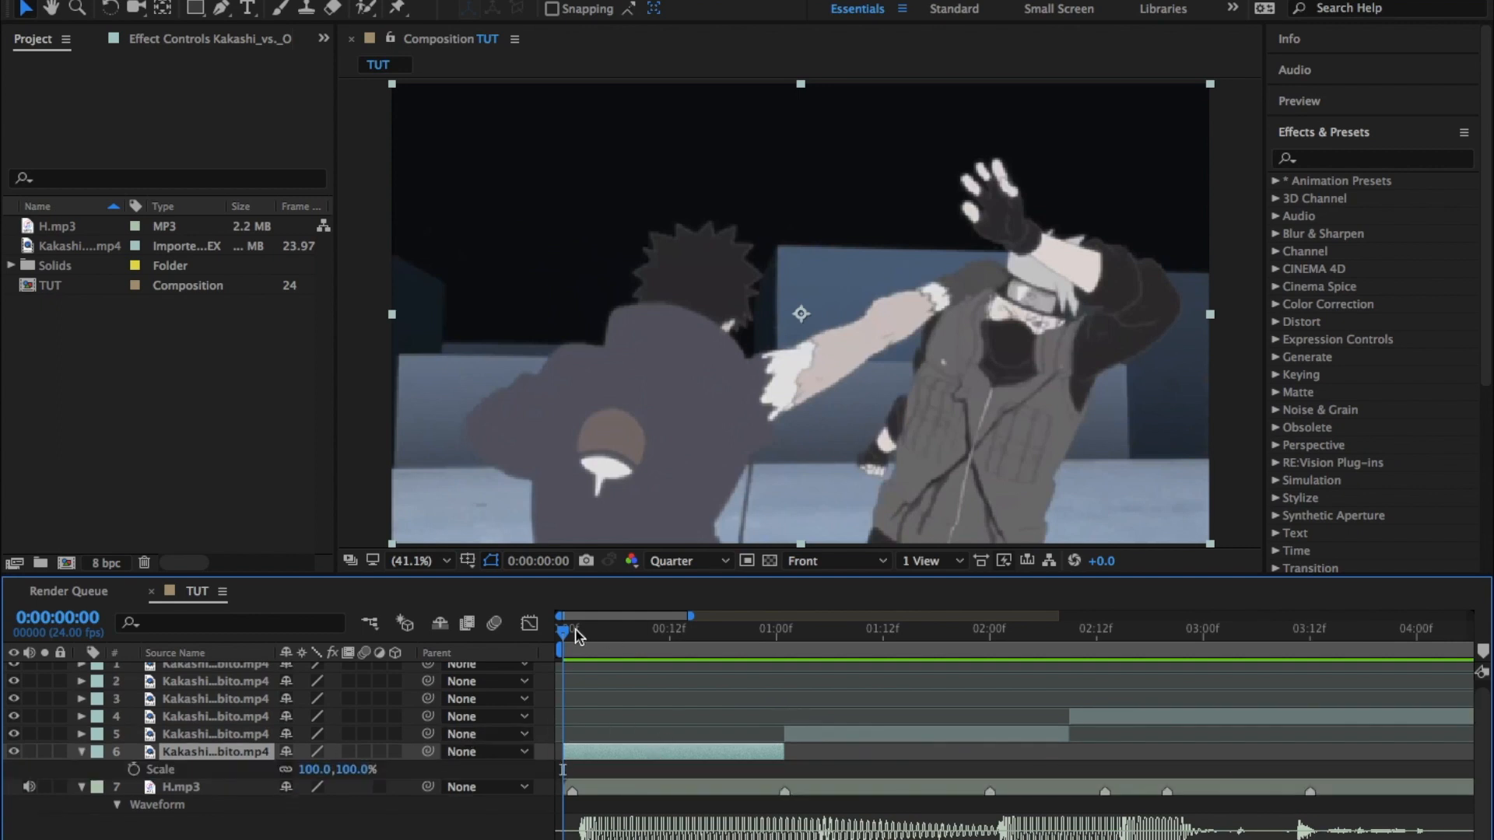
Go to 0:00:02:11 and move the layer 3 clip earlier so it starts shortly after that point.
drag(826, 635, 1089, 637)
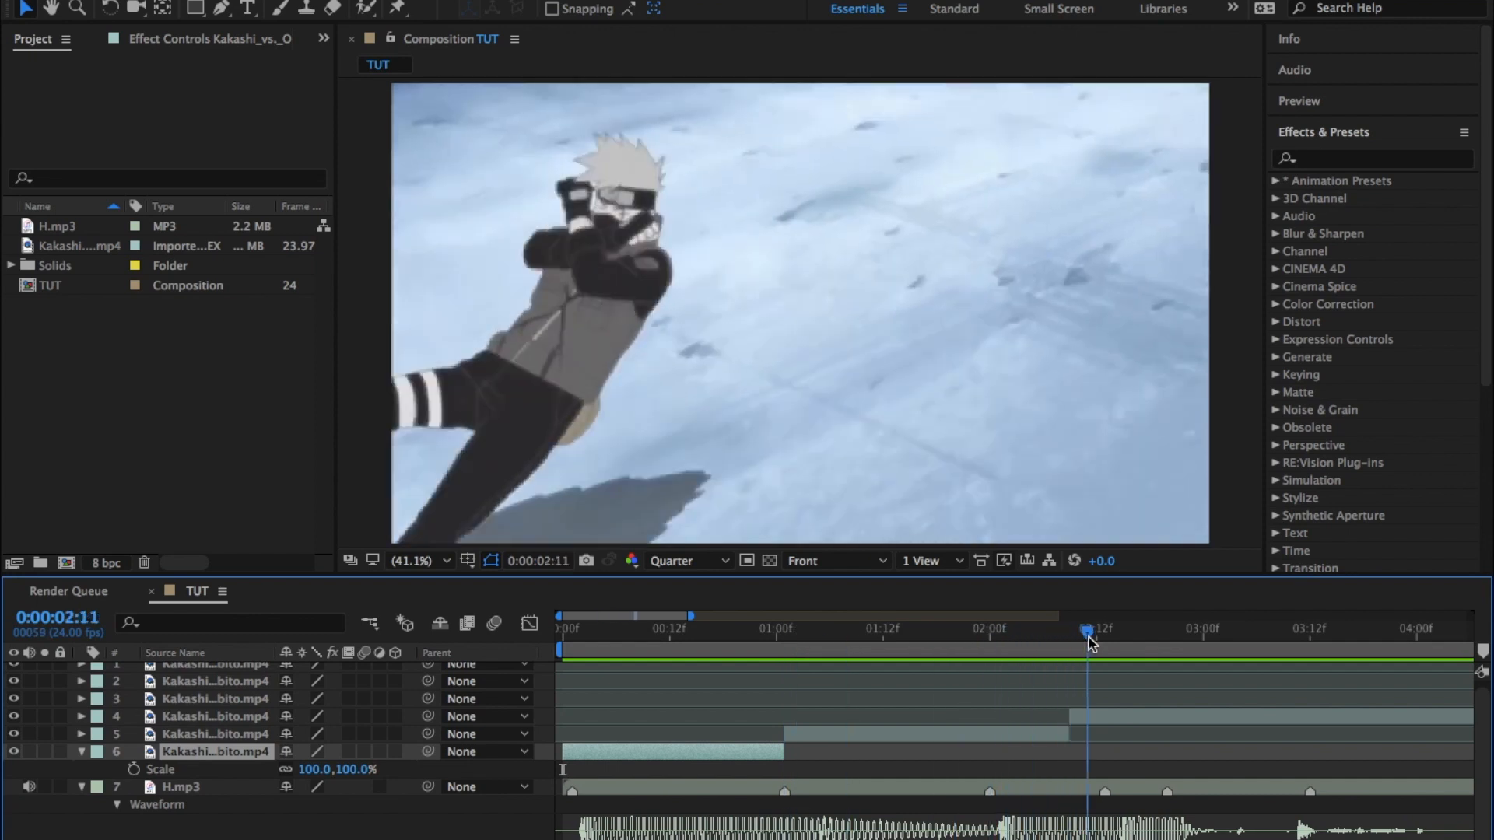
scroll(902, 706, right, 5)
scroll(902, 706, down, 1)
scroll(902, 706, up, 1)
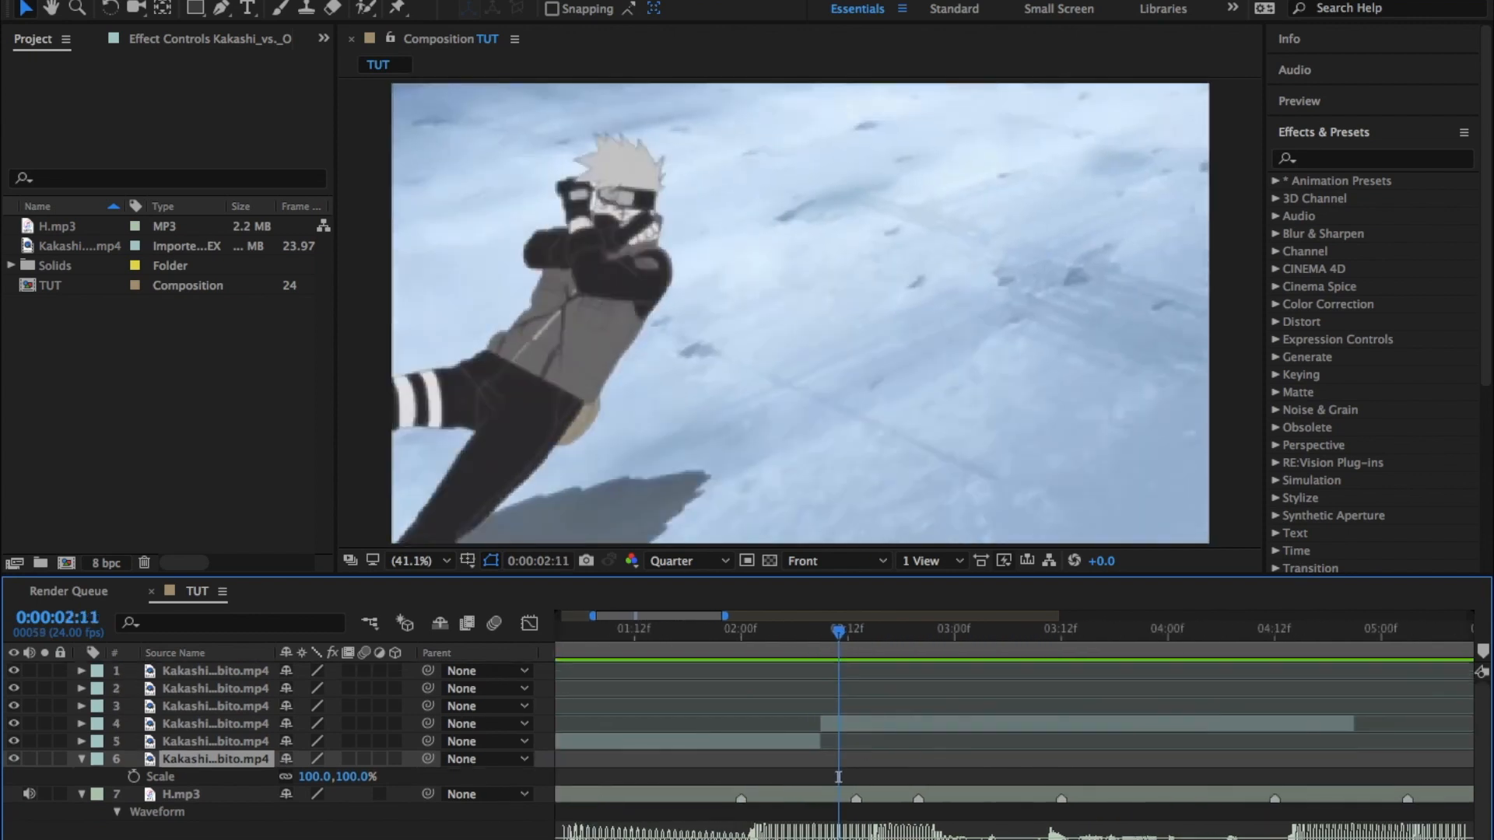
key(minus)
key(minus)
drag(1105, 710, 810, 773)
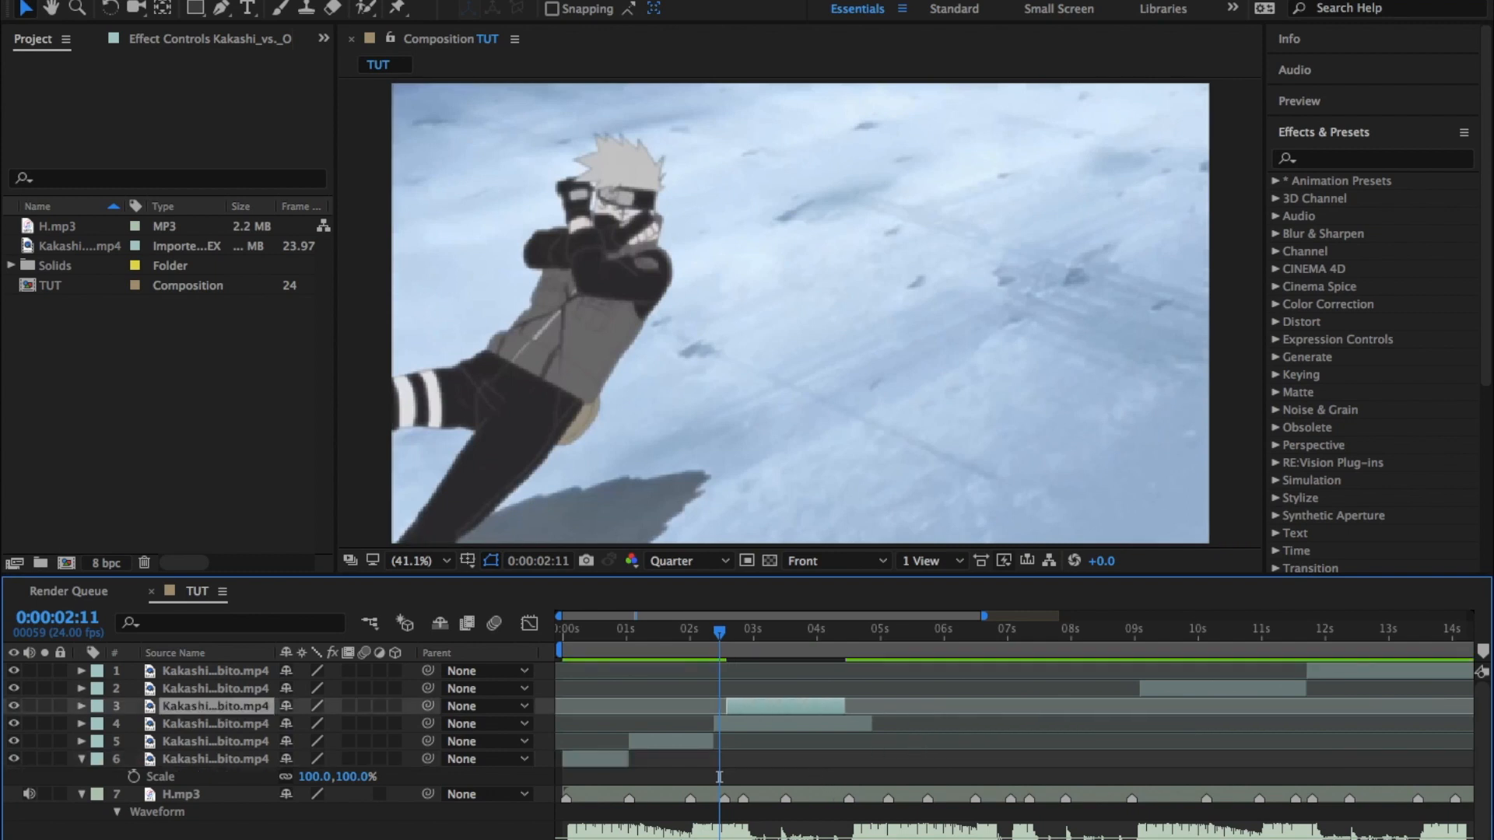
key(equal)
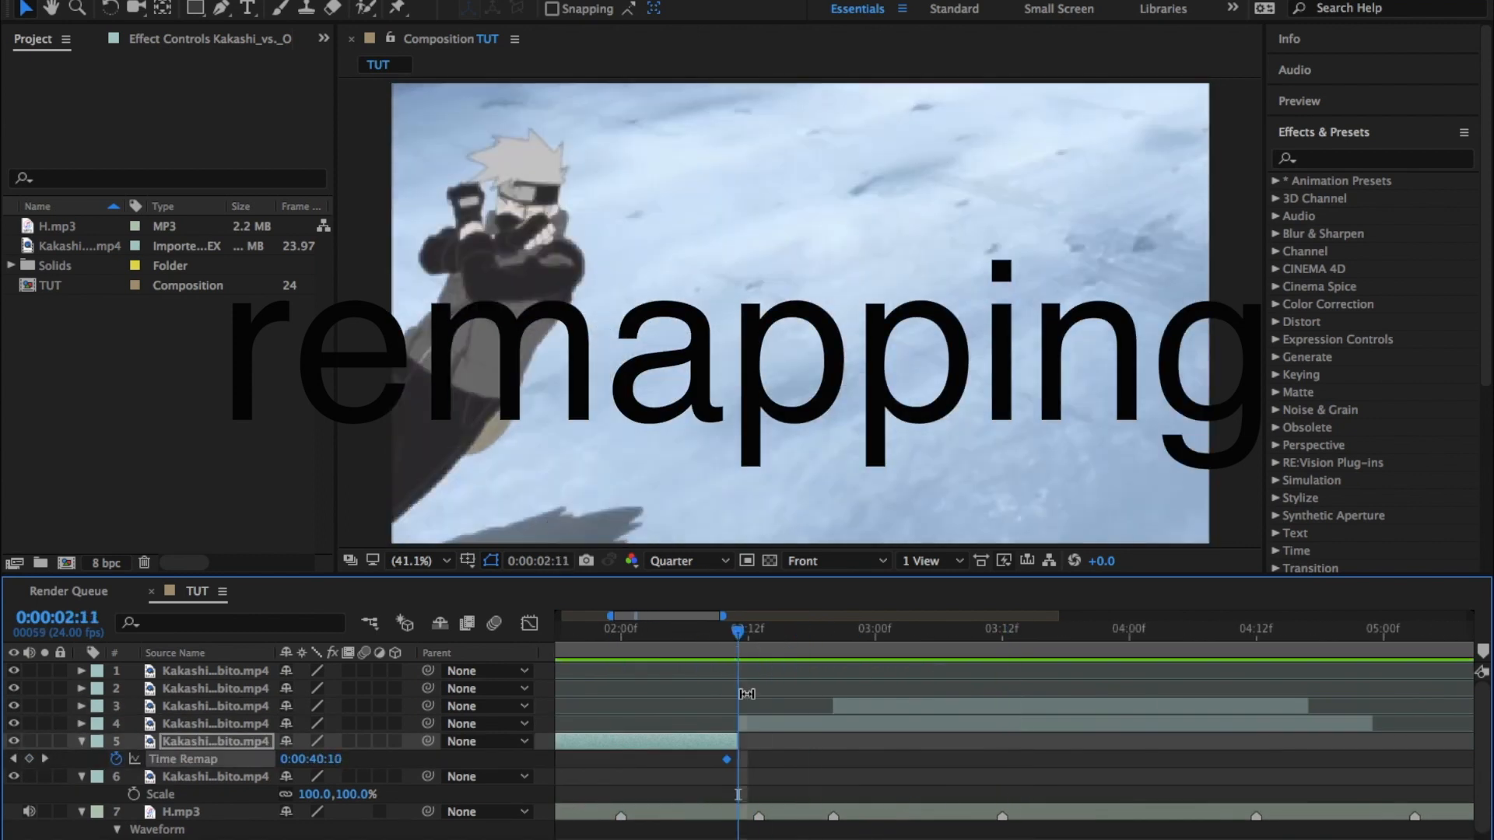
Trim the layer 4 clip to a short segment starting at 0:00:02:11 and apply Easy Ease to its Time Remap keyframes.
key(Page_Up)
key(Page_Up)
key(Page_Up)
key(Page_Up)
key(space)
key(alt+bracketright)
key(F9)
key(equal)
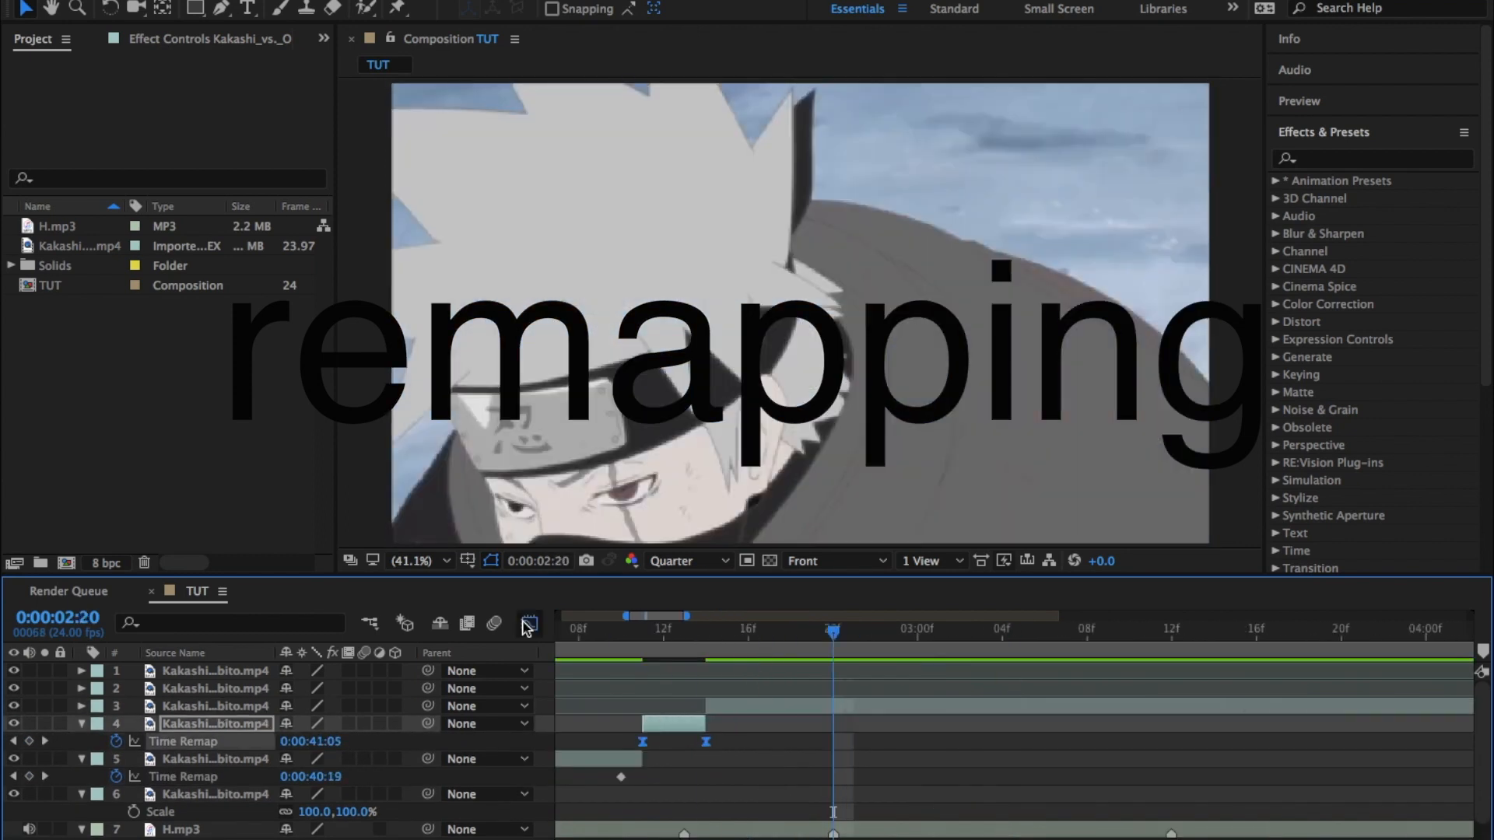
Extend the layer 4 clip to end at 0:00:02:20, move the layer 3 clip to start there, and preview the cut.
key(minus)
drag(849, 724, 913, 723)
drag(935, 632, 871, 631)
drag(1041, 706, 977, 707)
key(space)
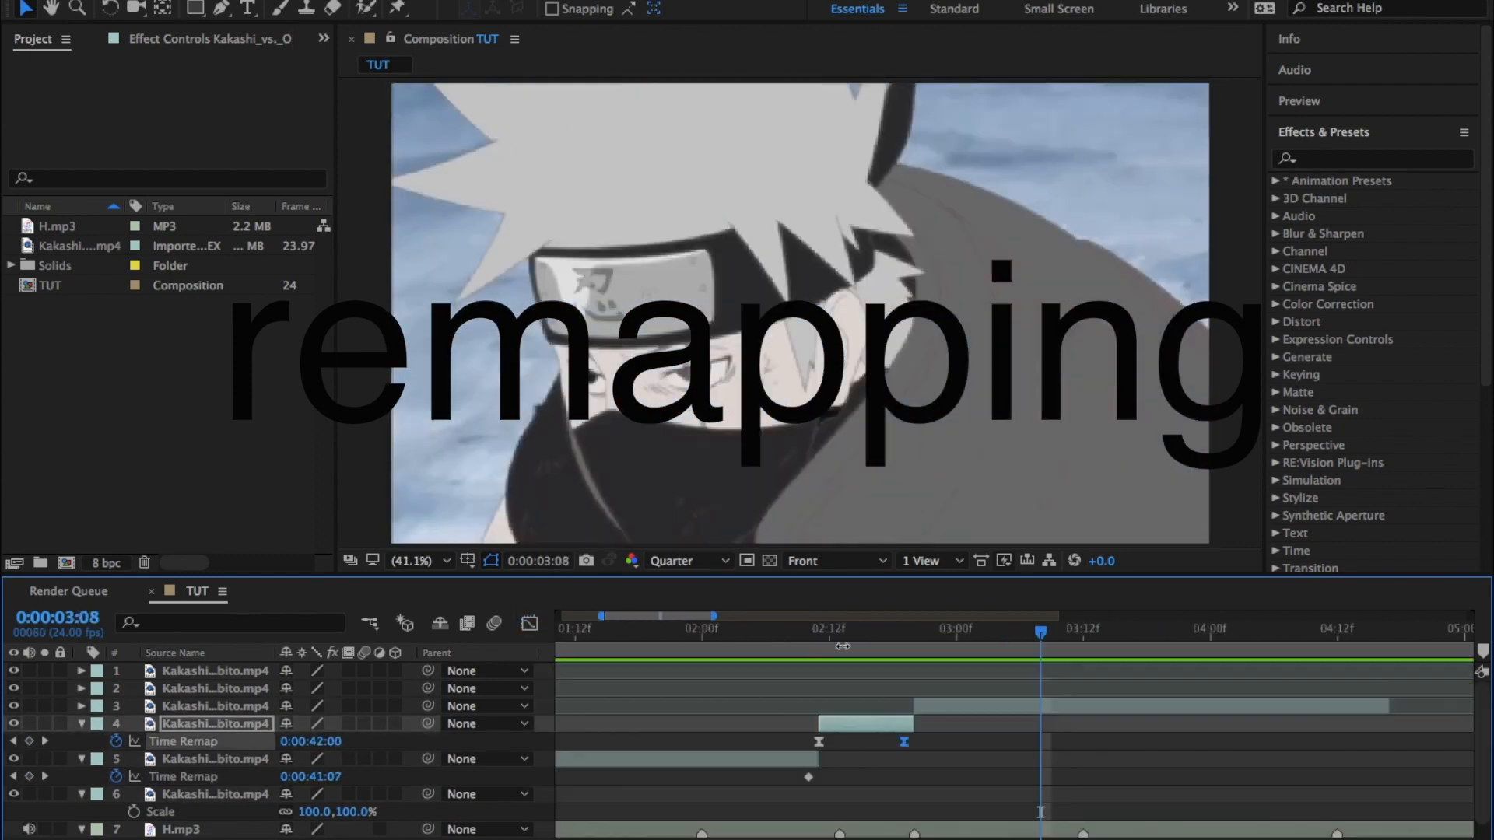
Reveal the Transform properties of the layer 4 clip and separate its Position into X and Y dimensions.
click(839, 725)
key(s)
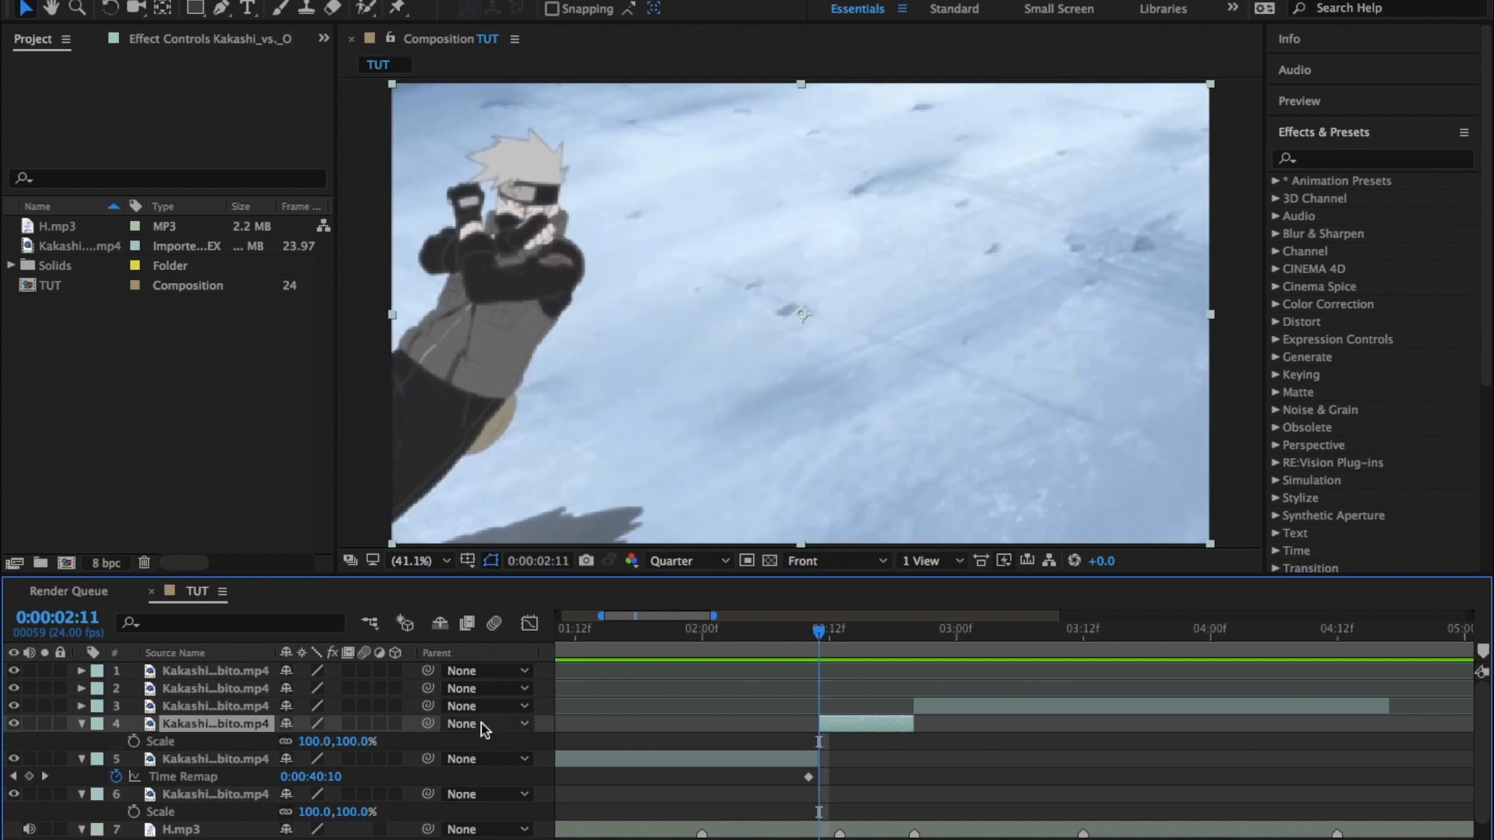
double_click(82, 725)
scroll(19, 821, down, 1)
click(170, 787)
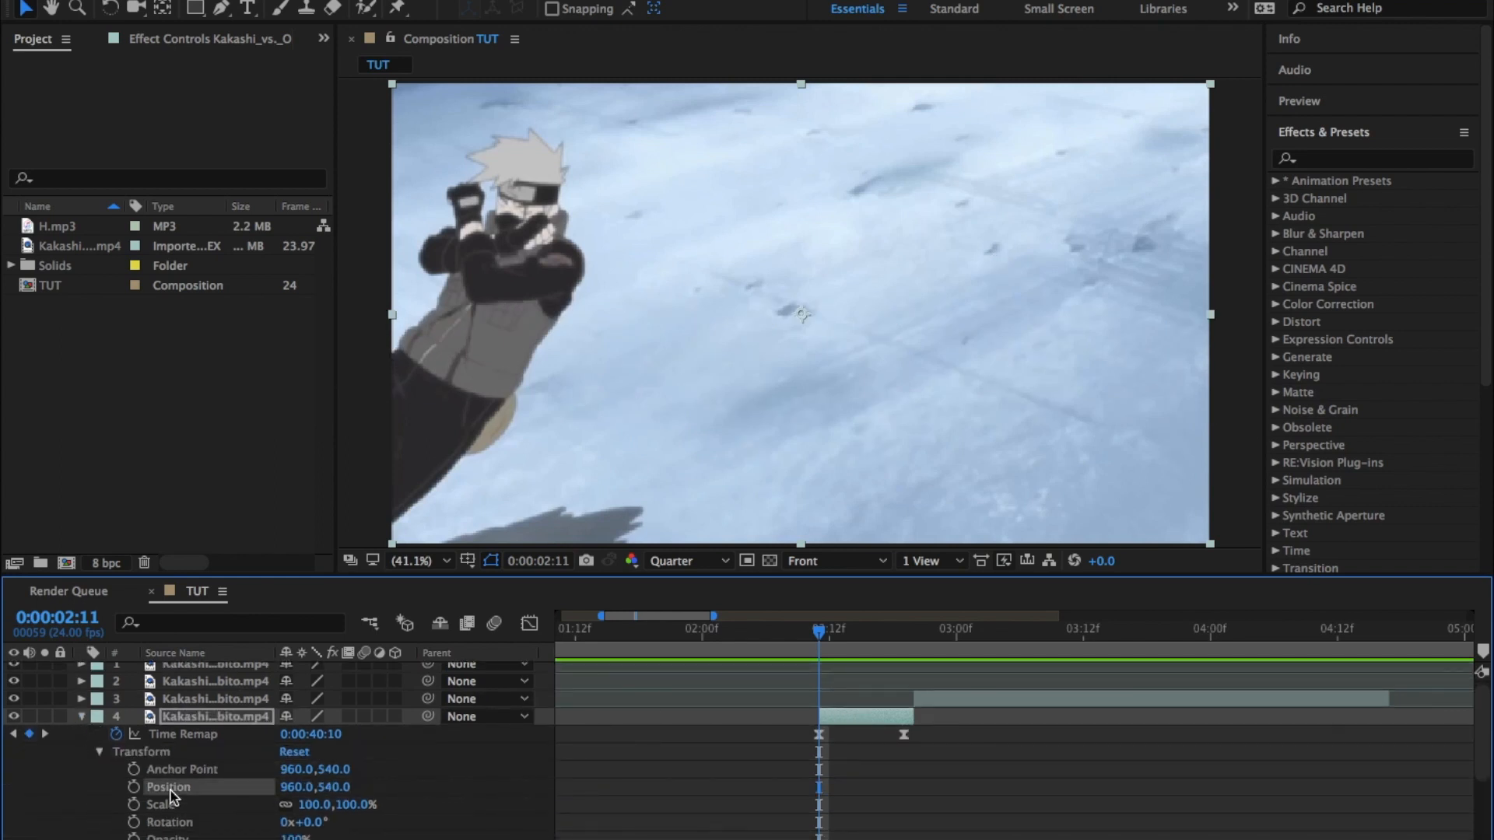
right_click(185, 788)
click(278, 718)
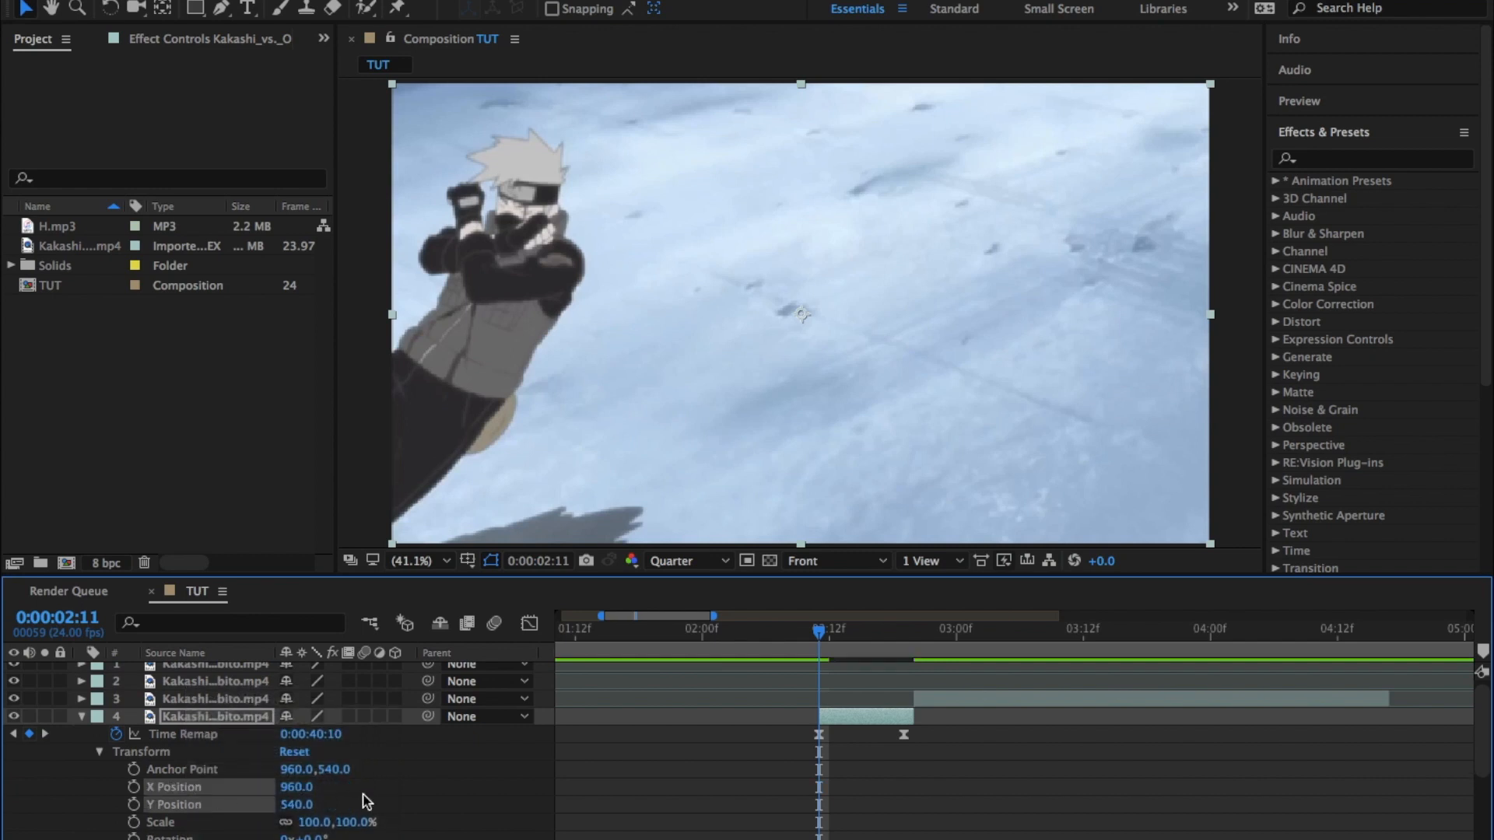
Add starting keyframes for Scale, Y Position and X Position on the layer 4 clip at 0:00:02:11.
click(134, 822)
click(133, 805)
click(134, 786)
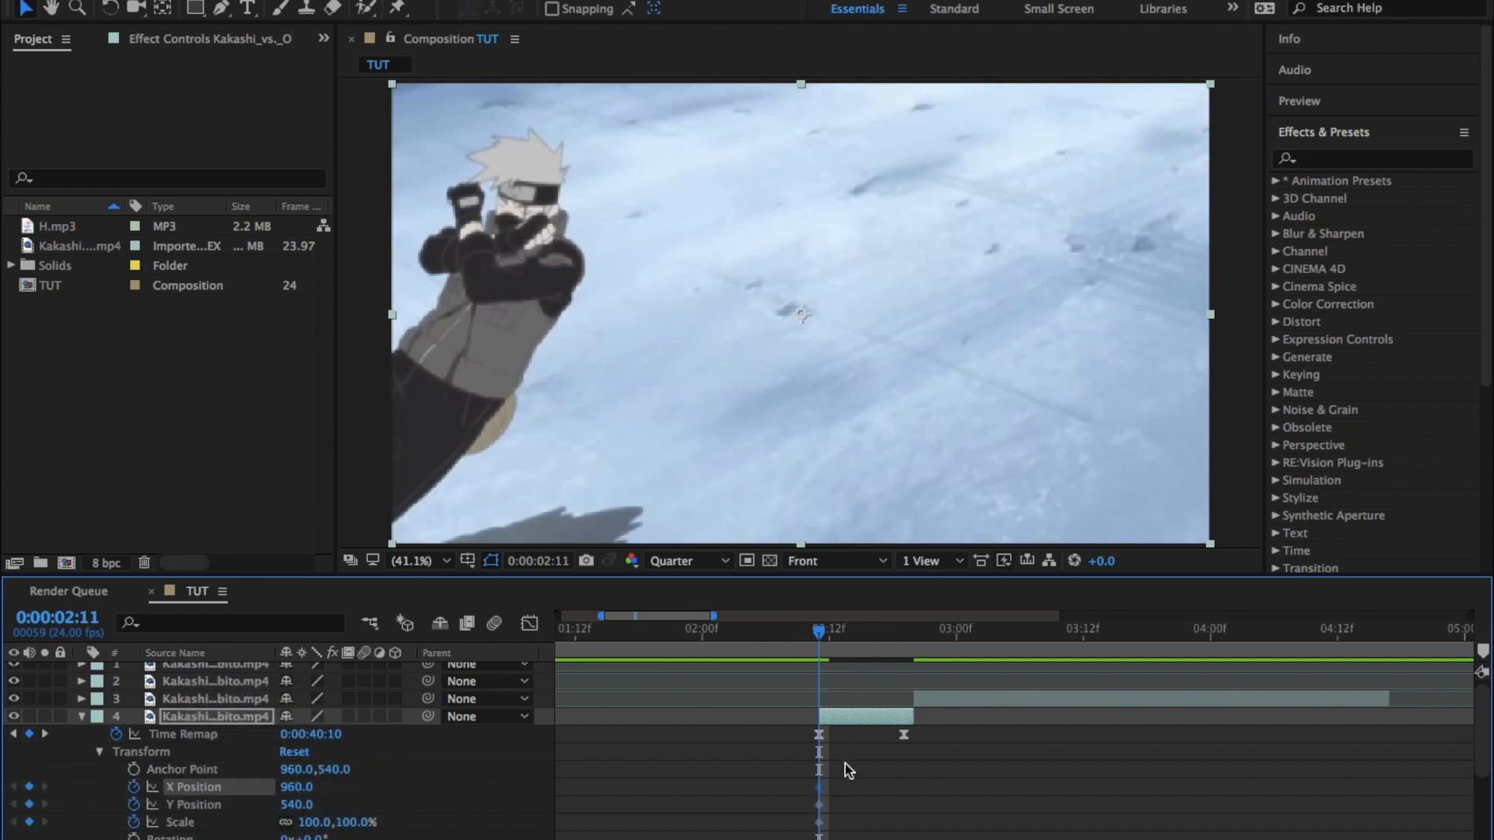
At 0:00:02:19, set the layer 4 clip's Scale to 255%, X Position to 1123 and Y Position to 1337.
drag(832, 629, 897, 638)
drag(319, 823, 447, 786)
drag(302, 790, 451, 813)
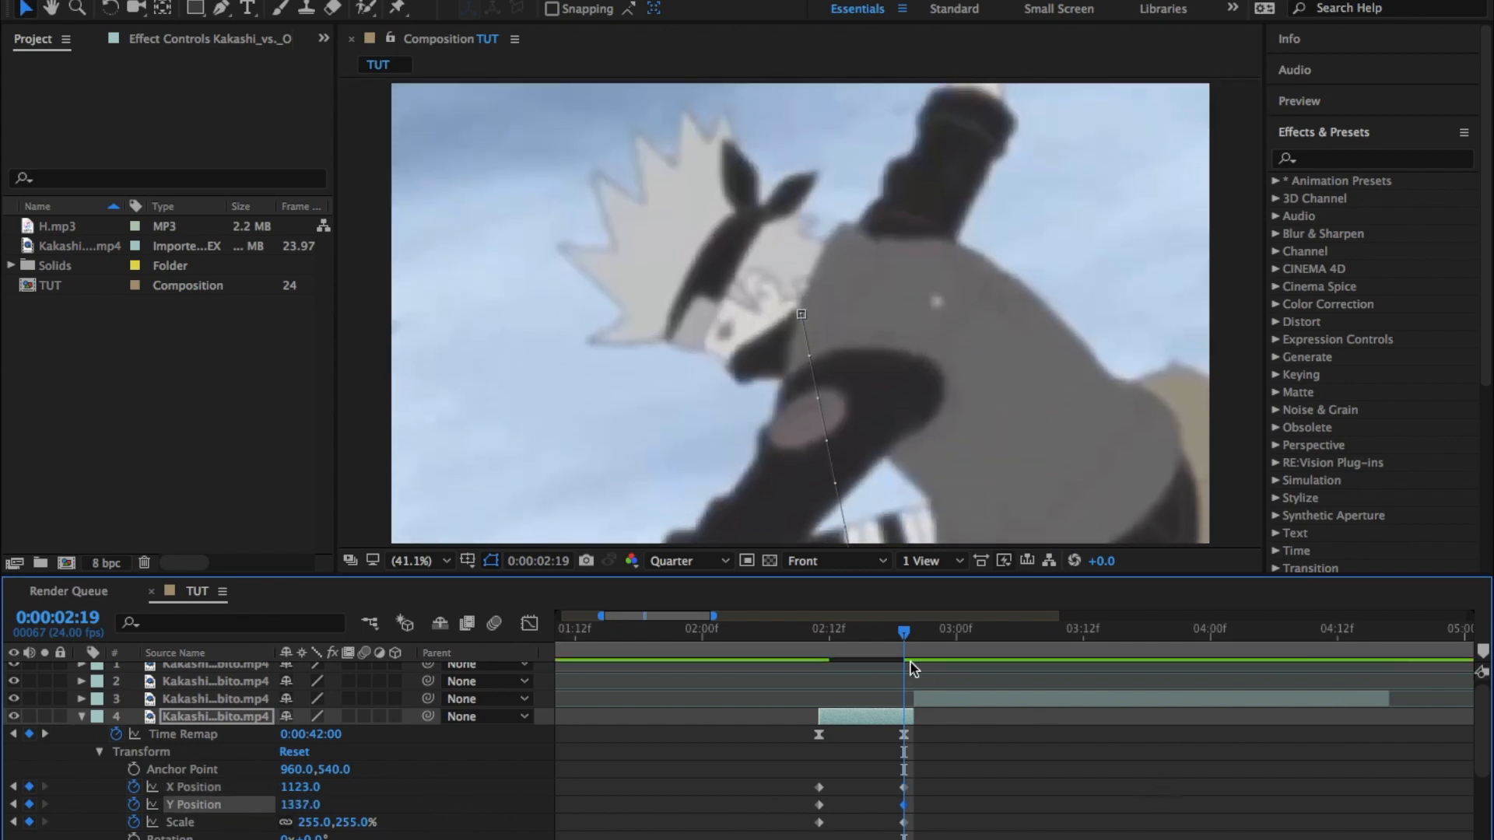
Apply Easy Ease to both keyframes of X Position, Y Position and Scale on the layer 4 clip.
drag(973, 777, 585, 839)
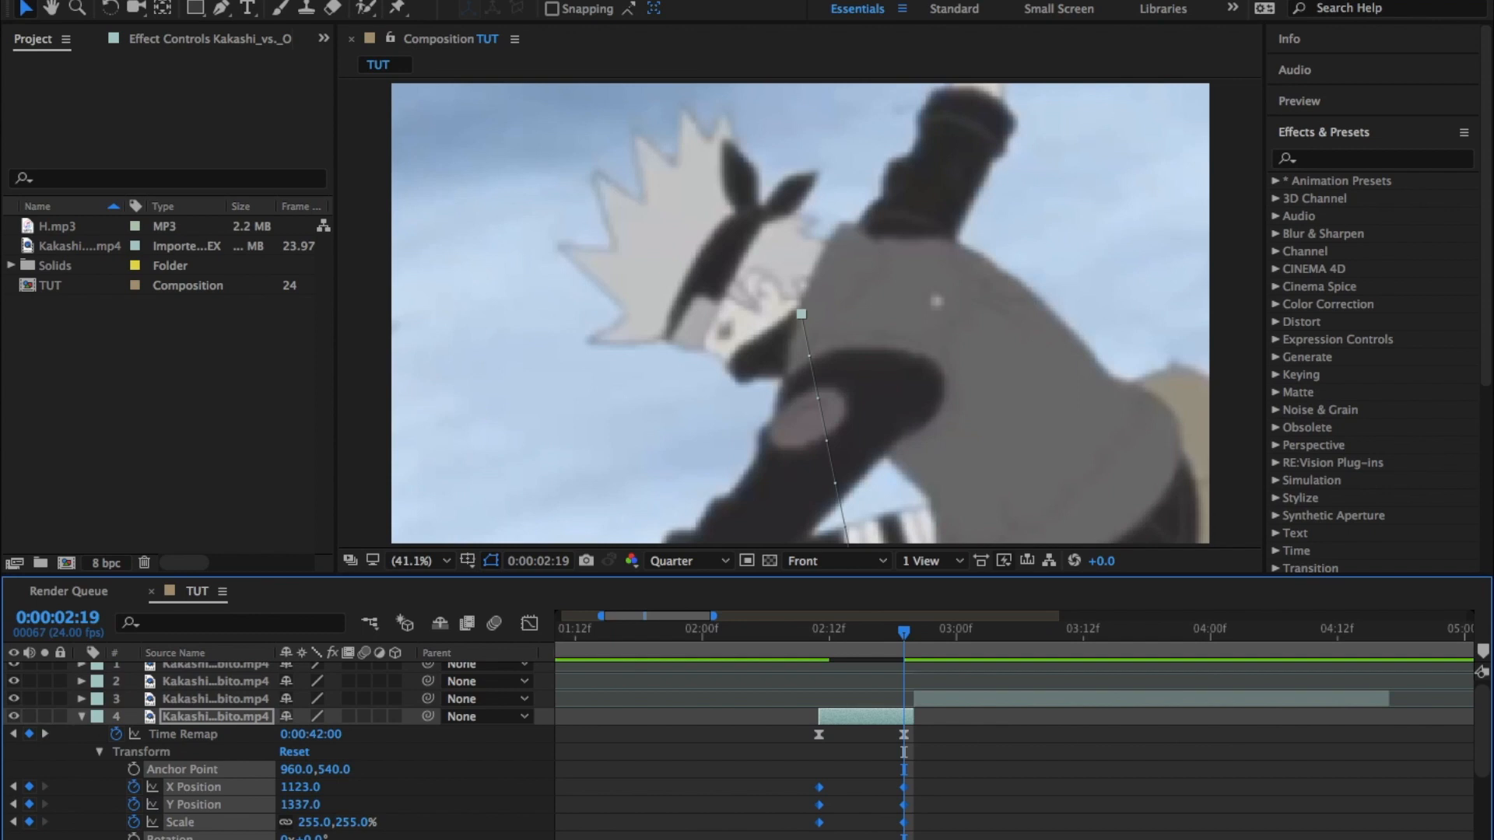
click(426, 812)
Open the Scale curve in the Graph Editor and pull the last keyframe's incoming handle near-vertical down to the starting value.
click(196, 824)
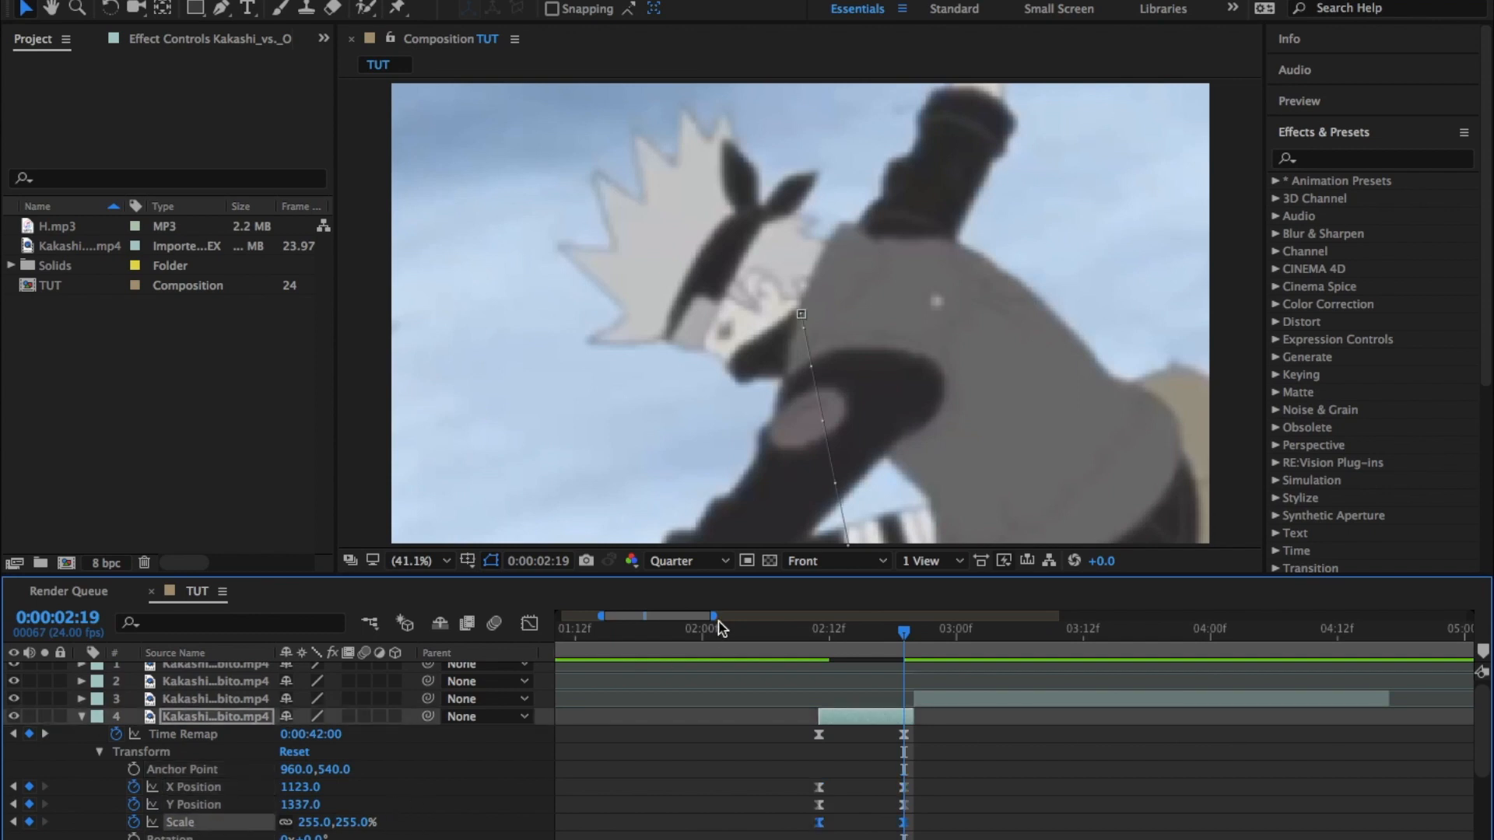
click(528, 624)
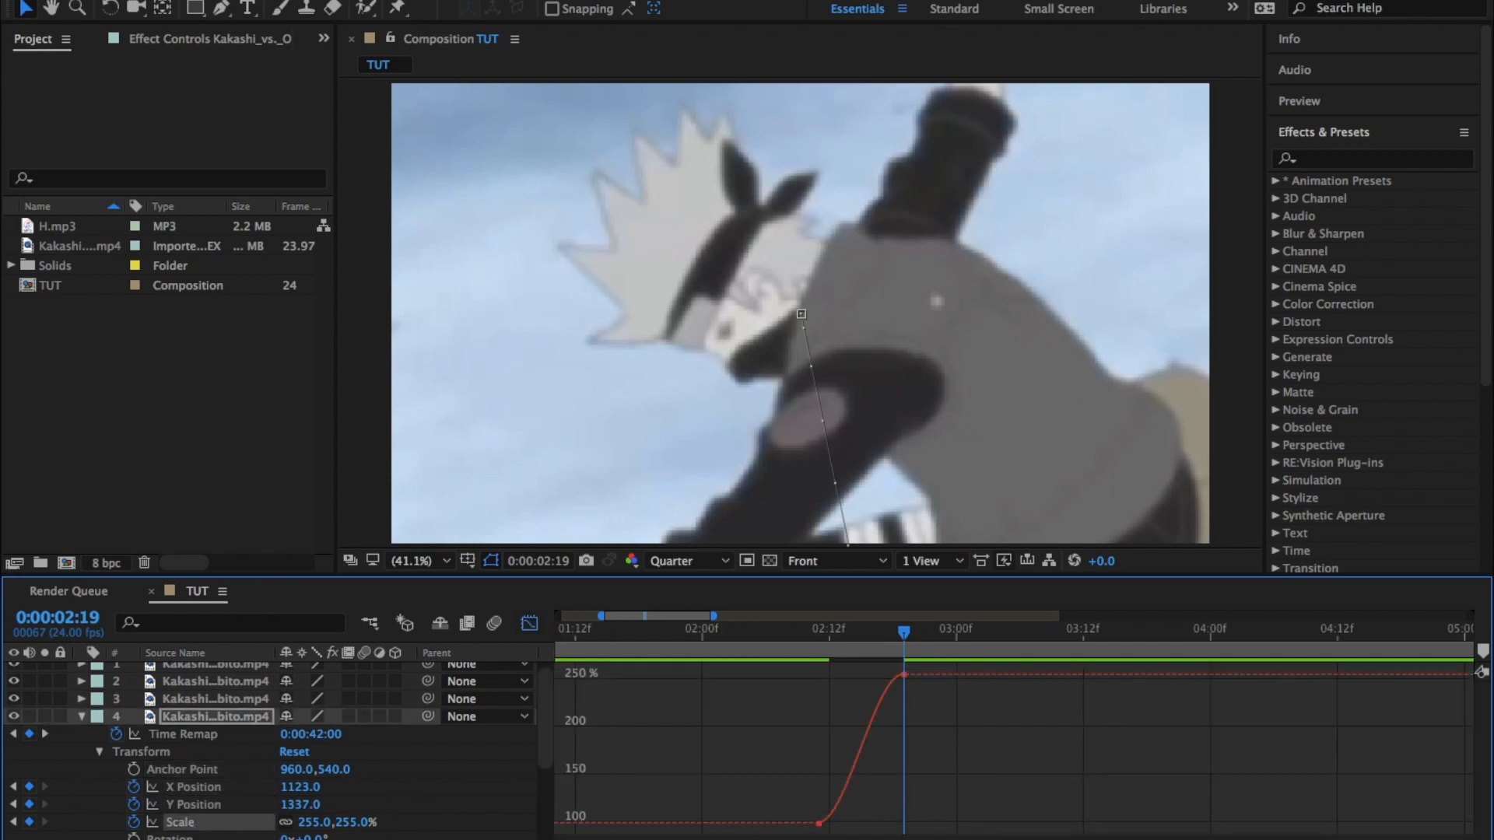
key(=)
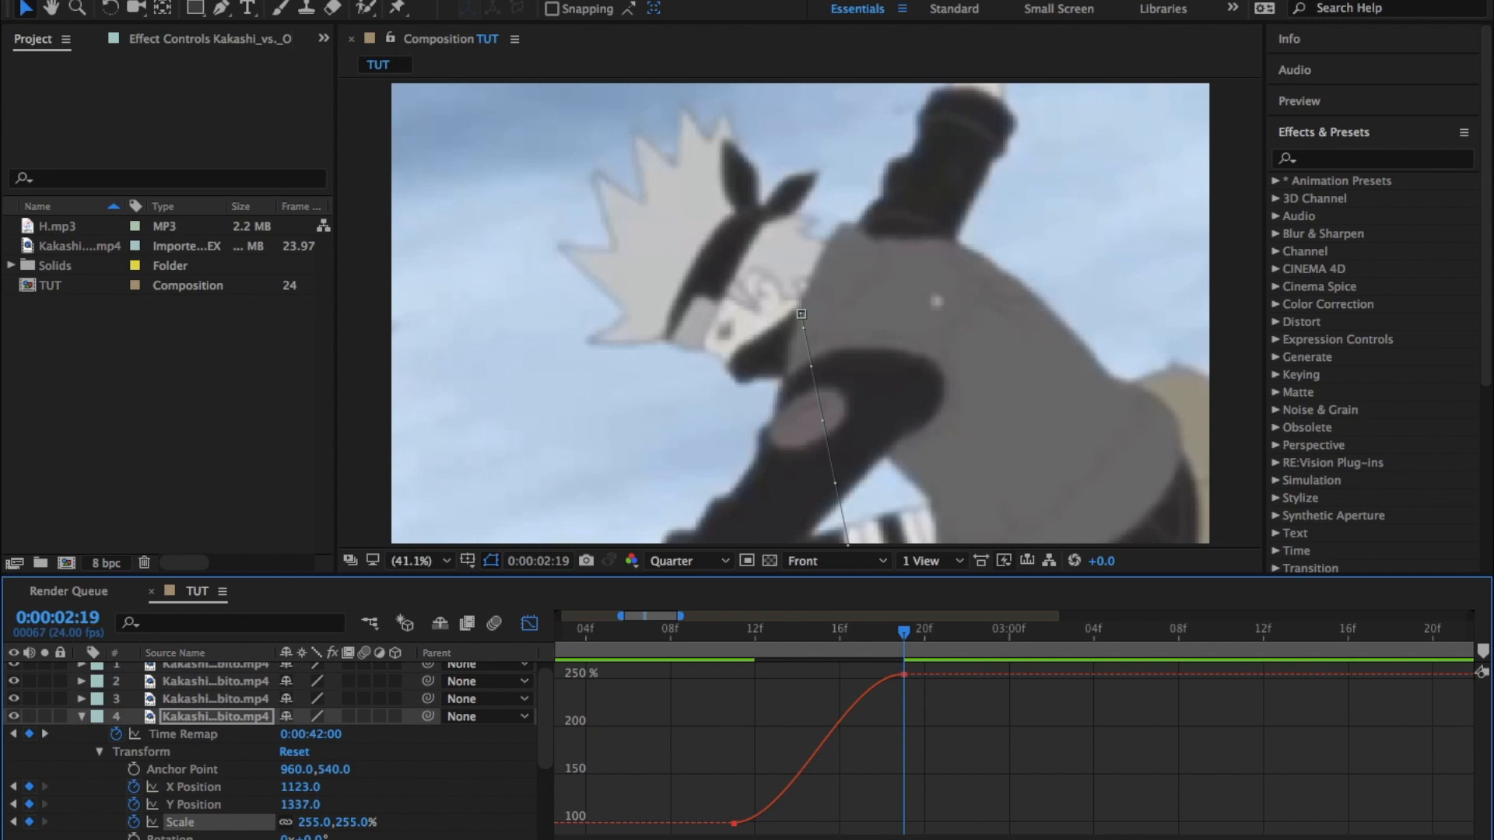
click(902, 676)
drag(847, 675, 1161, 743)
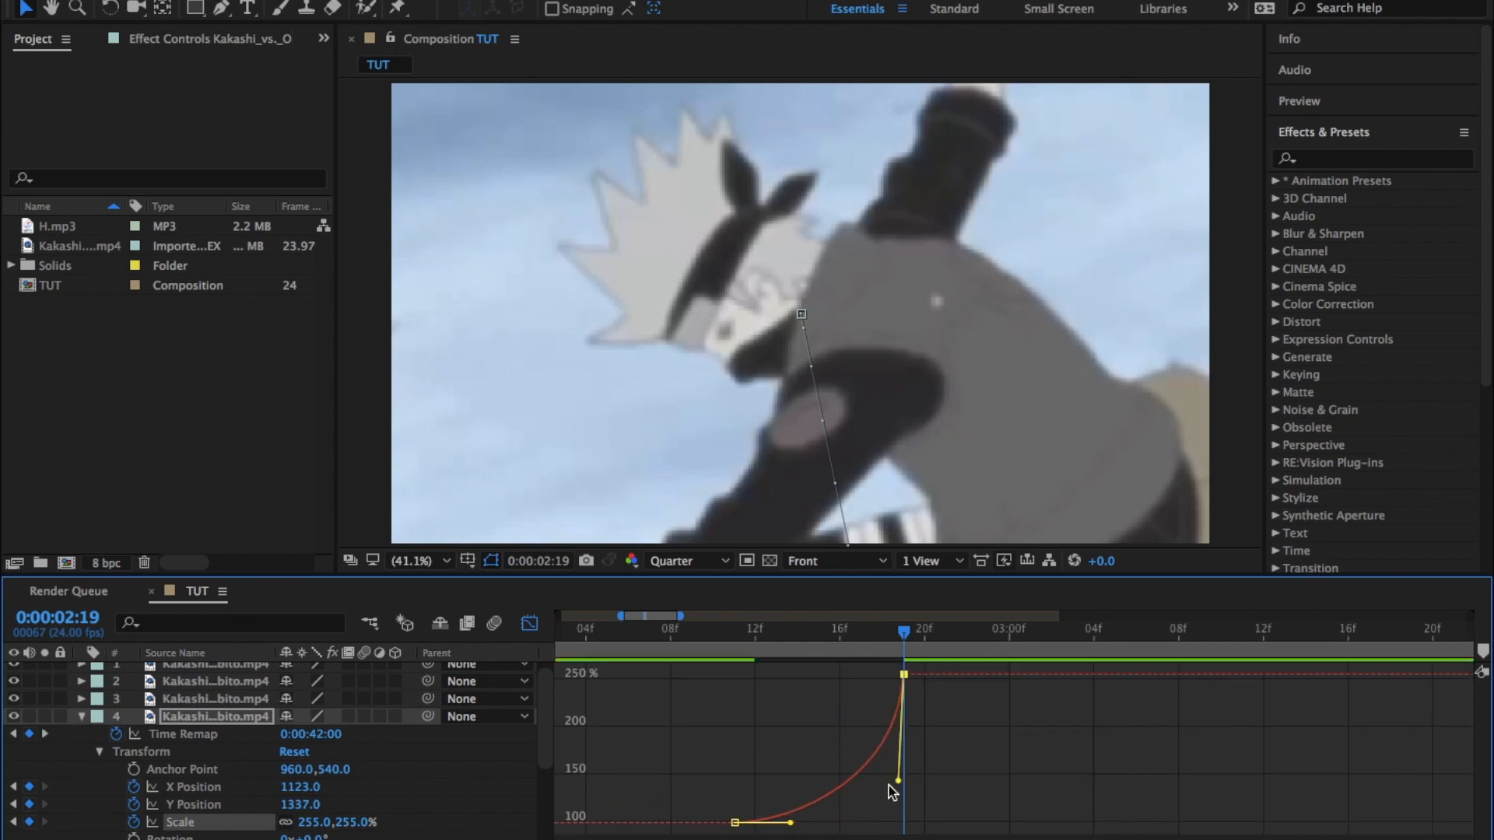
drag(895, 786, 927, 825)
click(904, 673)
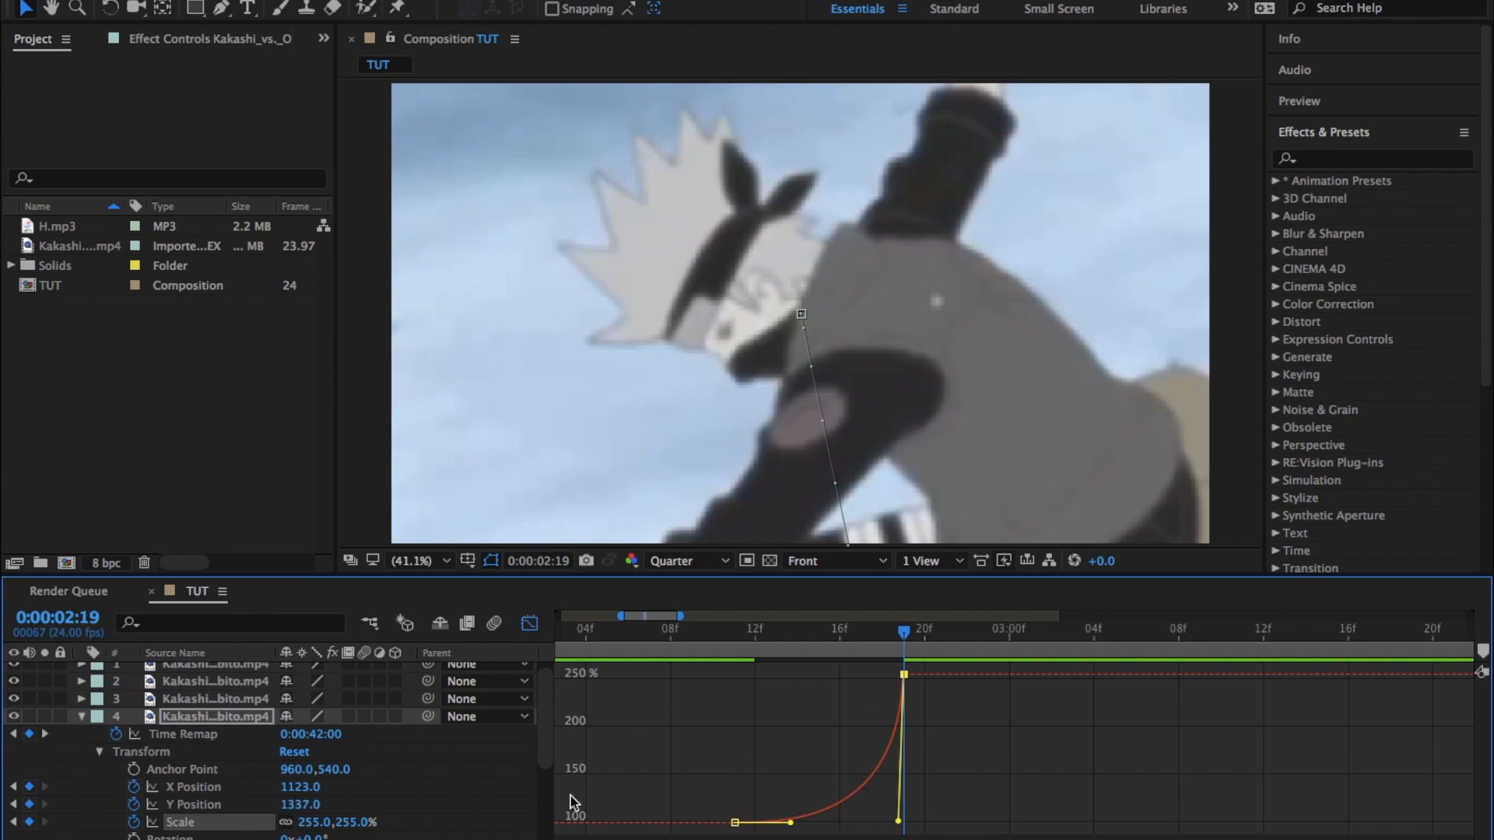
Show the X Position curve and make its last keyframe's incoming handle near-vertical, so the motion accelerates into the cut.
click(201, 805)
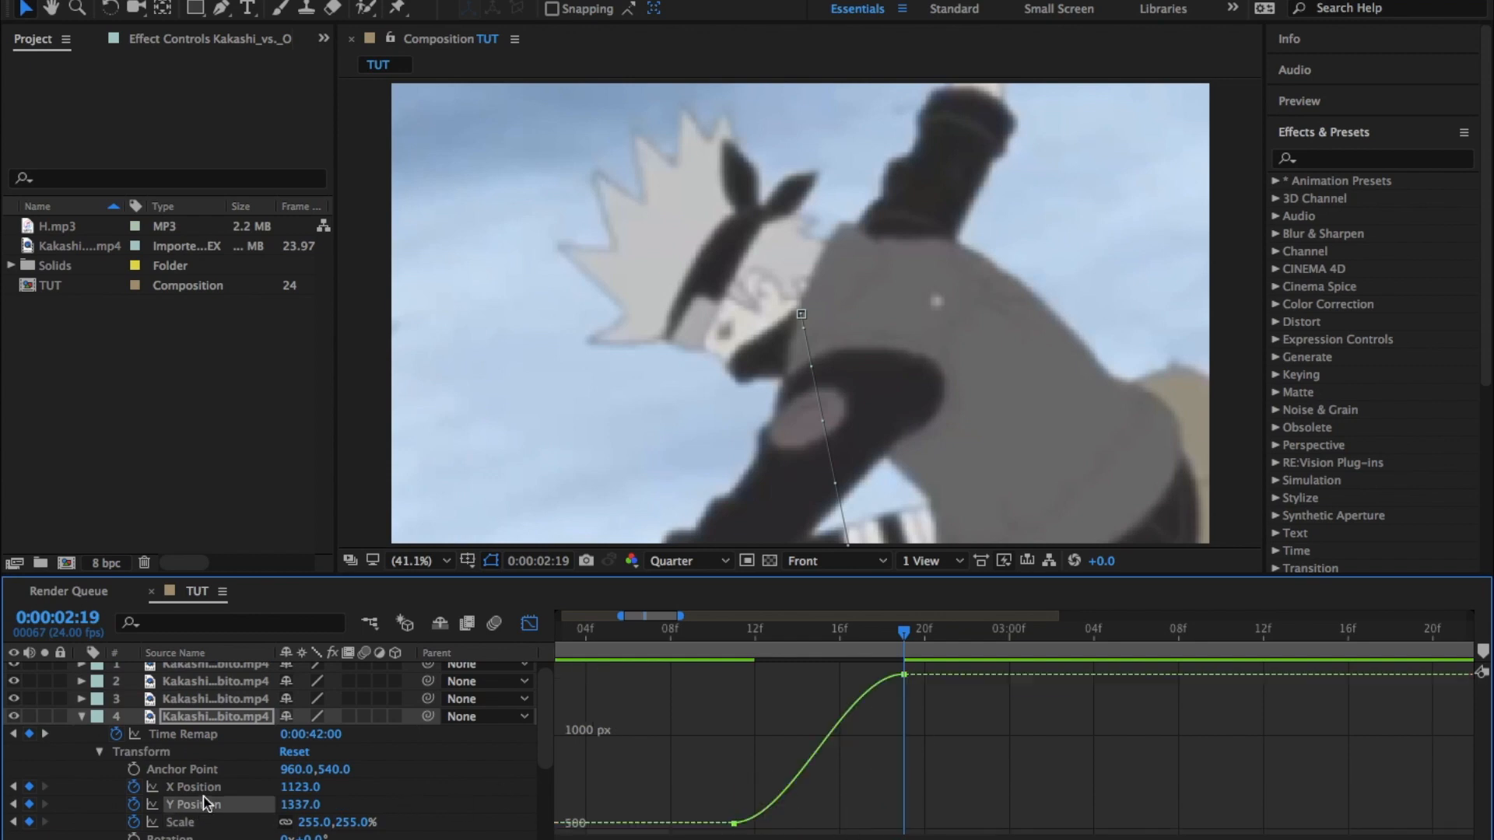
click(203, 789)
click(202, 822)
click(211, 791)
click(211, 804)
click(214, 792)
click(212, 803)
click(214, 792)
click(213, 803)
click(214, 792)
click(760, 816)
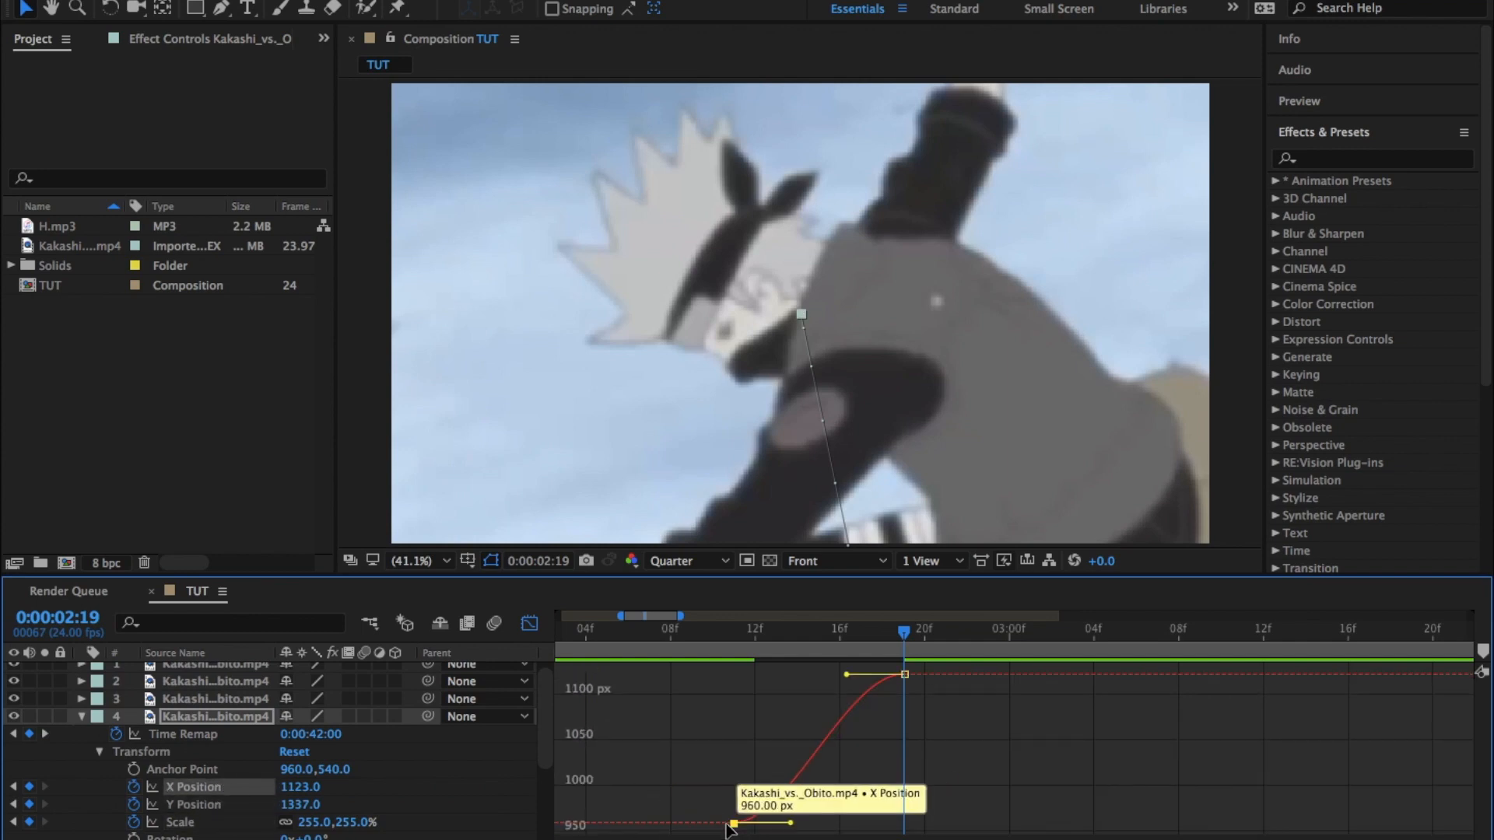
drag(846, 675, 1051, 830)
Give the Y Position curve the same near-vertical incoming handle on its last keyframe, preview the zoom, and close the Graph Editor.
click(165, 807)
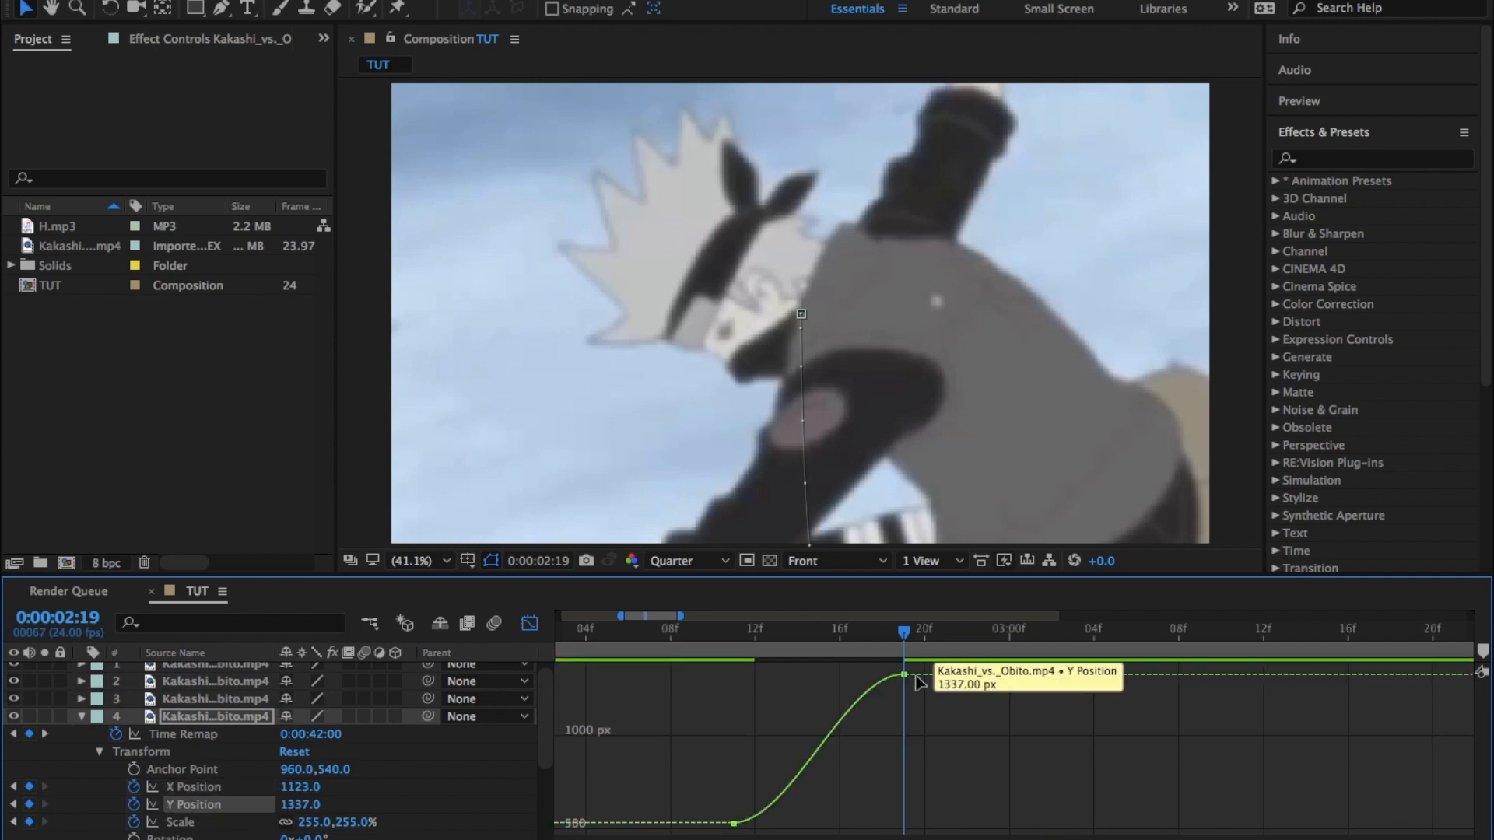
drag(850, 678, 1078, 829)
drag(761, 636, 708, 634)
key(space)
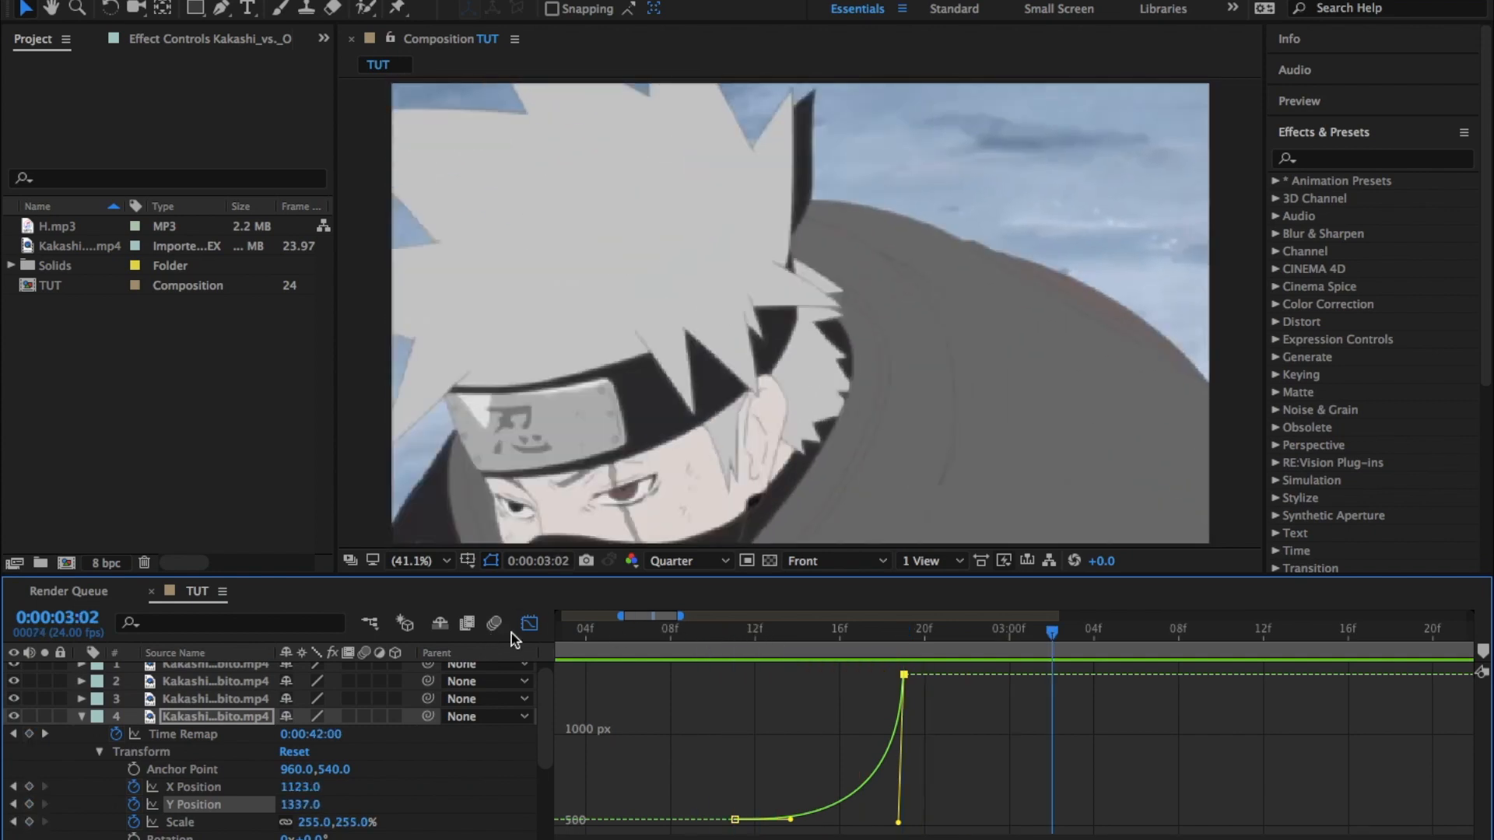
click(530, 624)
Play back the sequence with the music and stop around 0:00:04:15 to find where the next clip should start.
drag(726, 640, 927, 665)
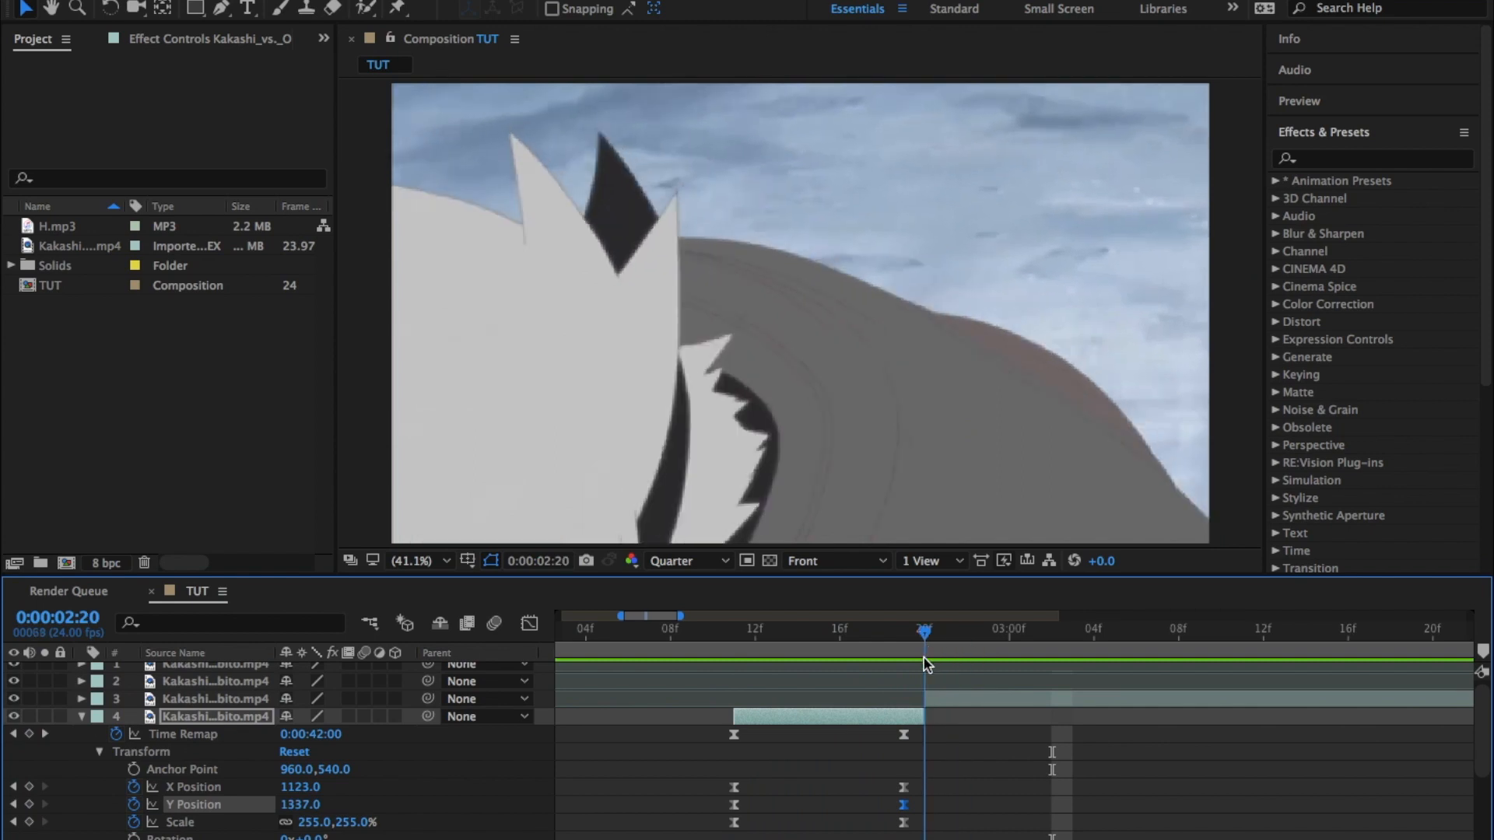
key(minus)
key(minus)
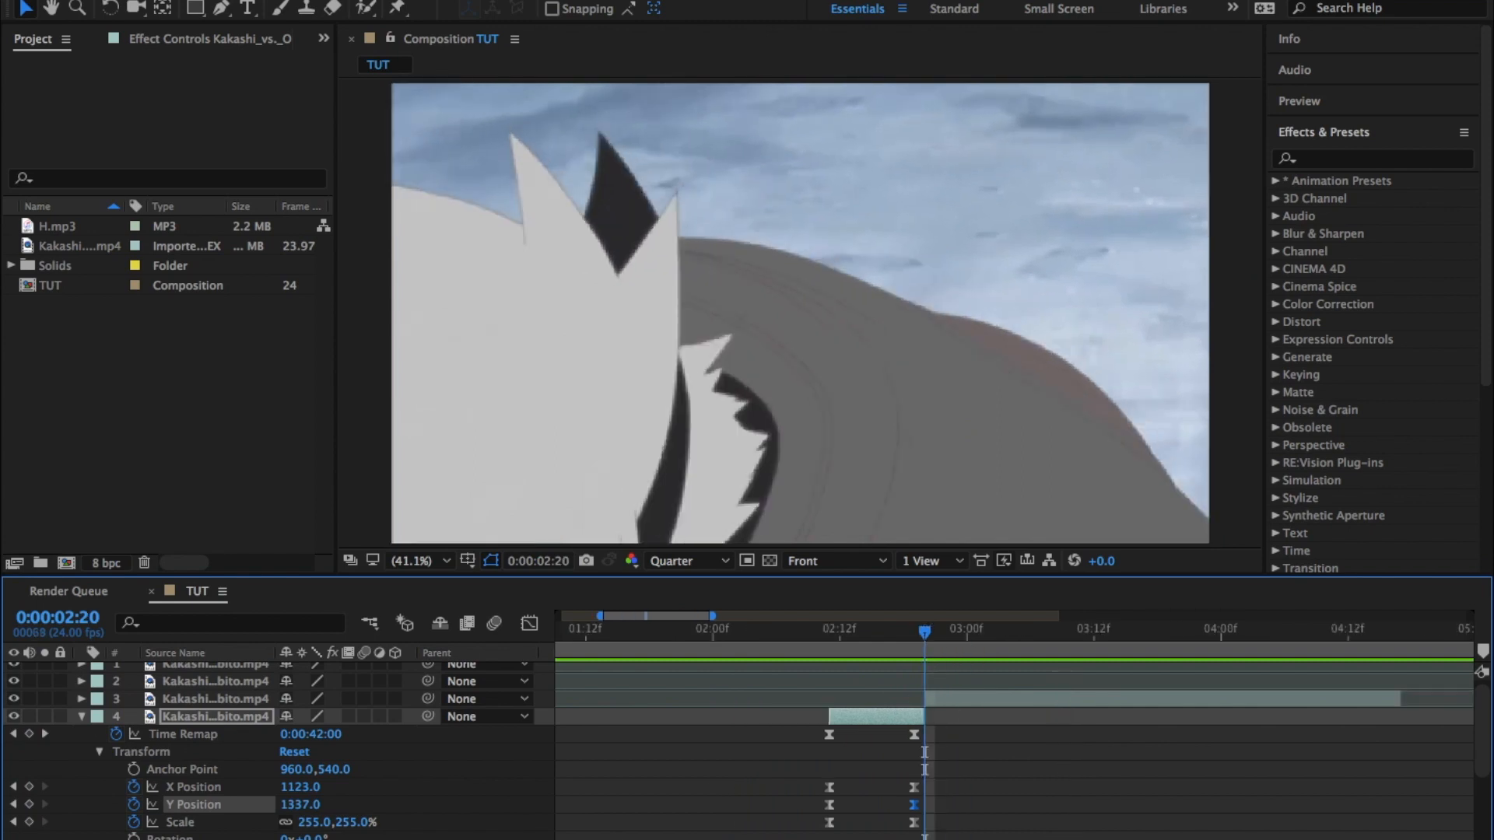
key(space)
scroll(921, 784, down, 3)
scroll(921, 784, down, 8)
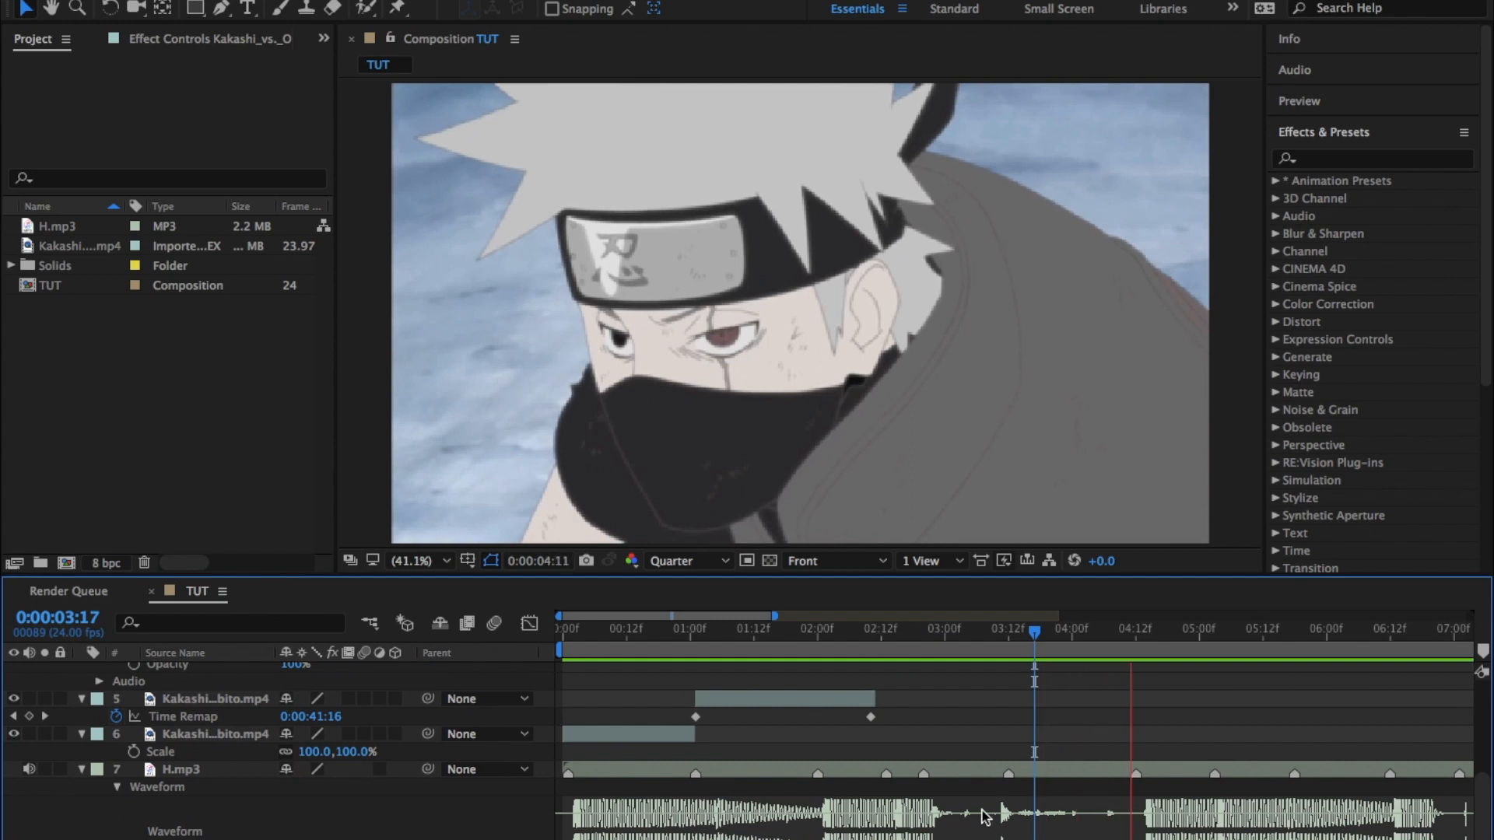
key(space)
scroll(1073, 786, up, 9)
scroll(1086, 792, down, 9)
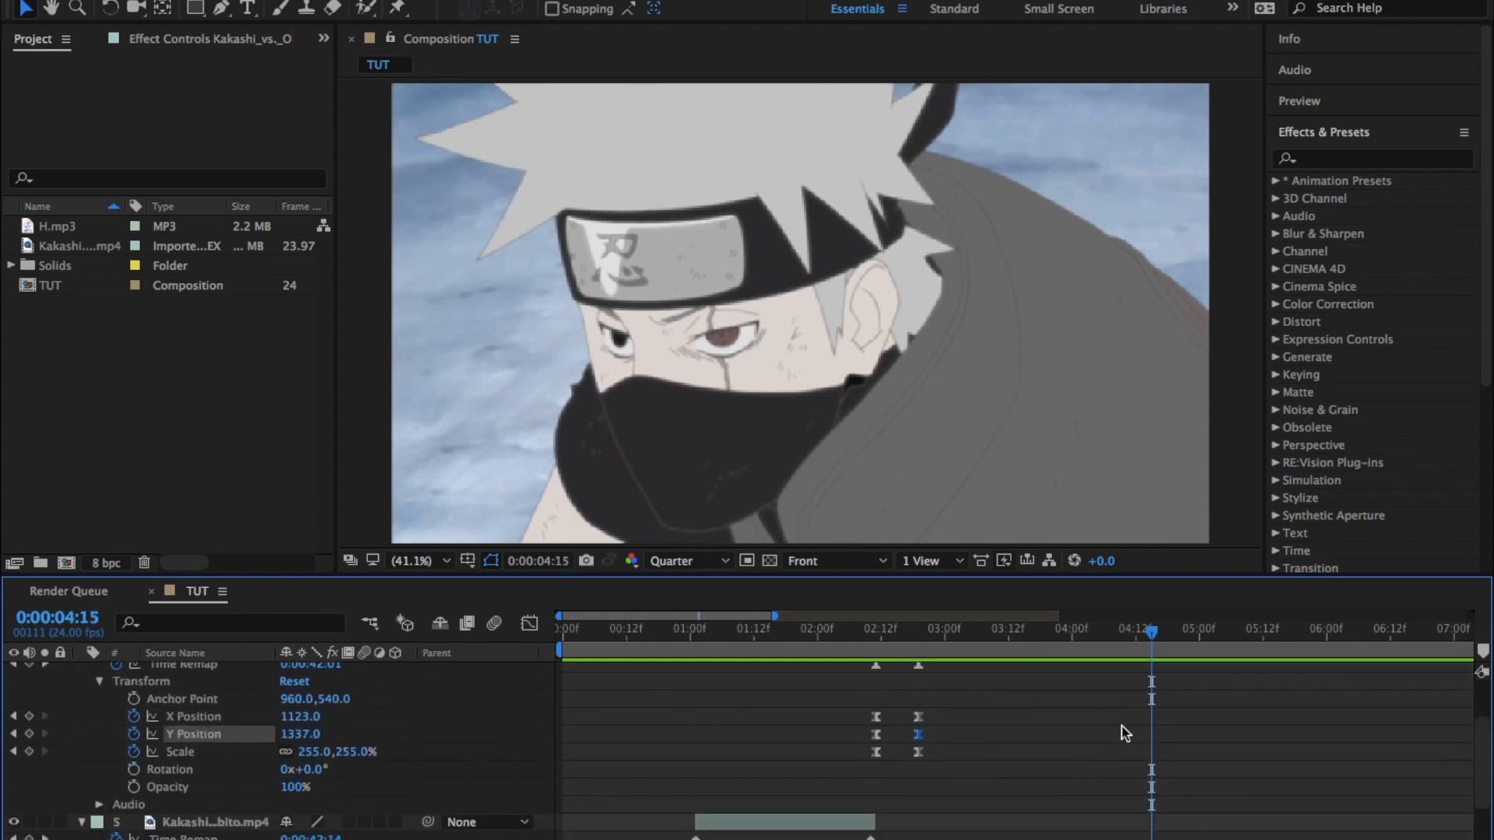
scroll(1136, 750, up, 9)
scroll(1167, 721, right, 5)
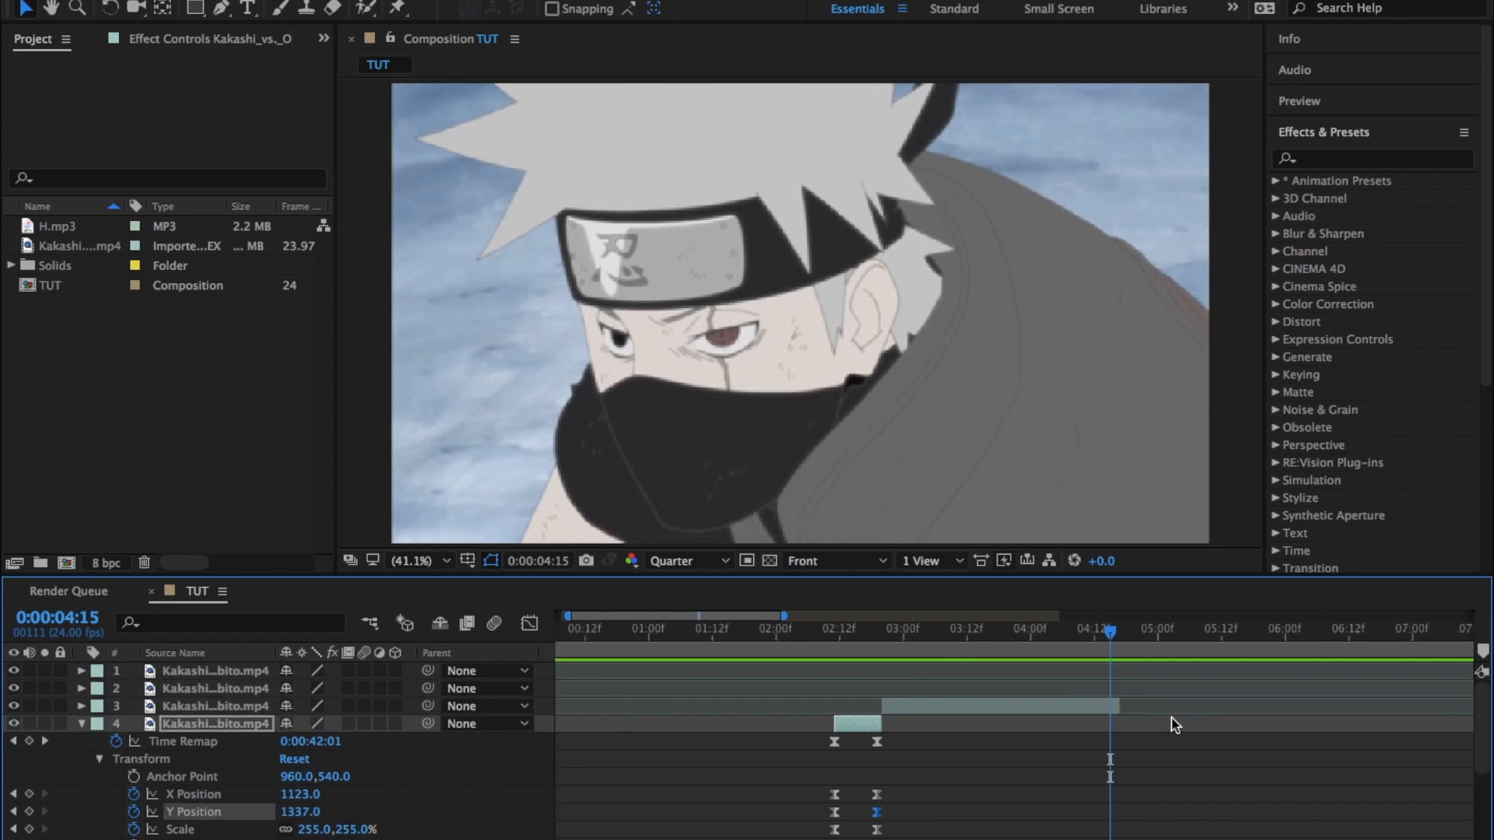
Move the layer 2 clip to start on the beat marker at 0:00:03:12 and play back the new cut.
drag(1364, 694, 798, 689)
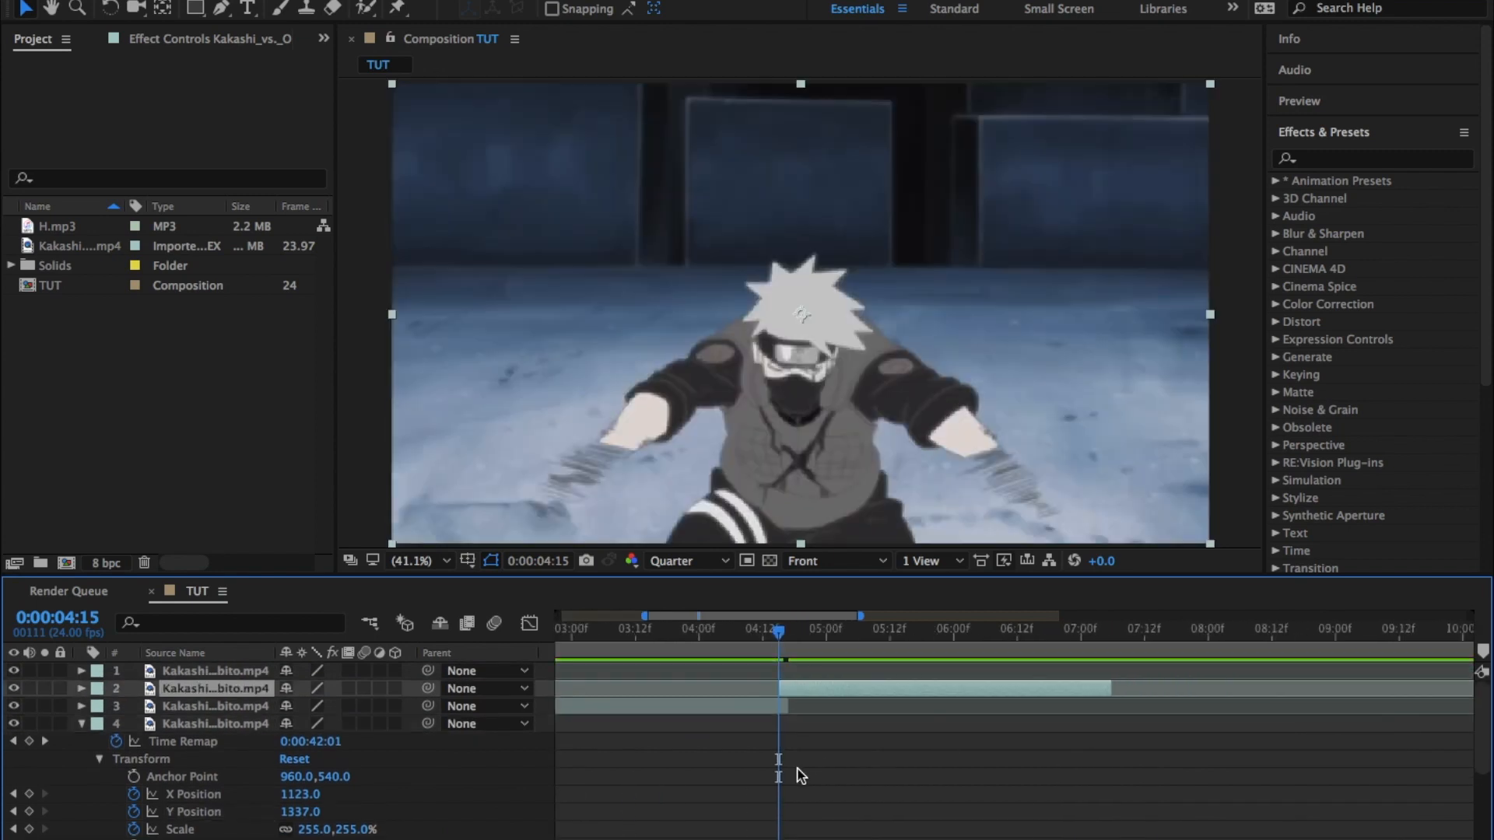
scroll(801, 719, left, 5)
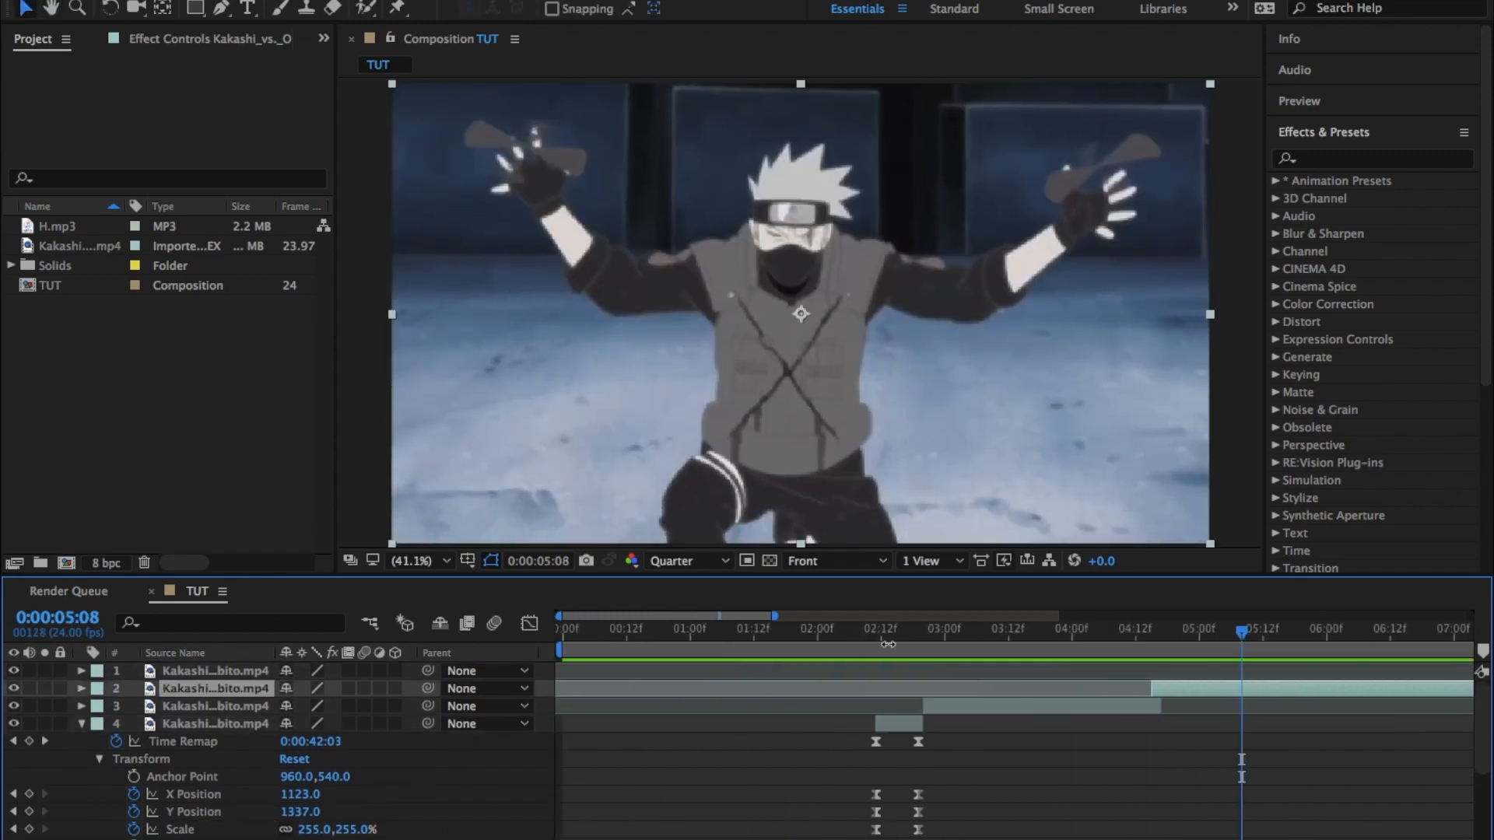
click(914, 636)
drag(913, 636, 1008, 637)
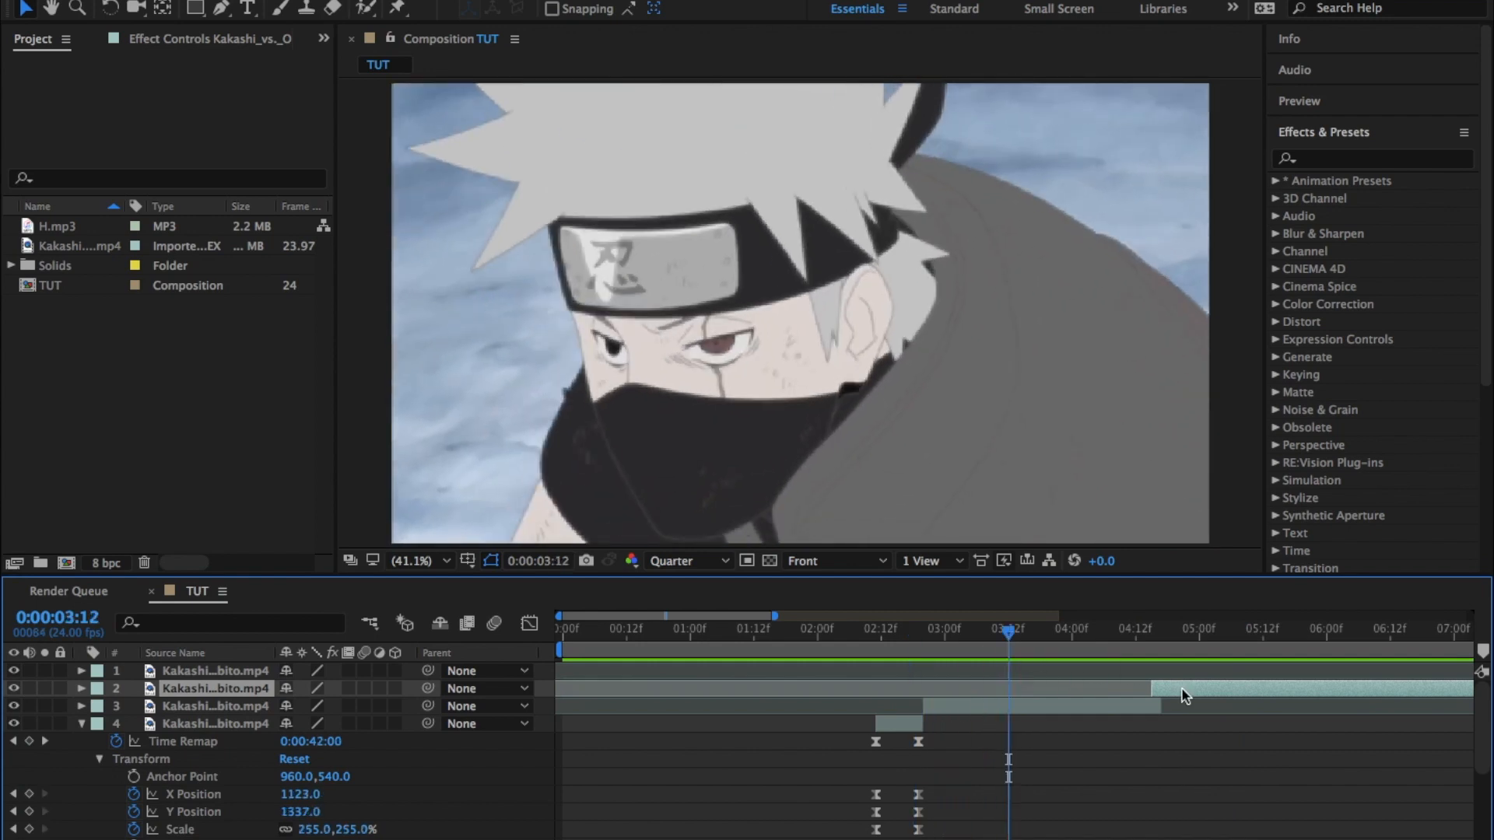
drag(1183, 690, 1034, 717)
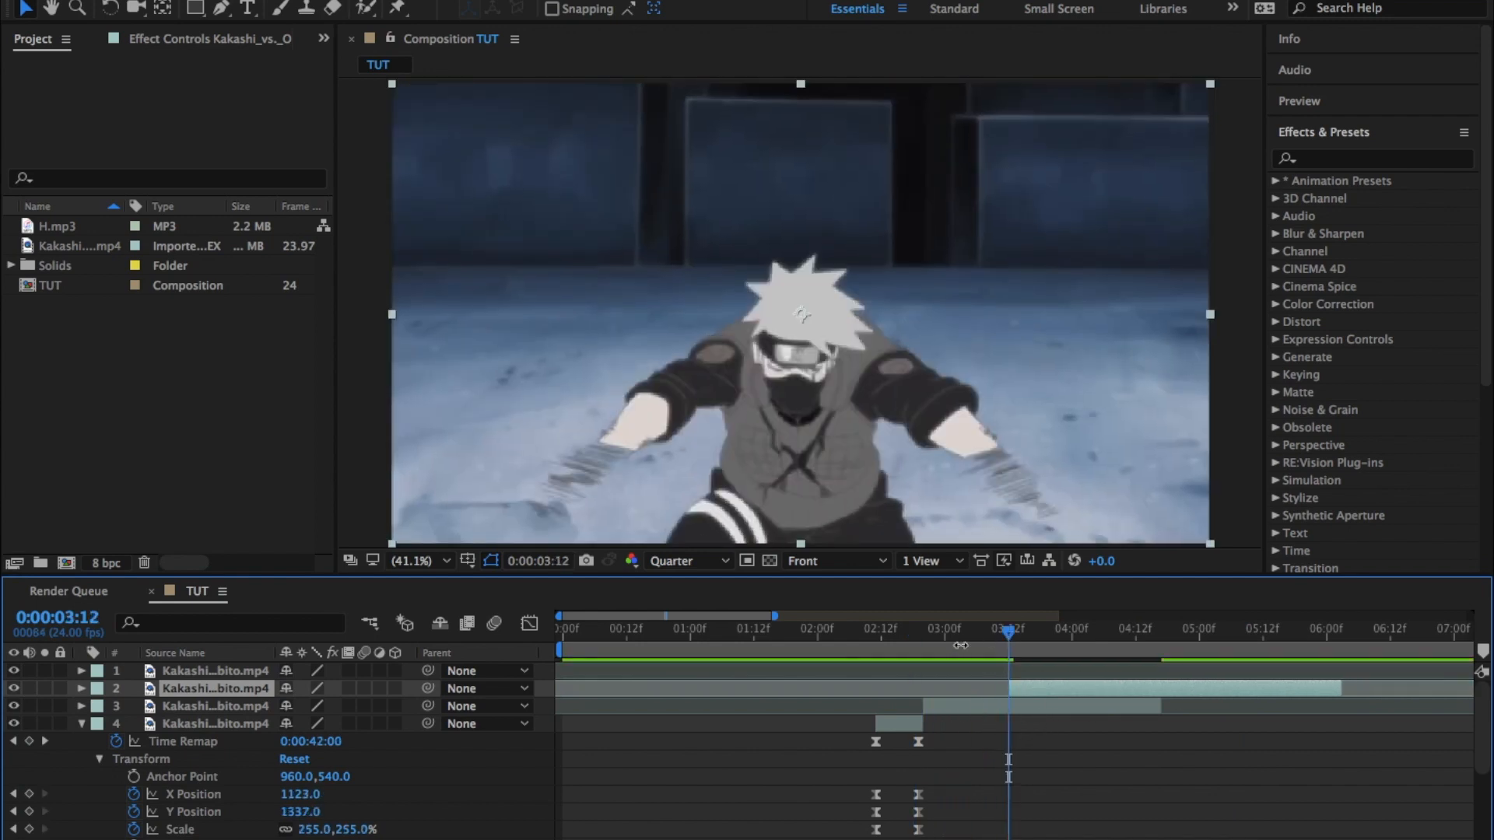
click(927, 643)
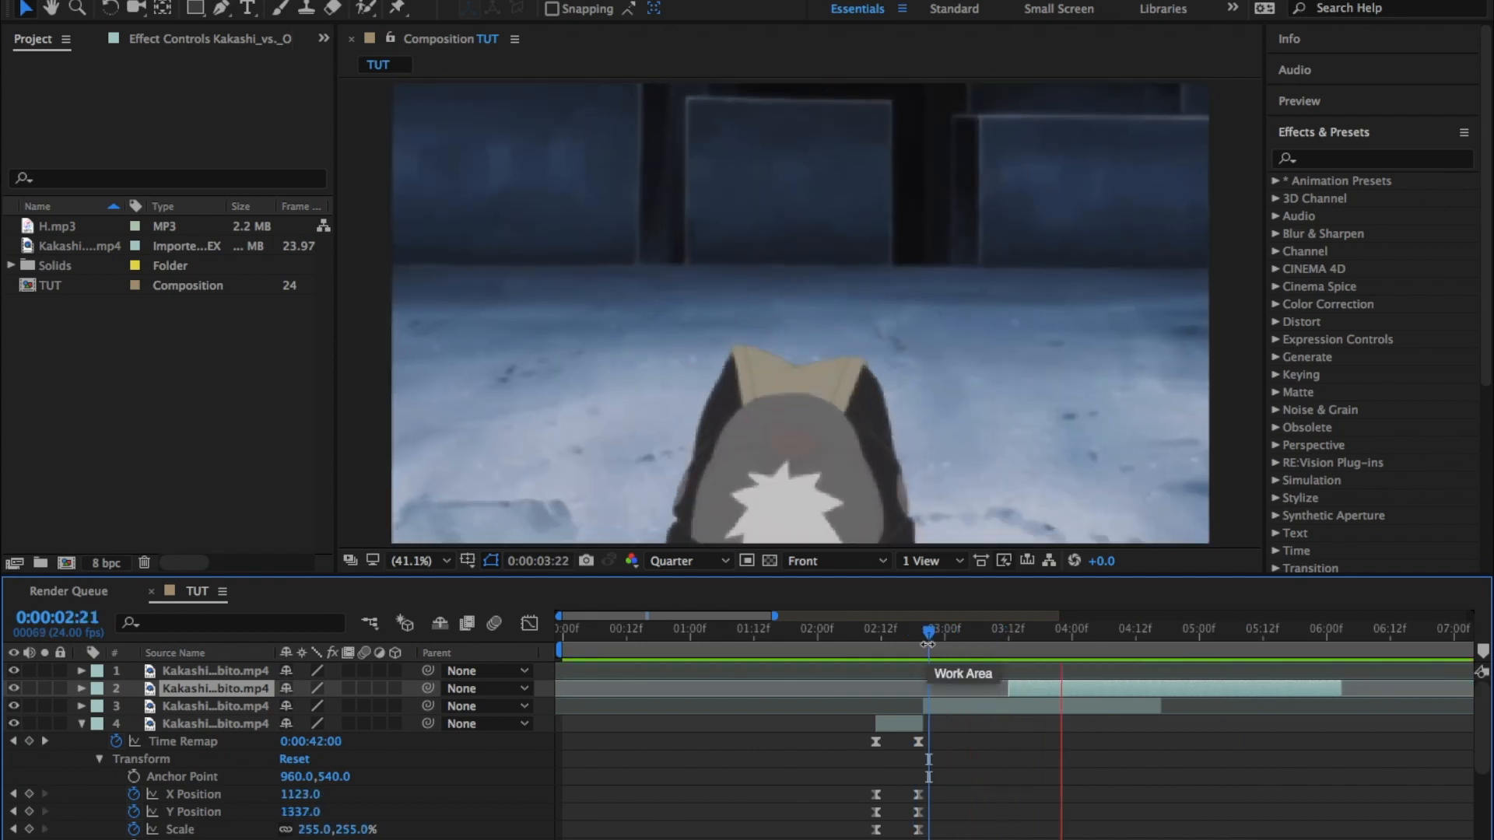
key(space)
Go to 0:00:02:20, reveal the layer 3 clip's Transform properties, and separate its Position into X and Y dimensions.
drag(934, 638, 928, 647)
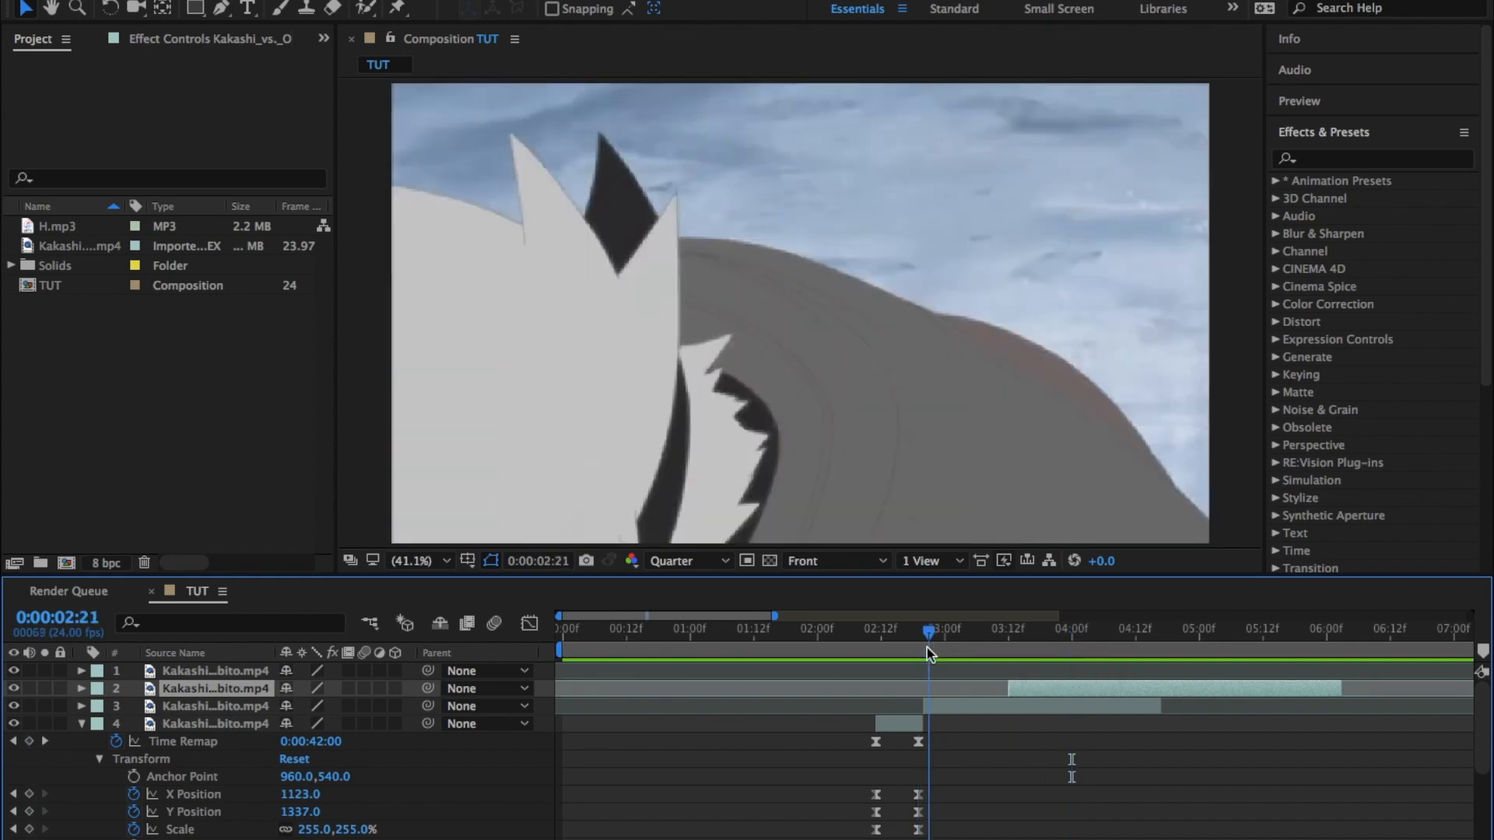
key(Page_Up)
click(949, 709)
key(s)
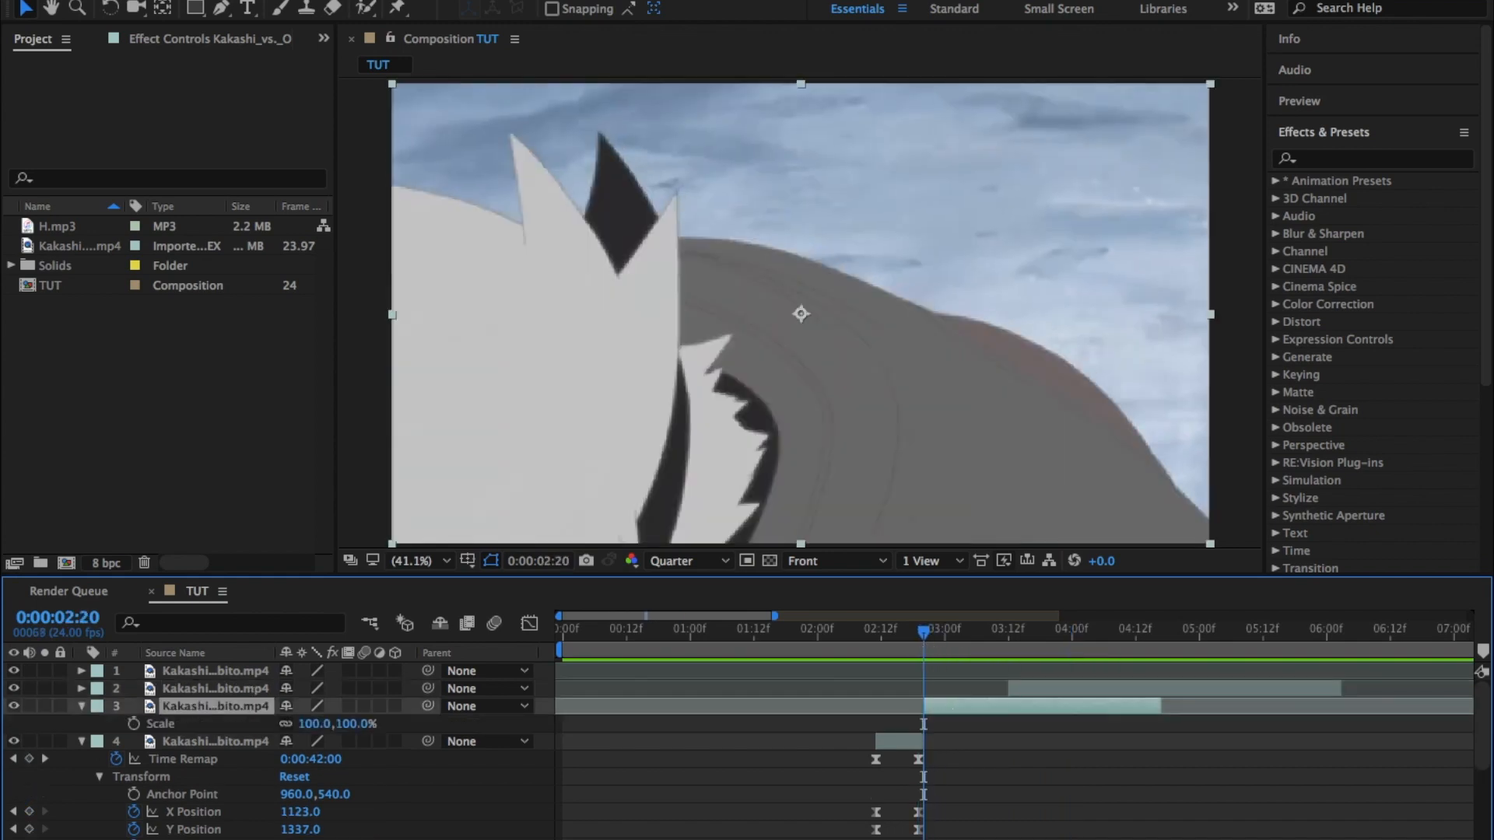
click(82, 706)
click(82, 706)
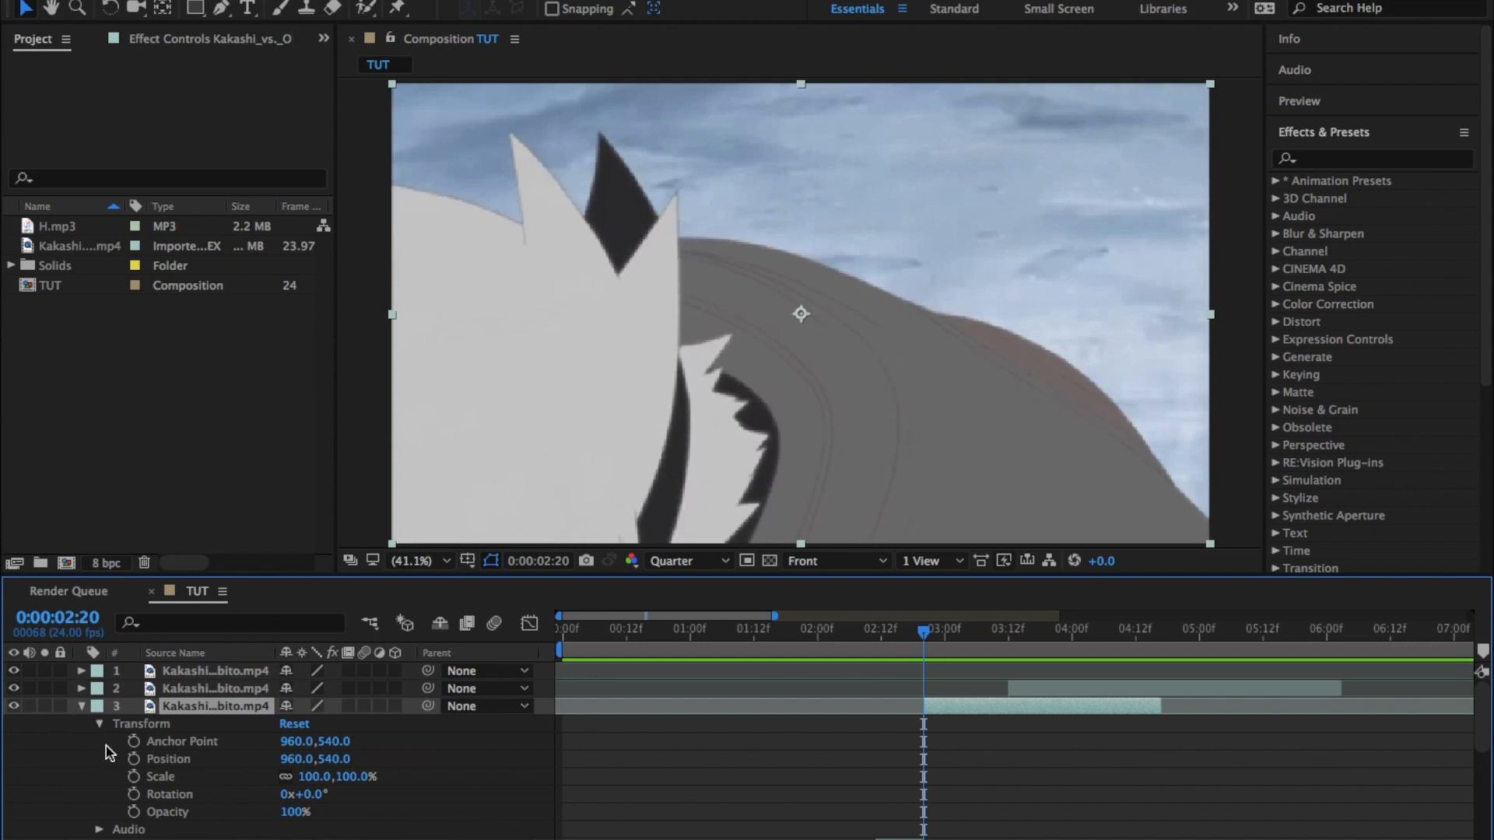
right_click(168, 766)
click(230, 718)
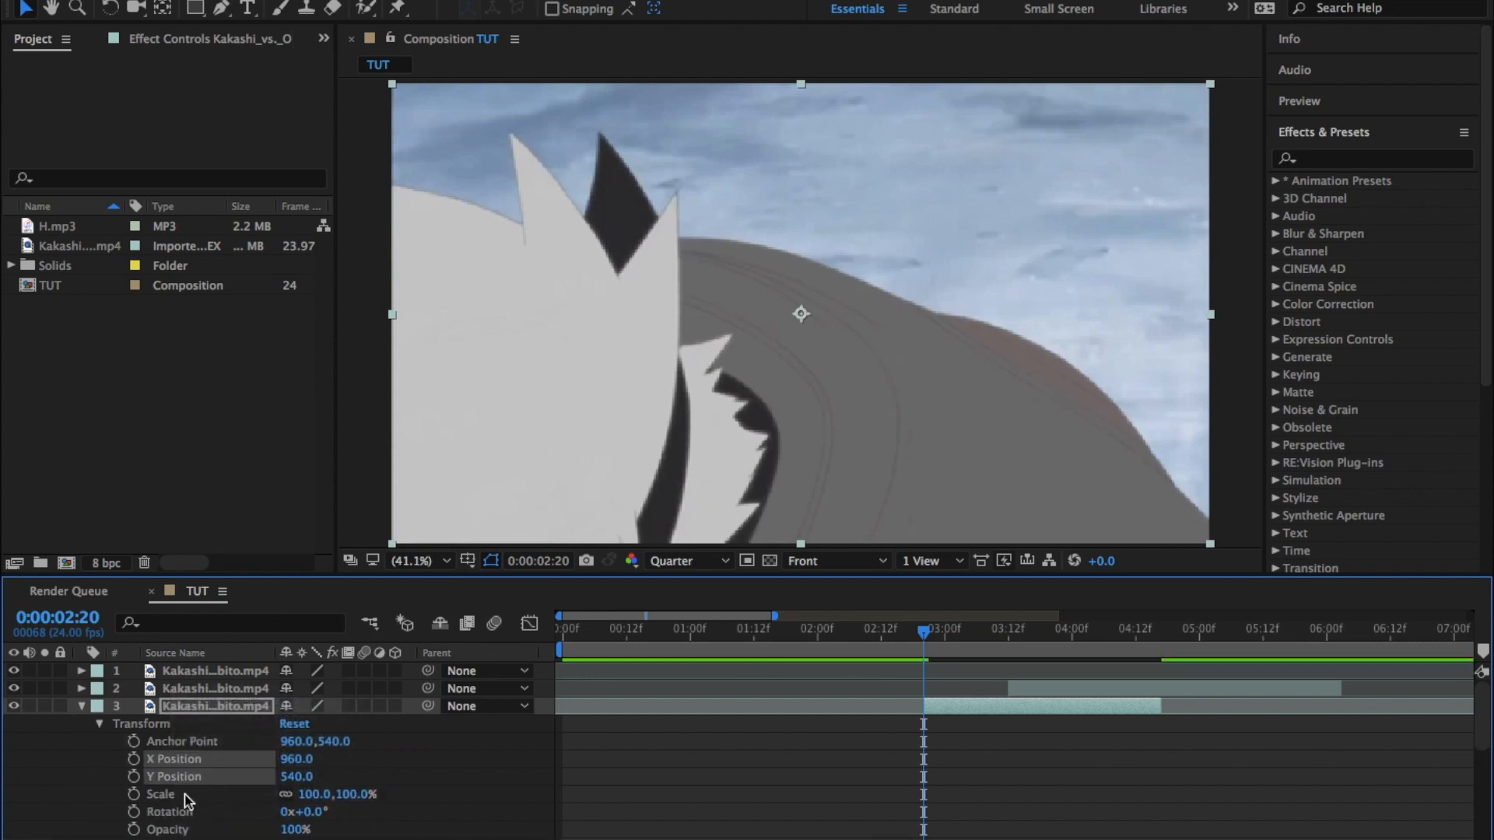
Start X Position, Y Position and Scale keyframes on the layer 3 clip at 0:00:02:20.
click(132, 795)
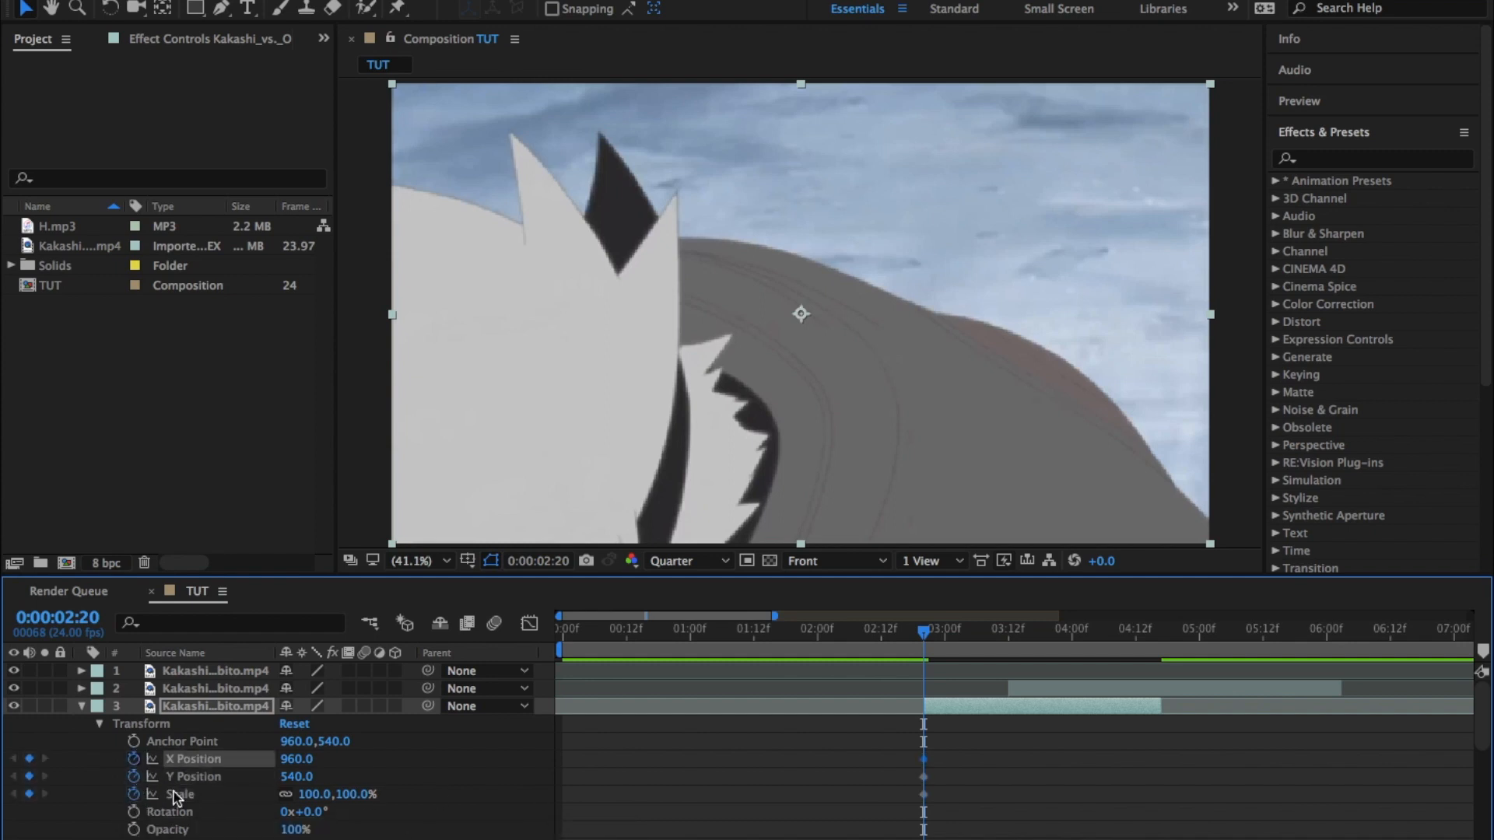
scroll(630, 758, down, 5)
click(861, 632)
drag(860, 632, 925, 651)
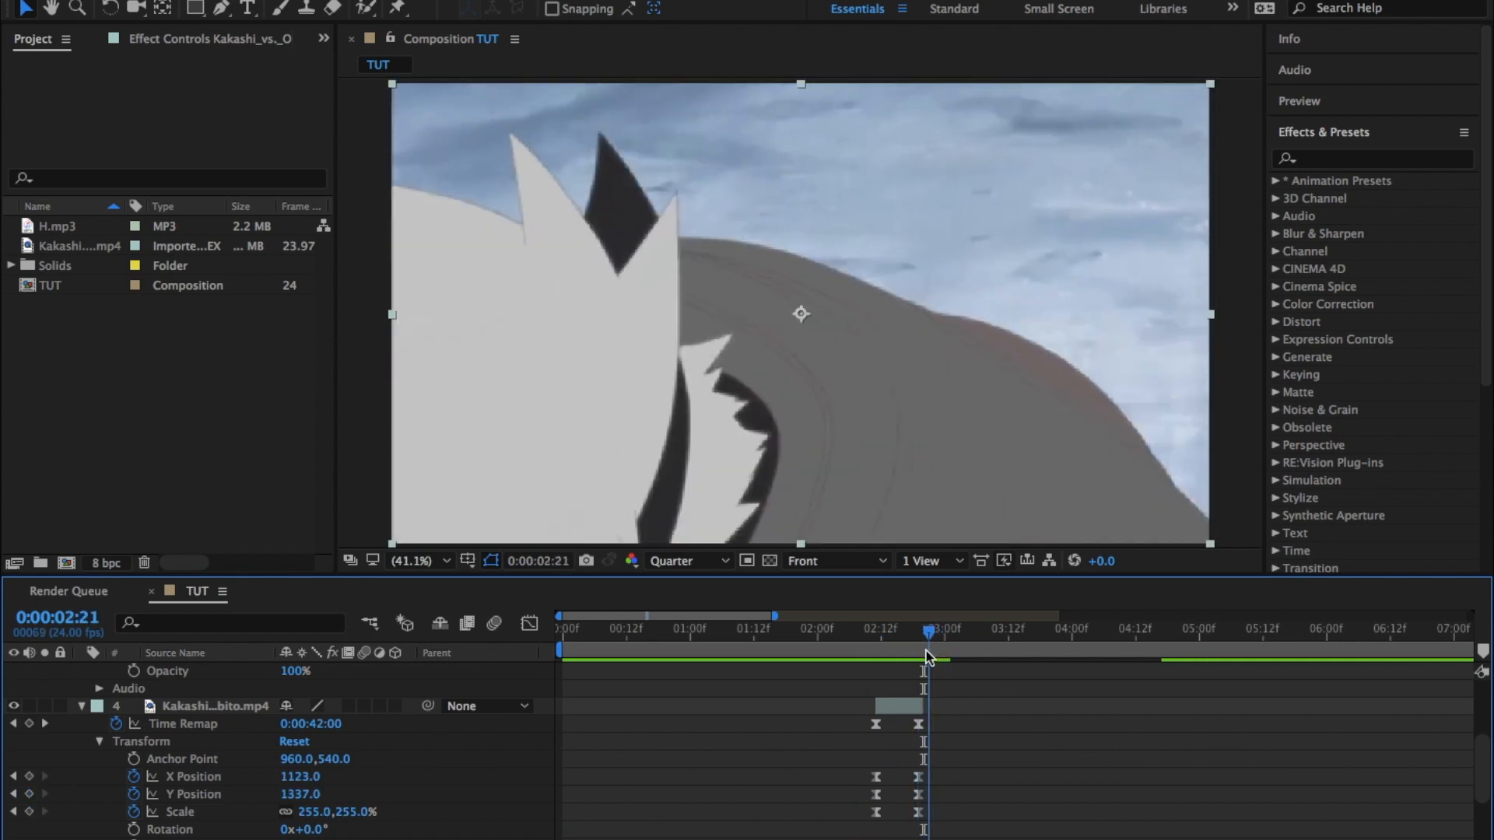
scroll(954, 716, up, 3)
click(955, 716)
click(952, 708)
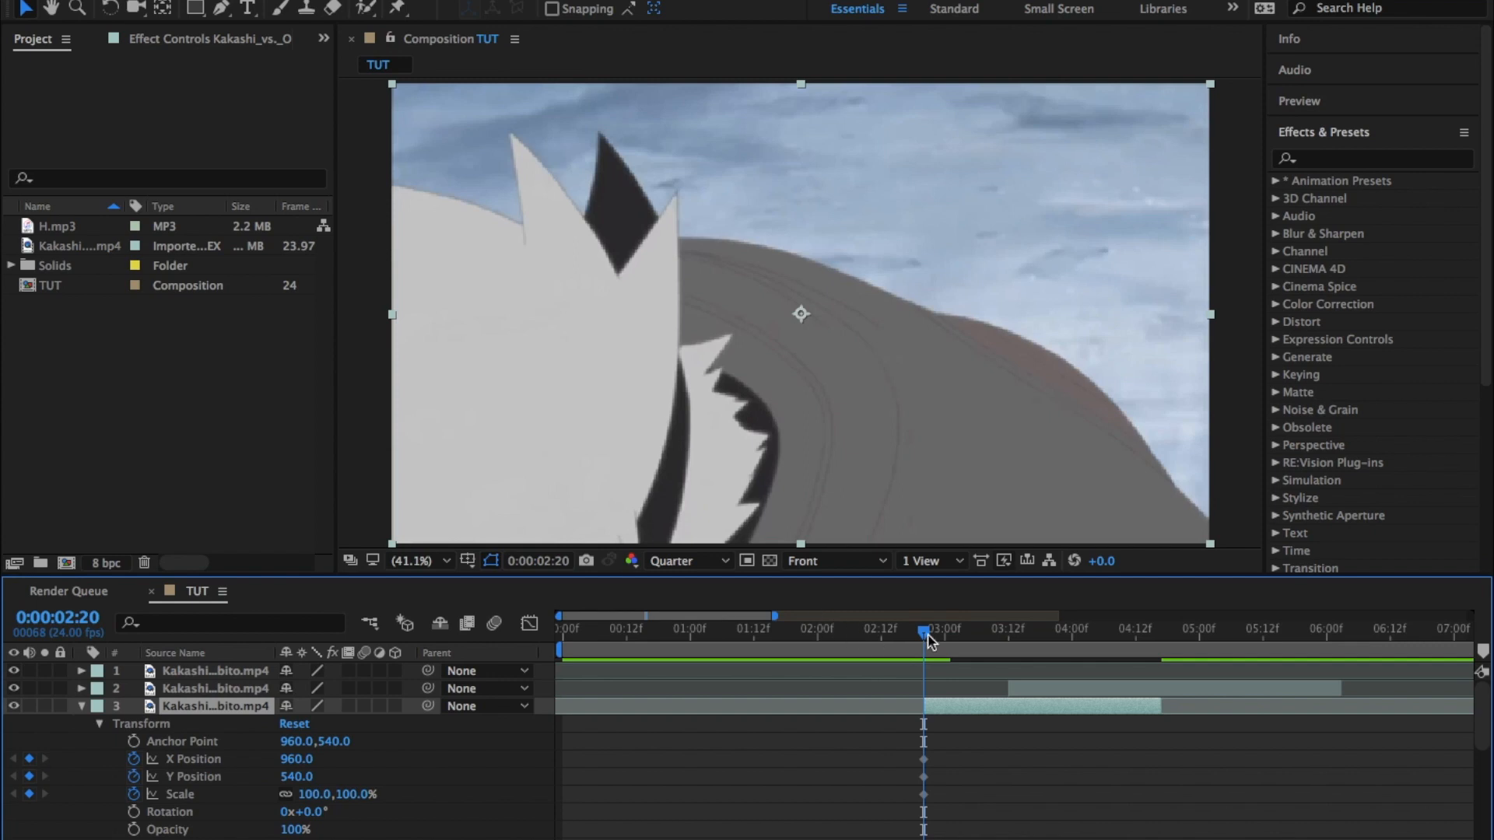
At 0:00:03:11, set the layer 3 clip's Scale to 188%, X Position to 1395 and Y Position to 338.
drag(927, 639, 1008, 648)
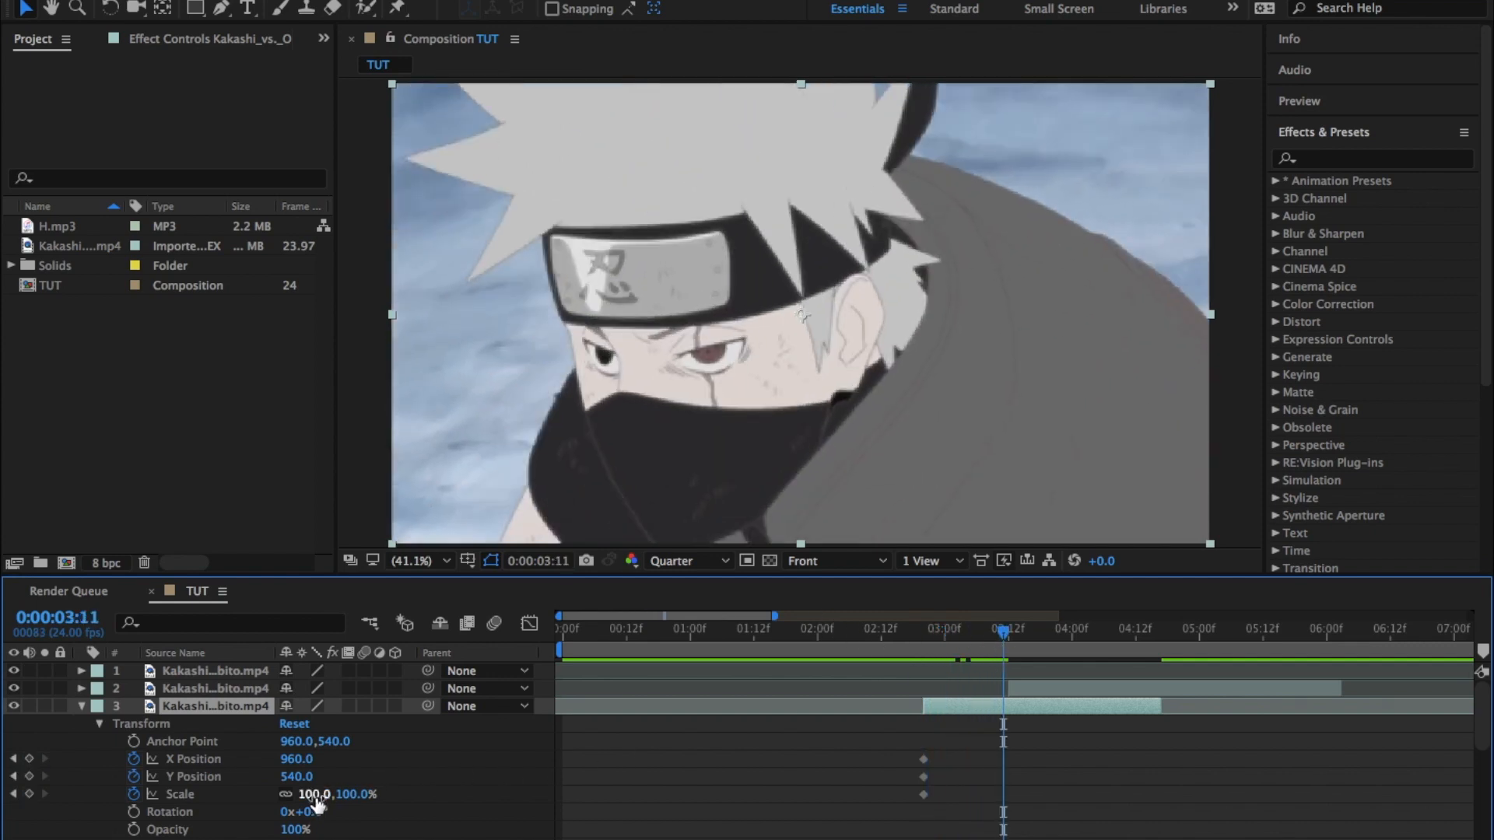
drag(328, 798, 82, 792)
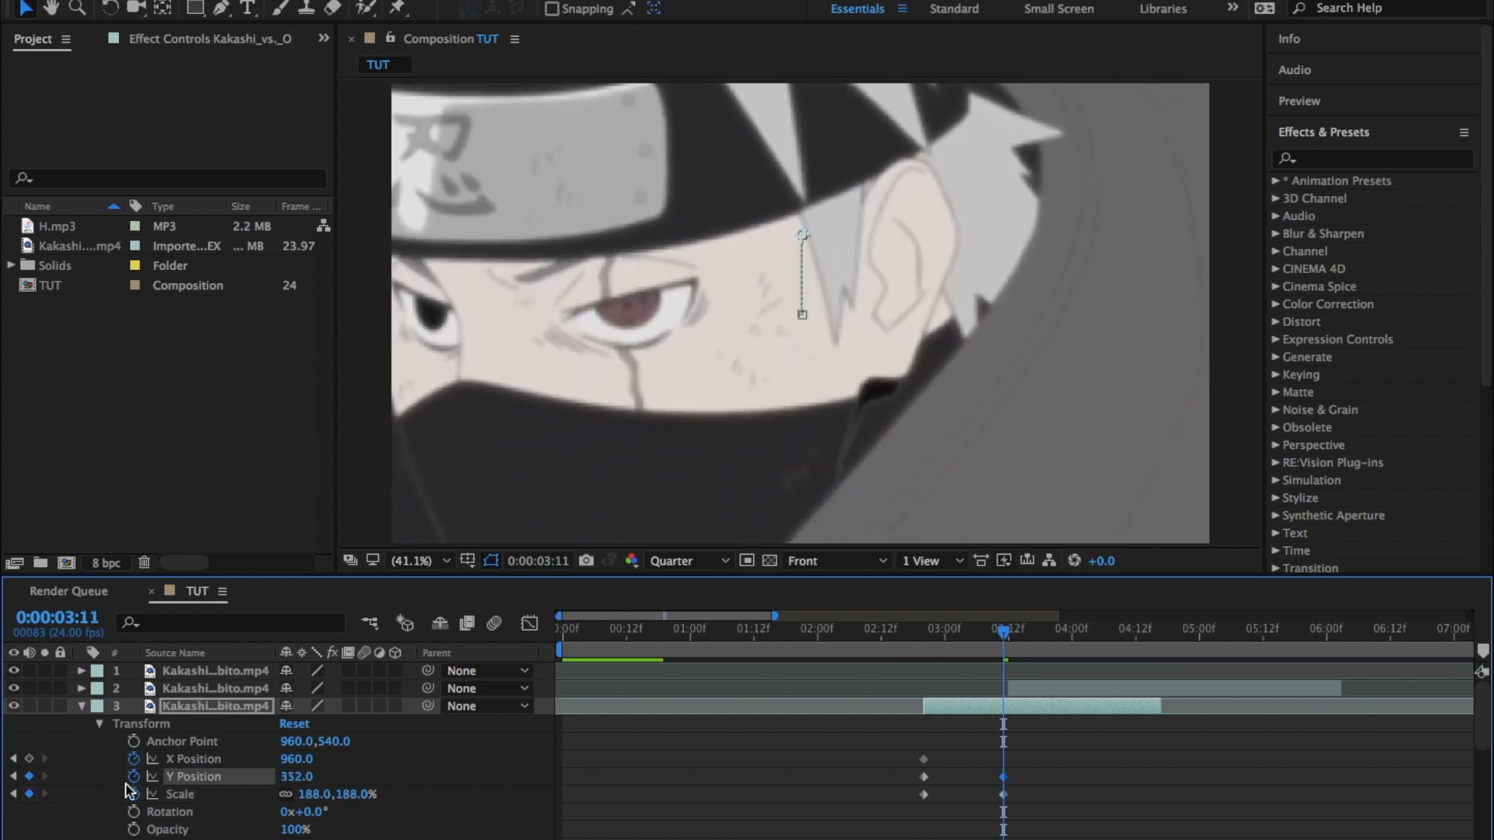
drag(302, 758, 746, 757)
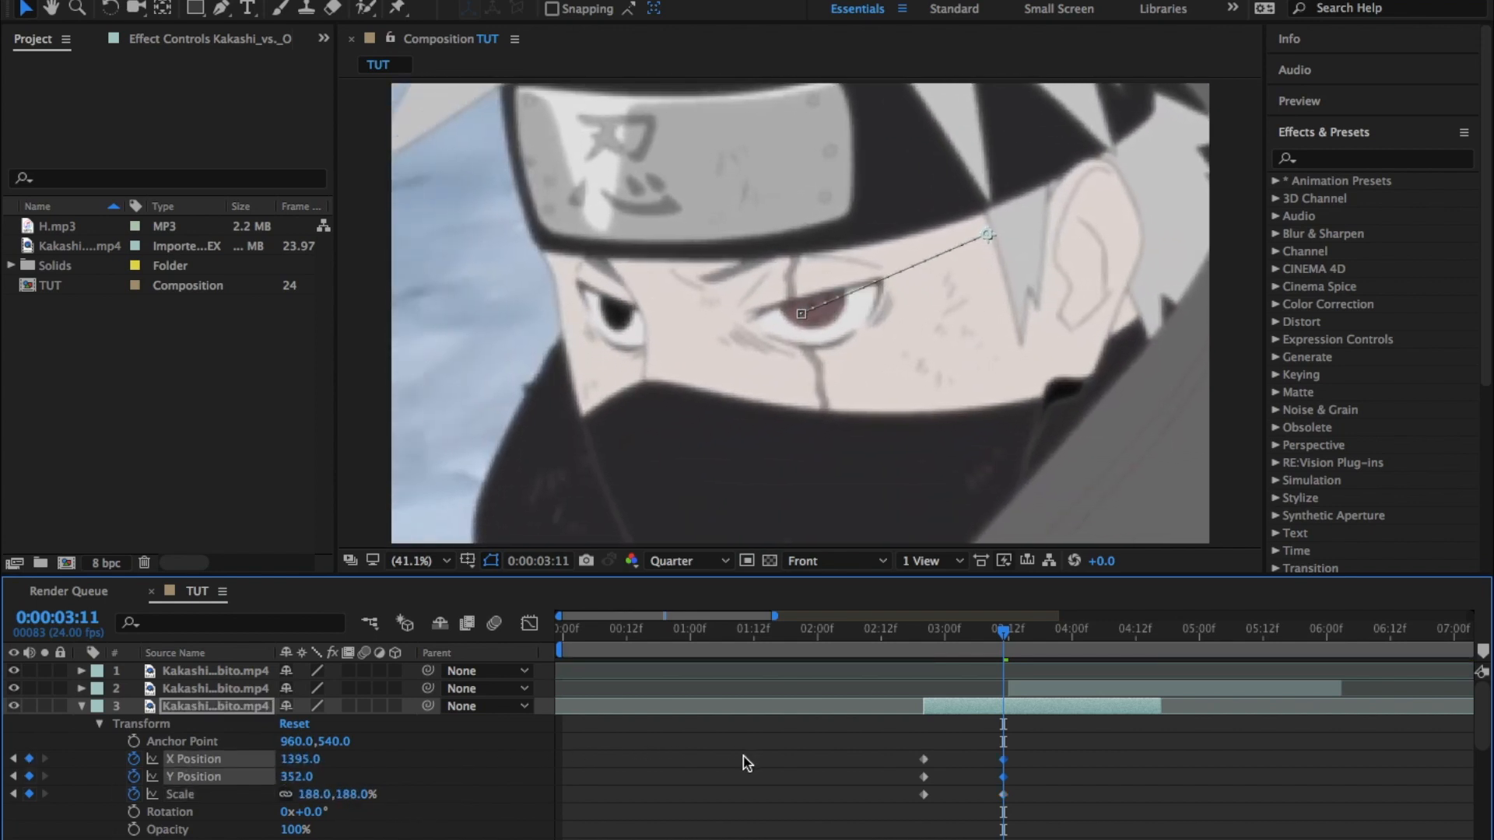
drag(294, 778, 276, 778)
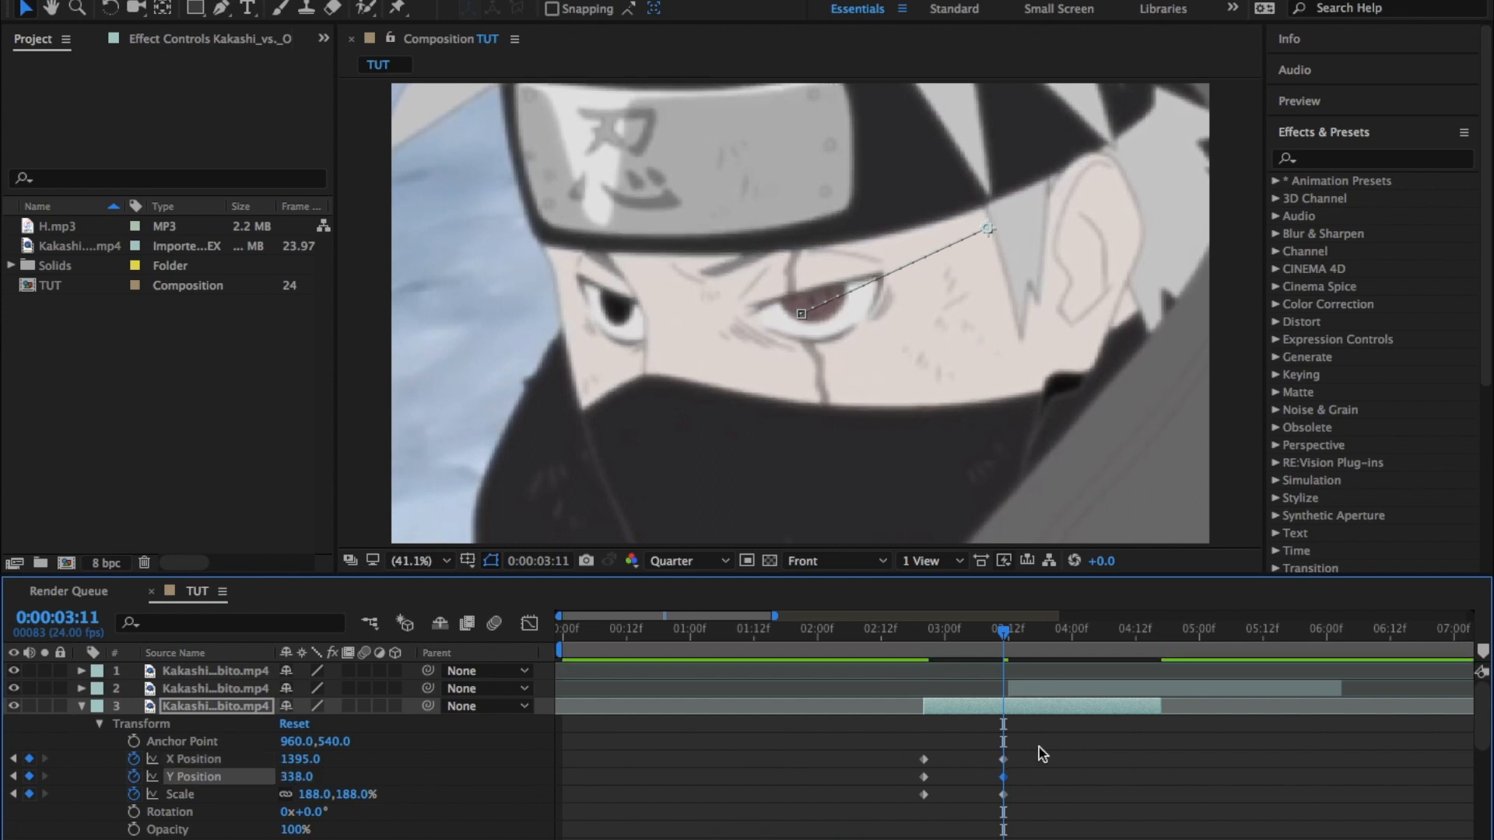
Easy-ease all layer 3 Transform keyframes and give the Scale curve a near-vertical outgoing handle on its first keyframe.
drag(1041, 753, 847, 814)
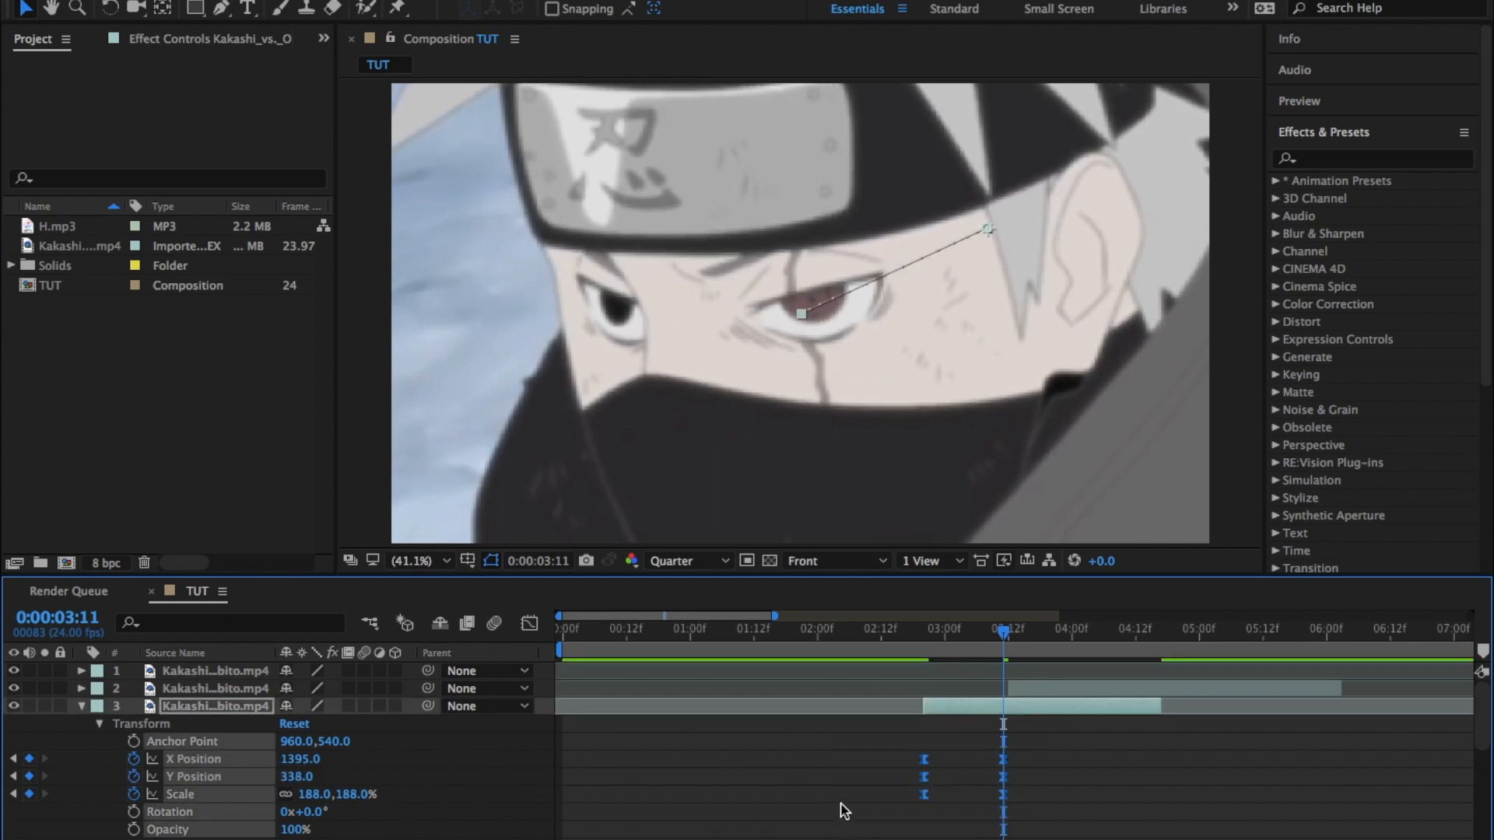
click(180, 793)
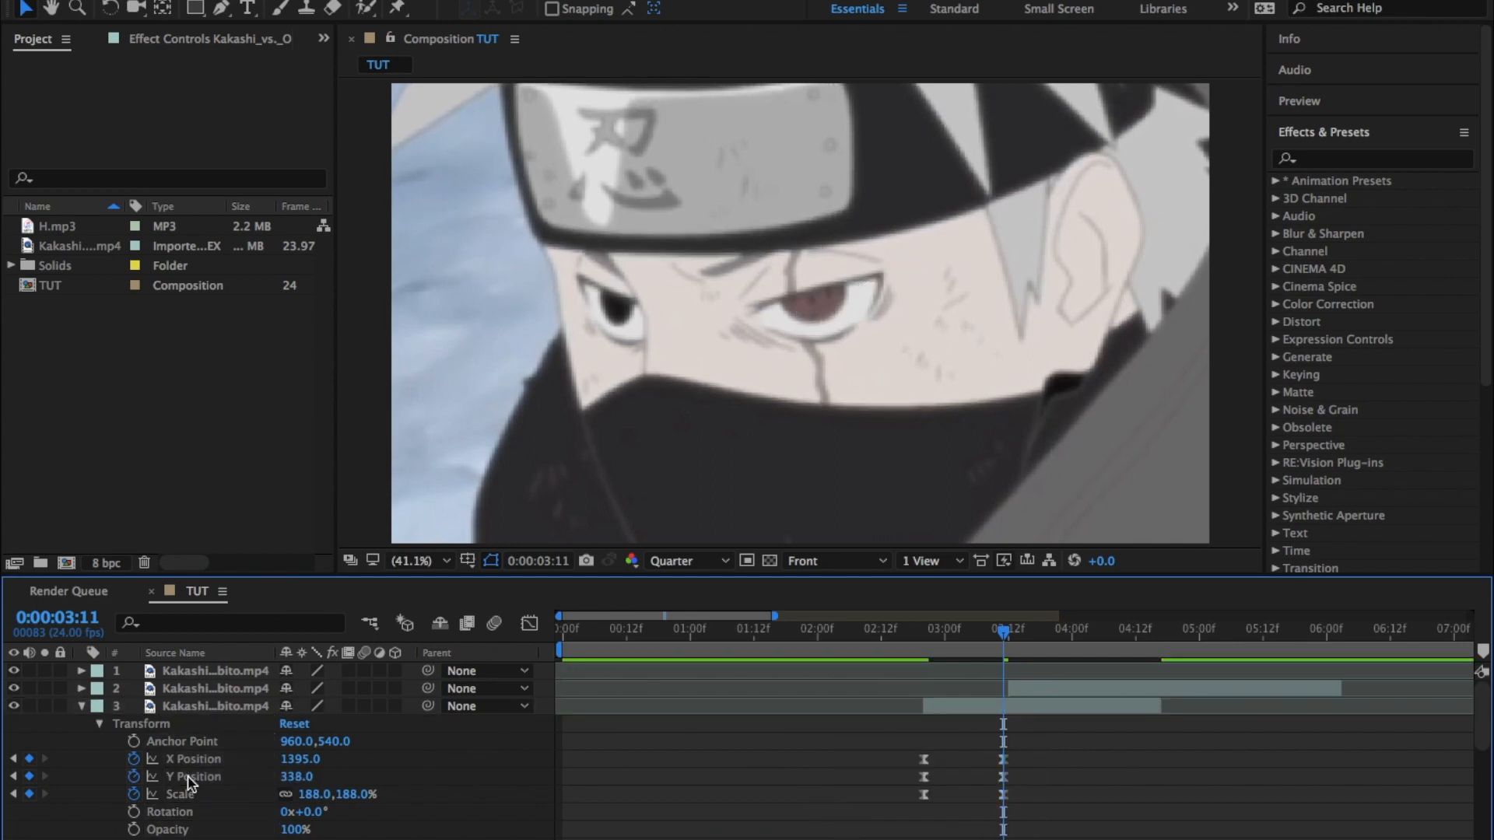
click(525, 629)
click(923, 823)
drag(949, 823, 835, 684)
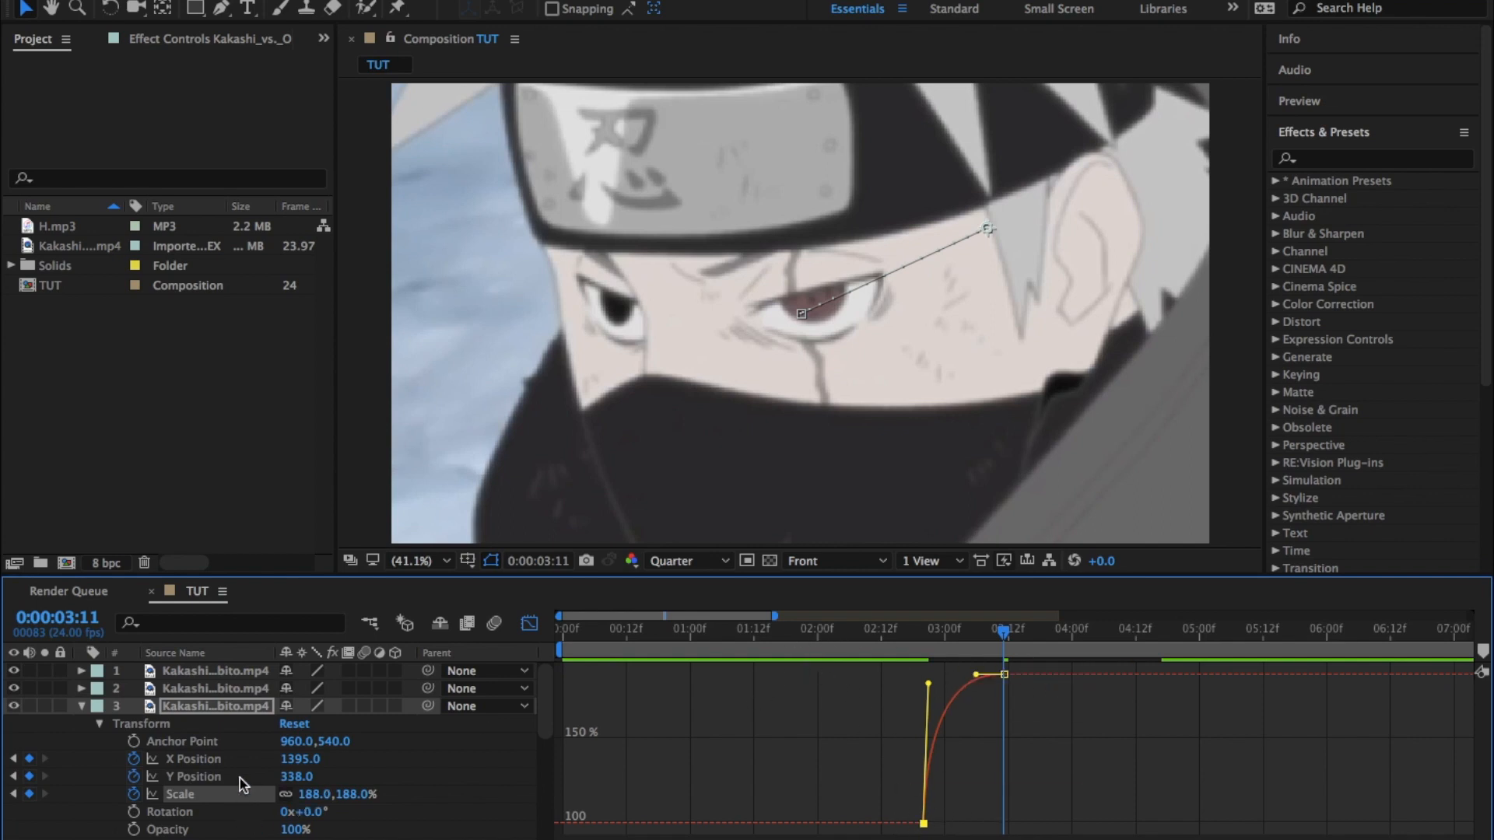
Give the layer 3 Y Position curve a near-vertical outgoing handle on its first keyframe so it drops steeply.
click(208, 770)
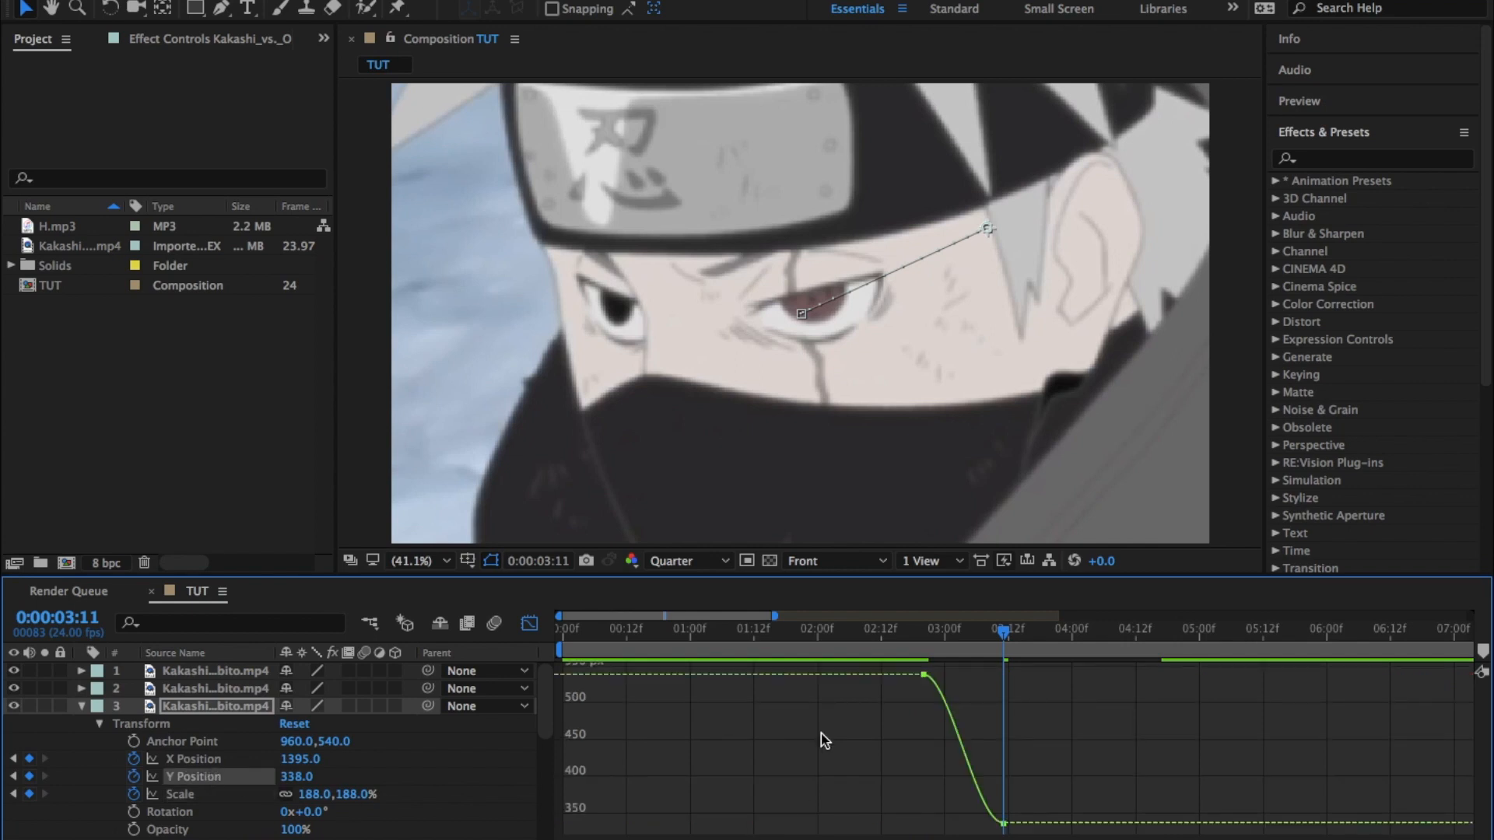
click(1004, 823)
drag(950, 674, 902, 827)
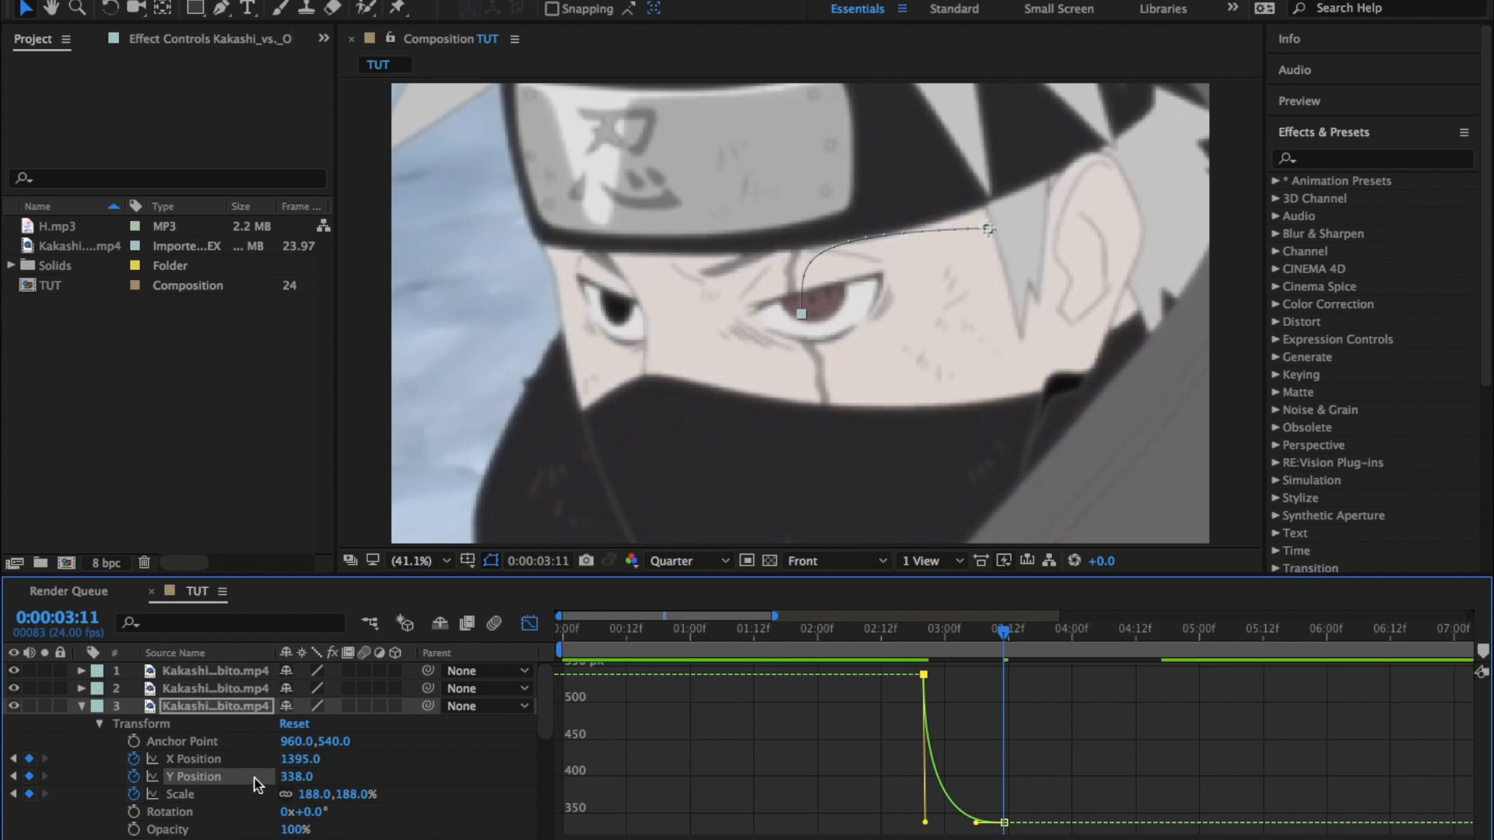
Compare the shapes of layer 3's Scale and Y Position curves by switching between the two graphs.
click(223, 795)
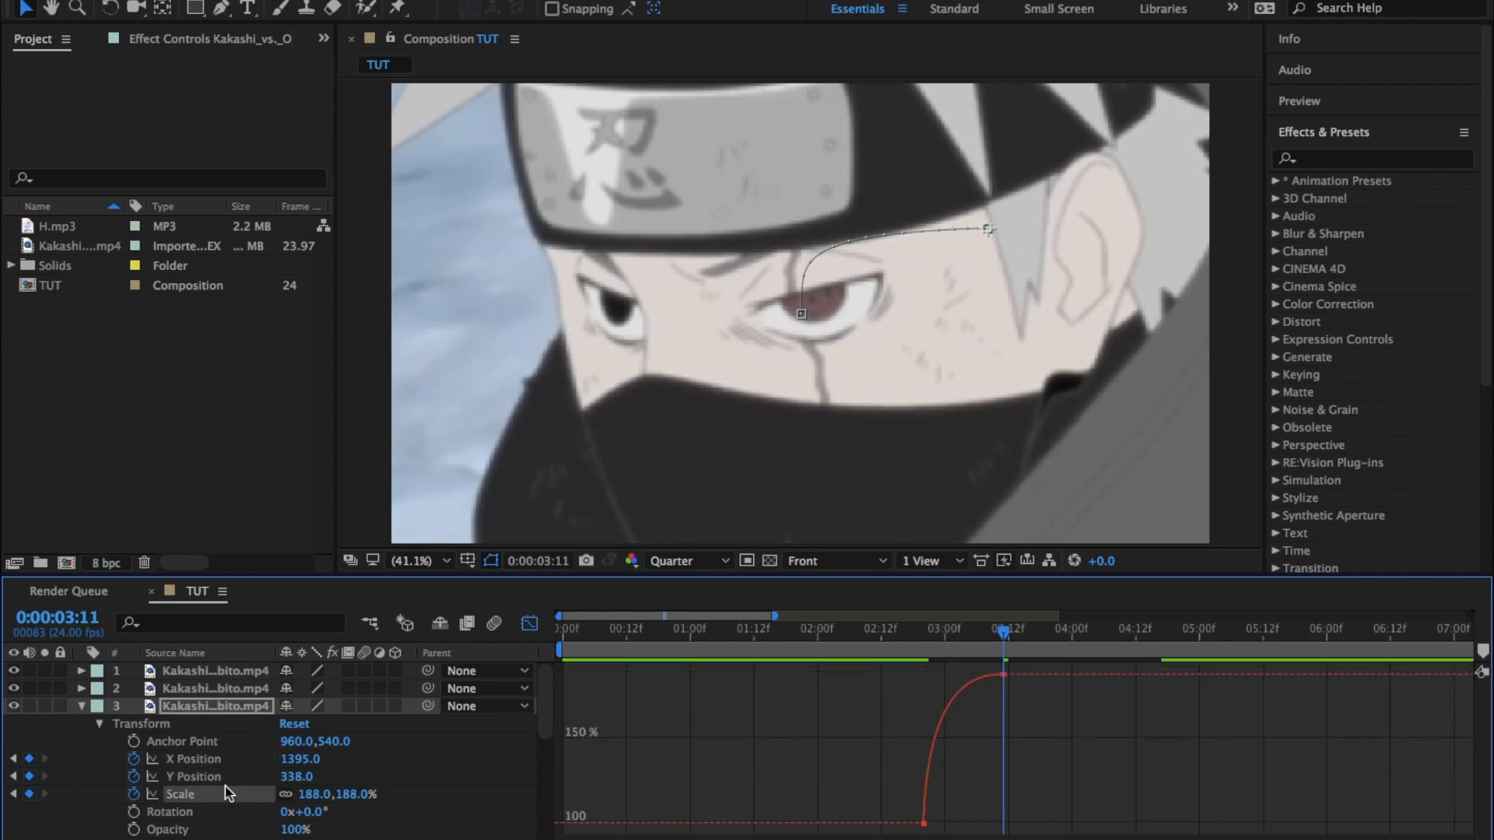
click(228, 781)
click(229, 783)
click(230, 789)
click(231, 779)
click(231, 788)
click(203, 782)
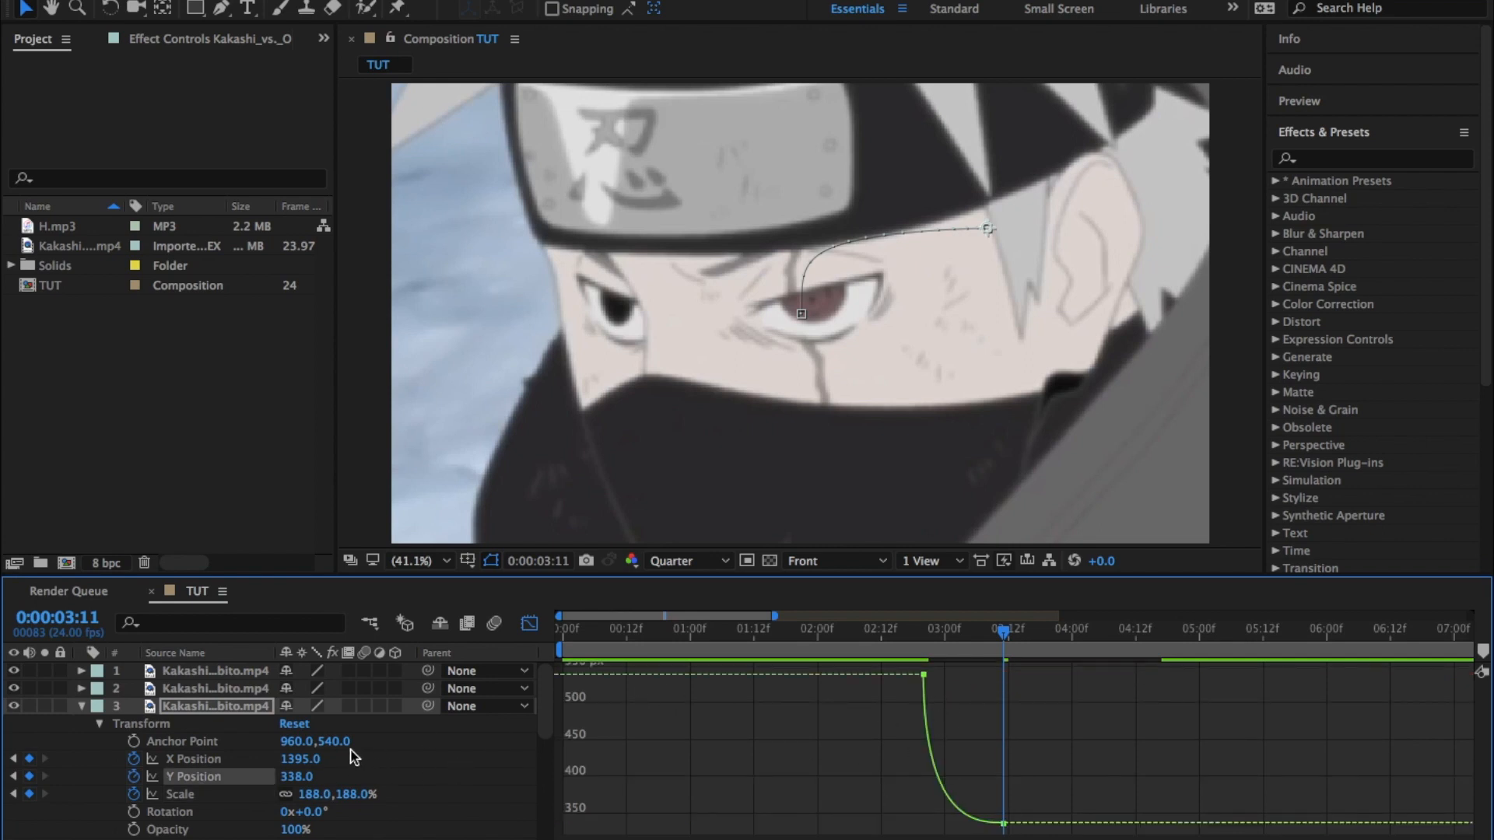
Try a Y Position curve that starts flat and drops steeply into the last keyframe, and undo the handle changes.
click(1002, 823)
drag(925, 821, 1003, 677)
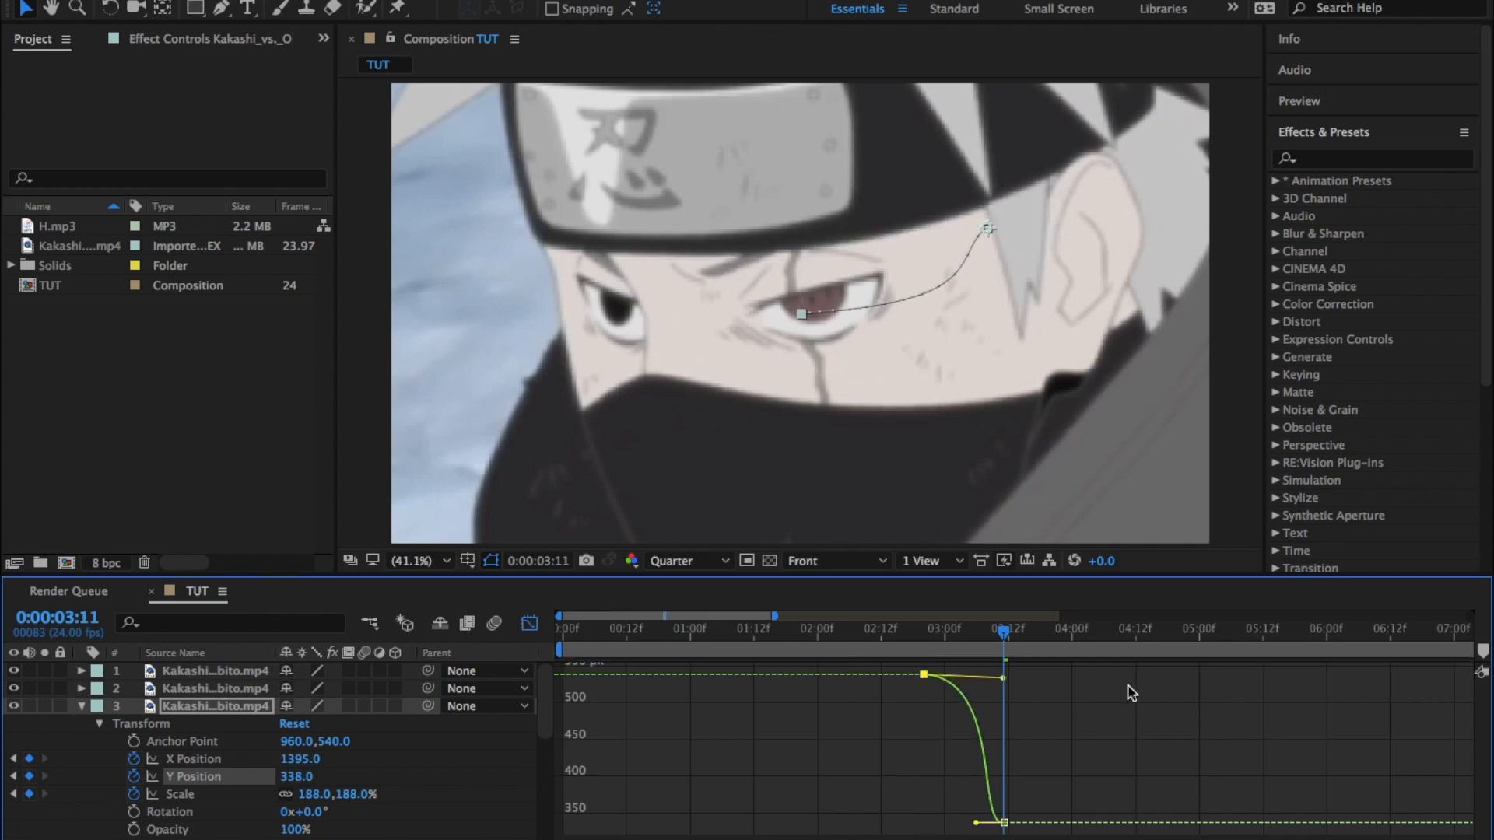
drag(979, 823, 1154, 674)
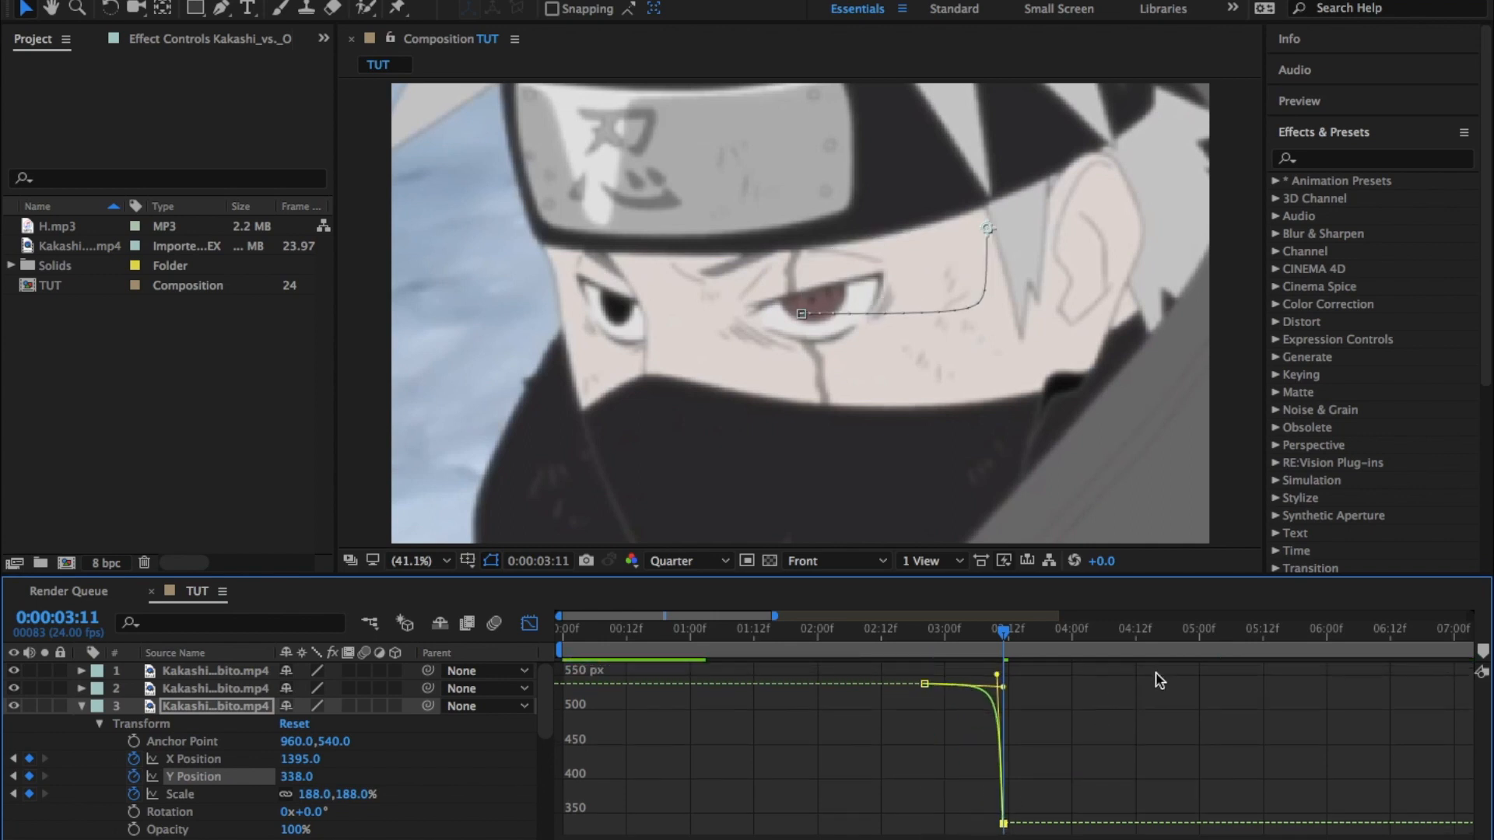
key(super+z)
click(181, 794)
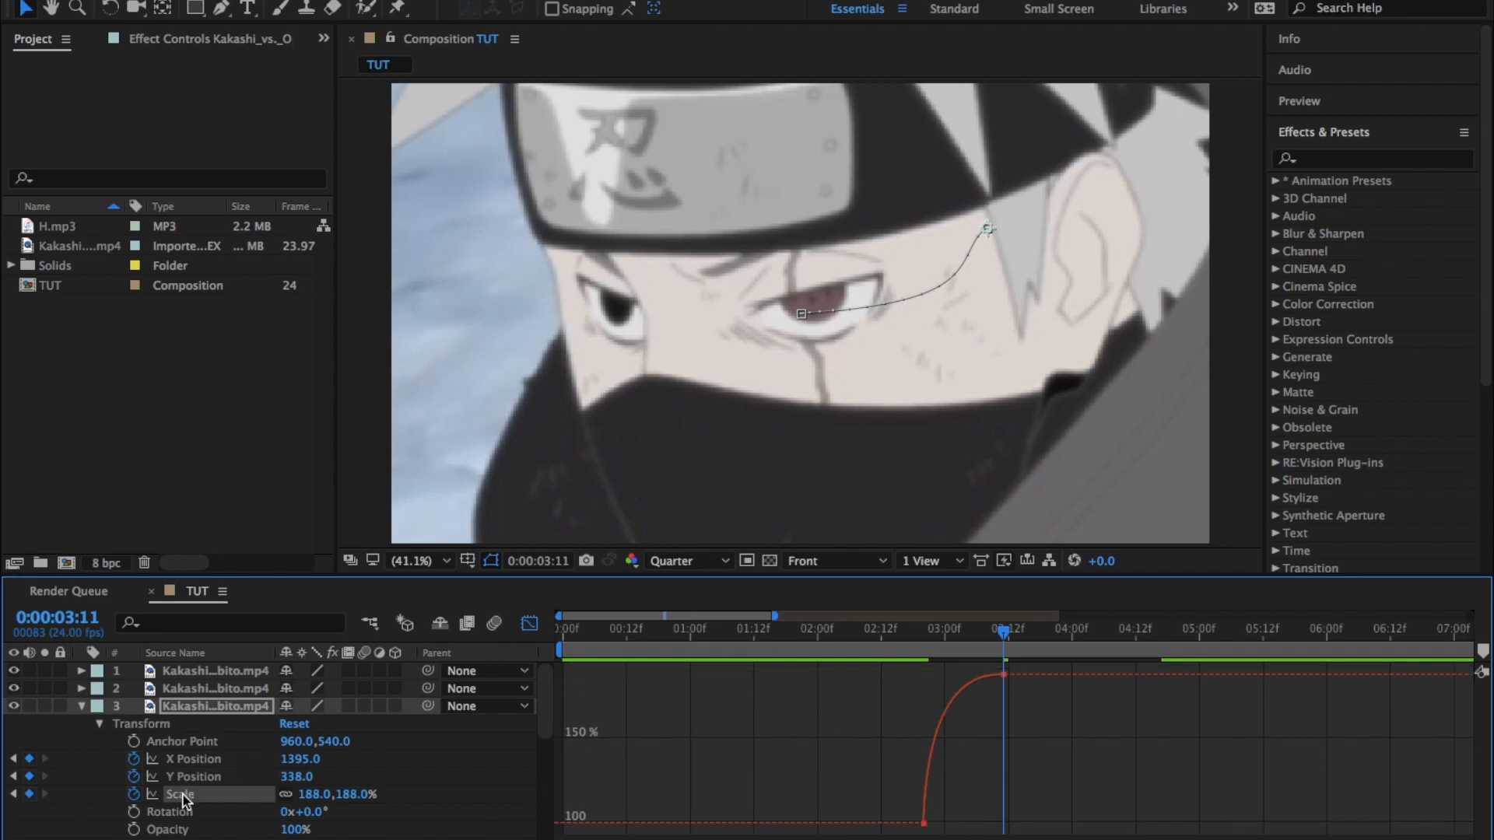
click(245, 776)
key(super+z)
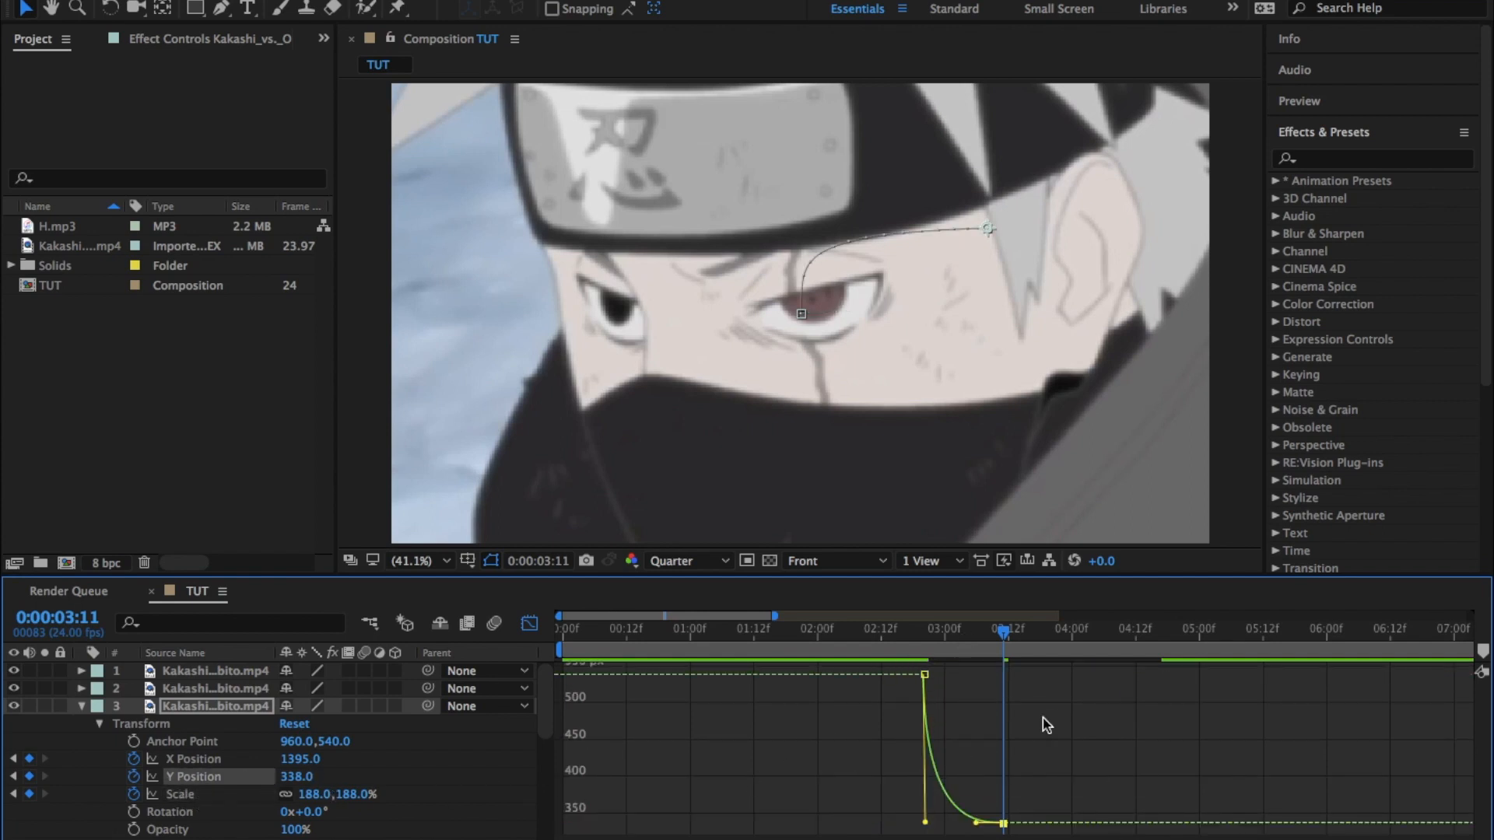
Give the X Position curve a near-vertical outgoing handle on its first keyframe, preview the zoom, and close the Graph Editor.
click(234, 759)
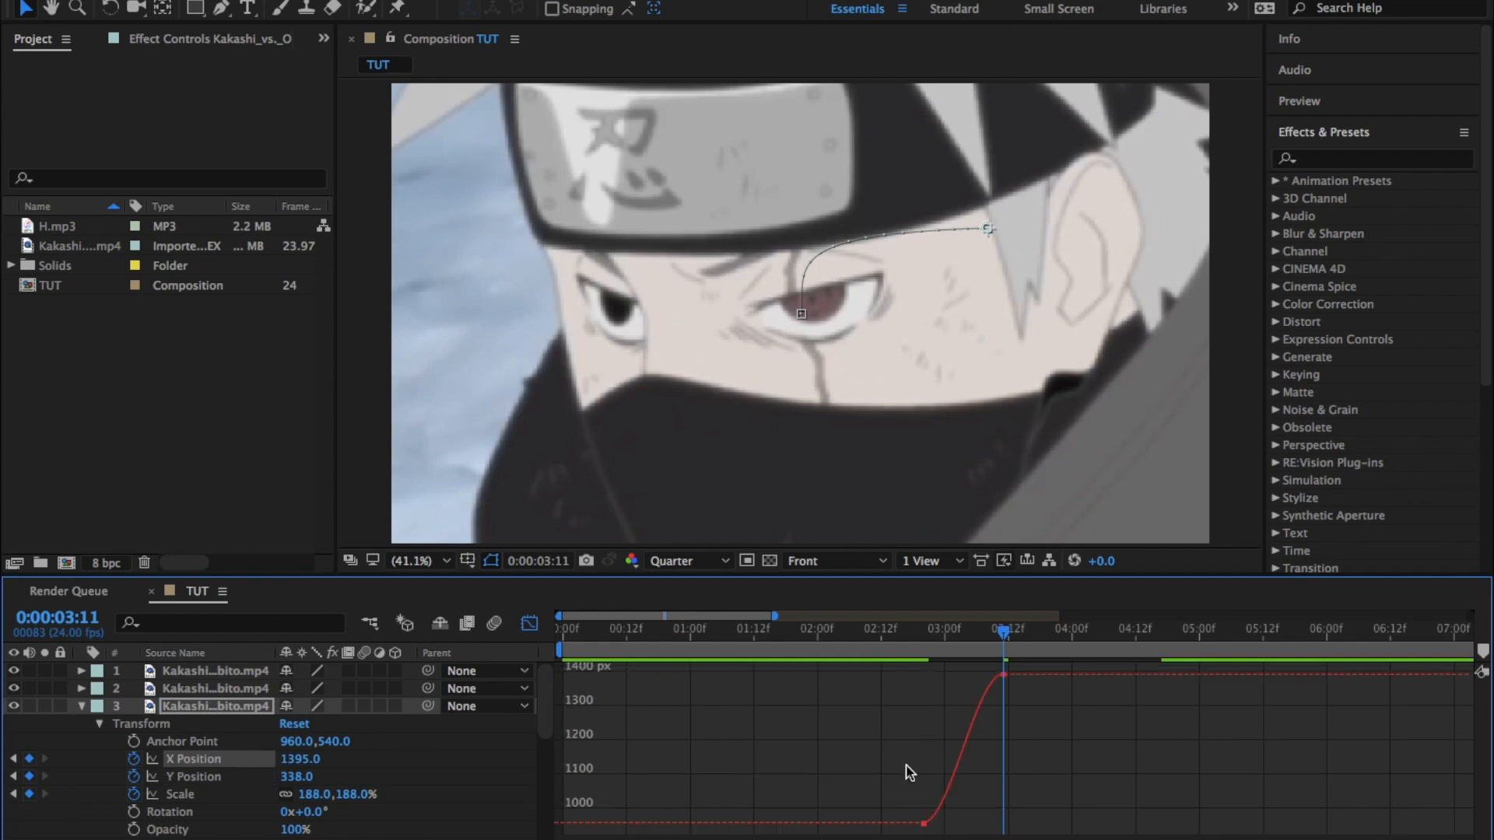
click(925, 824)
drag(951, 827, 928, 677)
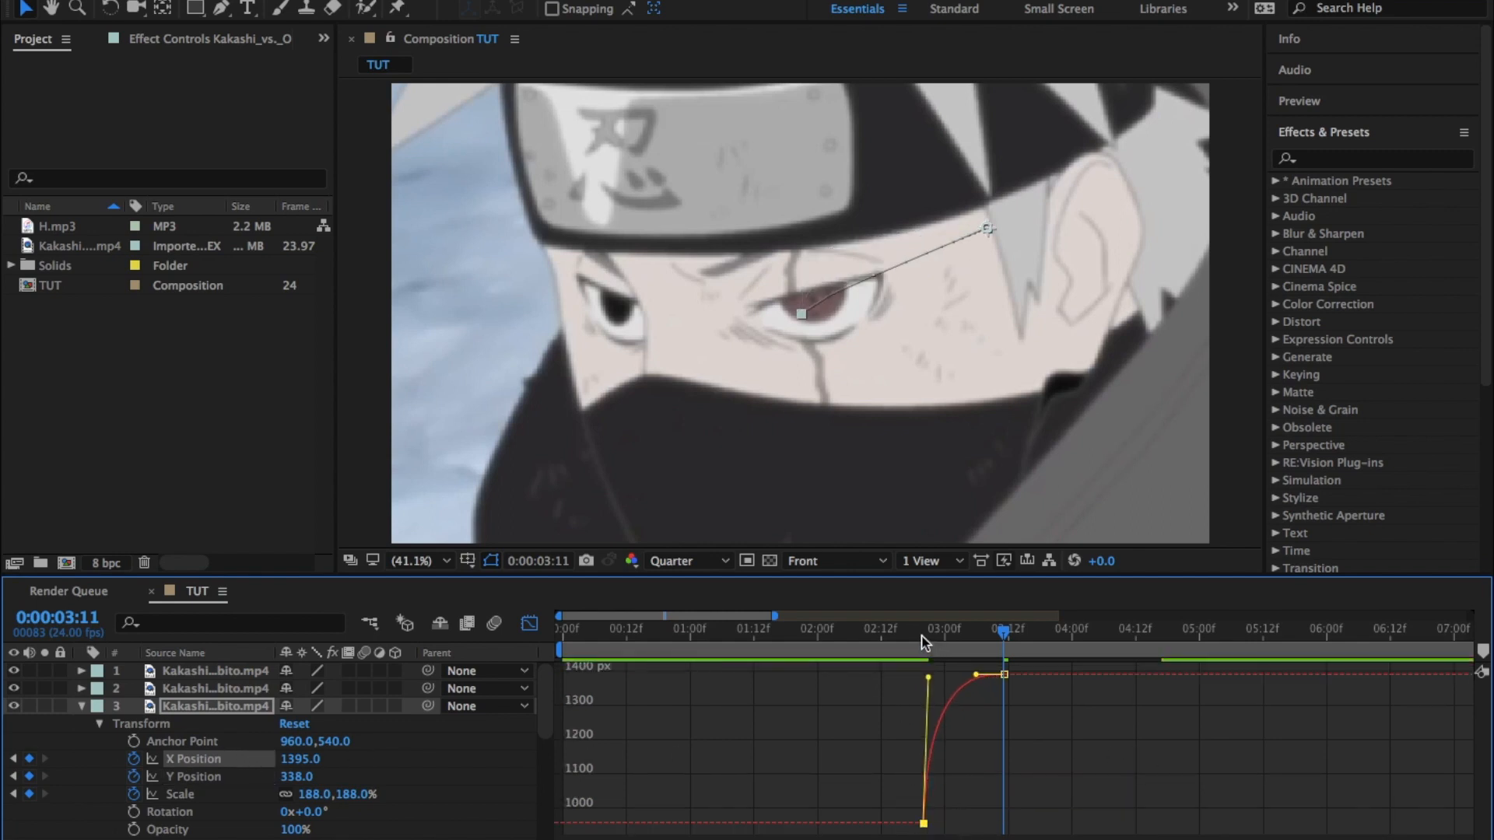
key(space)
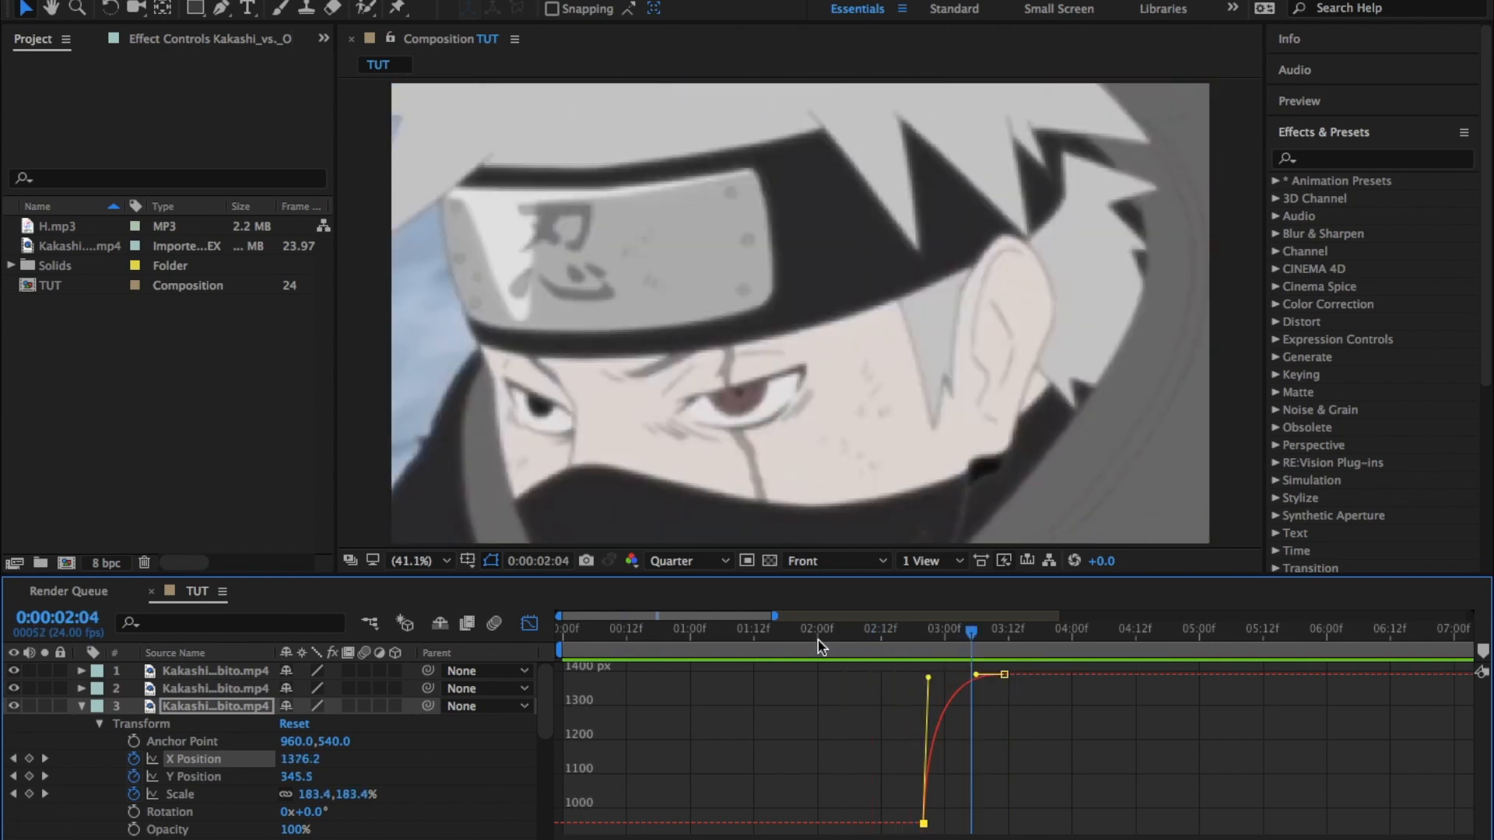
click(717, 637)
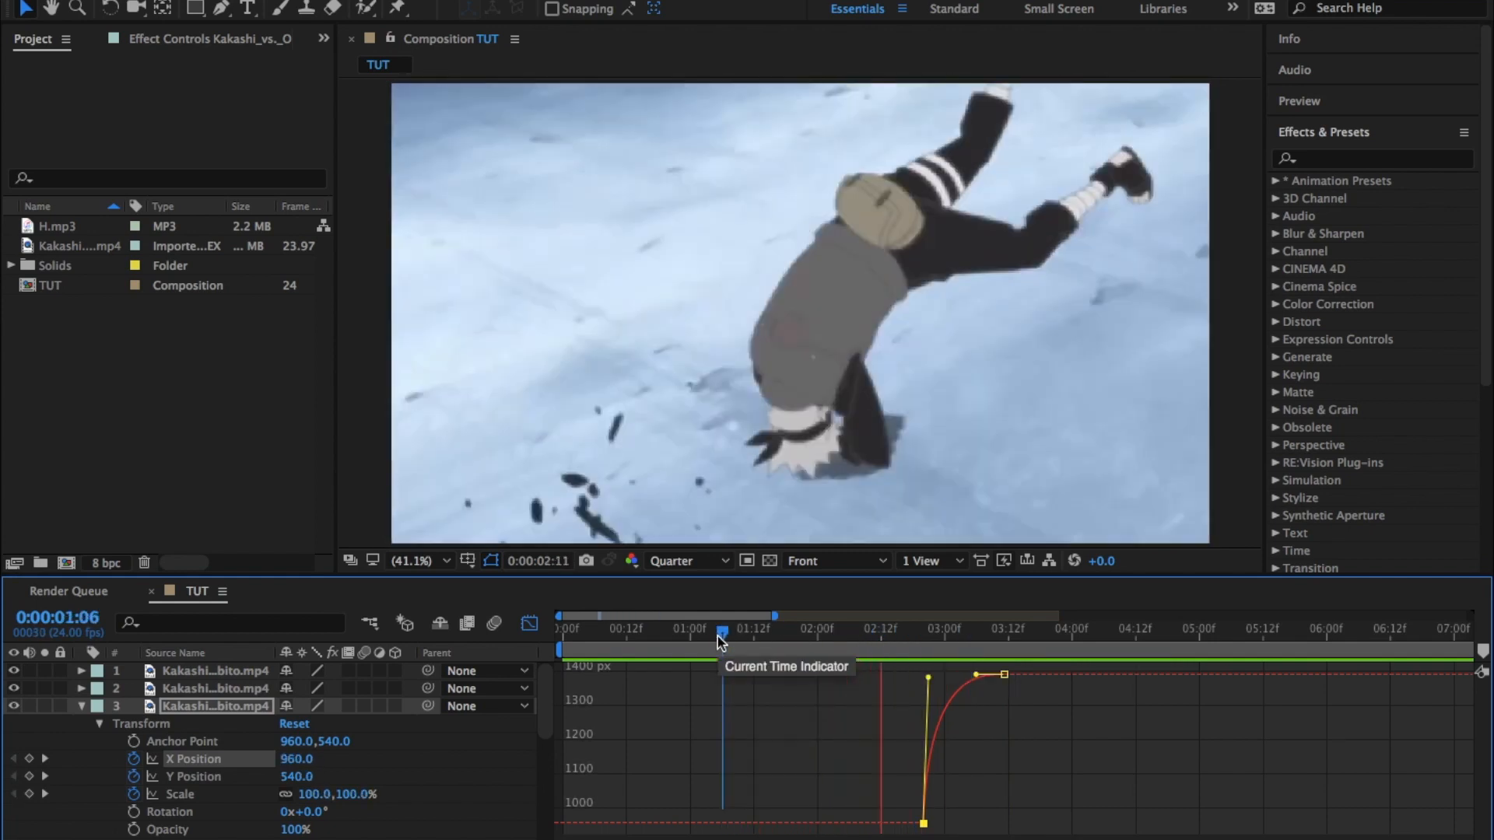
click(529, 623)
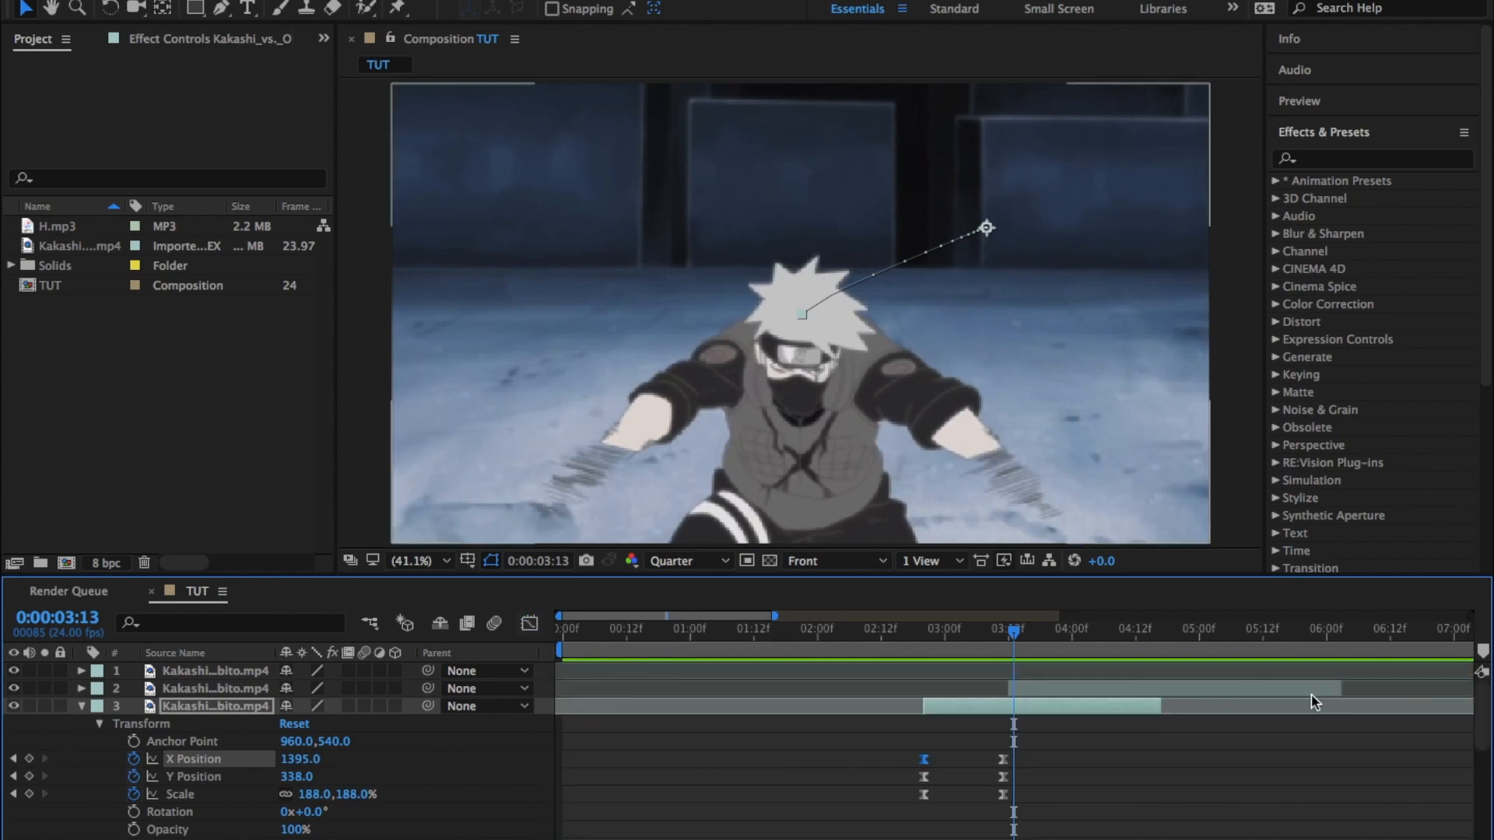
Go to 0:00:03:12, select the layer 2 clip, and collapse the layer 3 and layer 4 properties.
drag(981, 639, 1012, 641)
click(1025, 688)
key(minus)
scroll(749, 747, down, 5)
scroll(302, 744, up, 3)
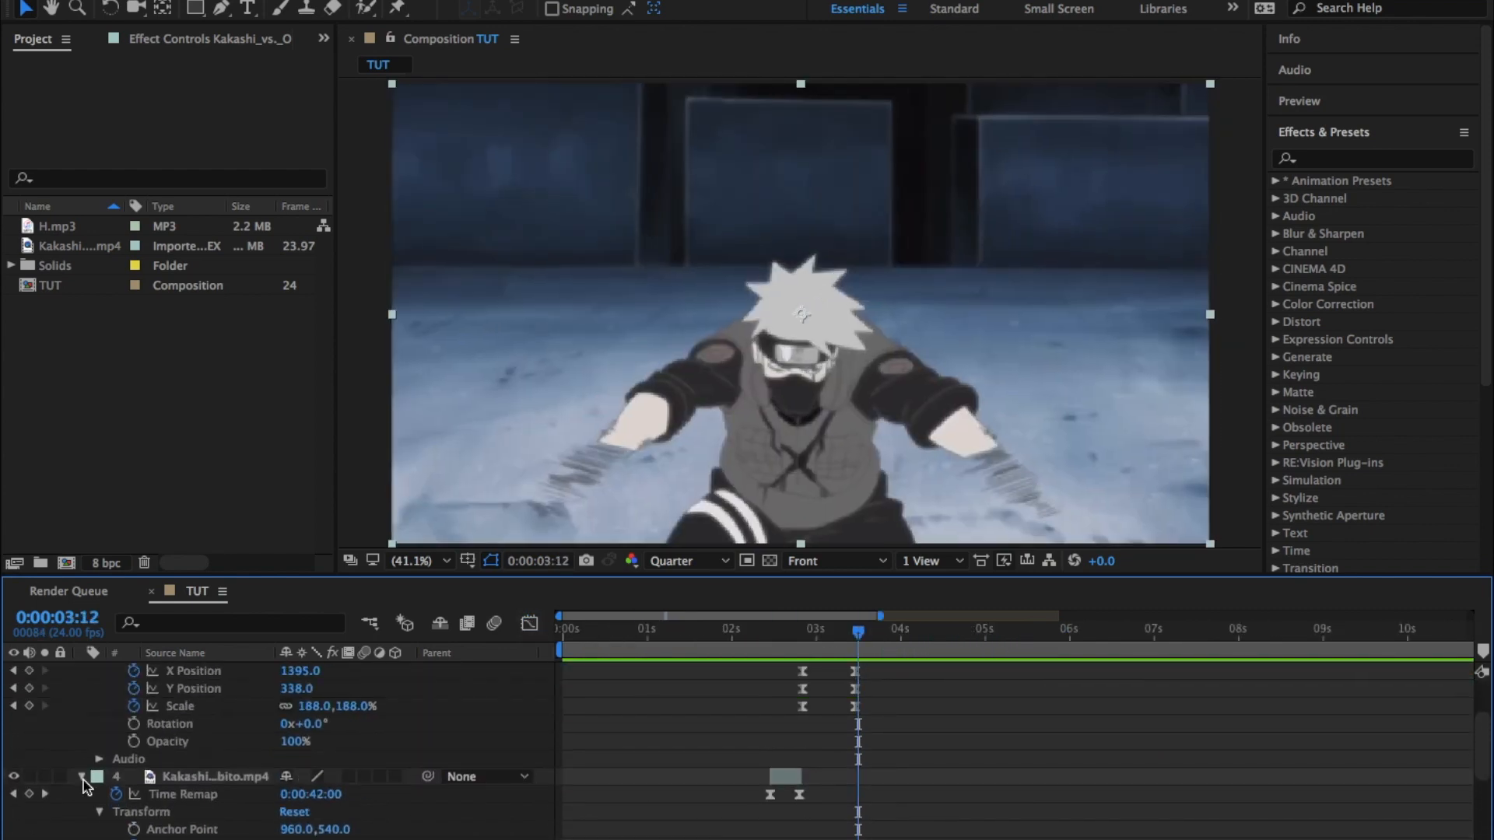
click(83, 780)
scroll(91, 747, up, 3)
click(81, 705)
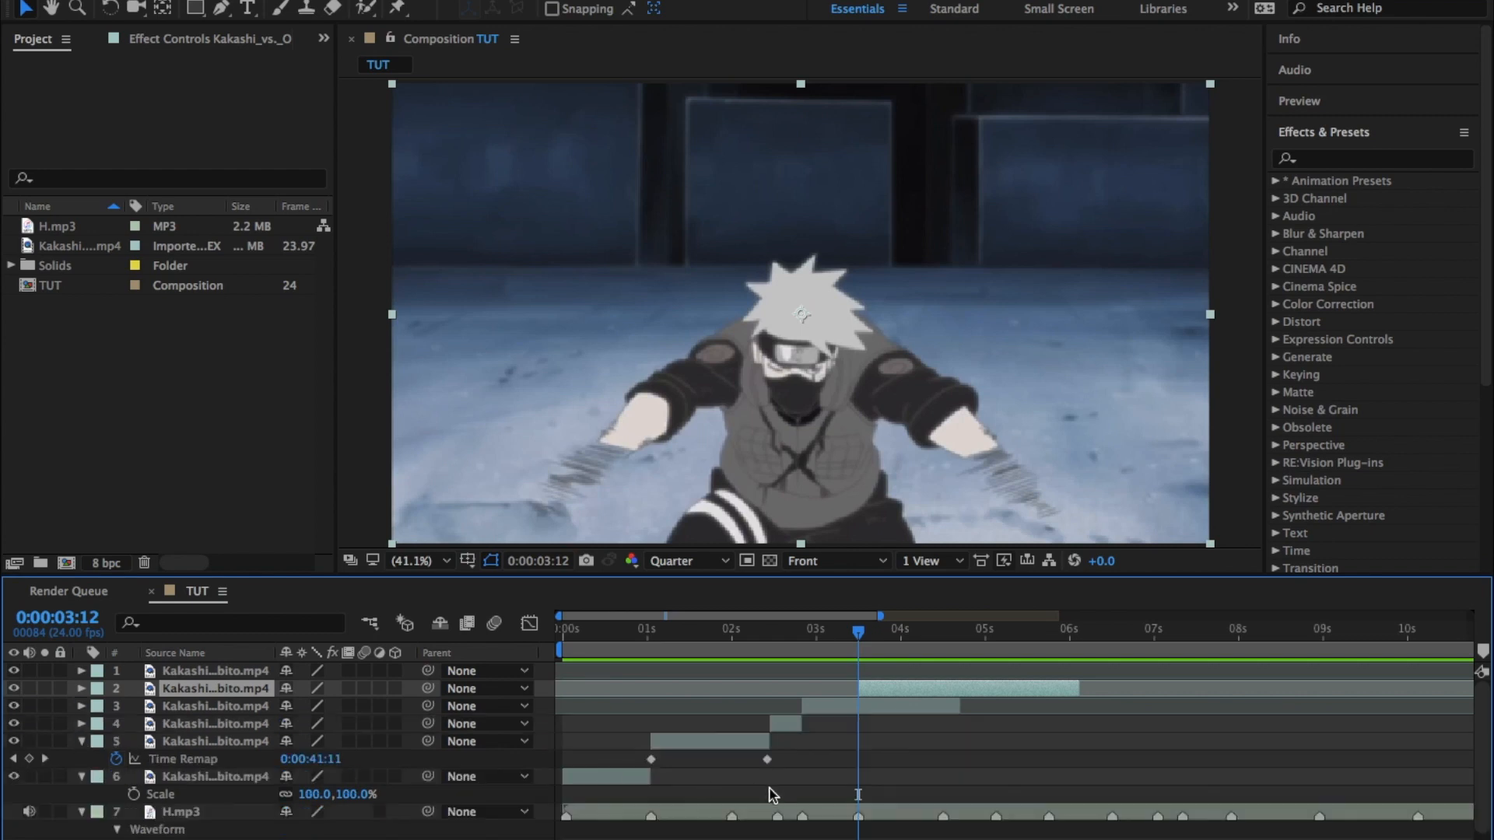
scroll(233, 739, down, 1)
Search the effects and presets for "twit" and play back the sequence from the start.
click(1407, 149)
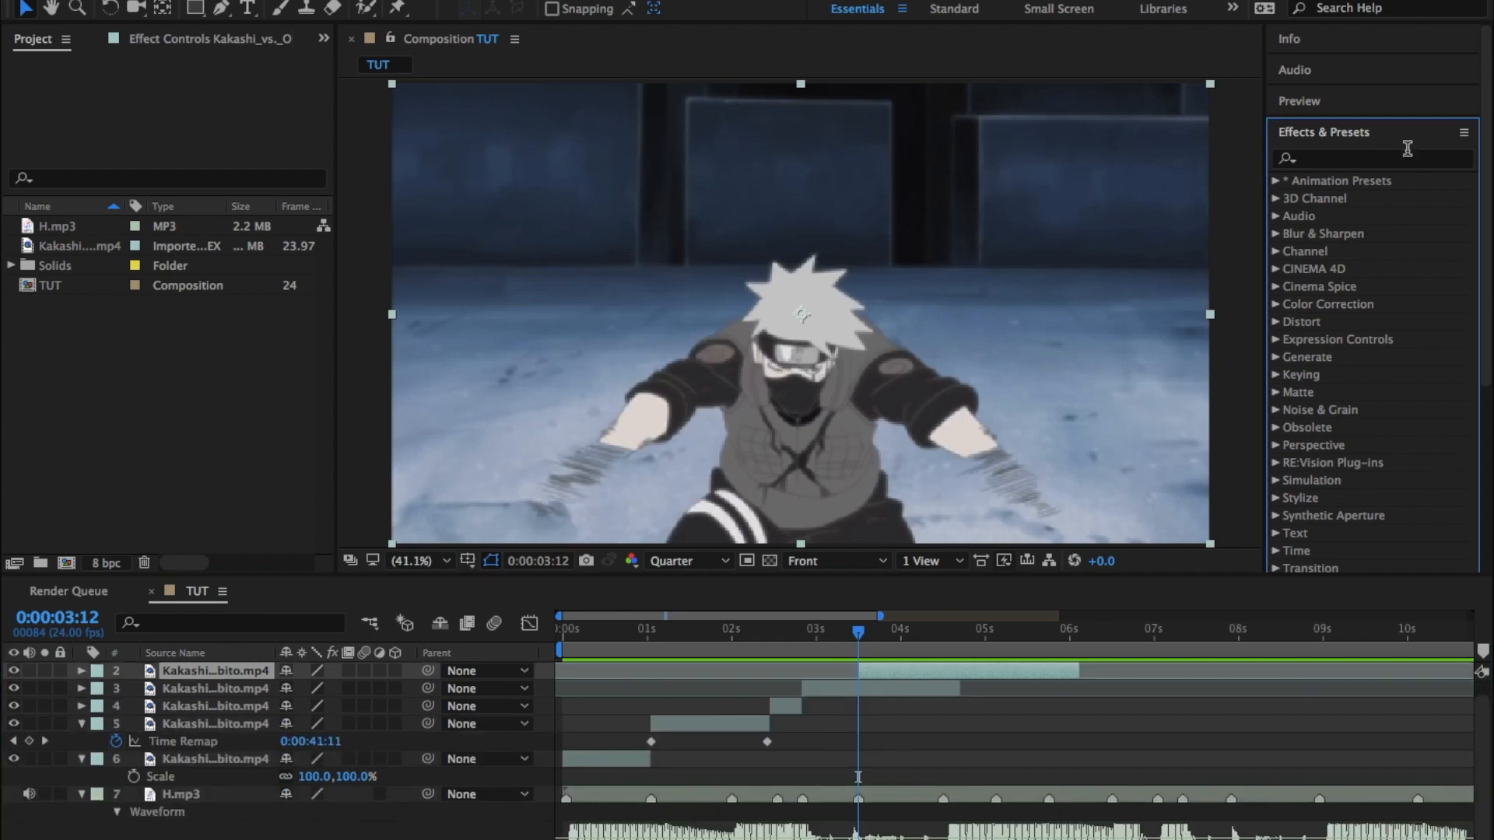
click(1407, 156)
text(t)
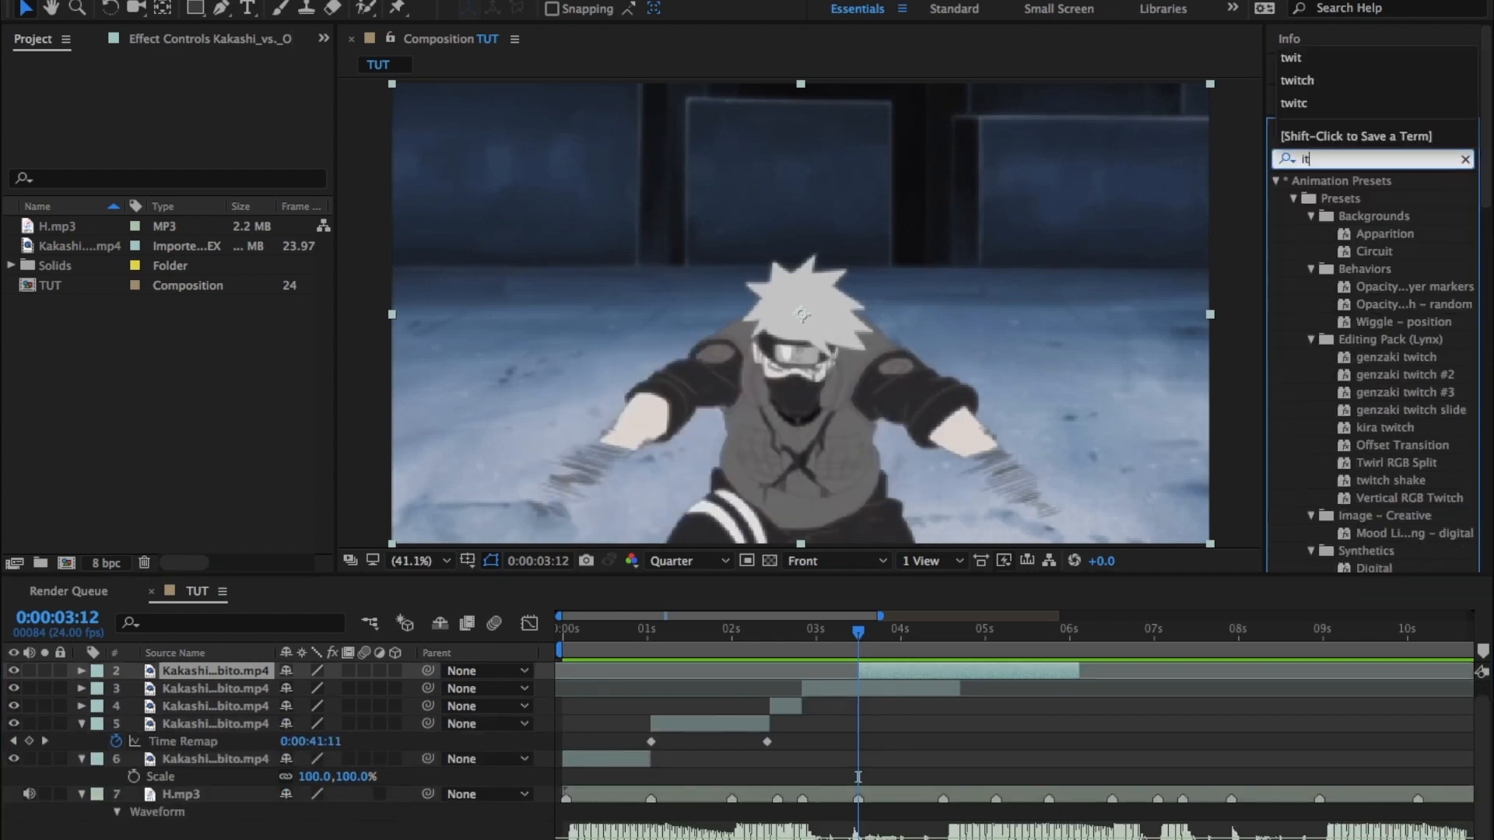
text(wit)
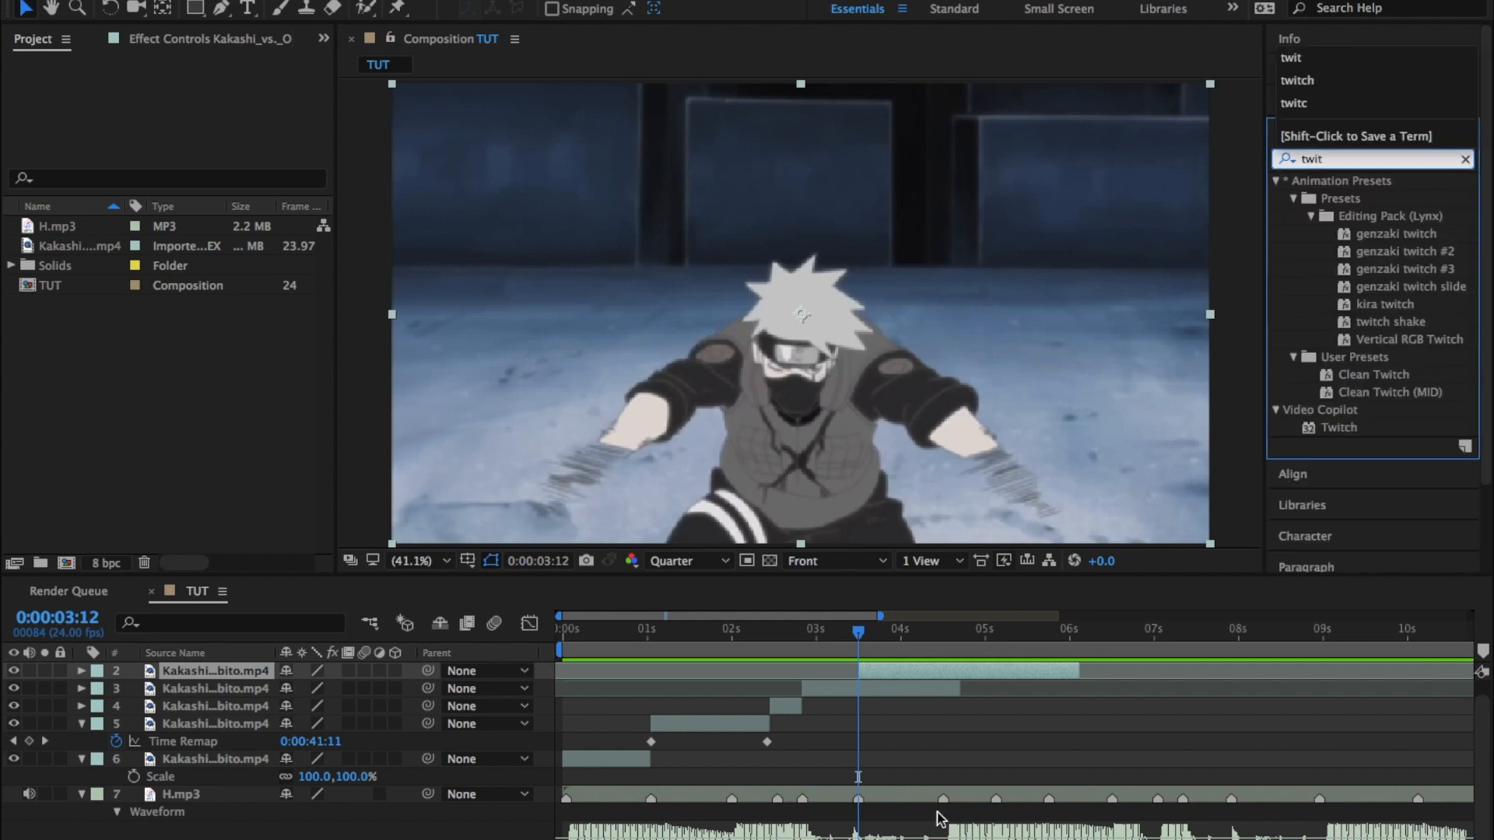
scroll(732, 741, up, 1)
drag(636, 639, 536, 646)
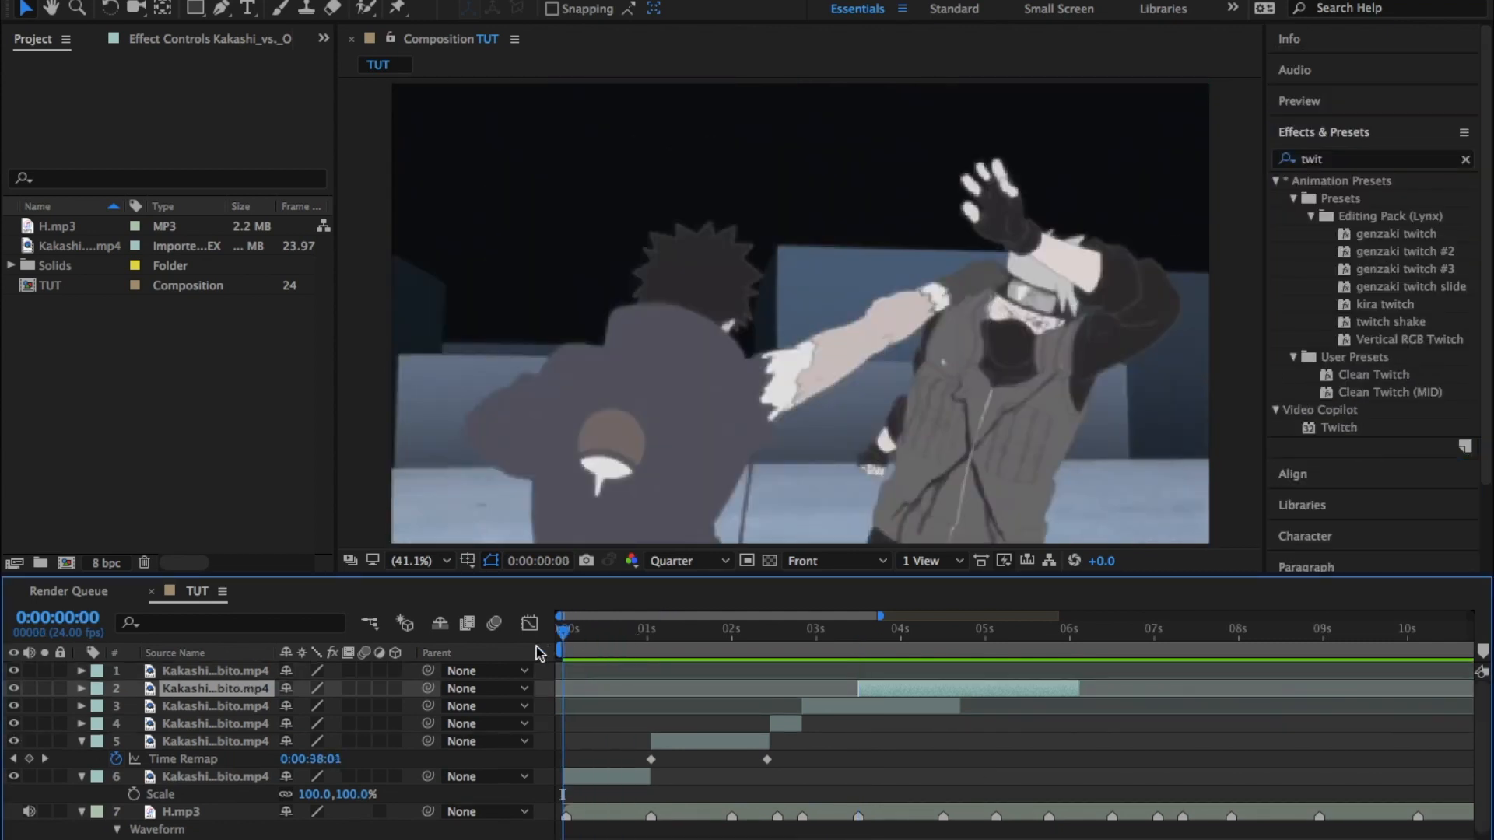
key(space)
Apply the Clean Twitch preset to the layer 4 clip at its start, 0:00:02:11, and preview it.
drag(694, 640, 766, 654)
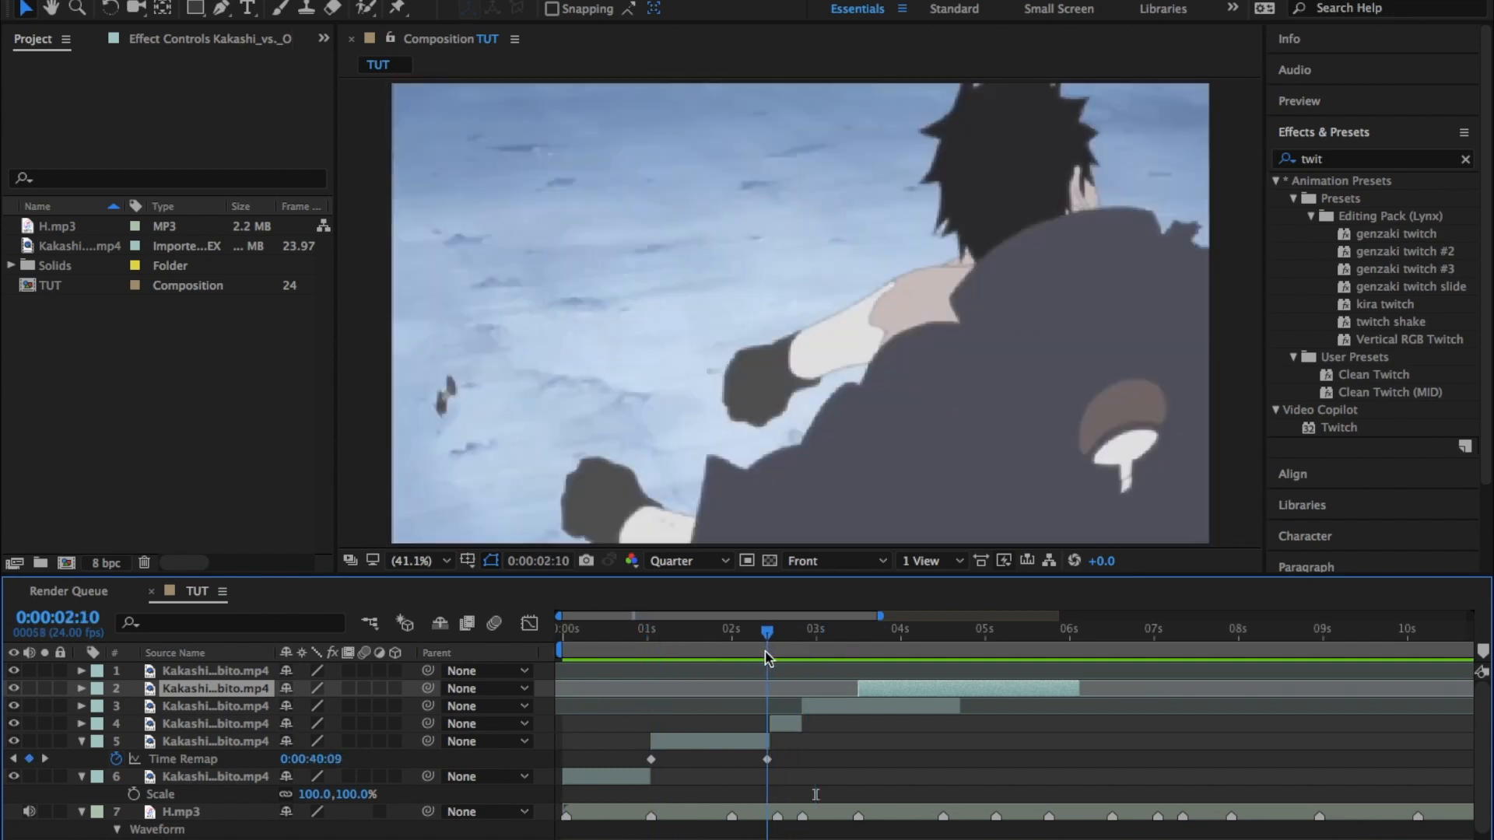
click(789, 724)
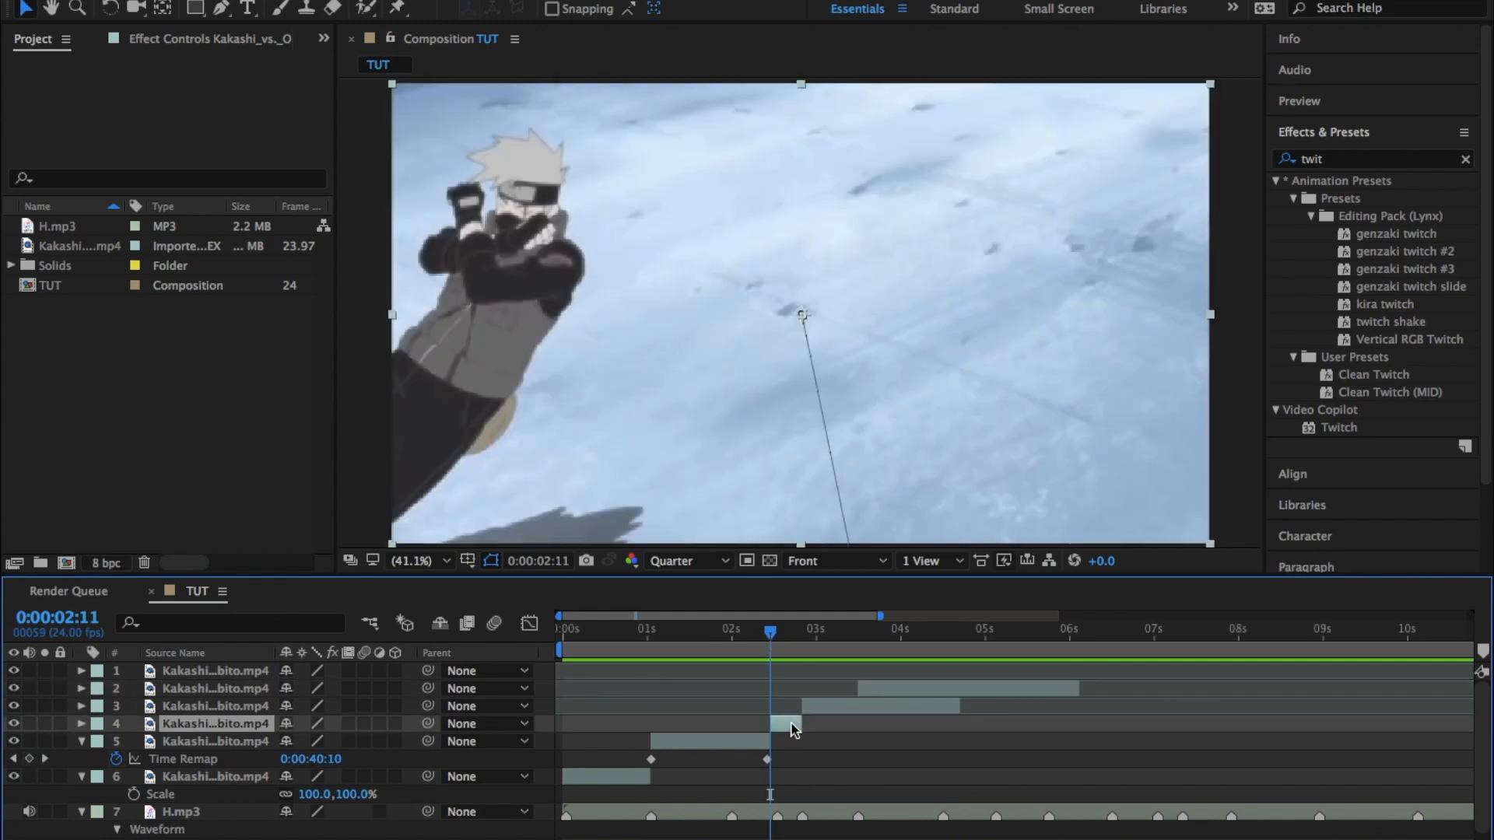
drag(1370, 374, 790, 724)
key(space)
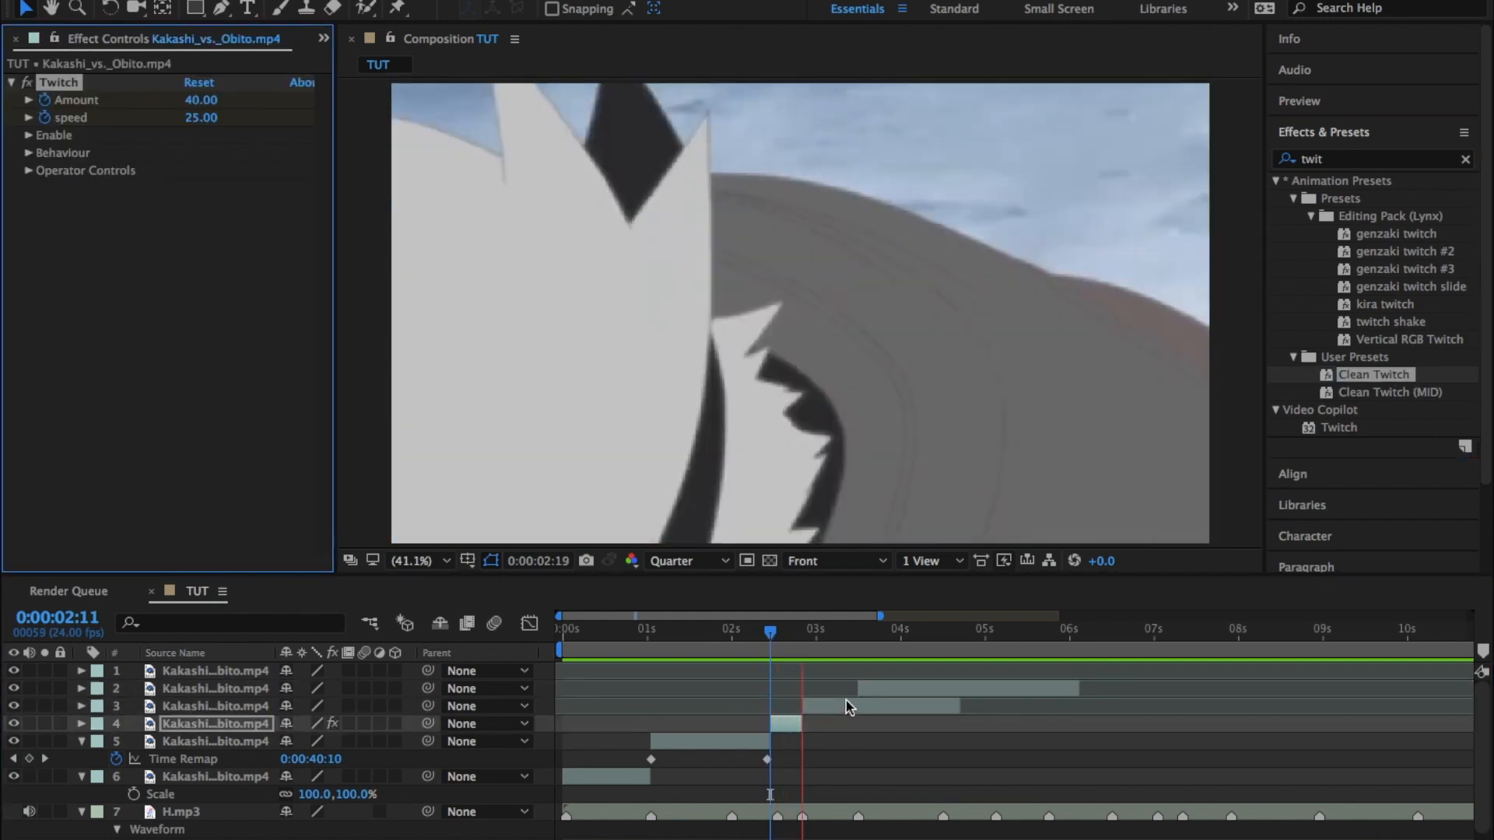
Apply the Clean Twitch preset to the layer 3 clip at its start, 0:00:02:20.
drag(820, 632, 800, 647)
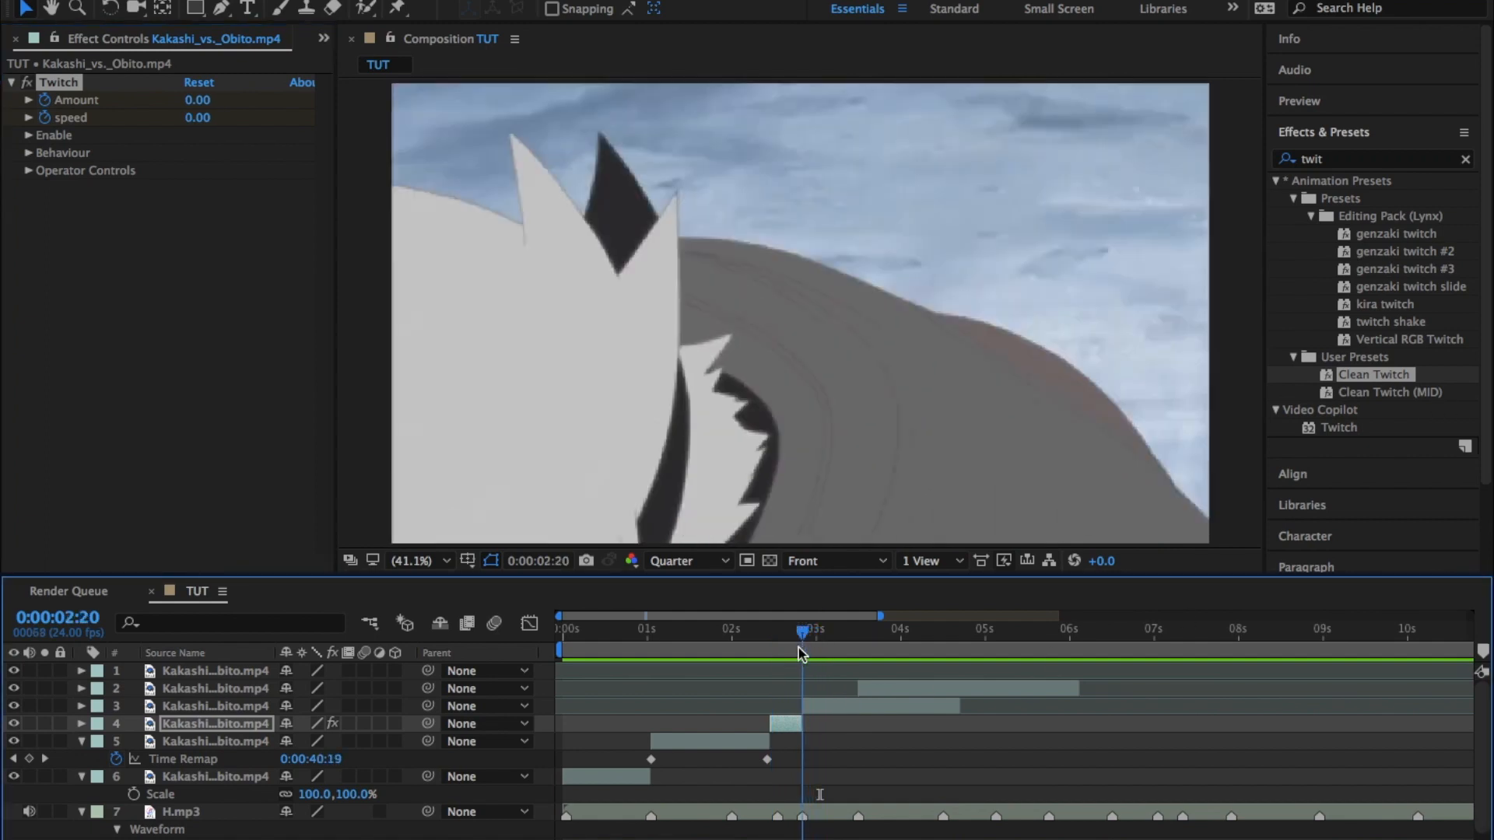
click(858, 706)
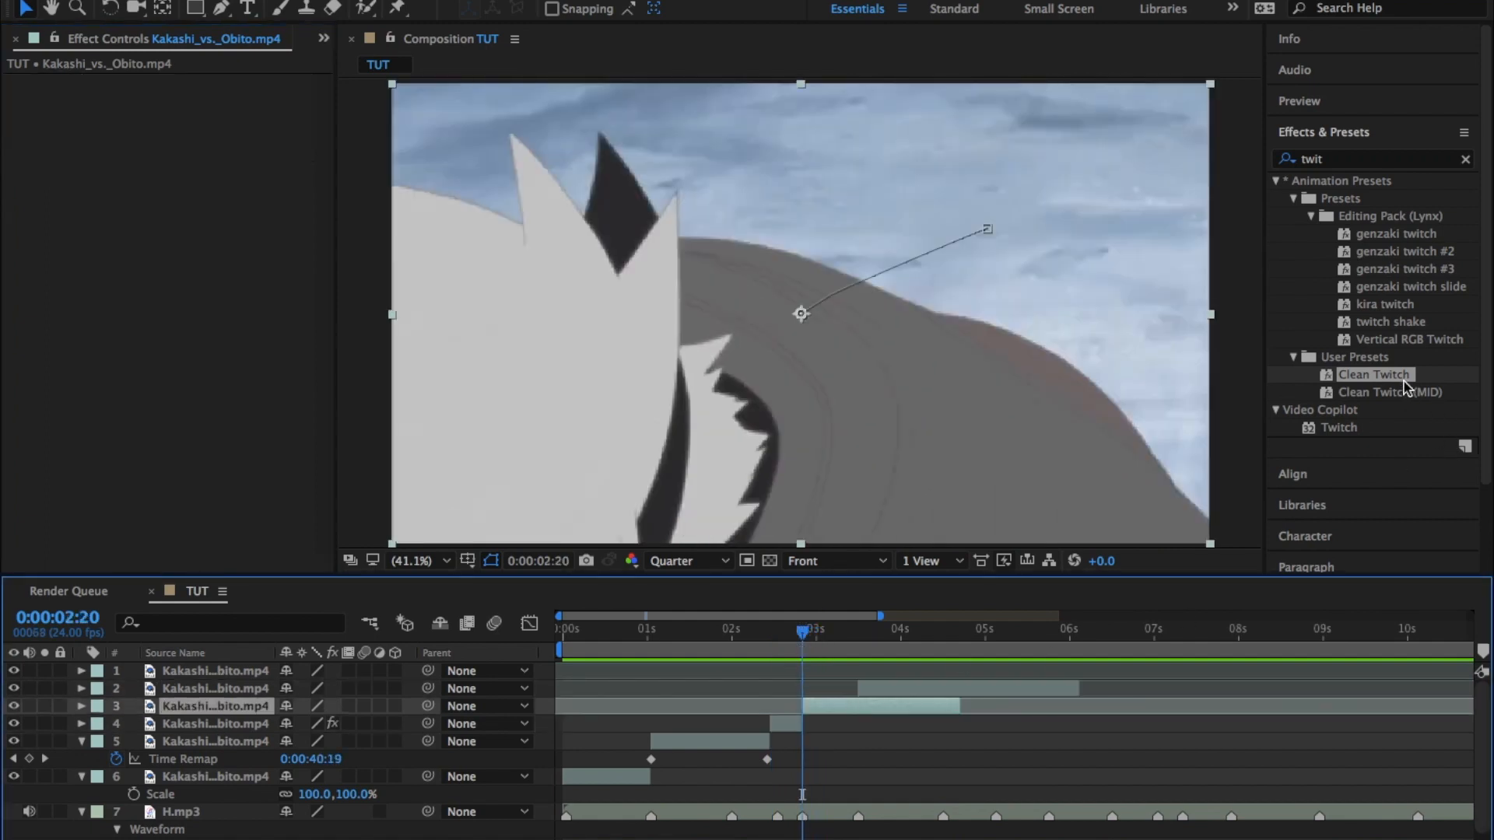
drag(1403, 381, 898, 702)
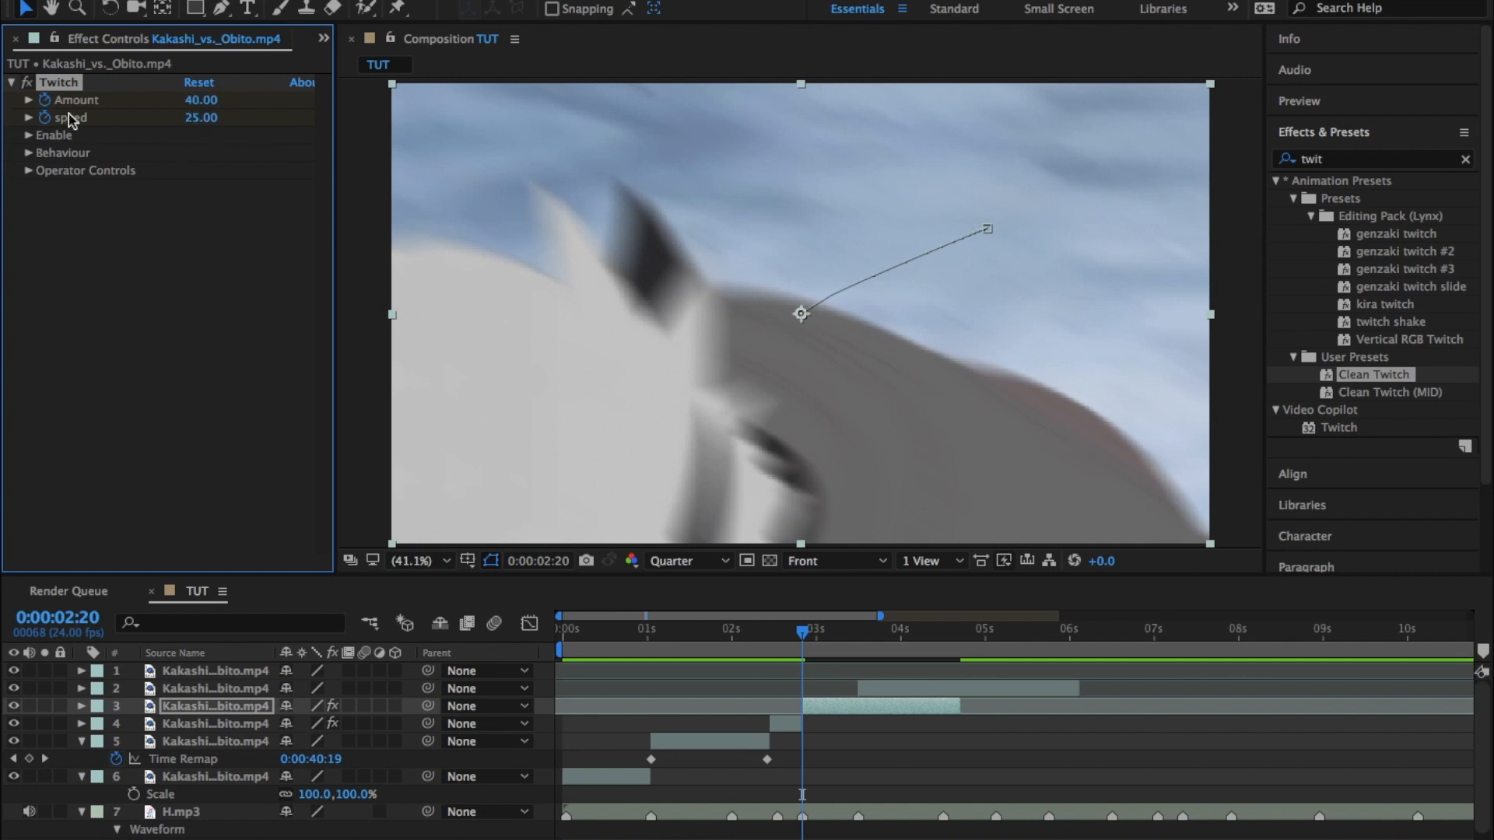
Expand the Enable options of the layer 3 Twitch effect and reveal its Amount and speed keyframes in the timeline at 0:00:02:21.
click(28, 136)
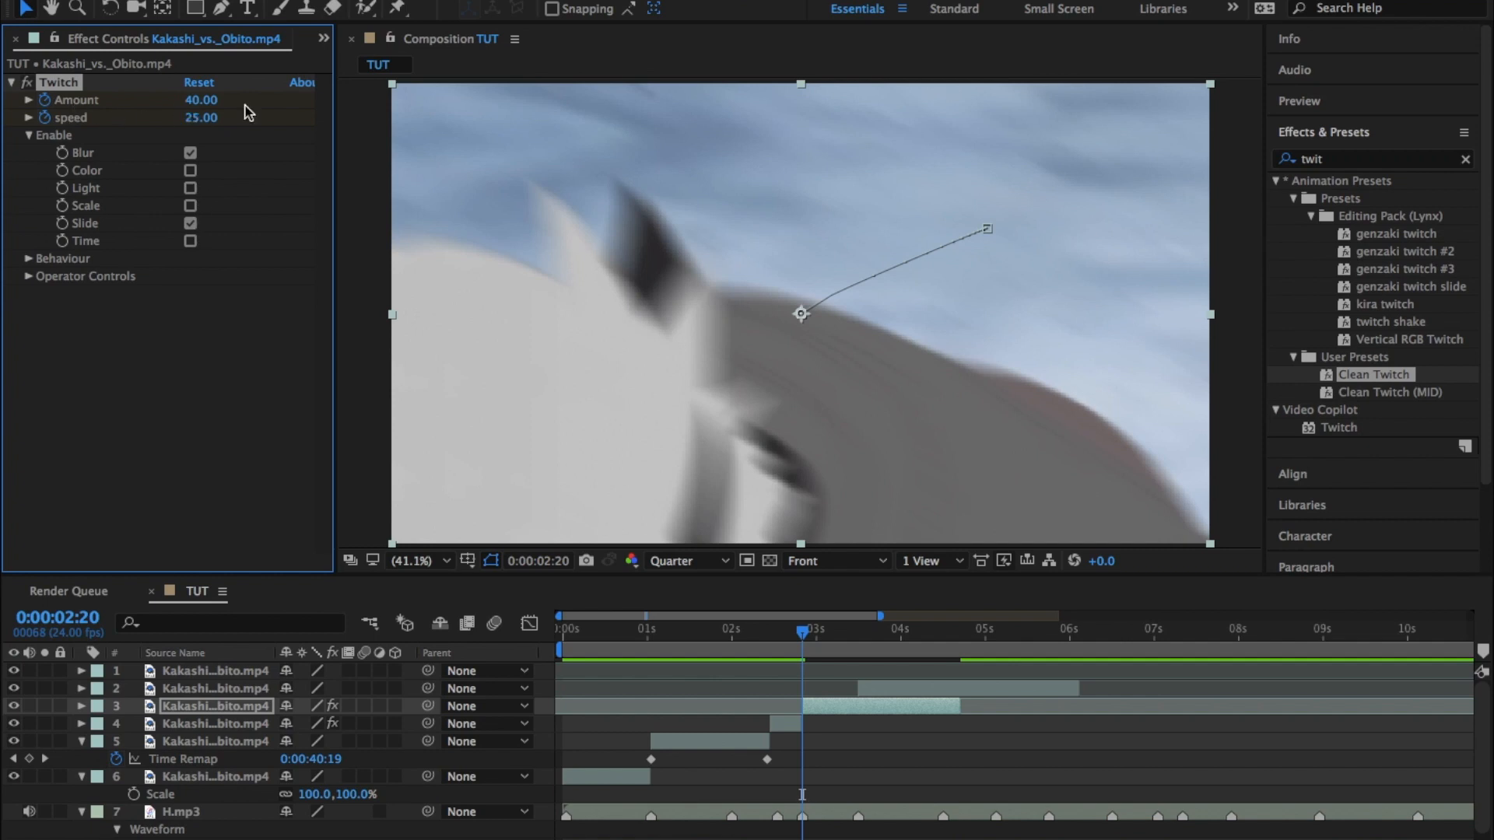
mouse_move(802, 633)
mouse_down()
mouse_move(830, 633)
mouse_move(804, 644)
mouse_up()
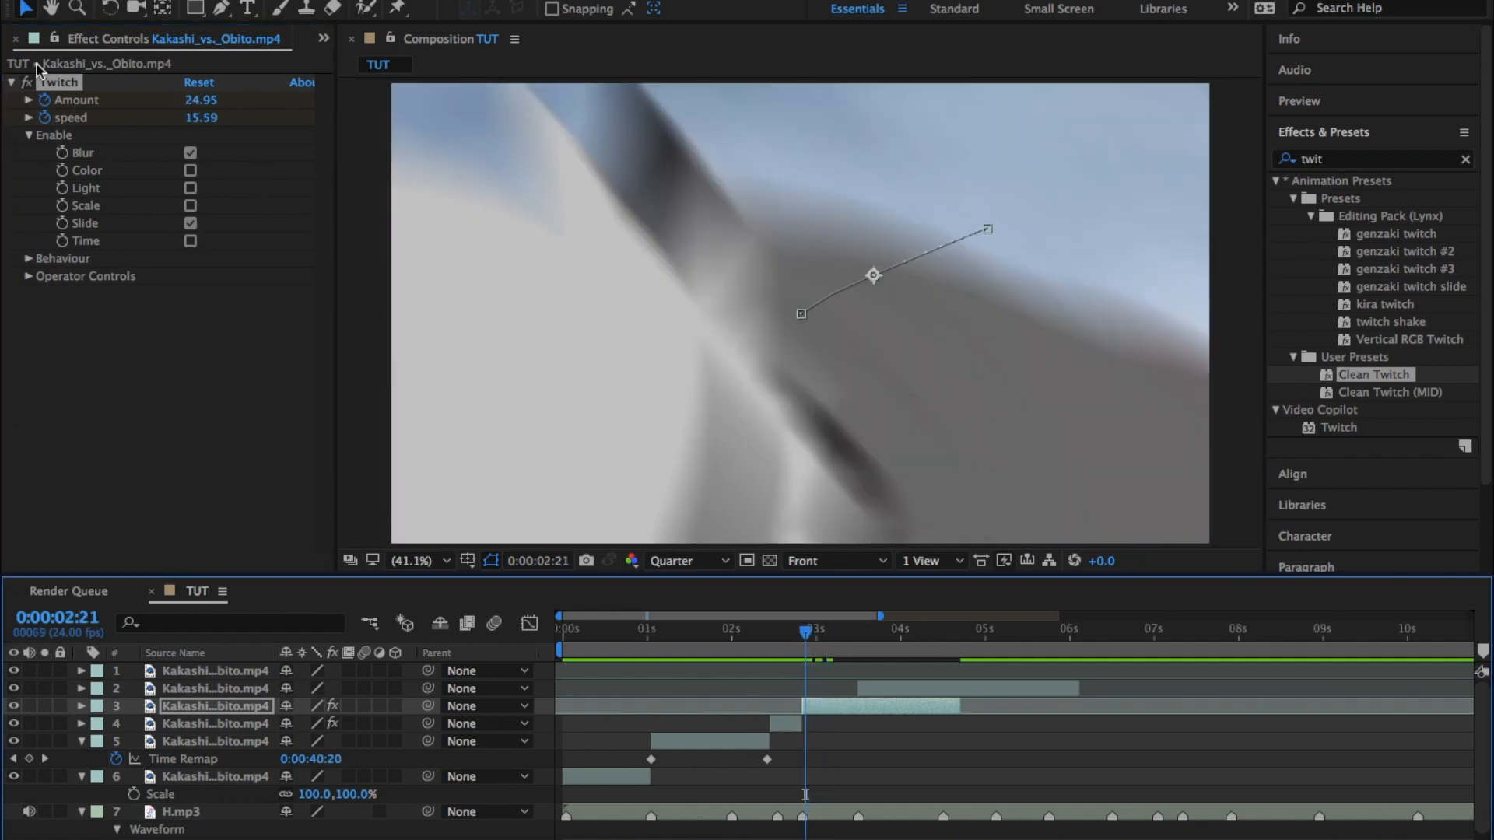
click(120, 111)
key(e)
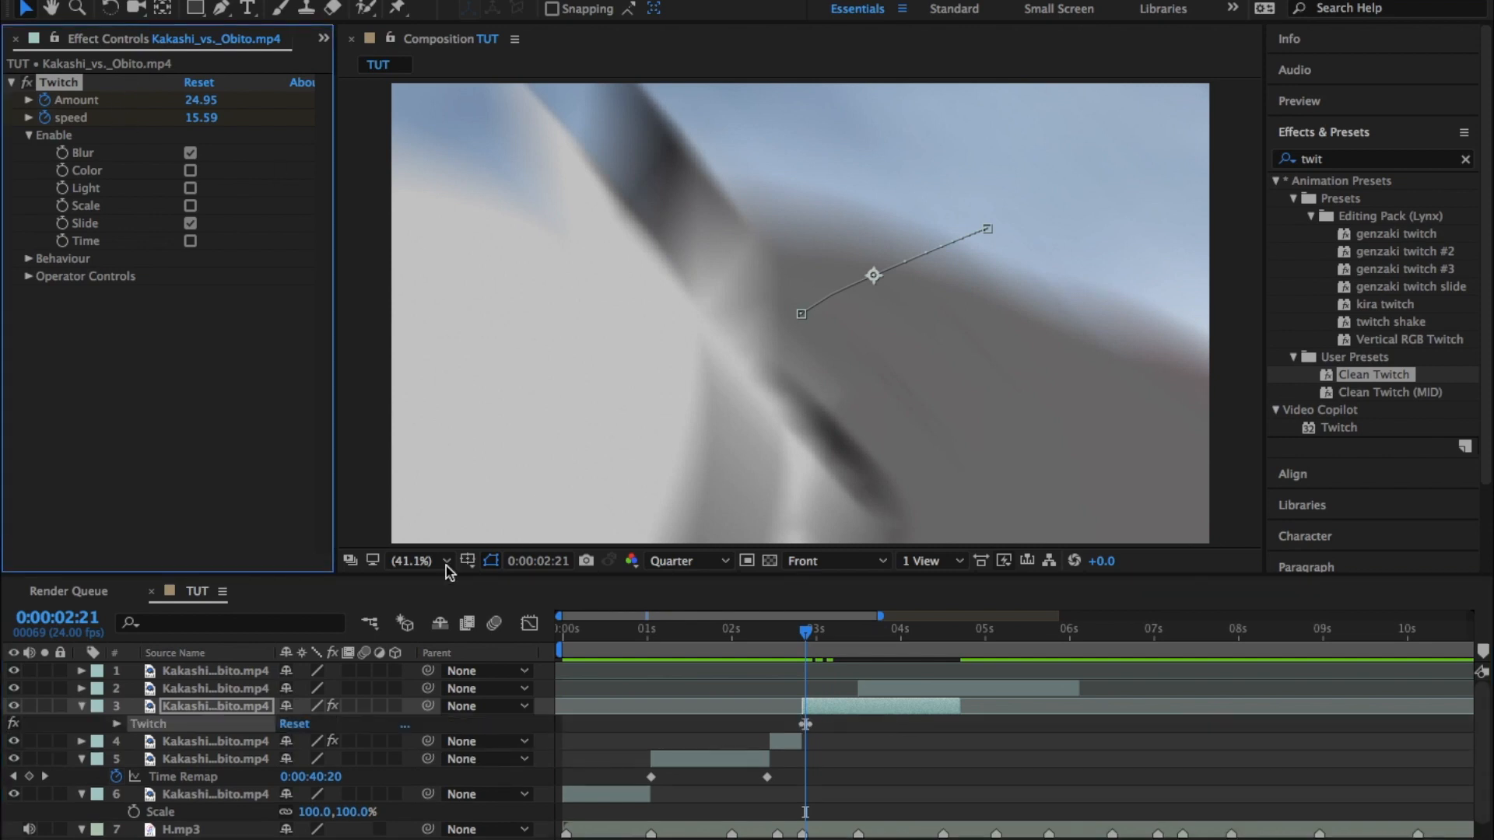
click(116, 725)
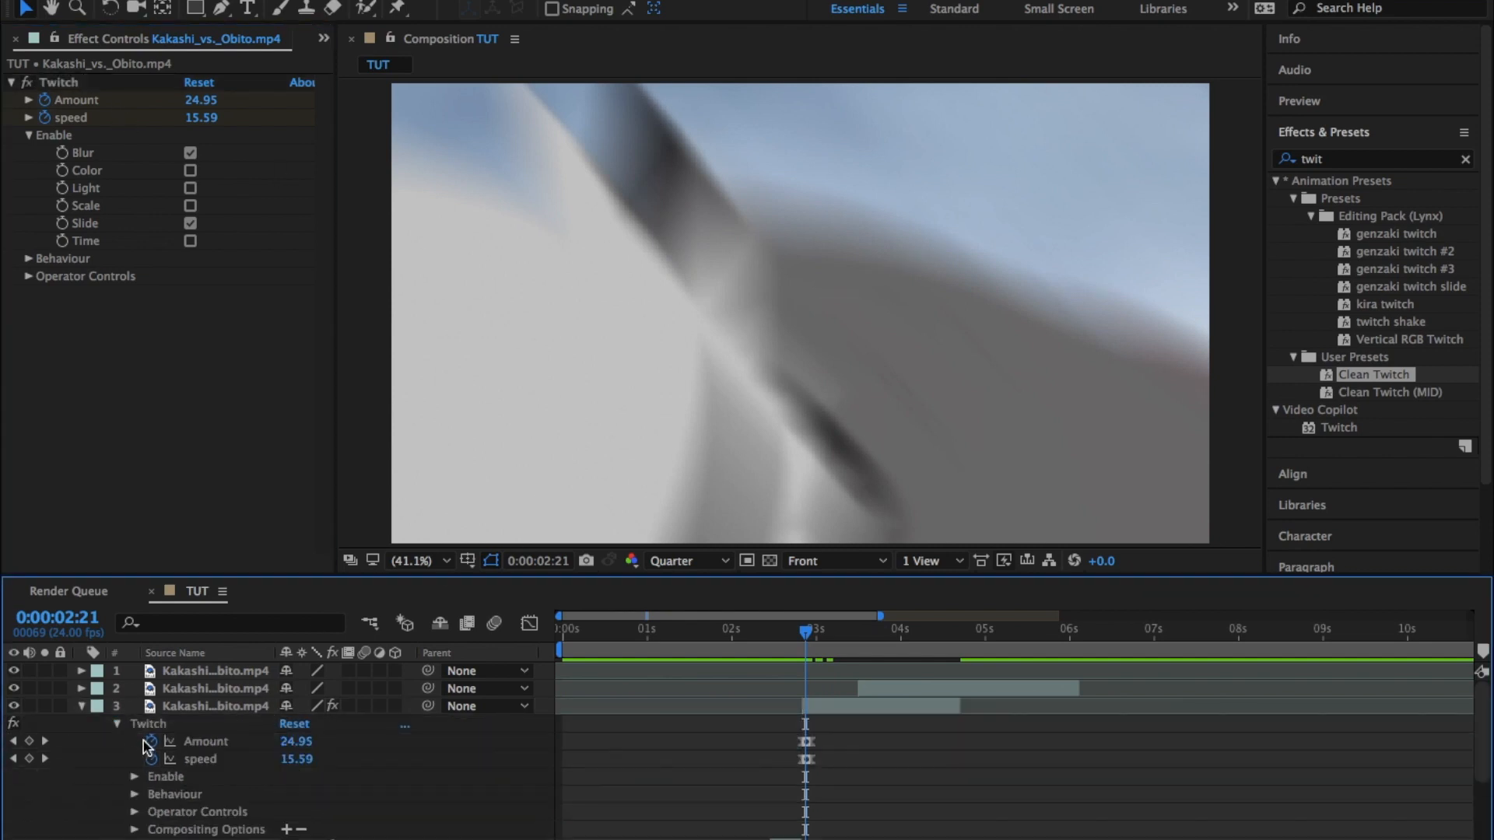
click(207, 744)
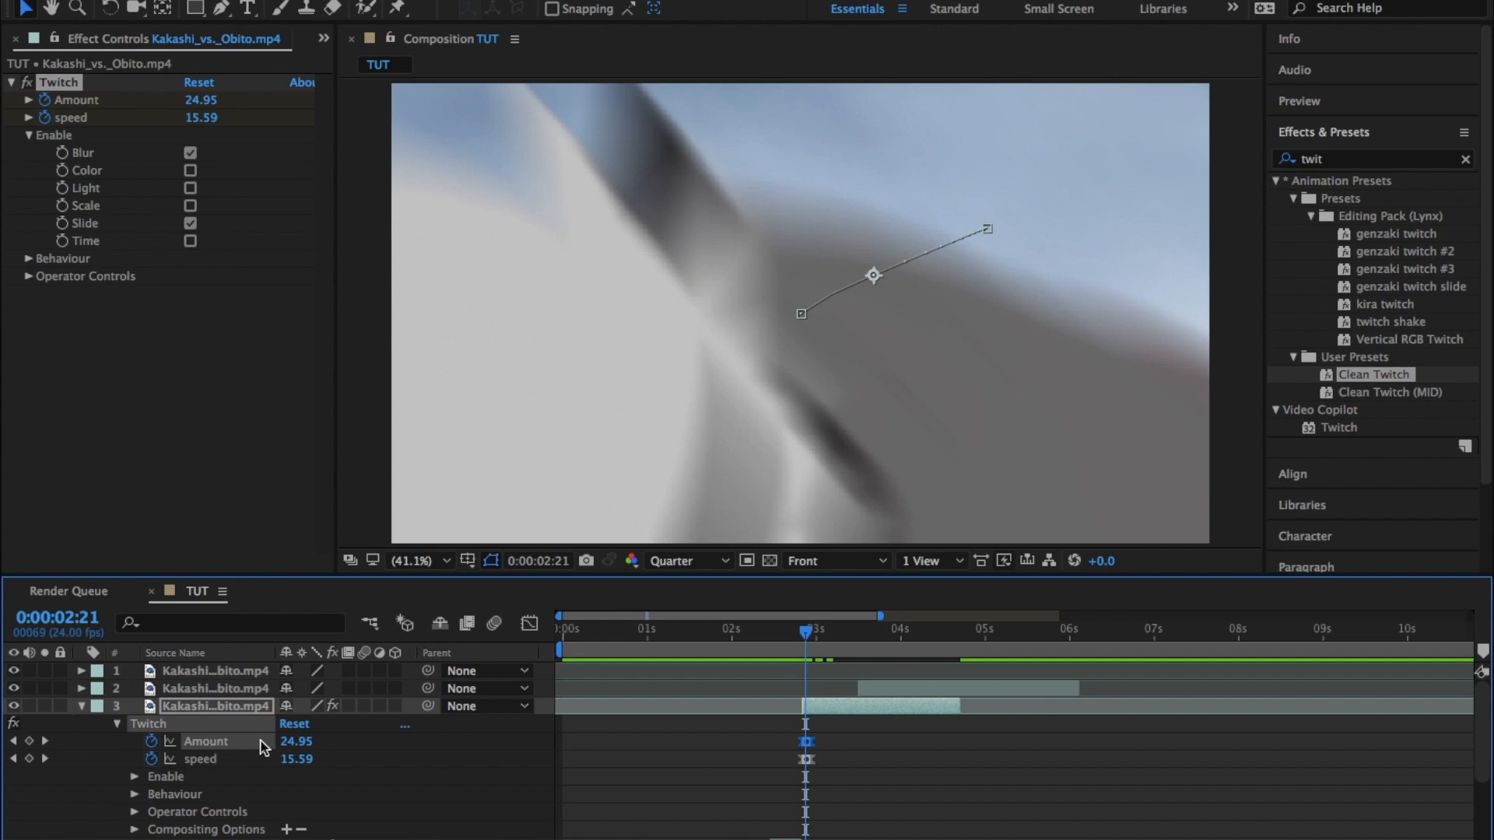
Examine the keyframe curves of the layer 3 Twitch Amount and speed in the Graph Editor.
click(529, 623)
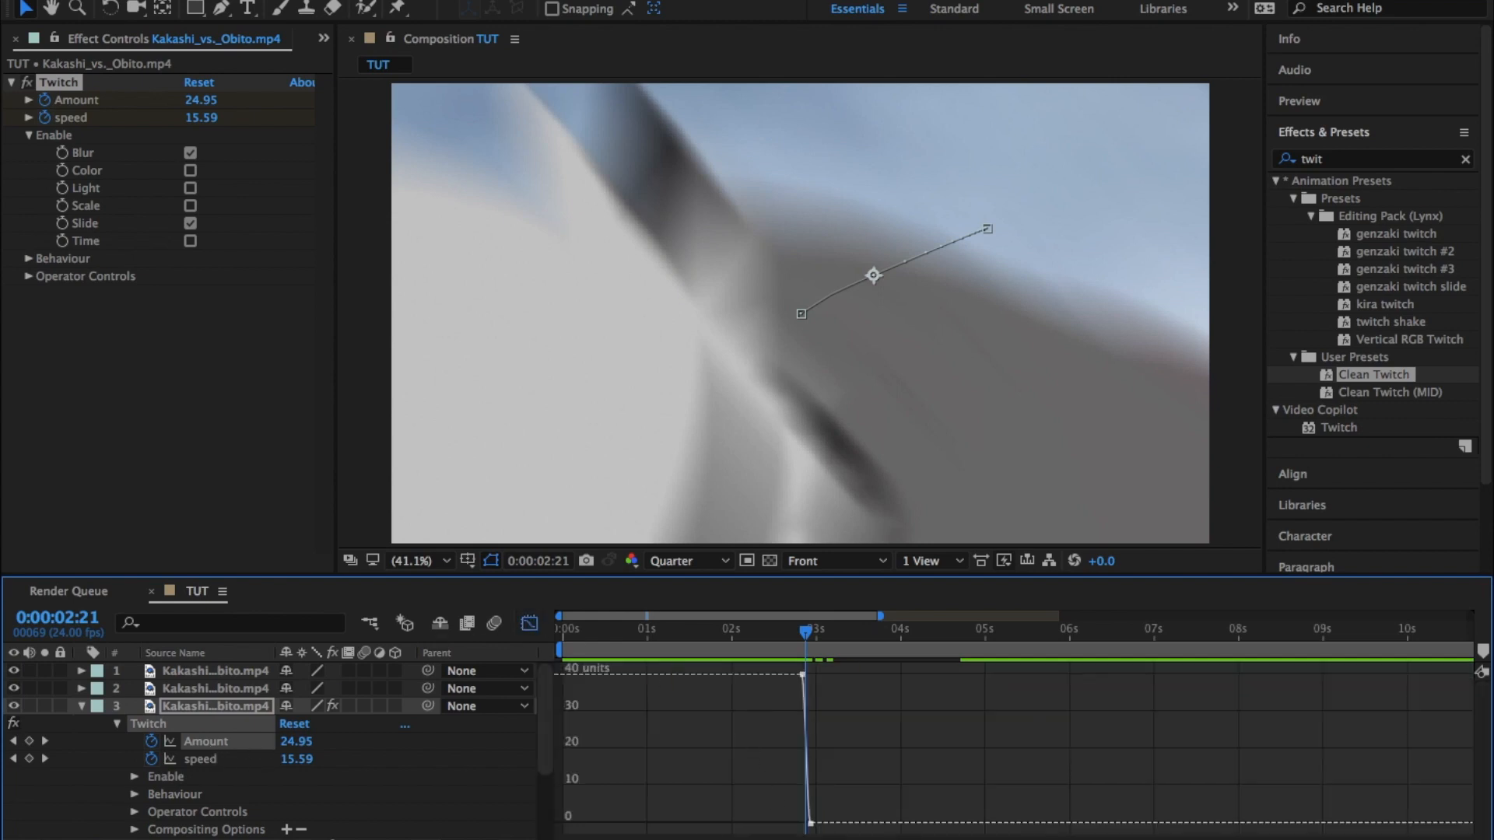
key(=)
key(=)
key(=)
key(=)
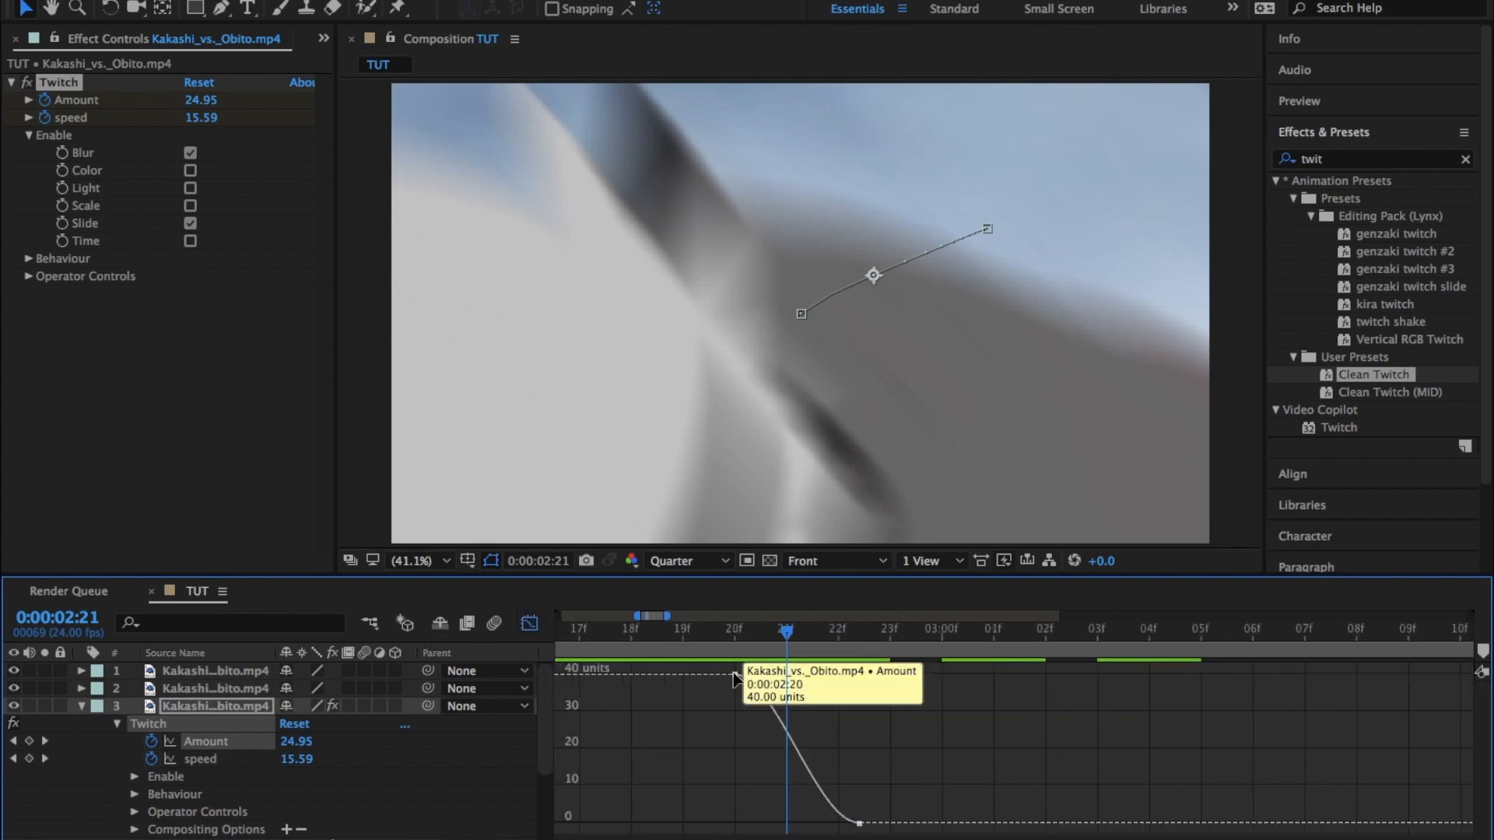
click(735, 675)
click(201, 759)
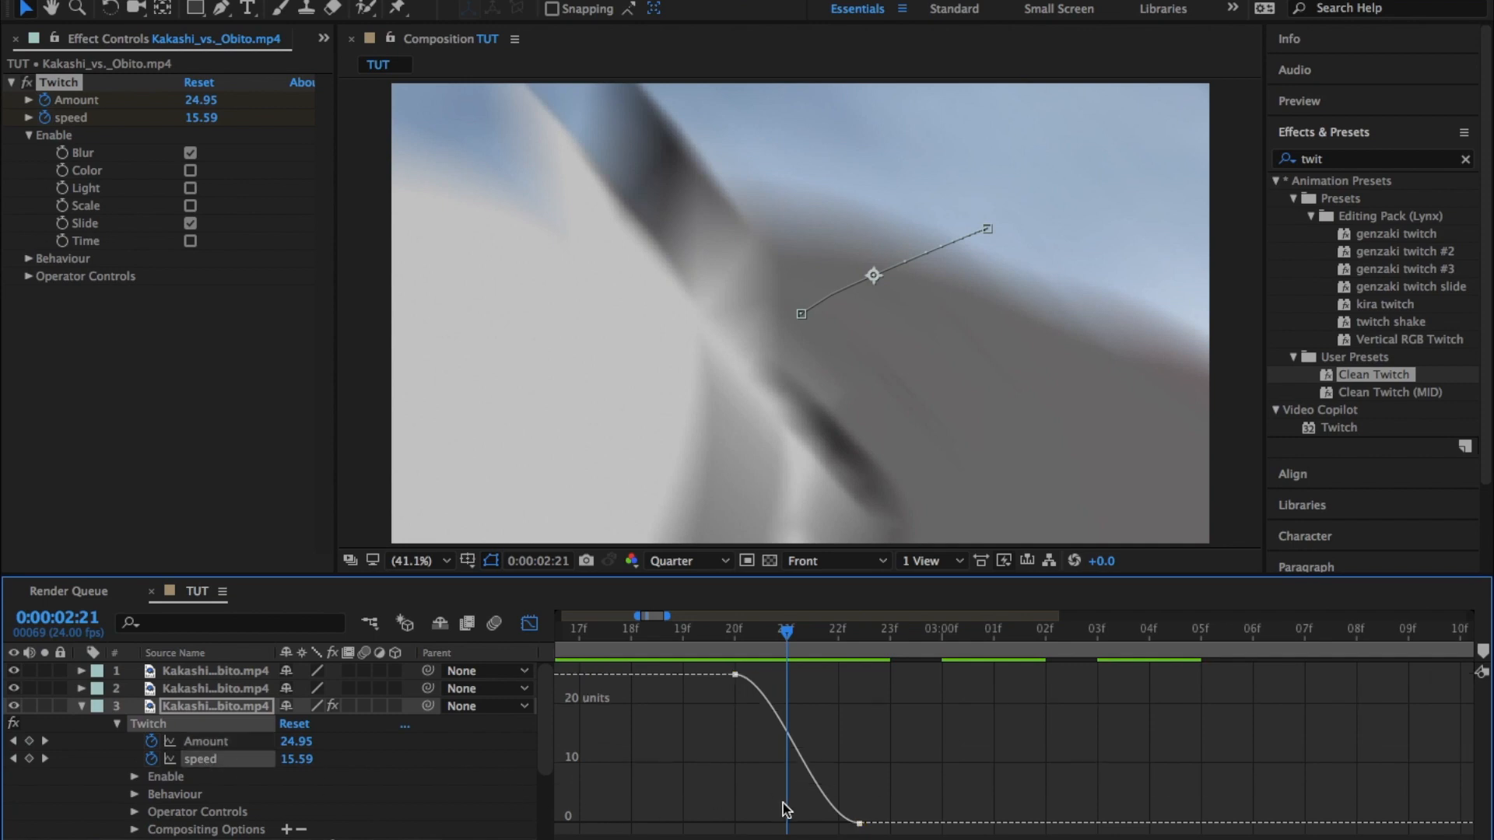
click(529, 622)
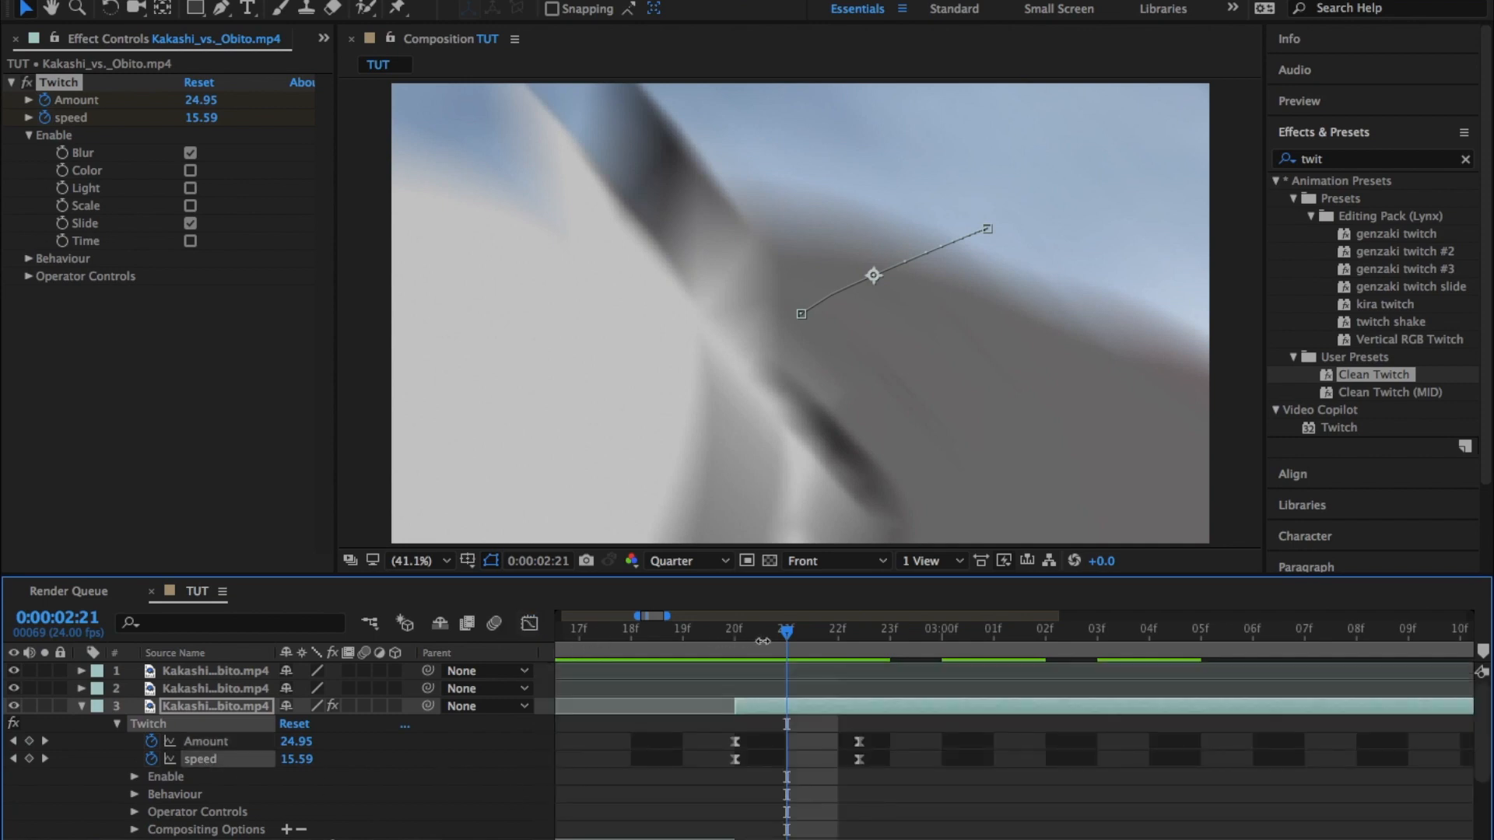
Play back the layer 3 twitch from 0:00:02:20 and again from 0:00:02:02.
key(space)
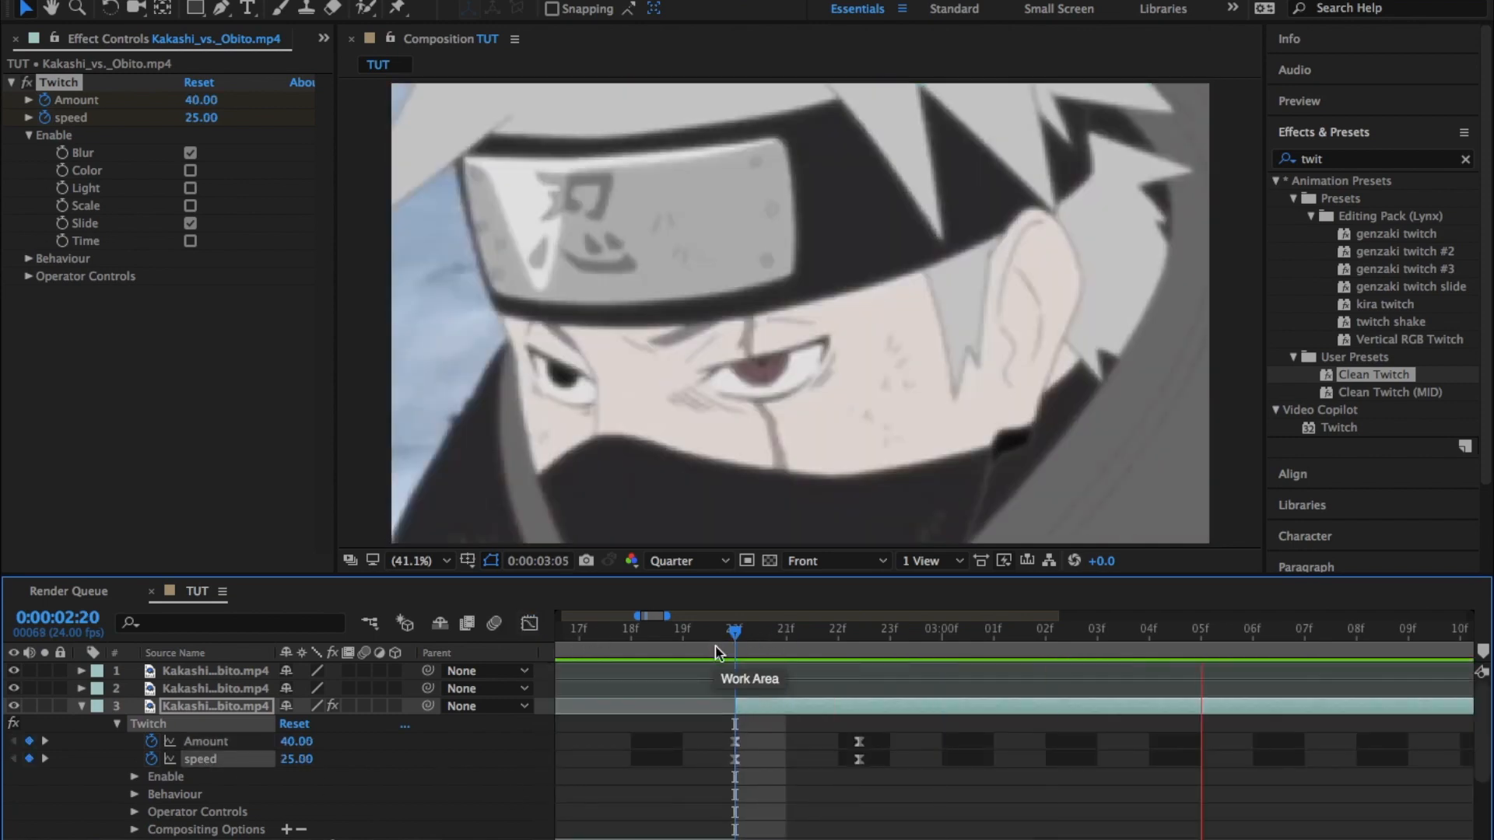
key(space)
click(529, 622)
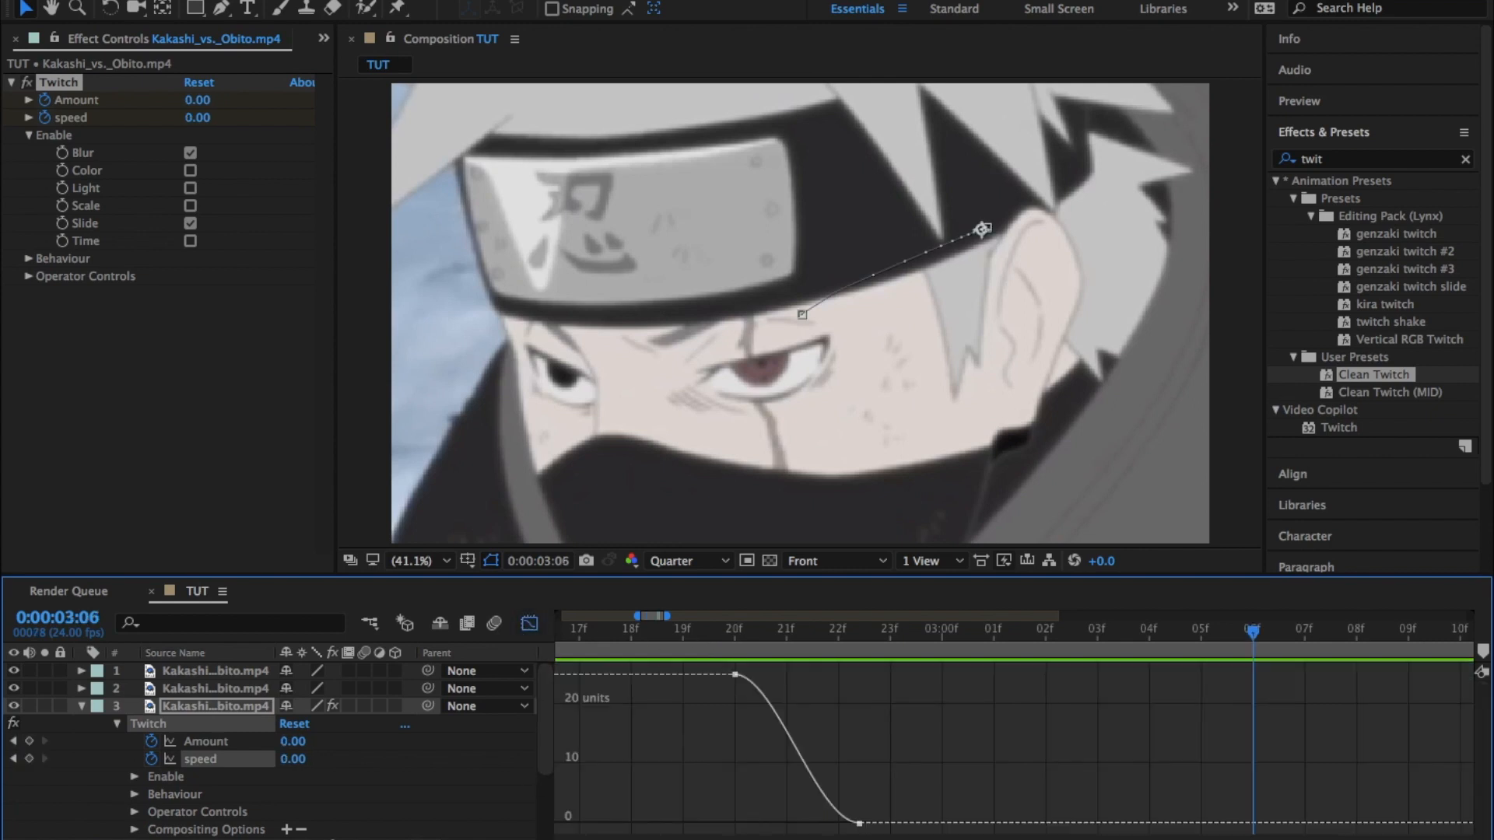
key(minus)
click(529, 623)
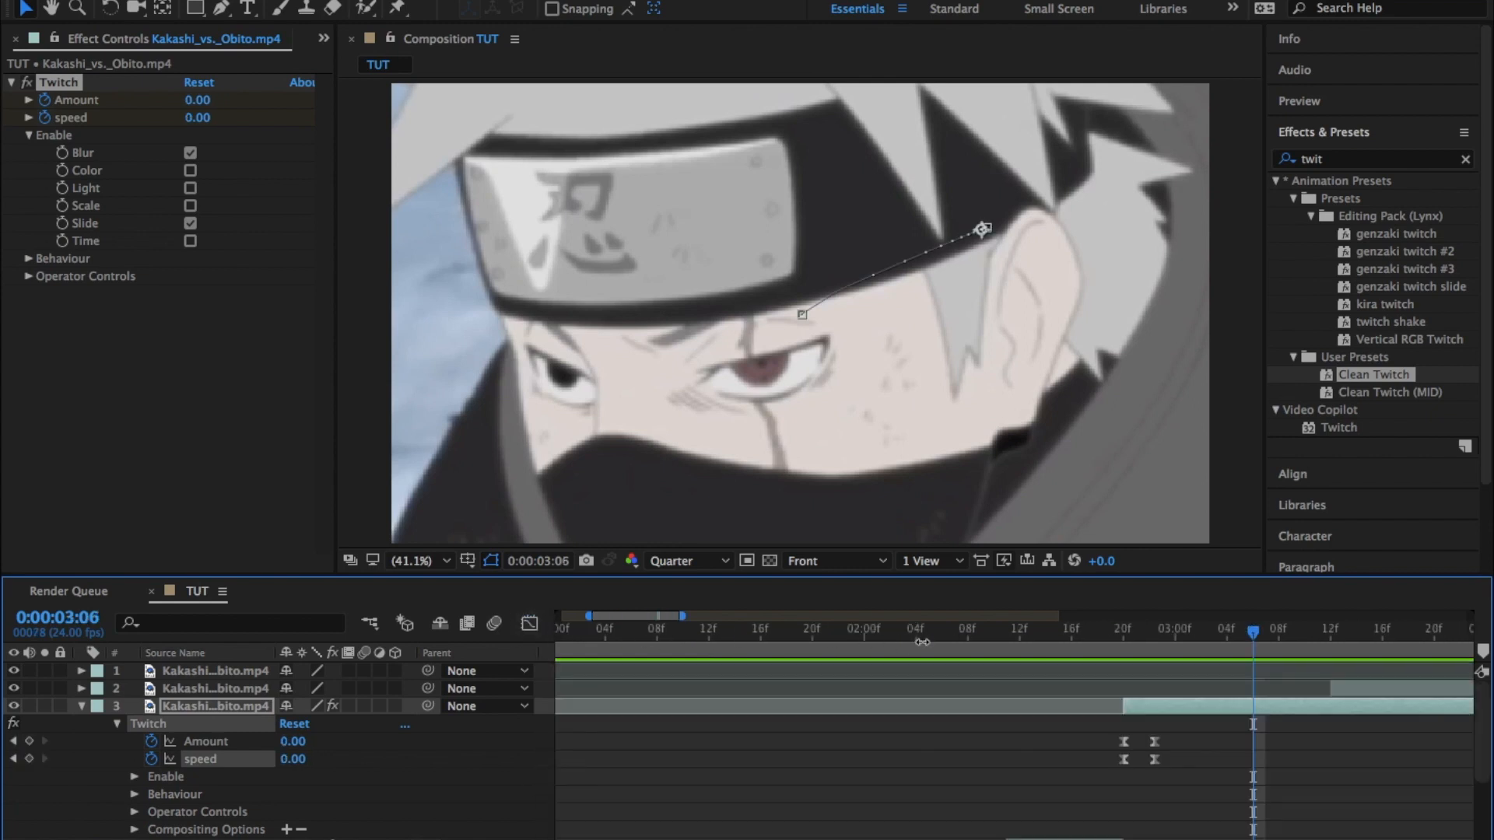
drag(932, 630, 889, 641)
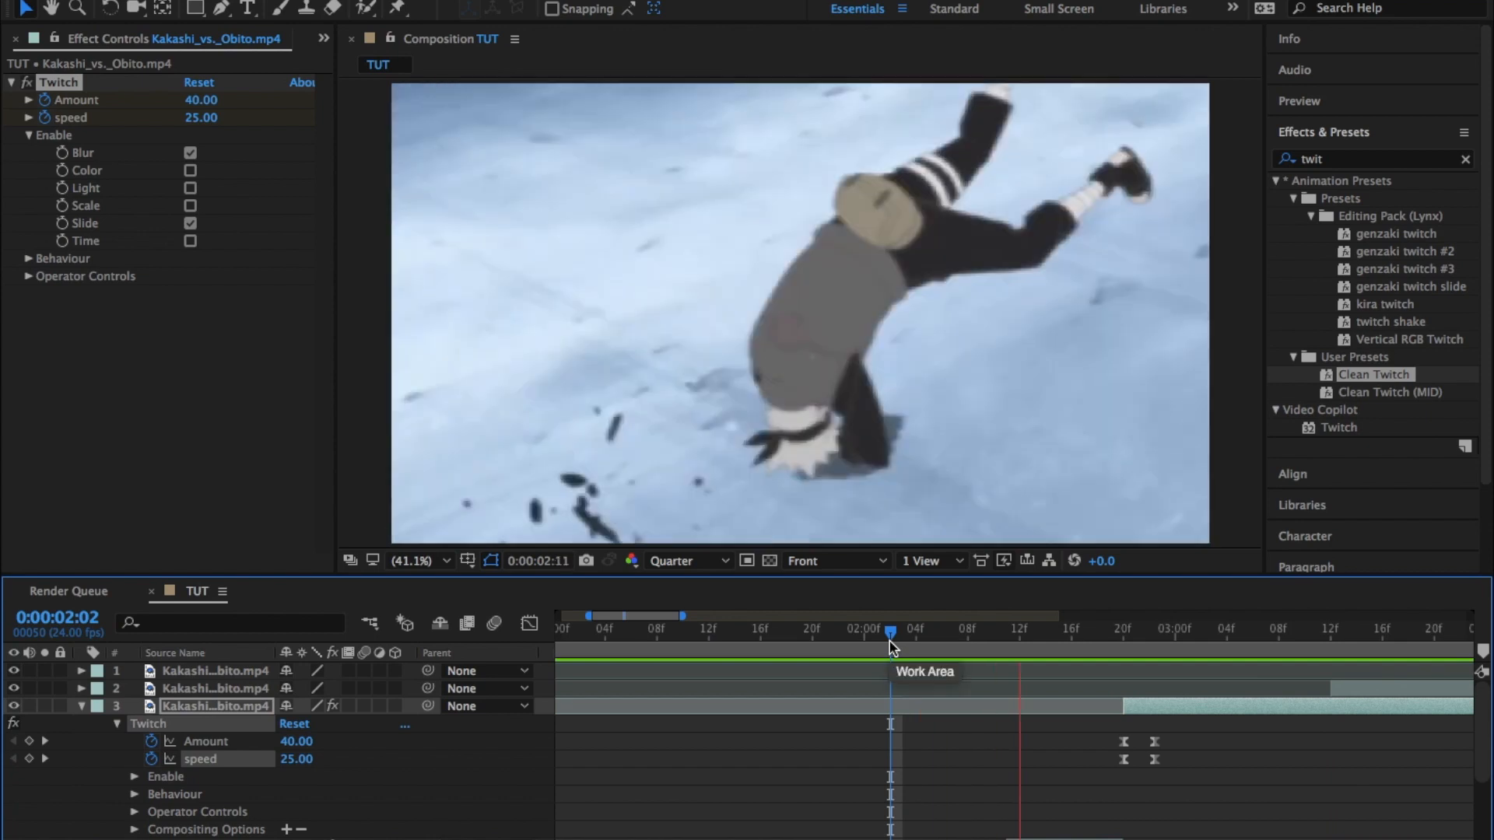
key(space)
key(space)
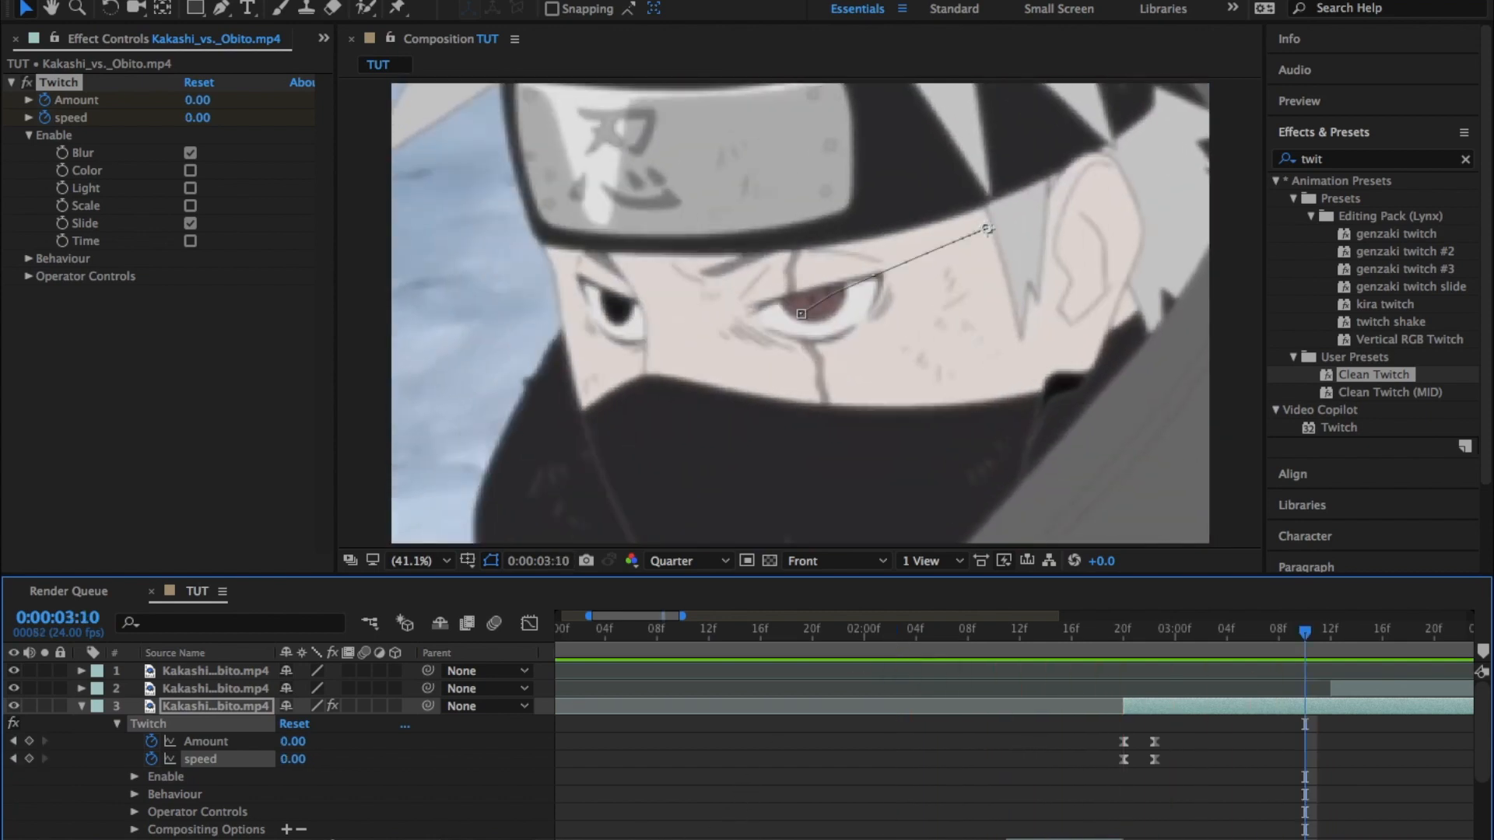
Play back the sequence from 0:00:00:17 to check the cuts up to the layer 3 clip.
key(minus)
key(minus)
scroll(831, 668, down, 5)
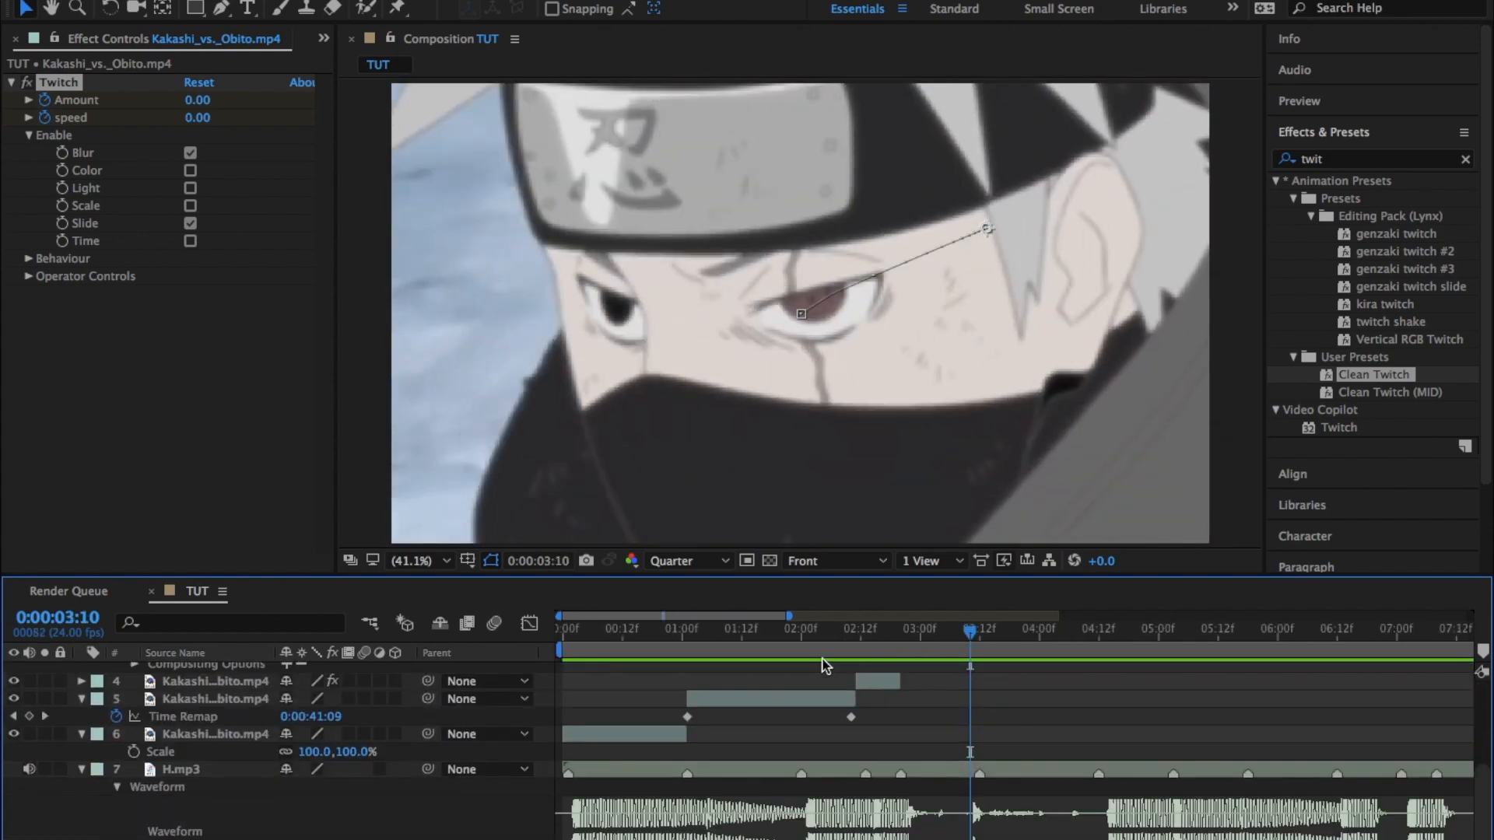
drag(723, 636, 649, 652)
key(space)
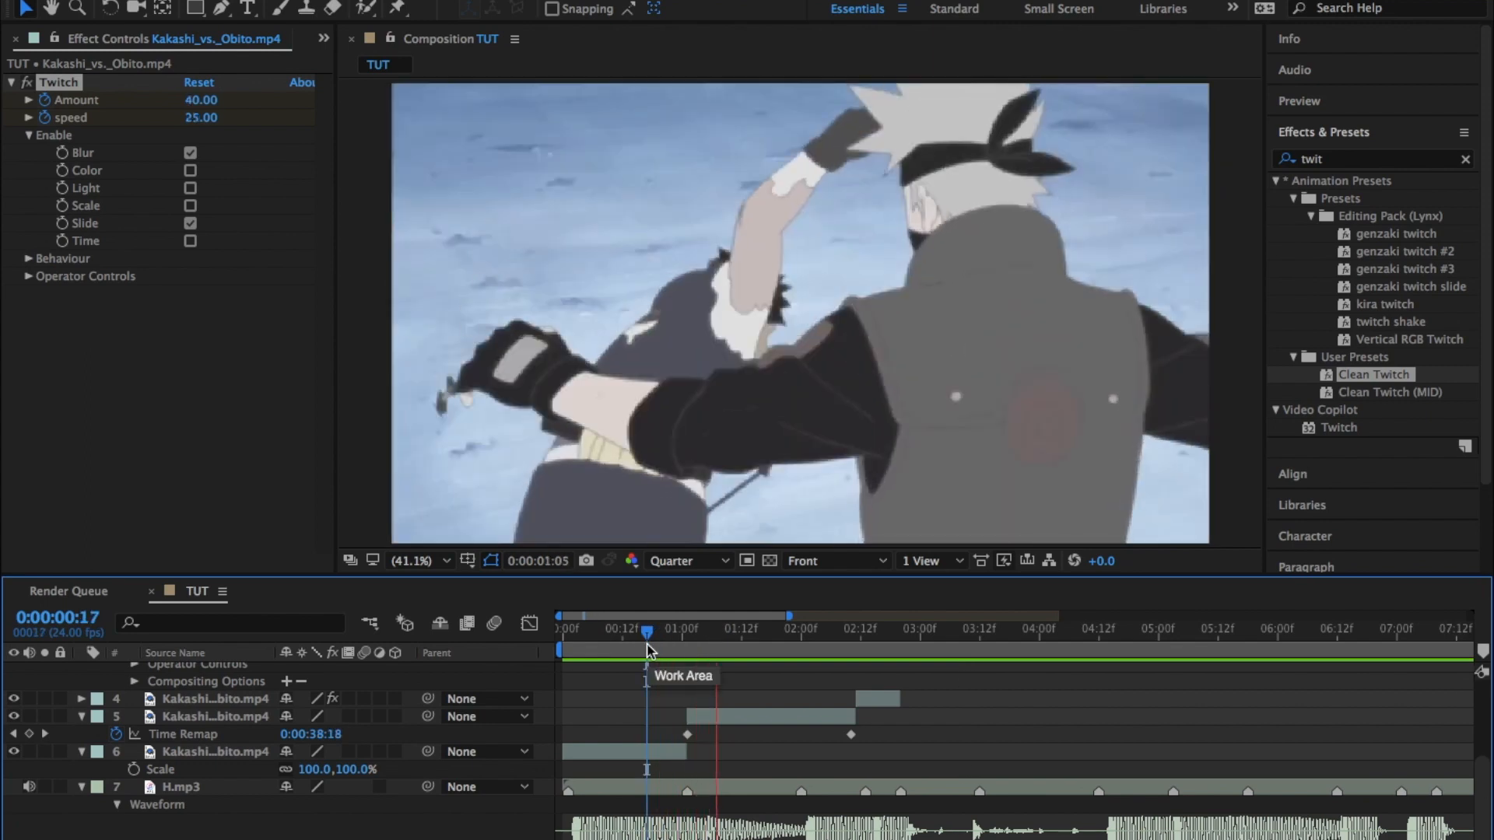
key(space)
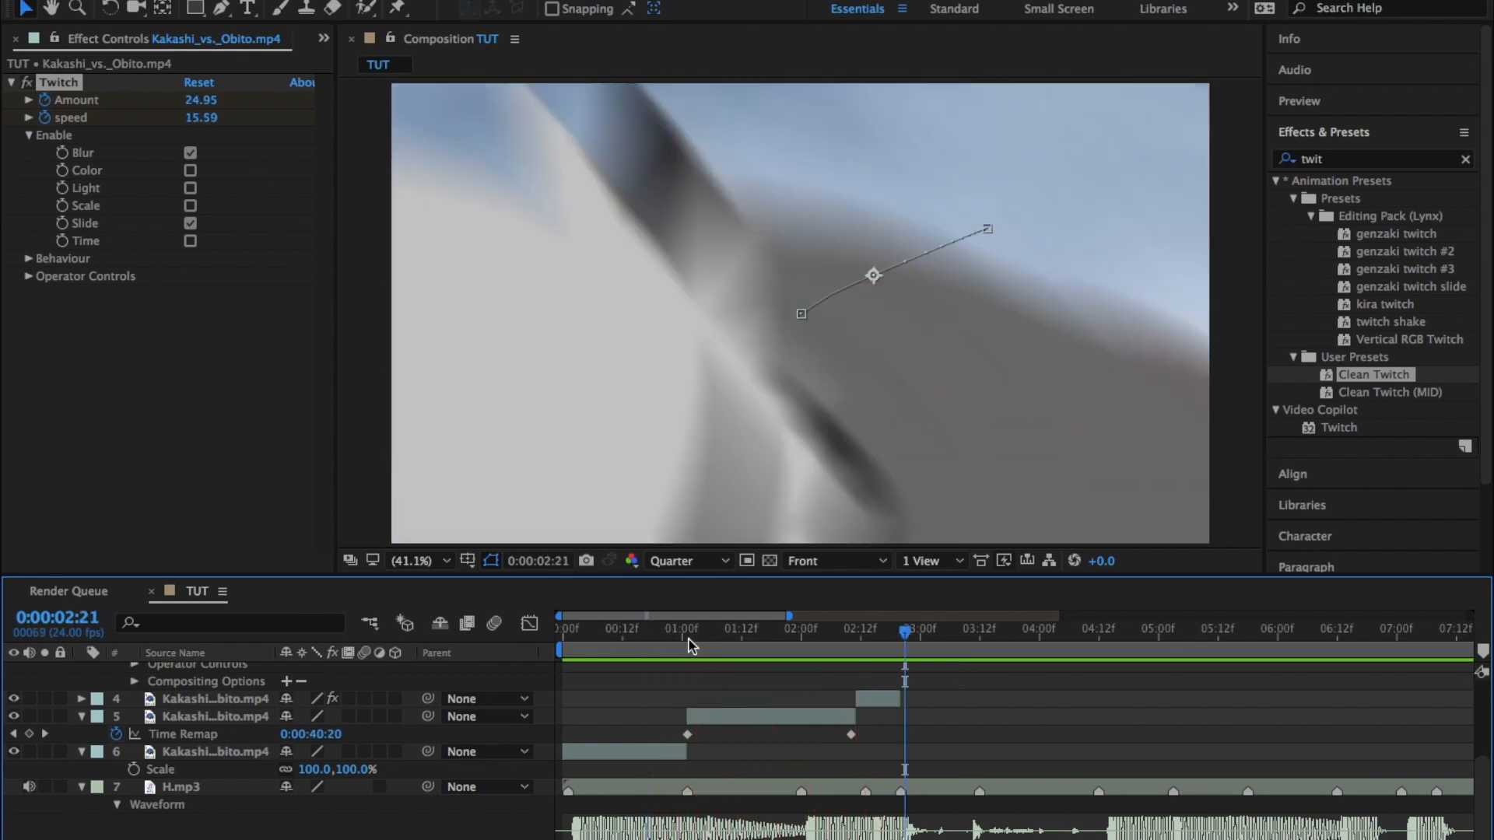
Play back the sequence from 0:00:02:21 into the layer 2 clip.
scroll(740, 640, right, 3)
scroll(777, 637, up, 4)
scroll(830, 698, up, 2)
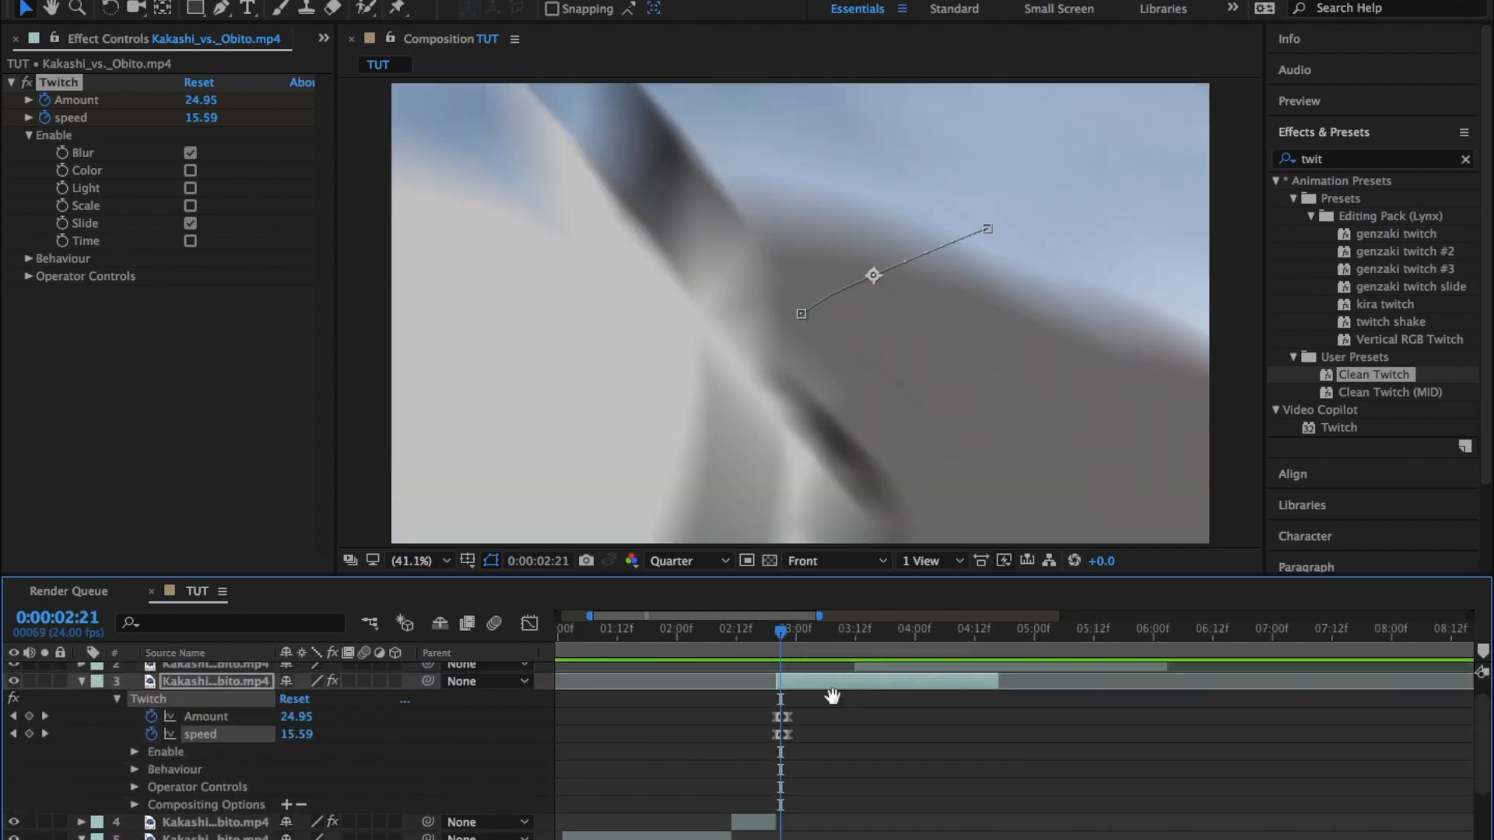
key(space)
scroll(854, 694, up, 2)
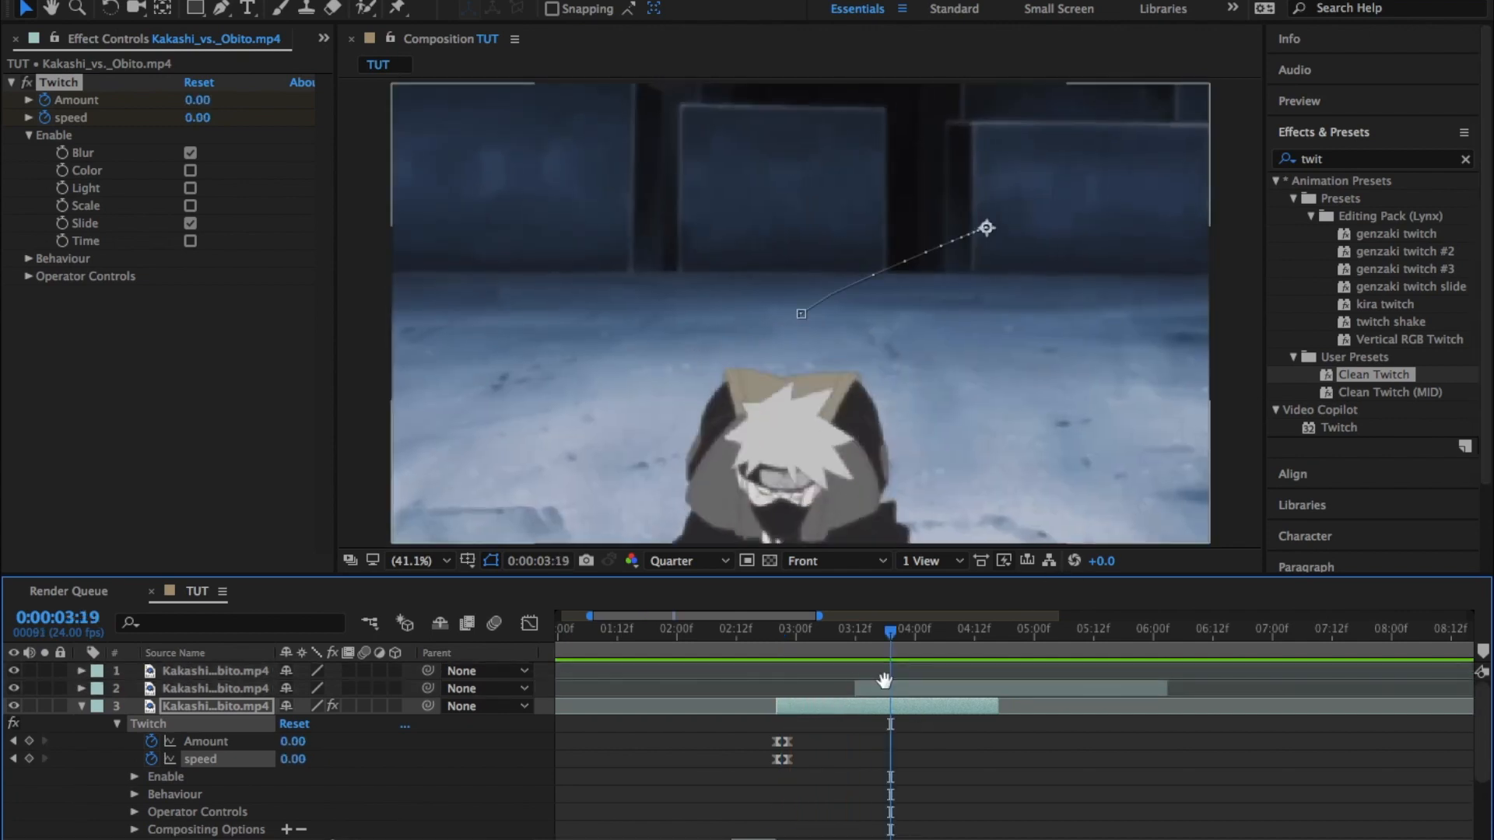
key(space)
key(space)
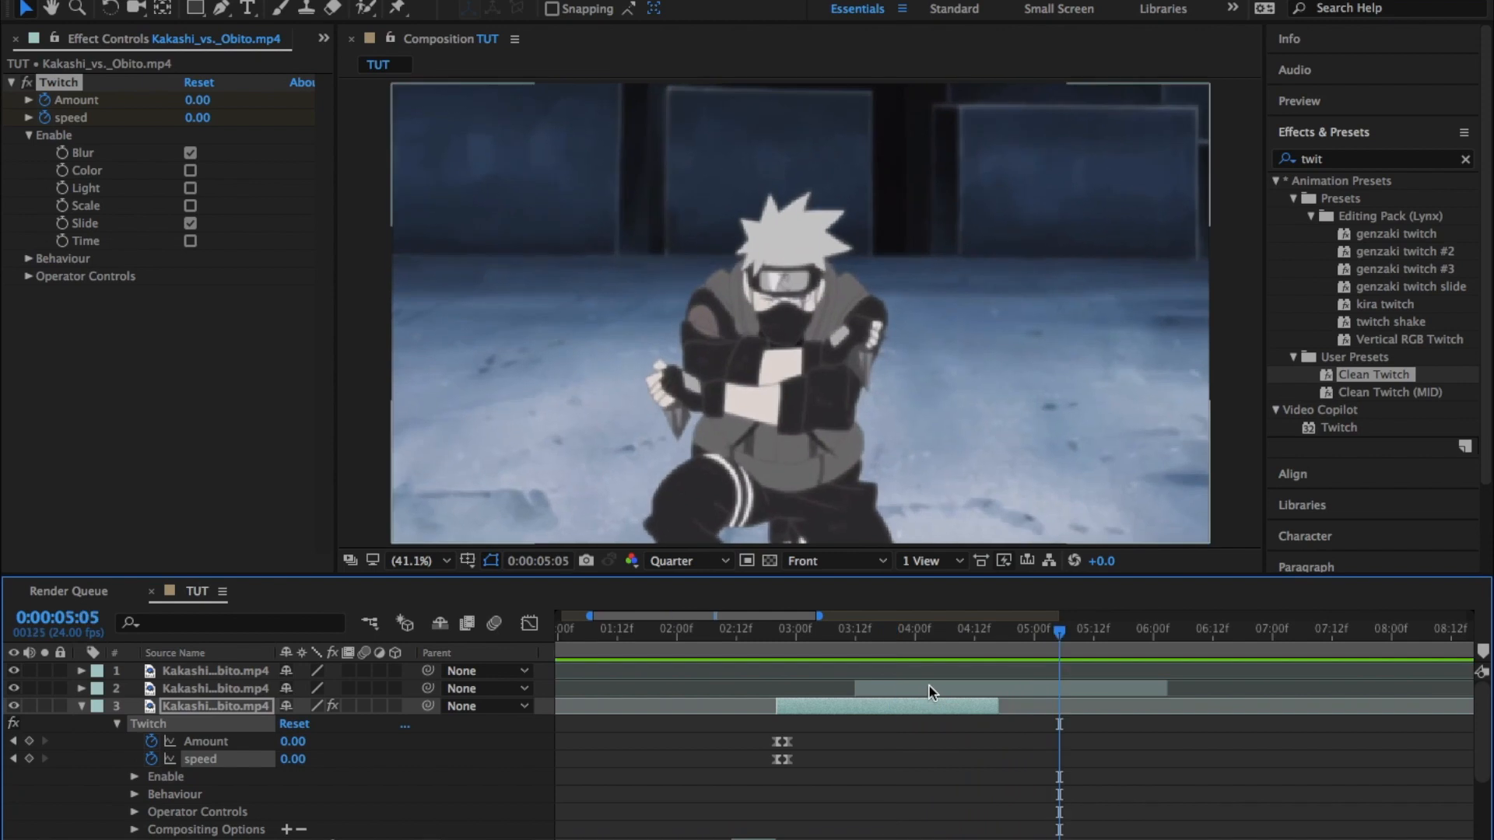
Retime the layer 2 clip with Time Remap keyframes on the beat markers at 0:00:03:12, 0:00:04:12 and 0:00:05:03.
scroll(927, 684, down, 2)
scroll(929, 684, up, 2)
click(933, 688)
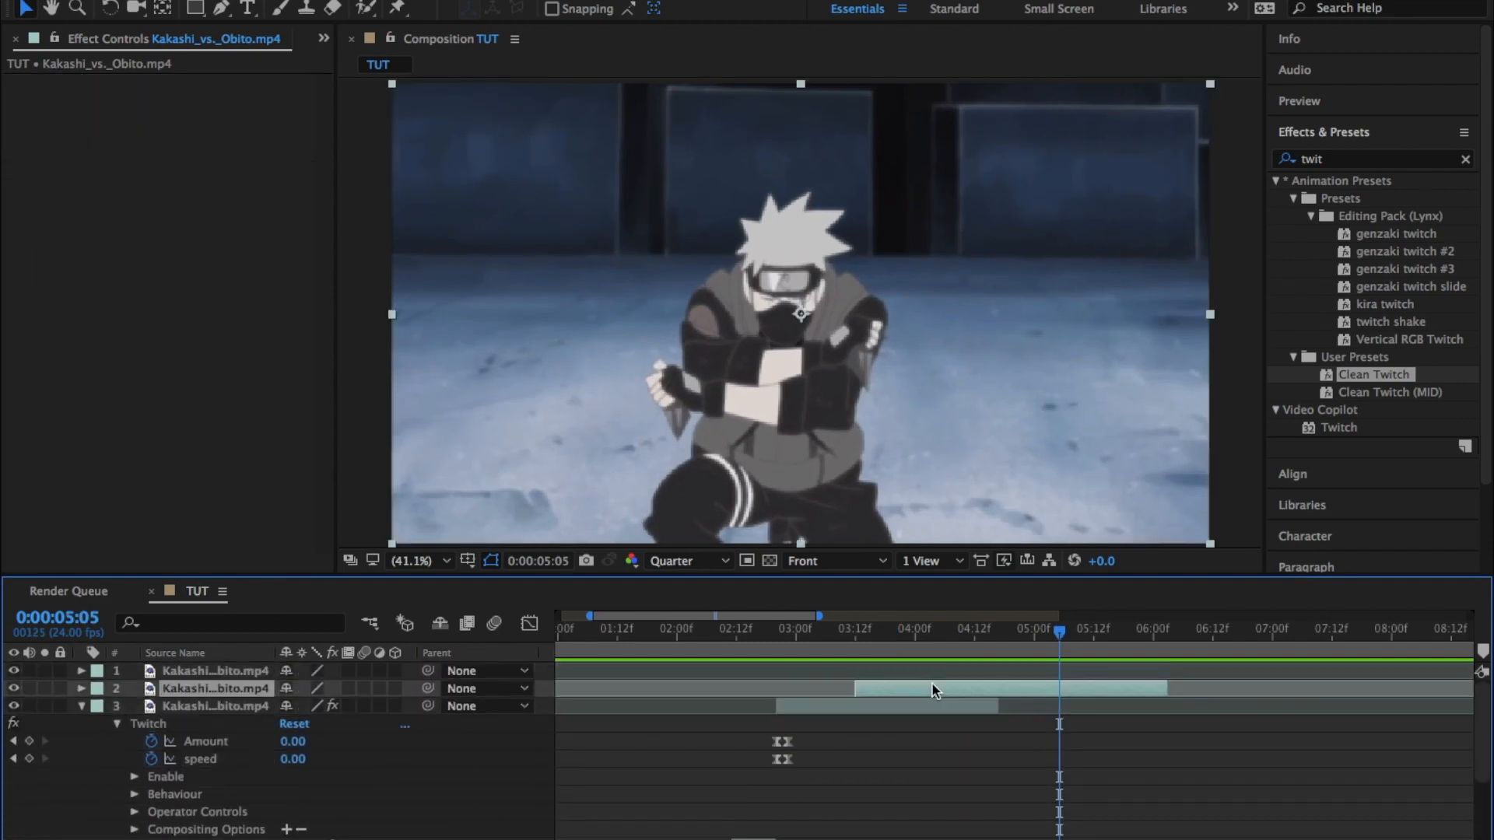
key(ctrl+alt+t)
click(856, 629)
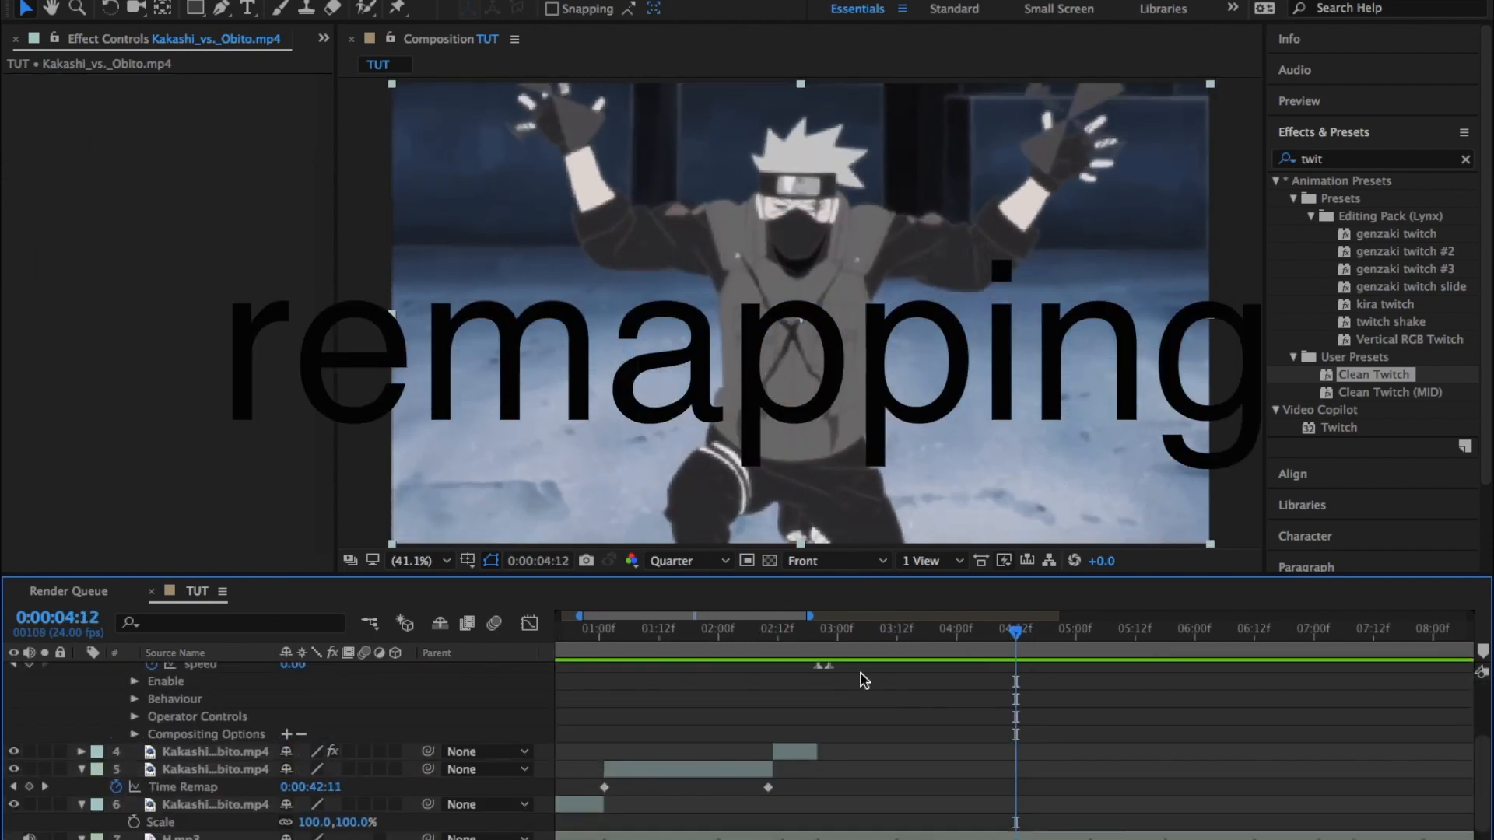
scroll(863, 680, up, 5)
drag(311, 706, 340, 709)
click(1151, 630)
scroll(1140, 692, down, 5)
click(1093, 632)
scroll(1093, 685, down, 3)
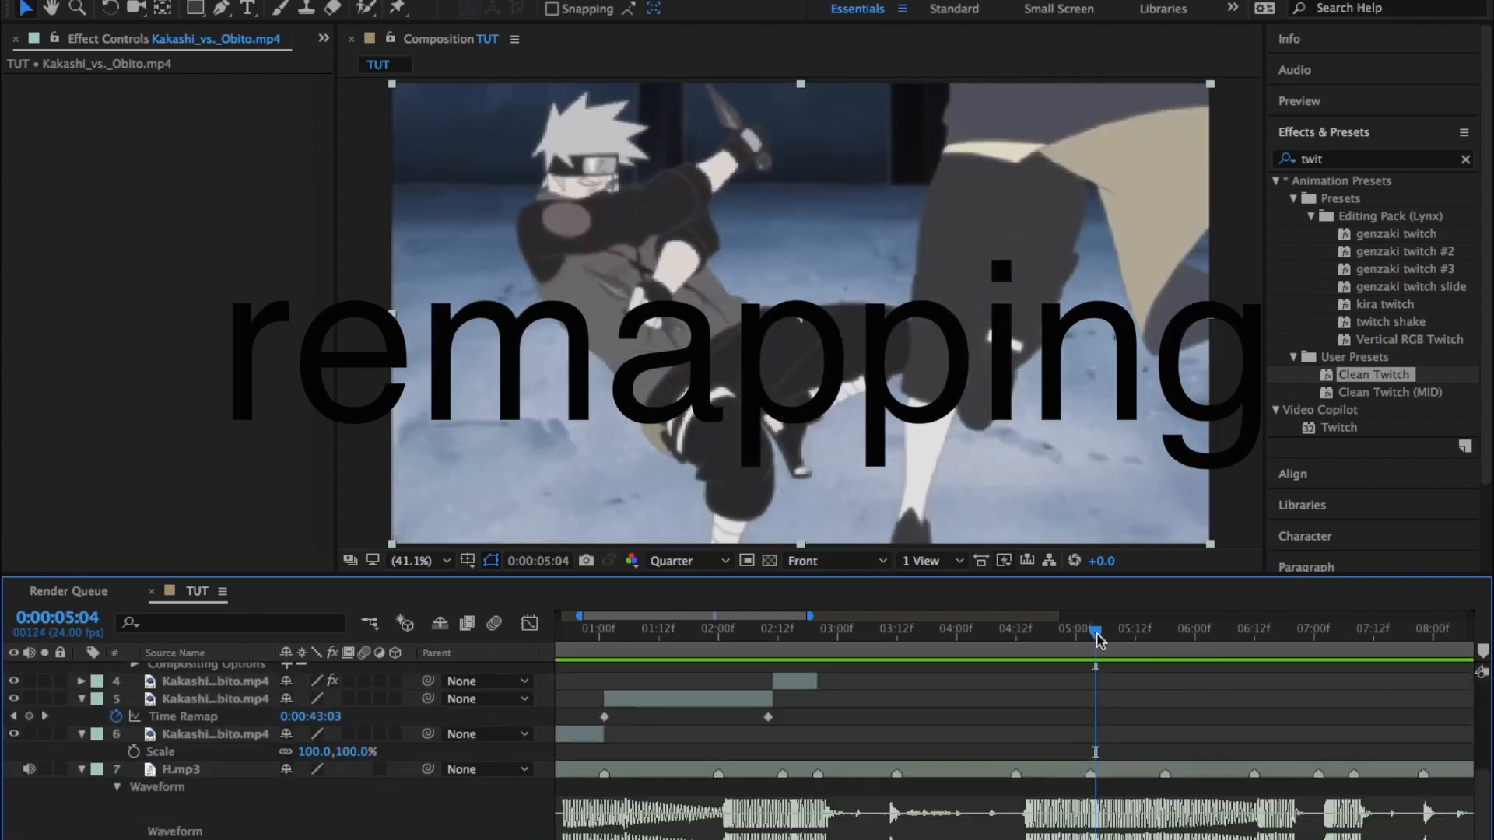
click(1090, 632)
scroll(1090, 685, up, 10)
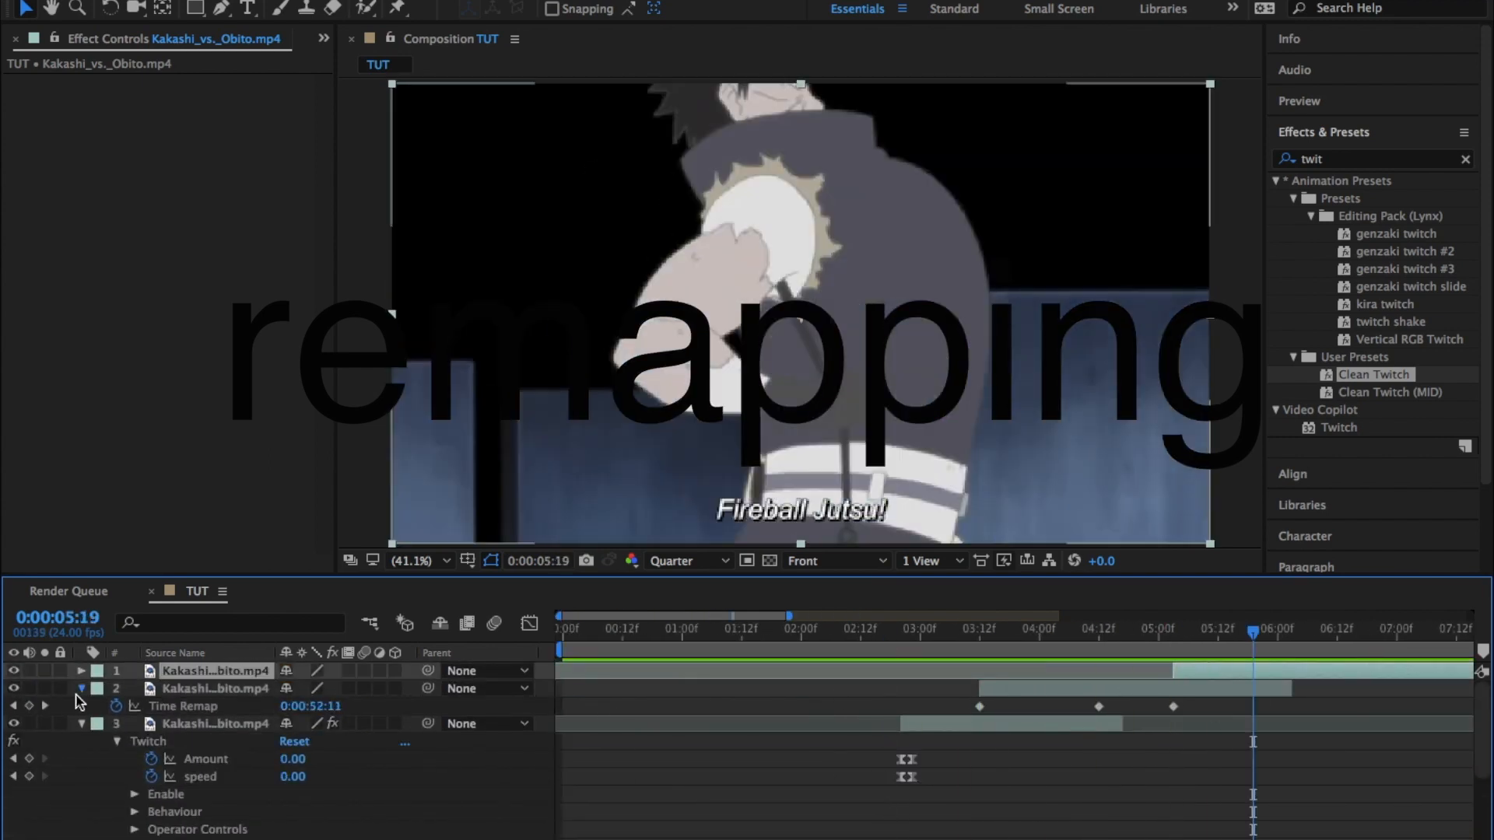
Collapse the properties of all layers and play back the sequence from the start.
click(81, 777)
click(81, 777)
drag(592, 632, 485, 645)
key(space)
key(space)
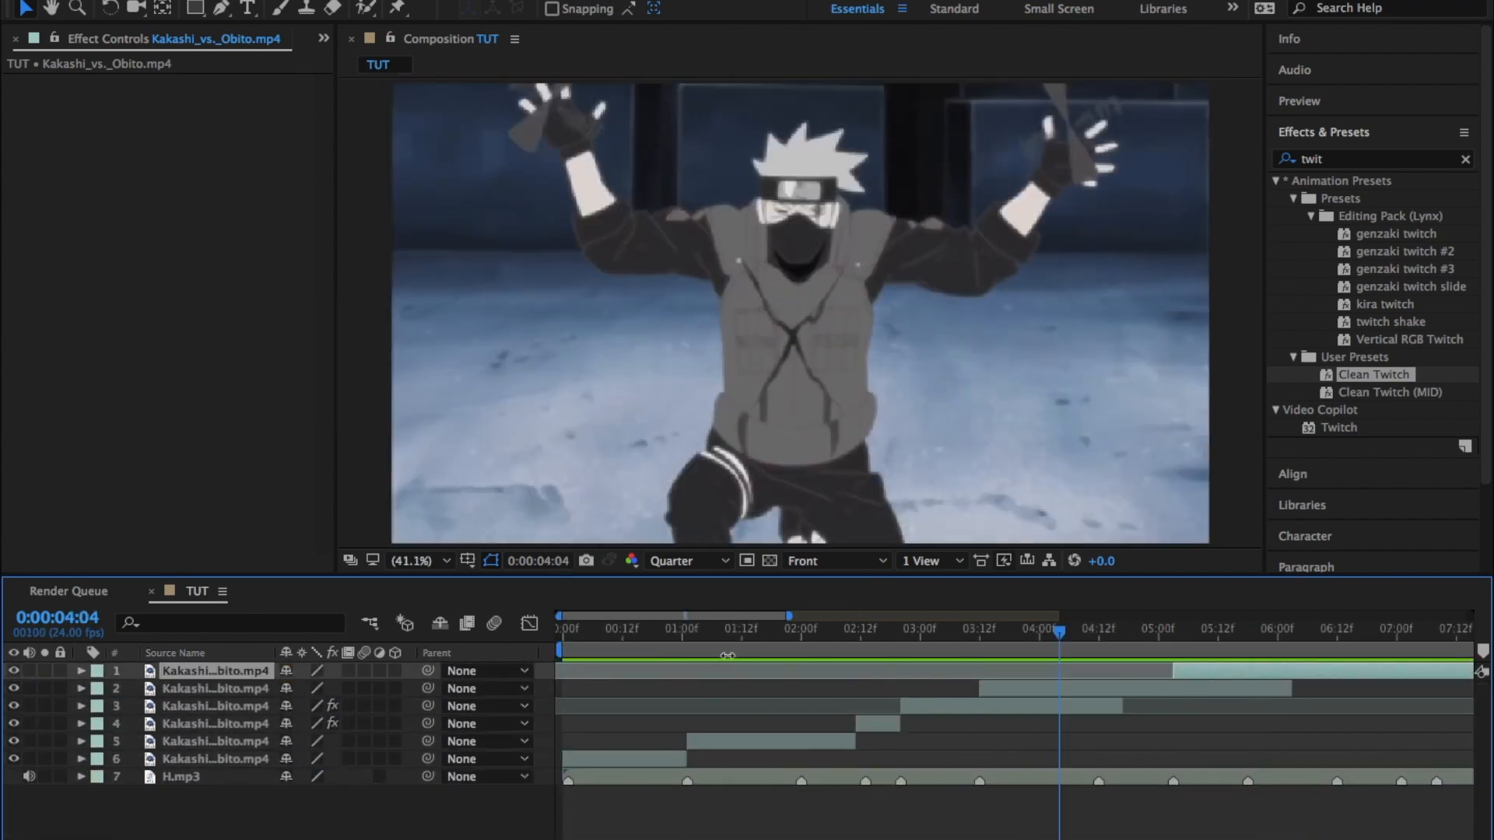
Duplicate the layer 2 clip, scale the upper copy up to 136%, and go to 0:00:03:12.
click(1020, 690)
key(ctrl+d)
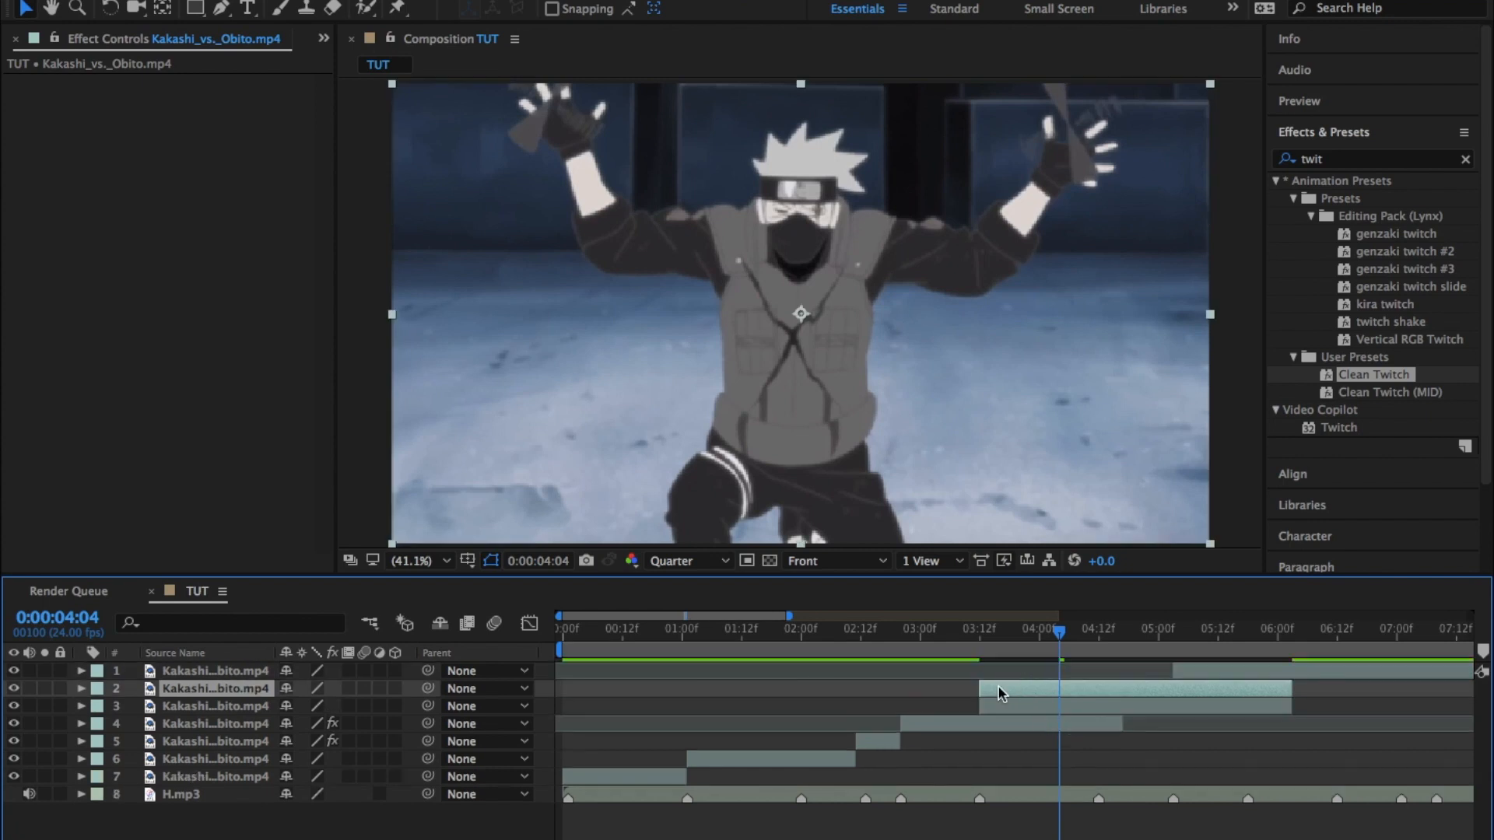
click(981, 635)
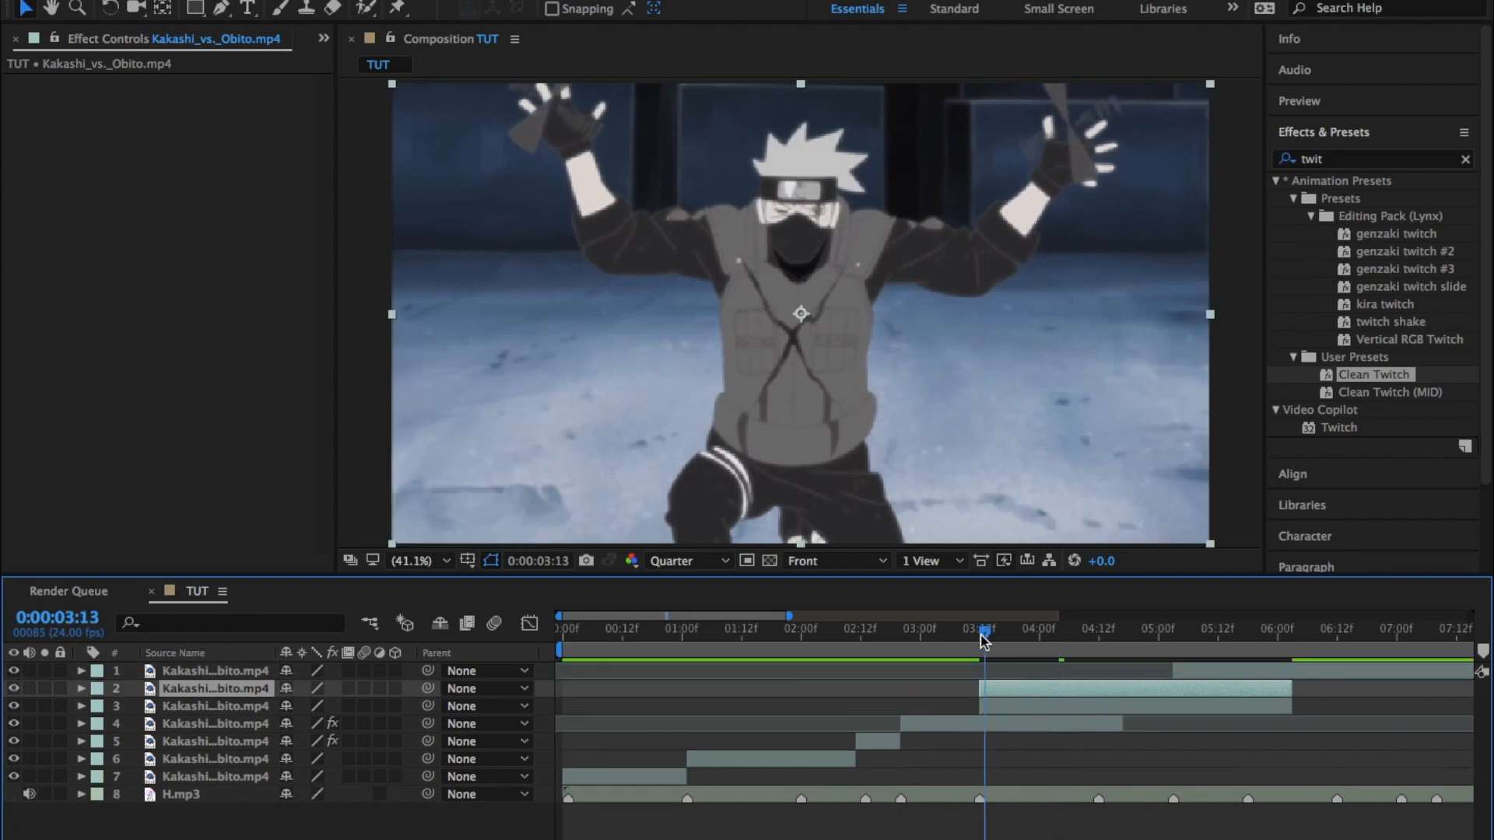
drag(980, 636, 976, 638)
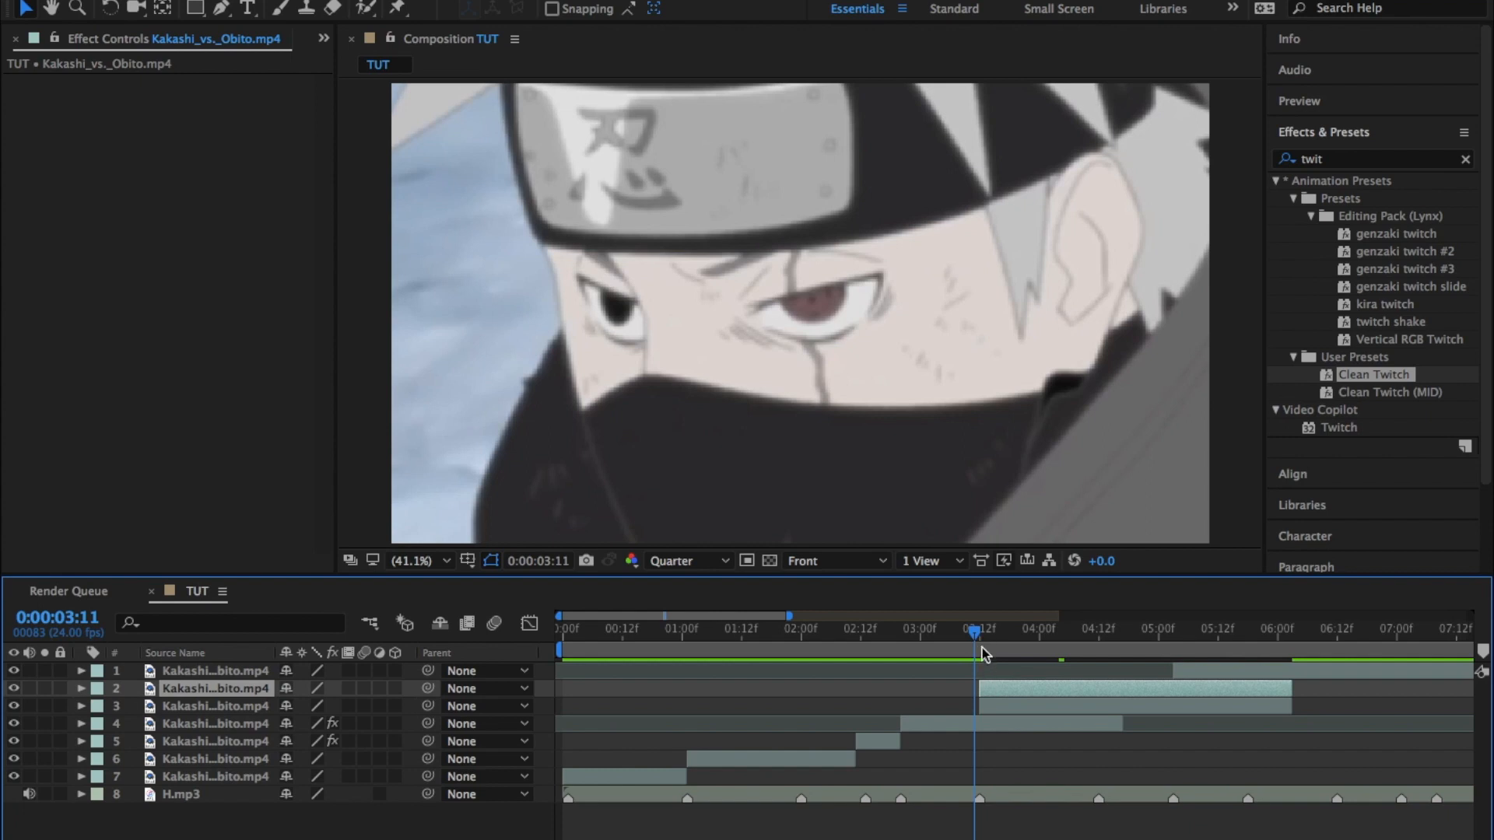
drag(976, 638, 982, 640)
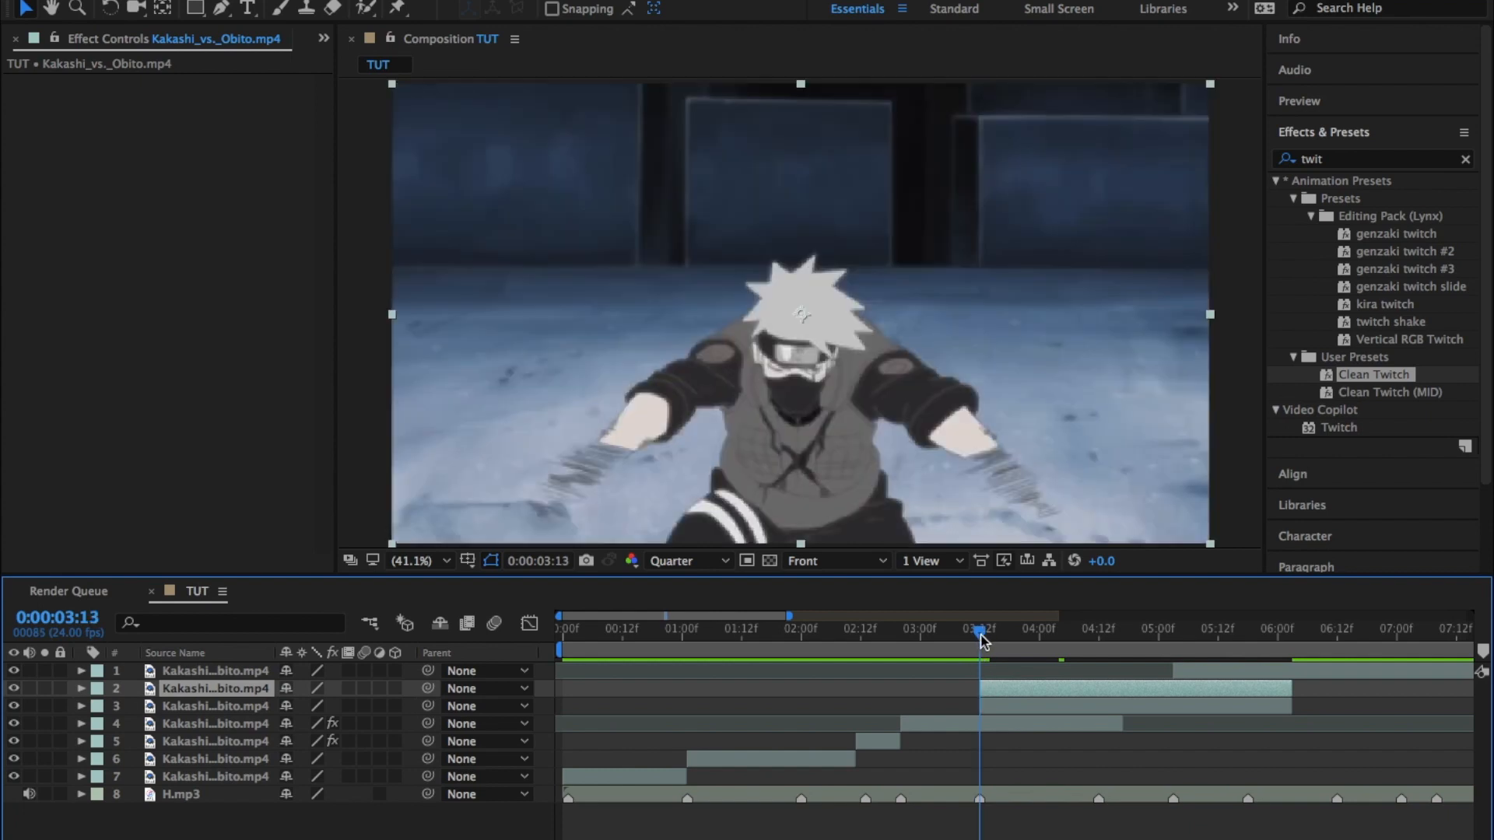
key(s)
drag(311, 705, 345, 710)
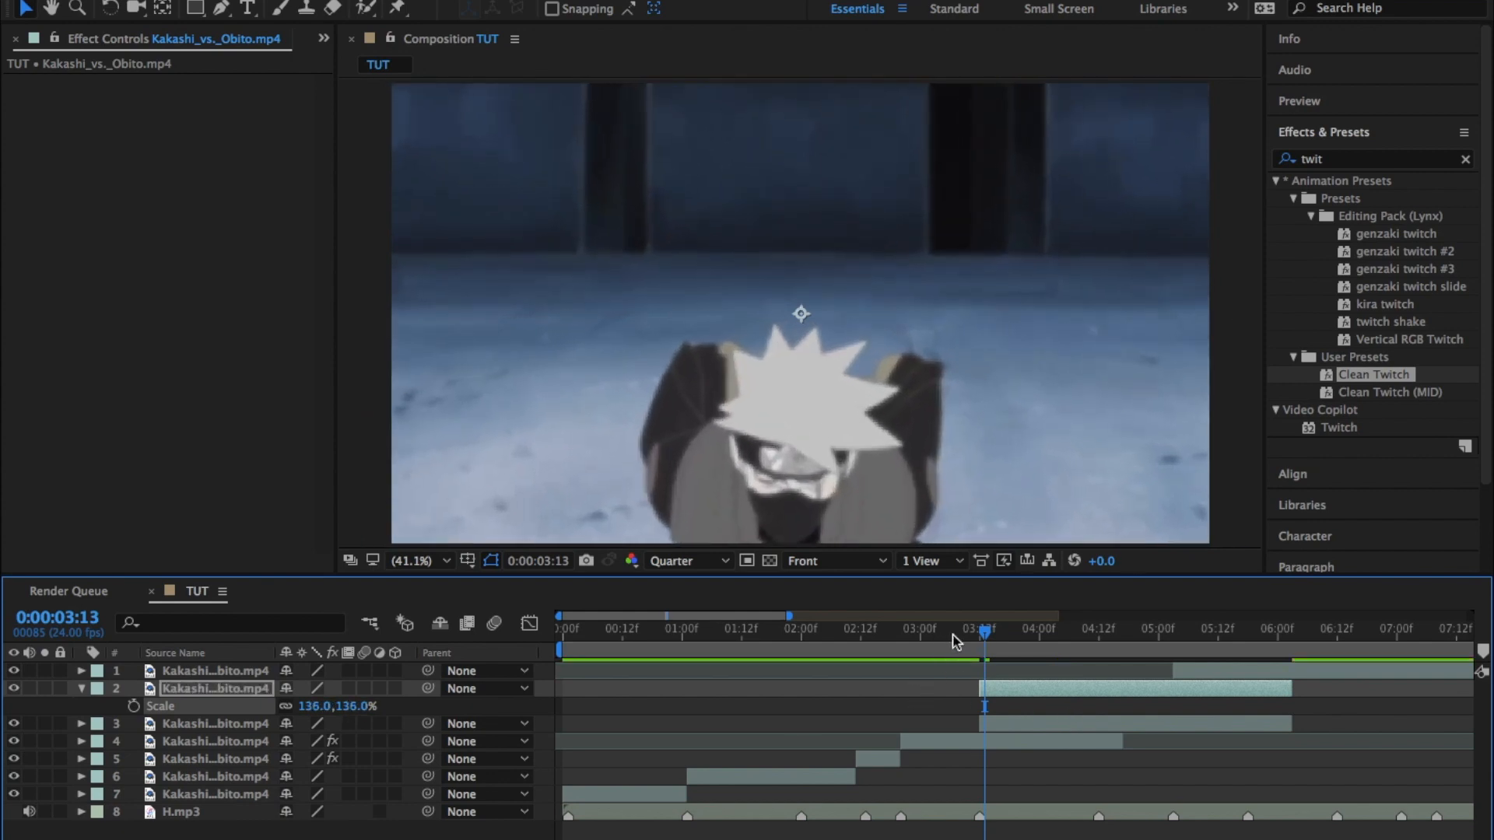
click(979, 633)
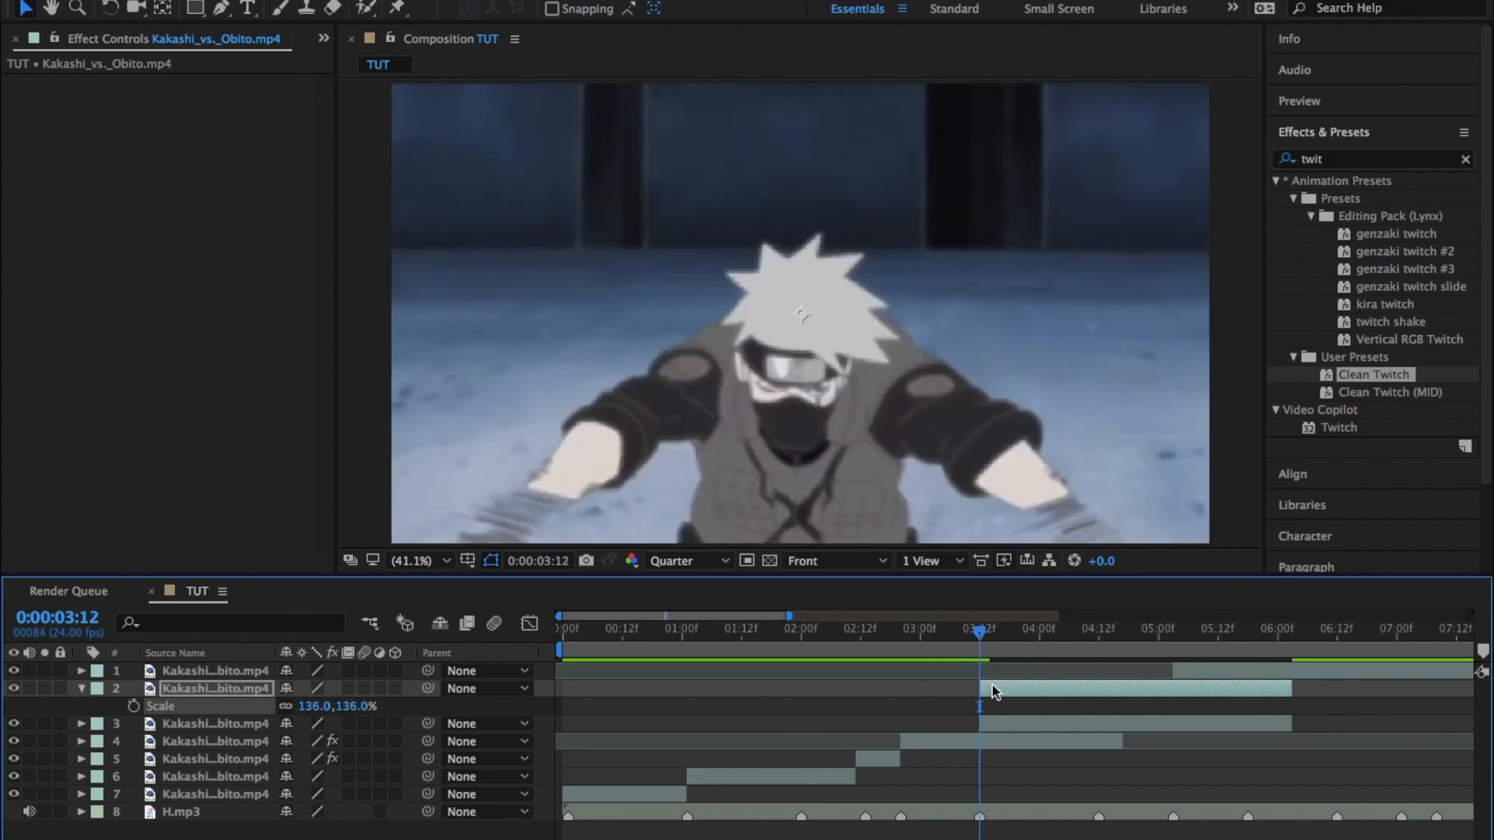
Add a 0% Opacity keyframe to the layer 2 clip at 0:00:03:12 and play back briefly.
key(t)
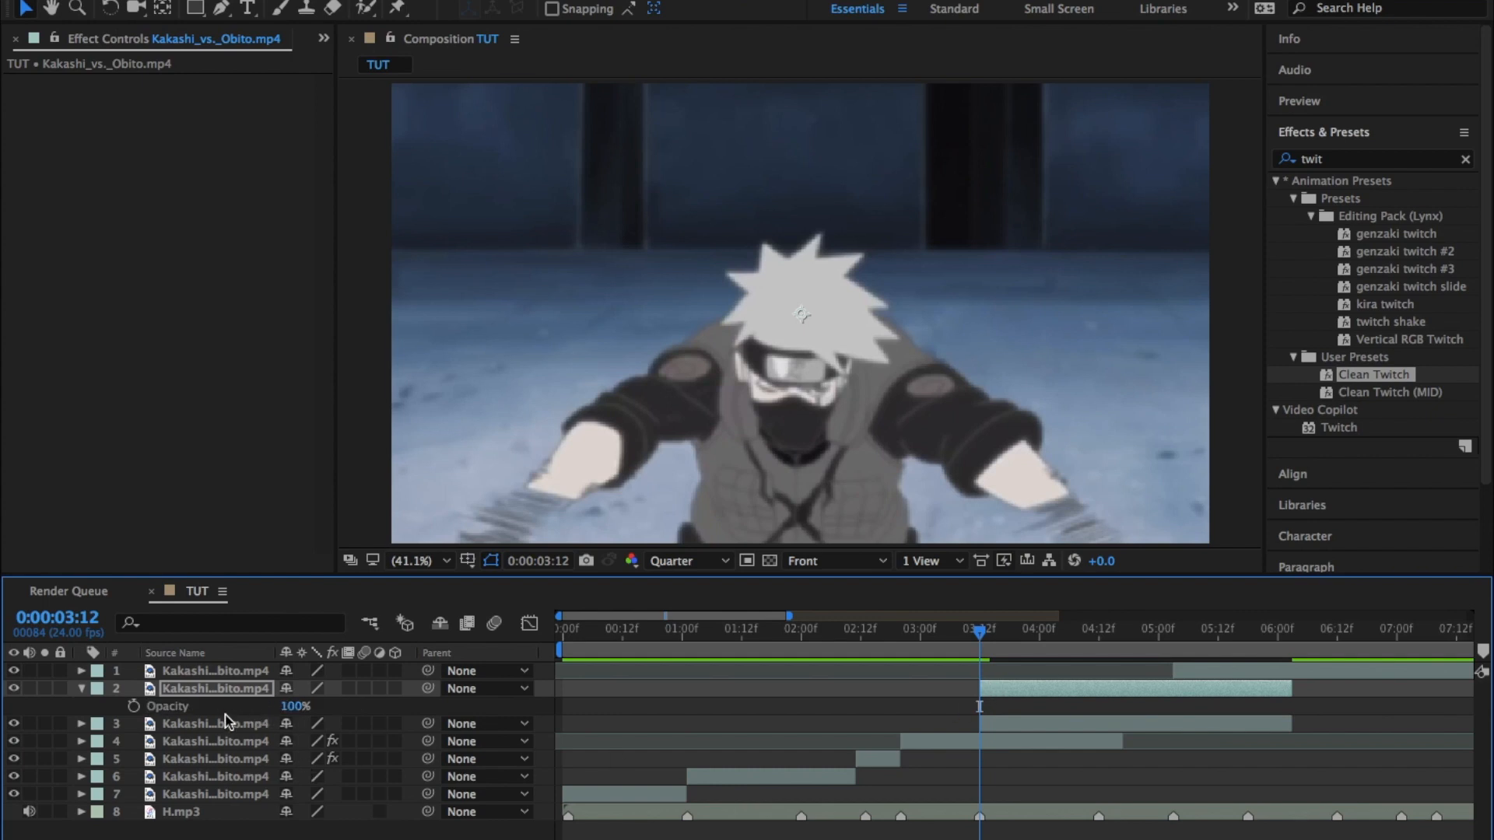
drag(278, 708, 156, 719)
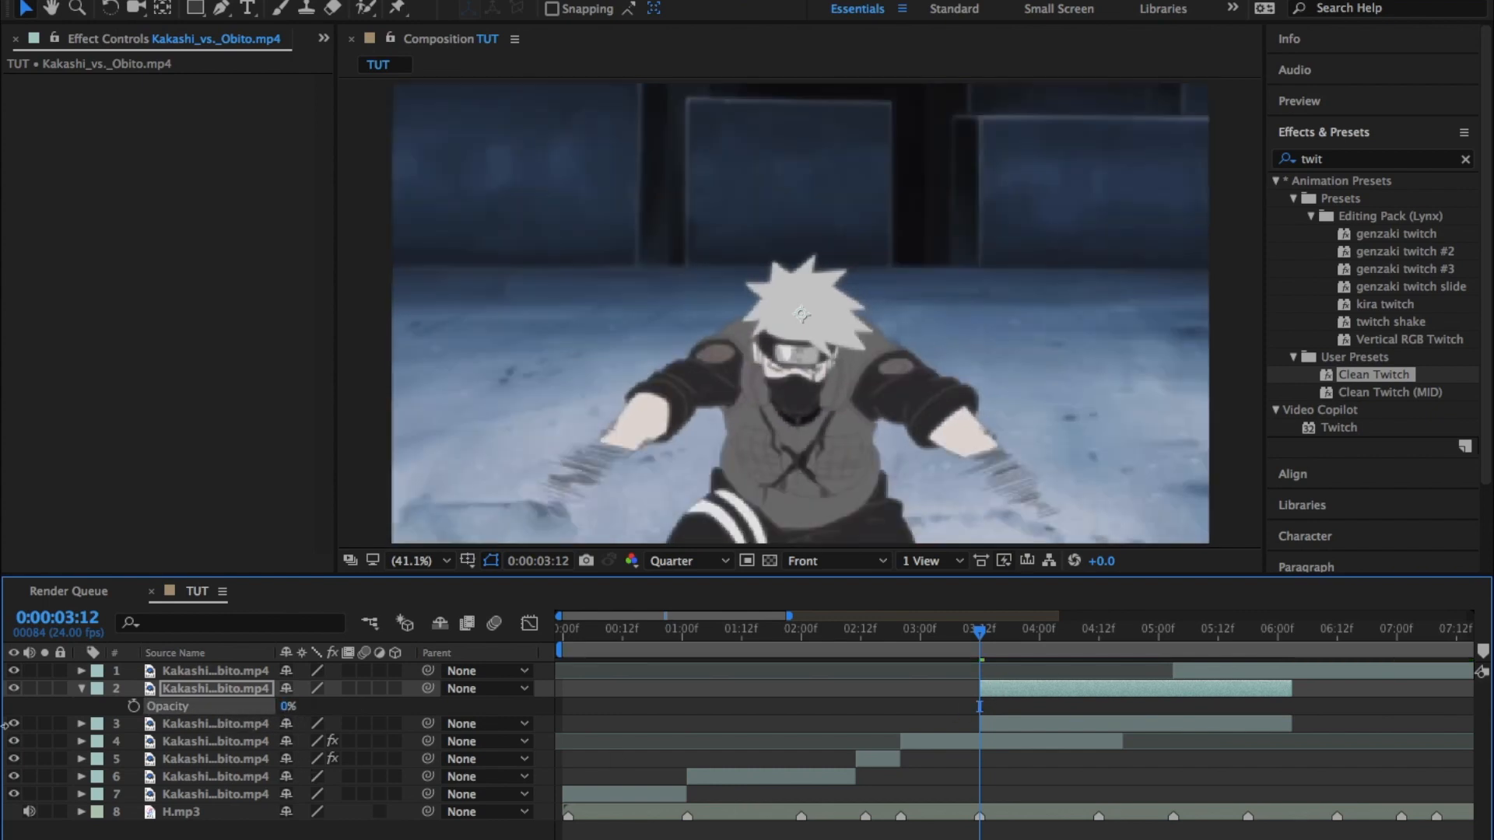
click(133, 705)
key(space)
key(space)
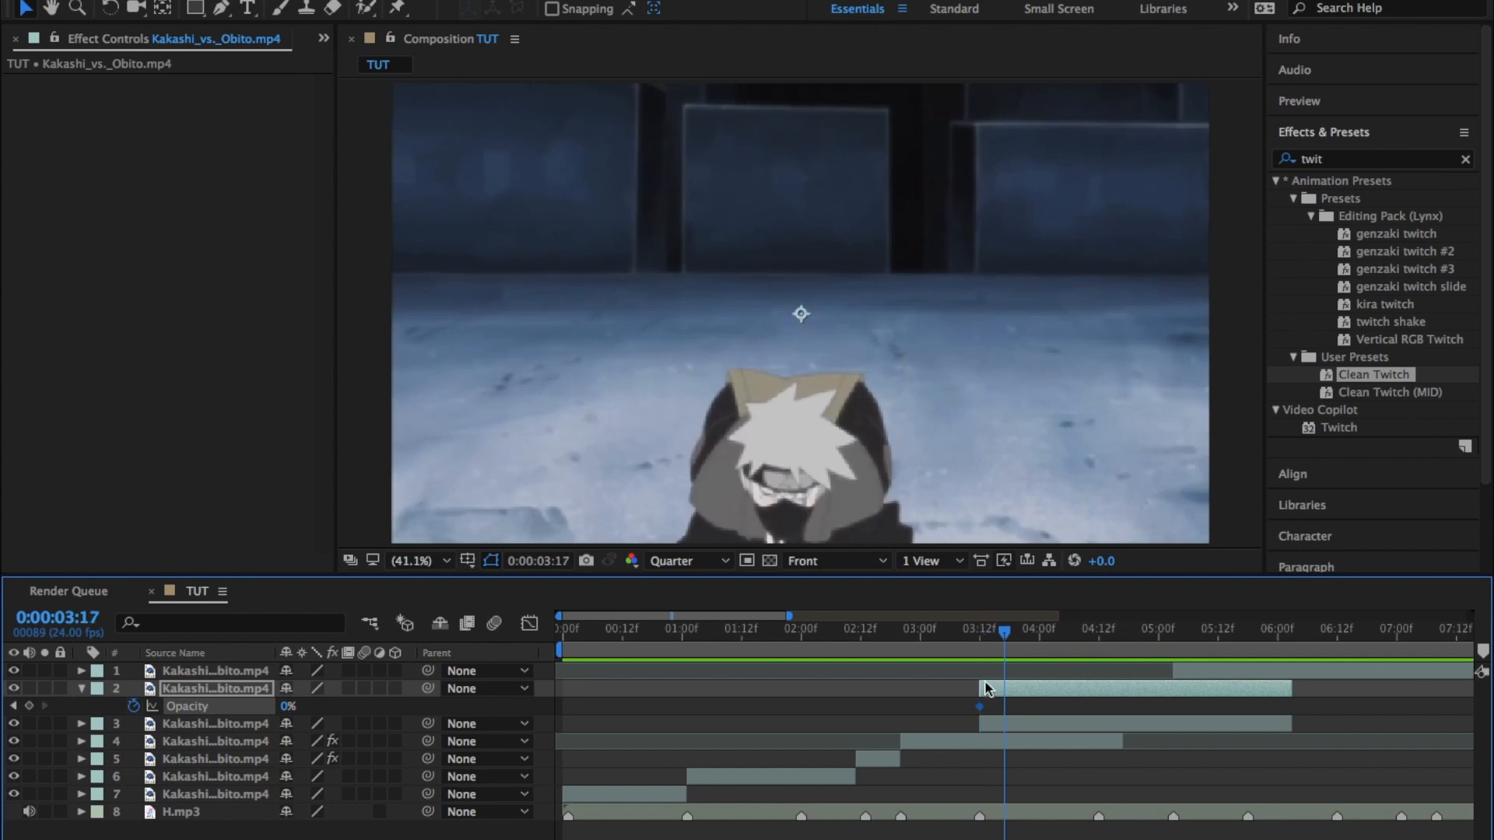
Add an 80% Opacity keyframe to the layer 2 clip at 0:00:03:13.
click(993, 693)
click(985, 641)
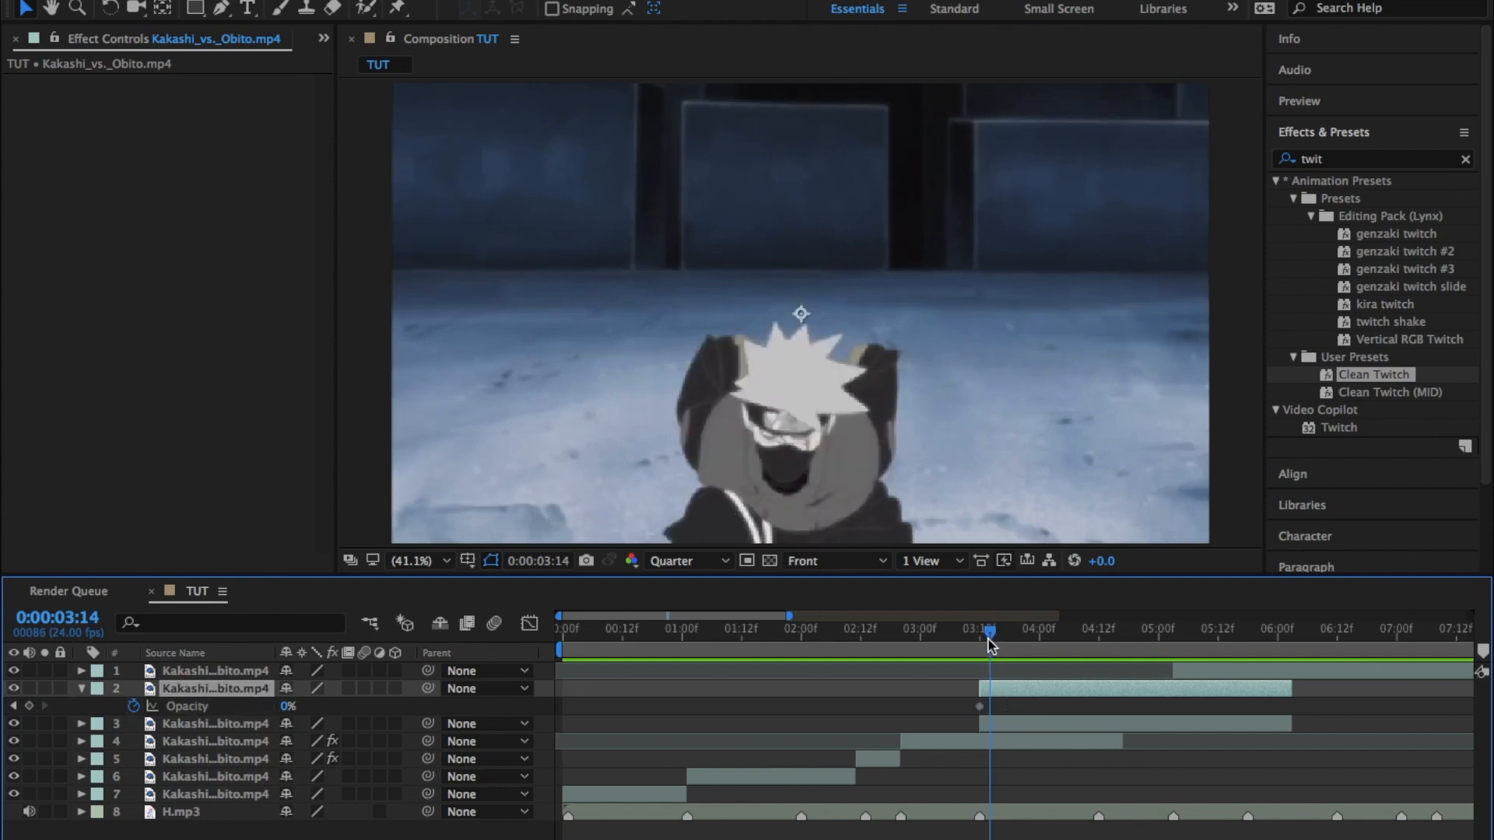
click(287, 707)
text(80)
key(Return)
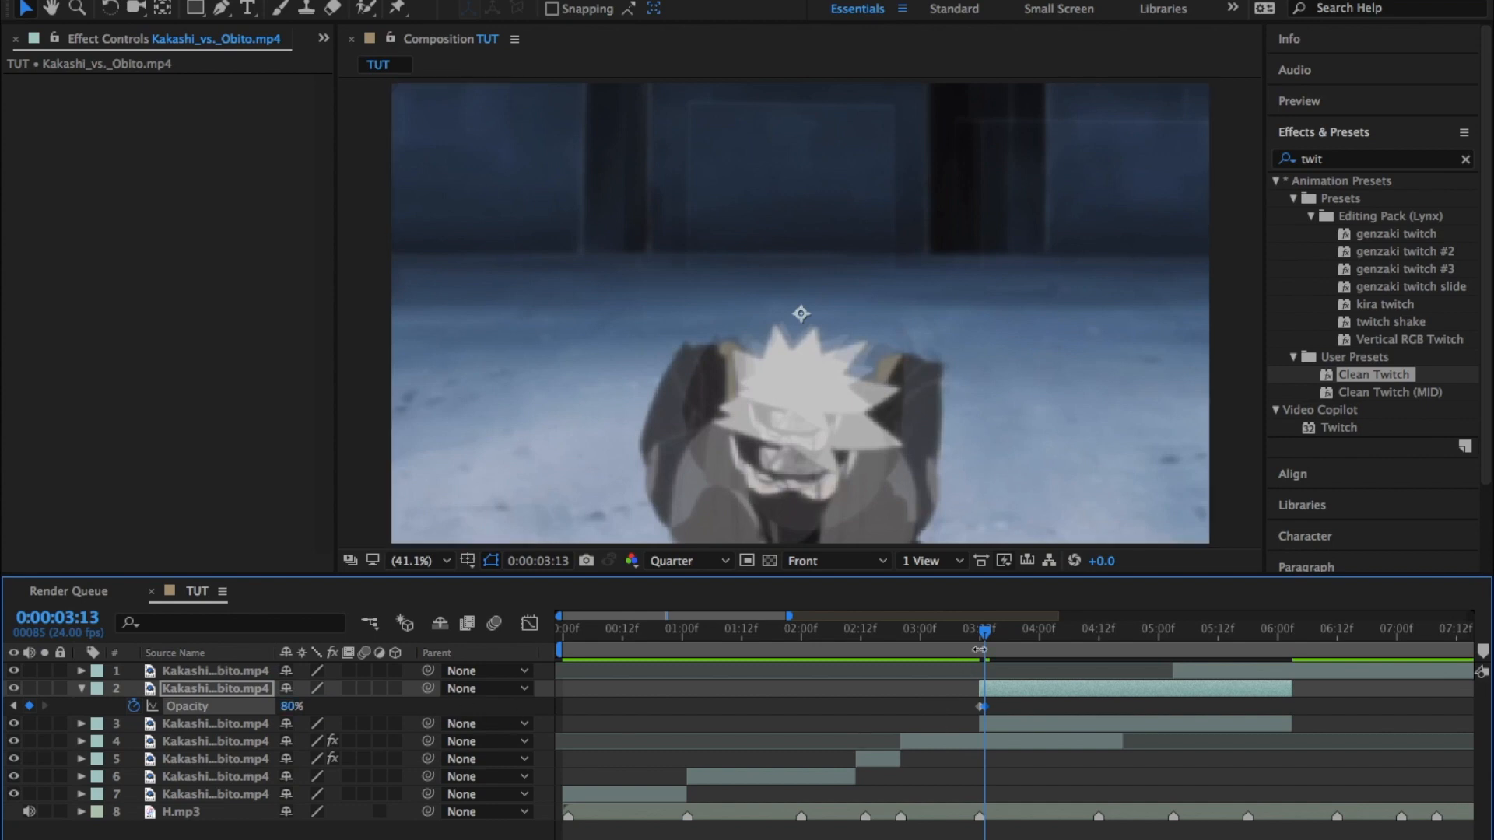
Add a 0% Opacity keyframe to the layer 2 clip at 0:00:04:11.
drag(1002, 639, 1094, 642)
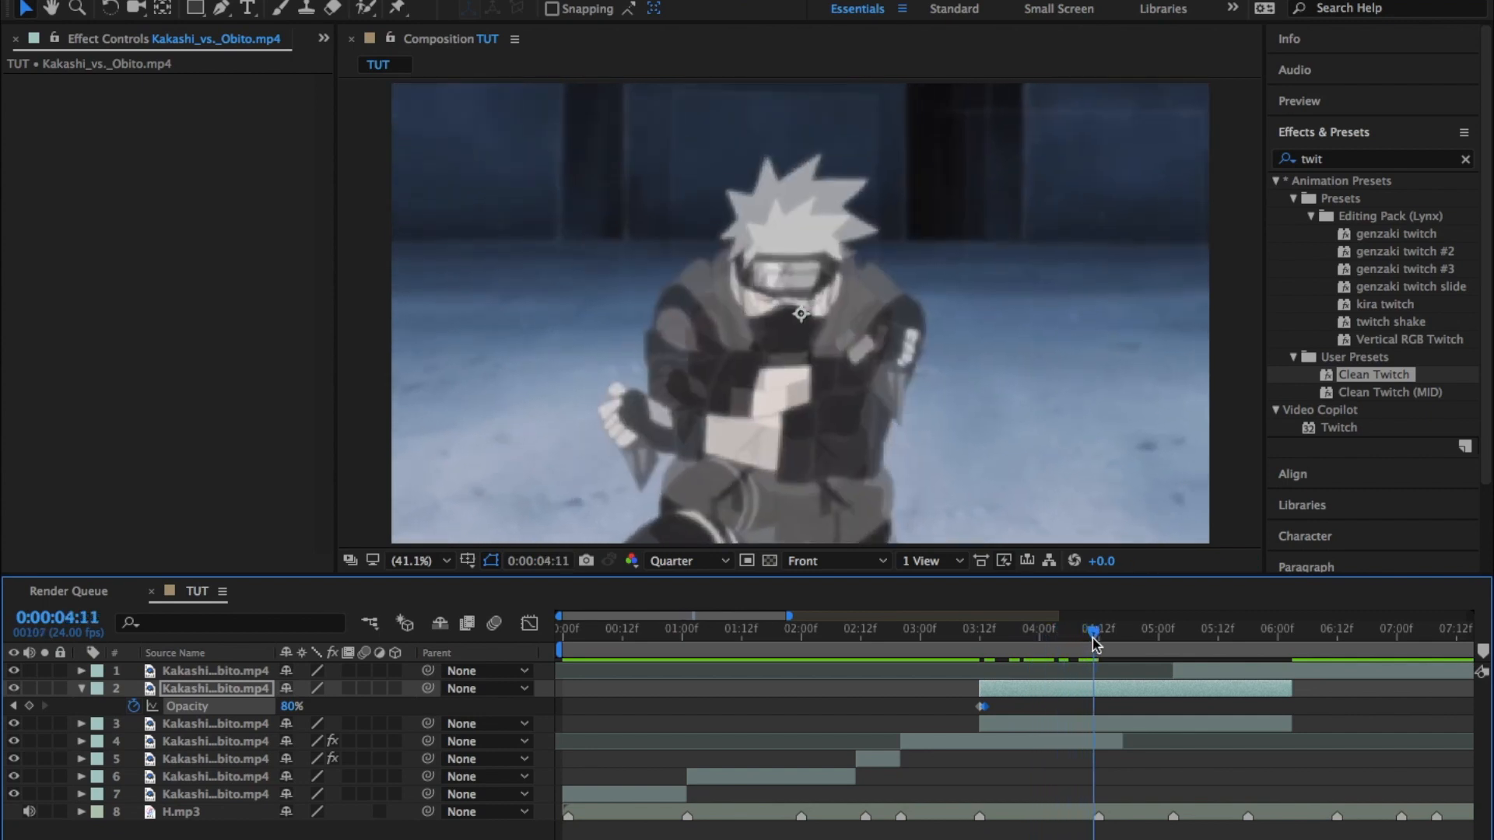
click(289, 704)
text(0)
key(Return)
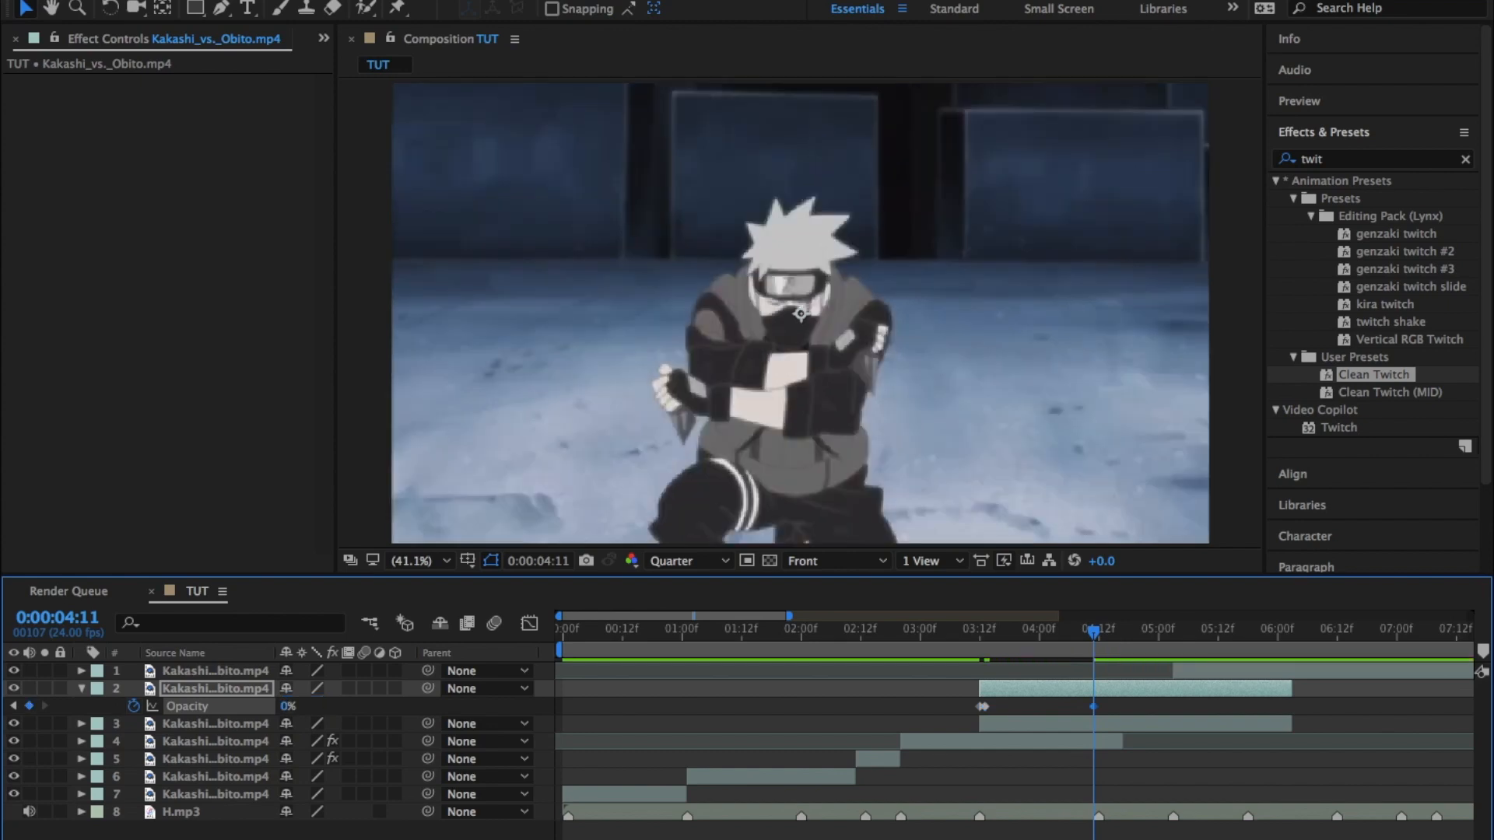
Easy-ease the layer 2 Opacity keyframes and reshape their curve for a sharp rise at 0:00:03:13 and a long, soft fade to 0:00:04:11.
drag(1126, 710, 867, 699)
key(F9)
click(529, 624)
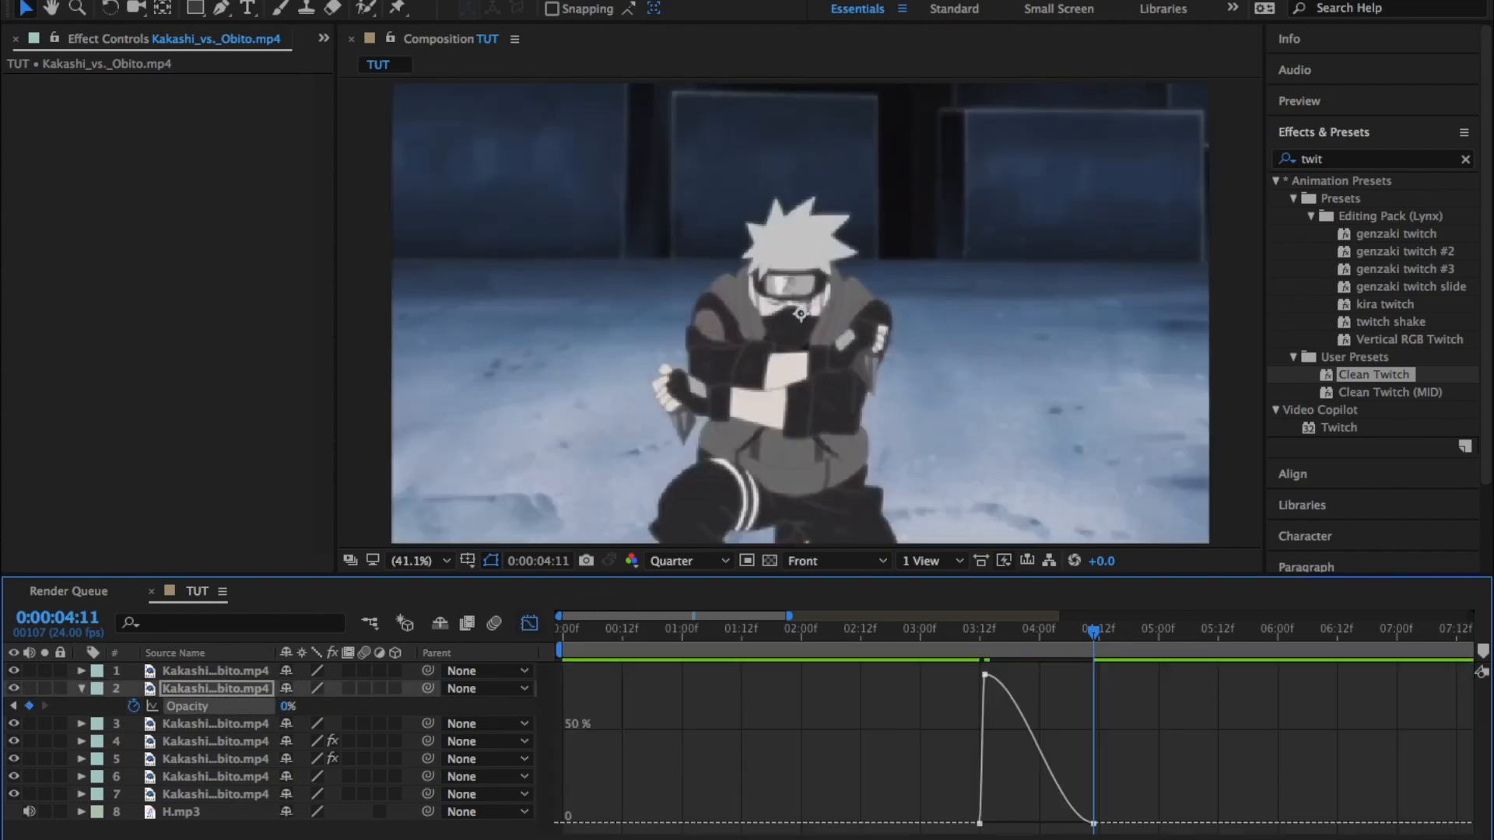
key(equal)
key(equal)
click(657, 675)
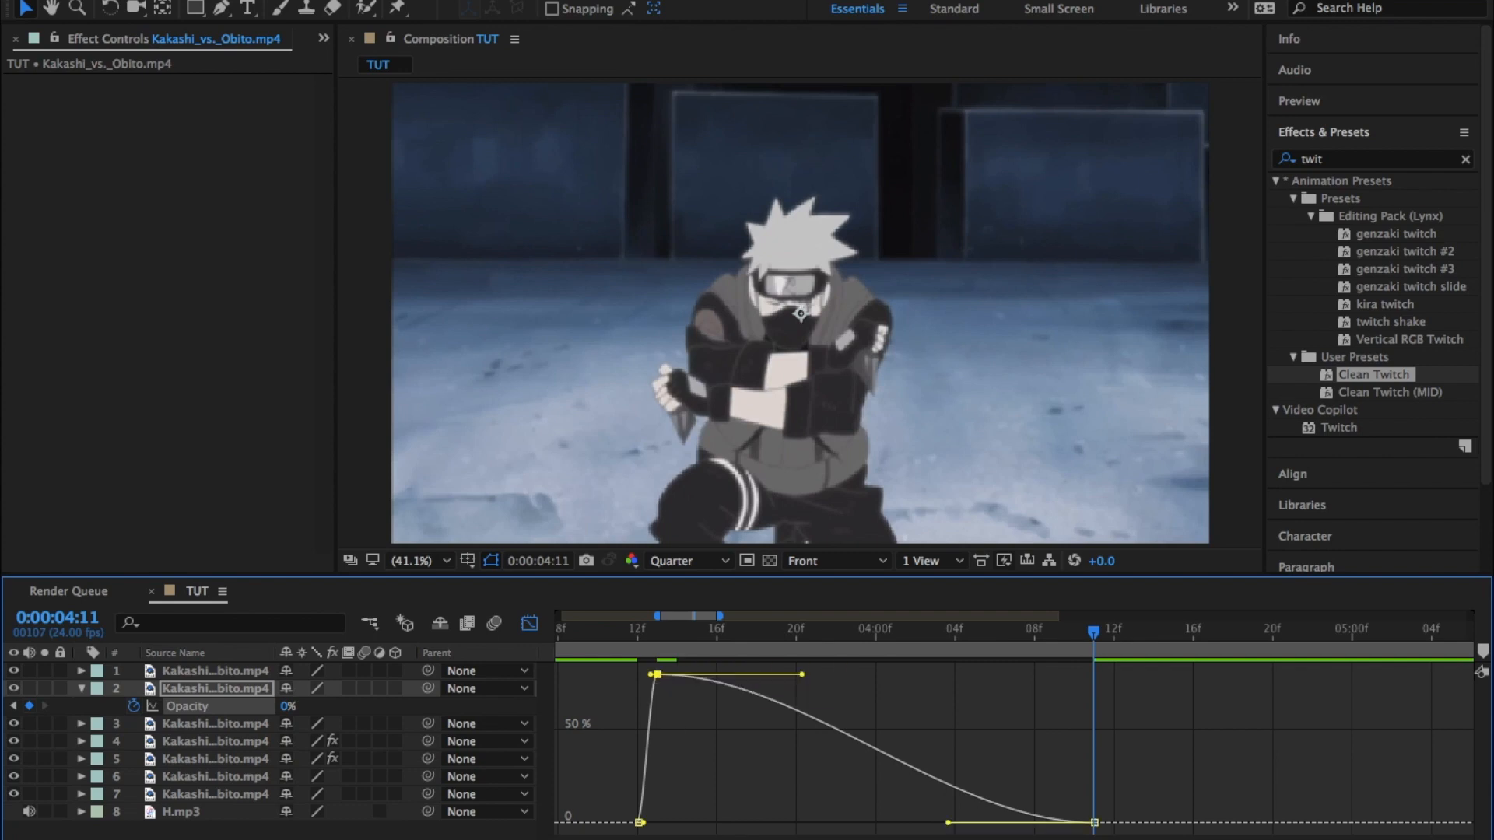
key(equal)
scroll(739, 771, left, 7)
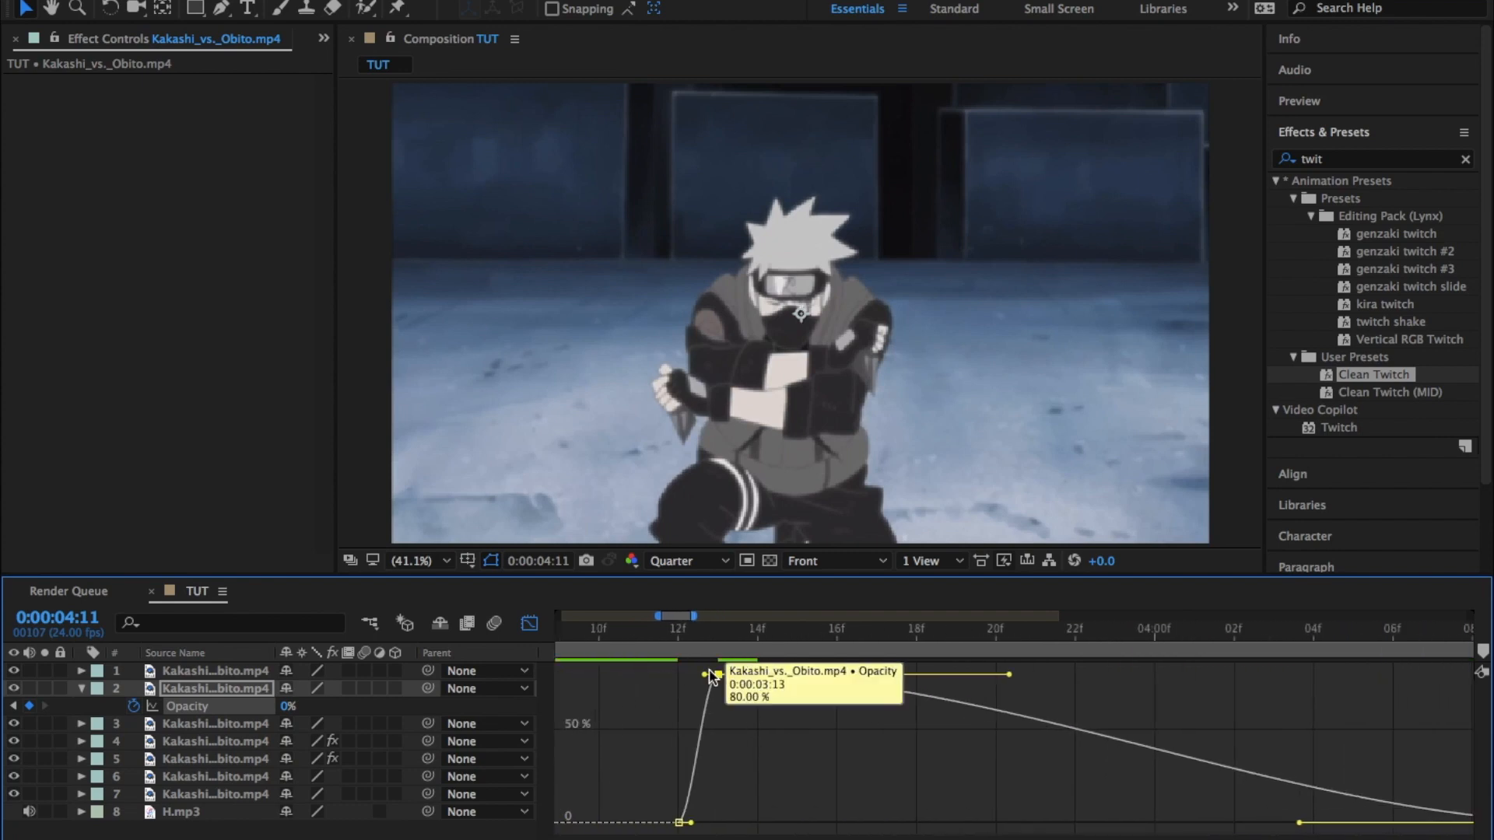
drag(706, 674, 709, 818)
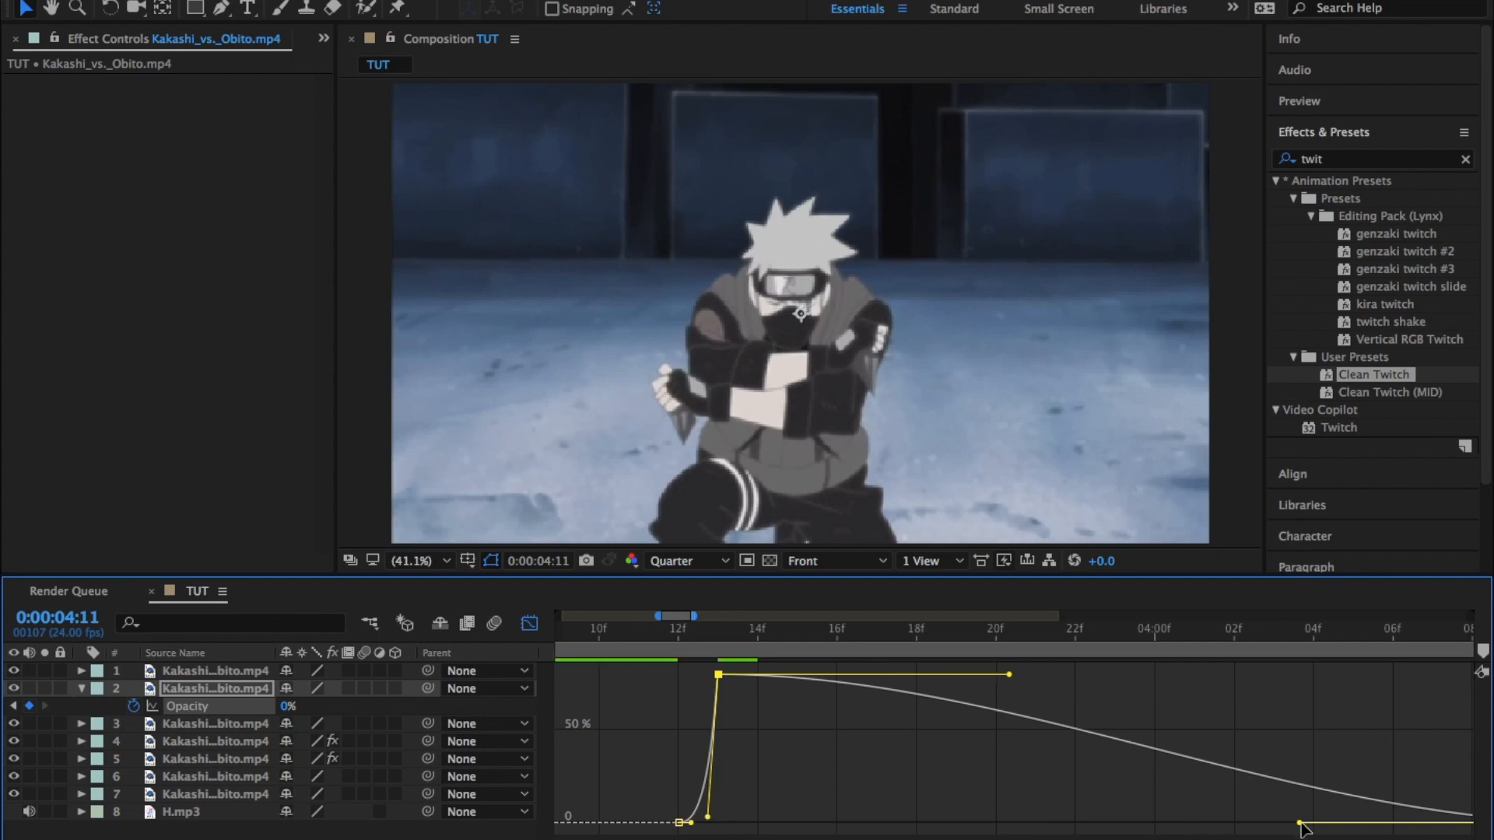
drag(1300, 823, 856, 822)
scroll(972, 723, left, 1)
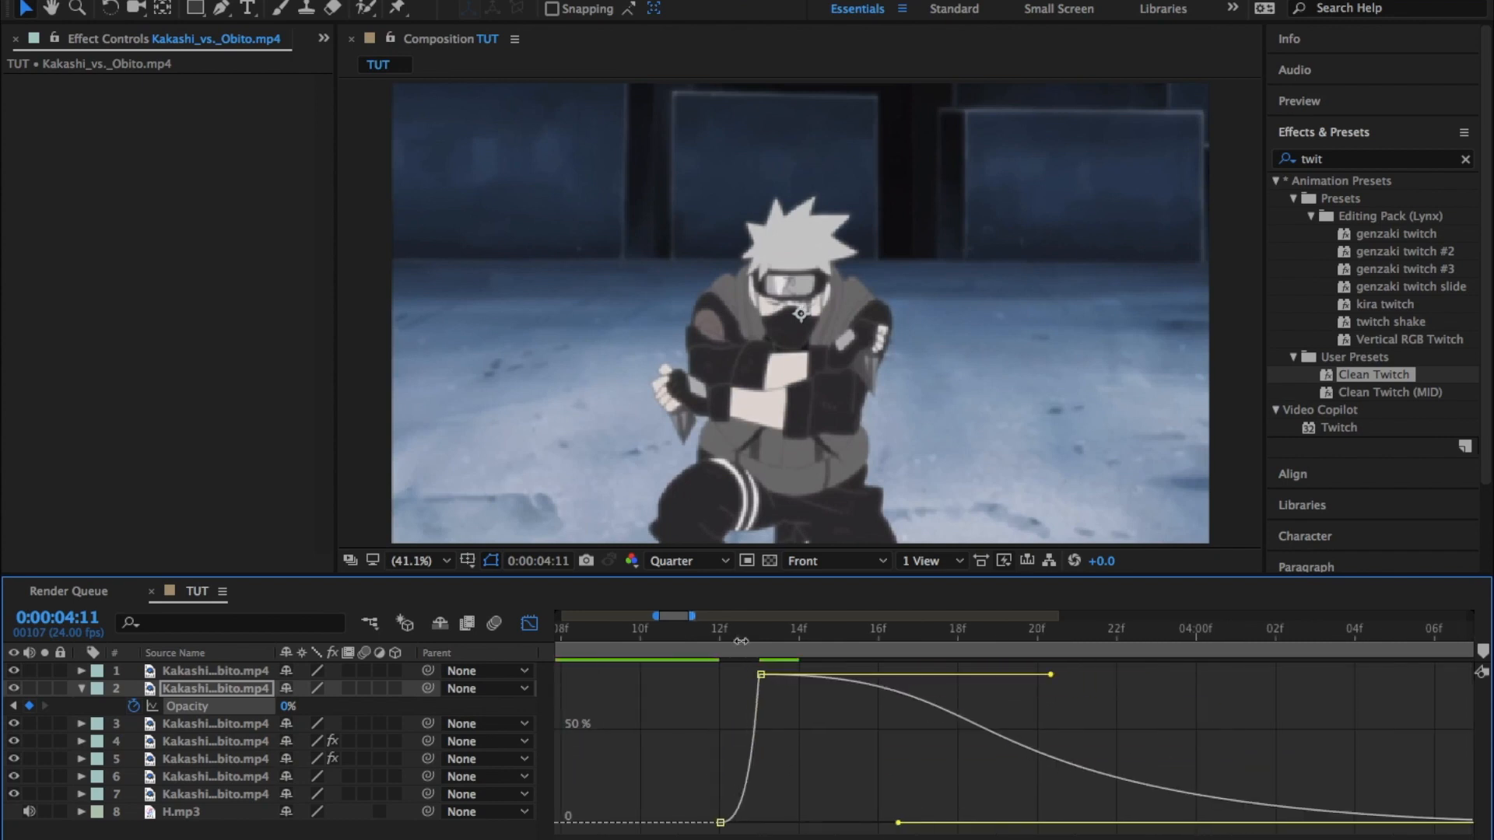
Play back the opacity fade from 0:00:03:11 and return to the layer bar view.
click(692, 637)
key(space)
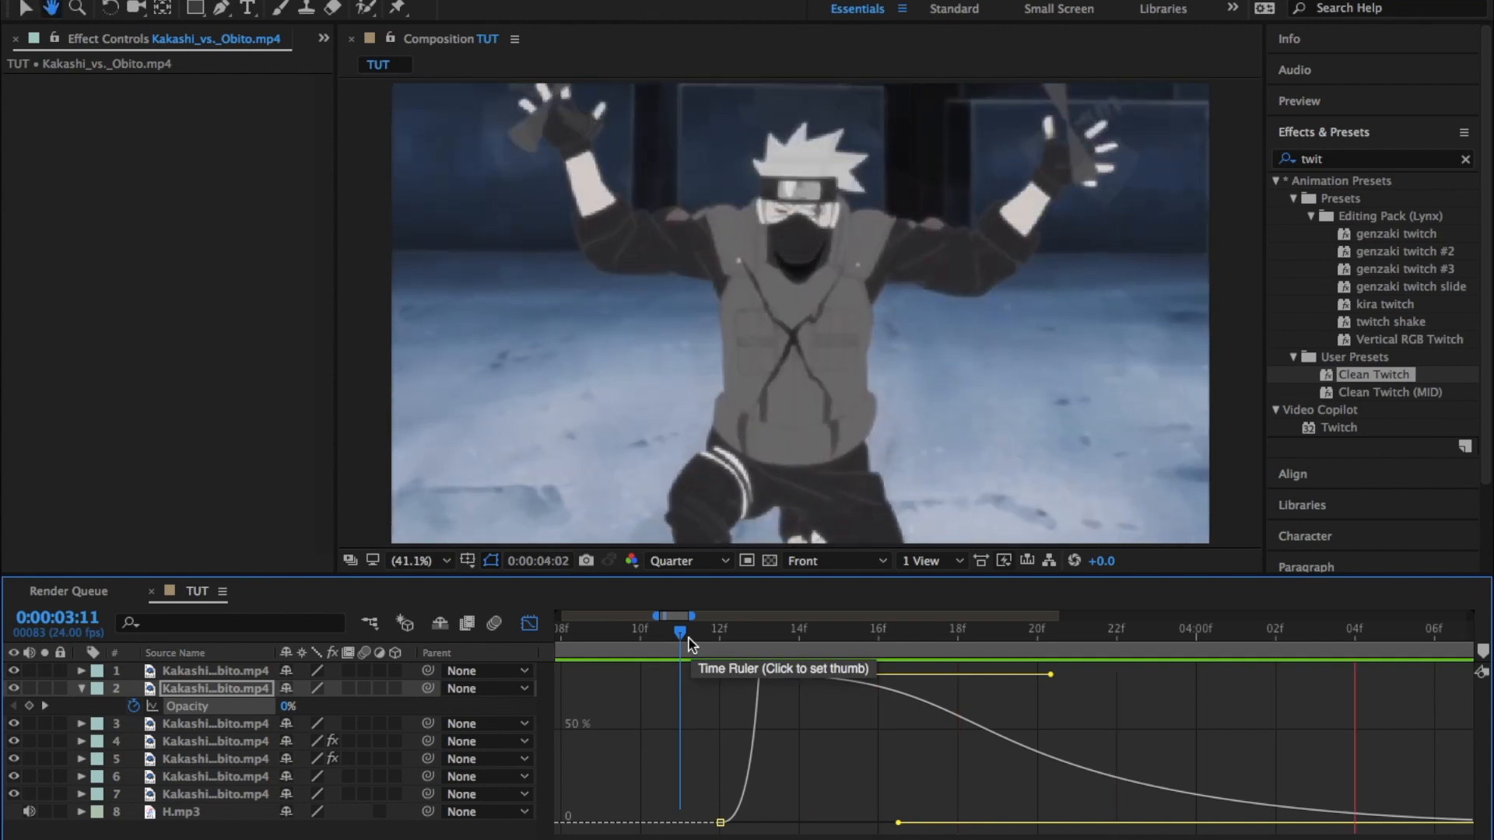
click(529, 623)
key(minus)
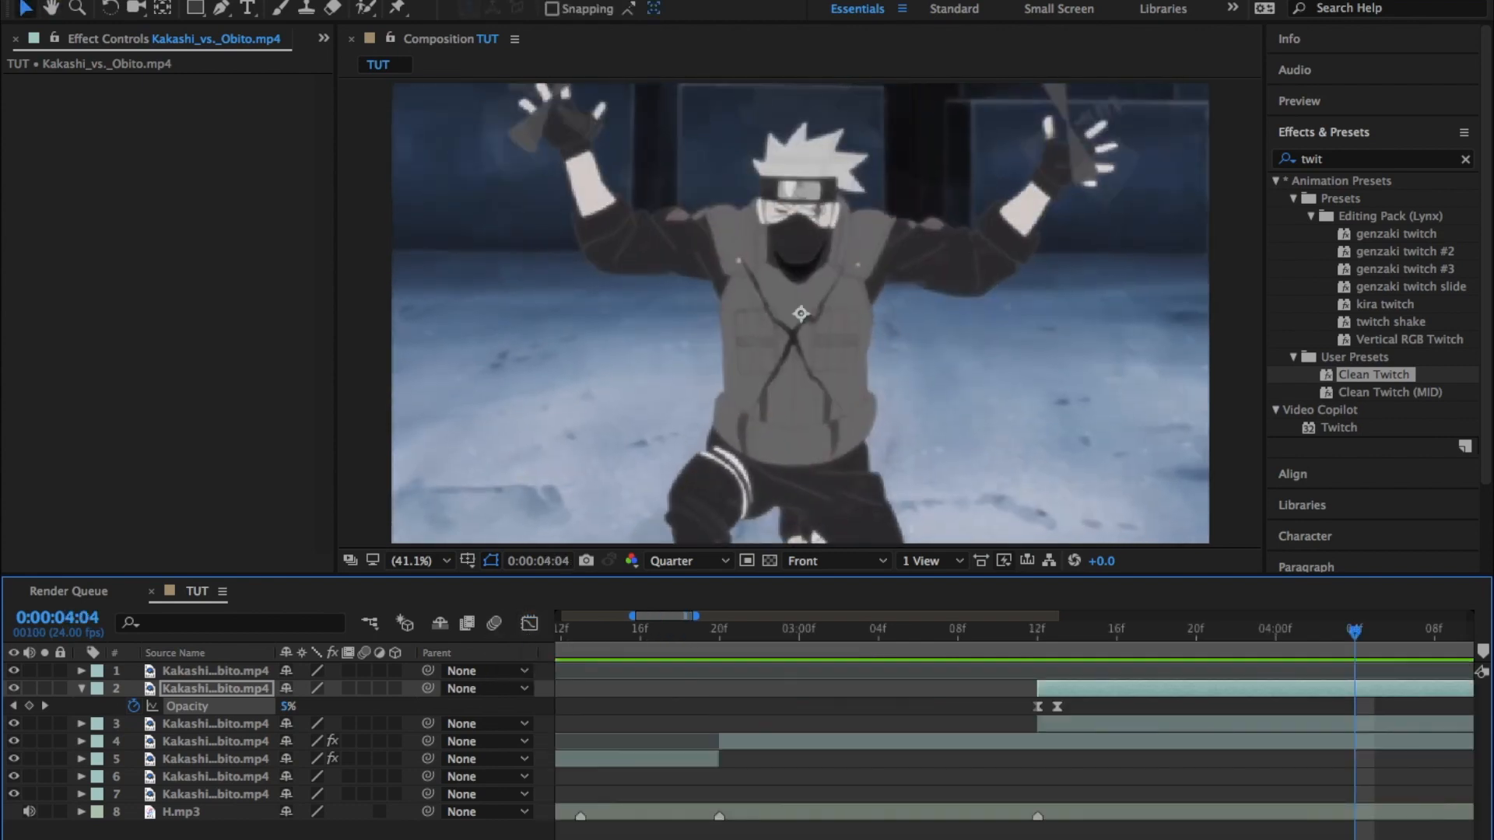
scroll(1029, 739, right, 2)
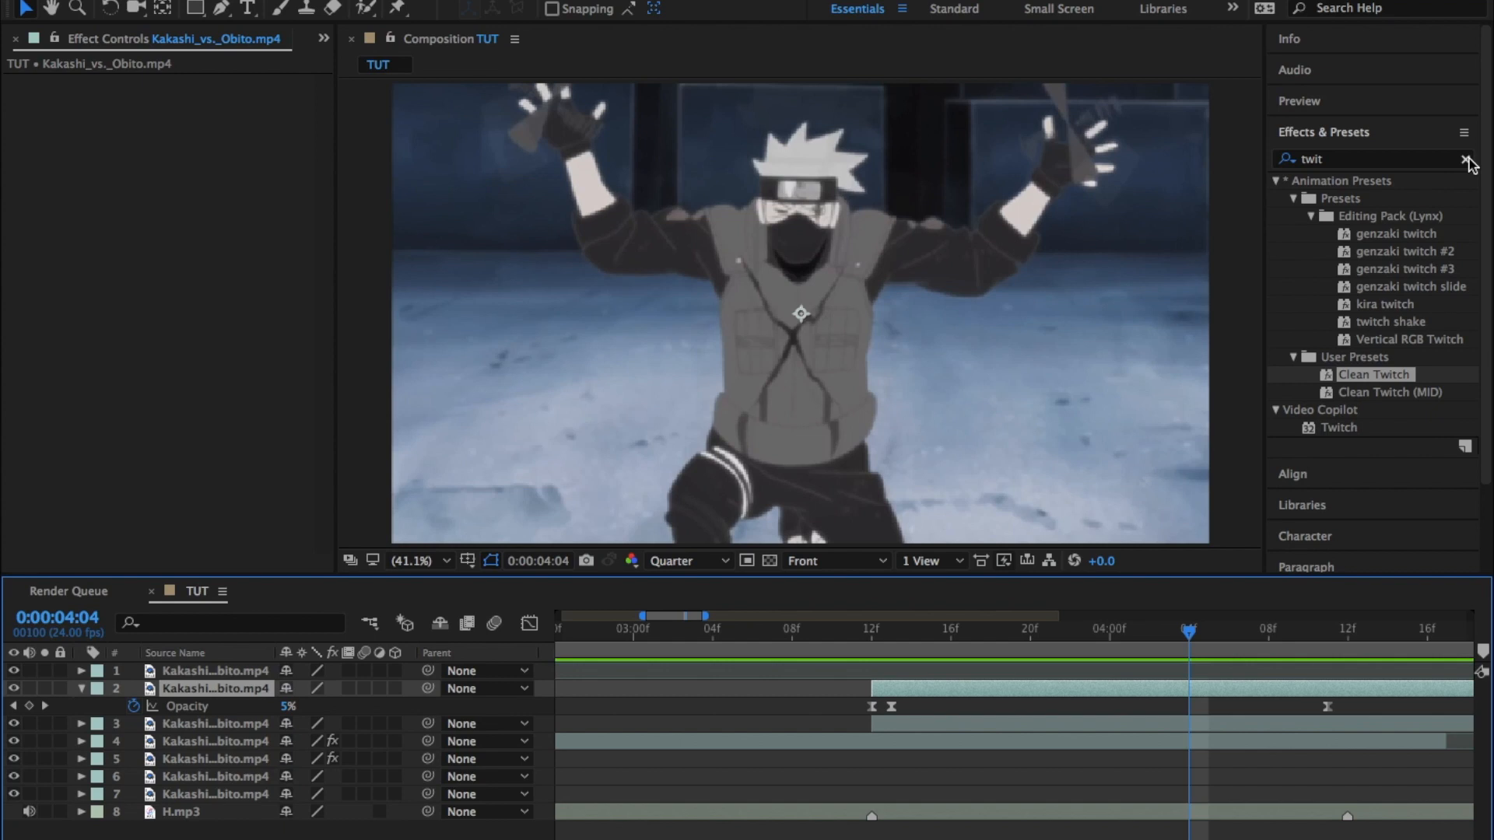
Set the layer 2 clip's Scale to 100% at 0:00:03:12 and keyframe it.
key(s)
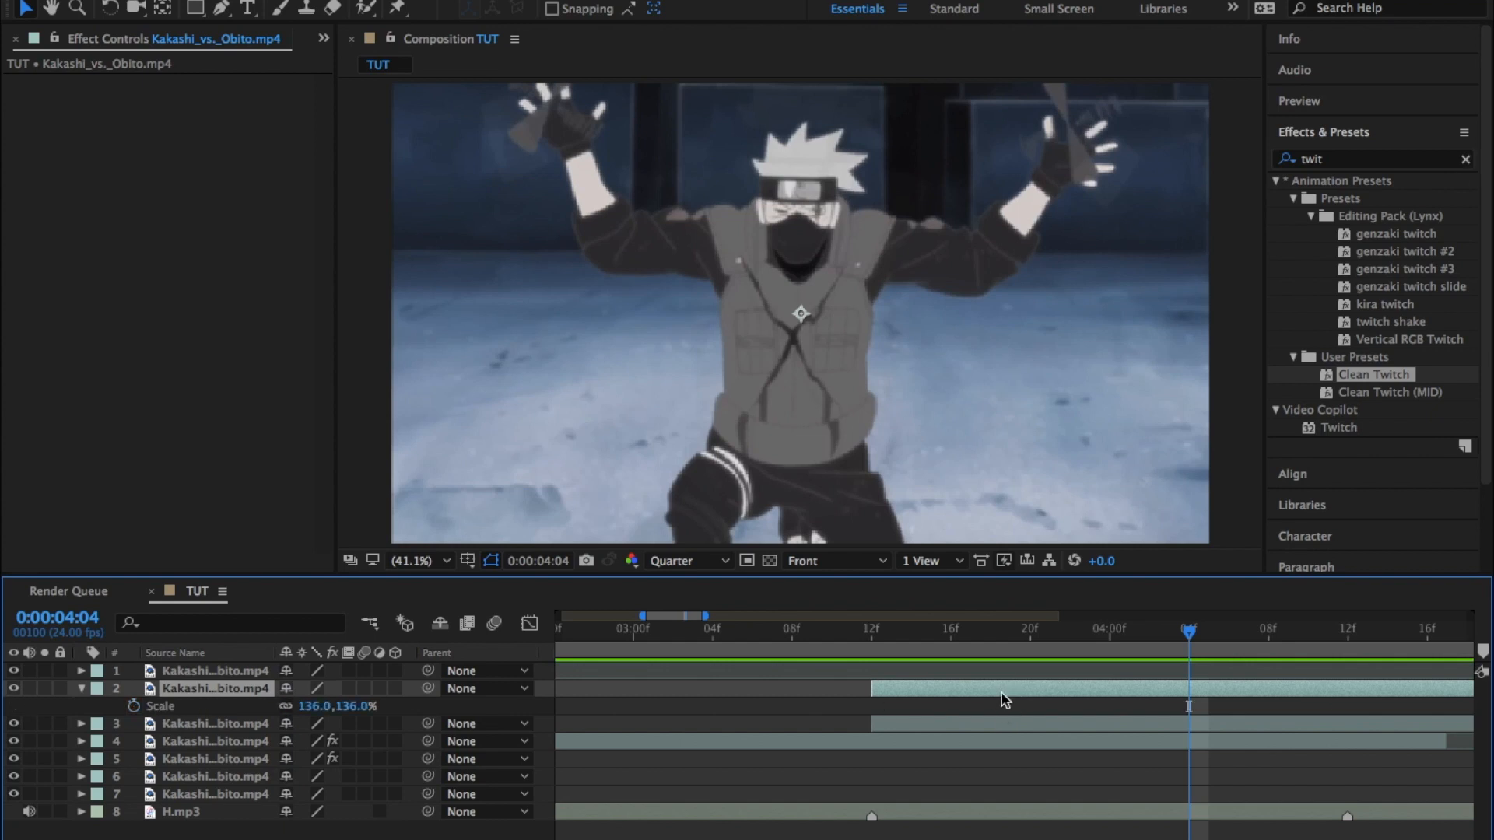
click(870, 629)
click(315, 705)
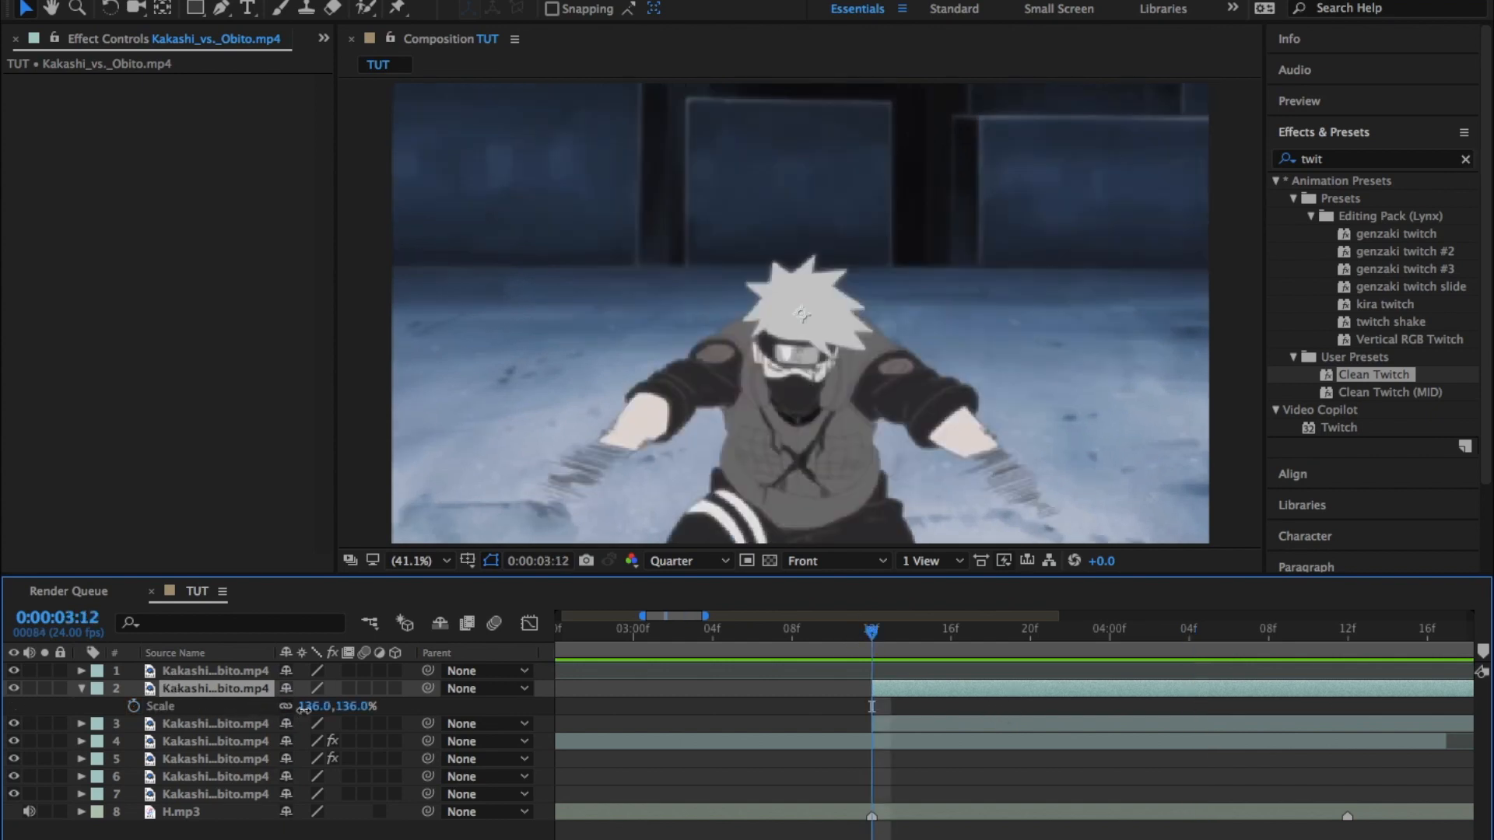
text(100)
key(Return)
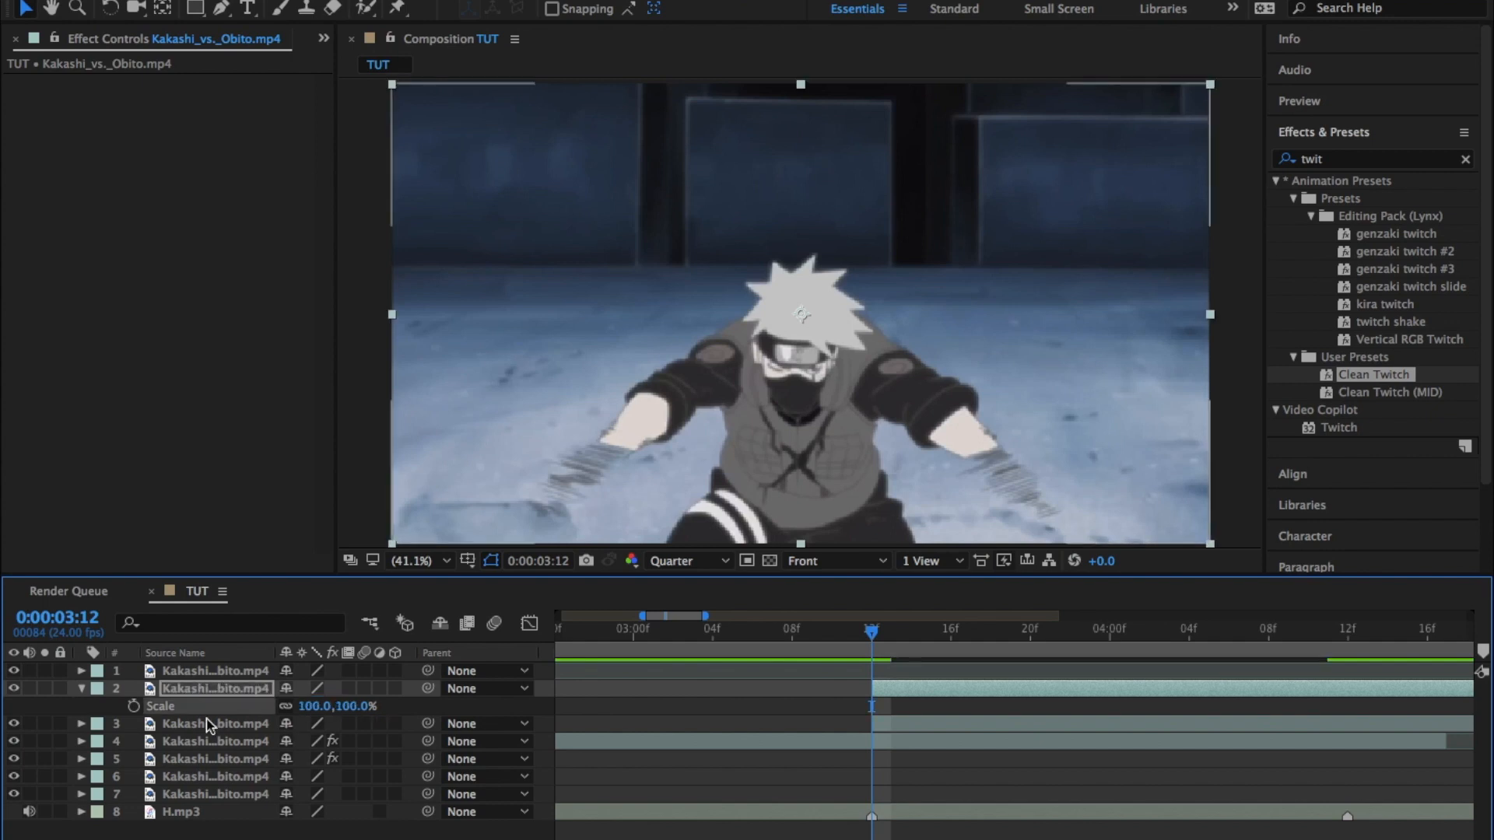
click(133, 705)
key(minus)
key(minus)
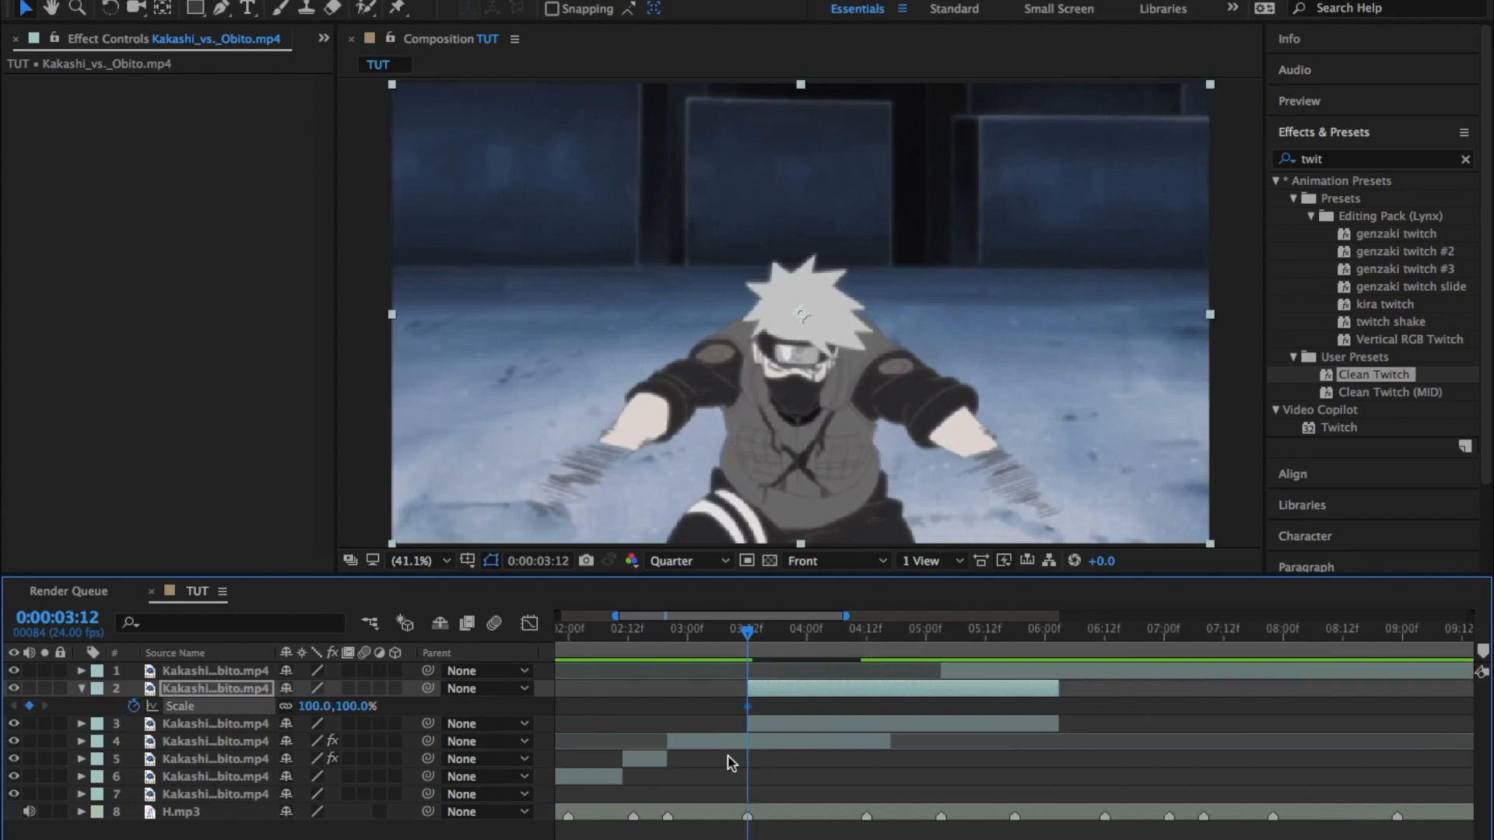
Add a 300% Scale keyframe to the layer 2 clip at 0:00:04:11.
drag(706, 636, 824, 641)
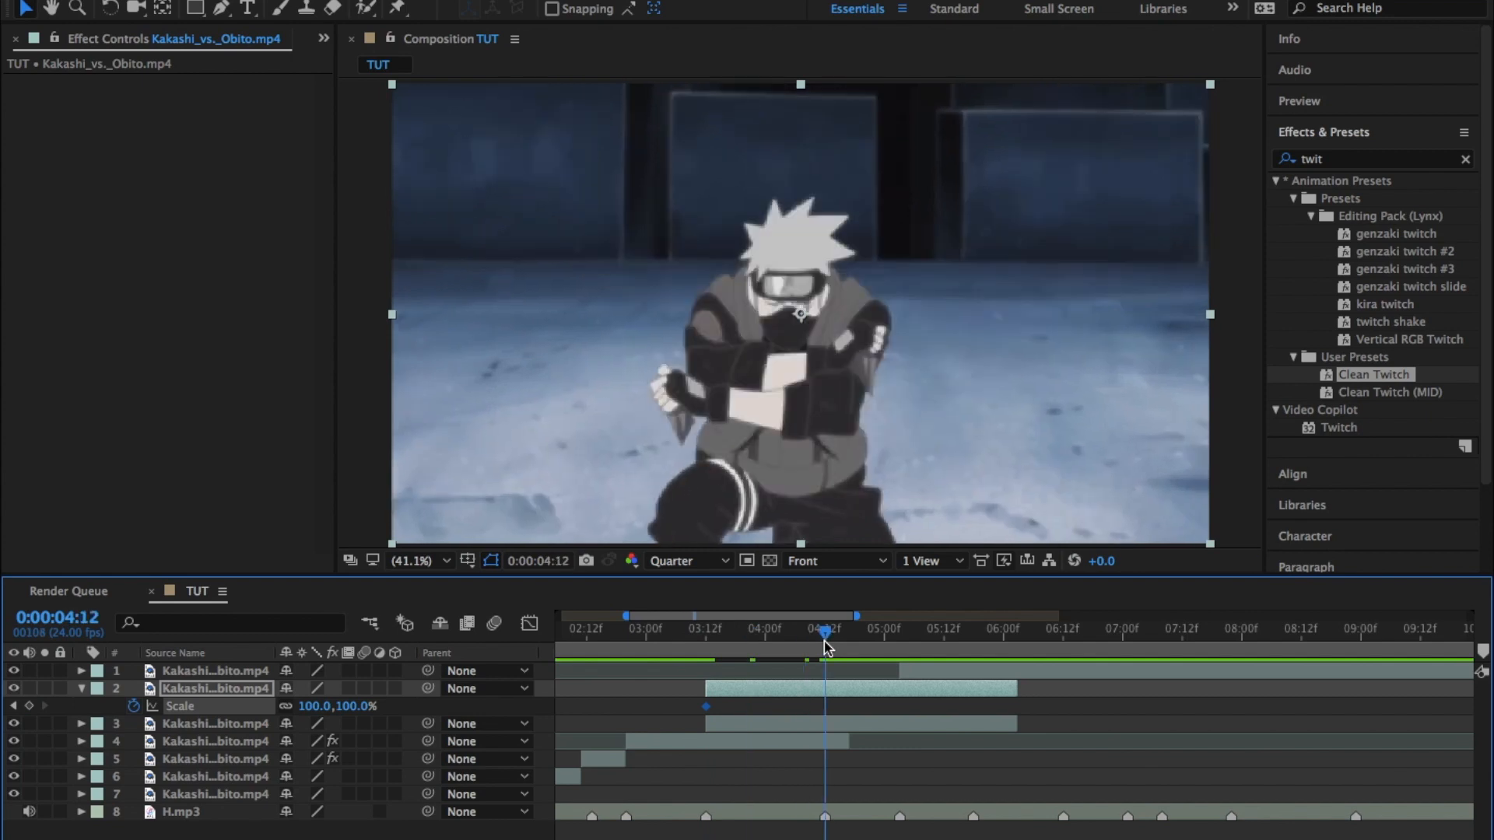
click(316, 707)
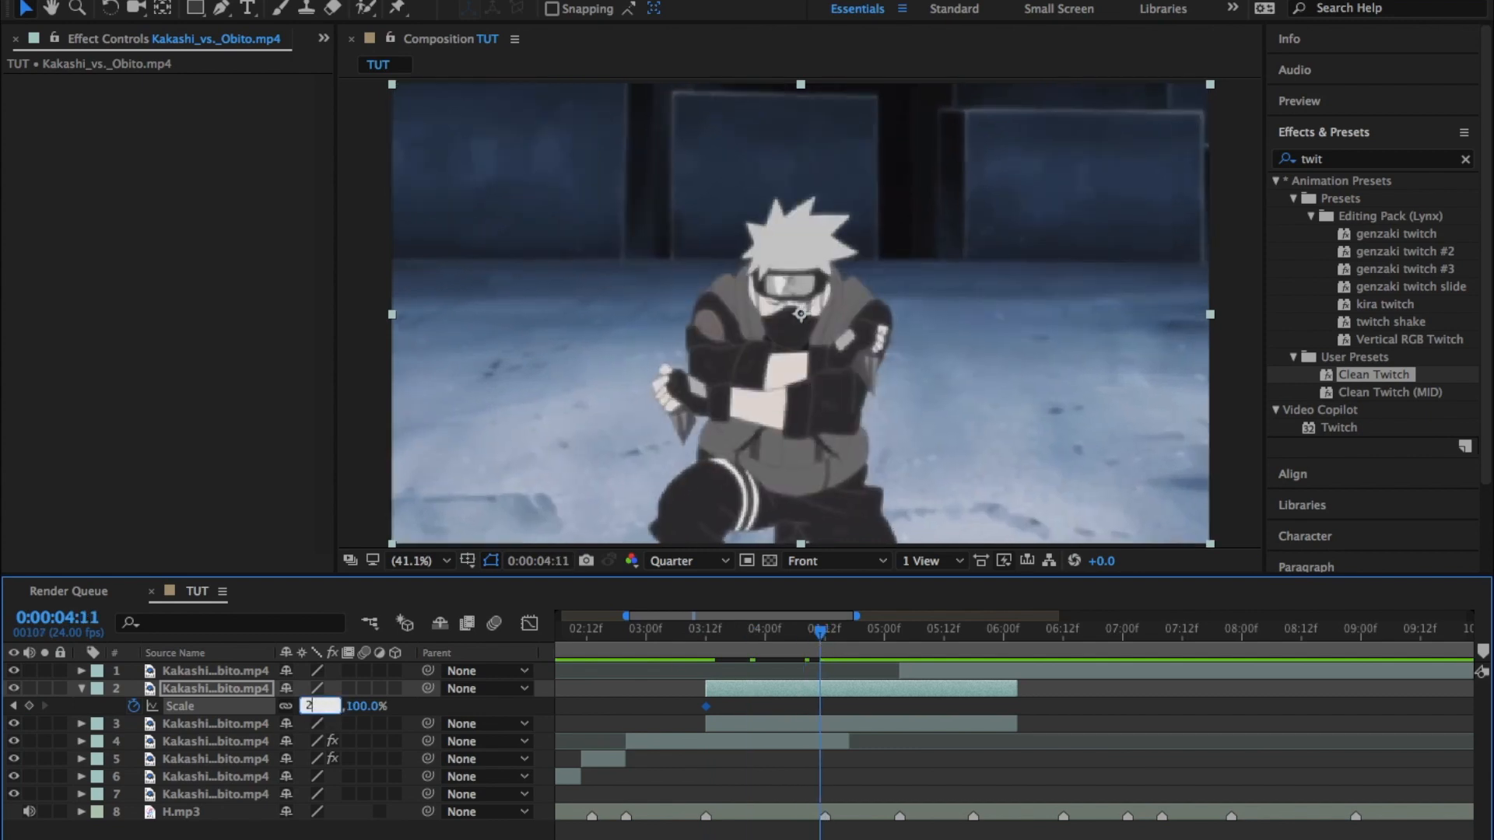
text(300)
key(Return)
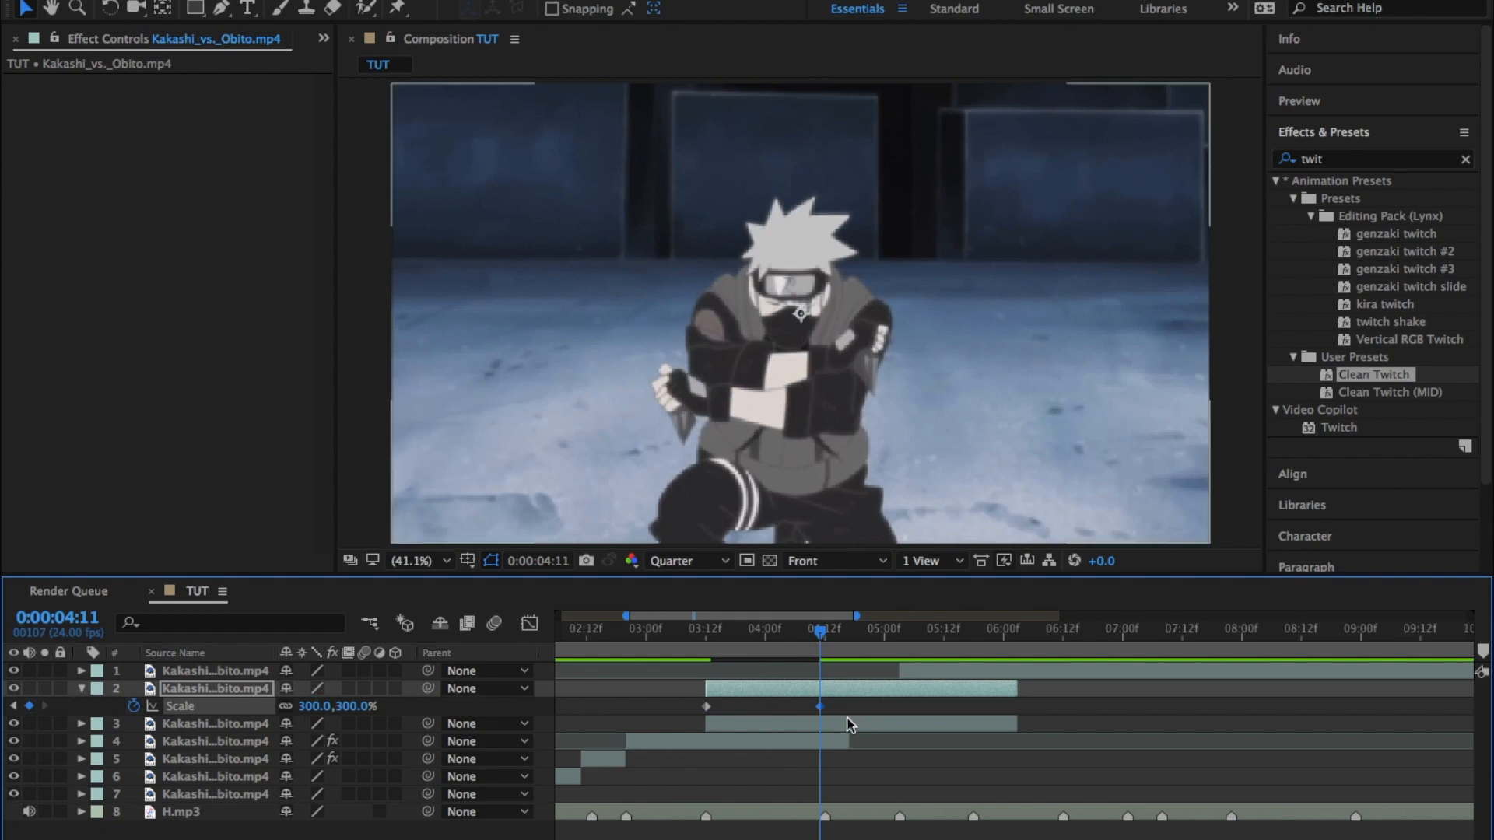
Easy-ease both layer 2 Scale keyframes, steepen the curve's start for a fast zoom, and play it back.
click(845, 719)
drag(849, 706, 665, 704)
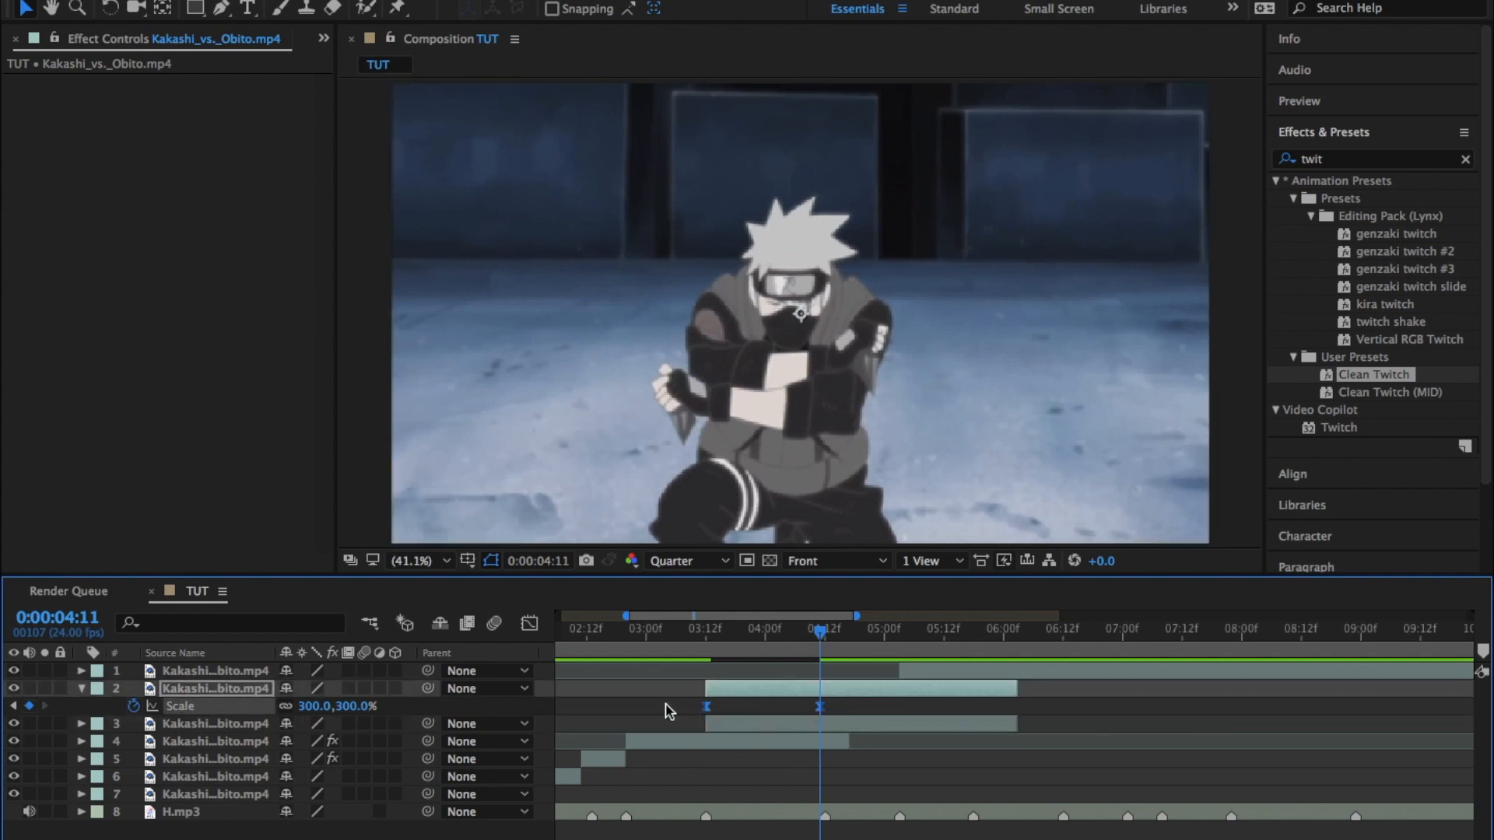
click(529, 624)
click(706, 821)
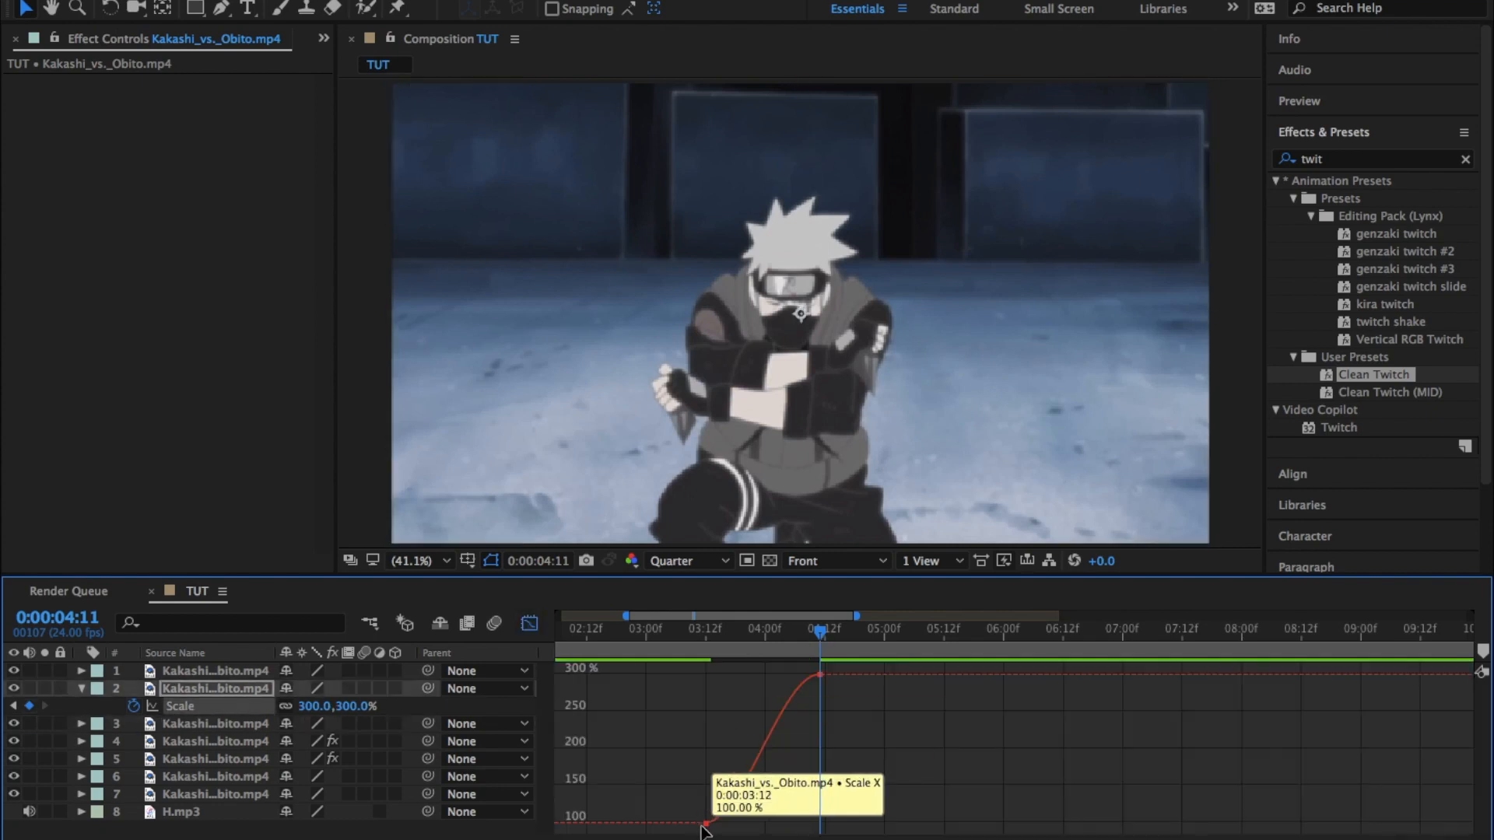
drag(743, 822, 709, 682)
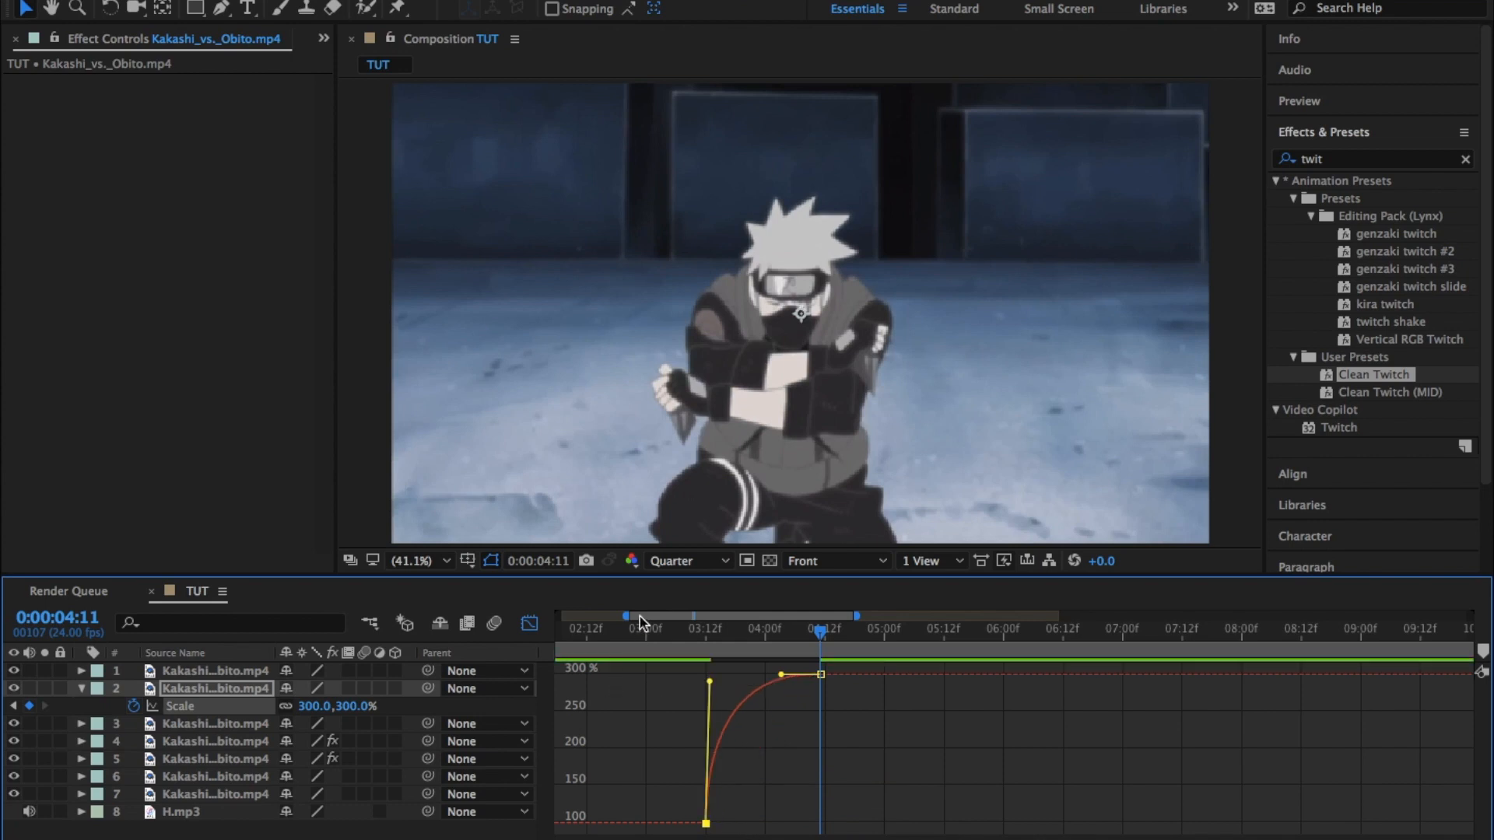
click(645, 633)
key(space)
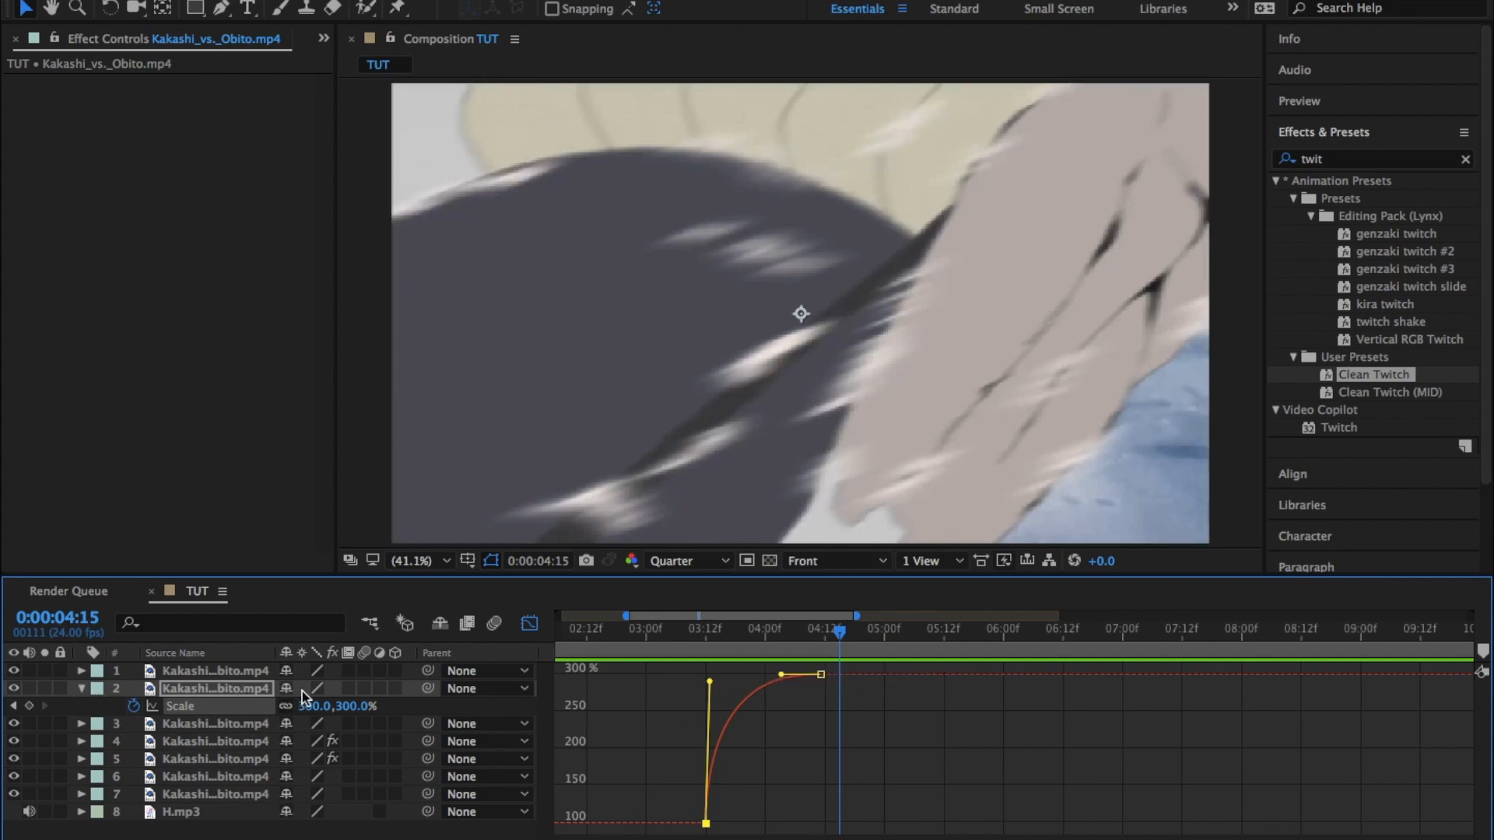
Reshape the layer 2 Opacity curve so the fade drops faster right after the 80% keyframe.
key(t)
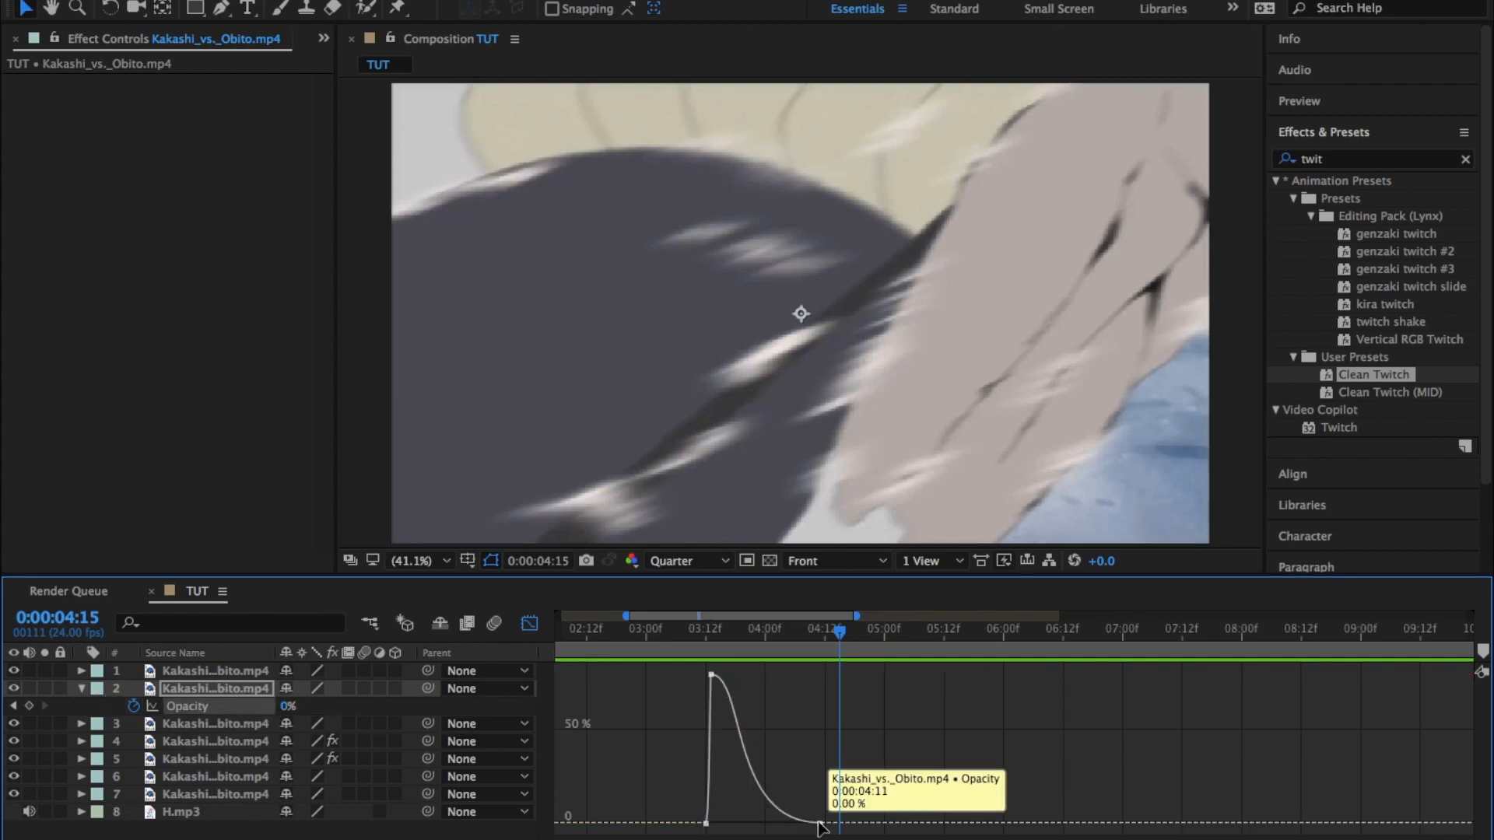
click(818, 823)
click(746, 674)
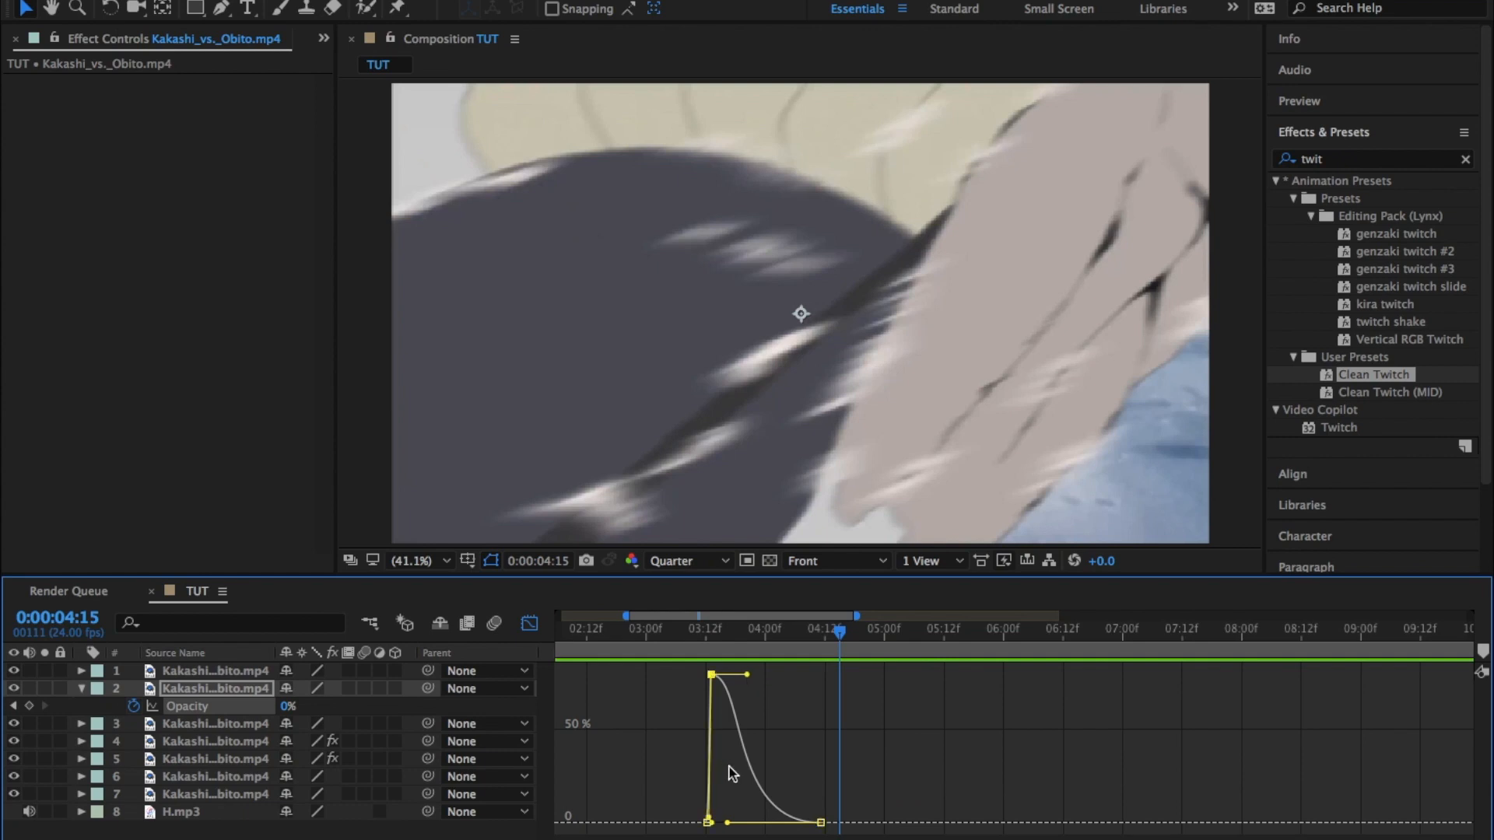
drag(746, 675, 731, 695)
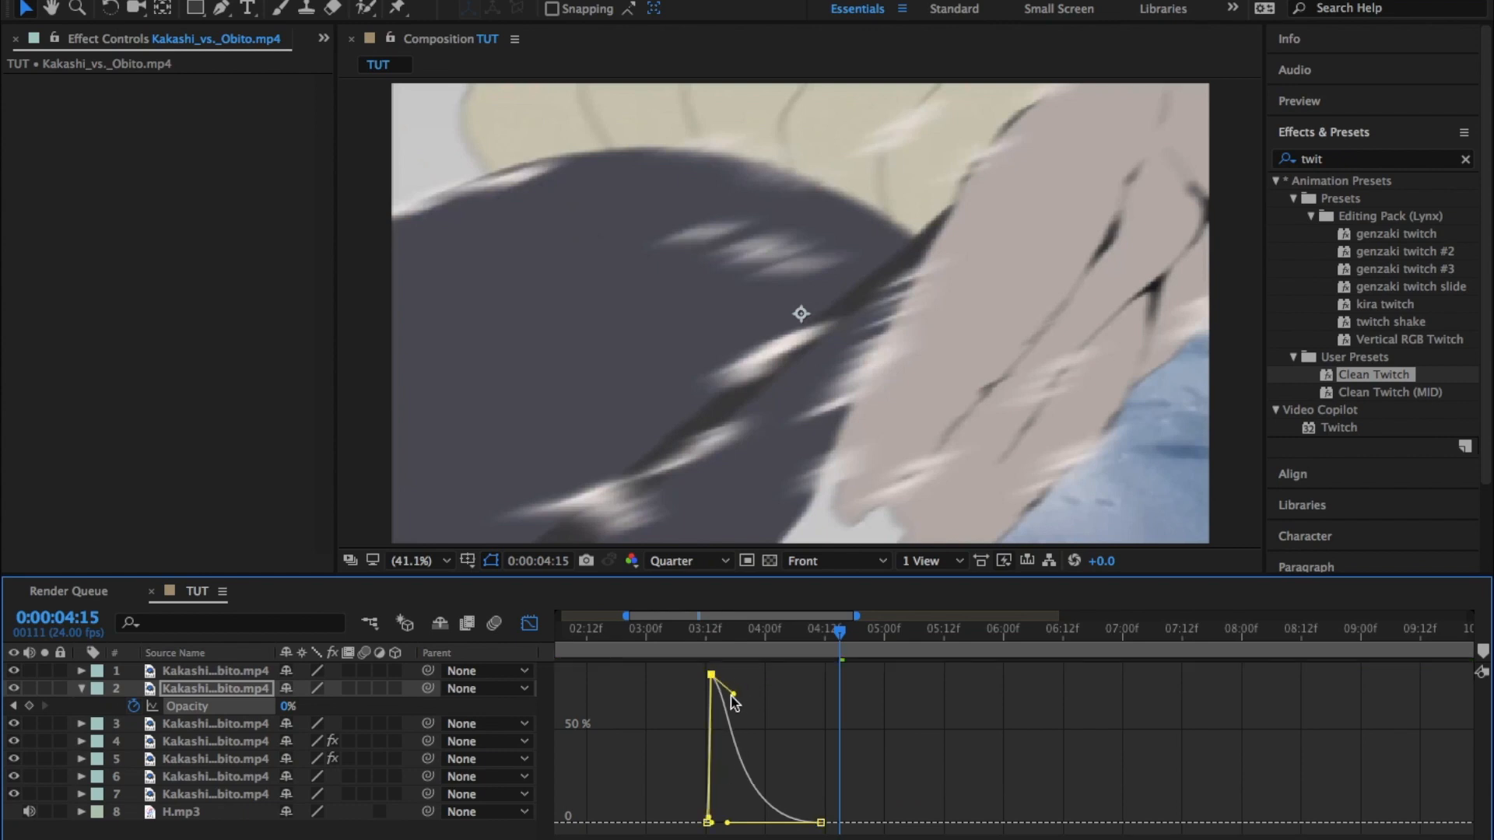
Play back the zooming overlay from just before 0:00:03:12 to check its fade, closing the graph view.
drag(700, 627, 670, 641)
key(space)
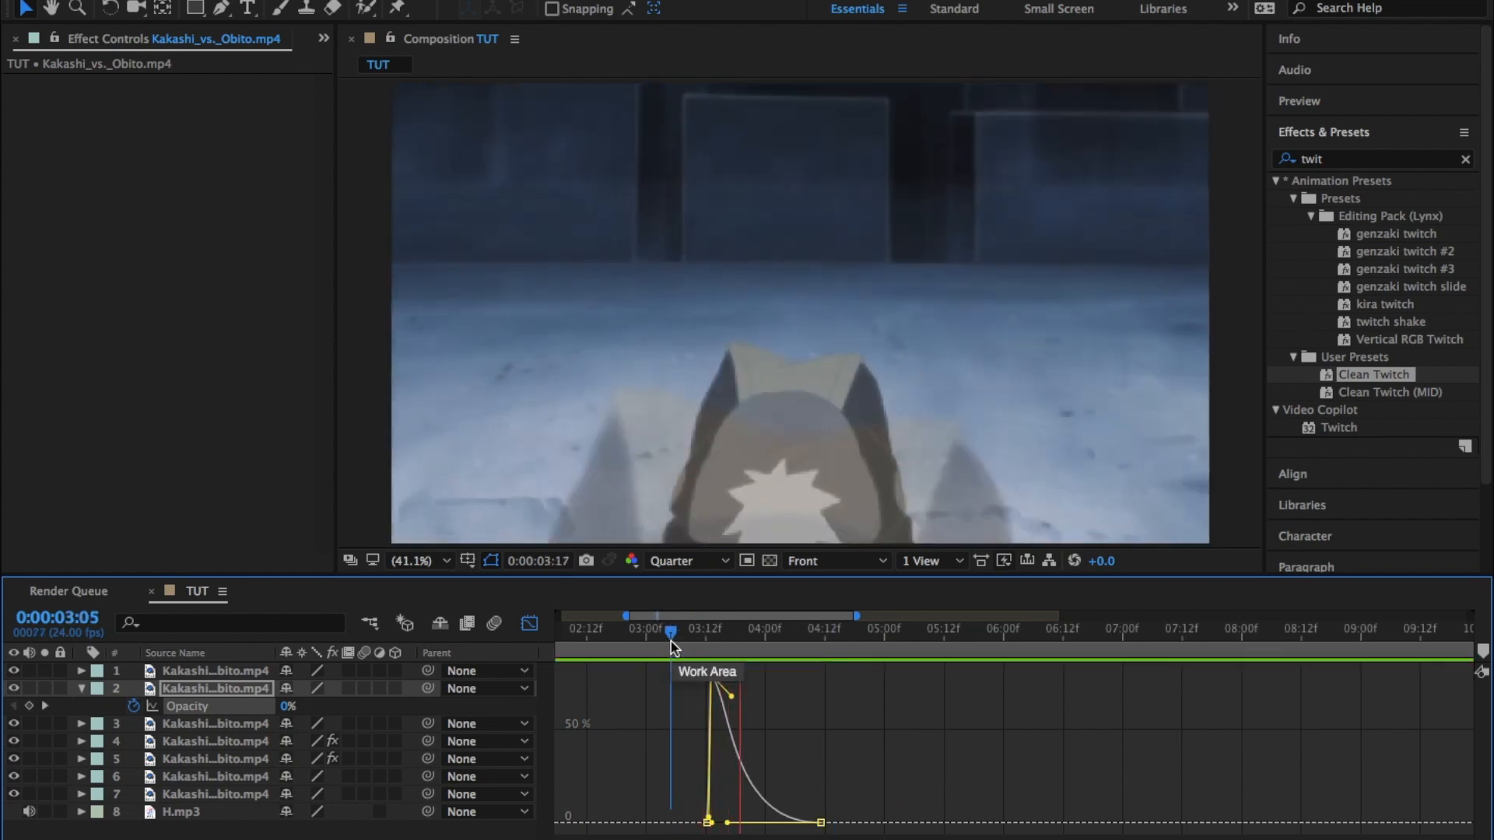
click(529, 623)
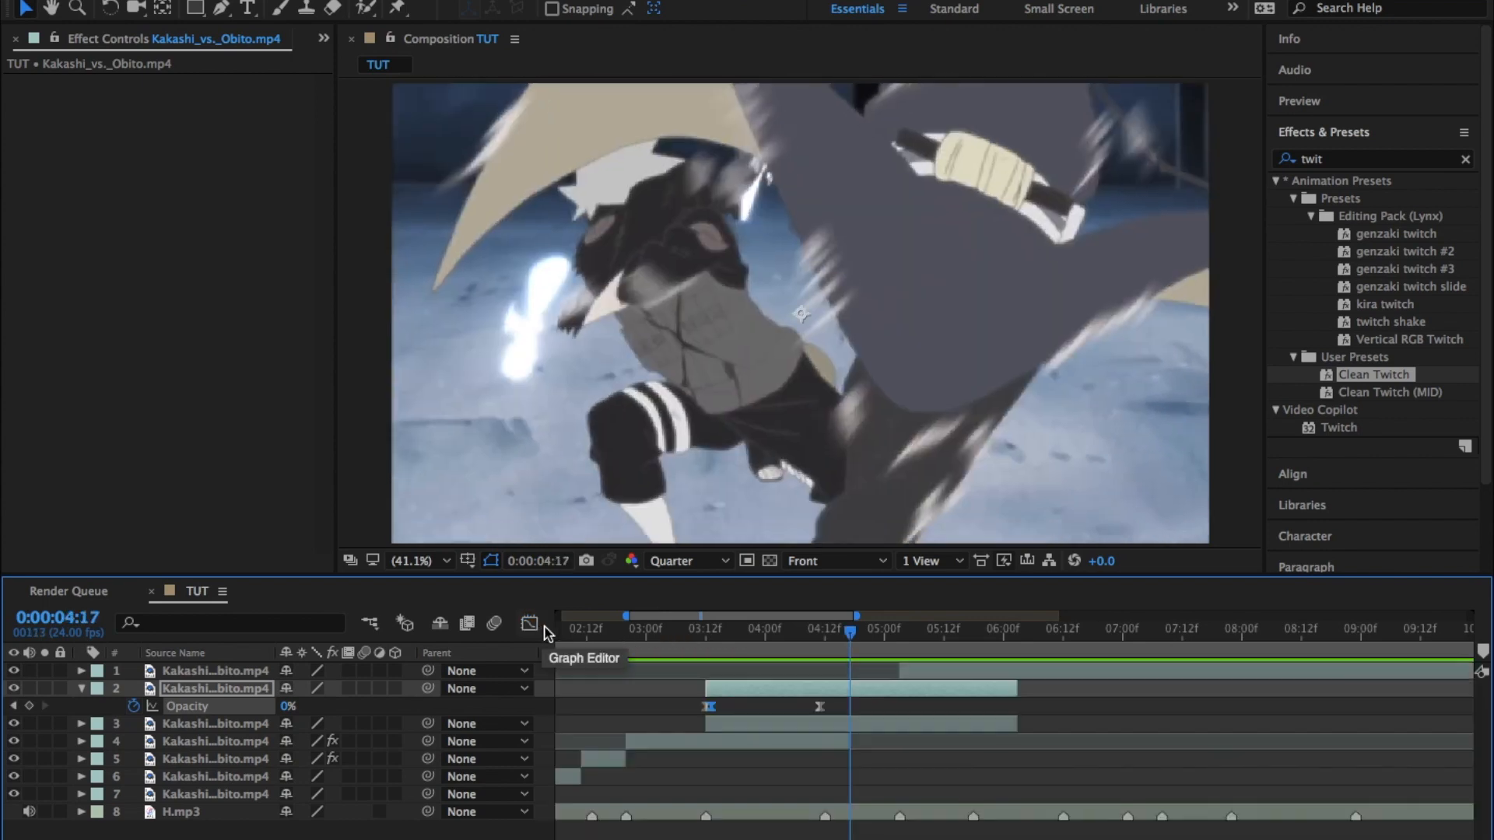
key(k)
key(space)
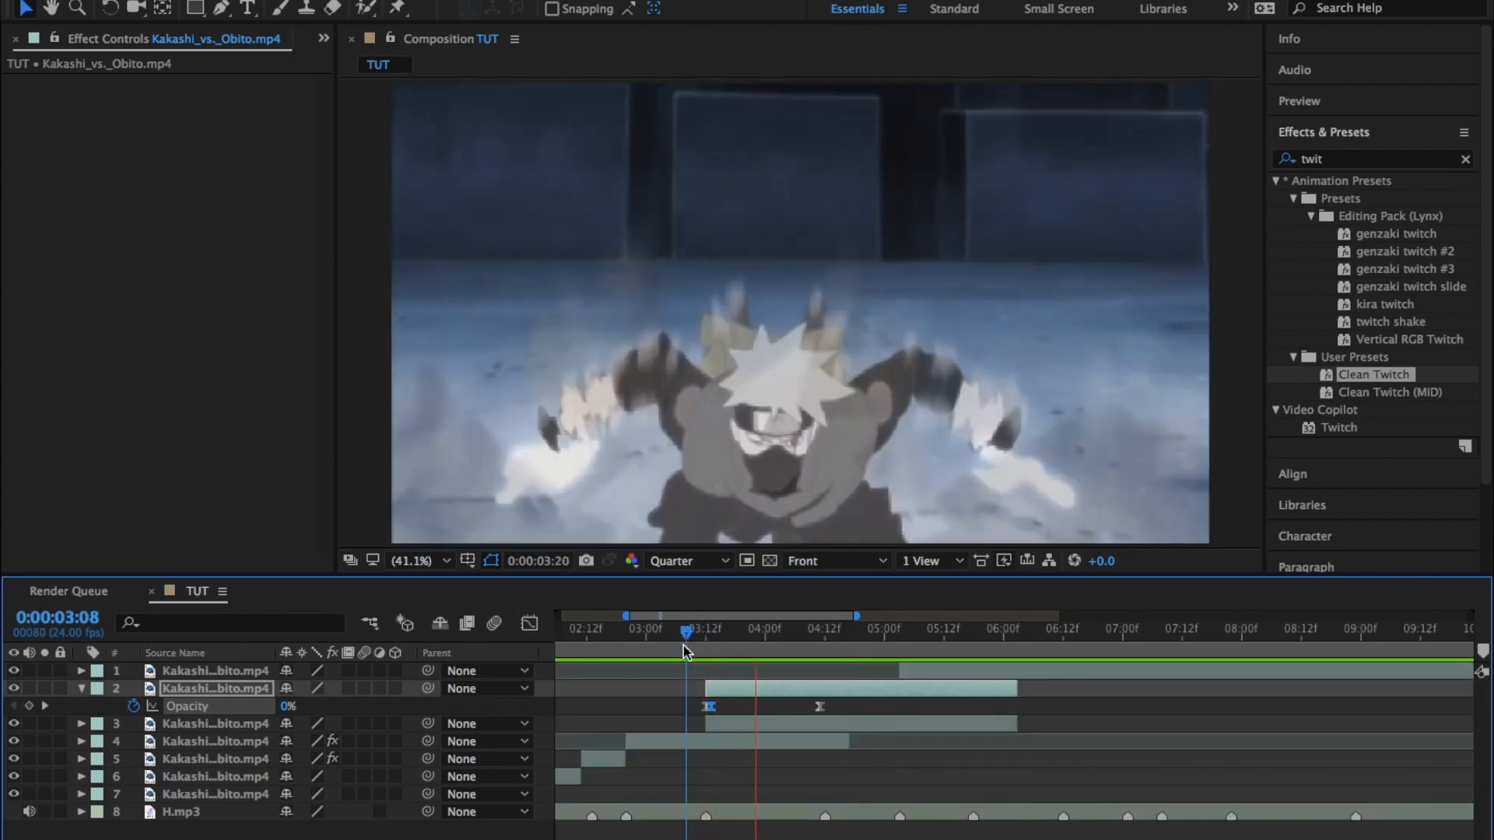
key(space)
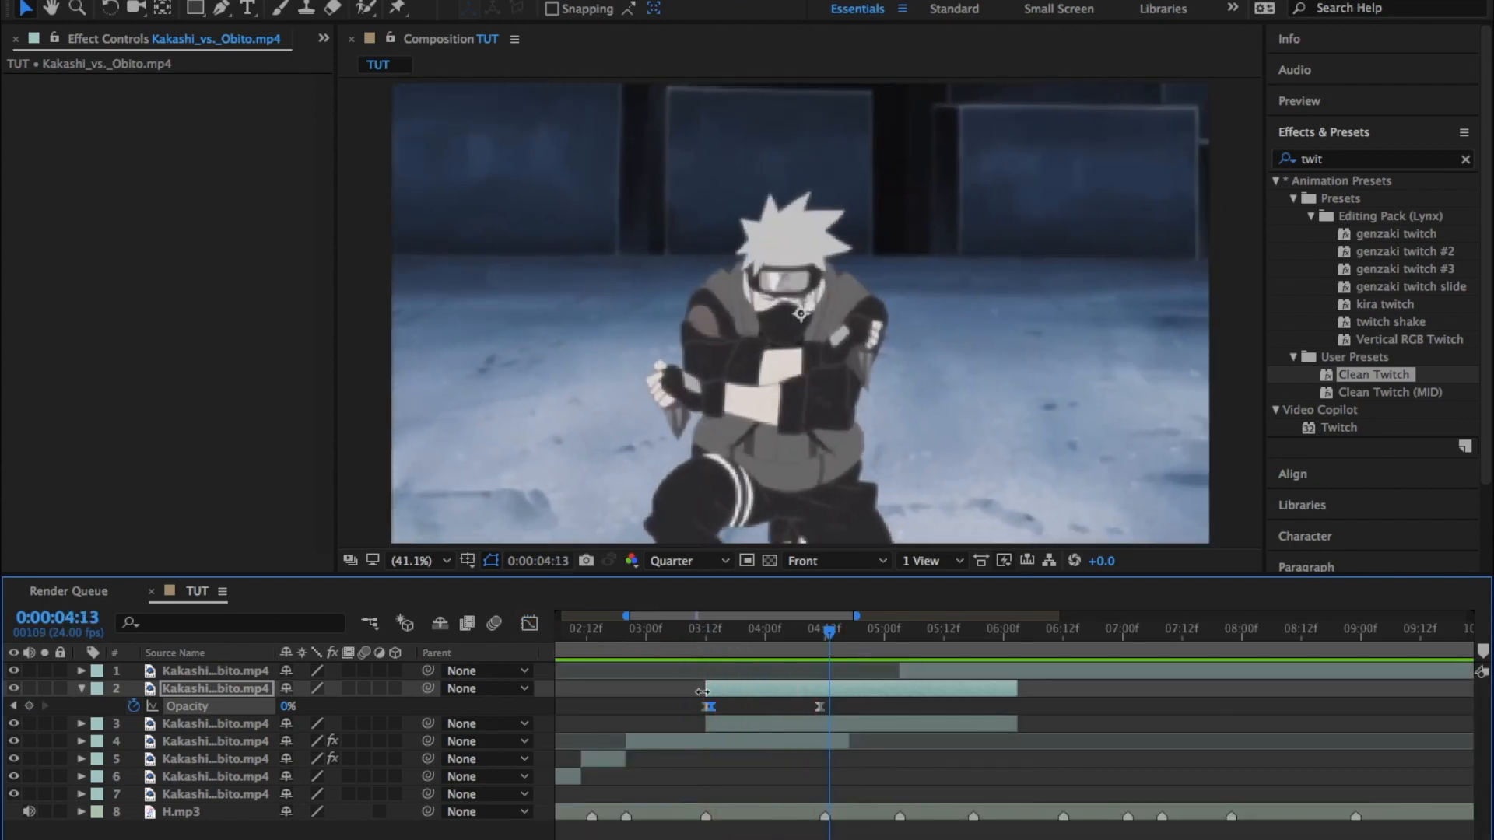
Stretch the incoming ease of layer 2's 300% Scale keyframe back to the first keyframe for a sharper zoom, and play it back.
click(81, 689)
key(s)
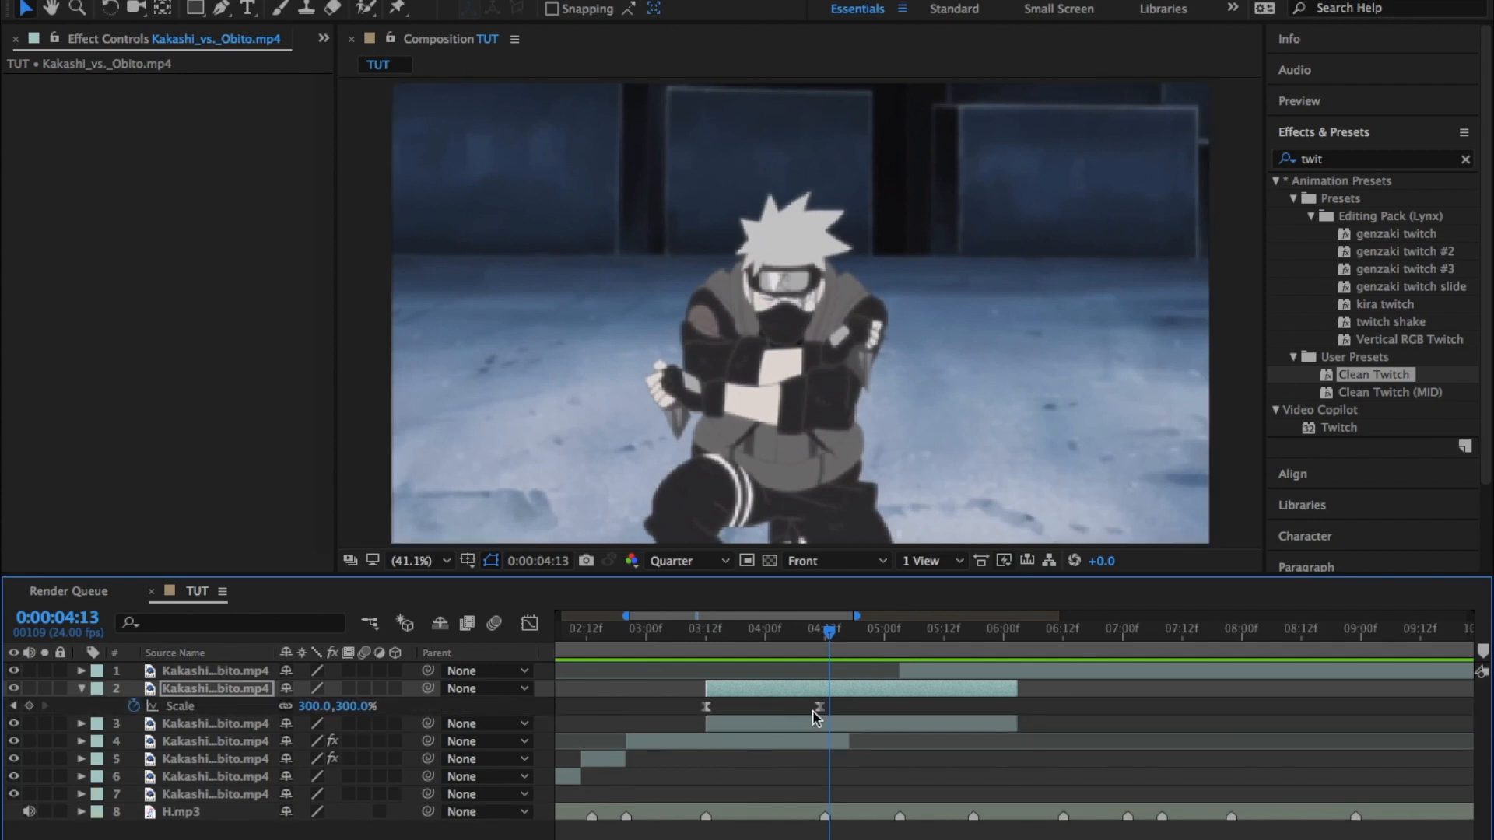
click(818, 707)
click(530, 624)
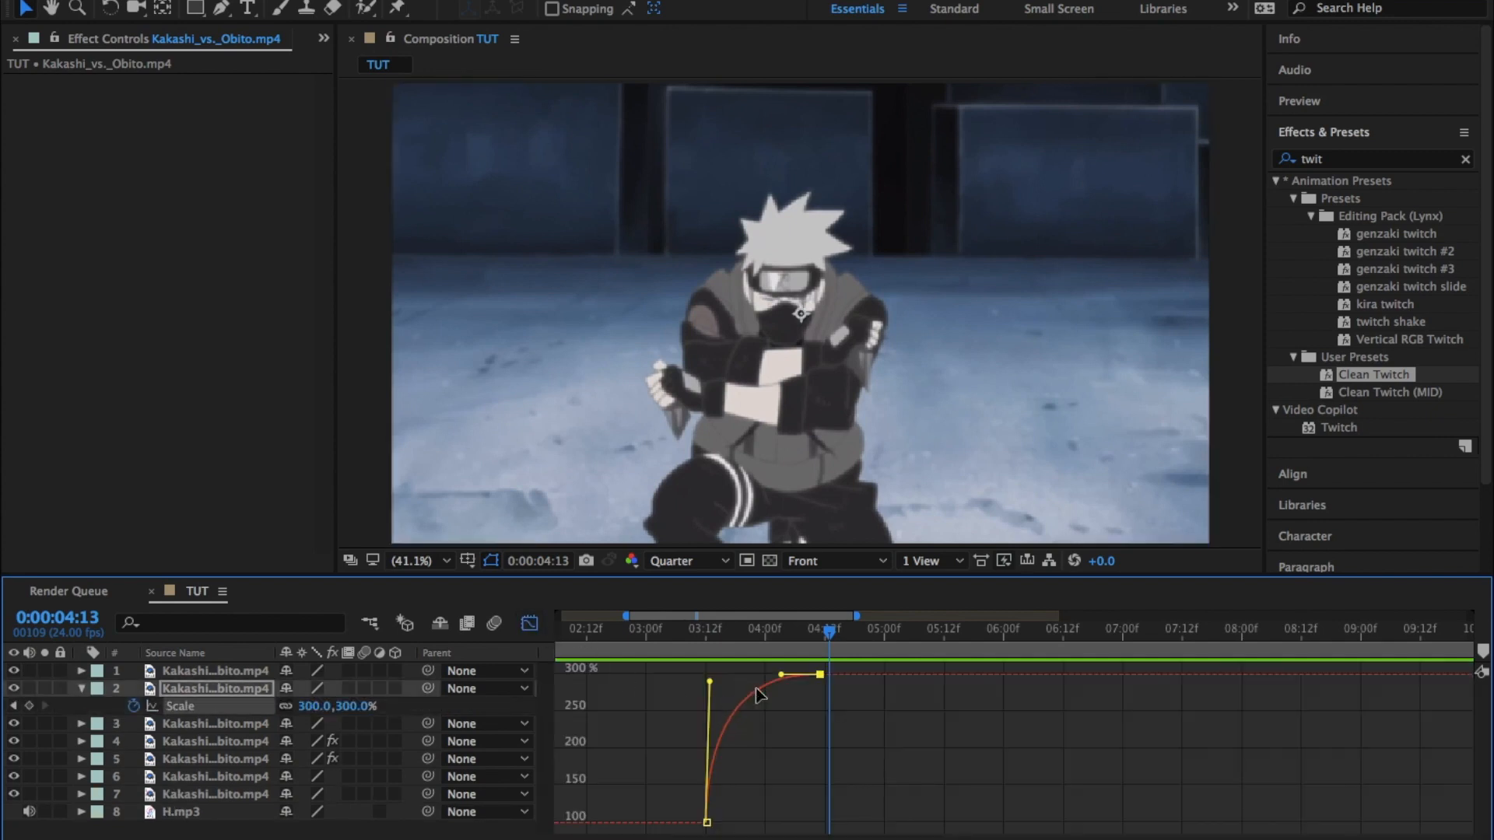
drag(780, 675, 670, 636)
click(671, 636)
key(space)
key(space)
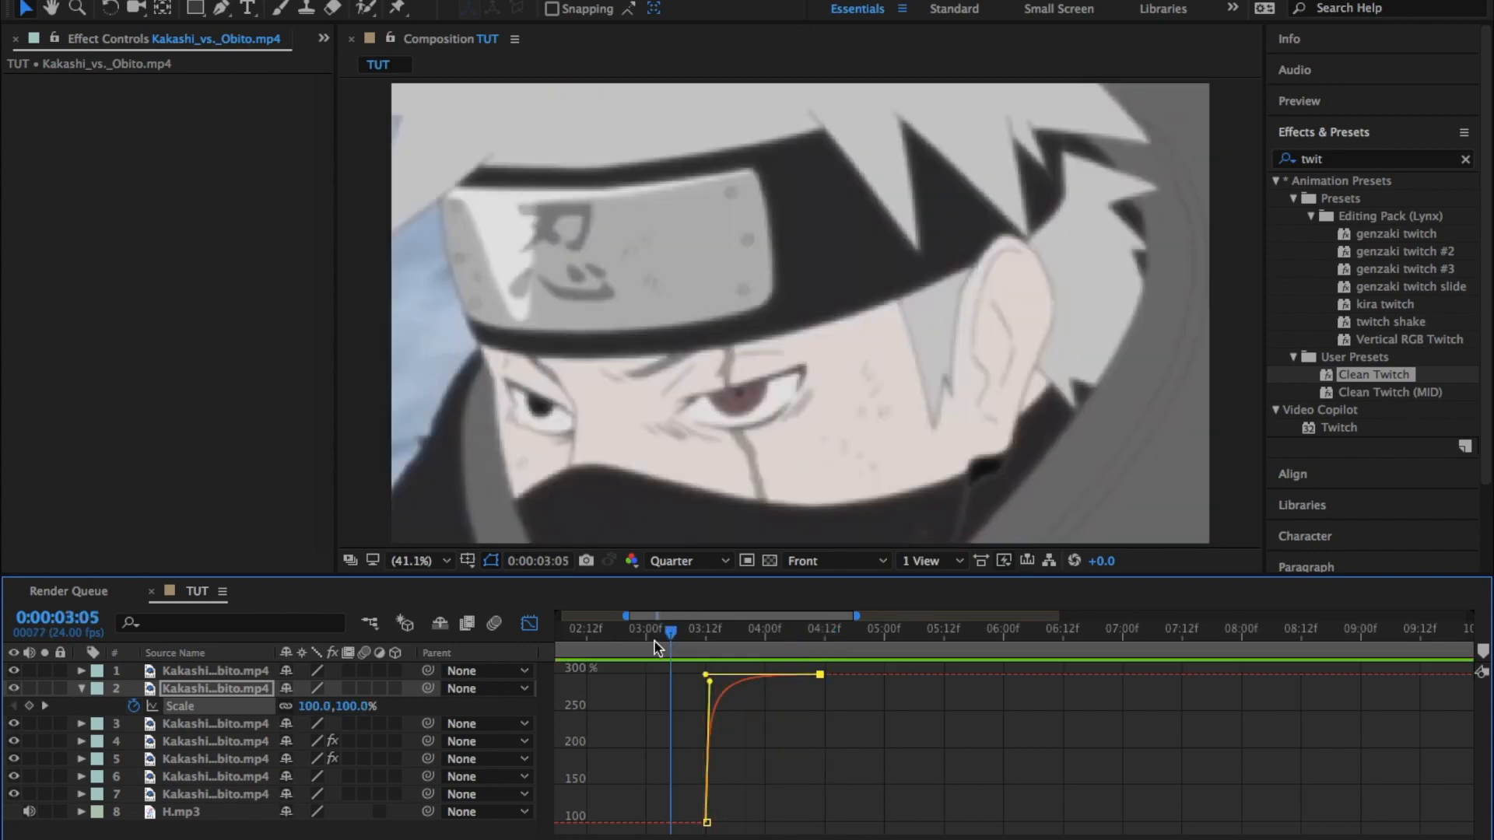
click(647, 637)
key(space)
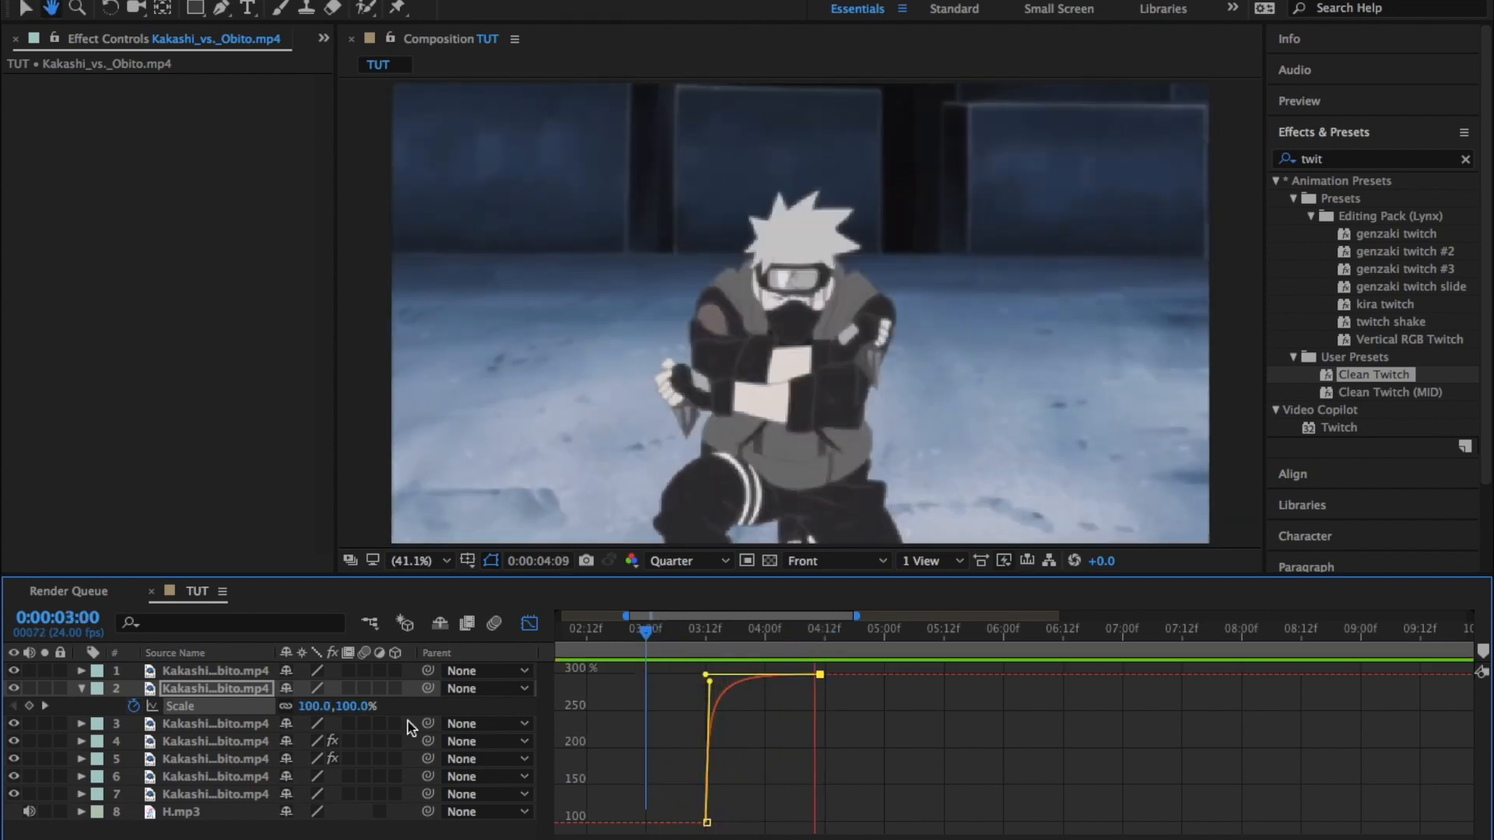
key(space)
Pull down the outgoing handle of layer 2's peak Opacity keyframe to steepen the start of the fade, and play it back.
key(t)
click(221, 707)
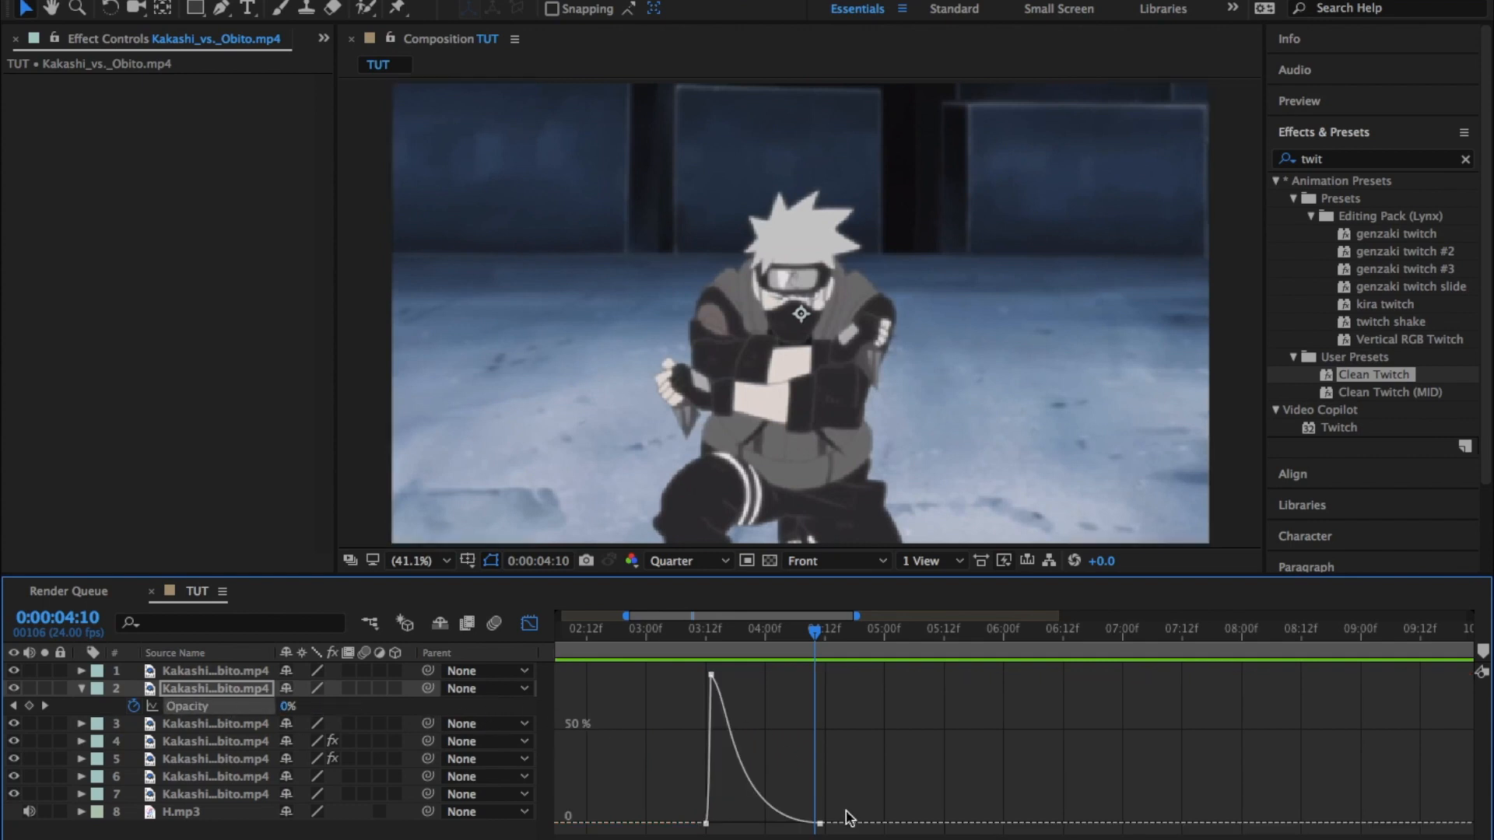
click(711, 675)
drag(727, 696, 718, 748)
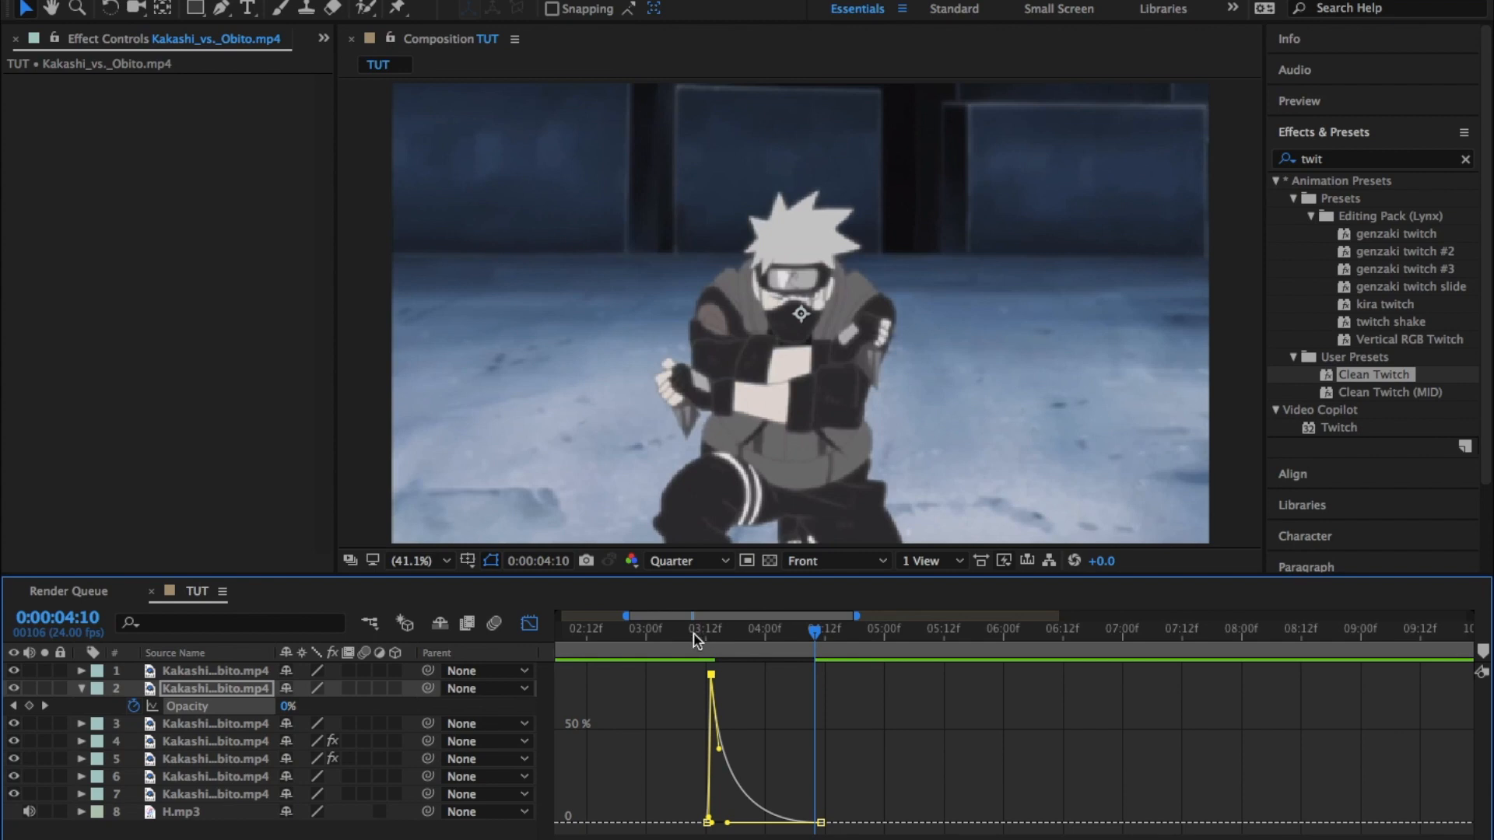
click(666, 641)
key(space)
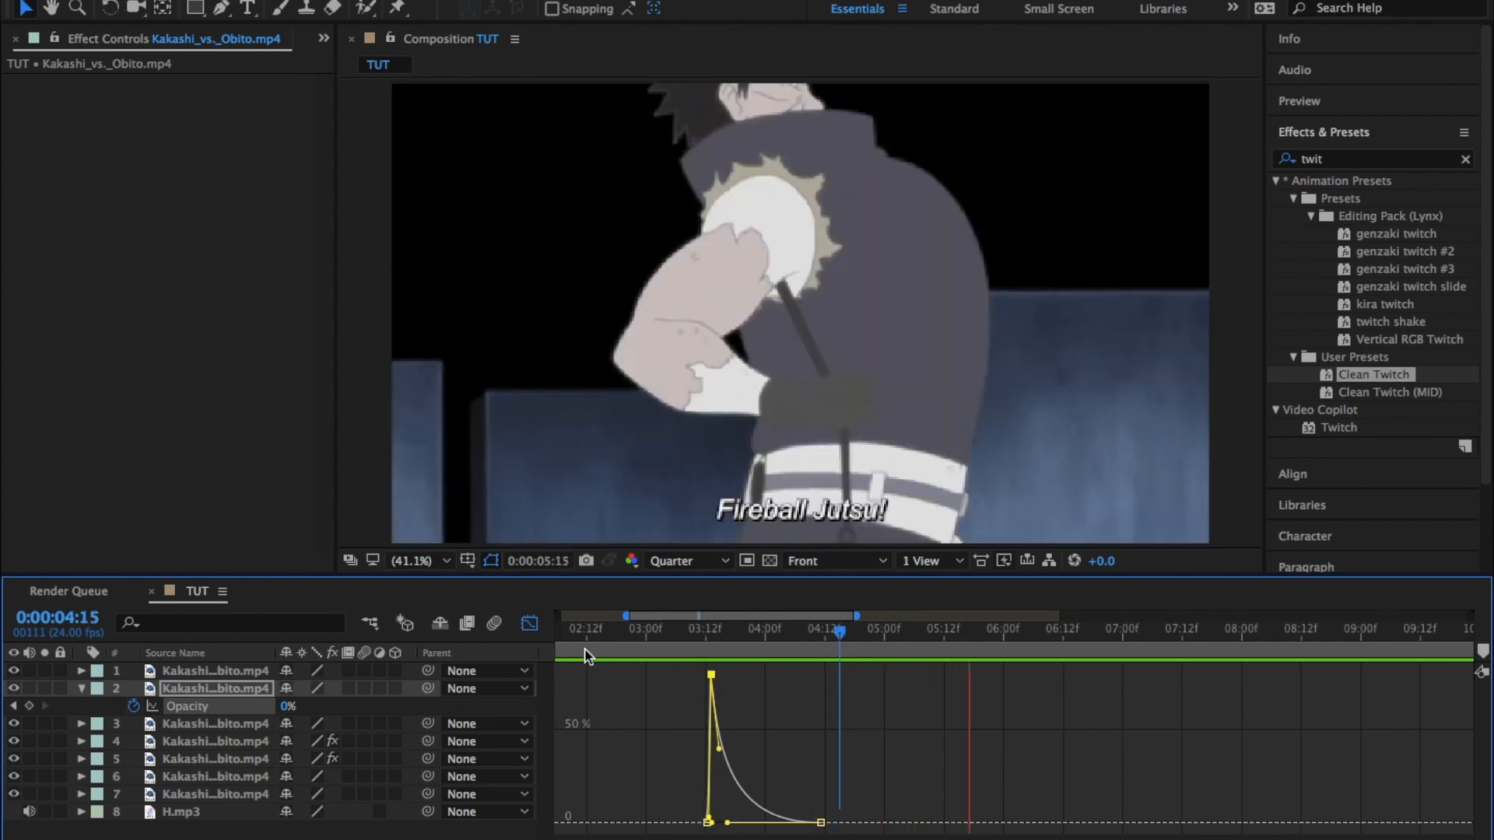
Play back the overlay from 0:00:03:12 outside the graph view, and collapse layer 2 to preview the whole sequence from the start.
click(529, 624)
click(705, 646)
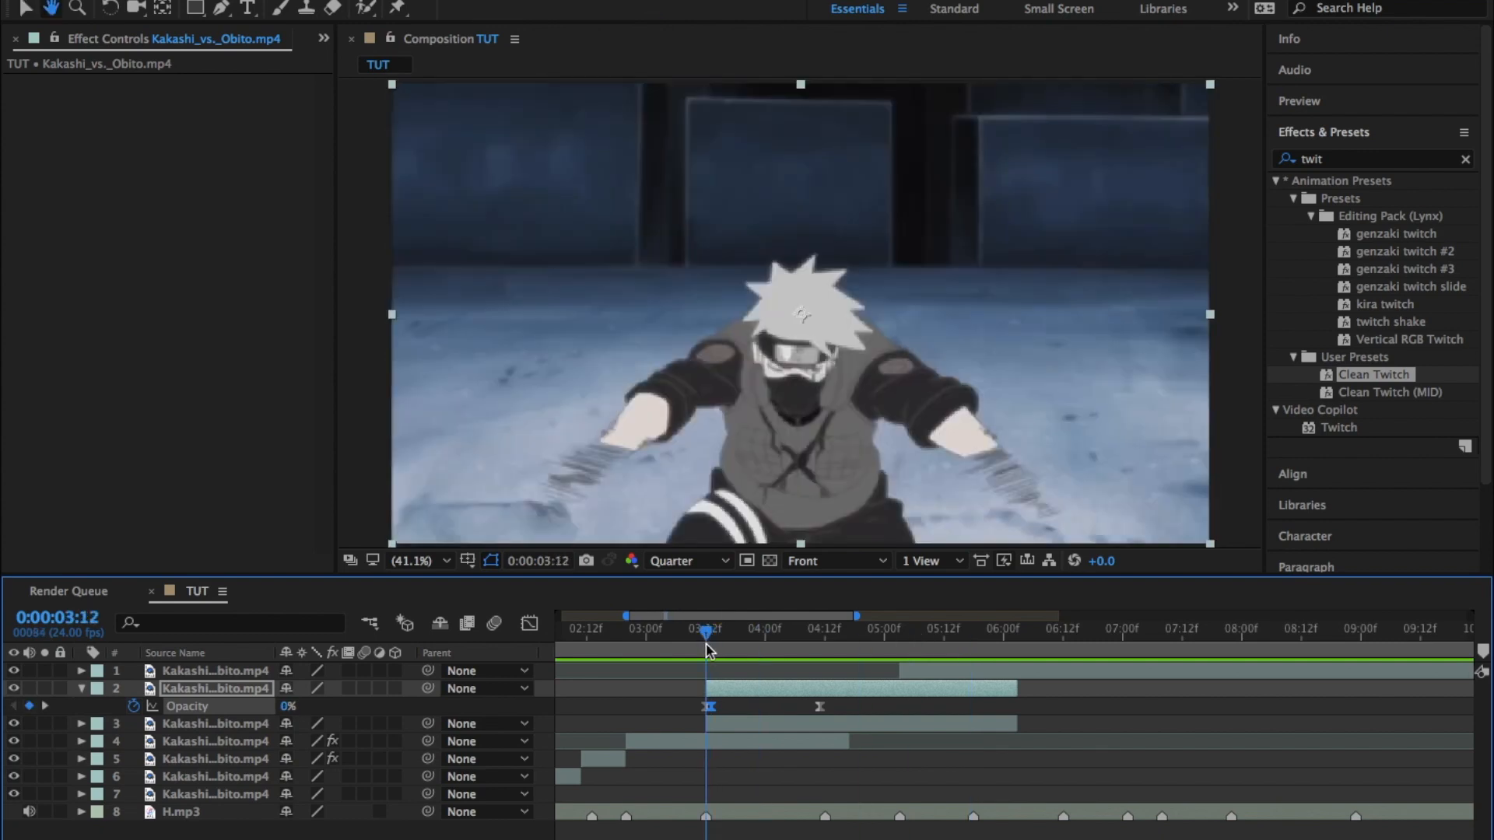
key(space)
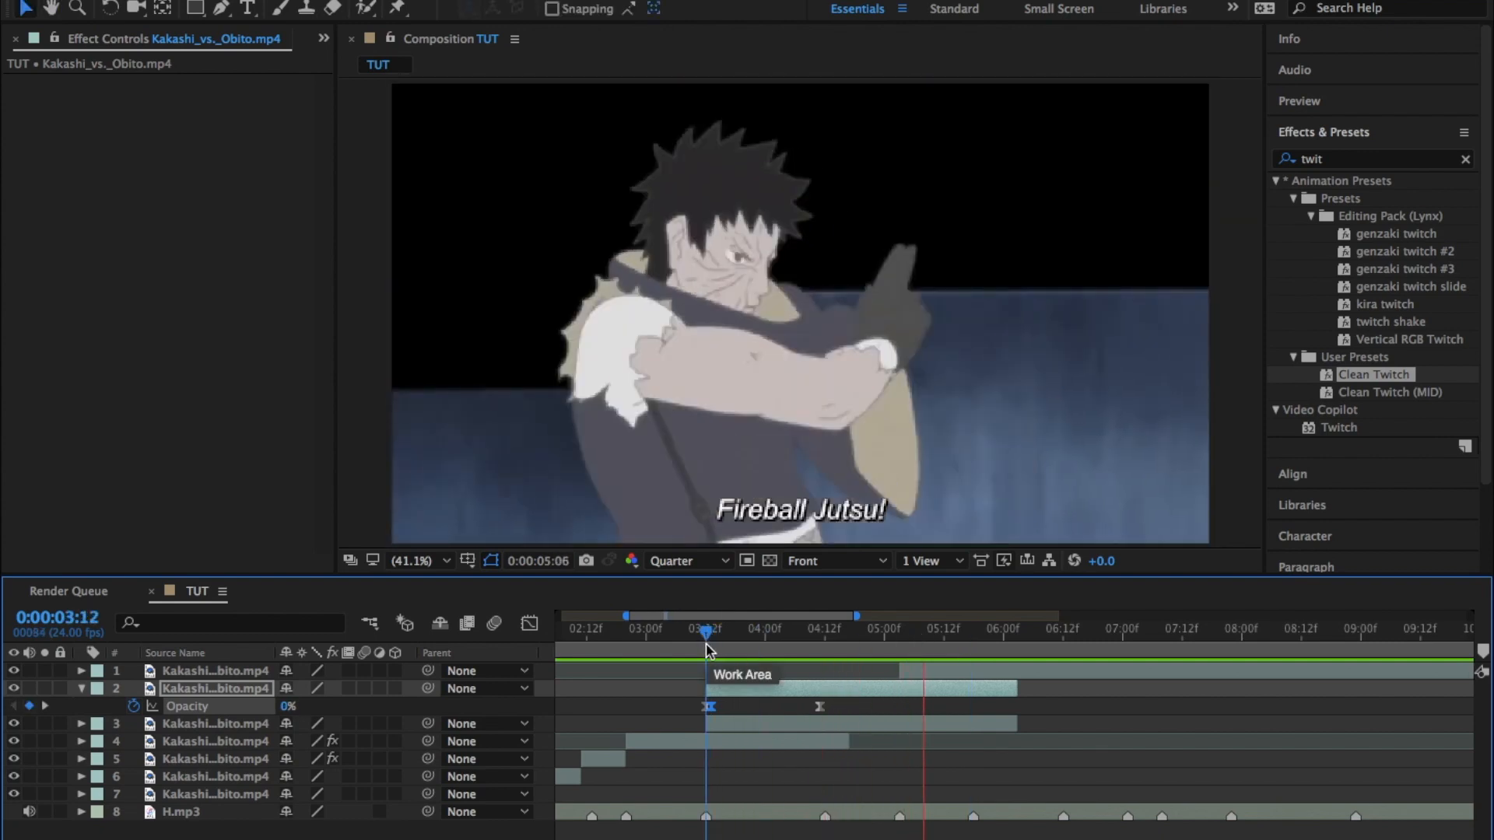
key(space)
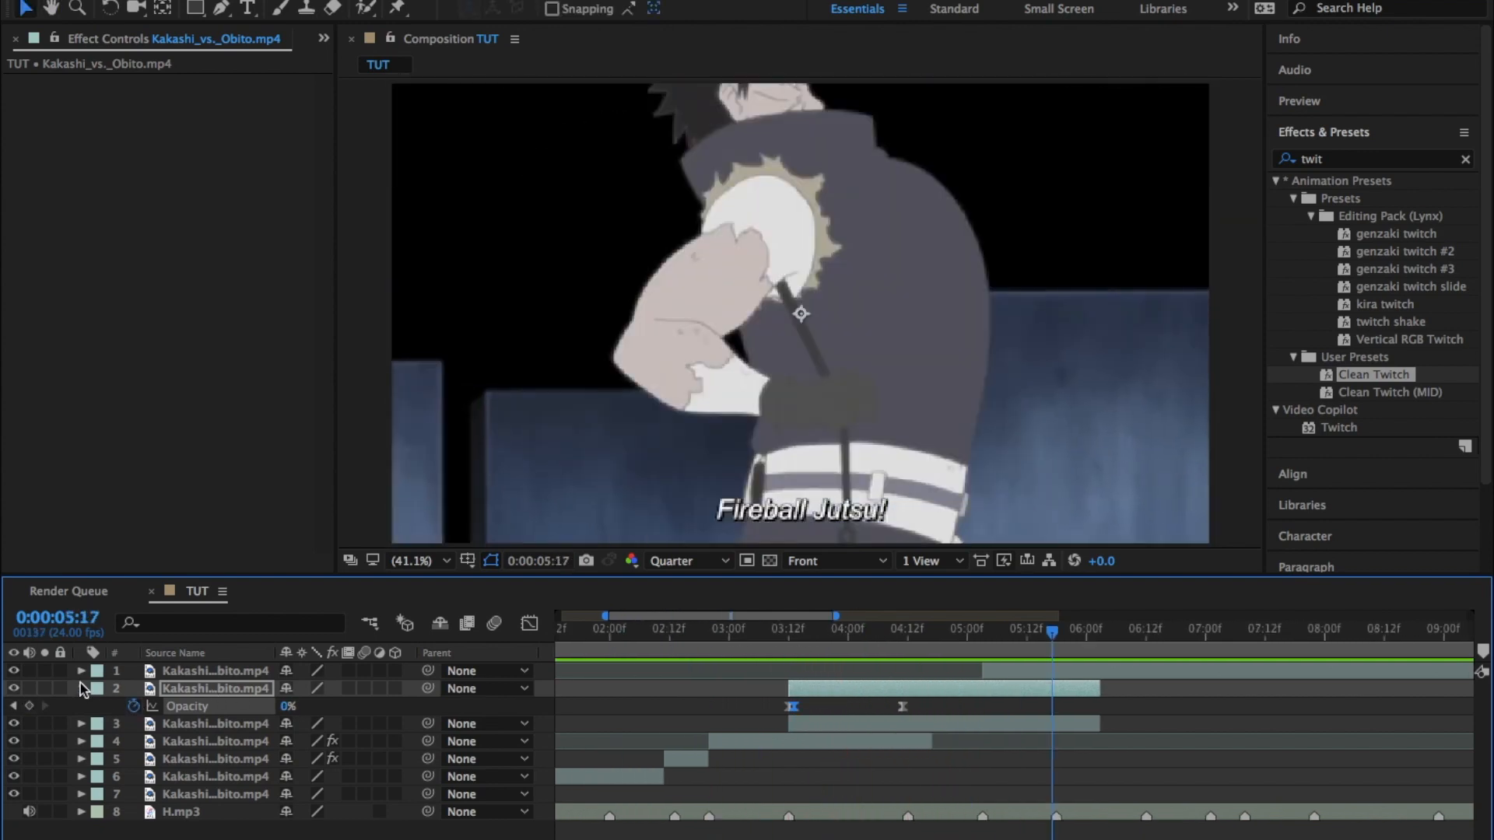
click(81, 688)
scroll(656, 660, left, 2)
drag(757, 632, 826, 630)
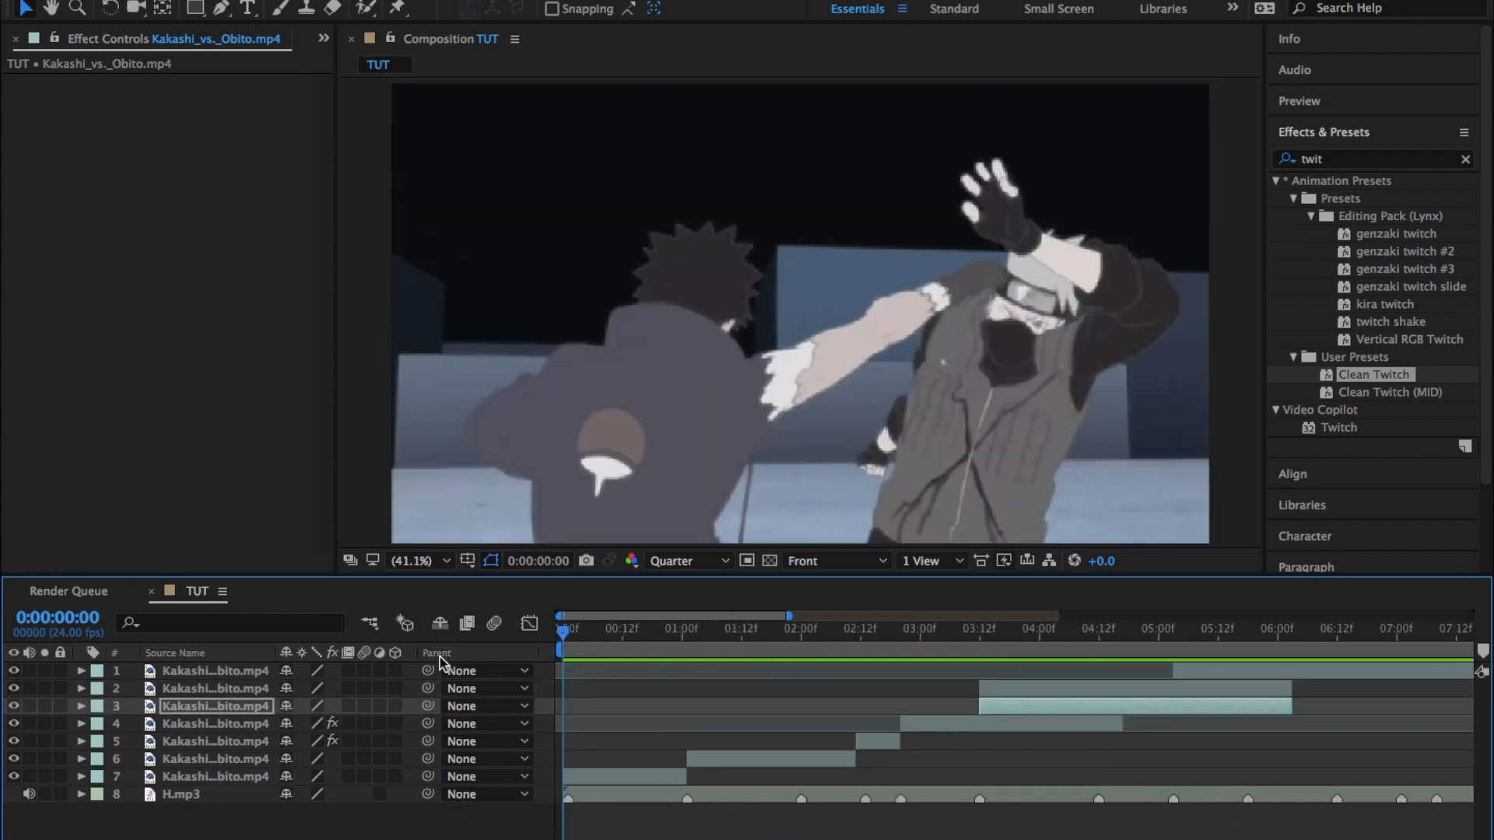
key(space)
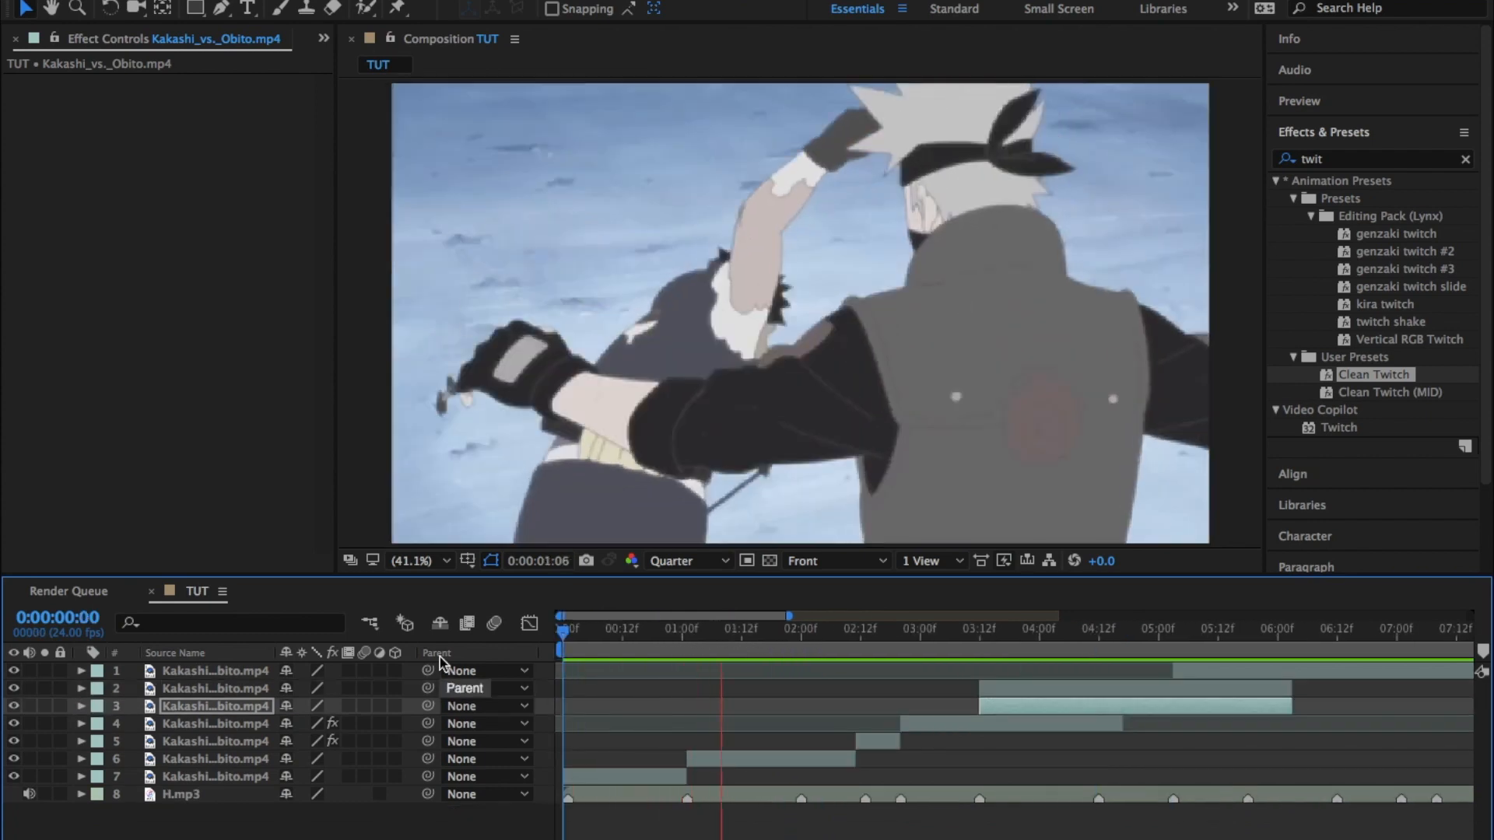
Find the Gaussian Blur effect and apply it to the first clip, layer 7.
click(1467, 160)
text(gaussi)
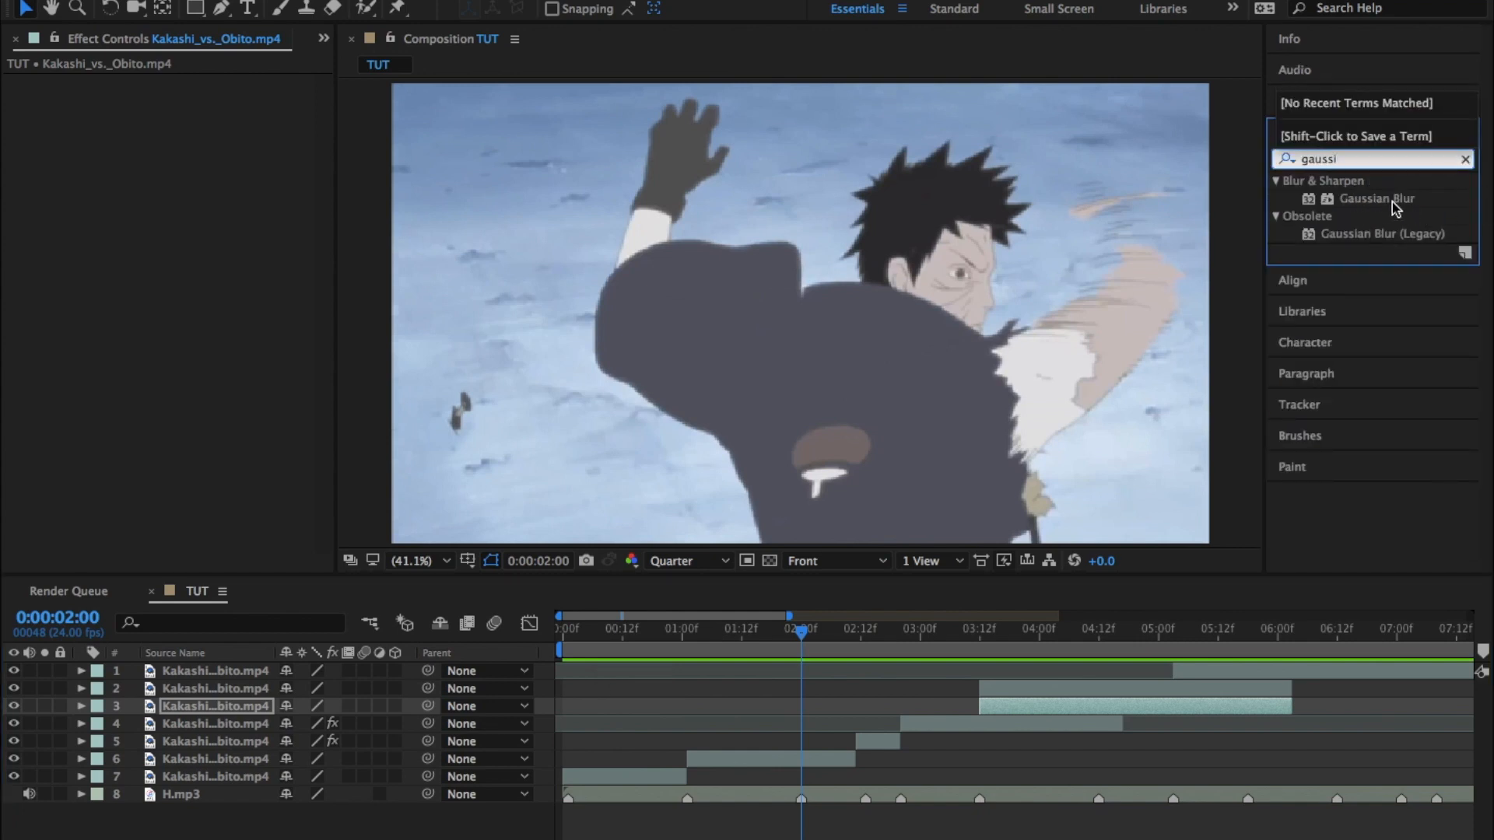
drag(1396, 207, 633, 775)
Keyframe layer 7's Blurriness from 0 at 0:00:00:13 to 93.9 at 0:00:01:00, and enable Repeat Edge Pixels.
drag(662, 637, 631, 672)
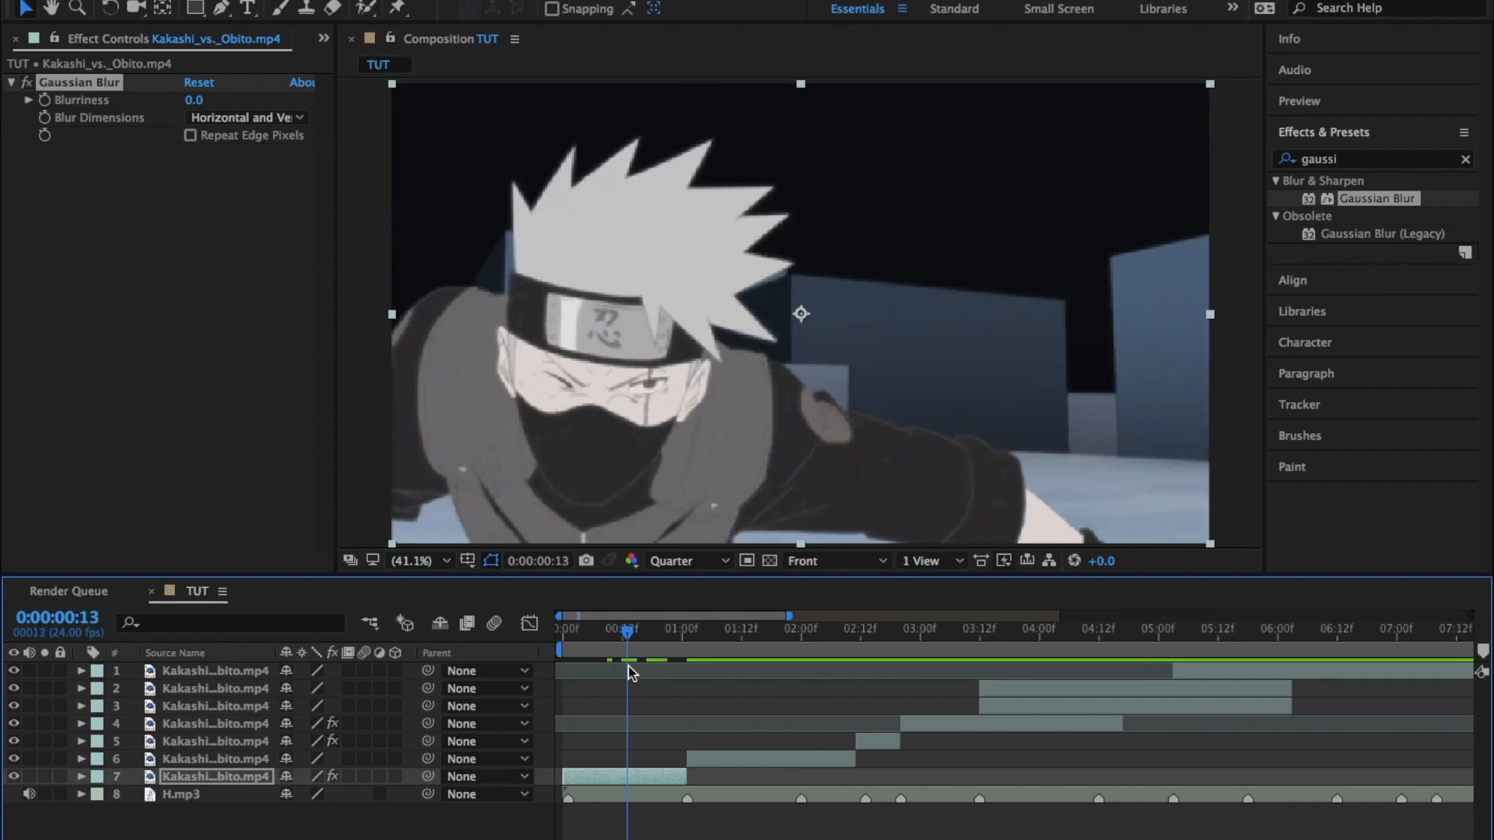
click(45, 101)
drag(628, 629, 684, 647)
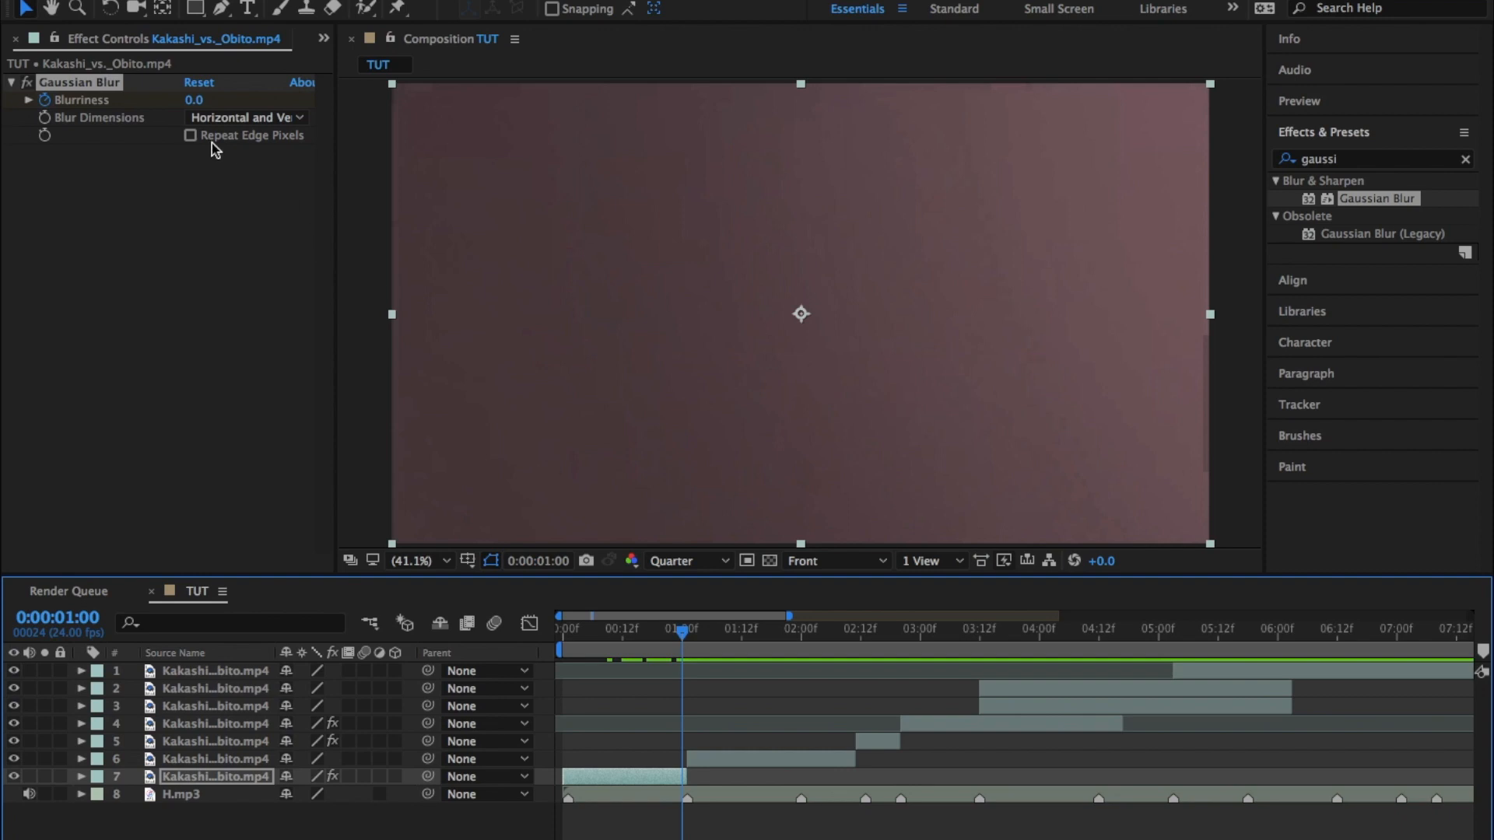
drag(193, 100, 979, 120)
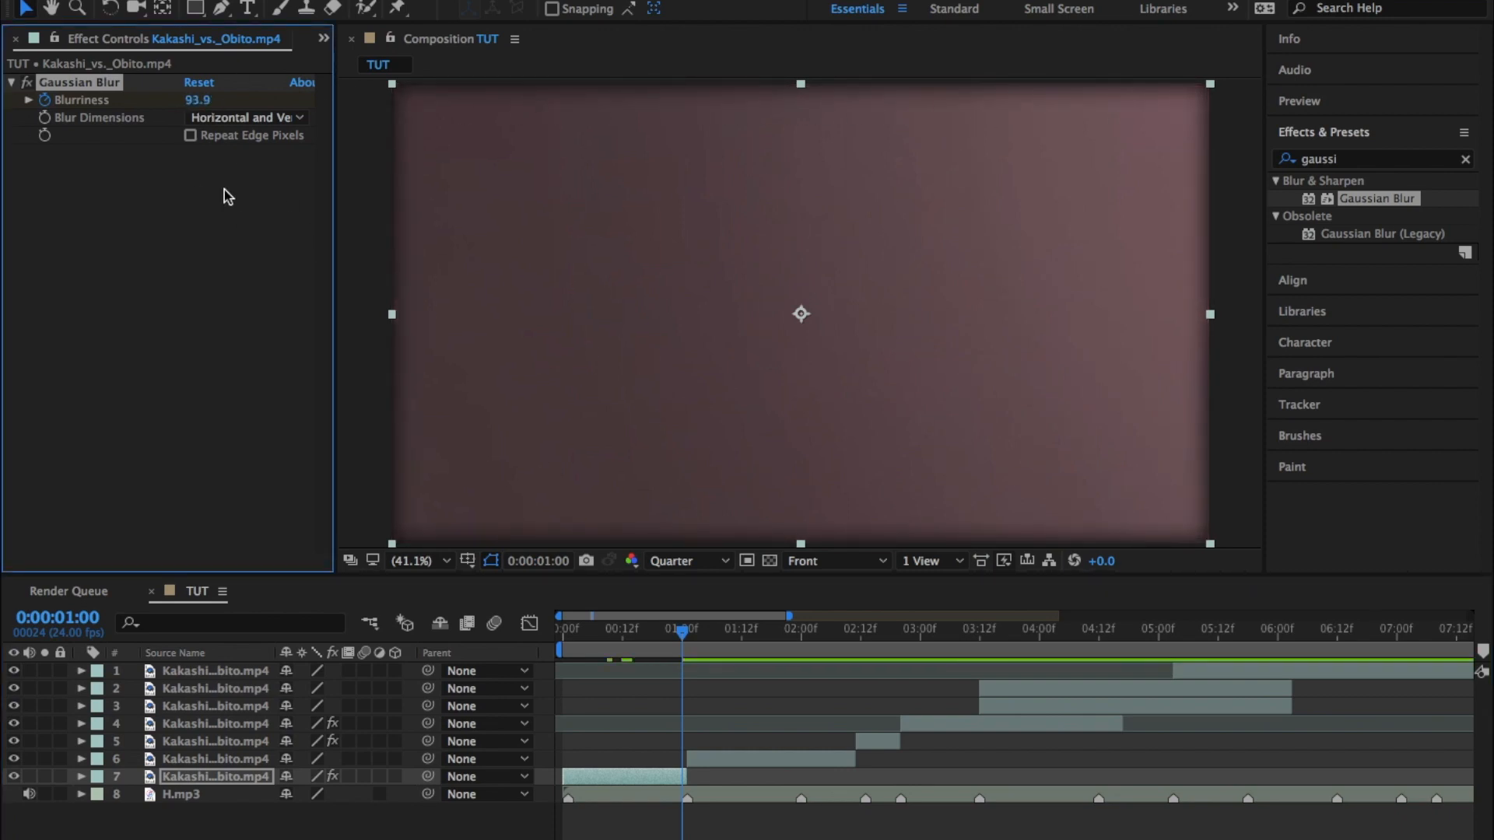
click(194, 153)
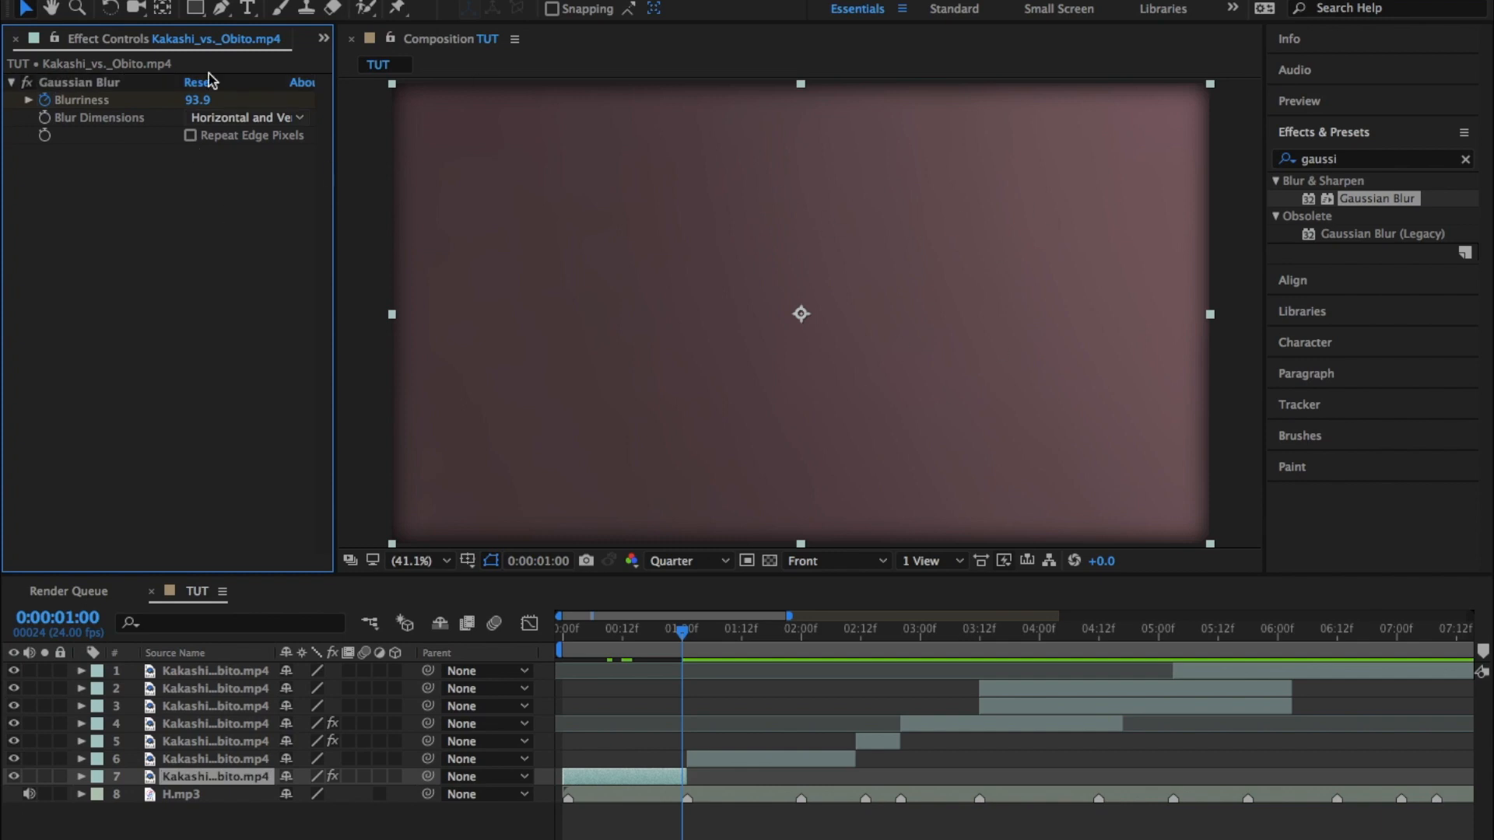
click(189, 135)
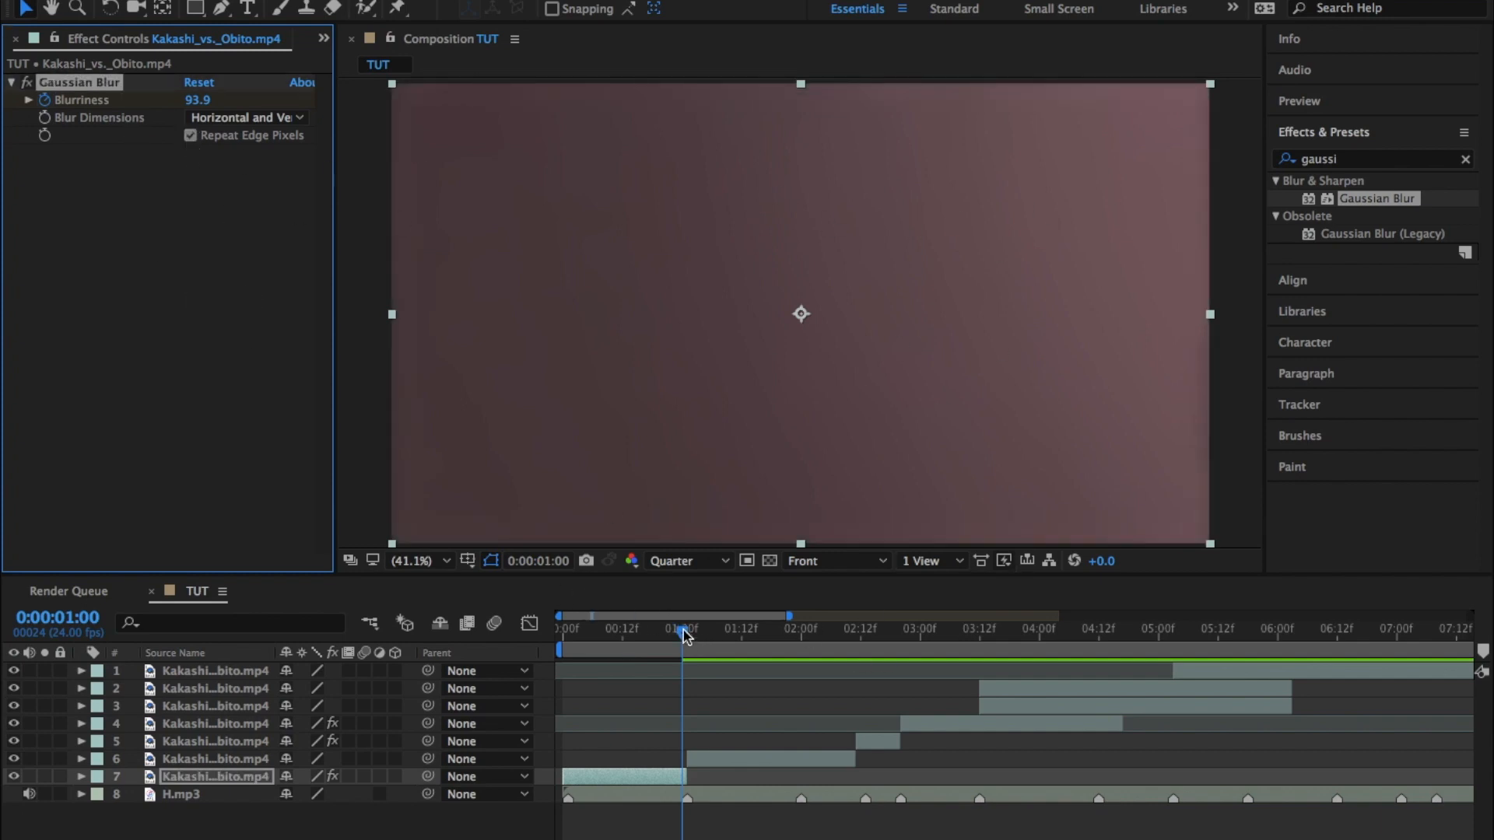
Apply Gaussian Blur to layer 6 at 0:00:01:01 with a Blurriness of 34.2 and Repeat Edge Pixels enabled.
drag(683, 634, 687, 636)
click(728, 759)
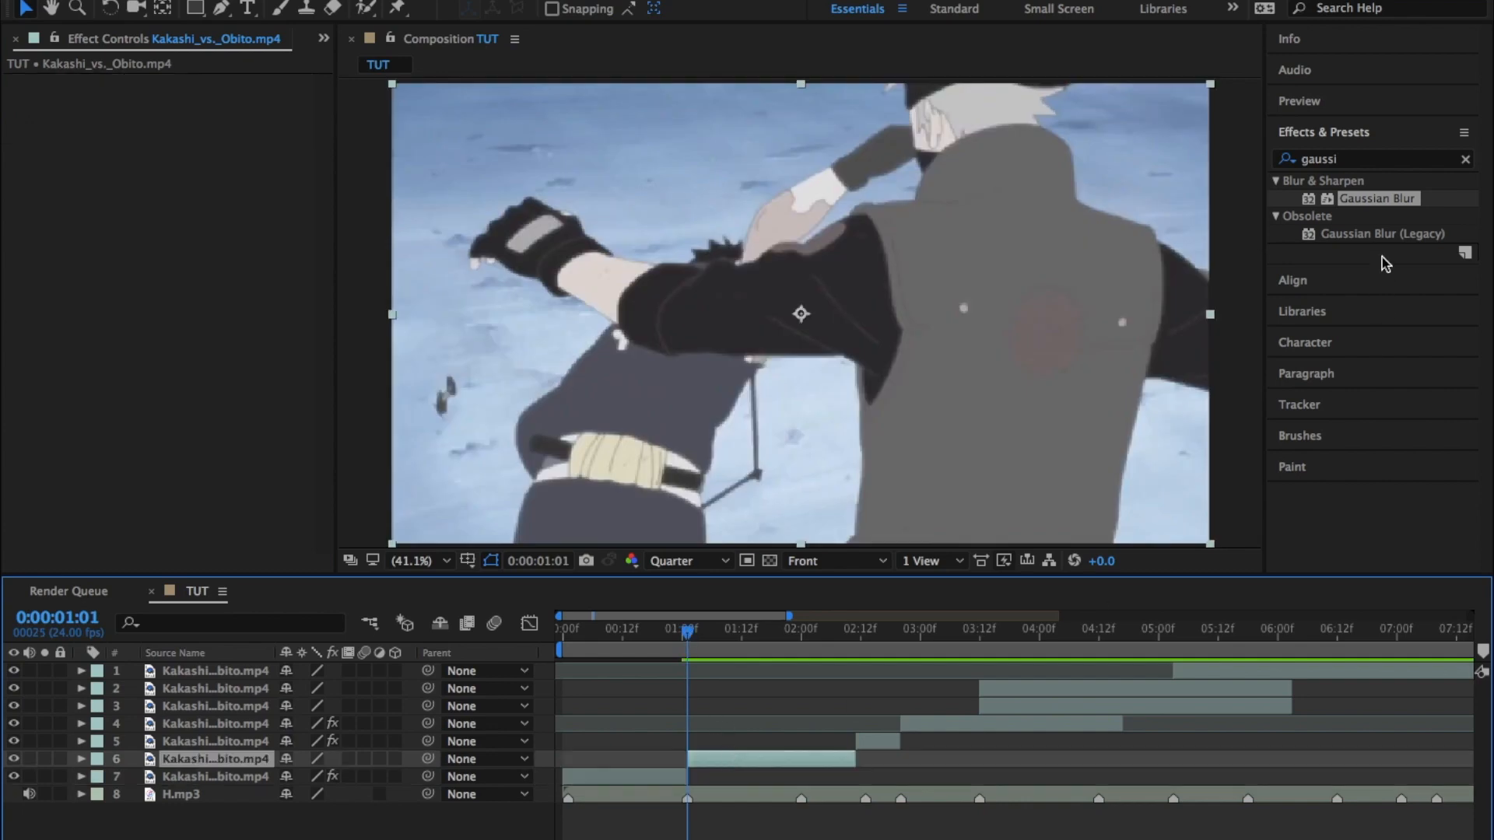
drag(1392, 208, 723, 754)
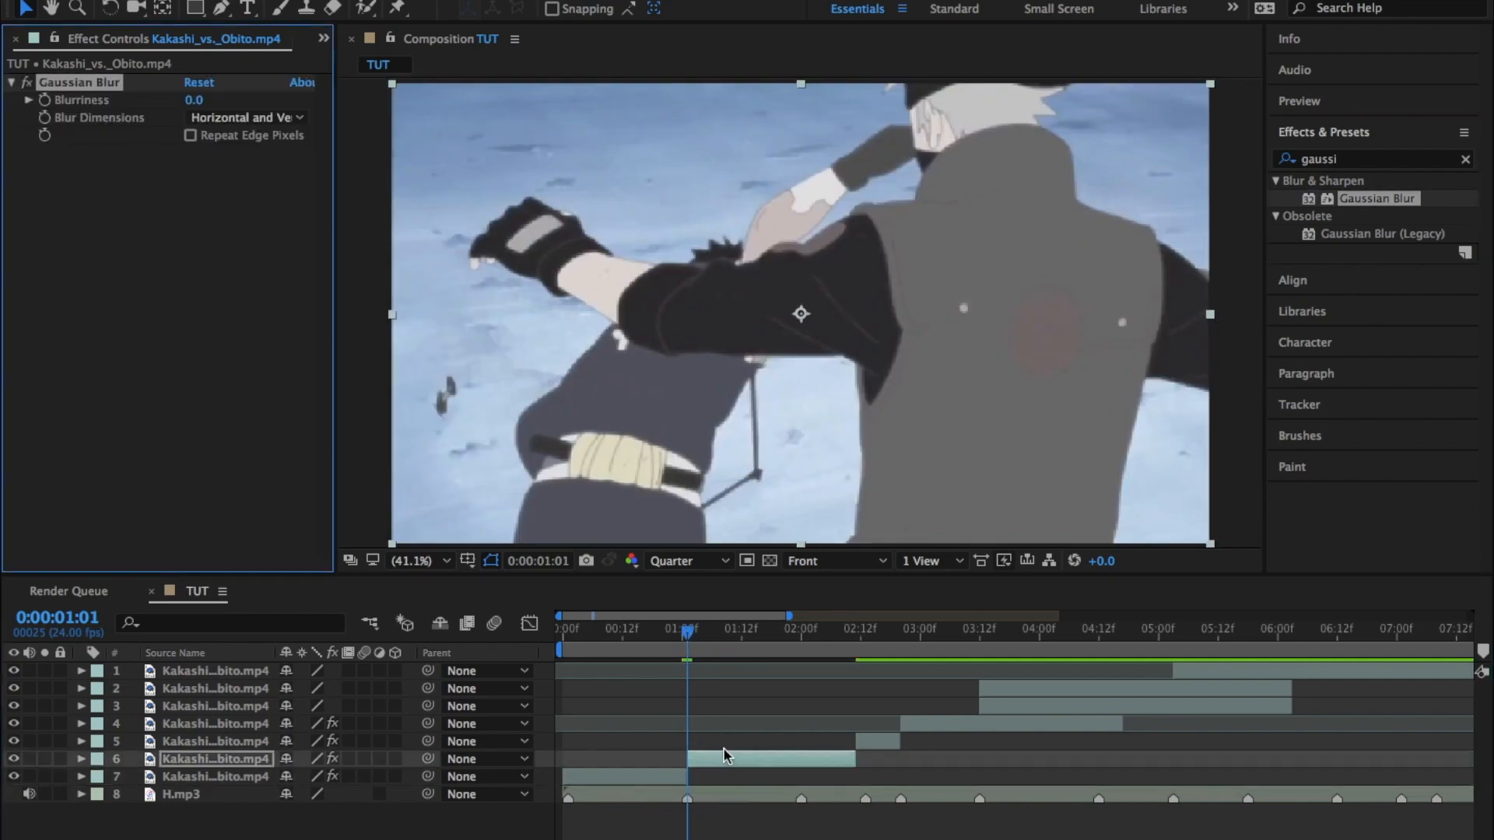
drag(193, 100, 695, 127)
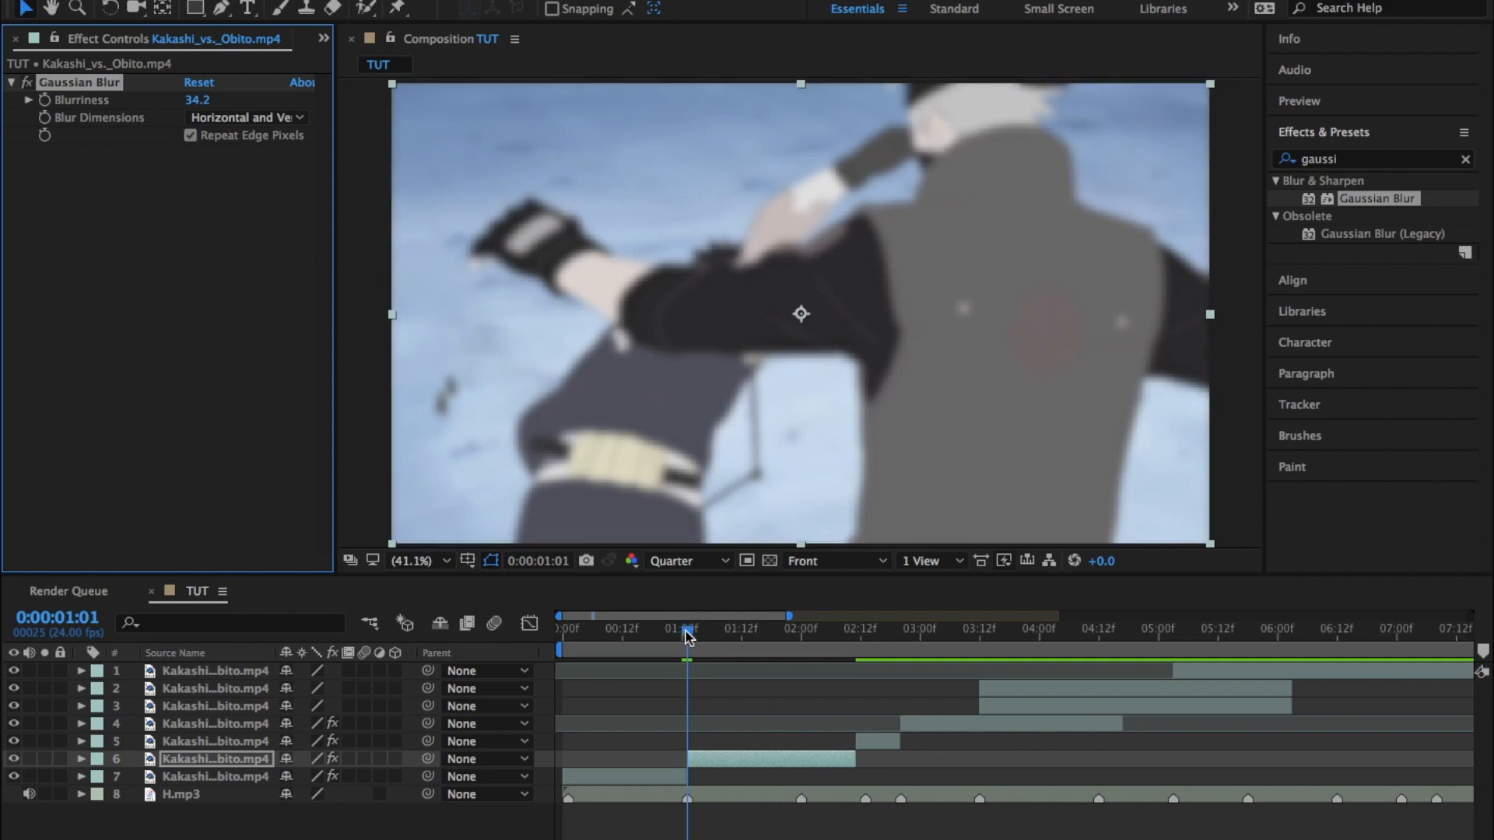
Keyframe layer 6's Blurriness from 34.2 at 0:00:01:01 to 0 at 0:00:01:17, reveal its keyframes and play back the blur transition.
drag(687, 635, 762, 653)
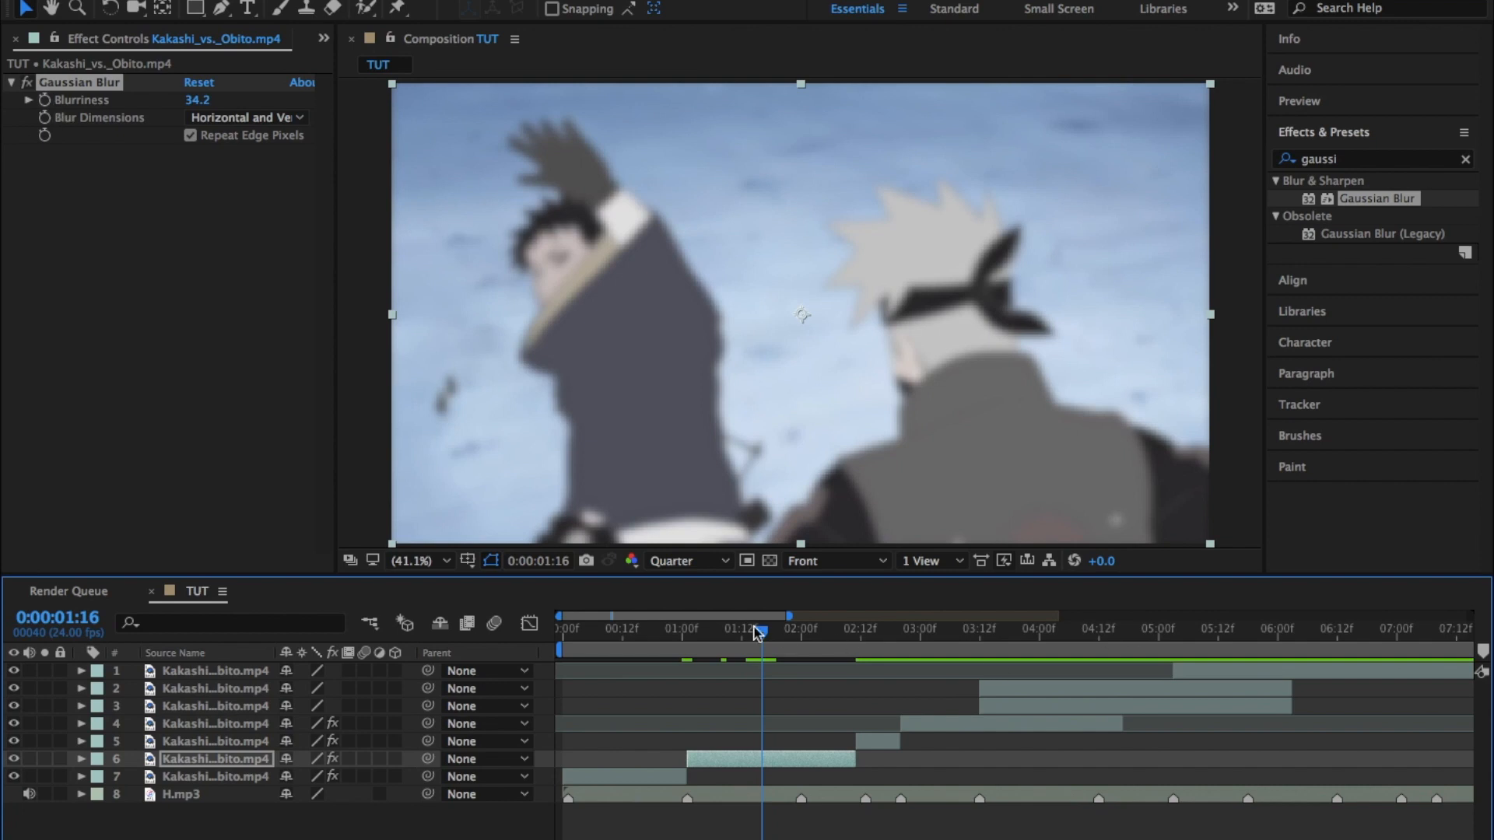
mouse_move(708, 652)
mouse_down()
mouse_move(674, 652)
mouse_move(688, 663)
mouse_up()
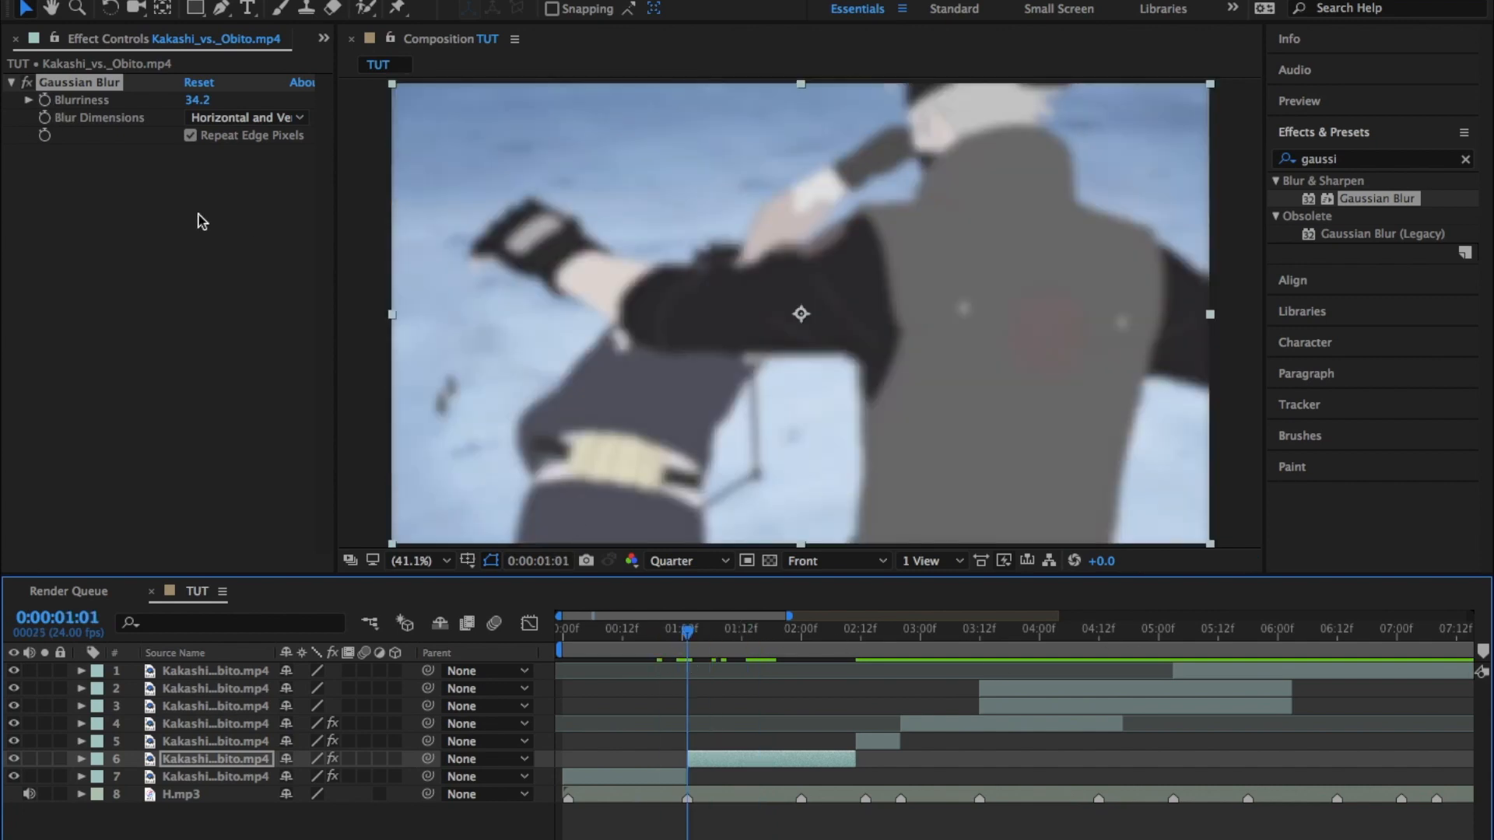
click(49, 115)
key(space)
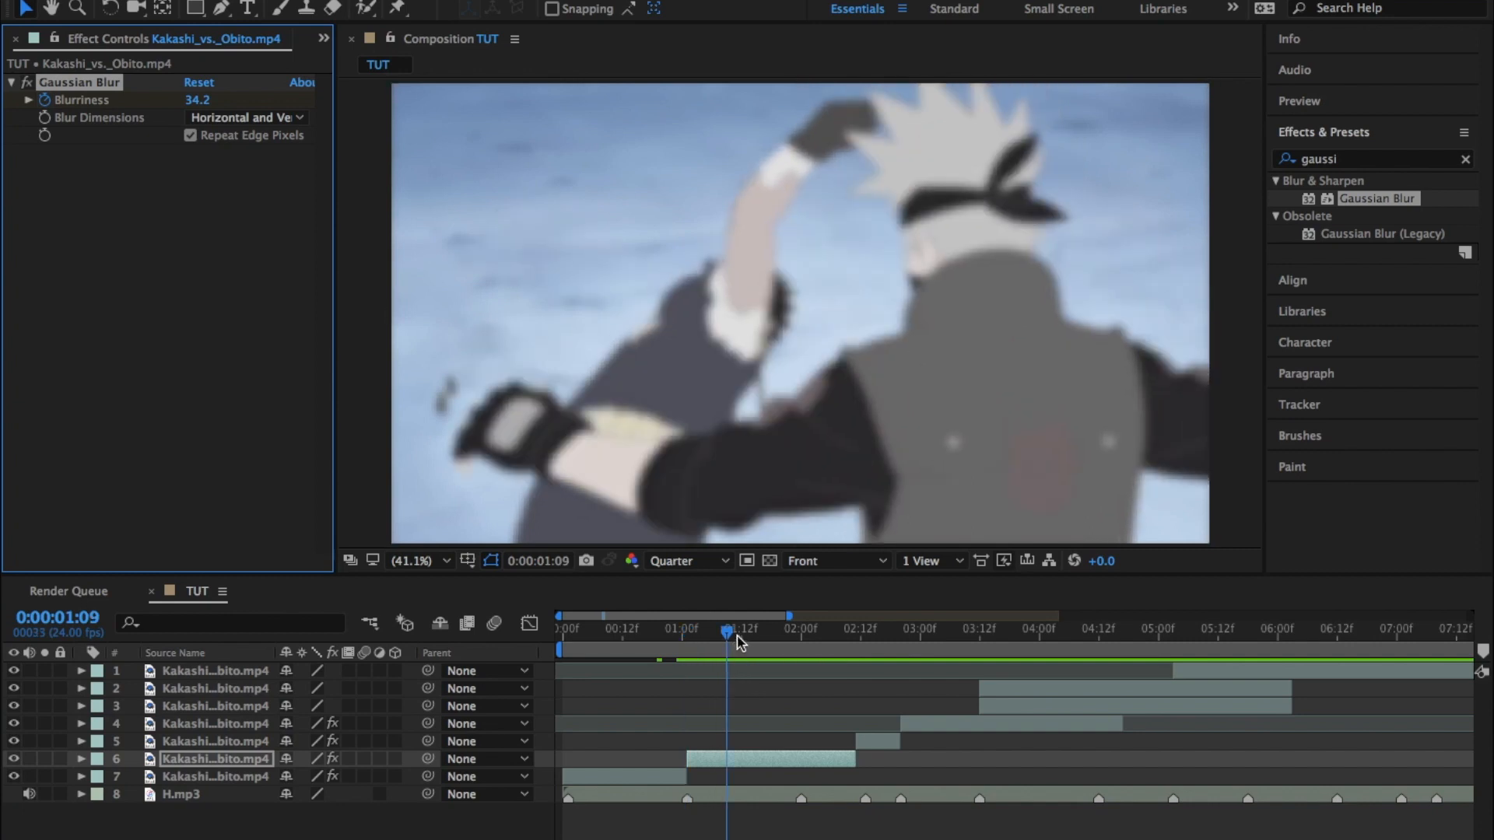
click(197, 99)
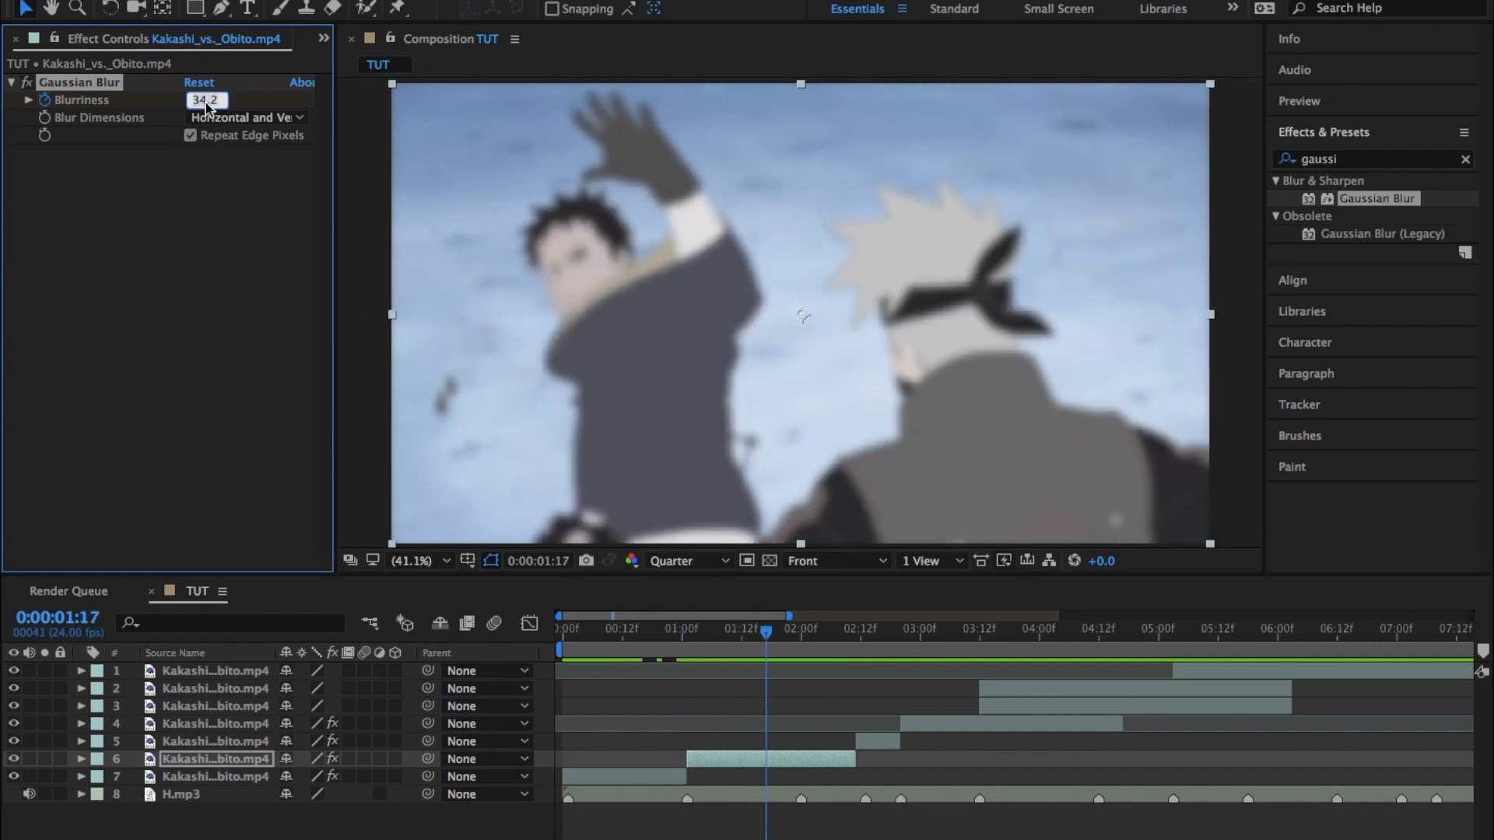
text(0)
key(Return)
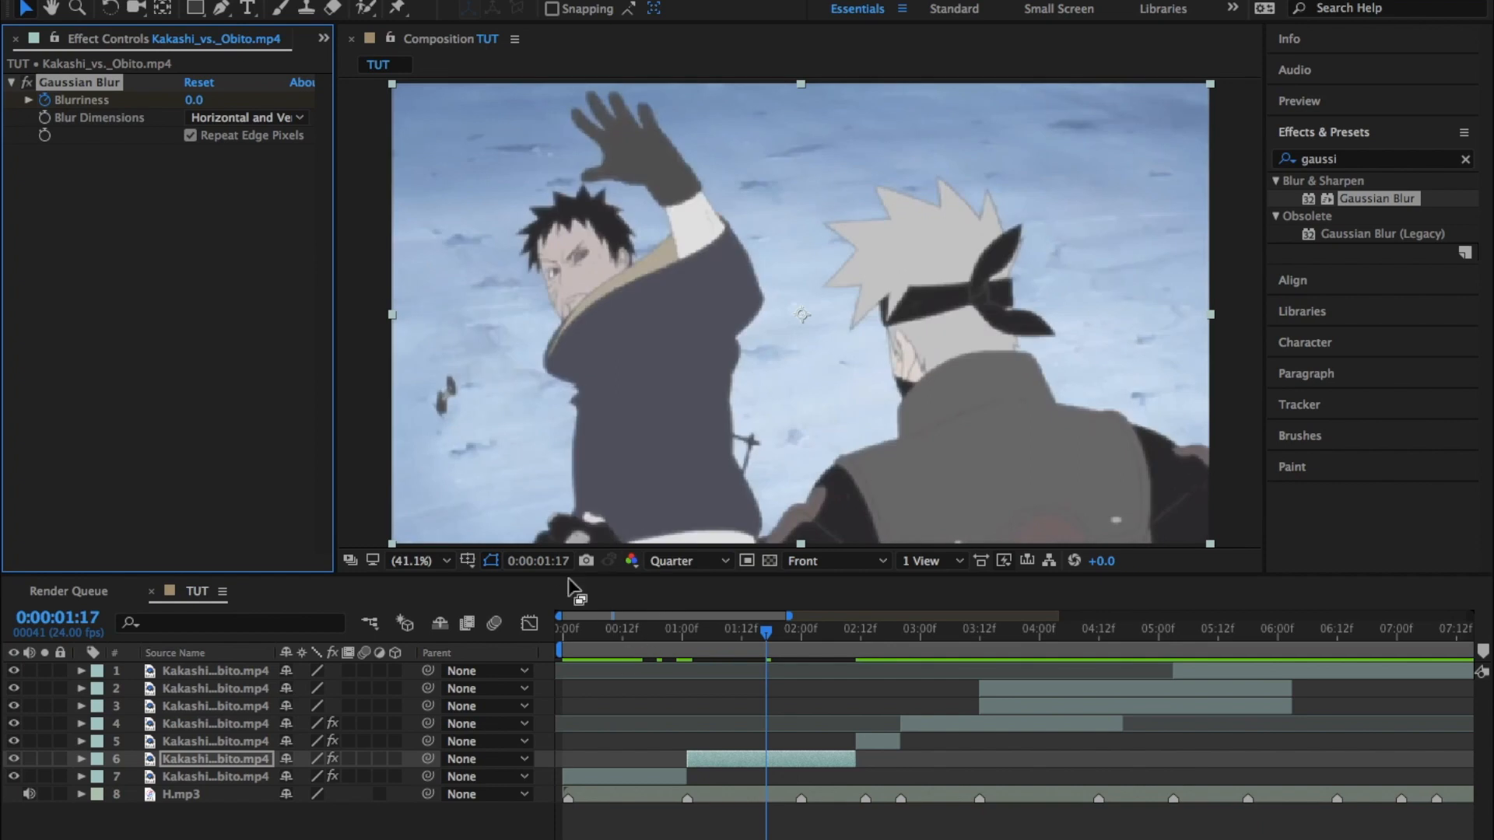
key(e)
click(117, 777)
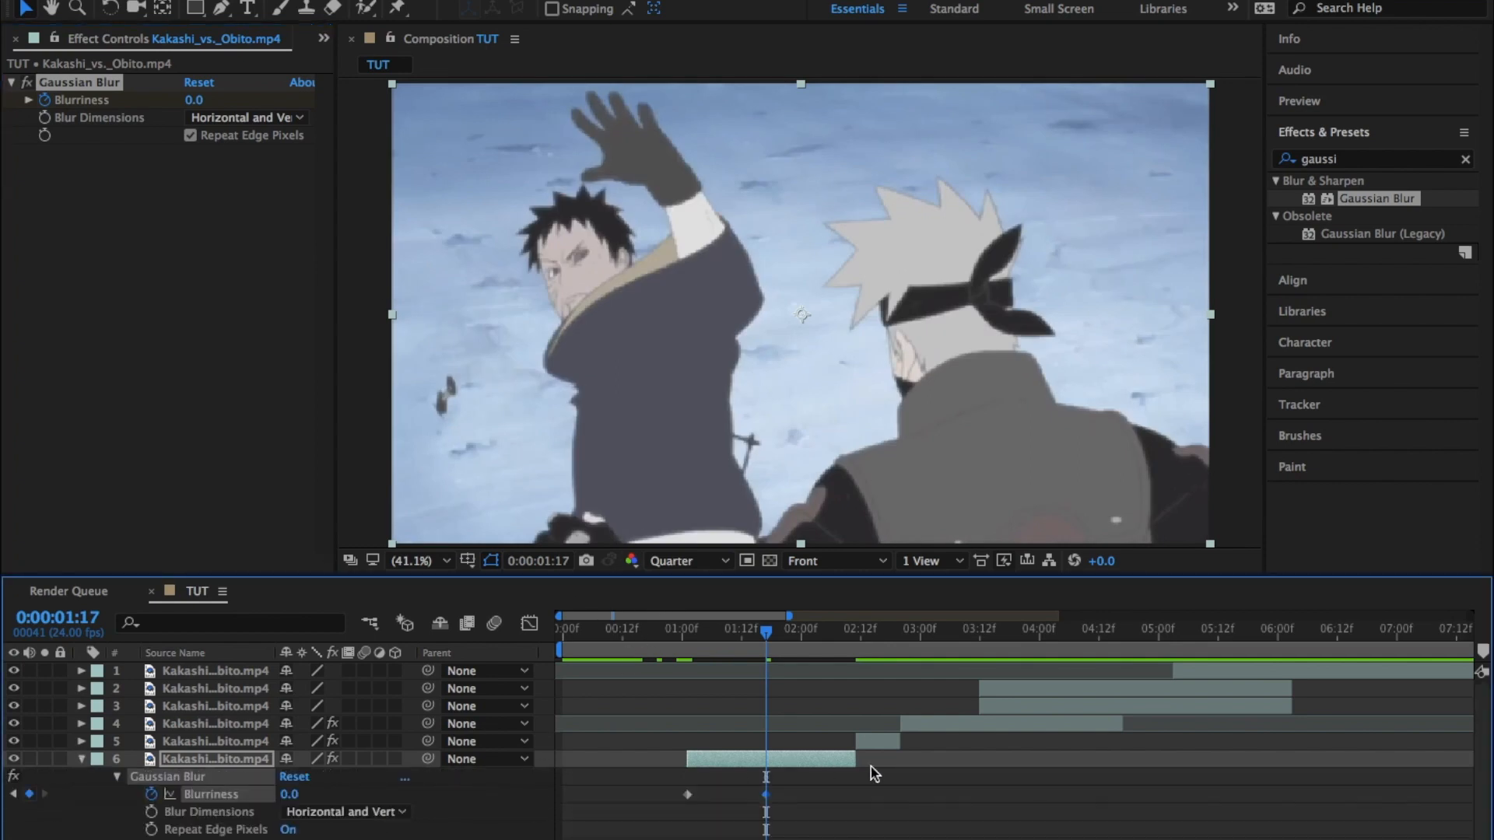
drag(634, 629, 616, 639)
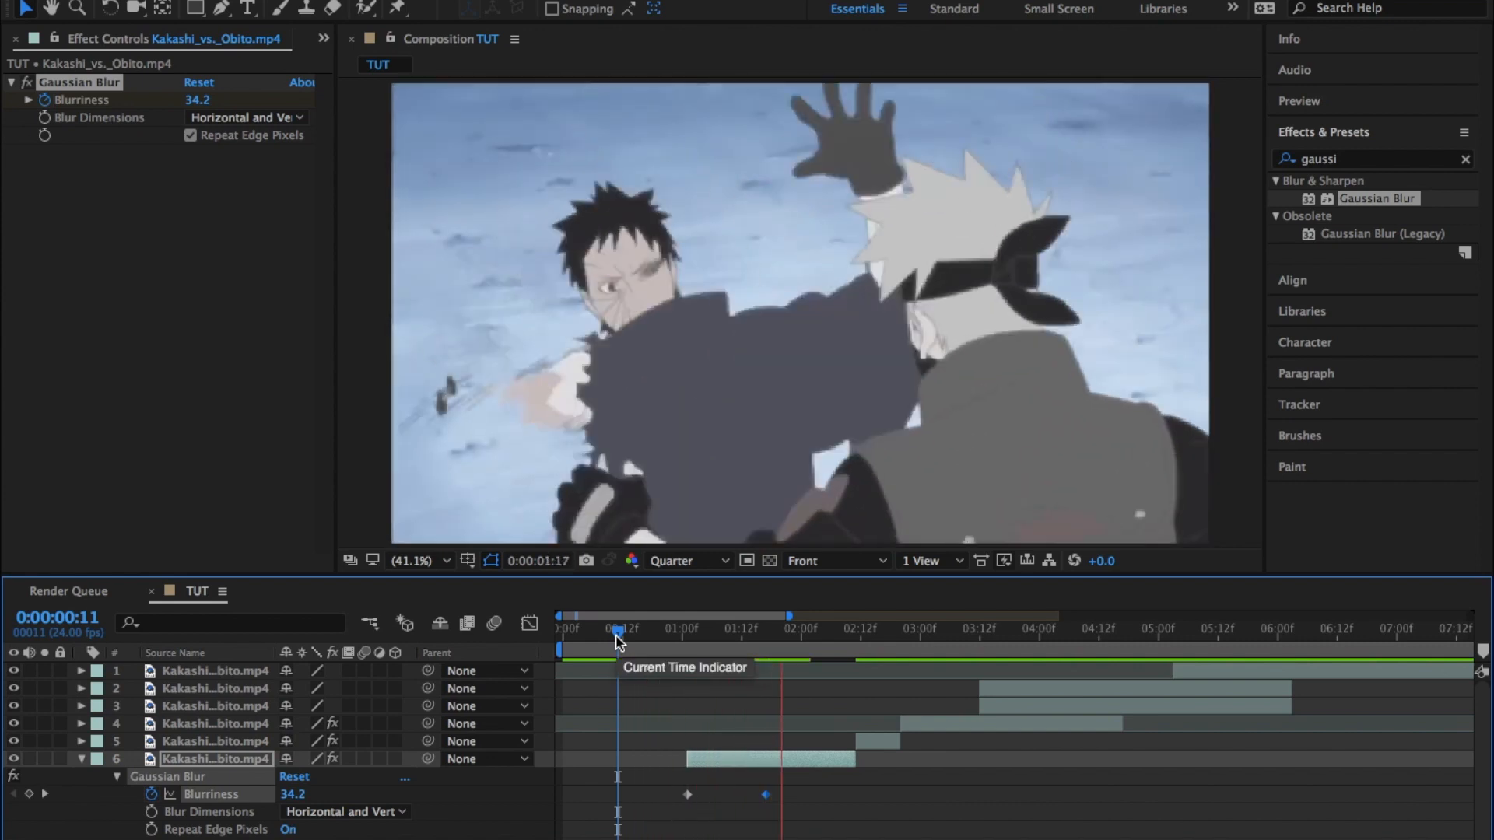
key(space)
Easy-ease both layer 6 Blurriness keyframes and steepen the curve right after the first one so the blur clears quickly.
drag(838, 792, 671, 805)
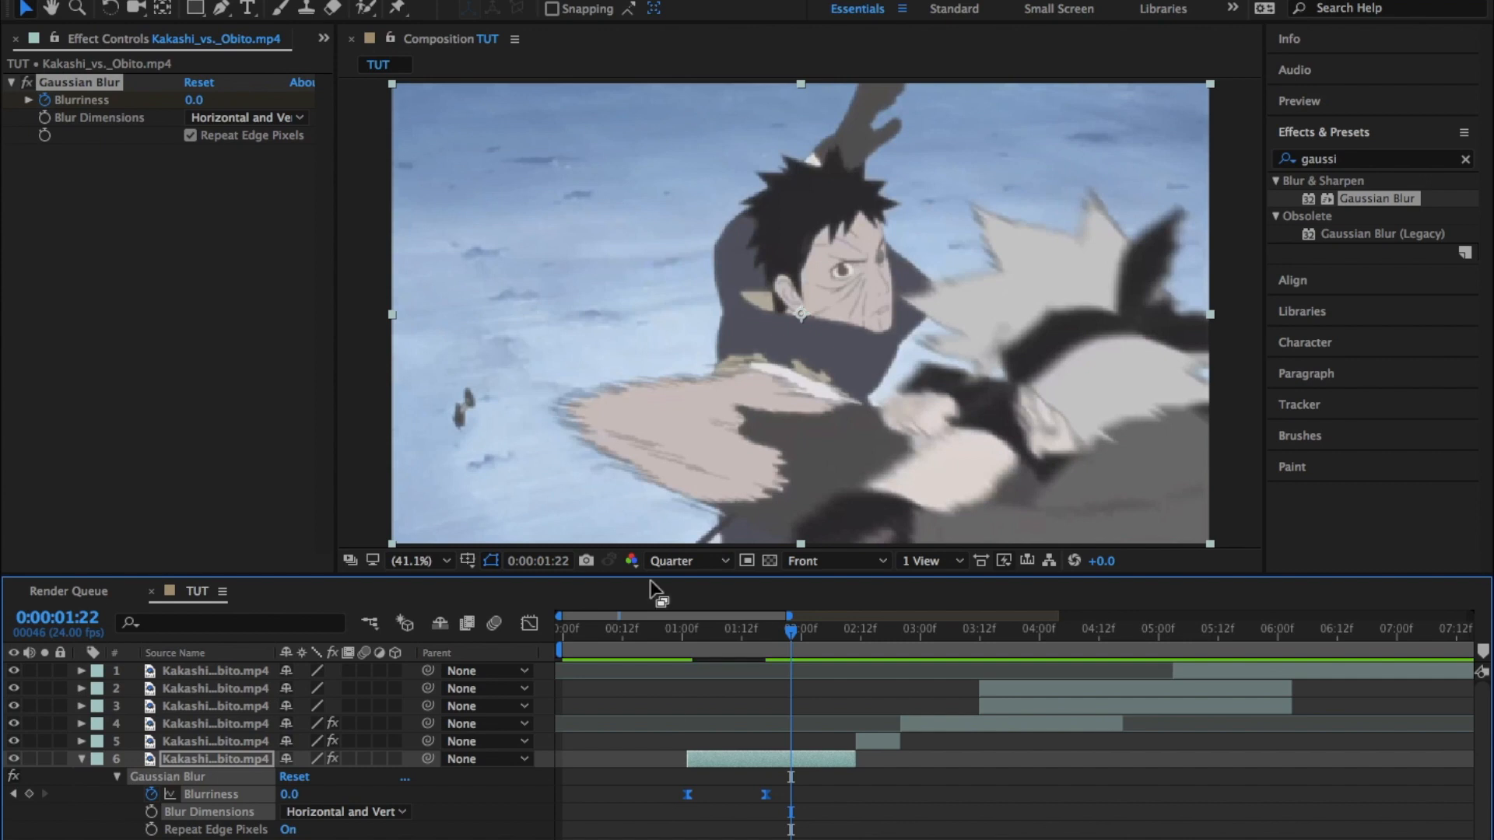
click(529, 623)
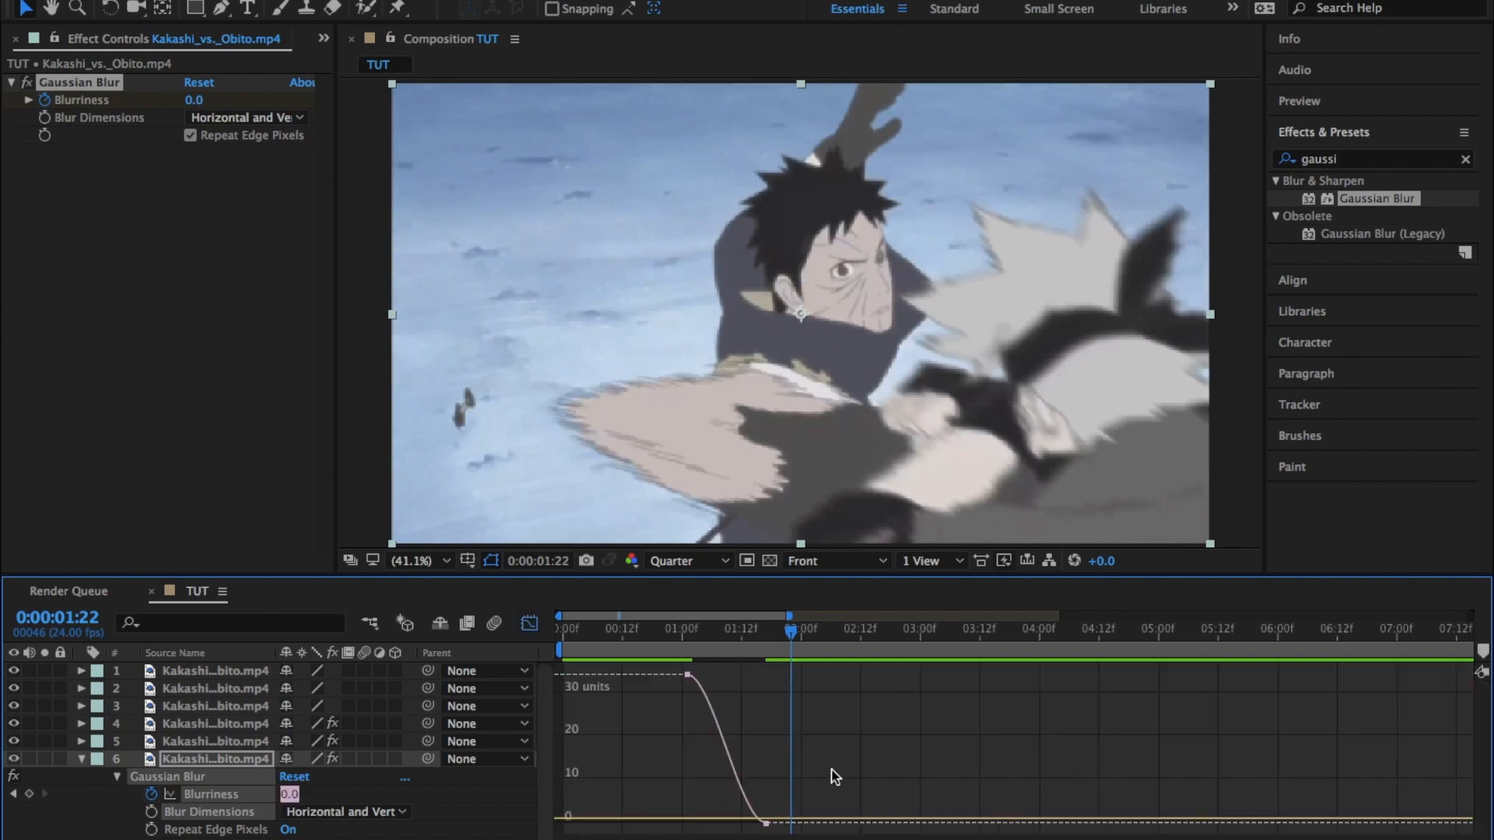
click(767, 824)
drag(716, 681, 693, 822)
Play back the blur transition from before the cut between layers 7 and 6, closing the graph view and clearing the effects search.
drag(686, 633, 642, 644)
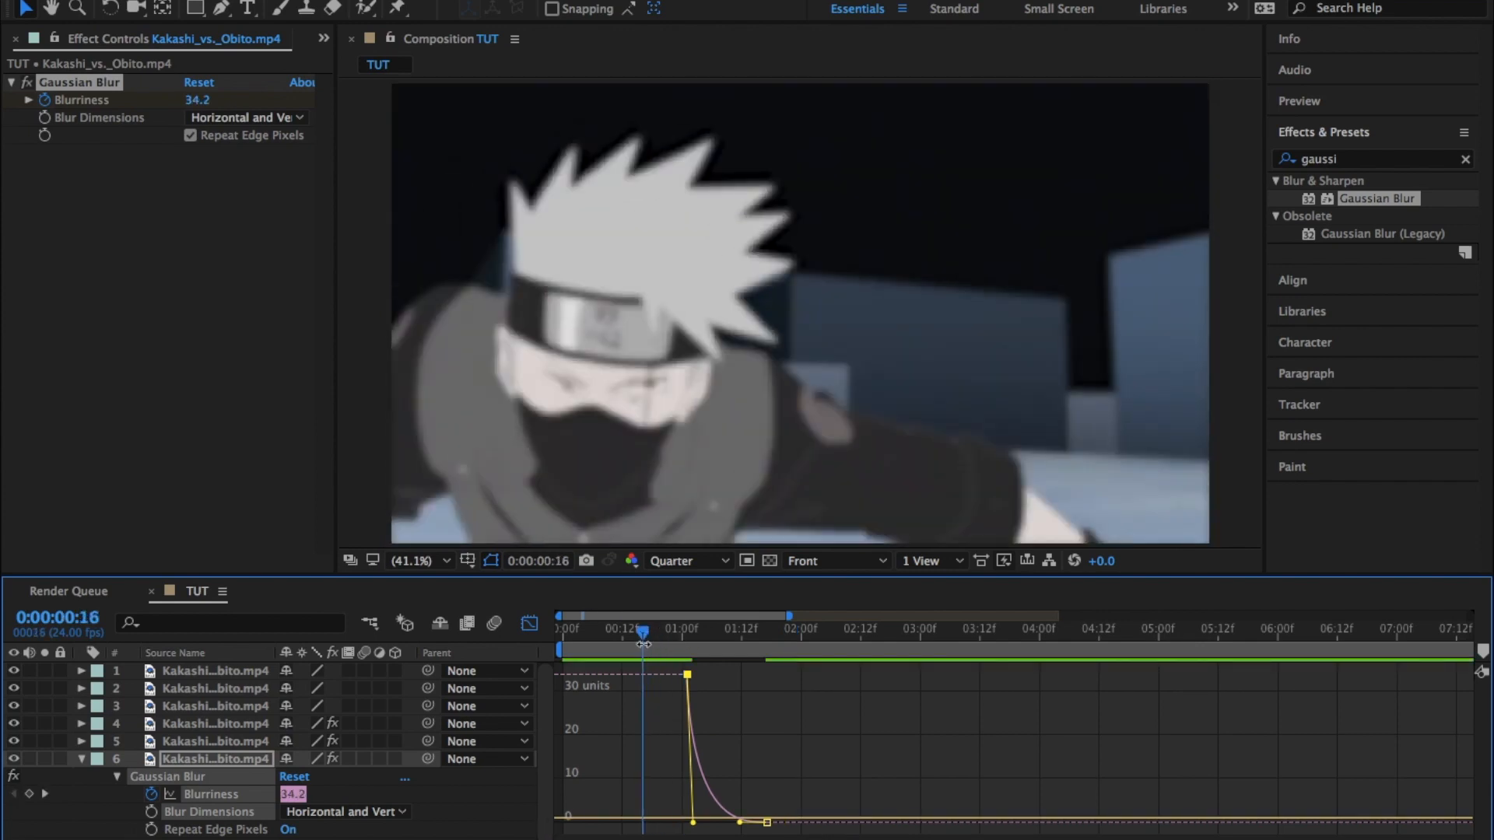
key(space)
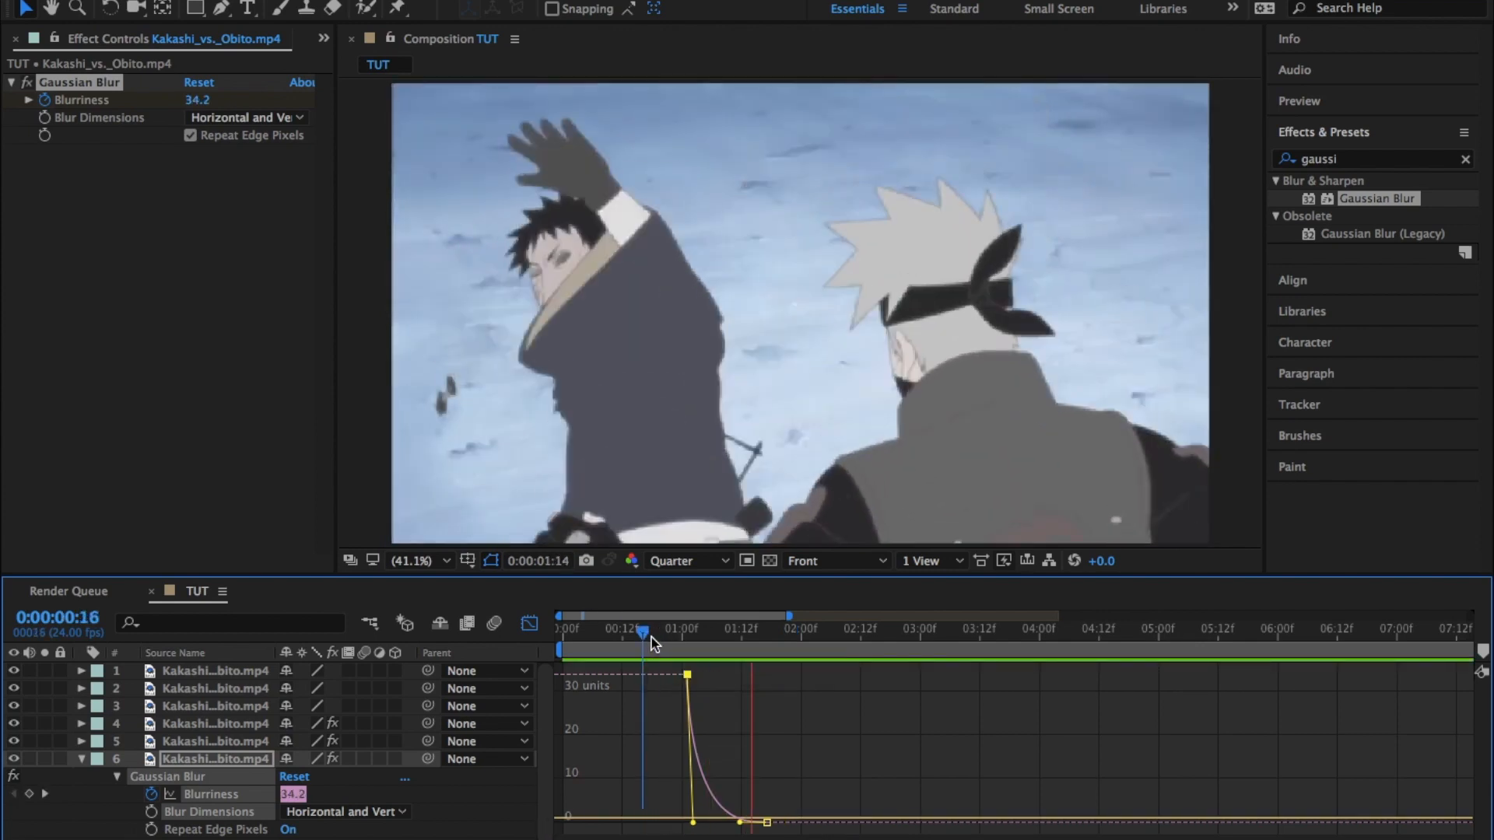
click(651, 637)
key(space)
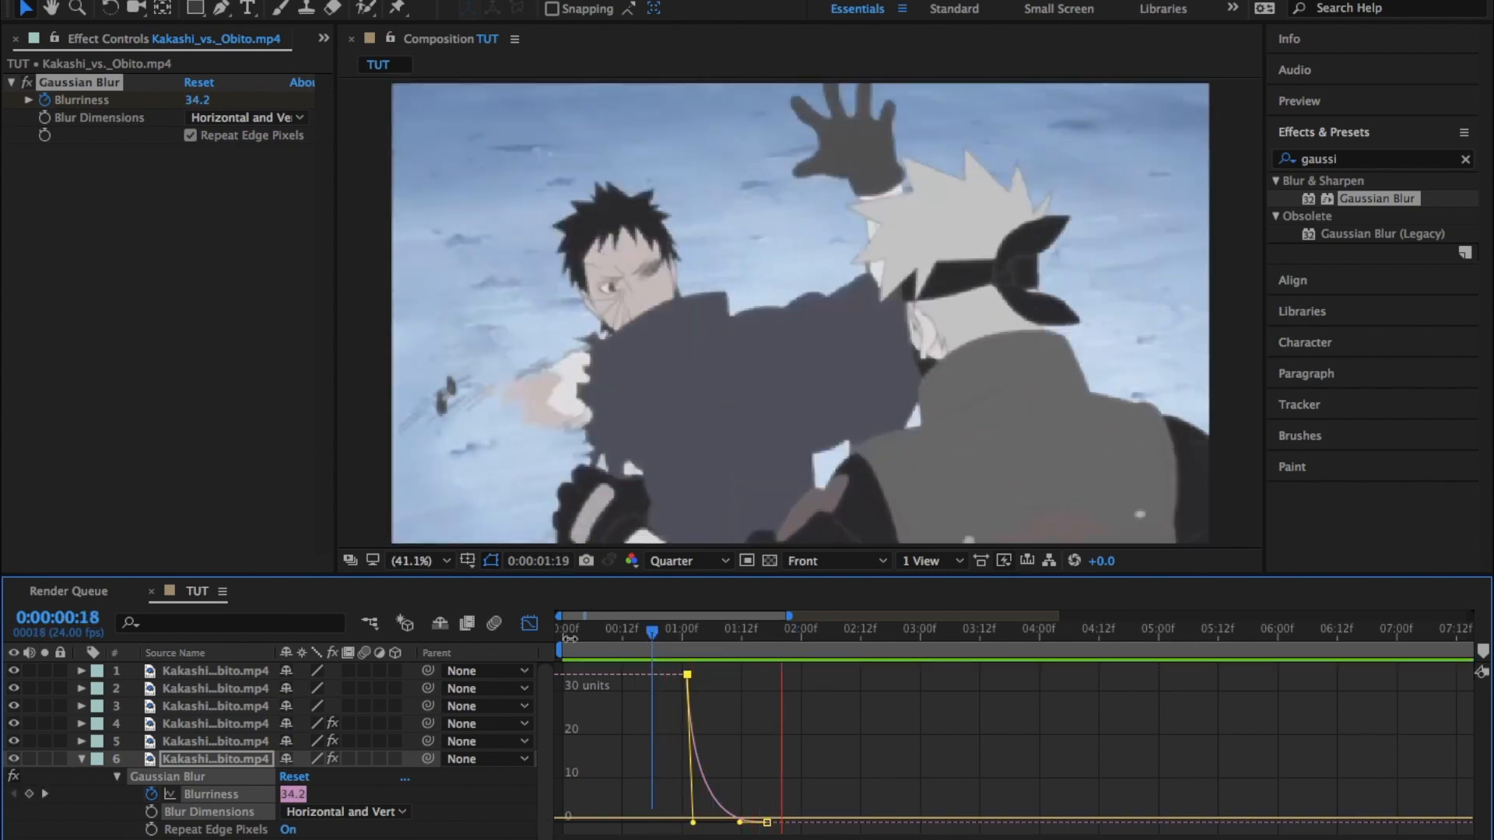
click(530, 624)
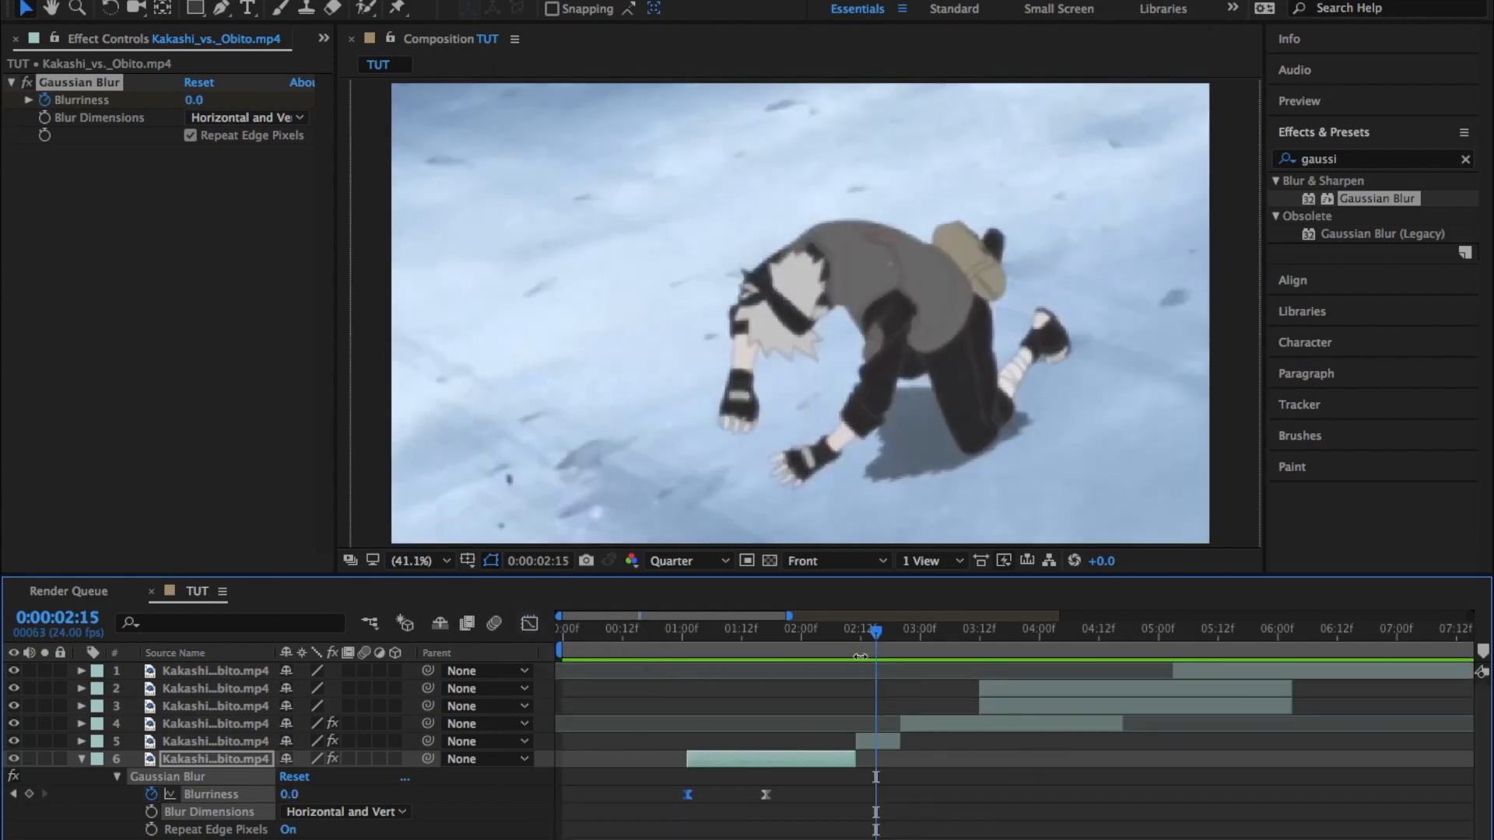
click(1465, 158)
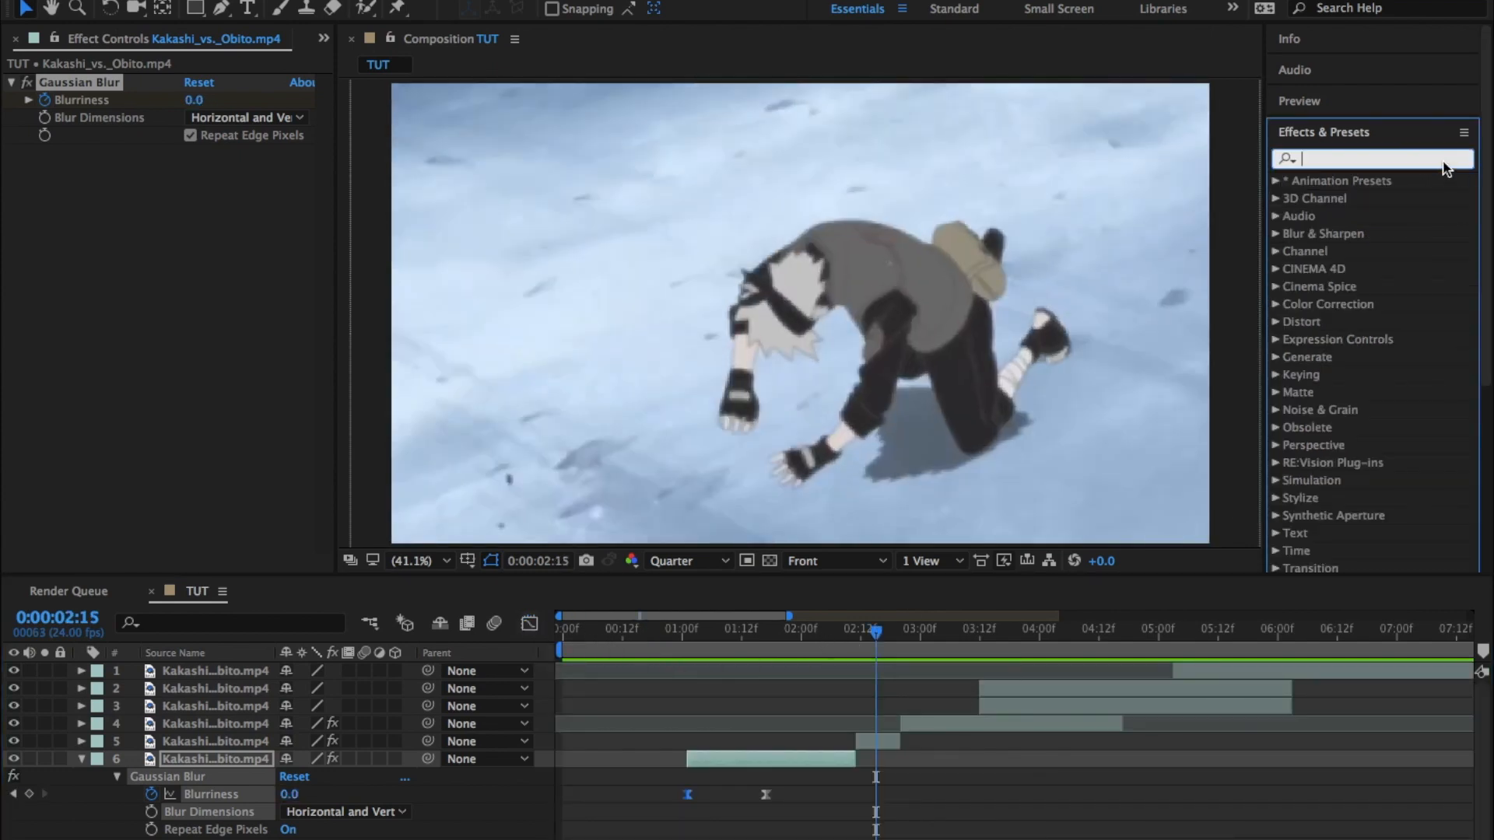
Apply the Clean Twitch (MID) preset to layer 6 at 0:00:01:23, playing the clip first to find the beat.
text(mid)
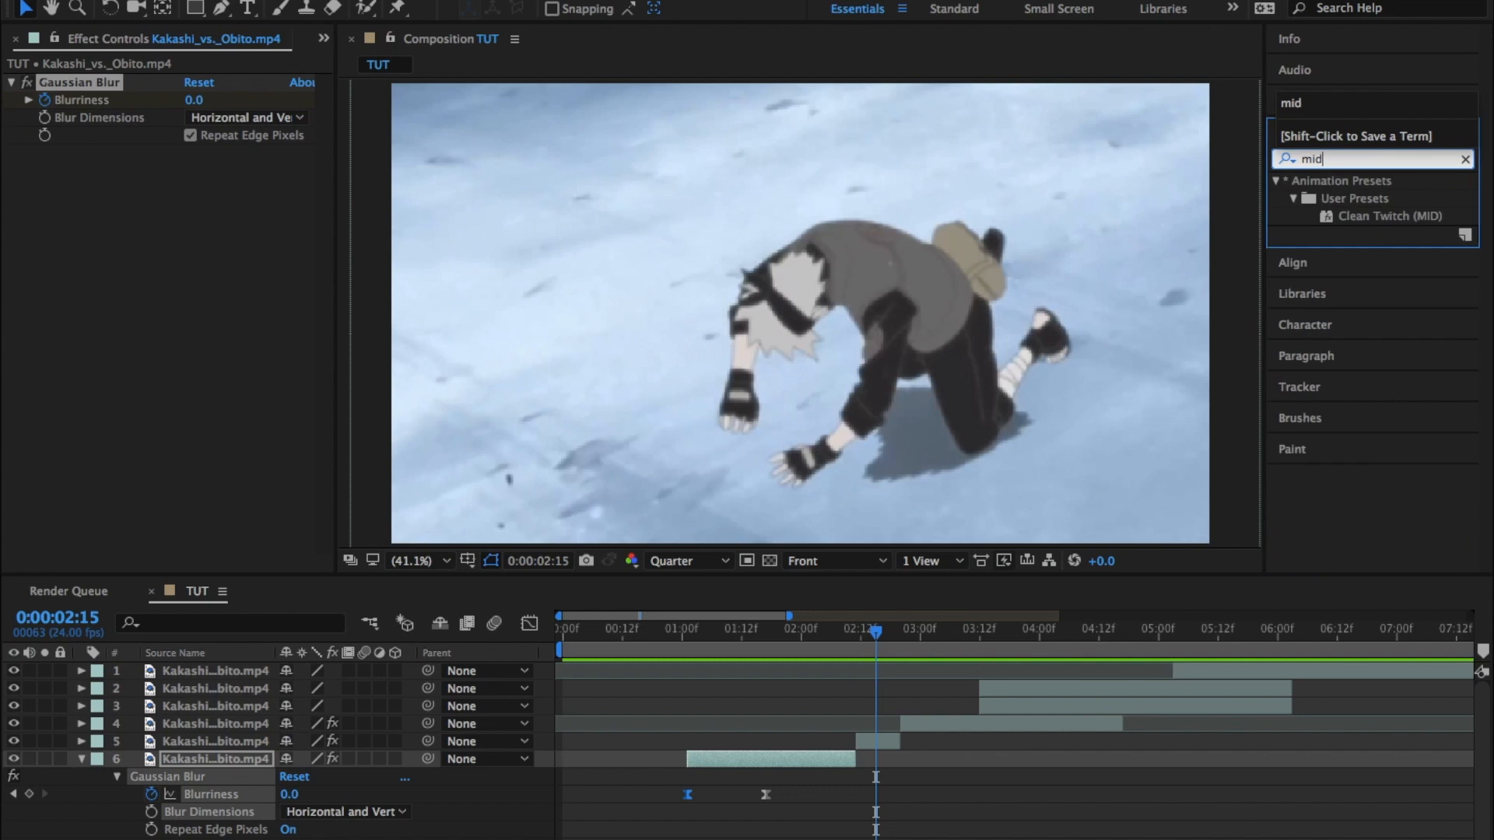
drag(760, 643, 711, 649)
key(space)
key(space)
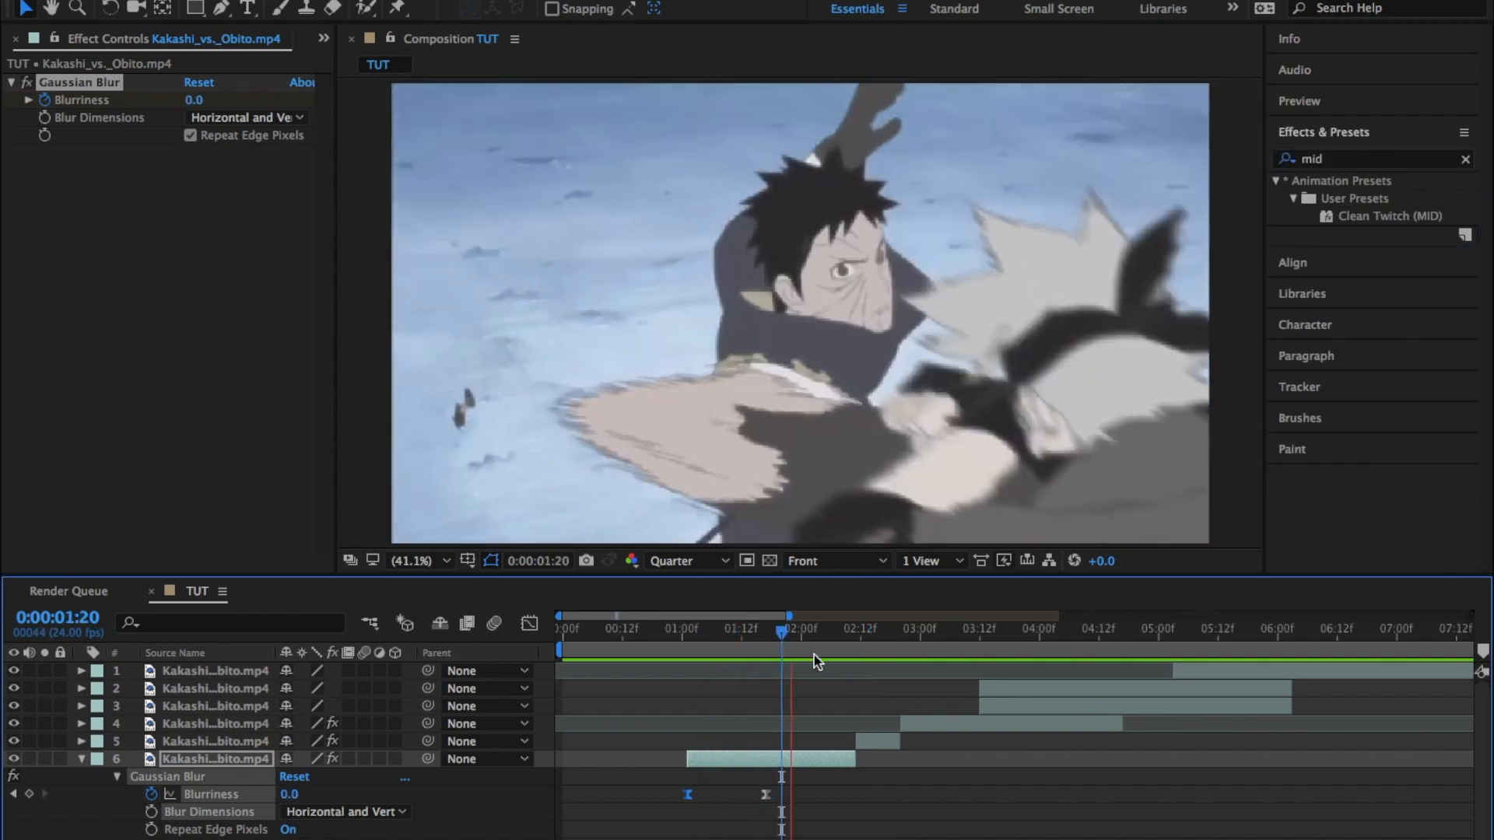
click(808, 644)
drag(806, 632, 798, 633)
drag(1389, 216, 825, 761)
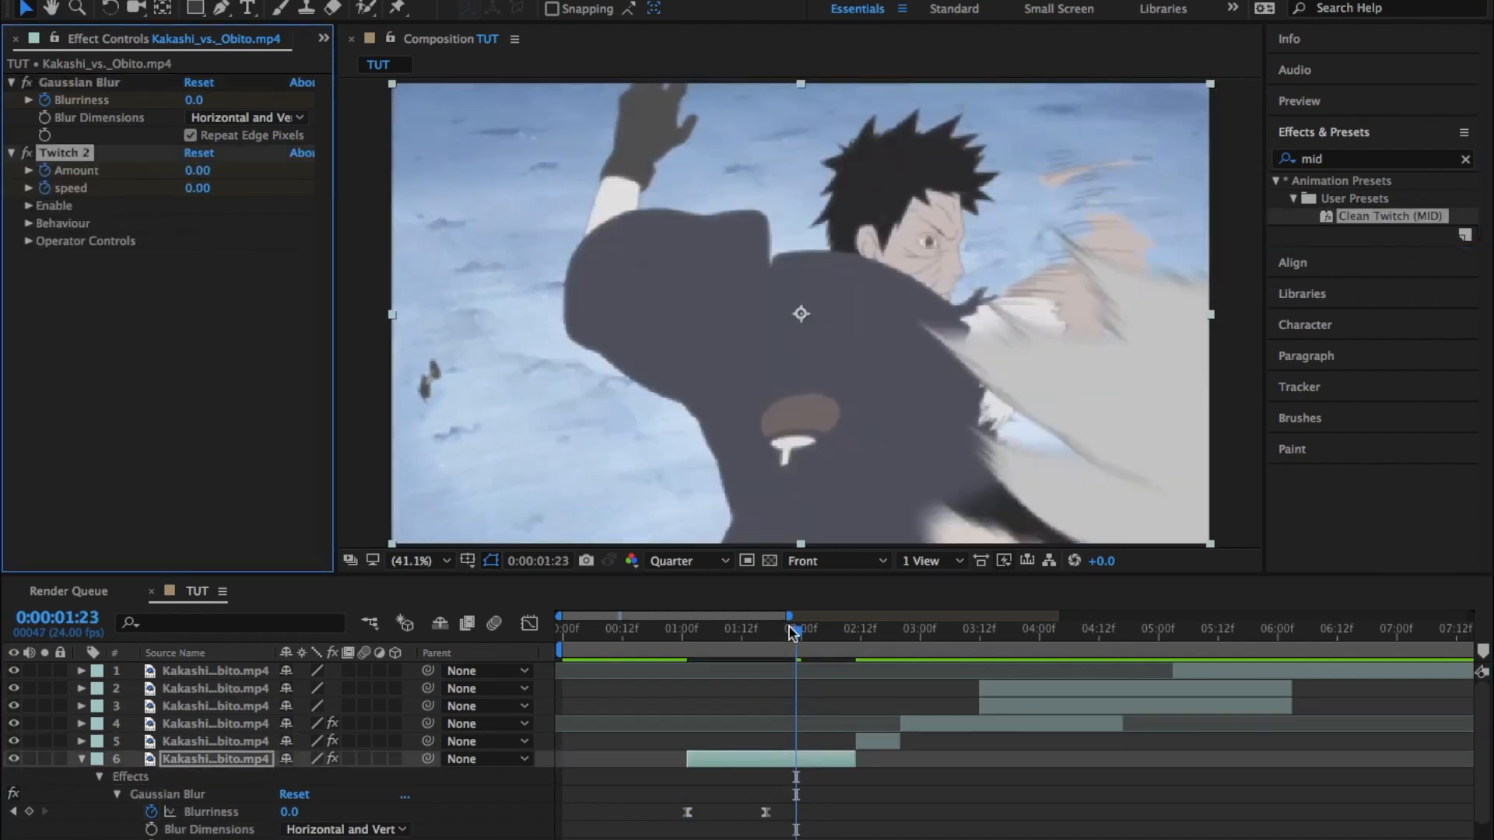
Play back the new twitch on layer 6, collapse the layer's properties and replay the sequence from the start.
mouse_move(792, 632)
mouse_down()
mouse_move(786, 642)
mouse_move(829, 647)
mouse_move(786, 646)
mouse_up()
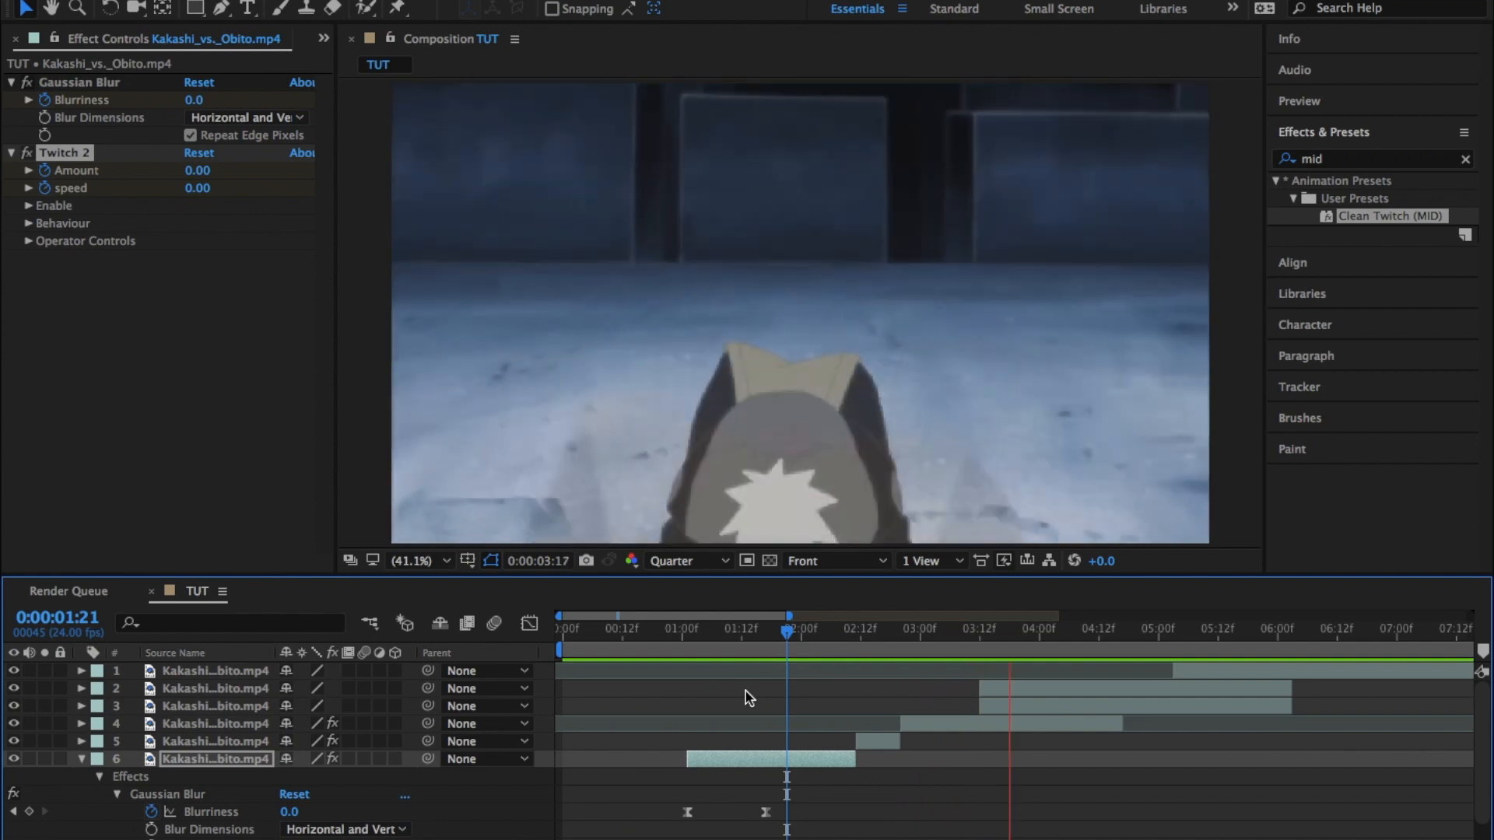
key(space)
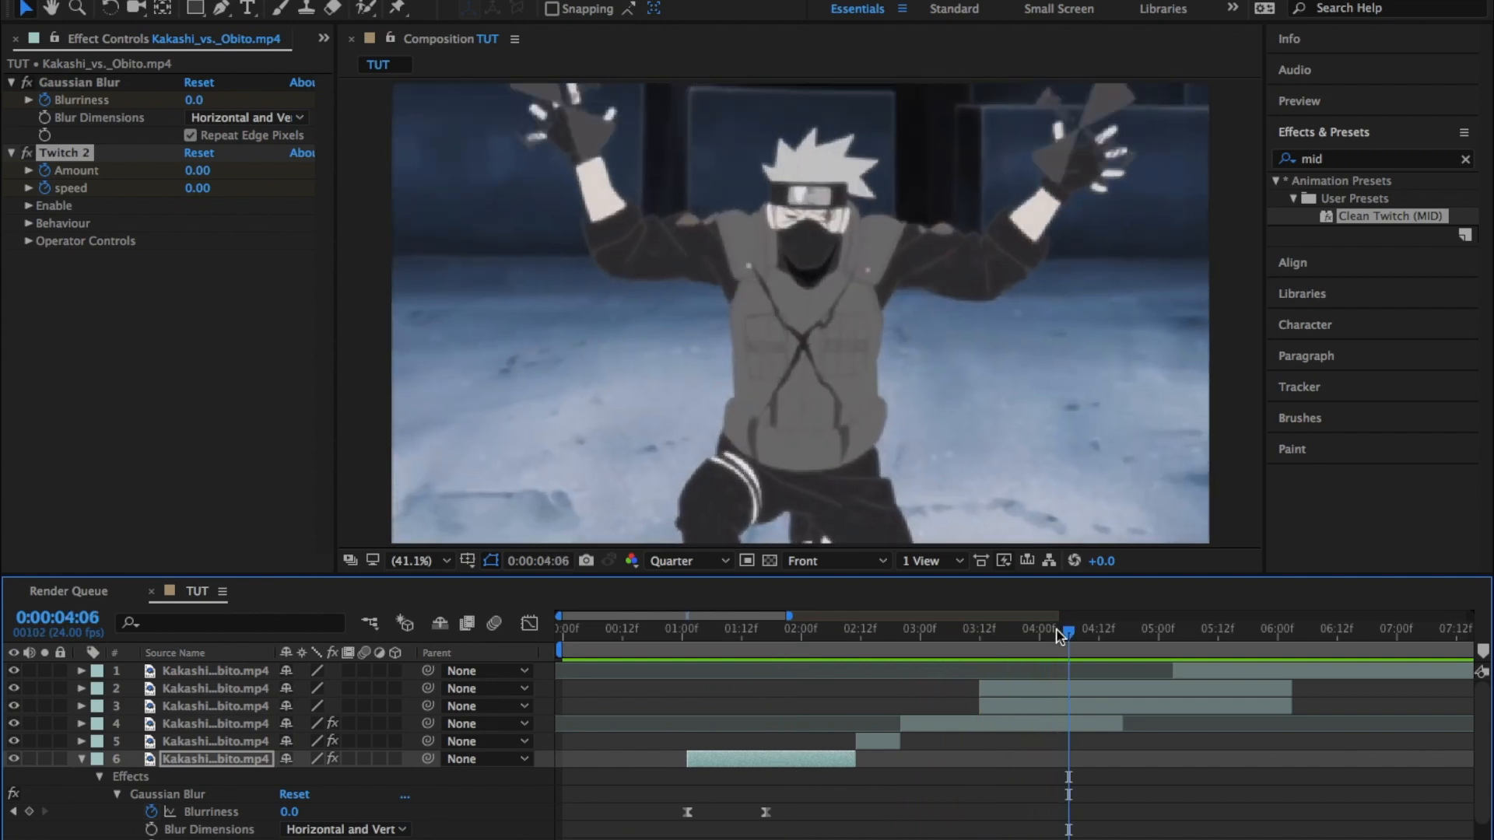
click(85, 758)
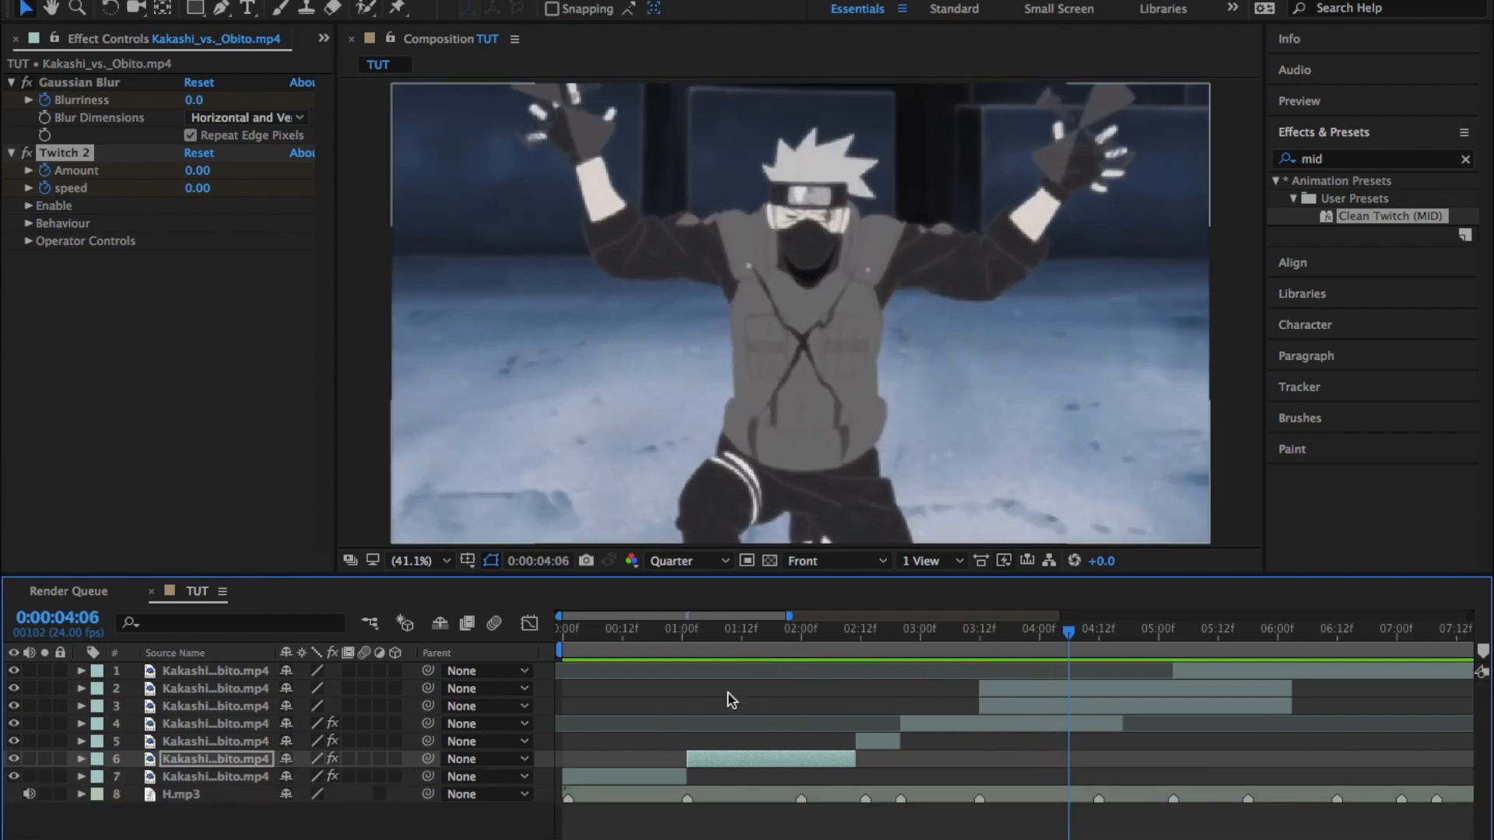
drag(712, 647, 520, 652)
key(space)
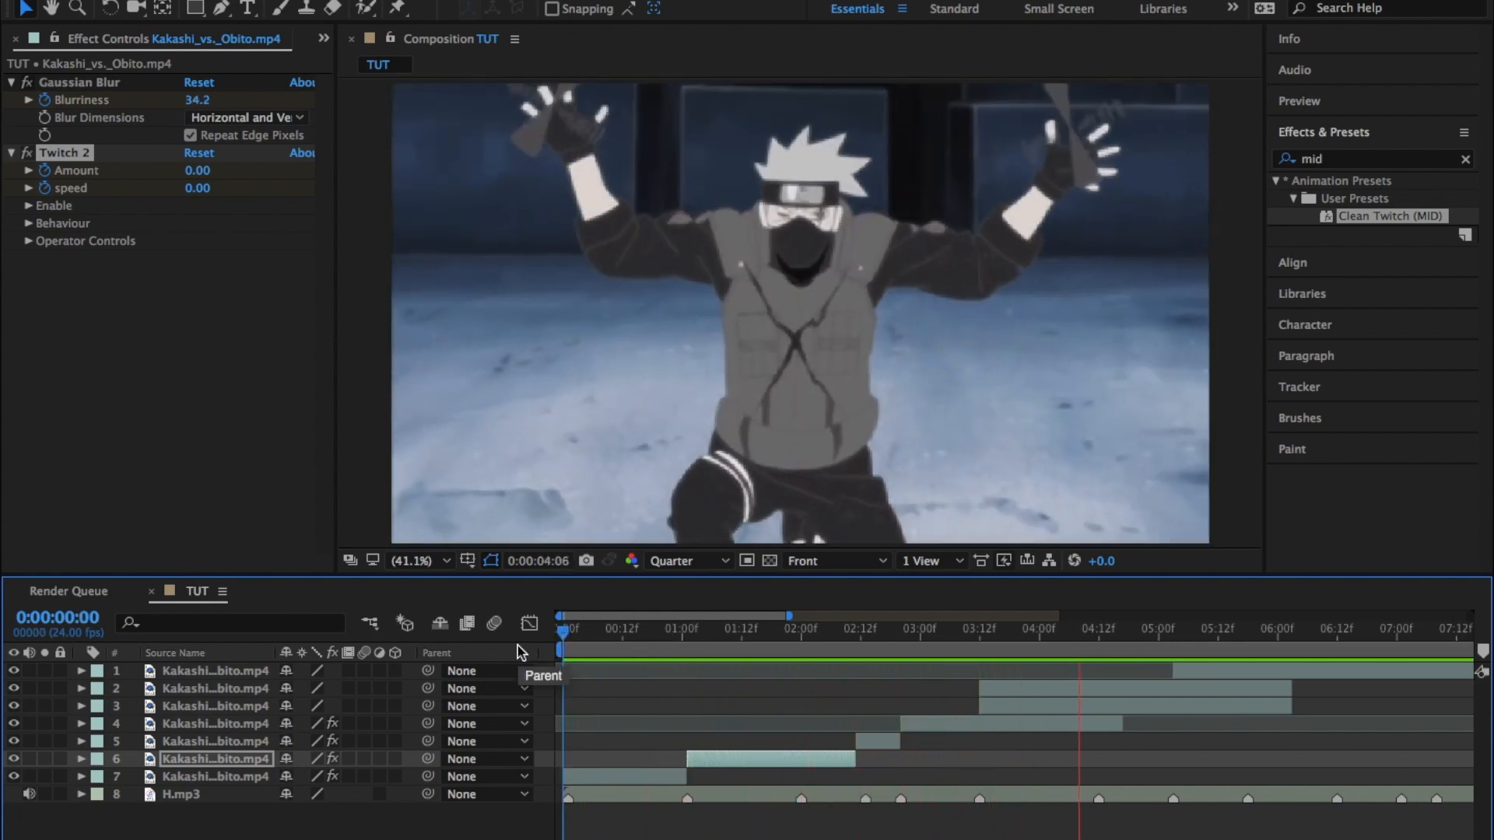
key(space)
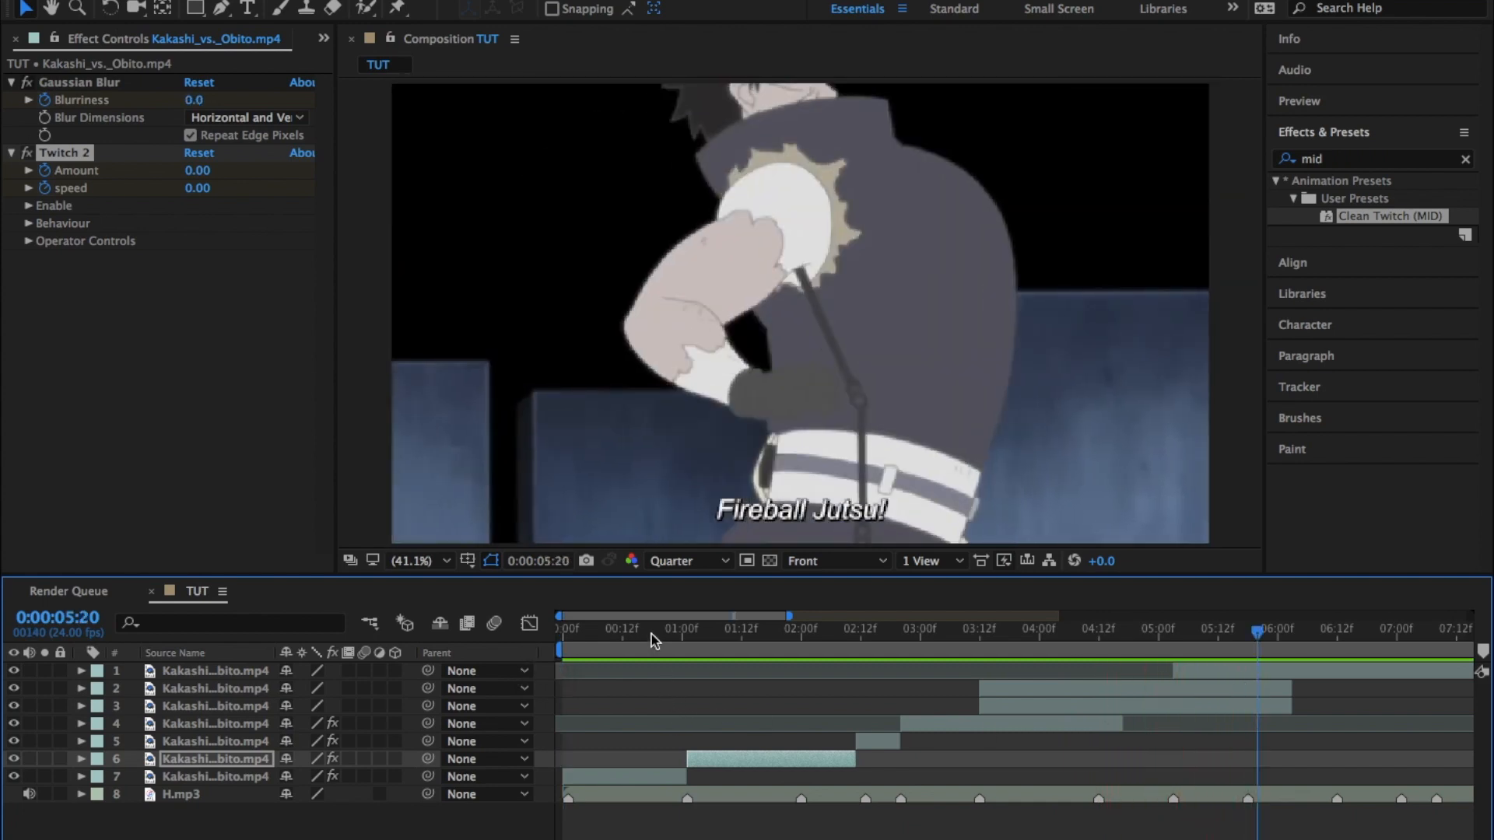
Play back the opening clip and its transition into layer 6 again, collapsing layer 7's properties.
key(space)
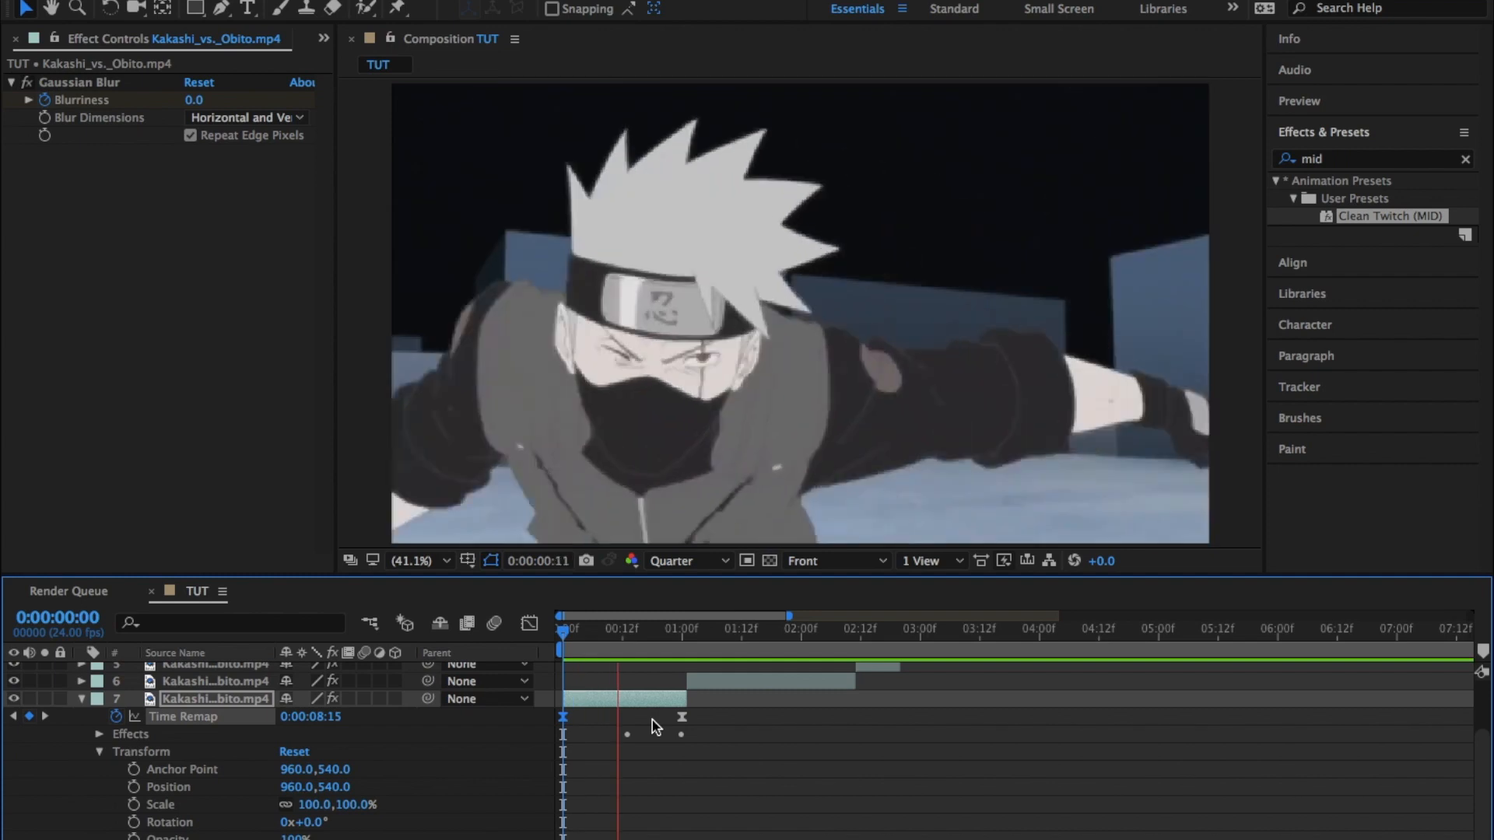
key(space)
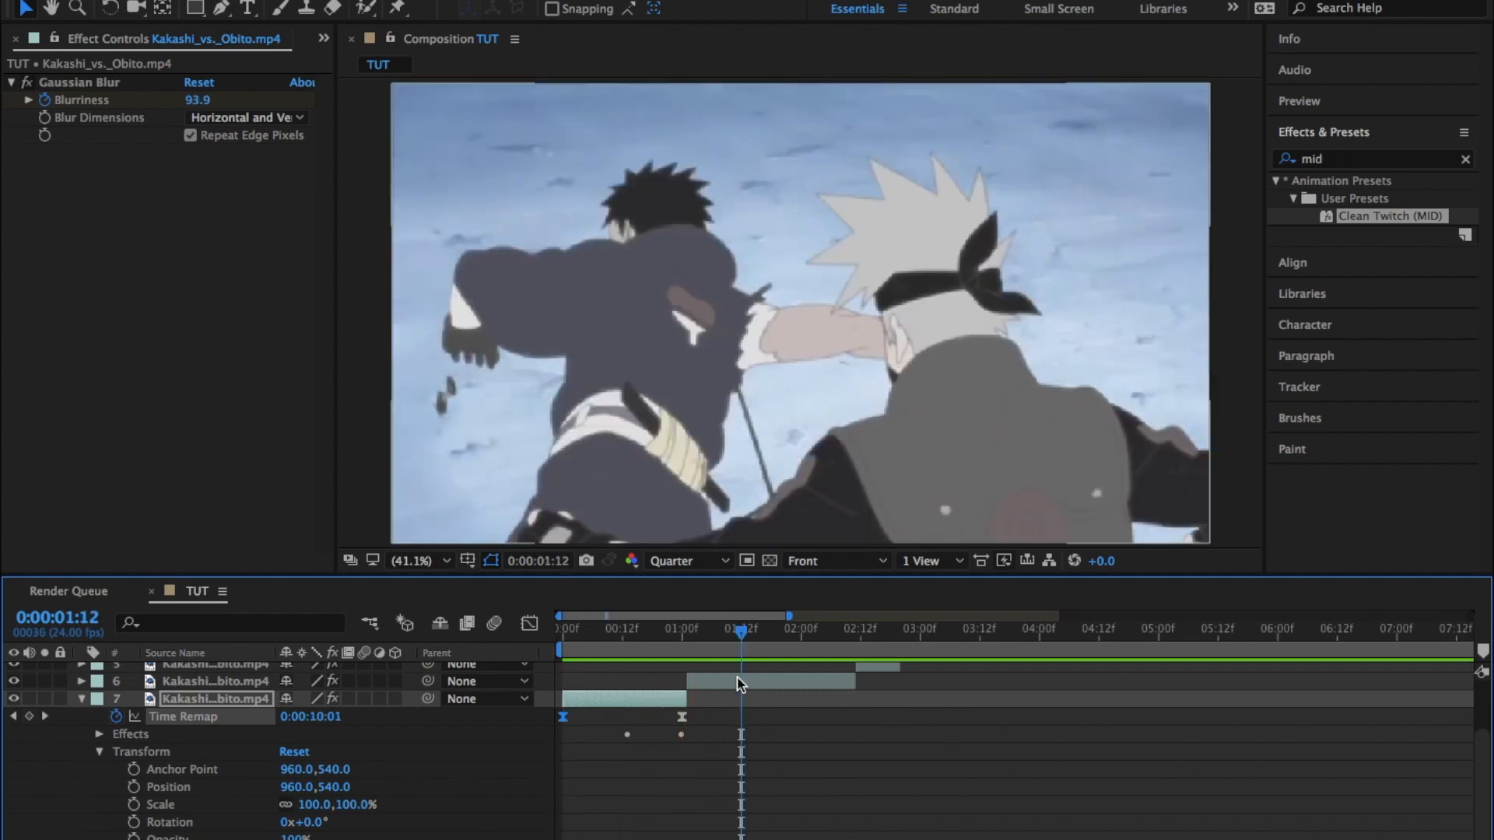
scroll(773, 763, up, 3)
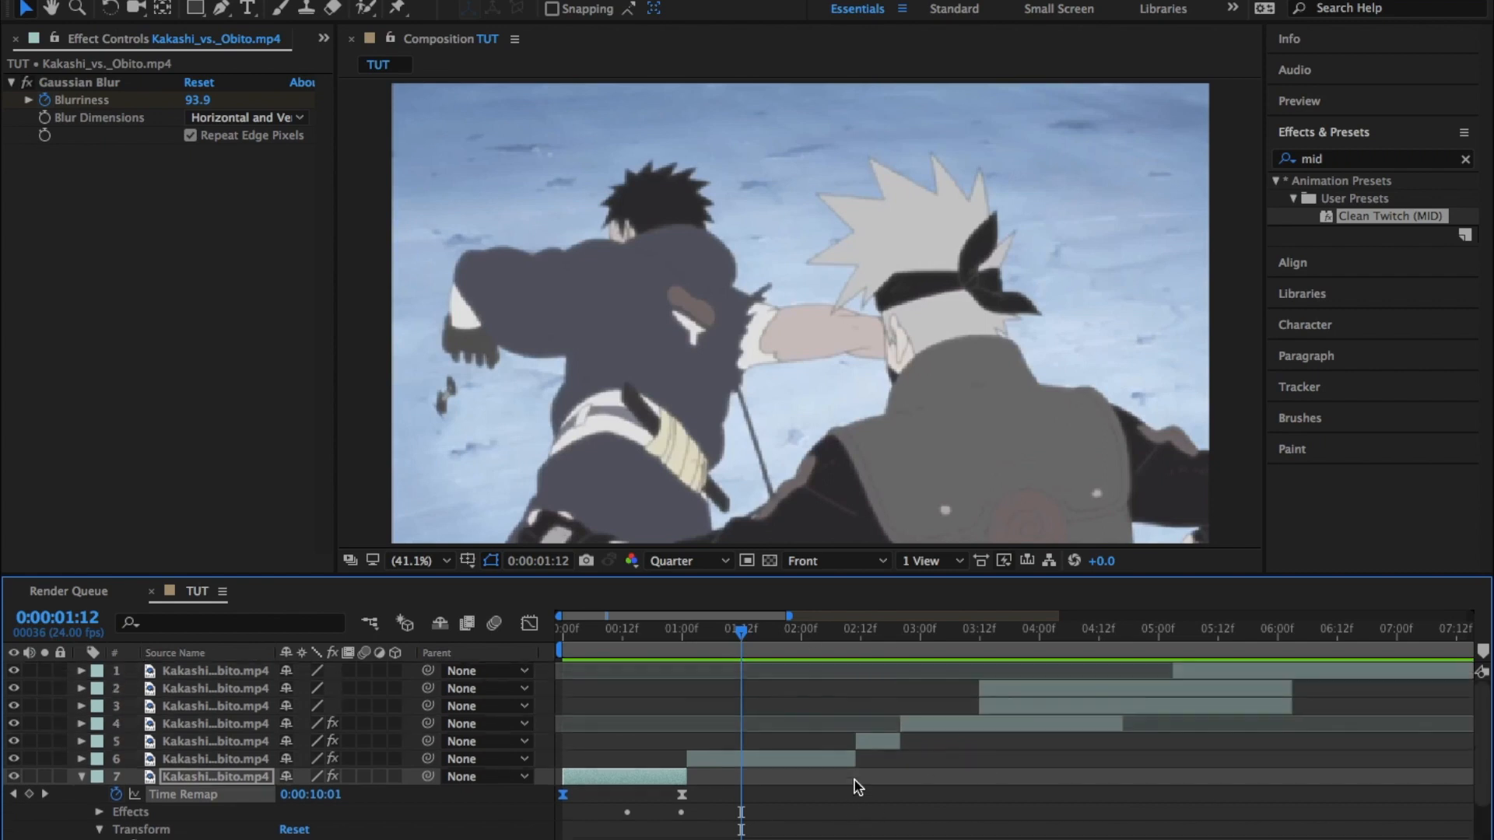
click(81, 776)
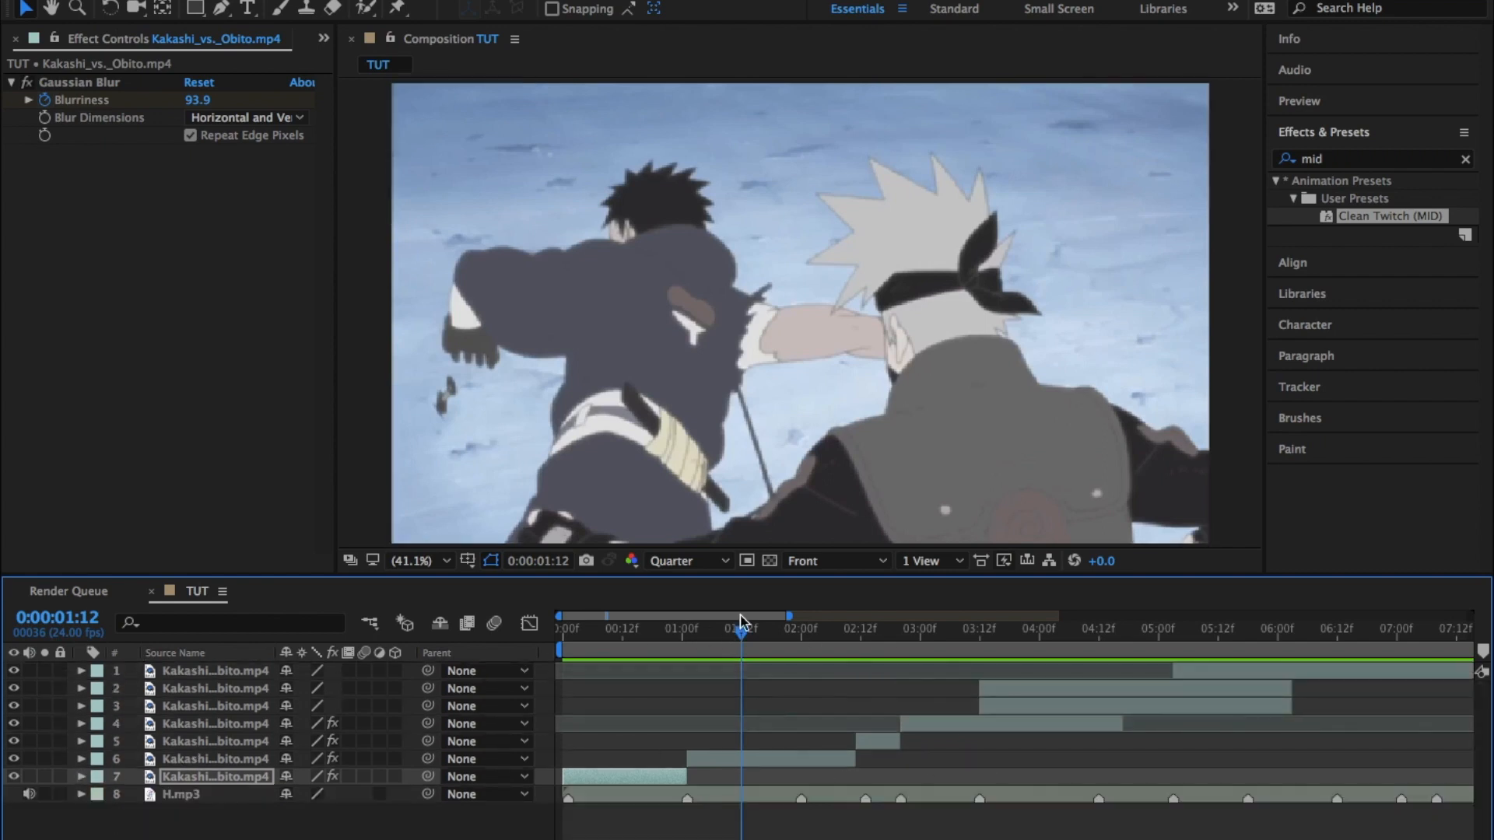
key(space)
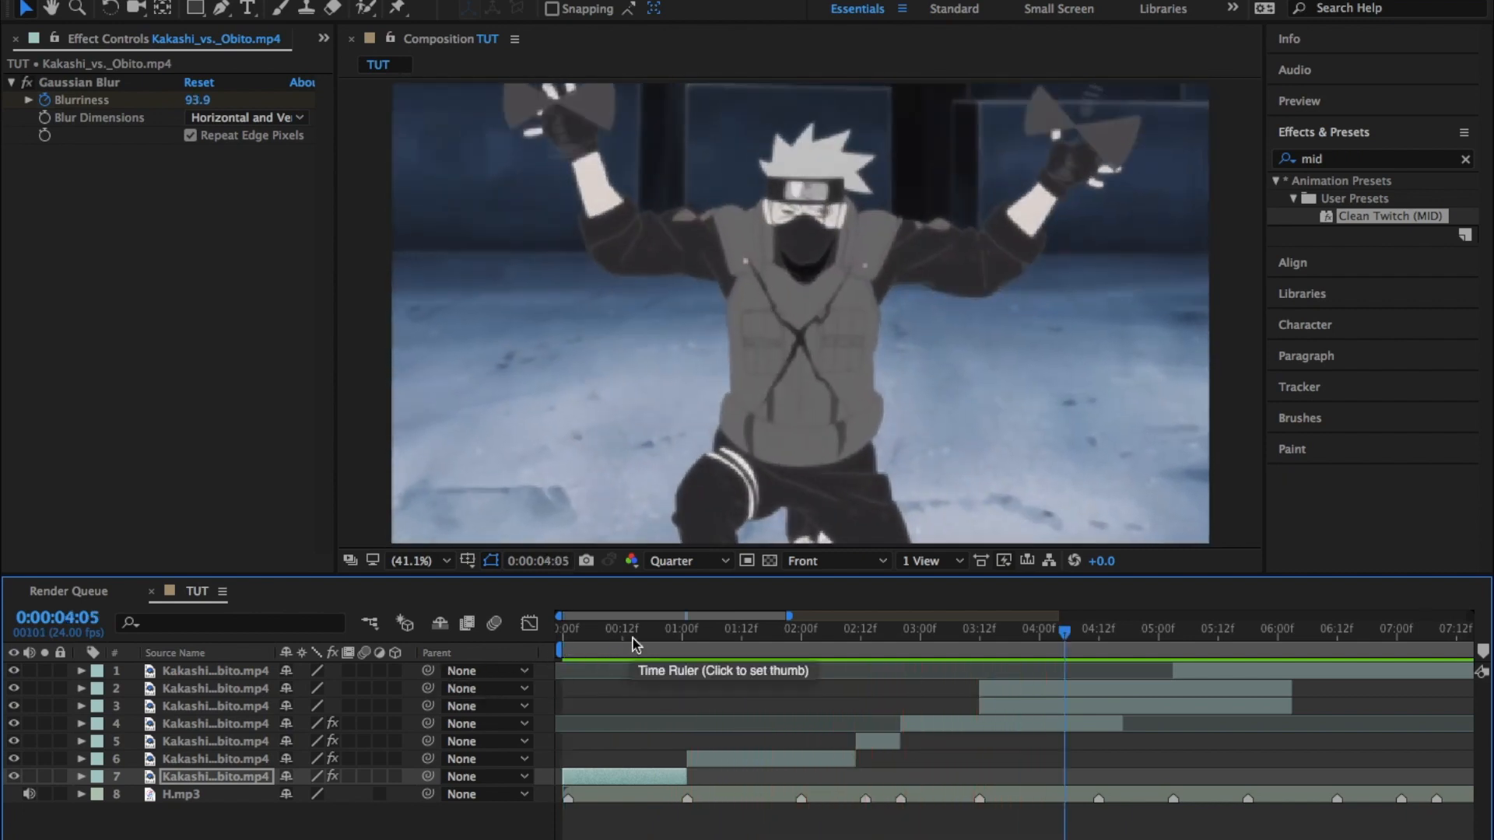
key(space)
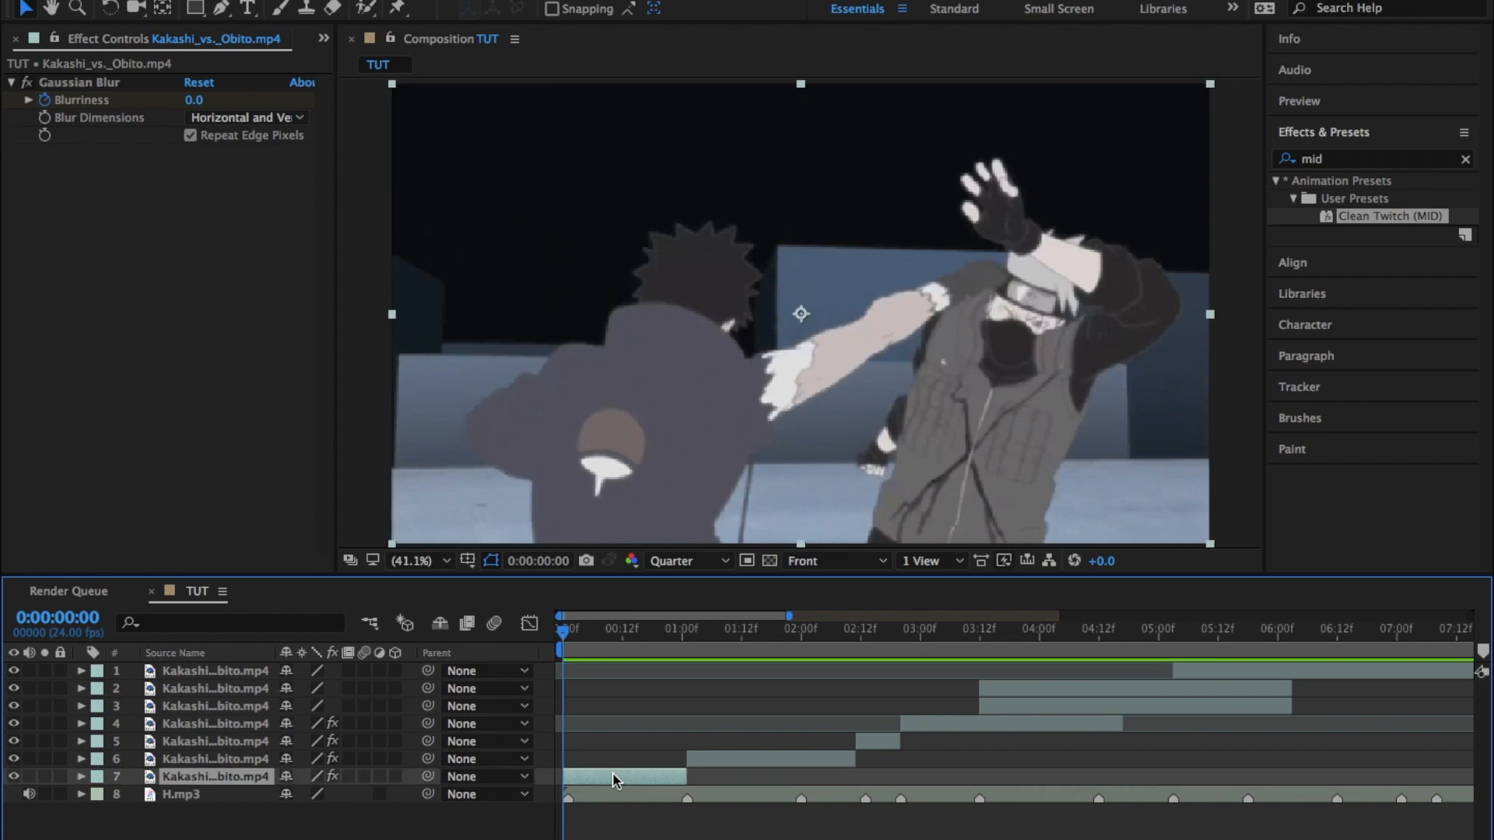
Reveal layer 7's source in the project and add a fresh copy to the timeline as layer 4, spanning 0:00:00:01 to 0:00:01:01.
double_click(614, 778)
click(615, 780)
click(543, 39)
key(ctrl+alt+t)
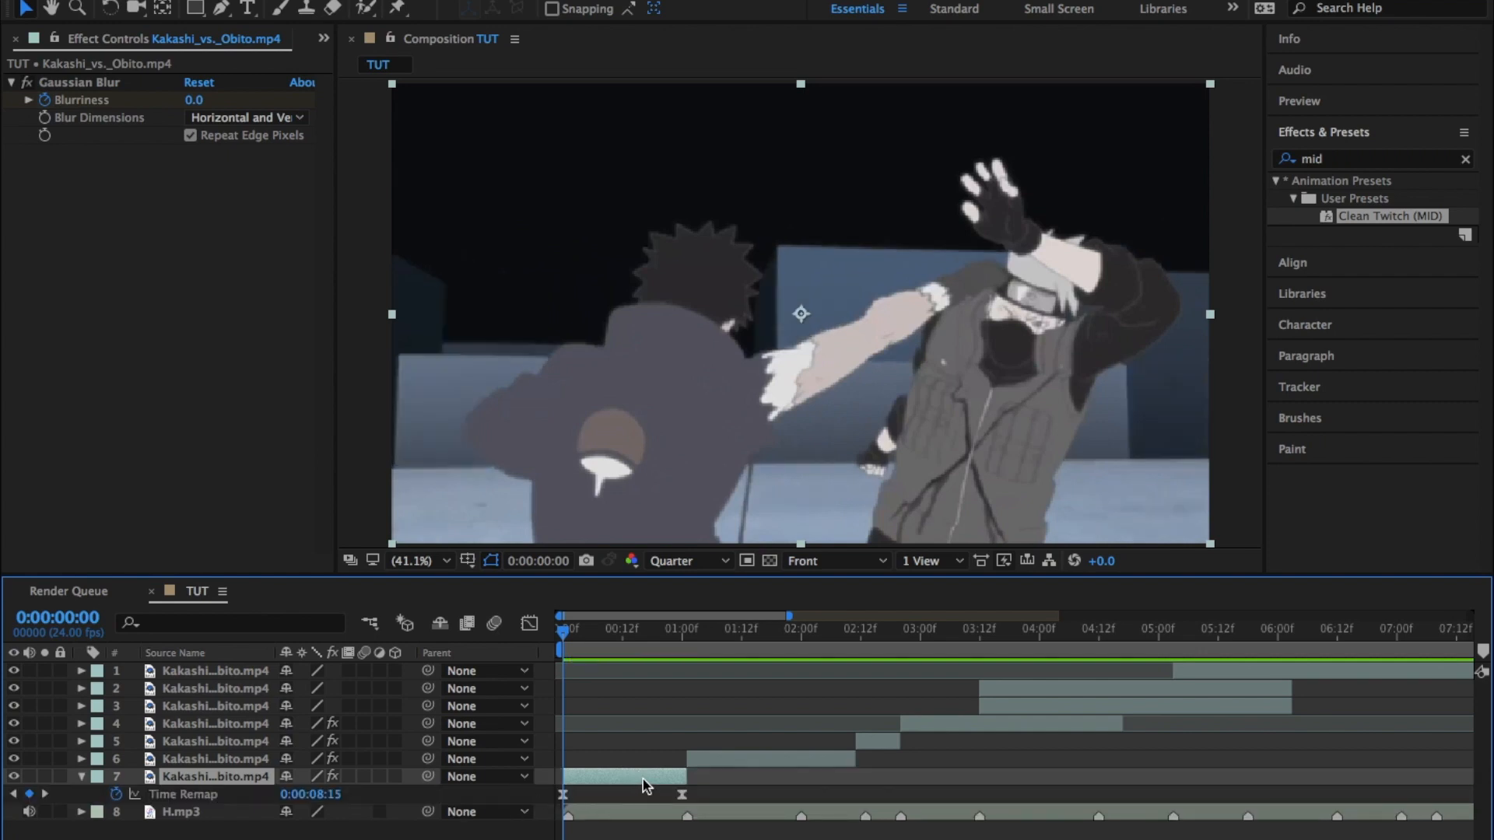
right_click(637, 777)
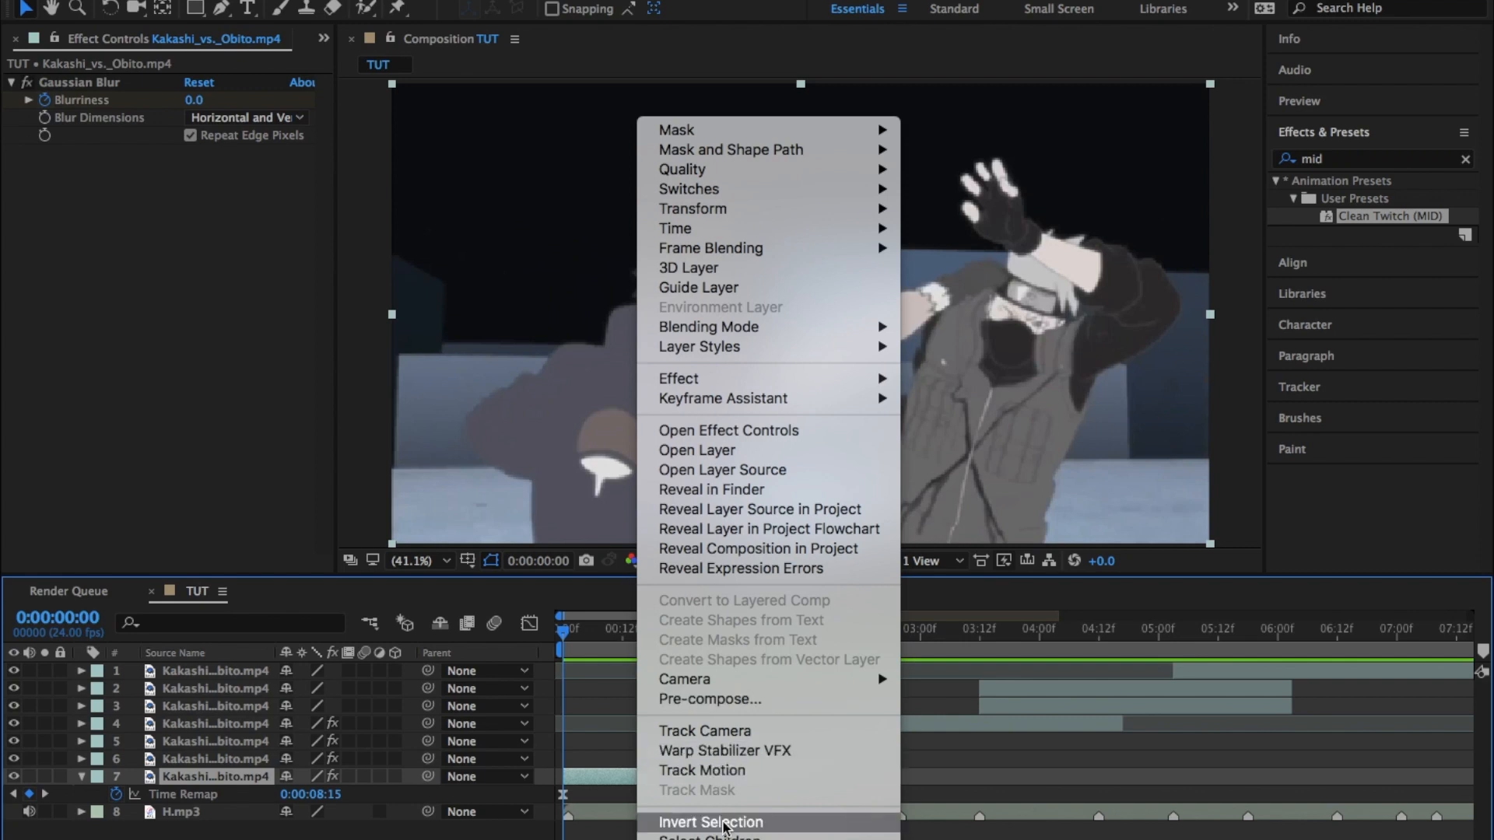
click(749, 510)
drag(101, 246, 638, 774)
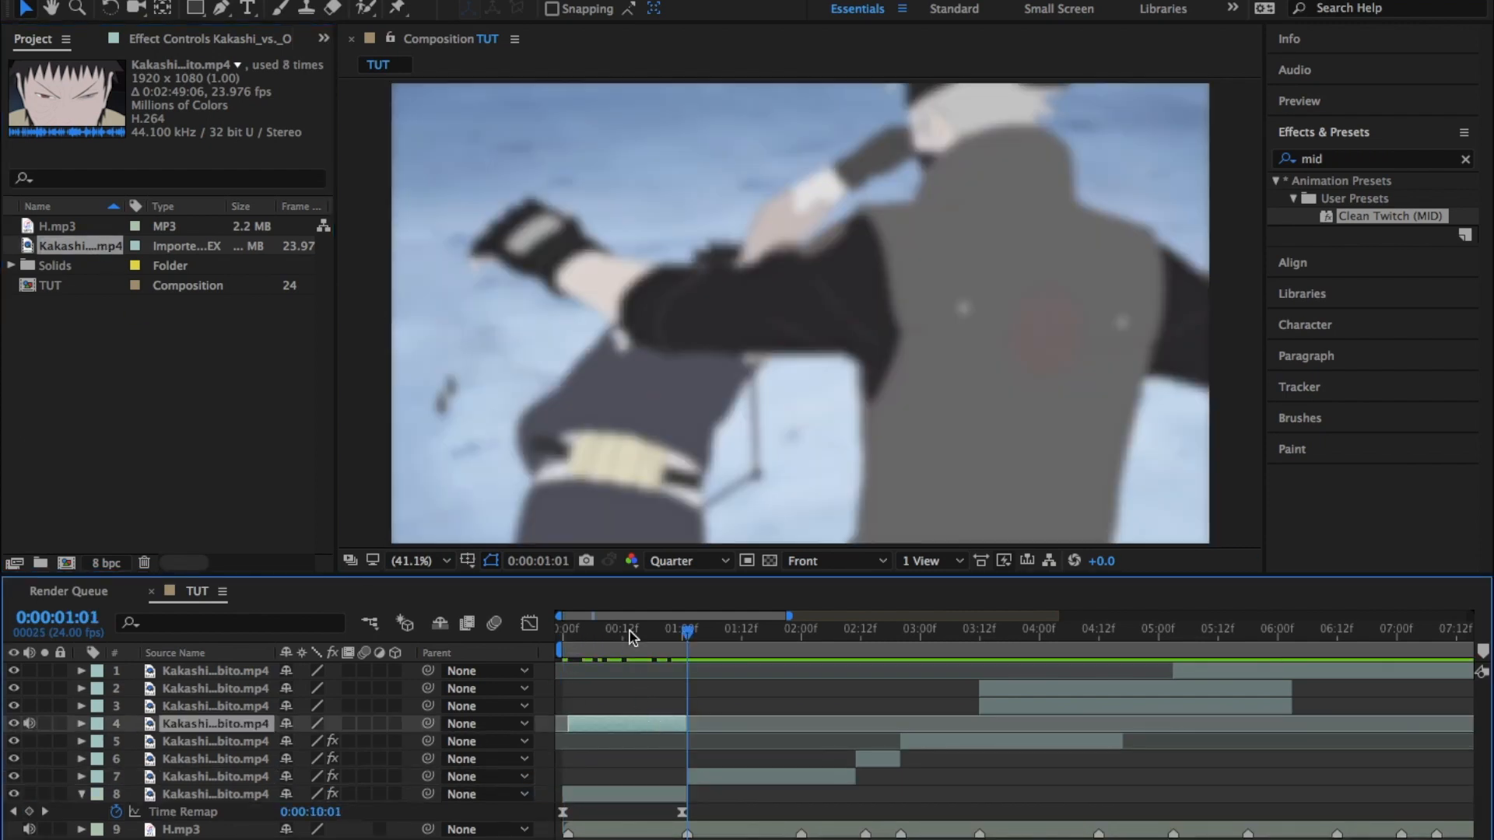
Apply Twixtor to the new layer 4 and set its input frame rate to 24.
drag(628, 632, 587, 631)
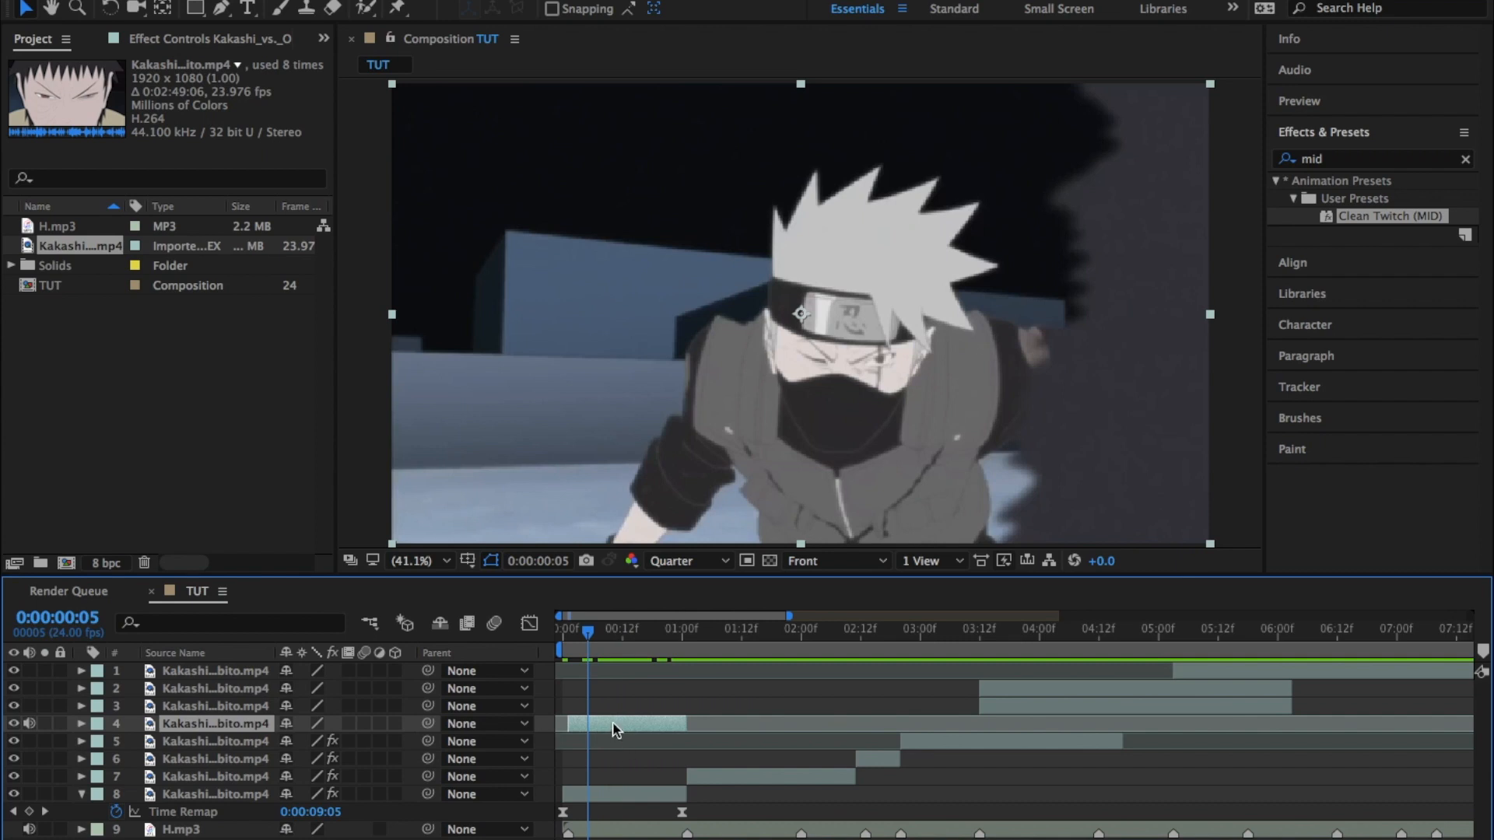
click(1465, 160)
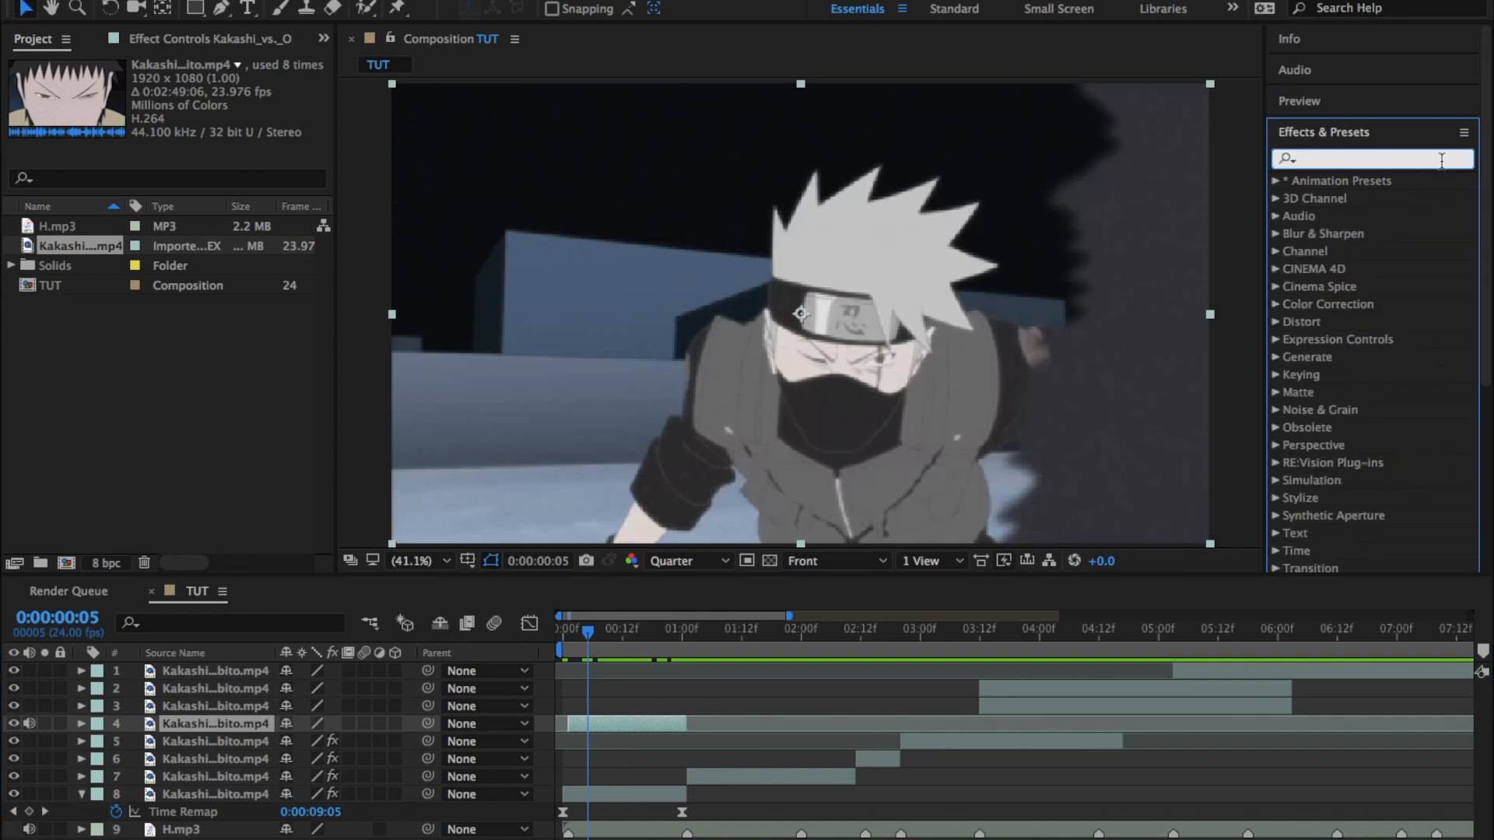
text(twix)
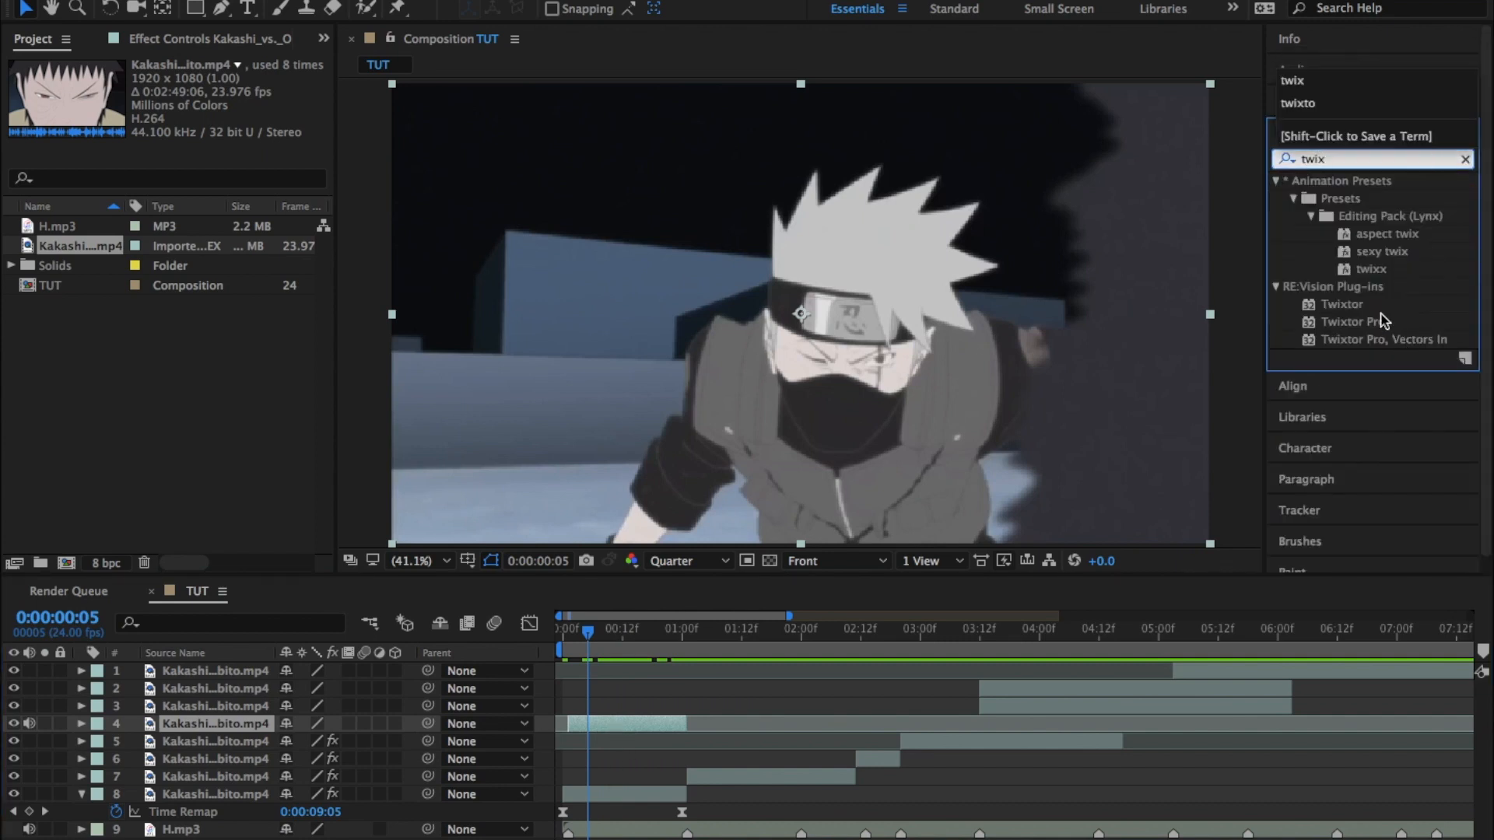
drag(1354, 304, 647, 730)
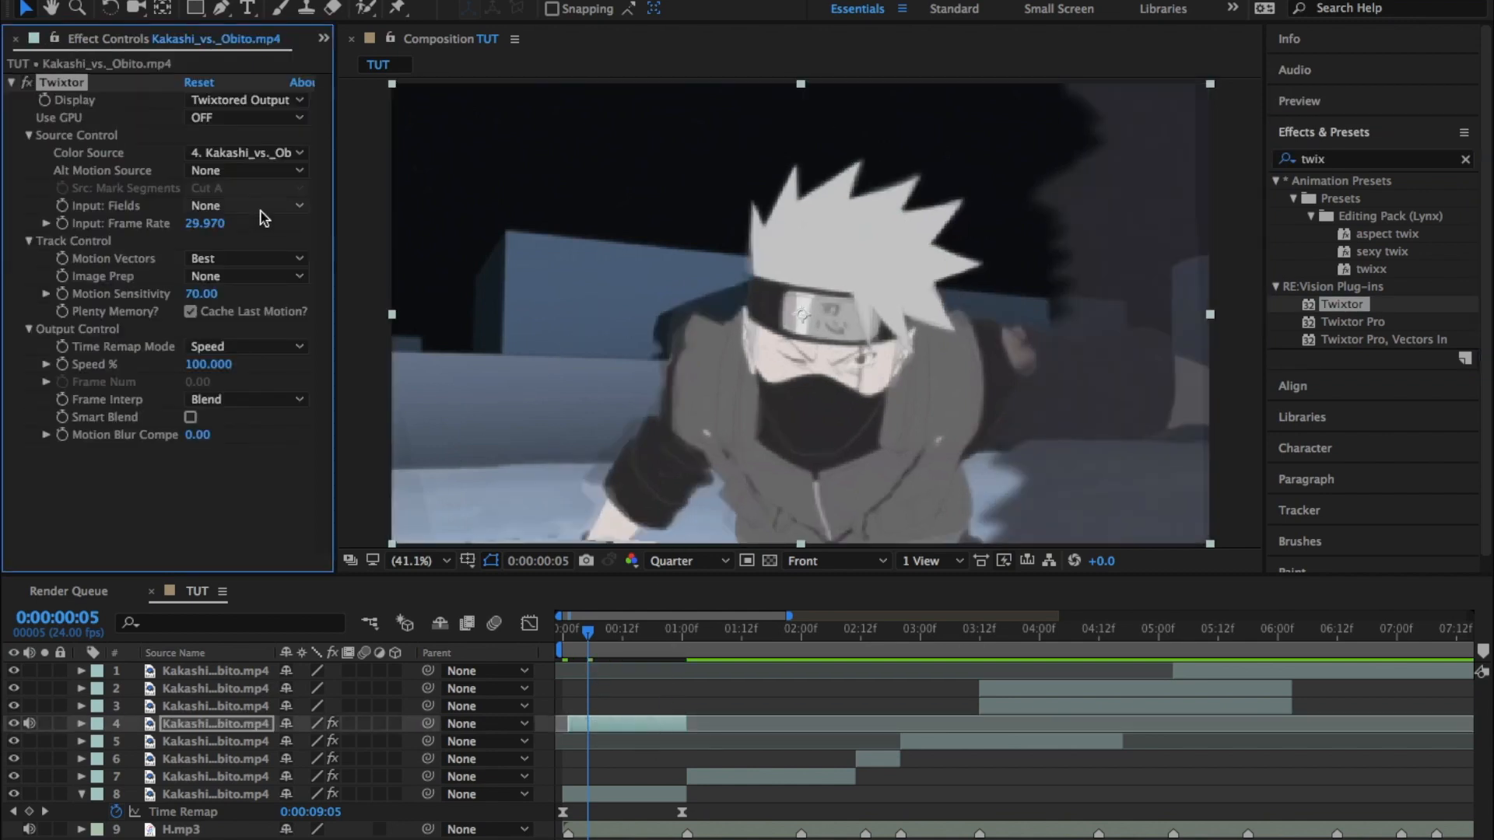
click(204, 223)
text(24)
key(Return)
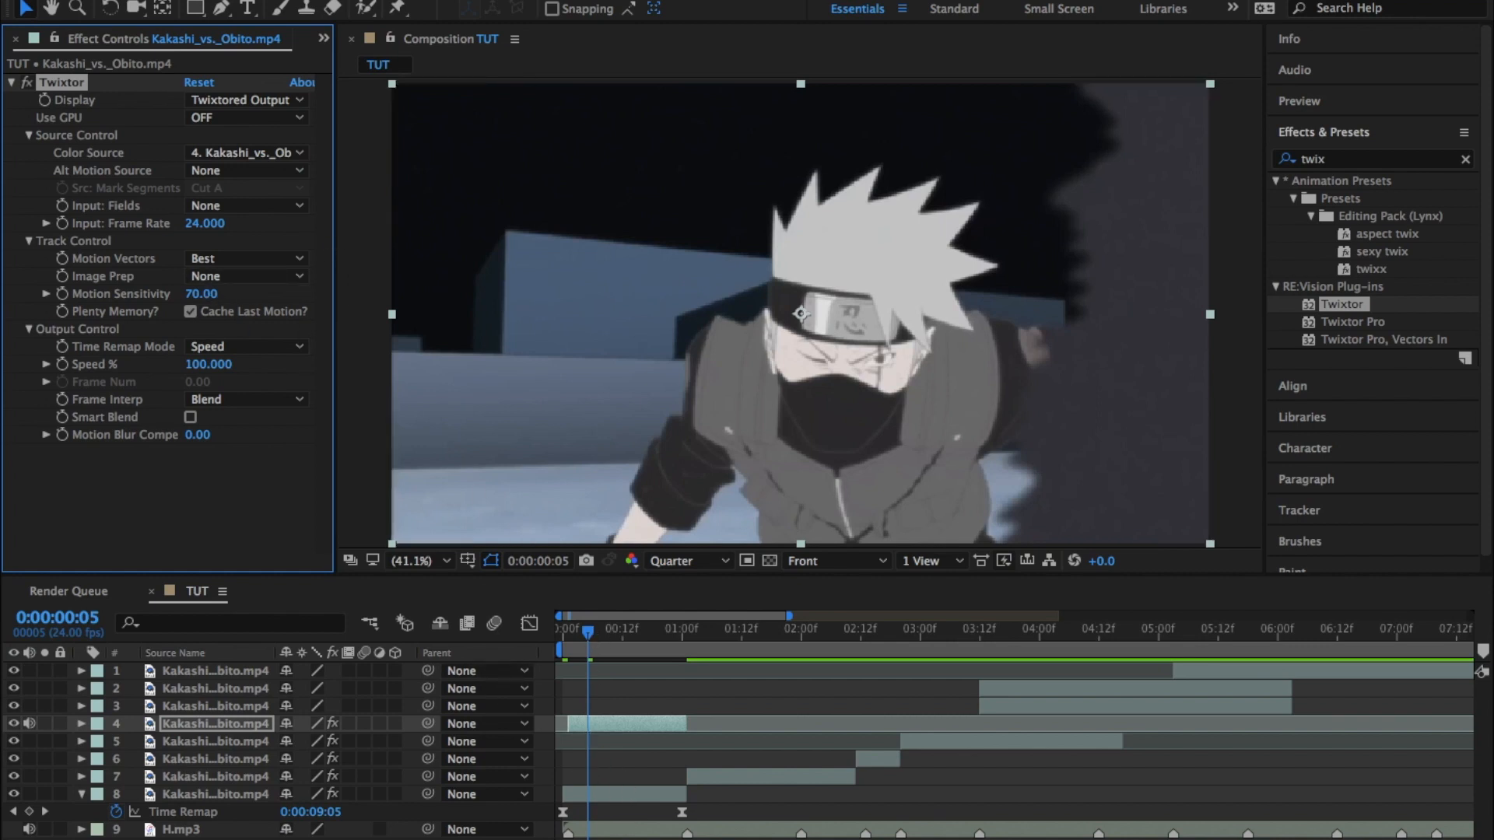
Enable Time Remap on layer 4 and set keyframes at 0:00:00:01 and 0:00:01:00.
key(equal)
key(equal)
scroll(676, 743, left, 3)
click(657, 724)
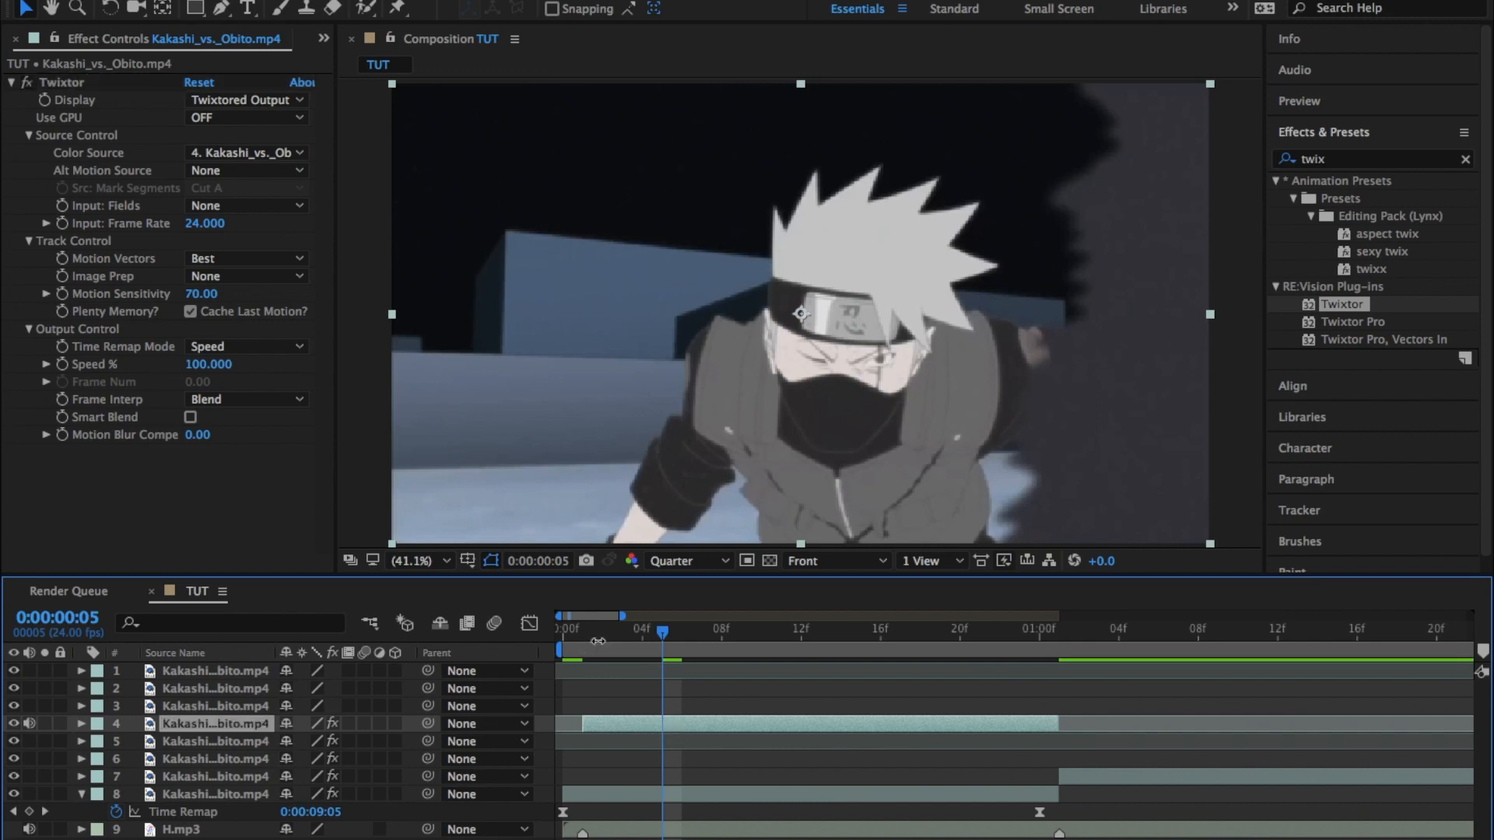
click(585, 642)
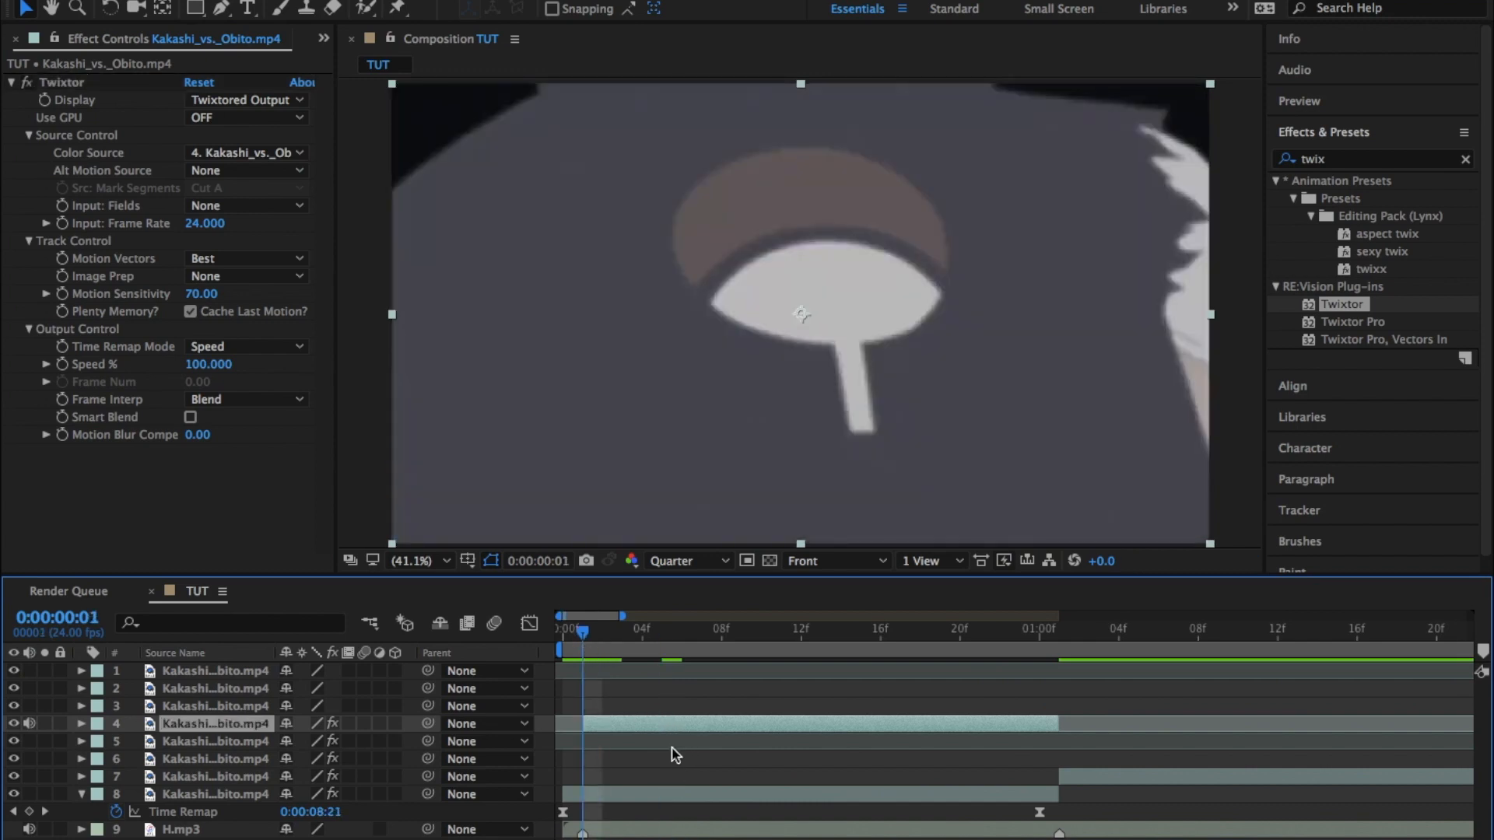
key(ctrl+alt+t)
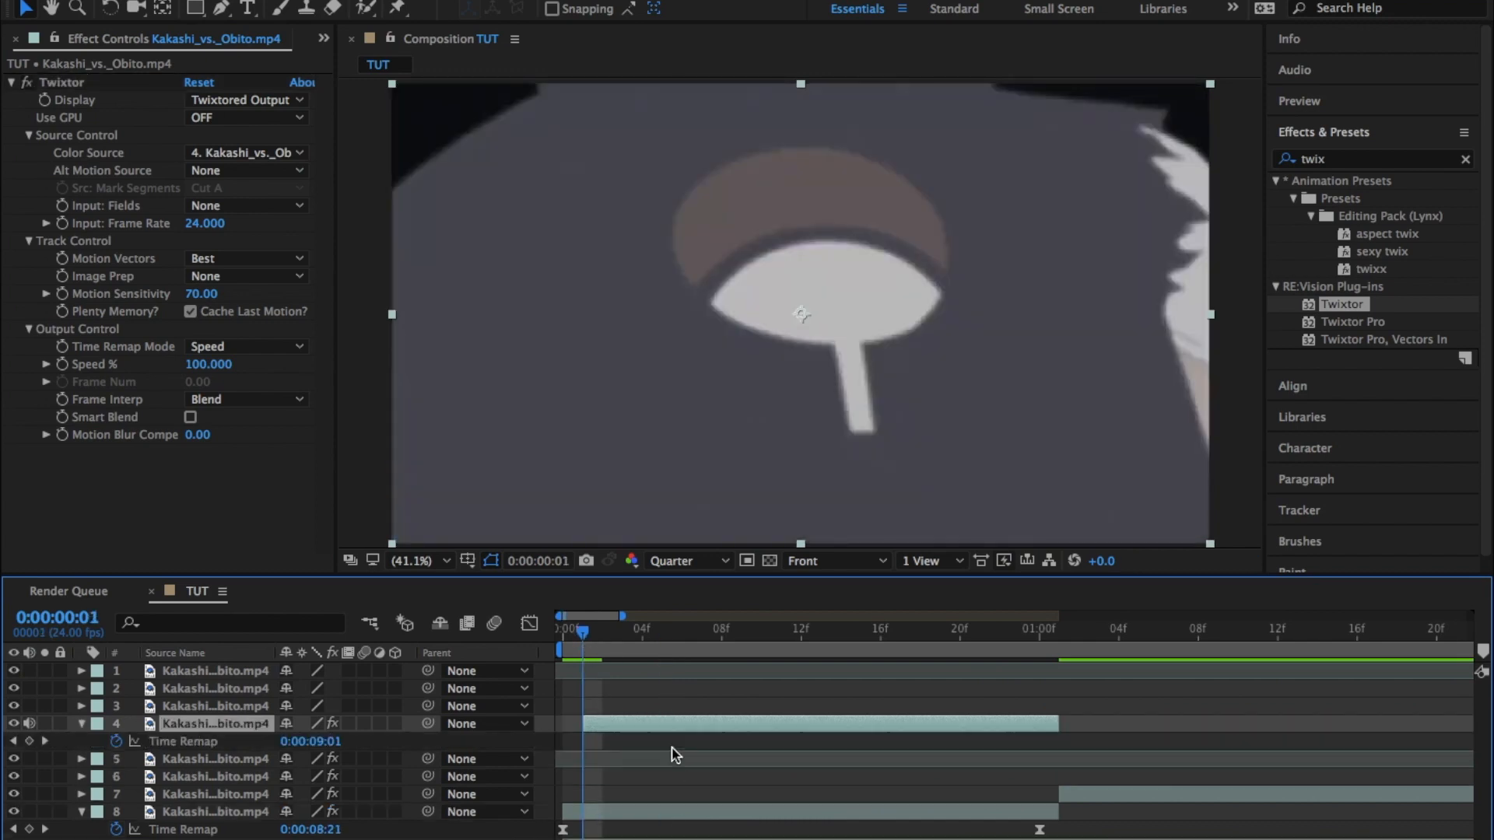
click(31, 739)
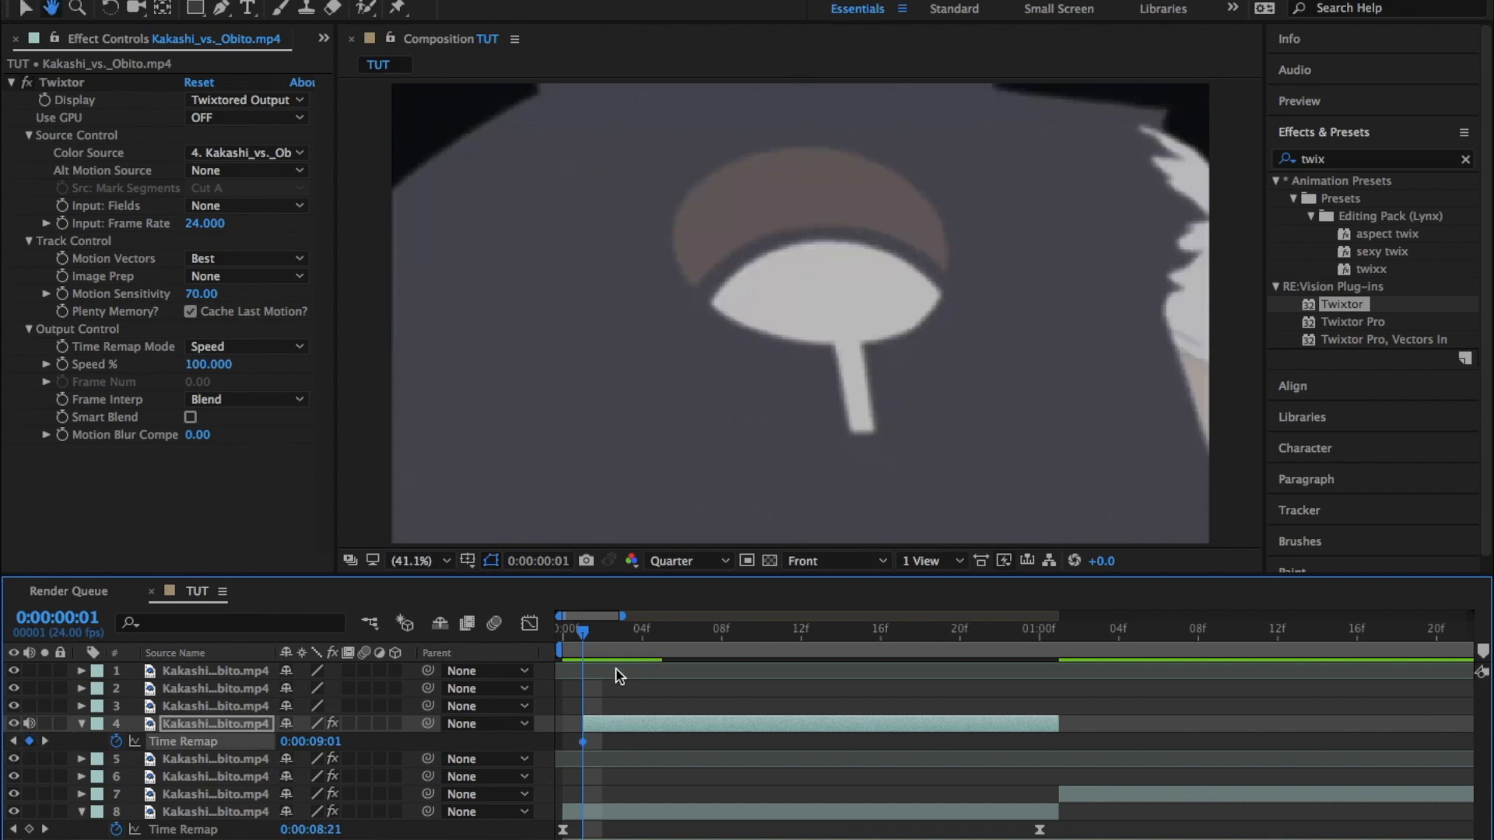
key(Page_Up)
drag(593, 637, 1046, 657)
click(29, 741)
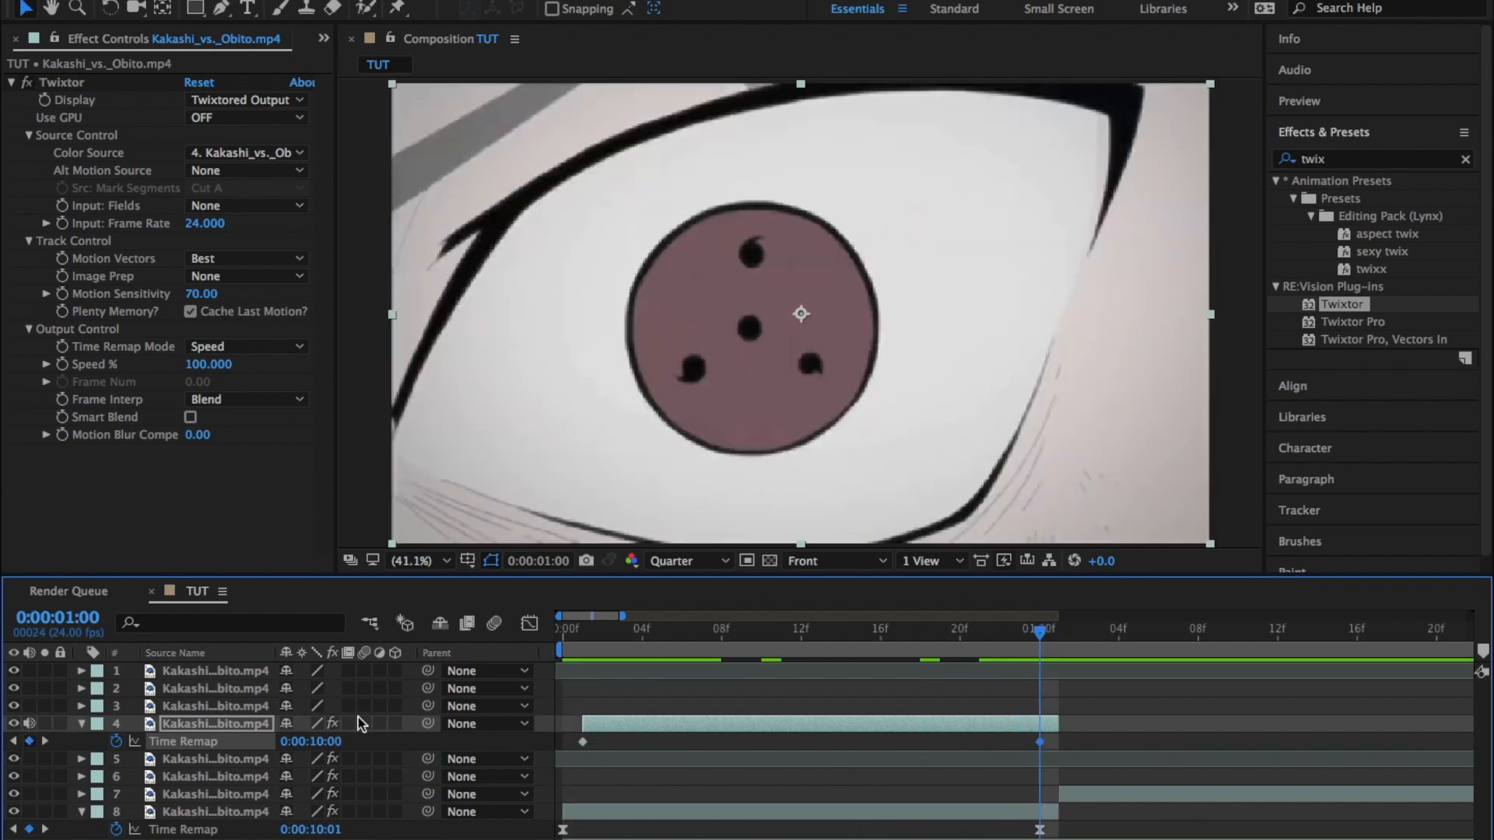
Find the next new drawings in layer 4 and place Time Remap keyframes for them at 0:00:00:04 and 0:00:00:05.
click(587, 638)
drag(589, 640, 626, 654)
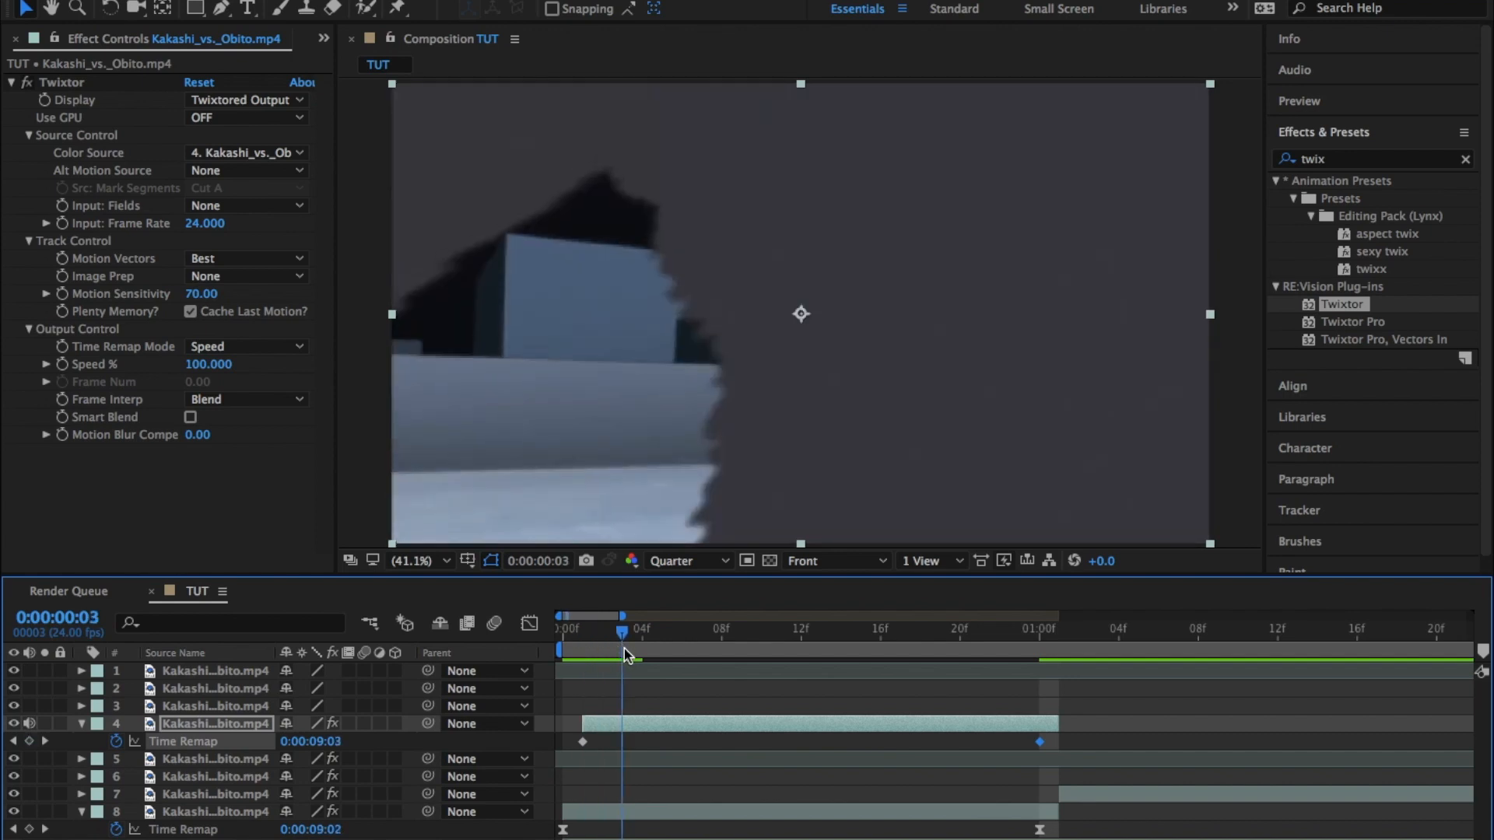
mouse_move(624, 647)
mouse_down()
mouse_move(674, 655)
mouse_move(620, 659)
mouse_move(662, 665)
mouse_move(624, 662)
mouse_move(658, 667)
mouse_move(643, 666)
mouse_up()
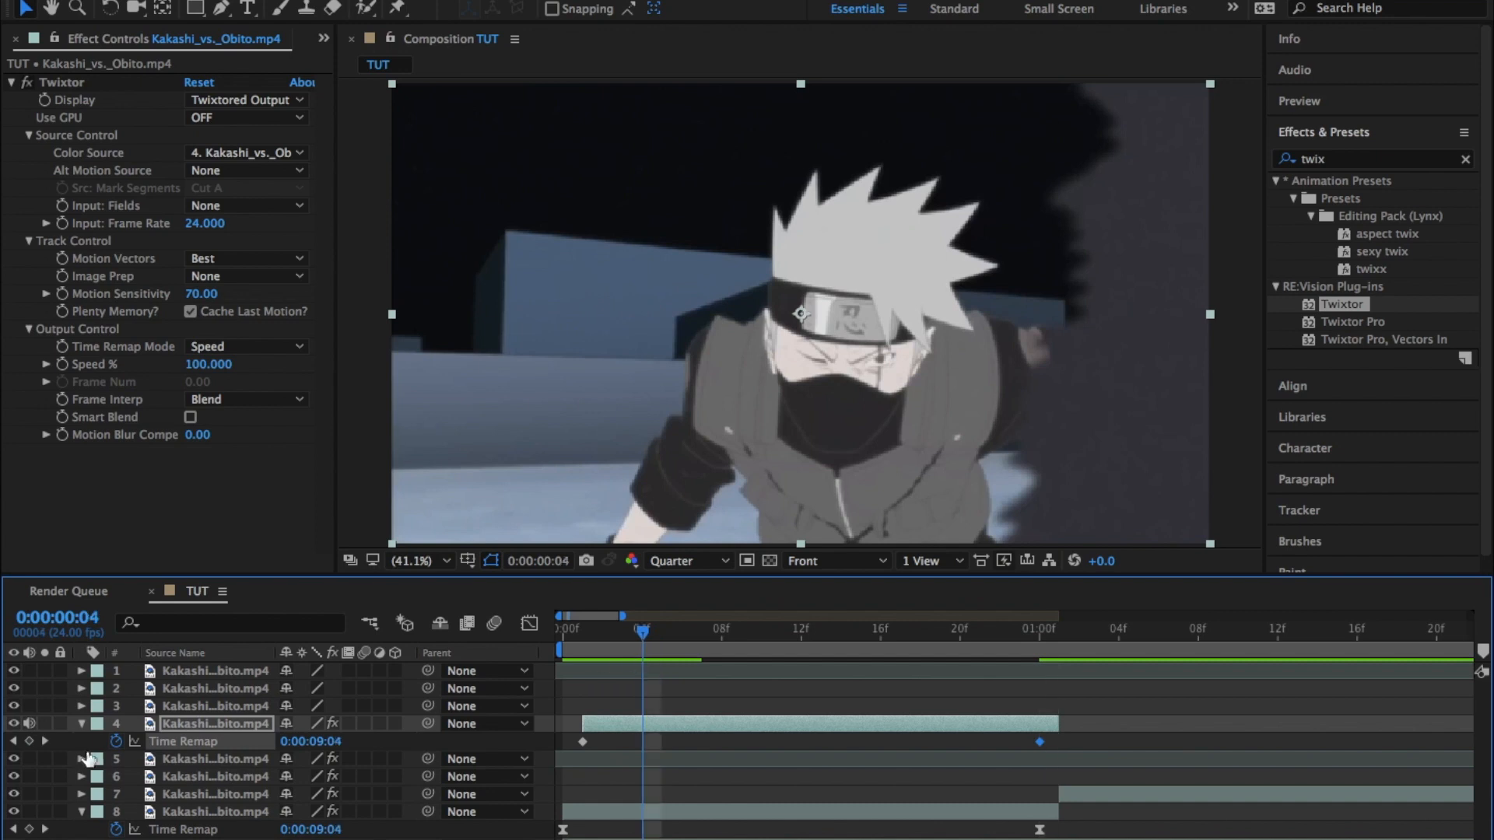
click(29, 740)
drag(647, 631, 693, 644)
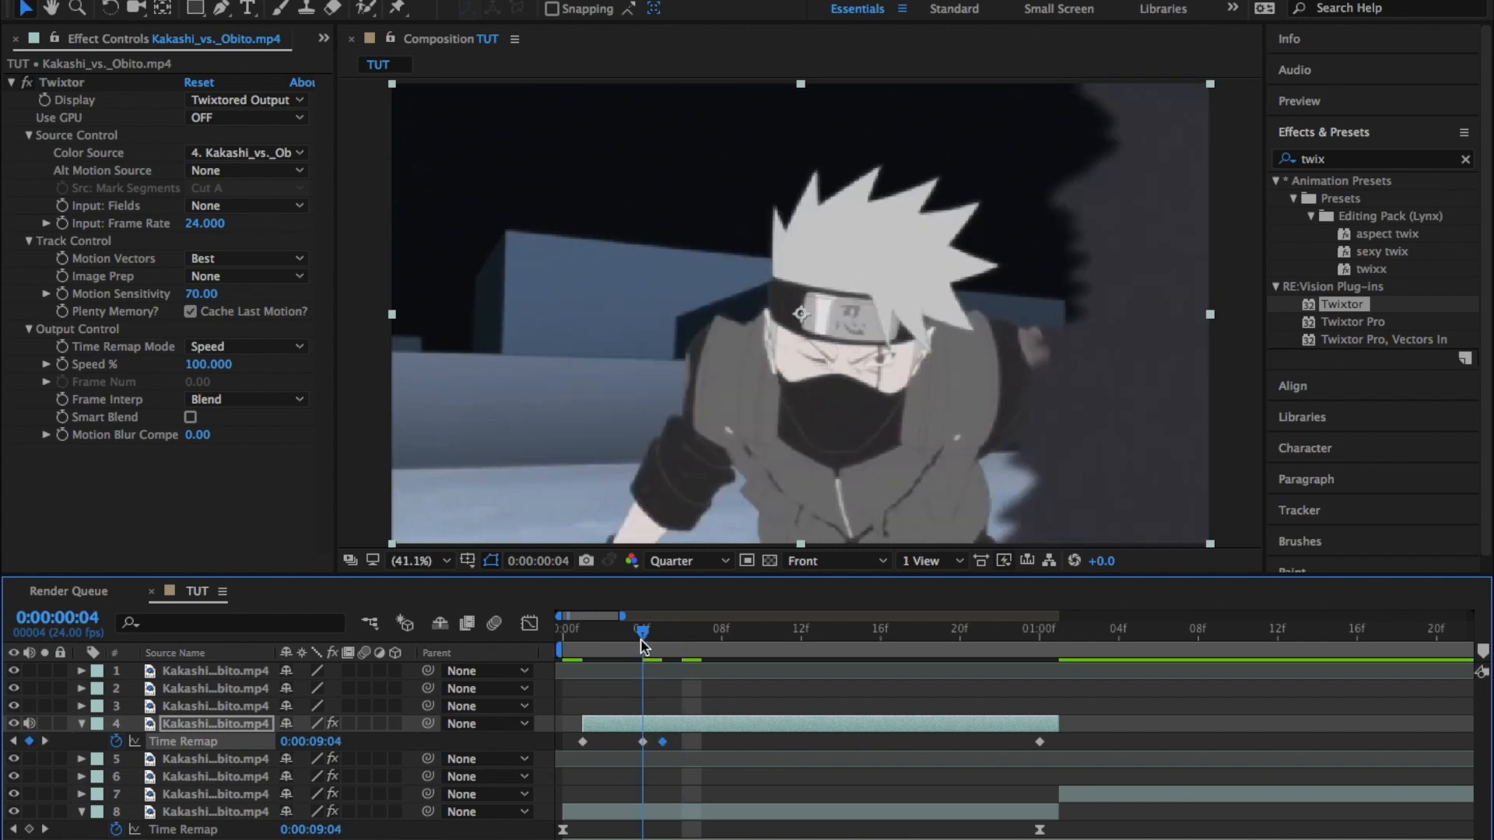
Find each following new drawing in layer 4 and place its Time Remap keyframes on consecutive frames from 0:00:00:06 to 0:00:00:14.
click(639, 643)
drag(630, 651, 684, 659)
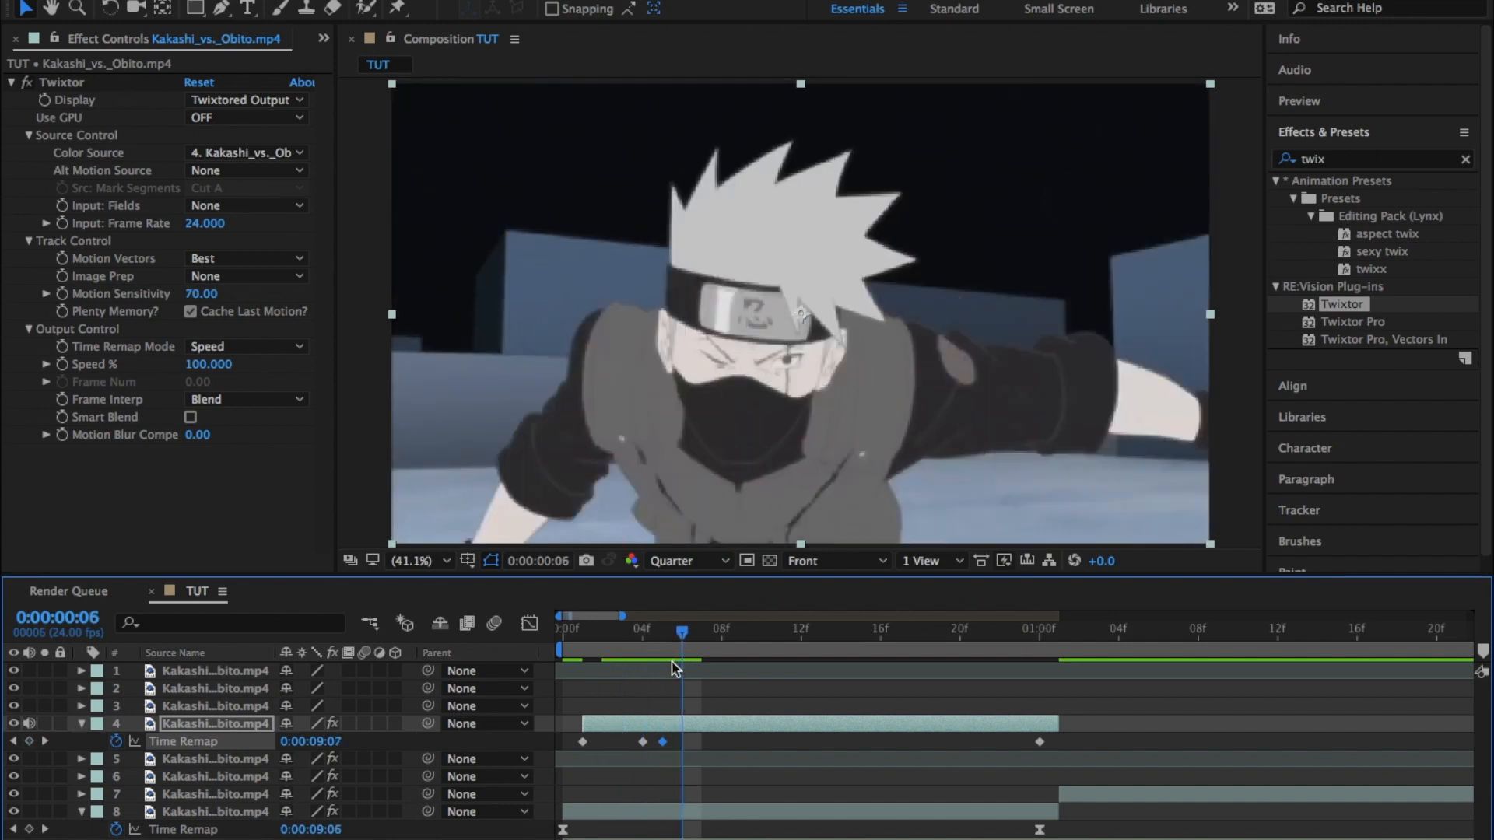
key(Page_Down)
key(Page_Down)
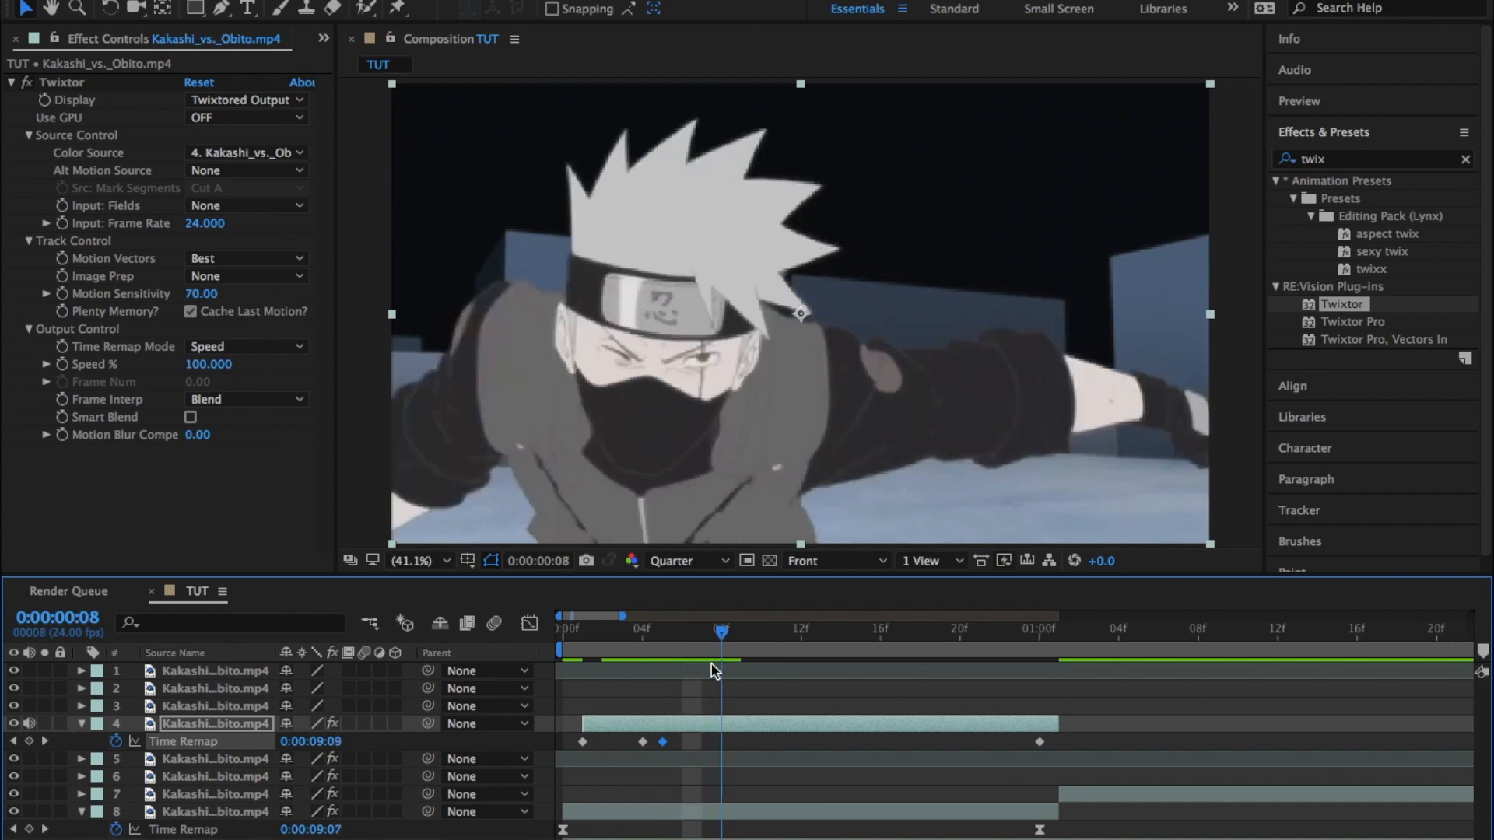
drag(711, 664, 700, 665)
click(28, 742)
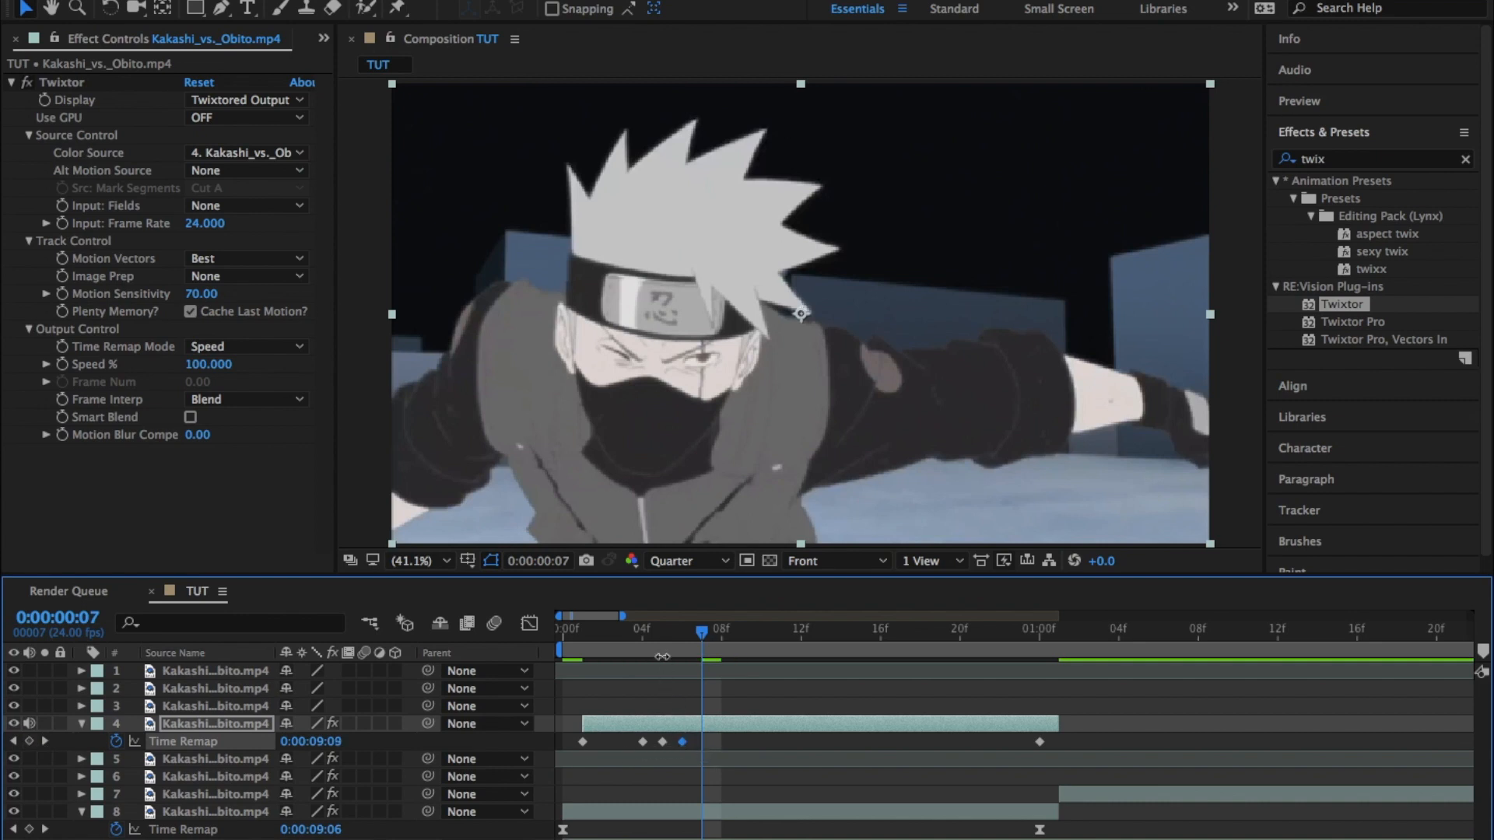
mouse_move(696, 637)
mouse_down()
mouse_move(683, 640)
mouse_move(723, 646)
mouse_up()
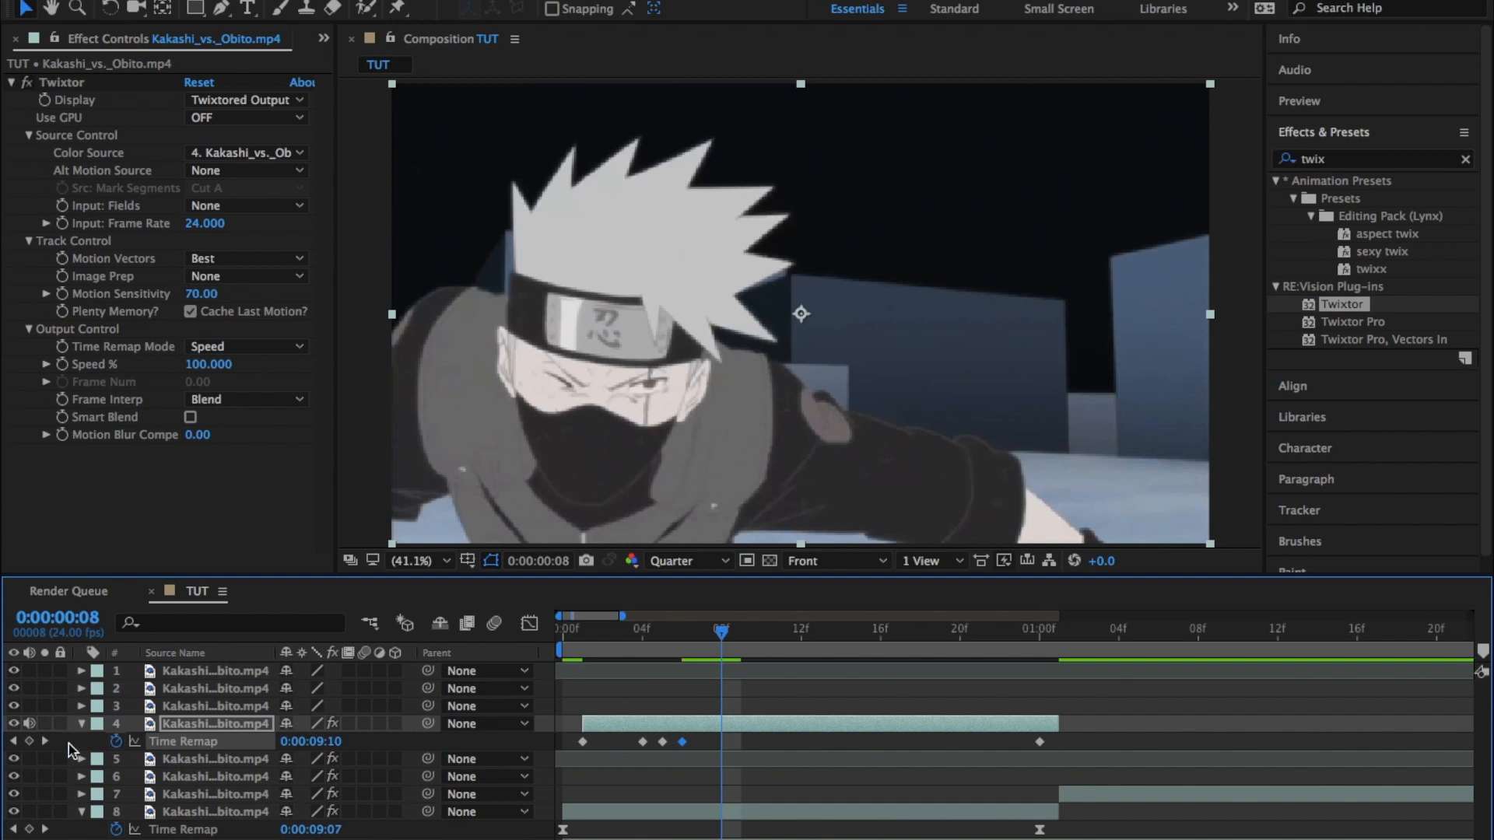
click(28, 743)
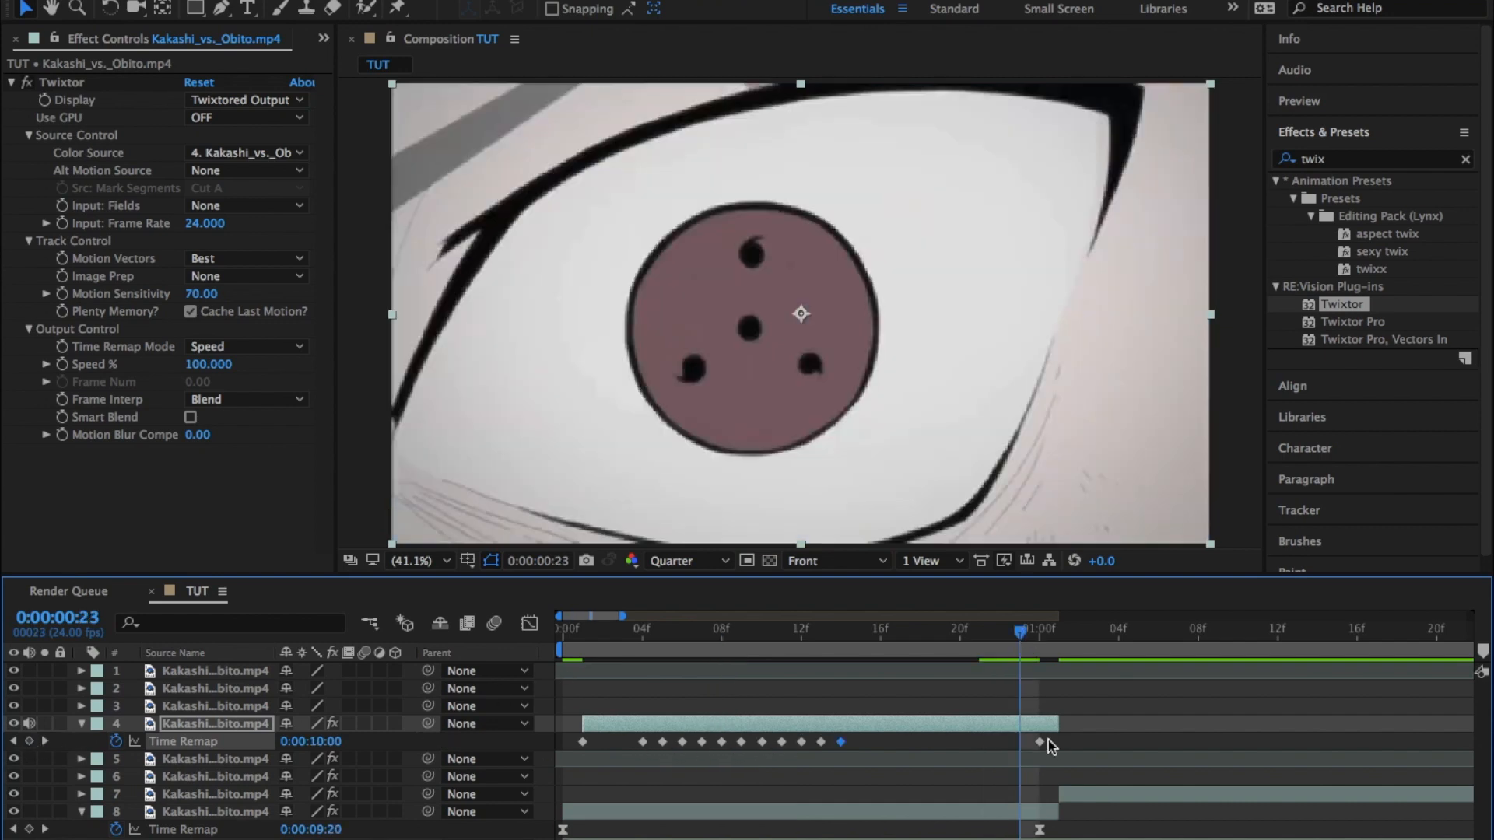
Move layer 4's final Time Remap keyframe to 0:00:00:15, then split the layer at 0:00:00:16 and delete the remainder.
drag(1035, 743, 861, 766)
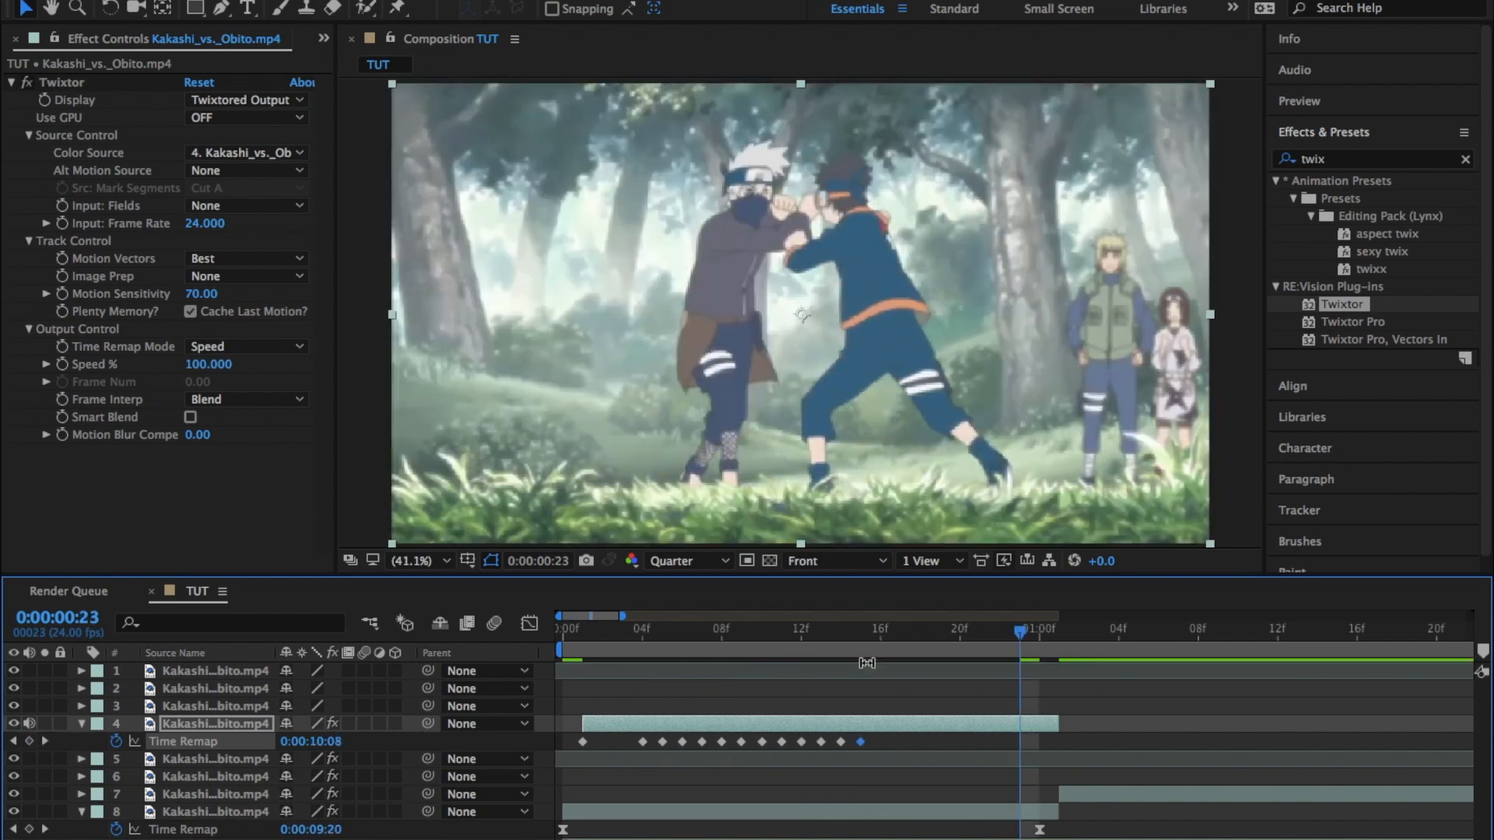
drag(860, 635, 880, 635)
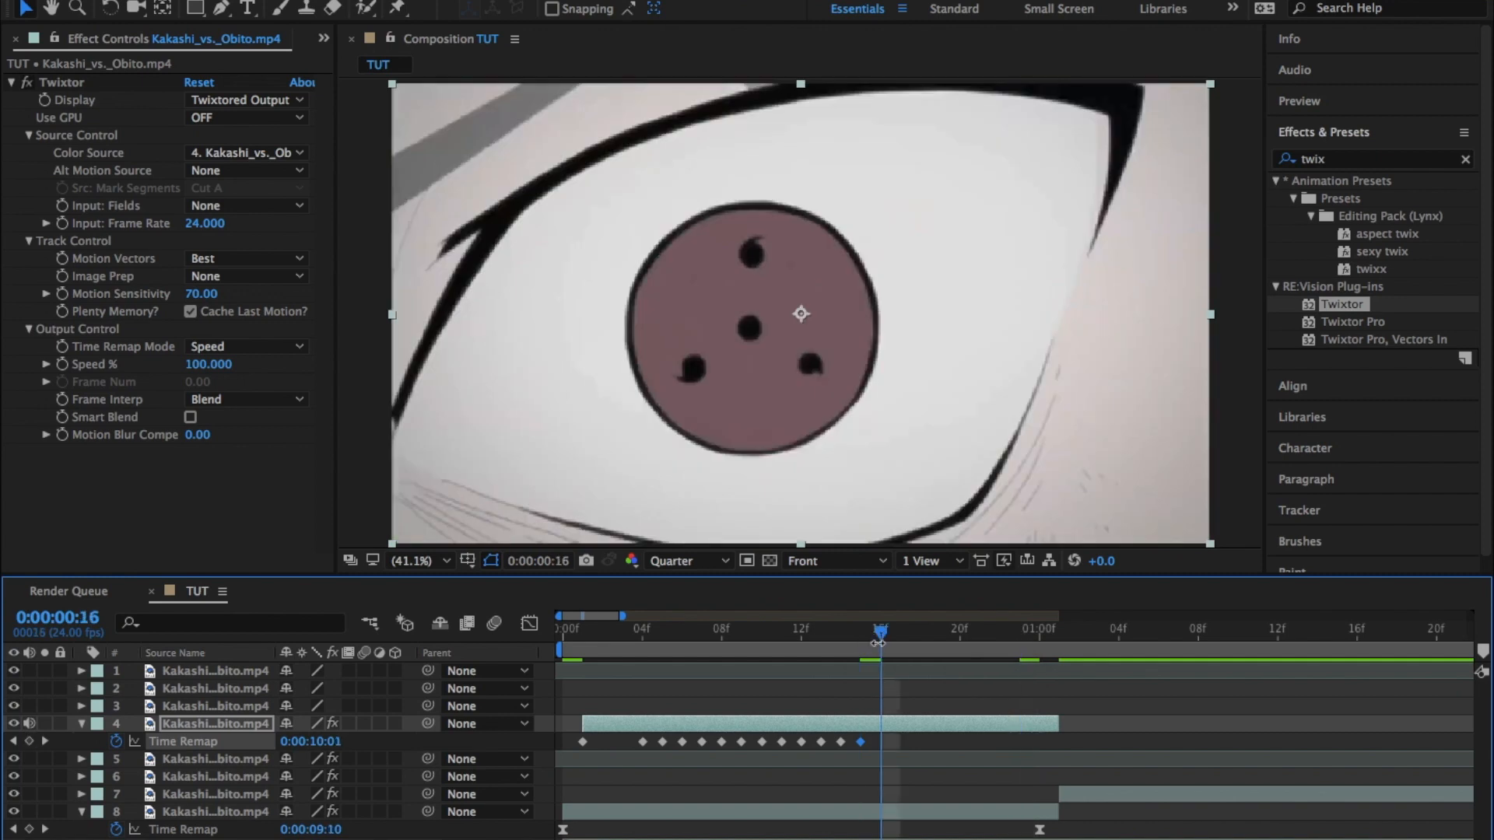
key(super+shift+d)
key(Delete)
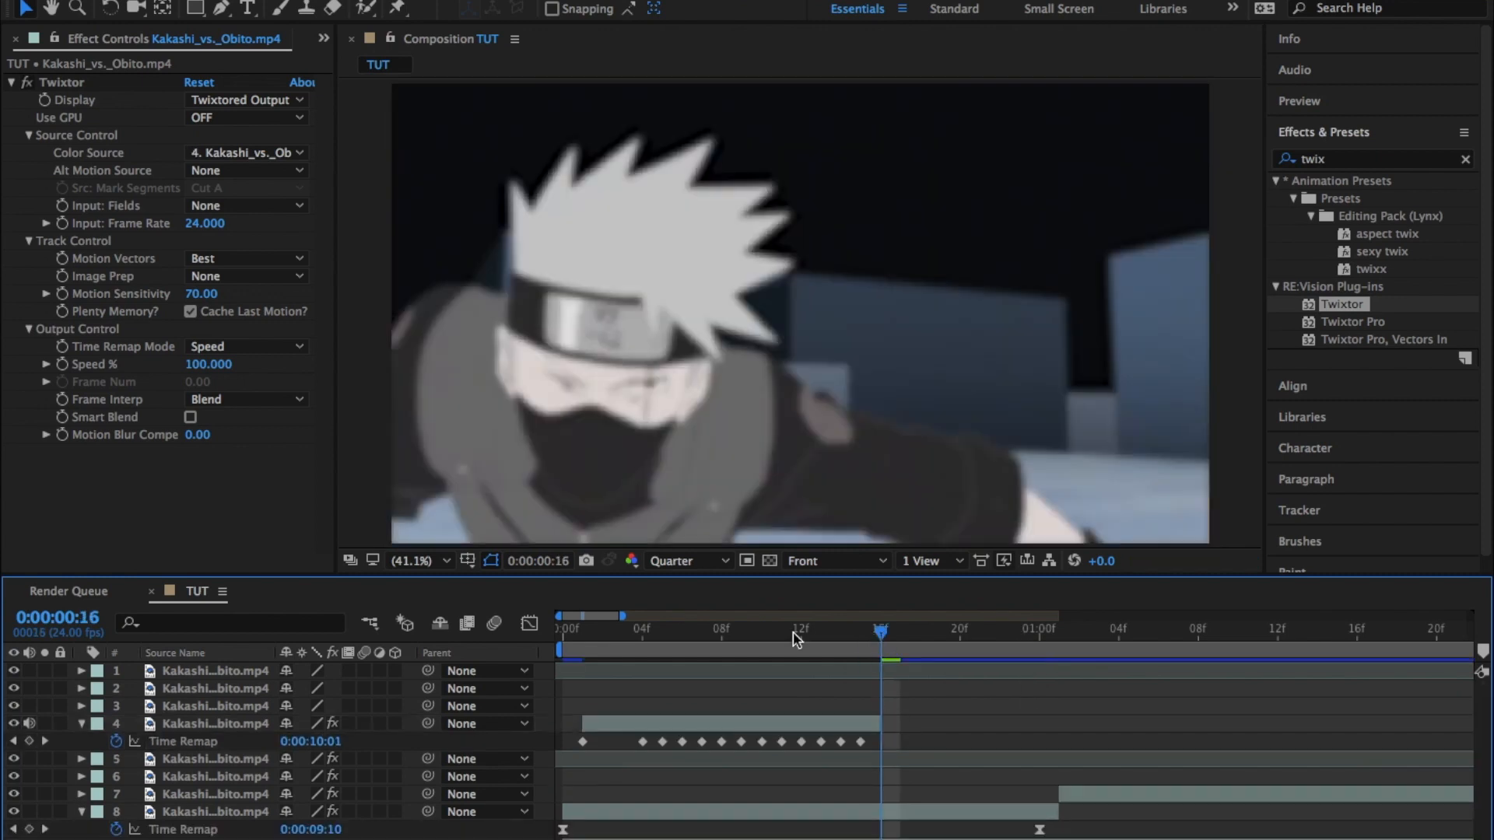
Play back the retimed layer 4 from 0:00:00:01 to check its motion.
drag(646, 625, 578, 633)
key(space)
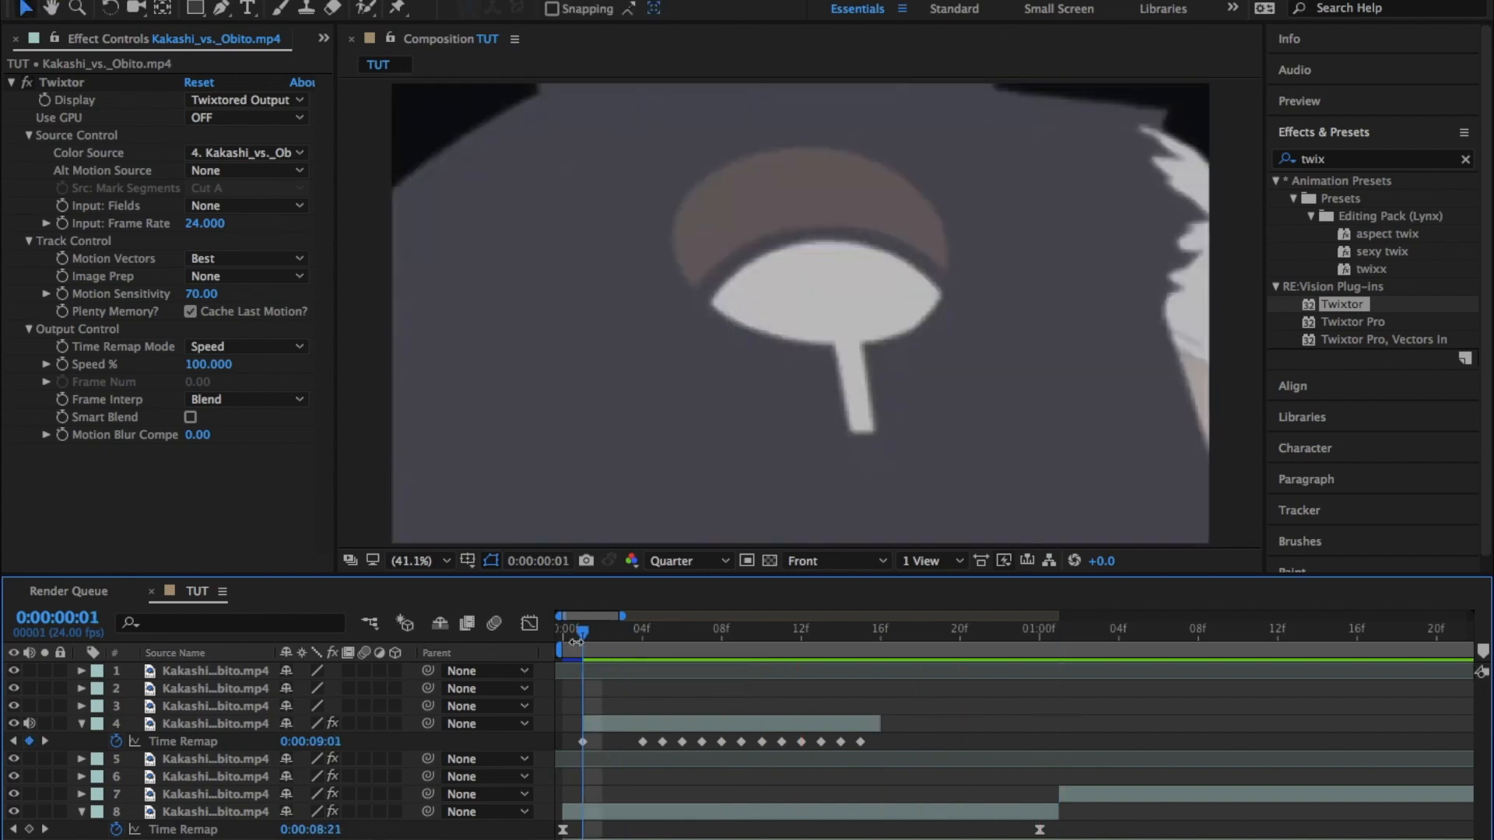
key(space)
Pre-compose layer 4 as "twix", moving all attributes into the new composition and adjusting its duration to the layer's time span.
double_click(691, 723)
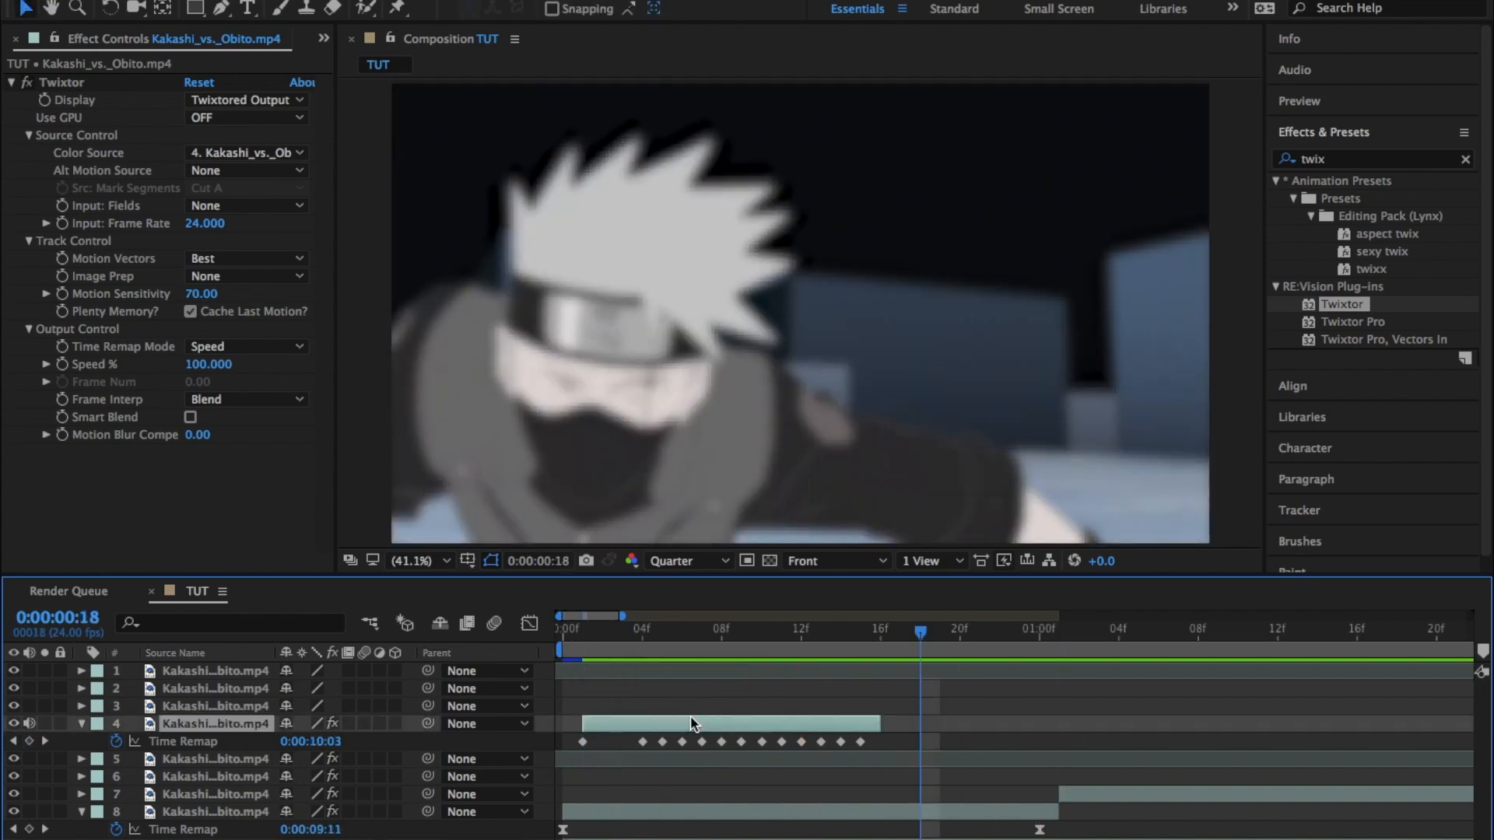
click(544, 38)
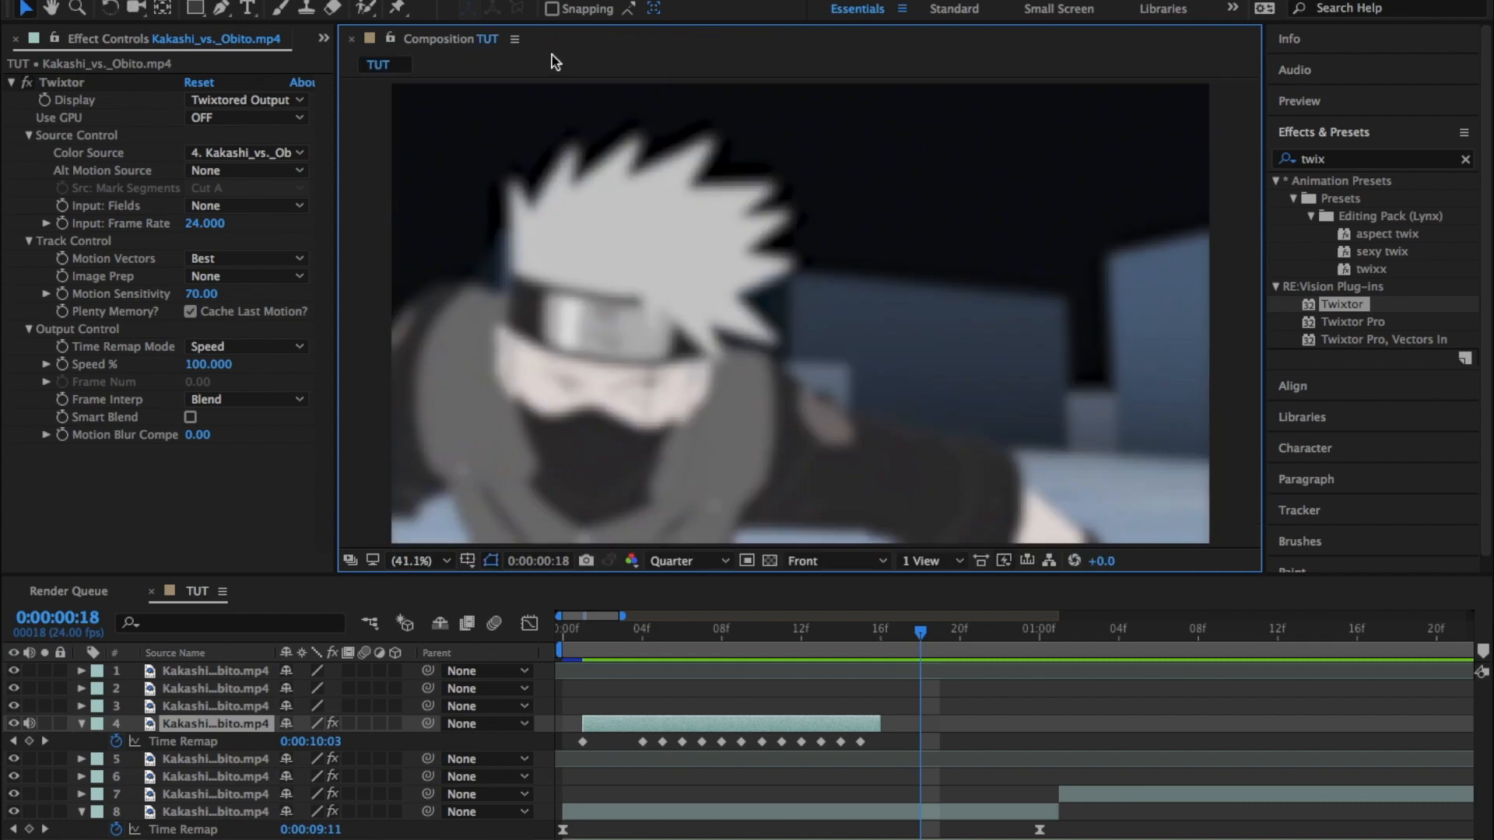
right_click(778, 722)
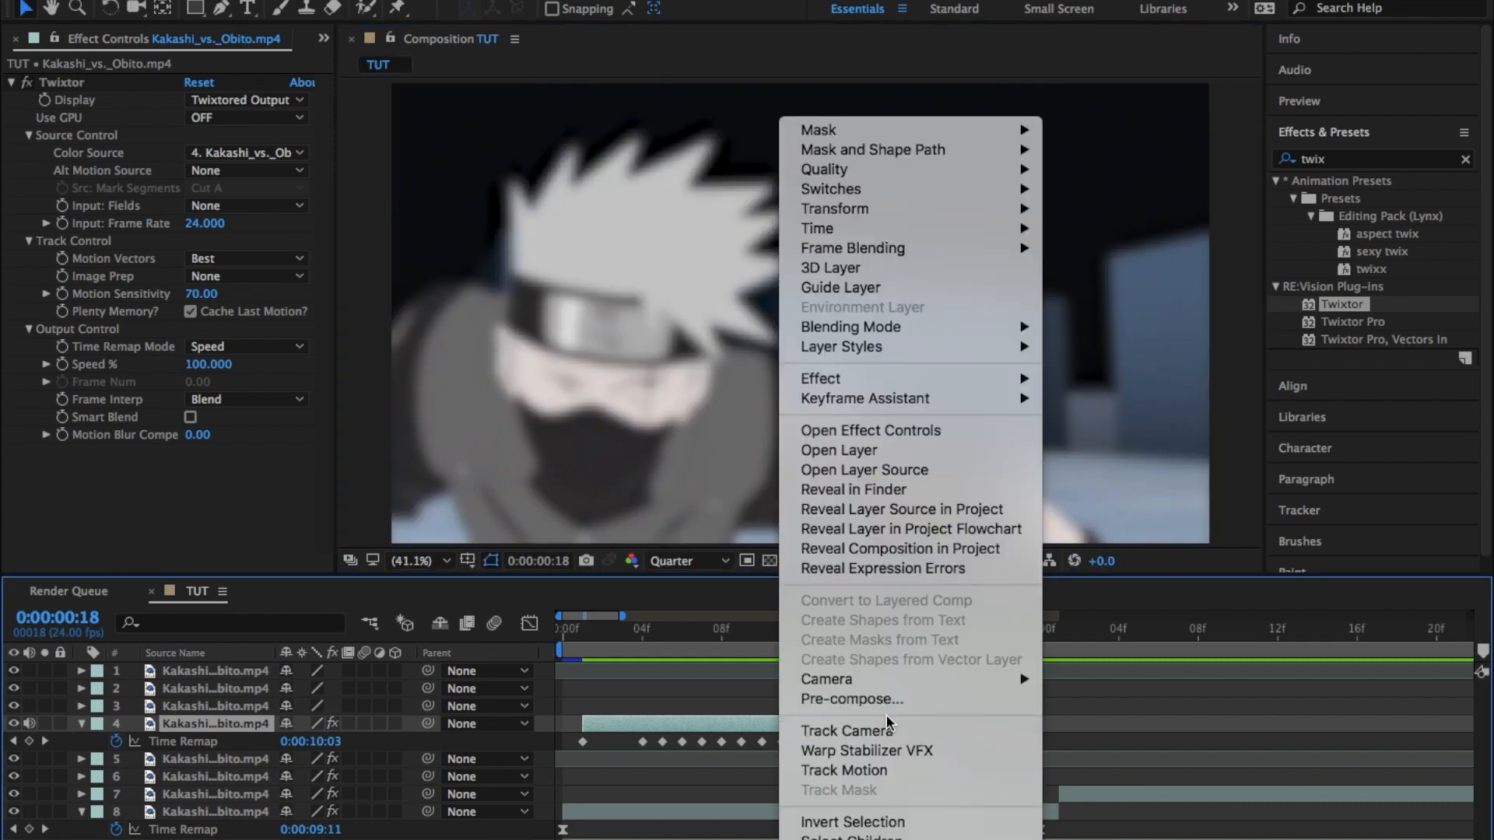
click(901, 697)
click(557, 443)
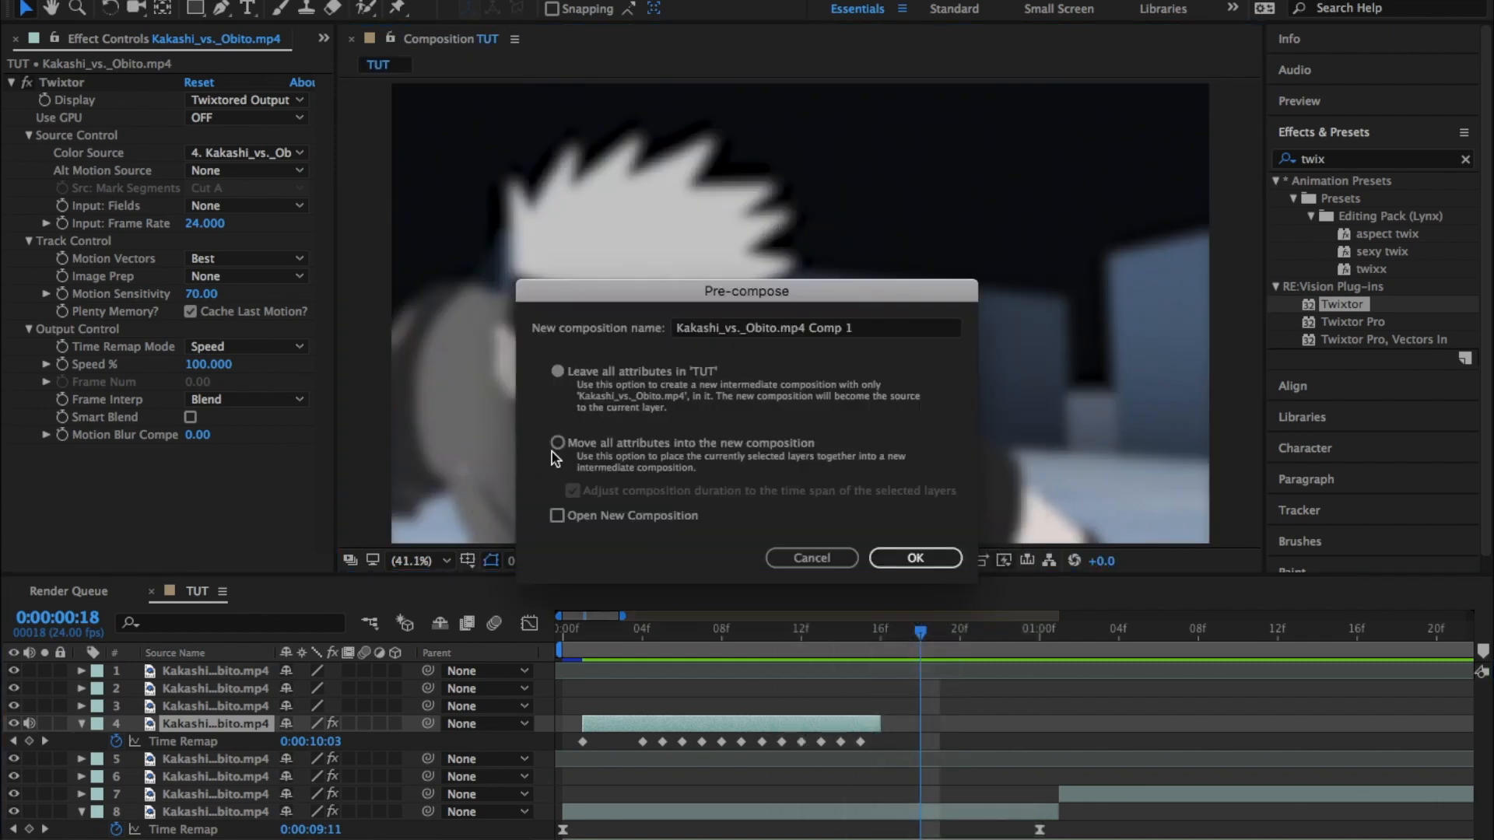
click(884, 335)
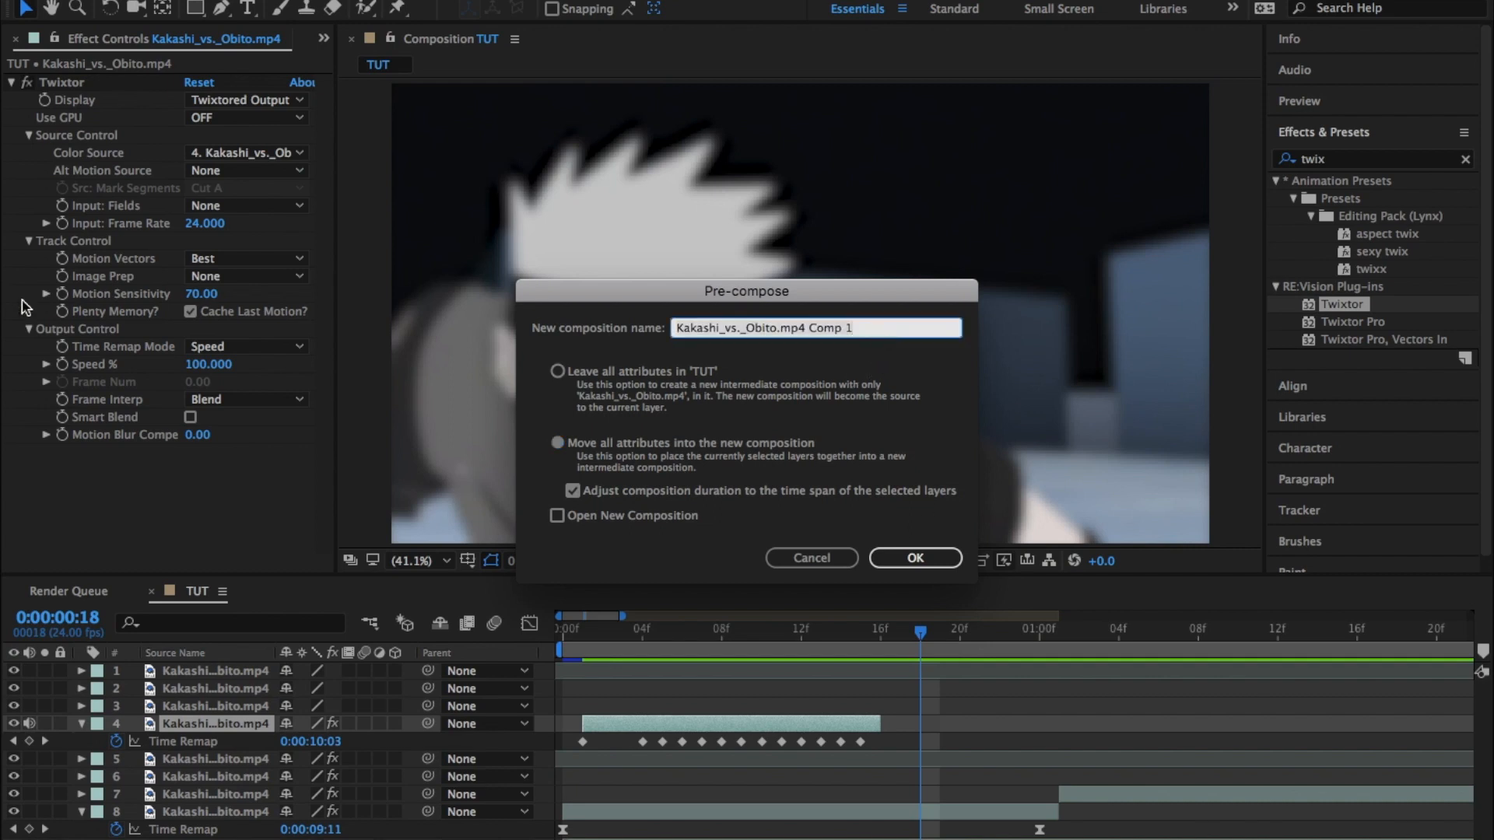
key(BackSpace)
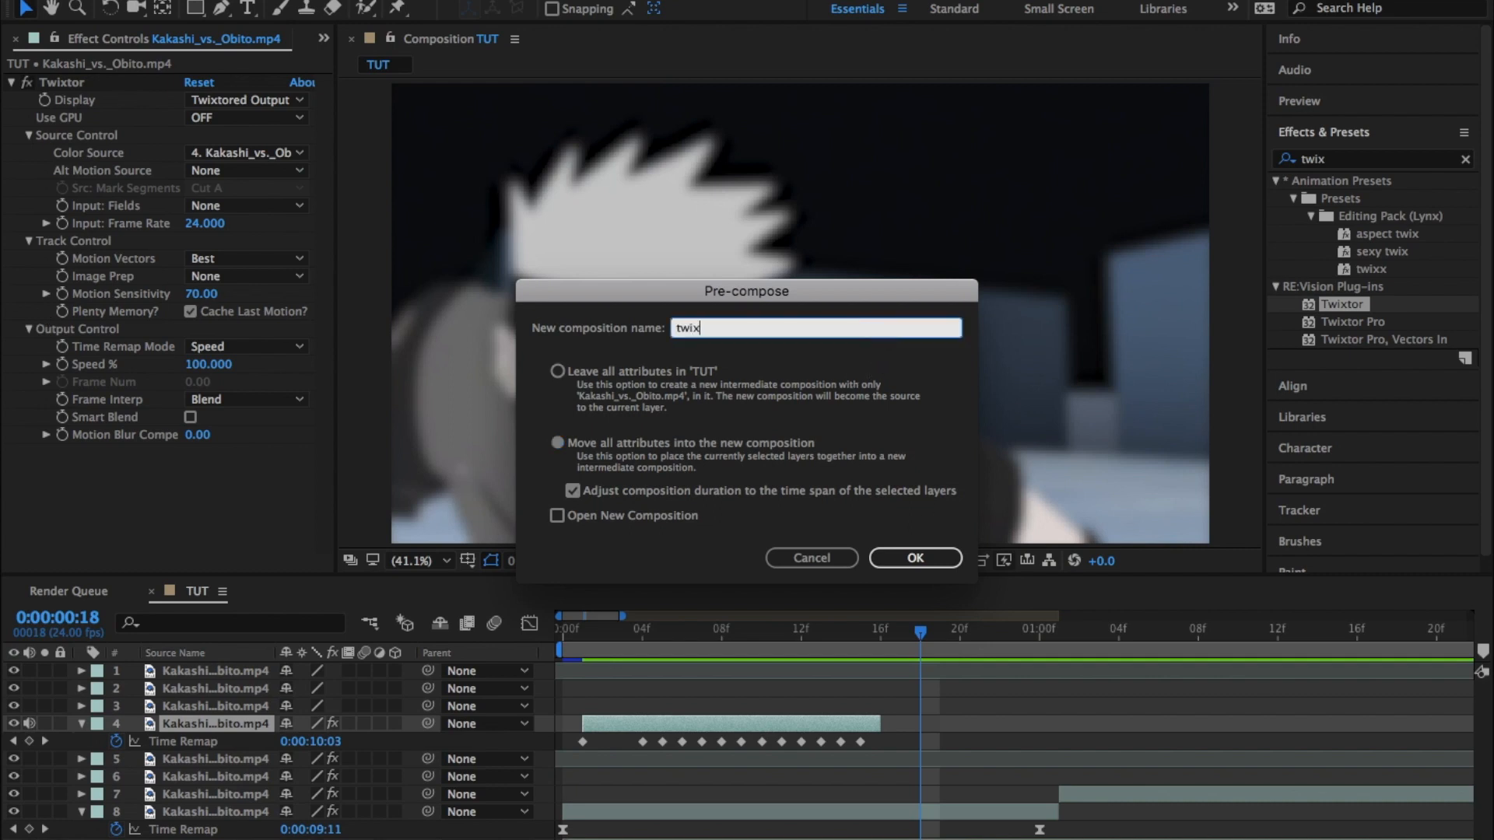
click(909, 558)
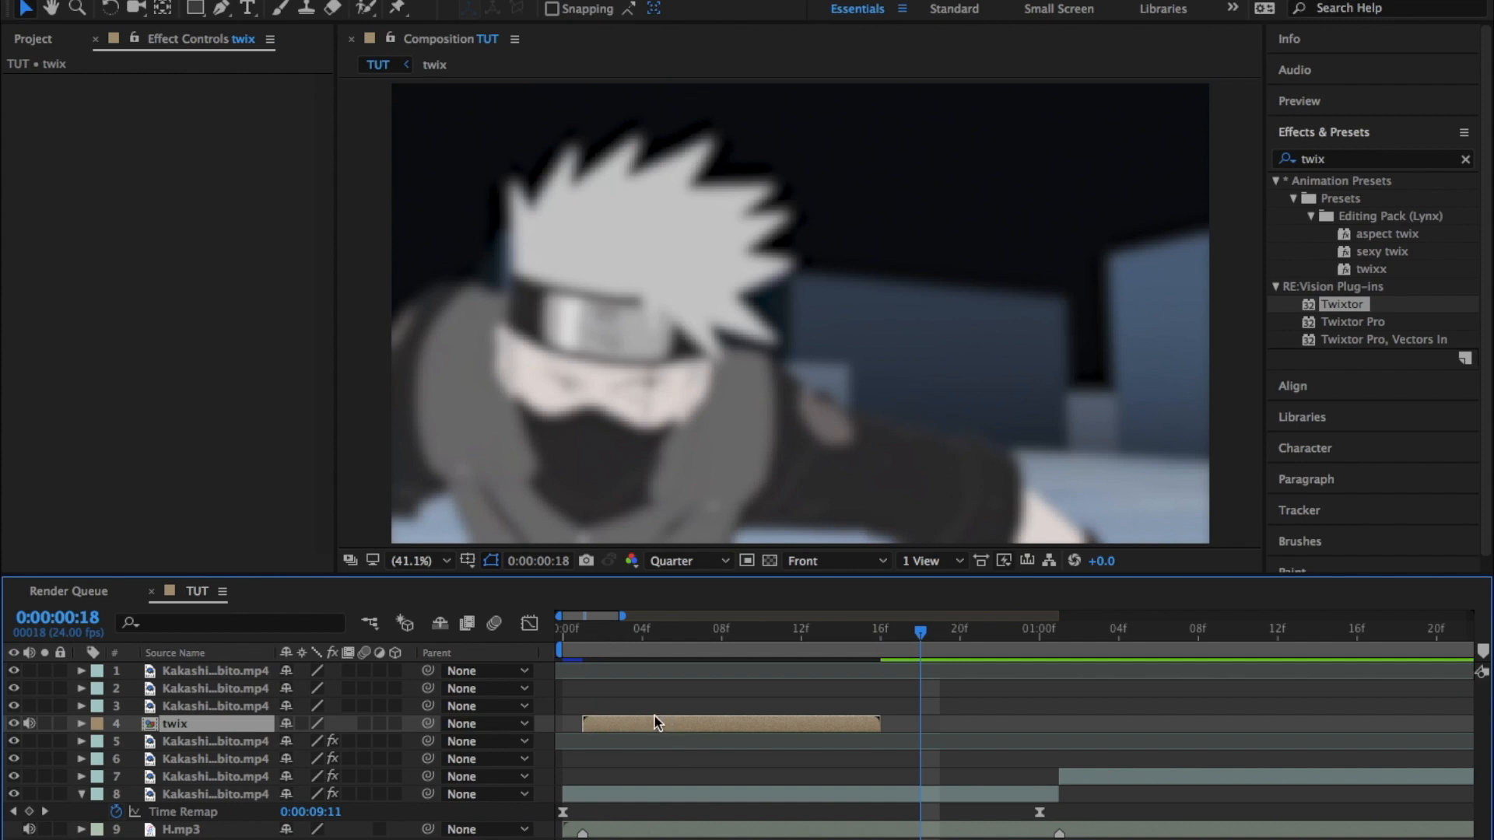
Replace the old layer 8 clip with twix, starting it at 0:00:00:00 and placing it directly above H.mp3.
drag(632, 723, 605, 735)
click(634, 795)
key(Delete)
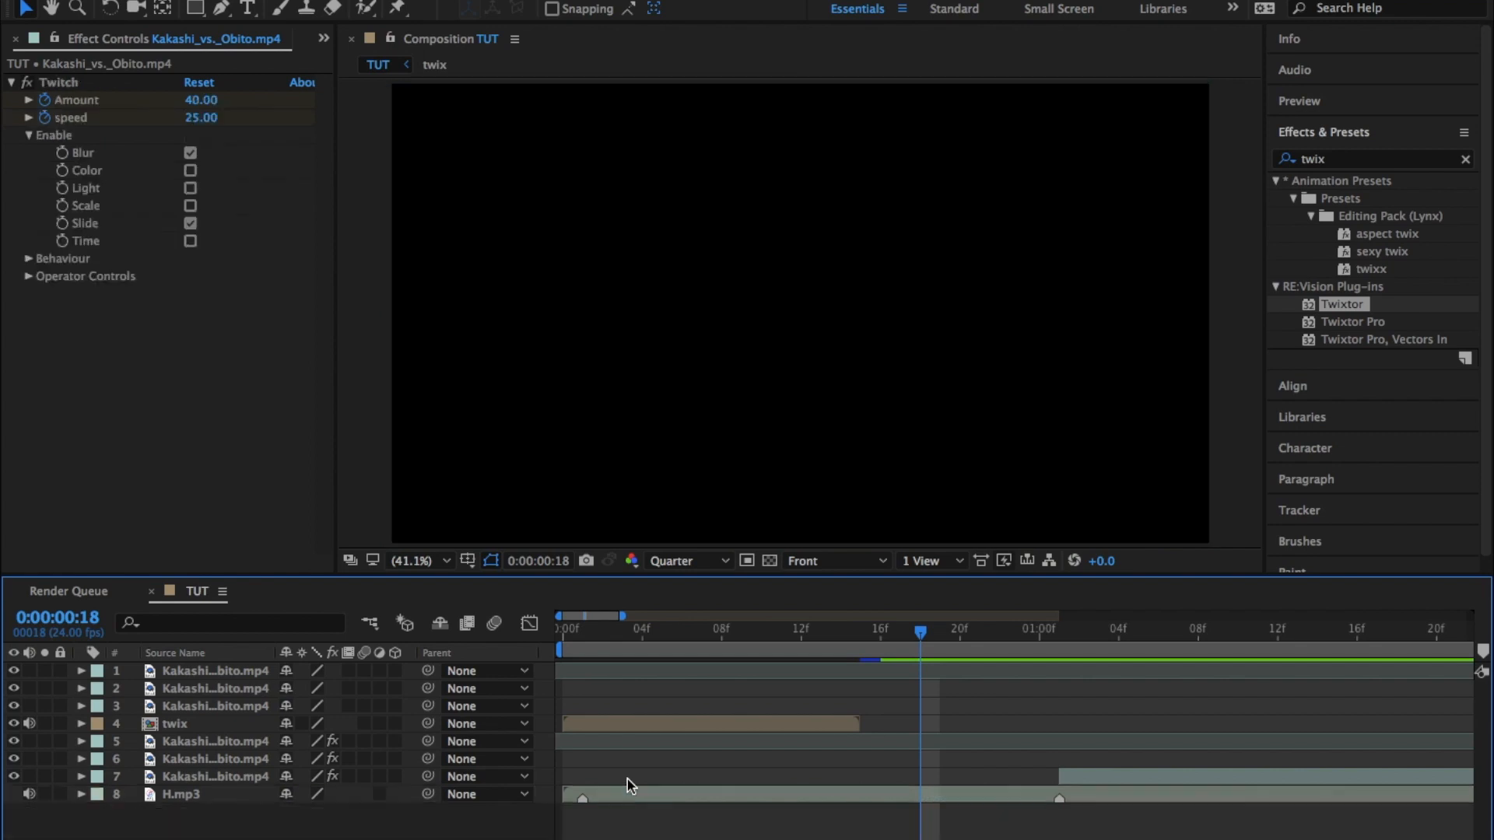
drag(225, 723, 233, 774)
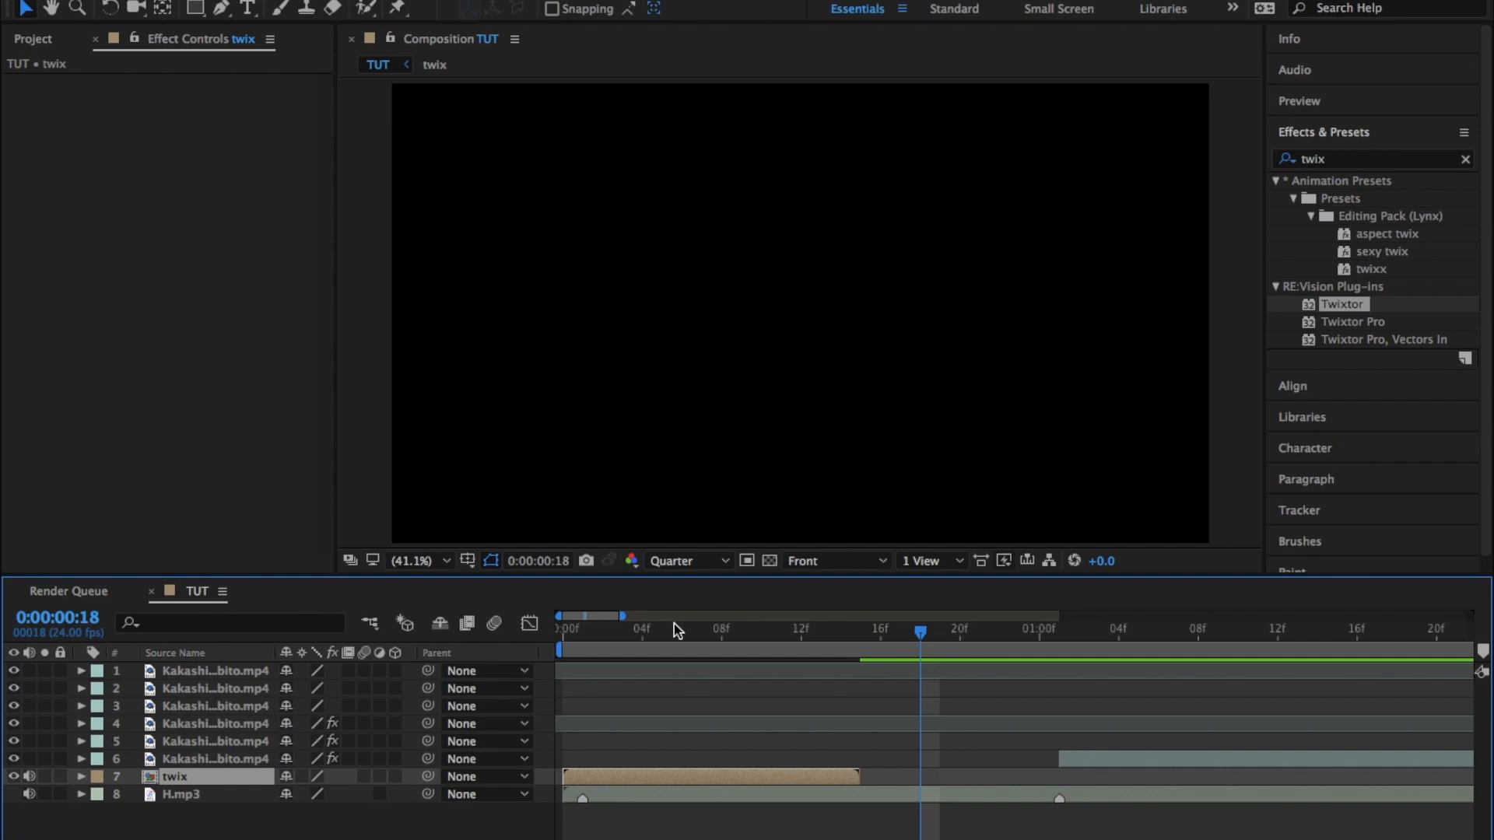
Enable Time Remap on twix and stretch it by extending the layer end and last keyframe to 0:00:01:01.
click(641, 631)
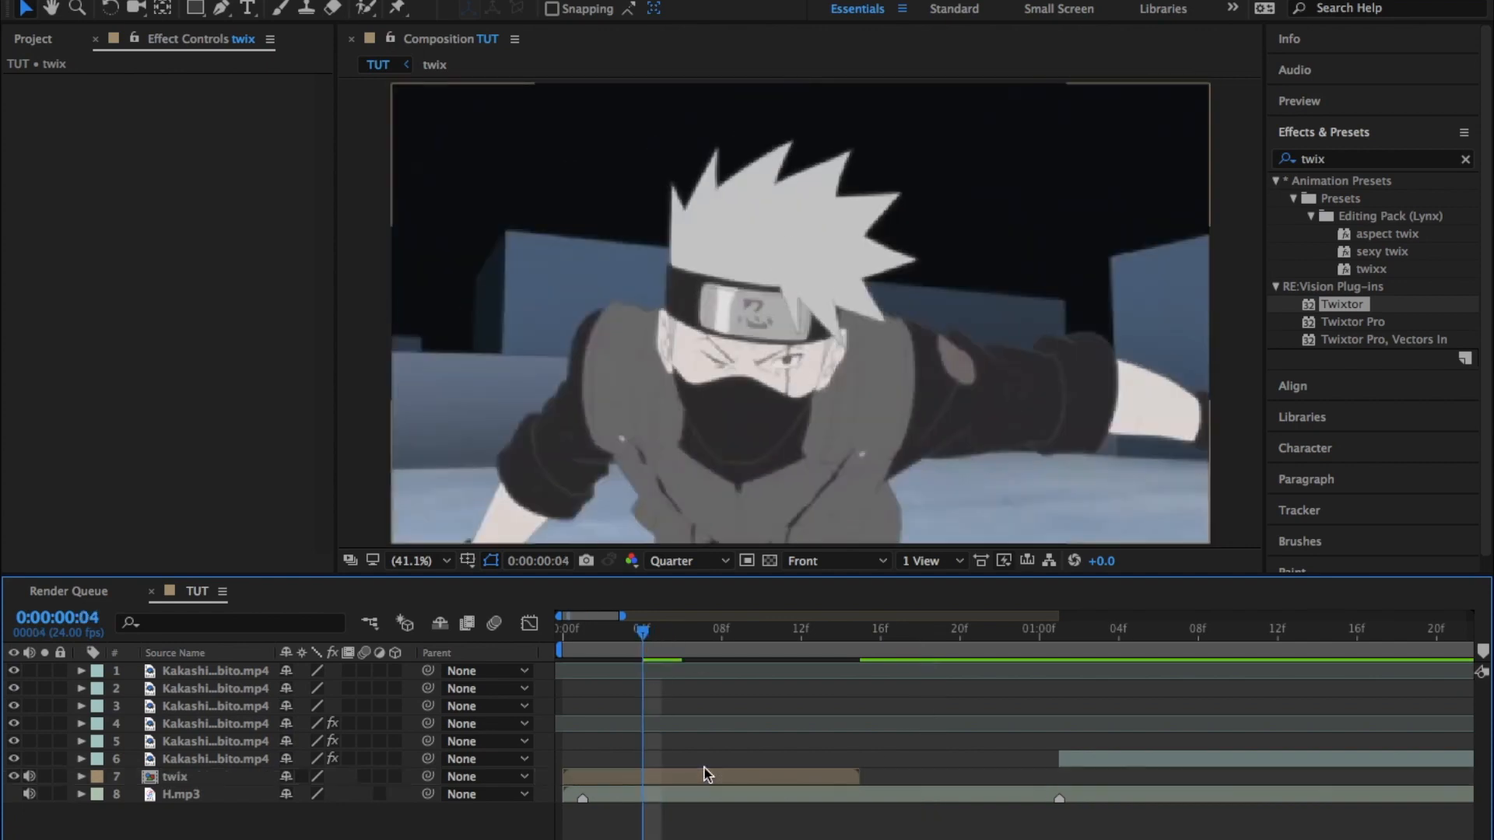
click(704, 777)
key(ctrl+alt+t)
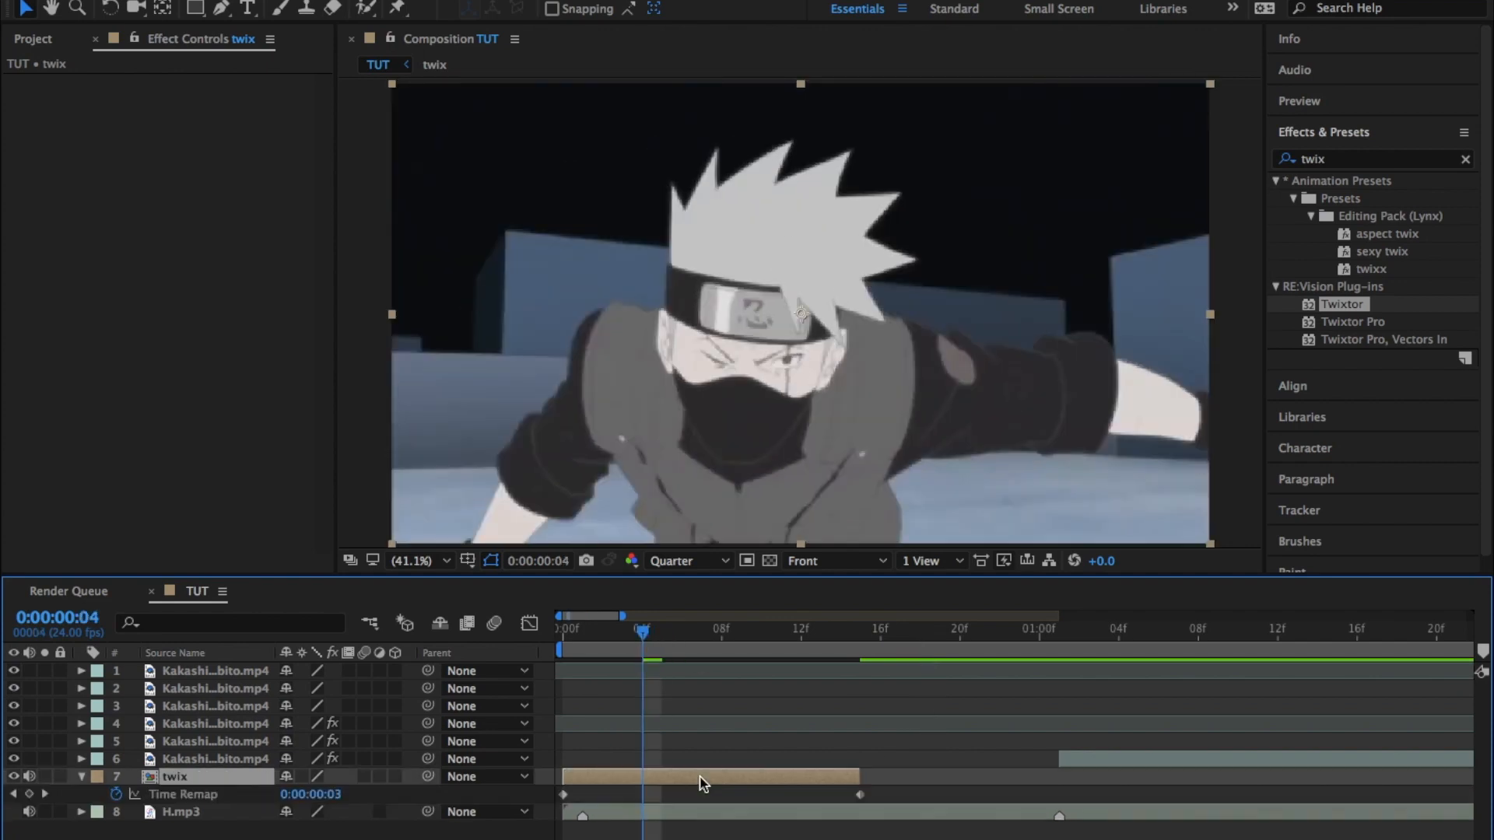
drag(859, 777, 1058, 777)
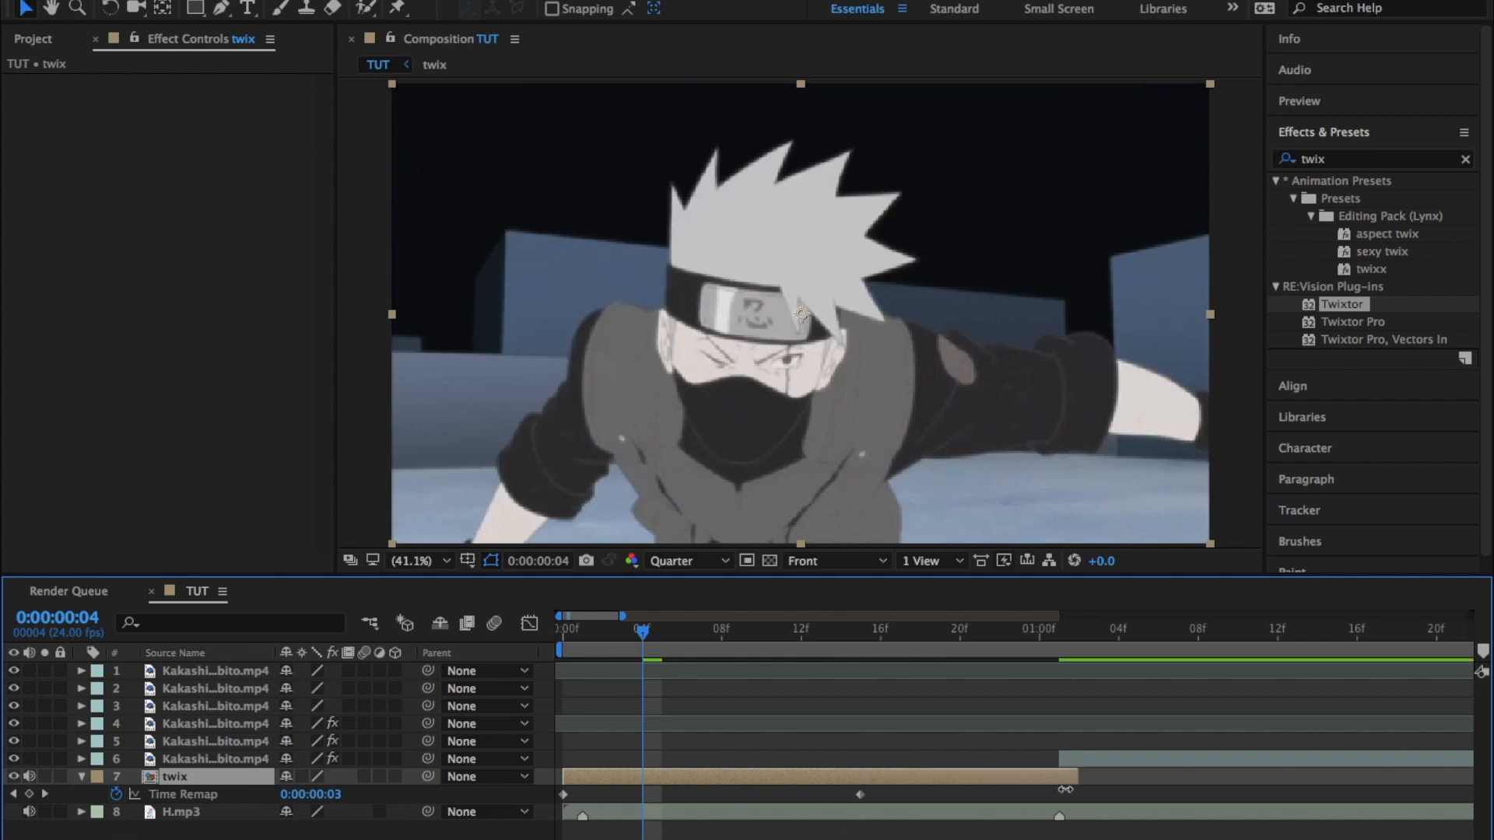
drag(859, 794, 1058, 801)
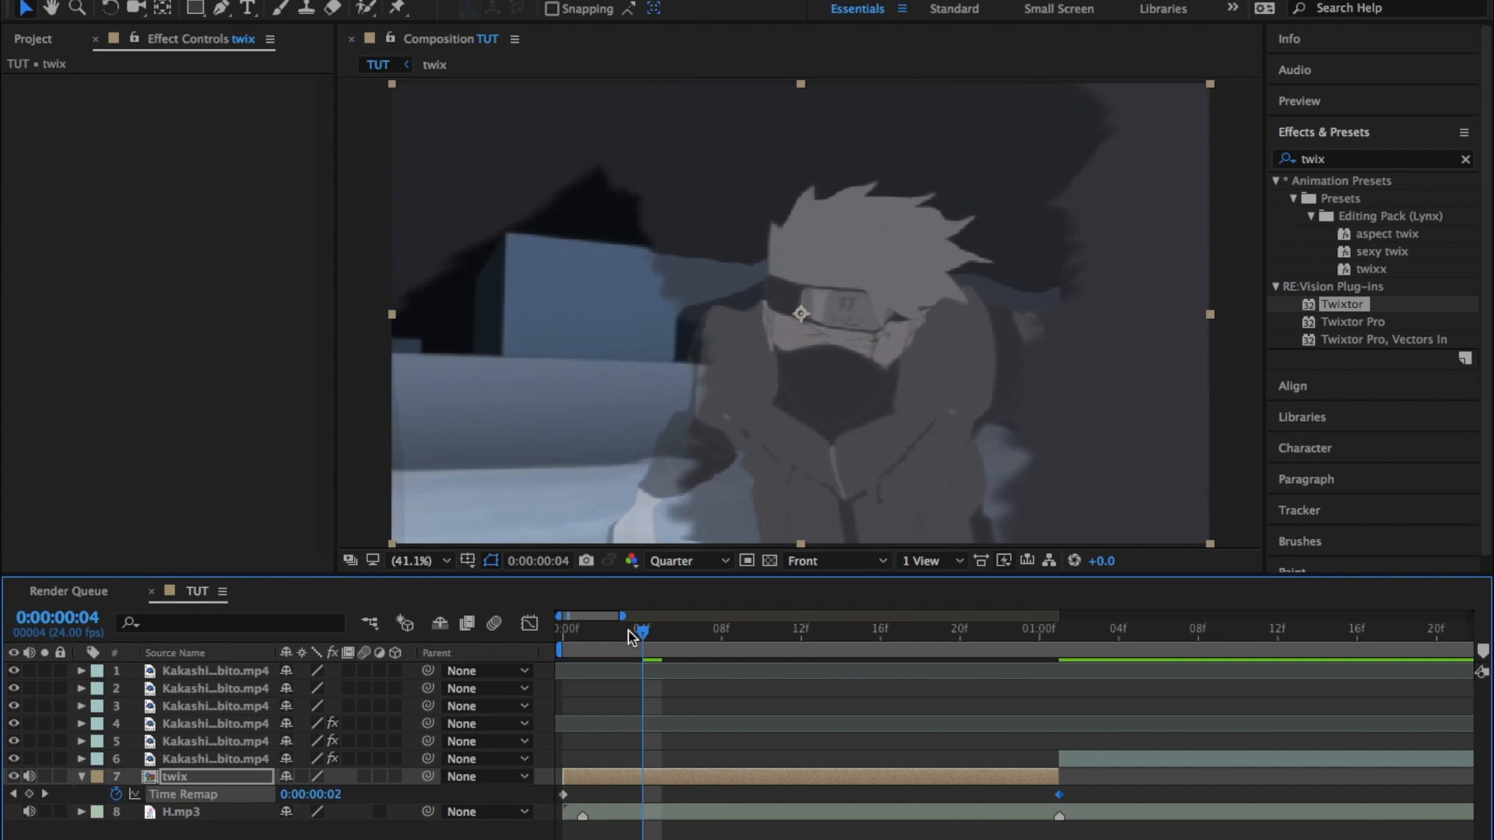
Play back the composition from the start to check the stretched twix layer.
drag(632, 636, 556, 641)
key(space)
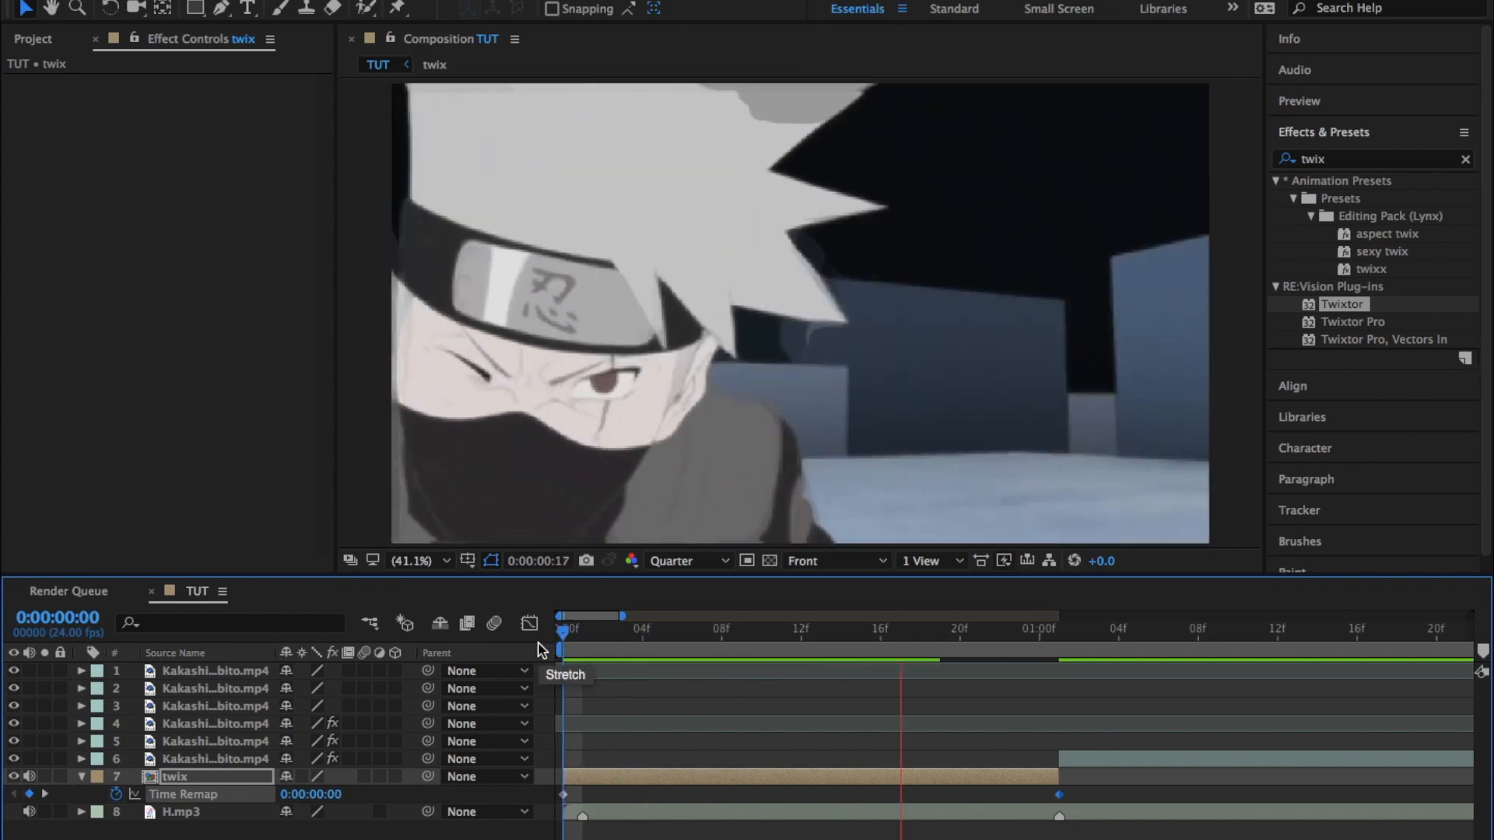
key(space)
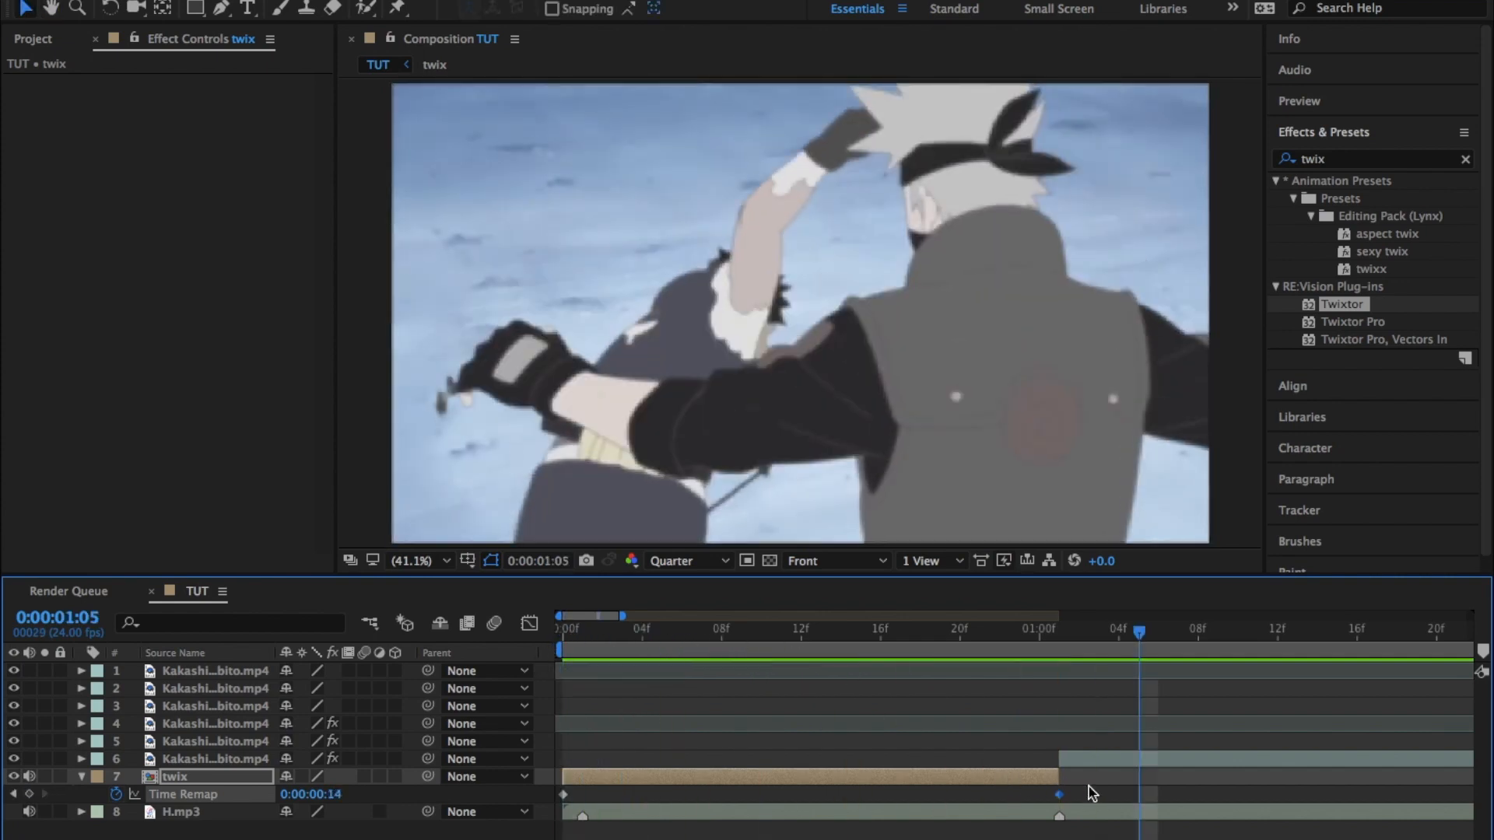
Easy-ease both twix Time Remap keyframes and shape the value curve to be steep at both ends and nearly flat in the middle.
drag(1090, 786, 488, 812)
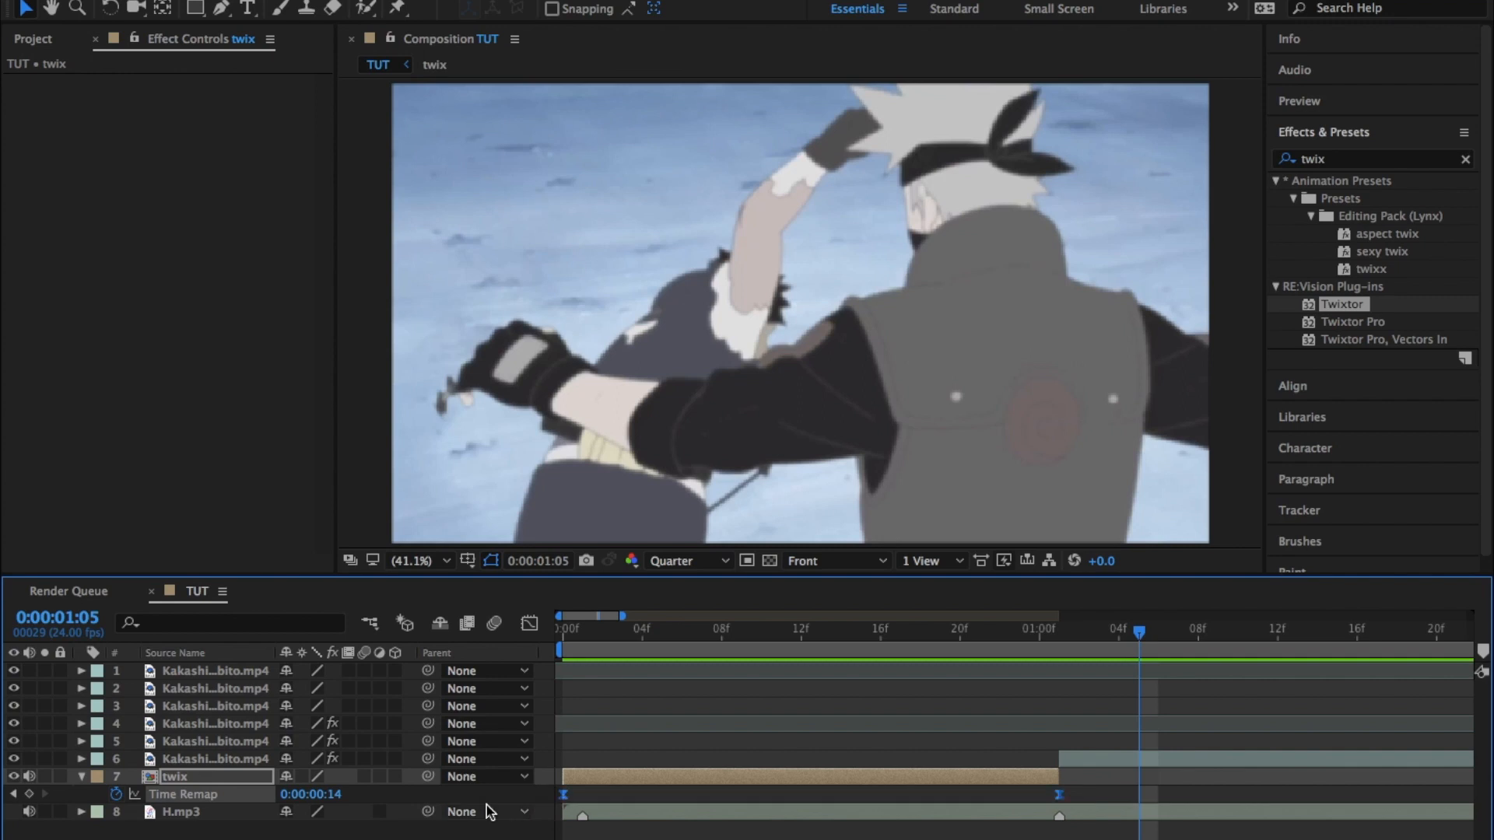
click(530, 623)
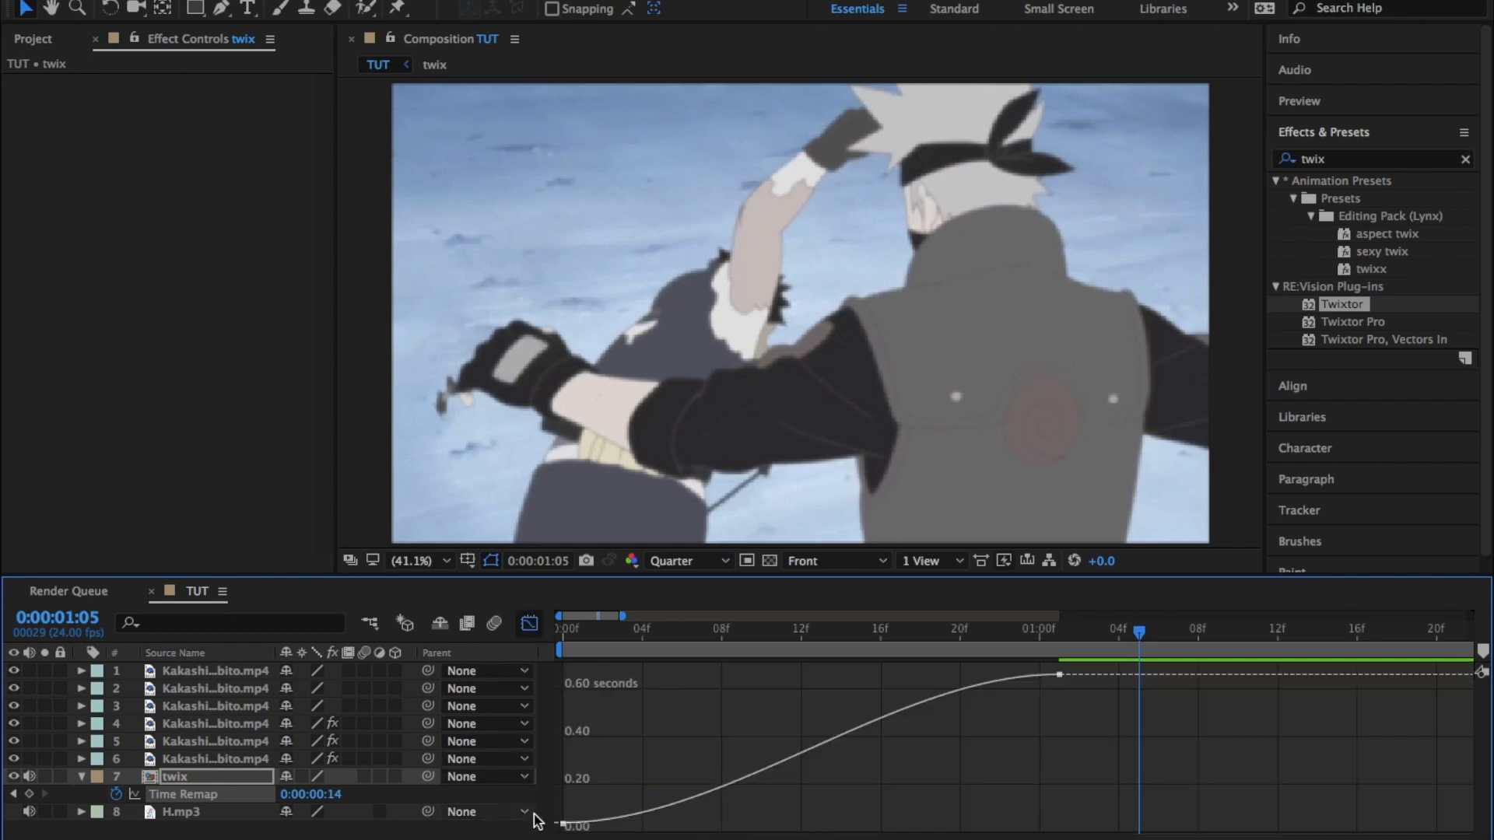
click(562, 823)
drag(727, 823, 575, 687)
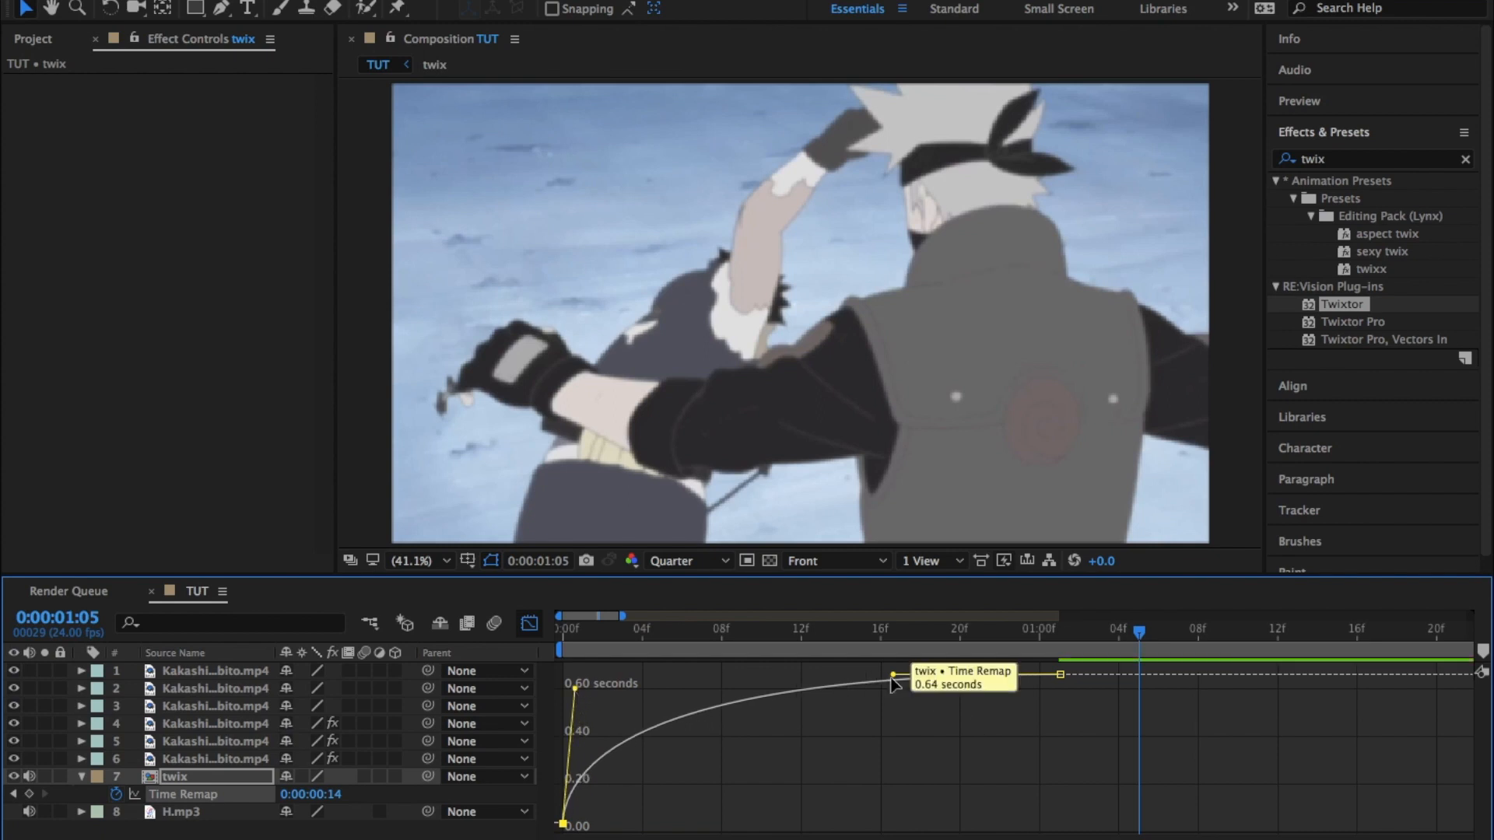
drag(893, 674, 1019, 819)
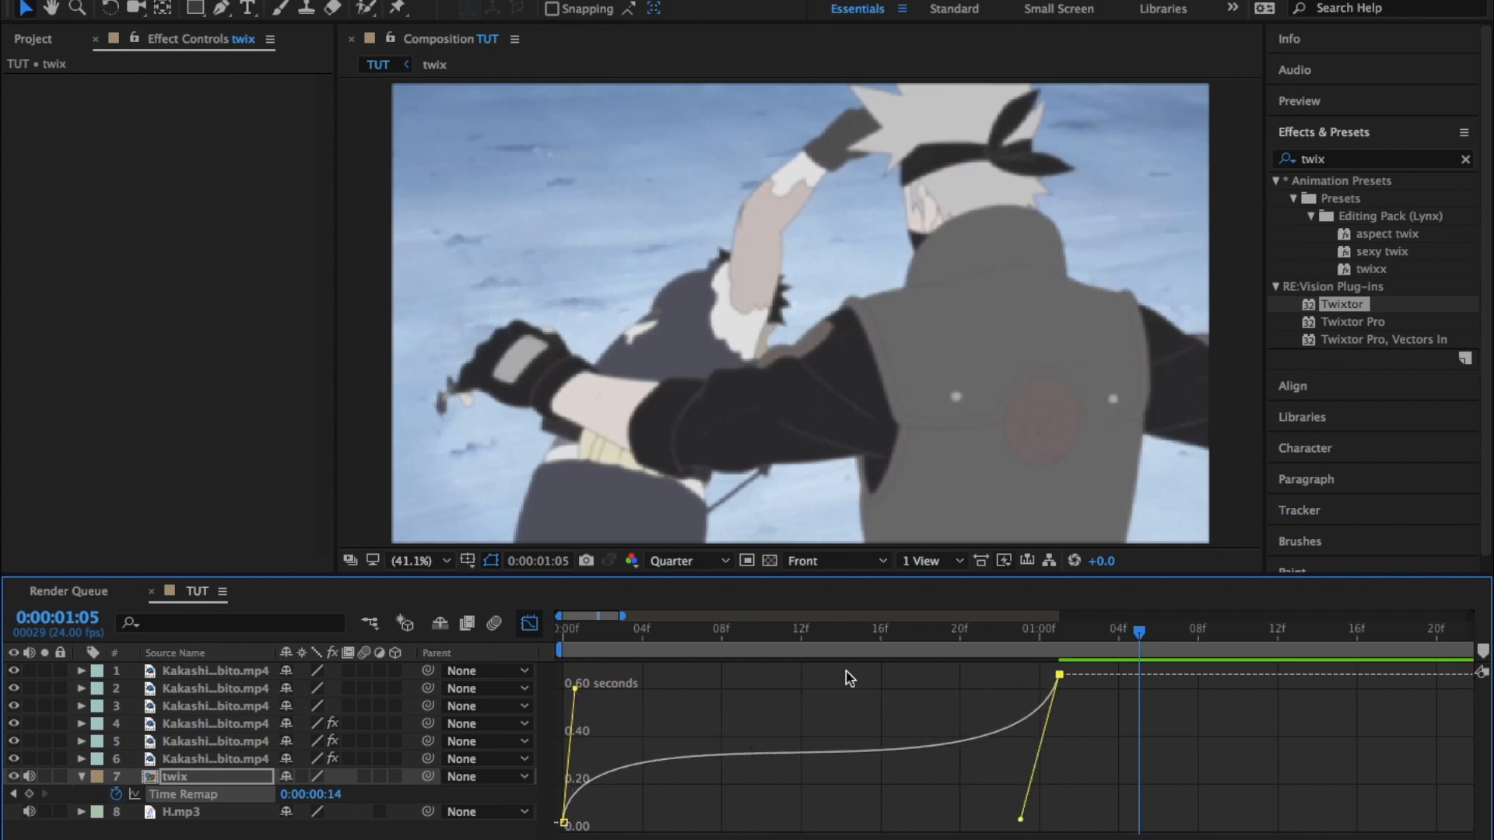
Play and scrub through the speed-ramped twix section up to the cut at 0:00:01:01.
key(space)
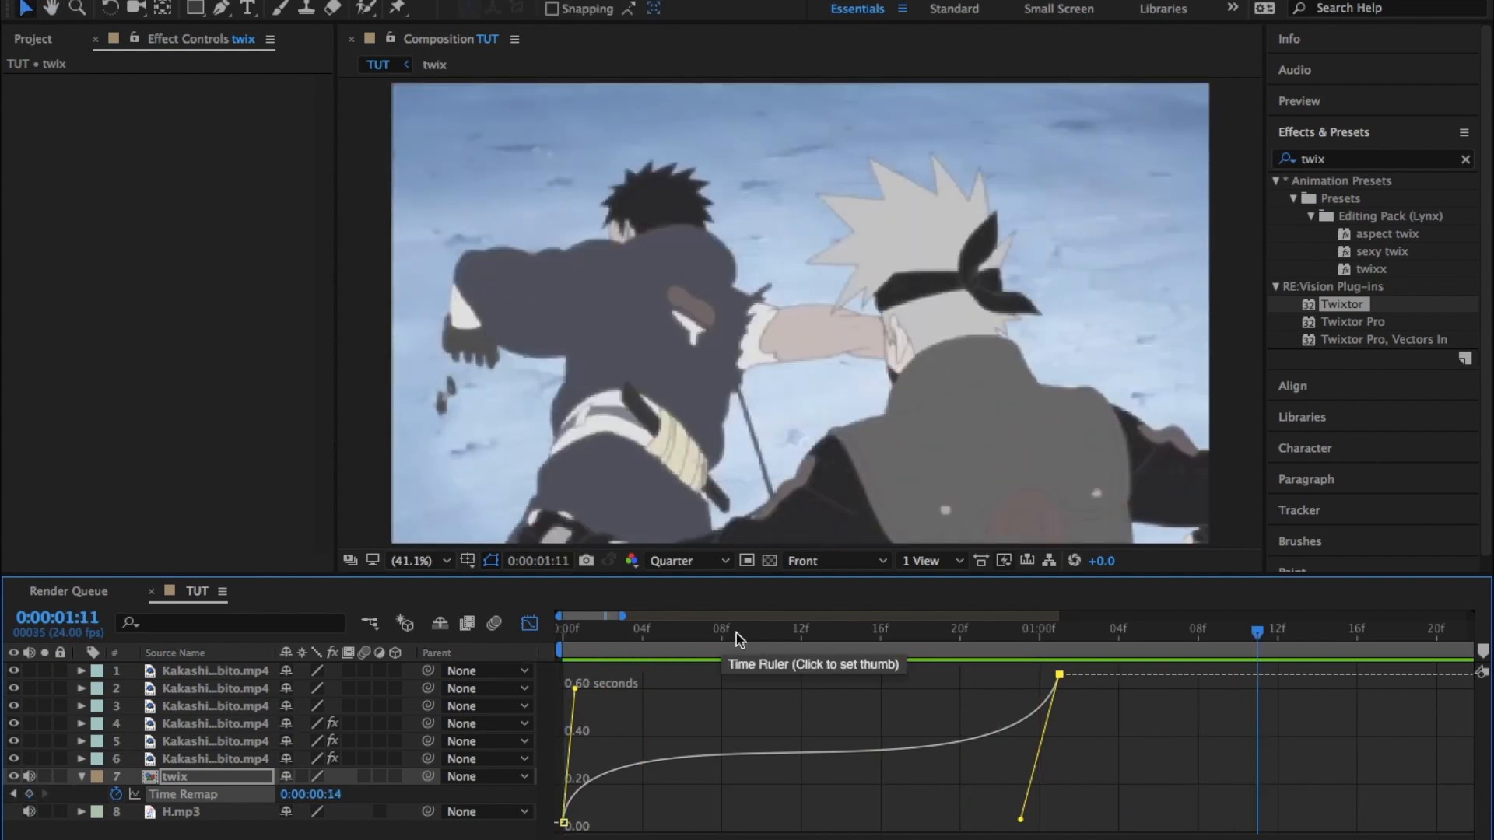
click(736, 632)
key(space)
key(space)
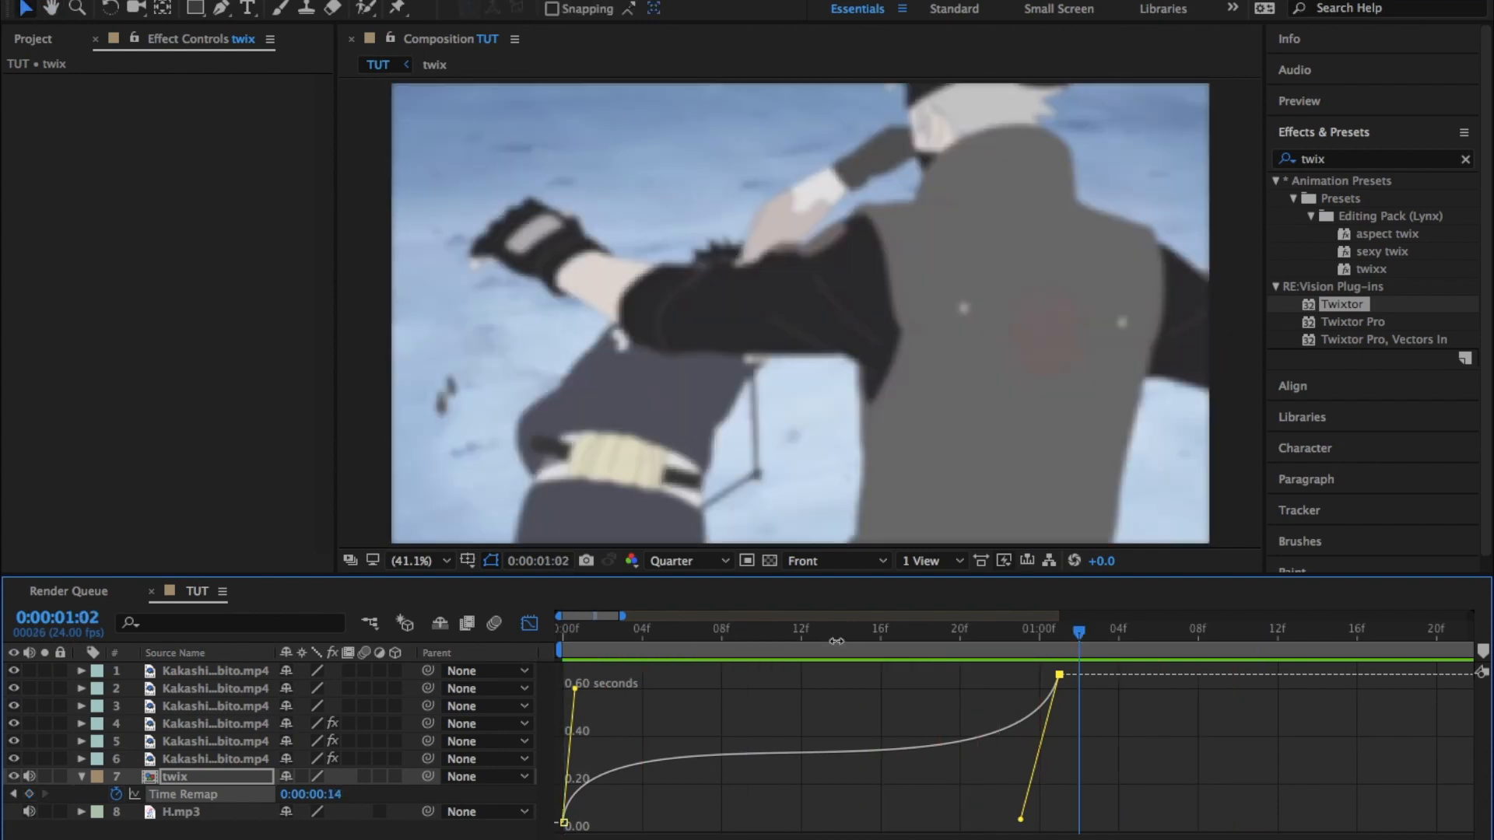
drag(870, 649, 892, 651)
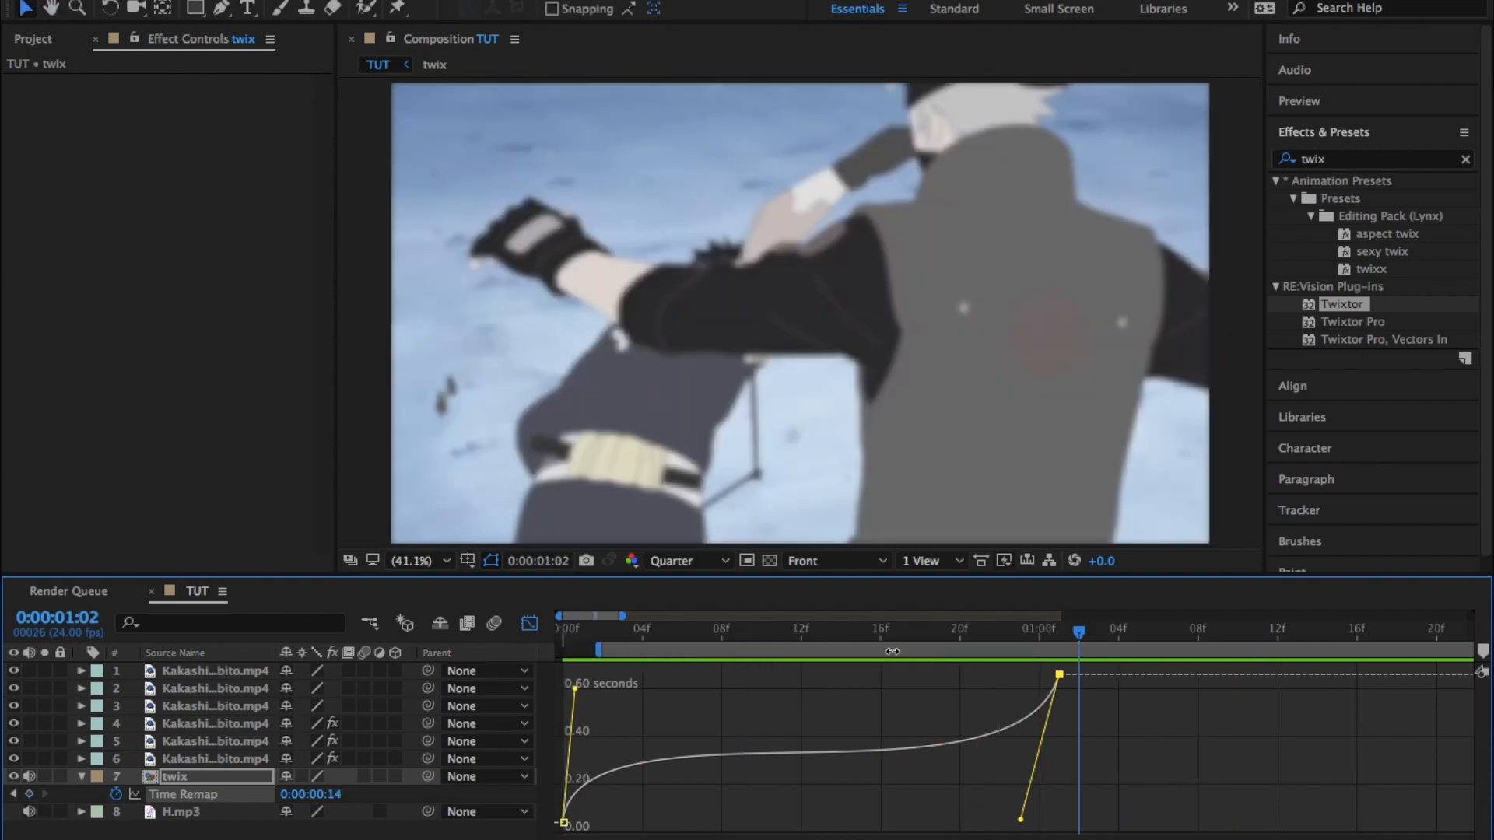
double_click(837, 653)
drag(894, 638, 1058, 636)
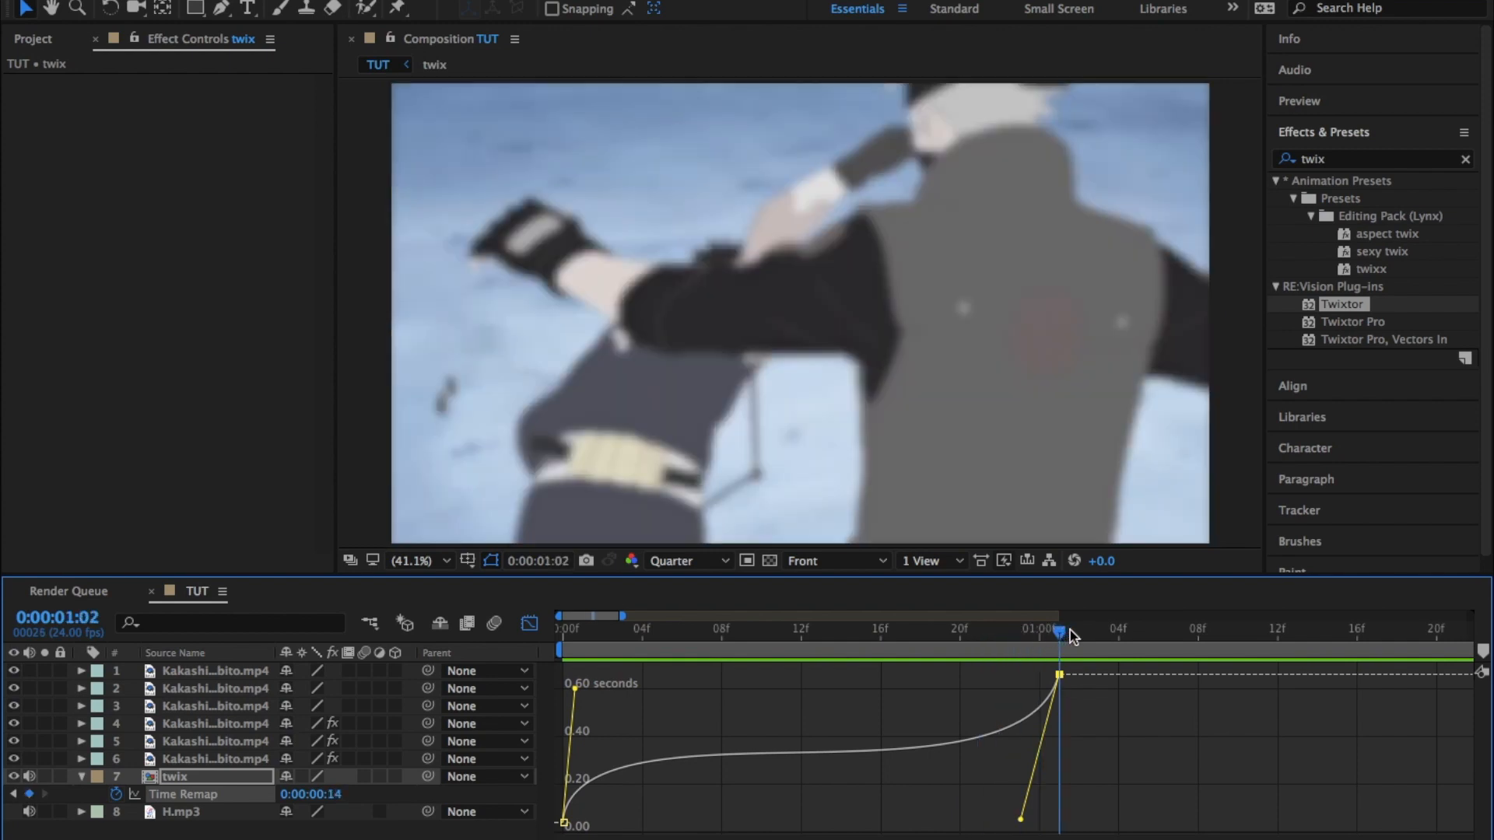
Return from the graph editor to the layer view and play back the edit from 0:00:00:00.
click(531, 624)
drag(642, 628, 442, 635)
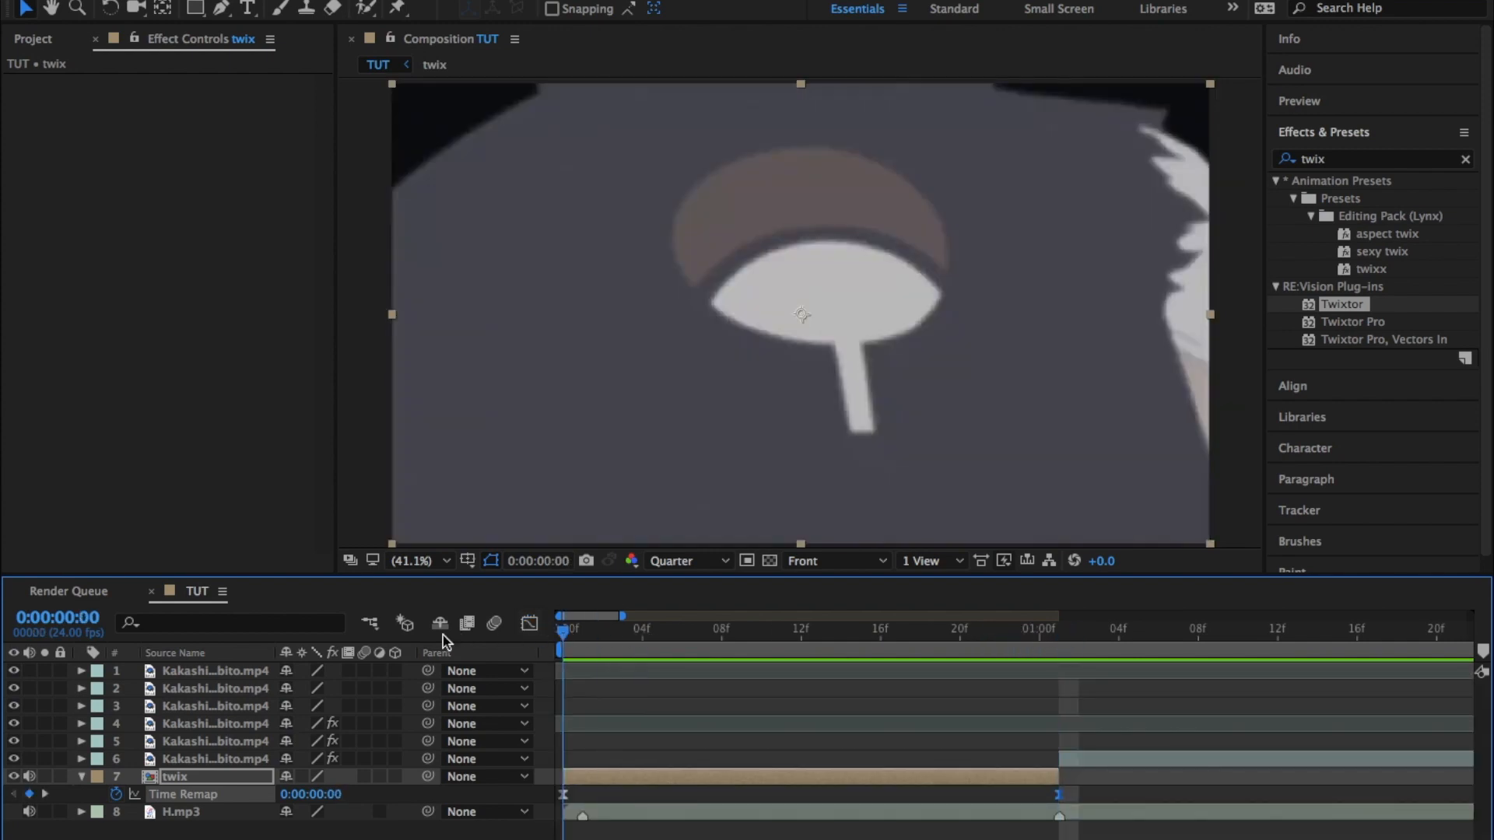
key(space)
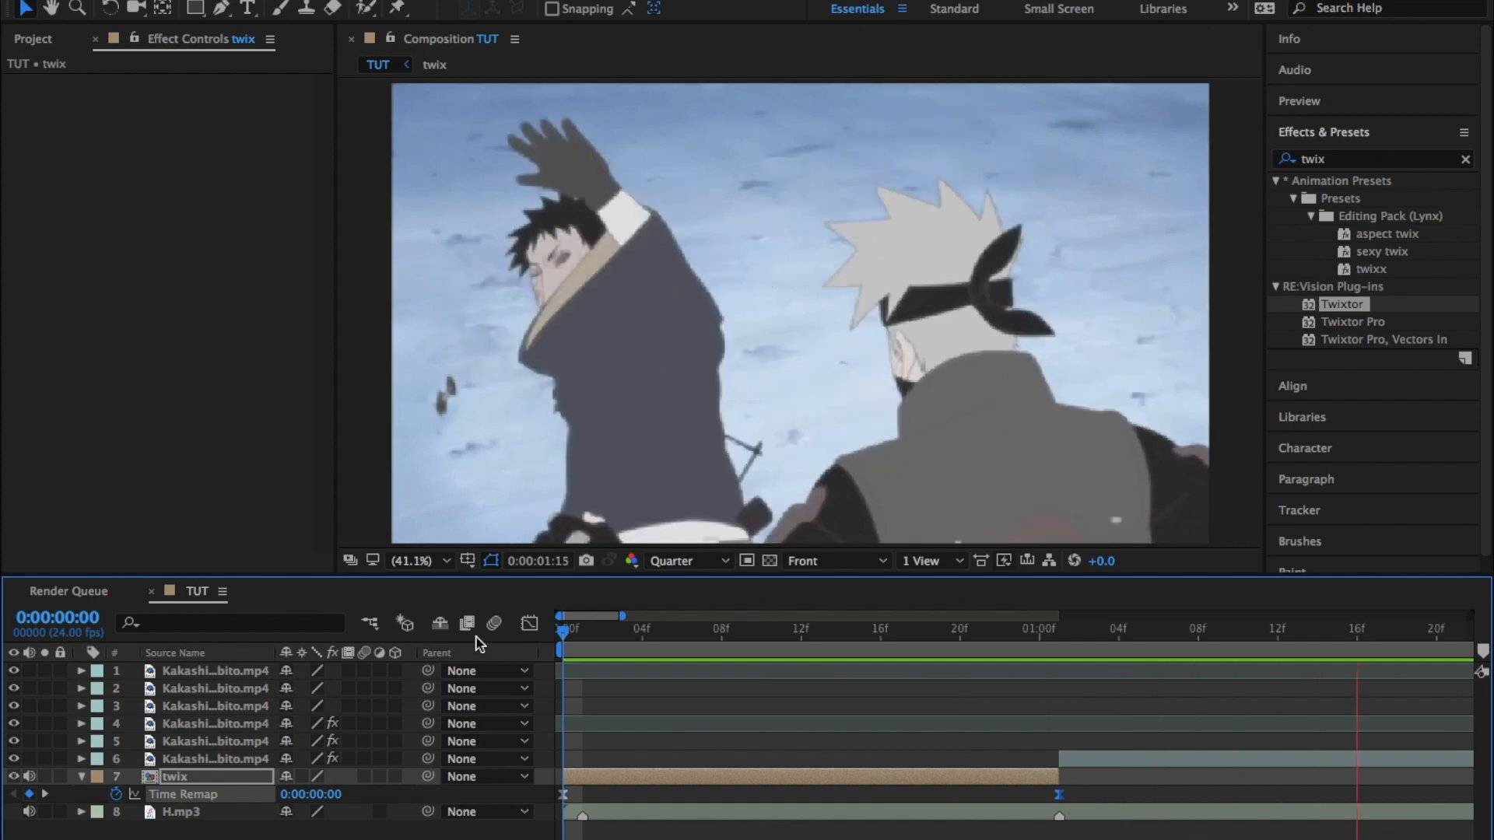
key(space)
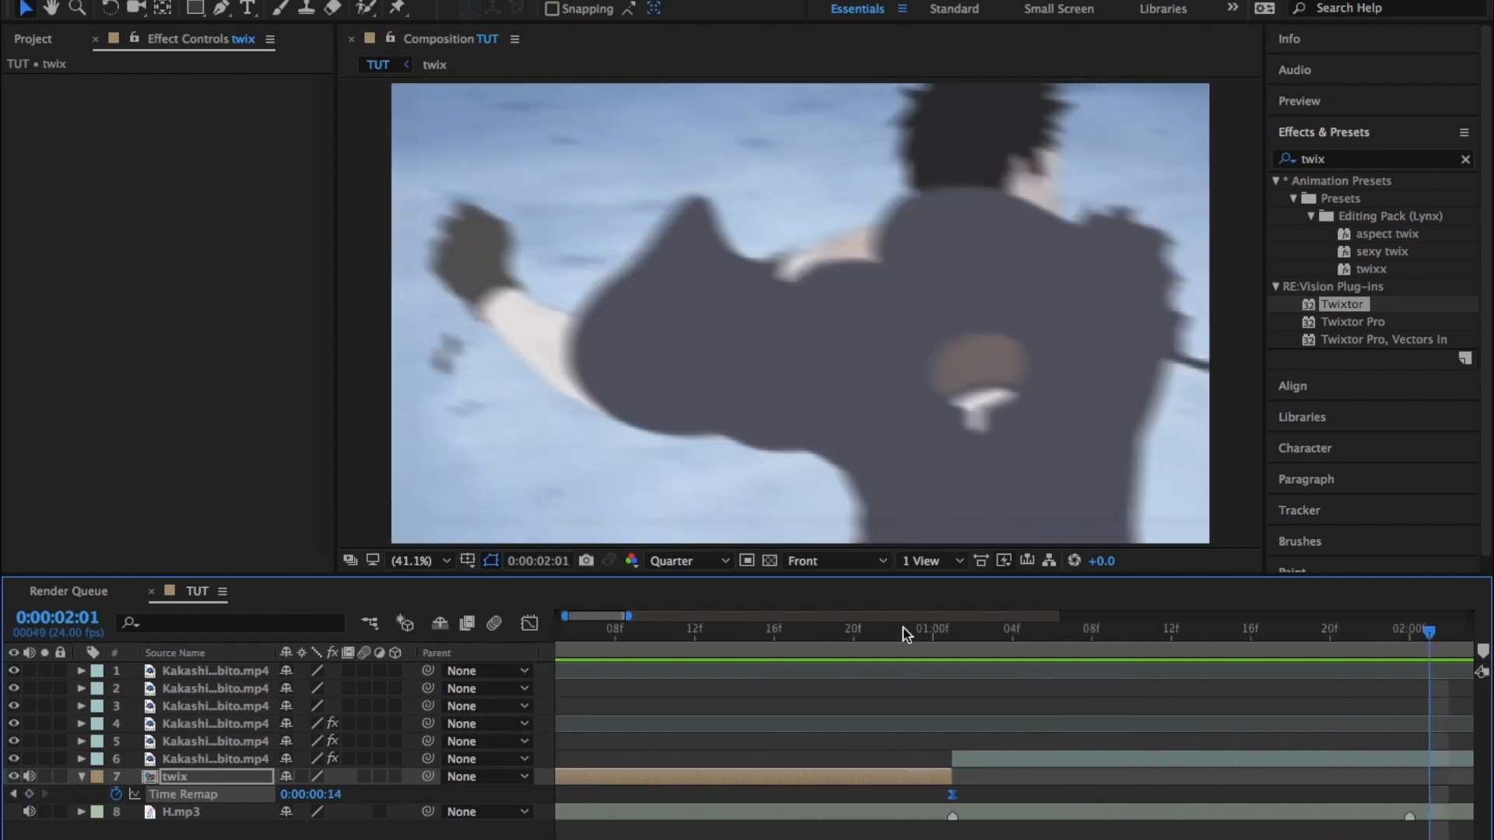
Play back and scrub through the transition around the cut at 0:00:01:01.
click(903, 628)
key(space)
key(space)
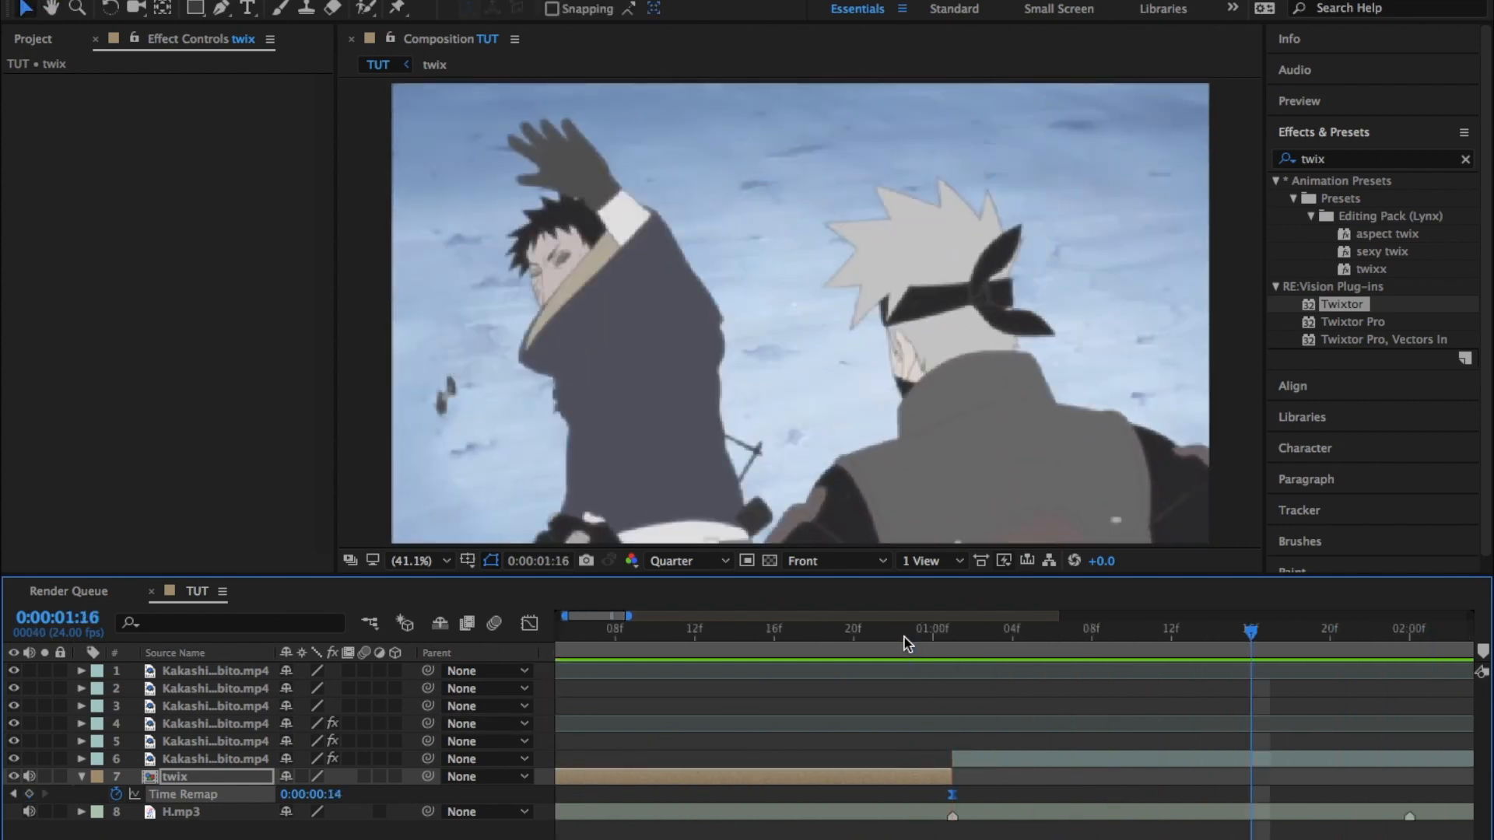
drag(926, 636, 1024, 647)
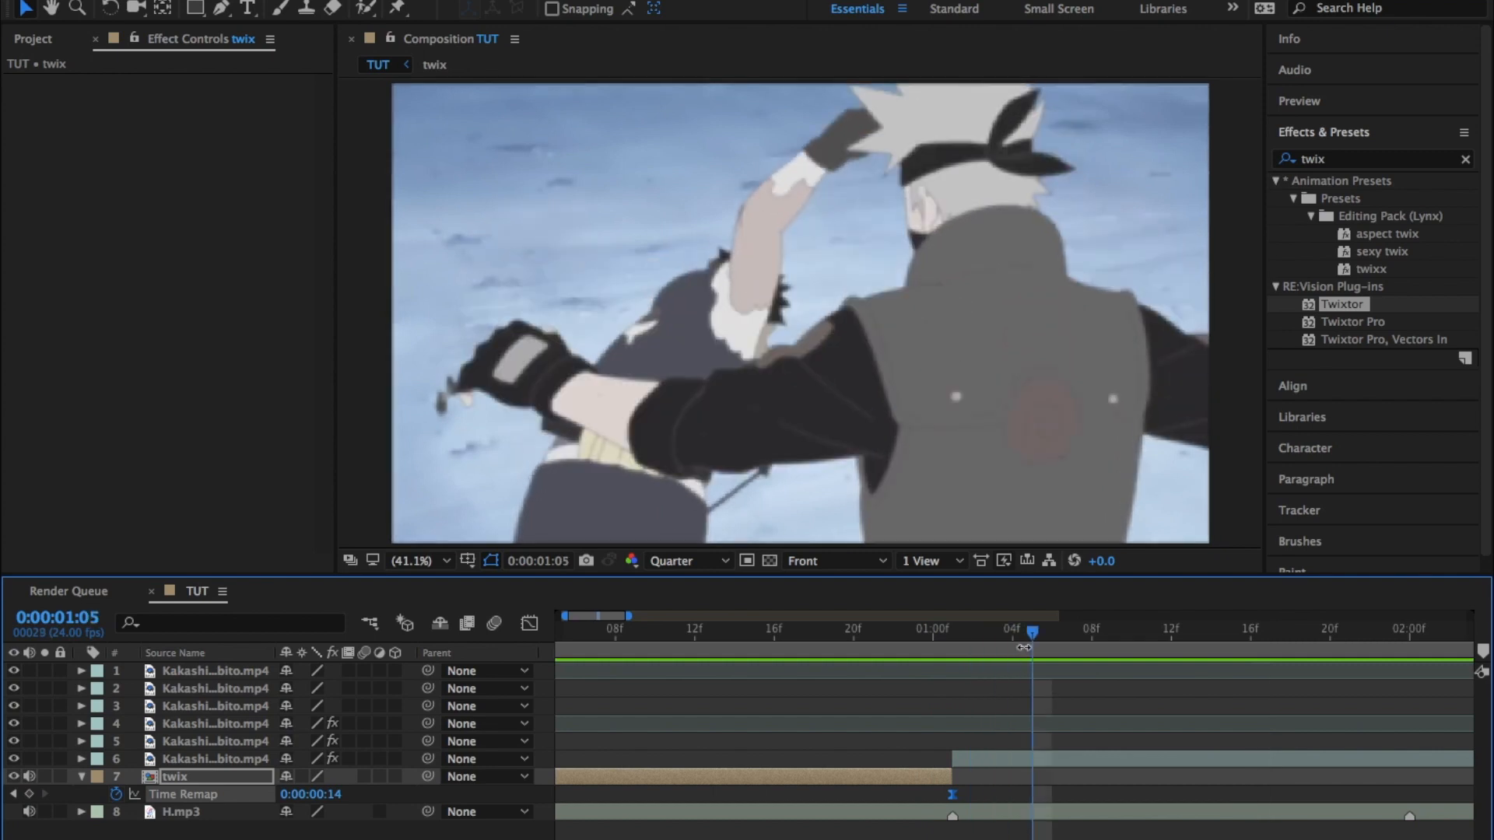
Search the effects for "expos" and try to apply the Exposure preset to the clip starting at 0:00:01:01.
click(1464, 158)
click(1427, 161)
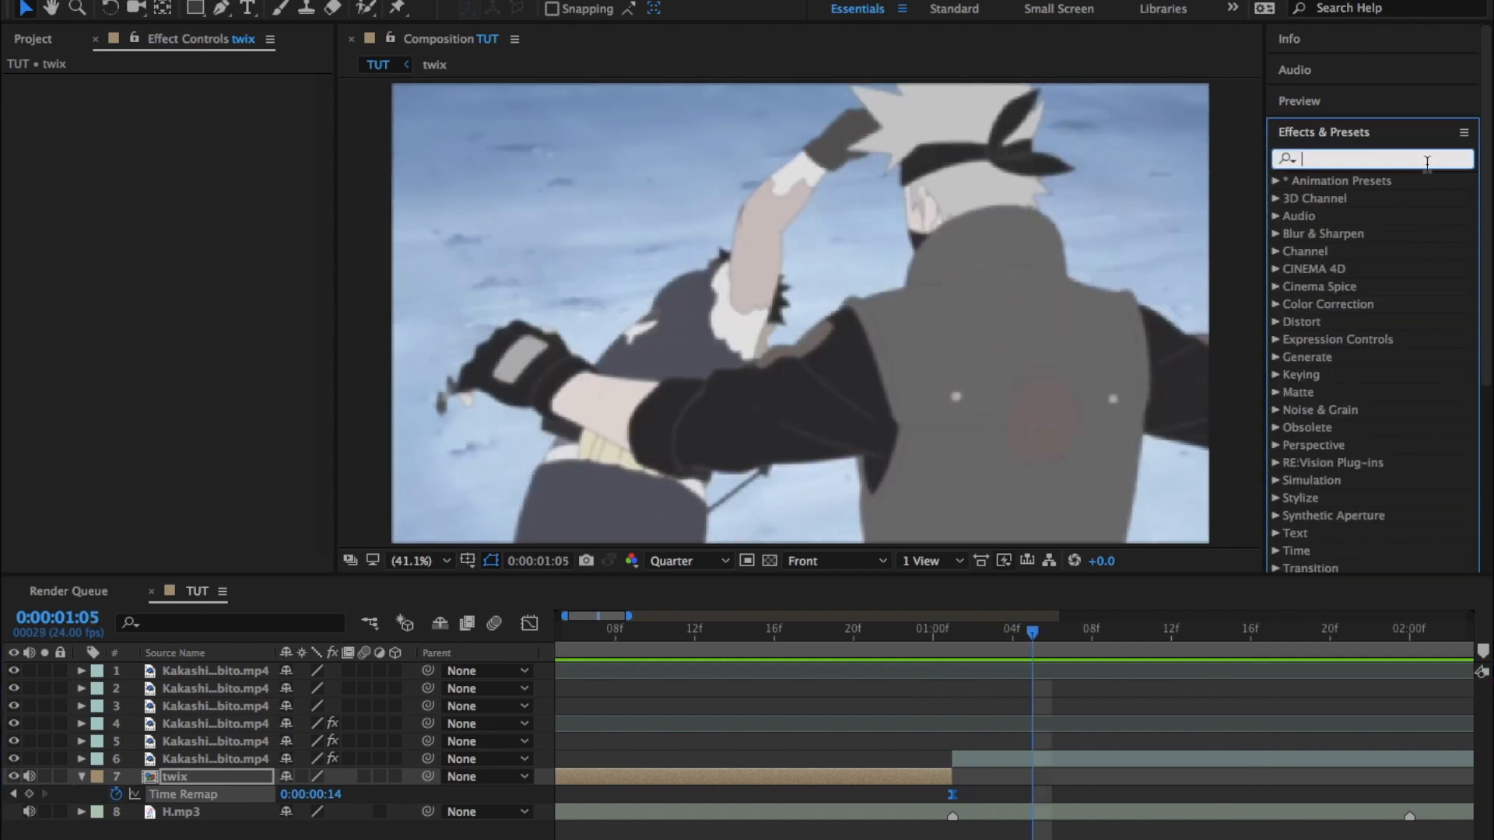
text(expos)
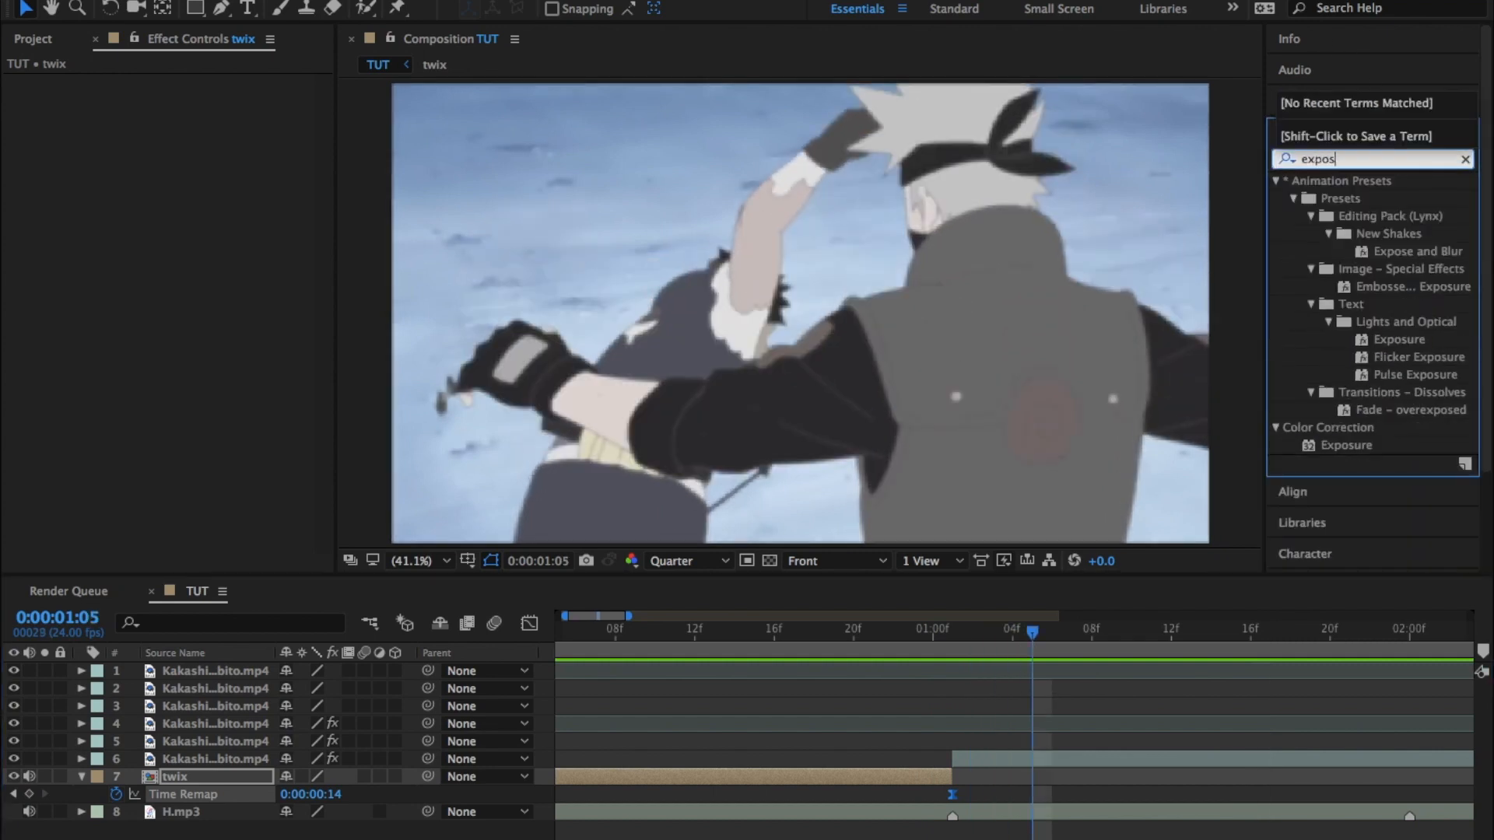
drag(1412, 343, 967, 759)
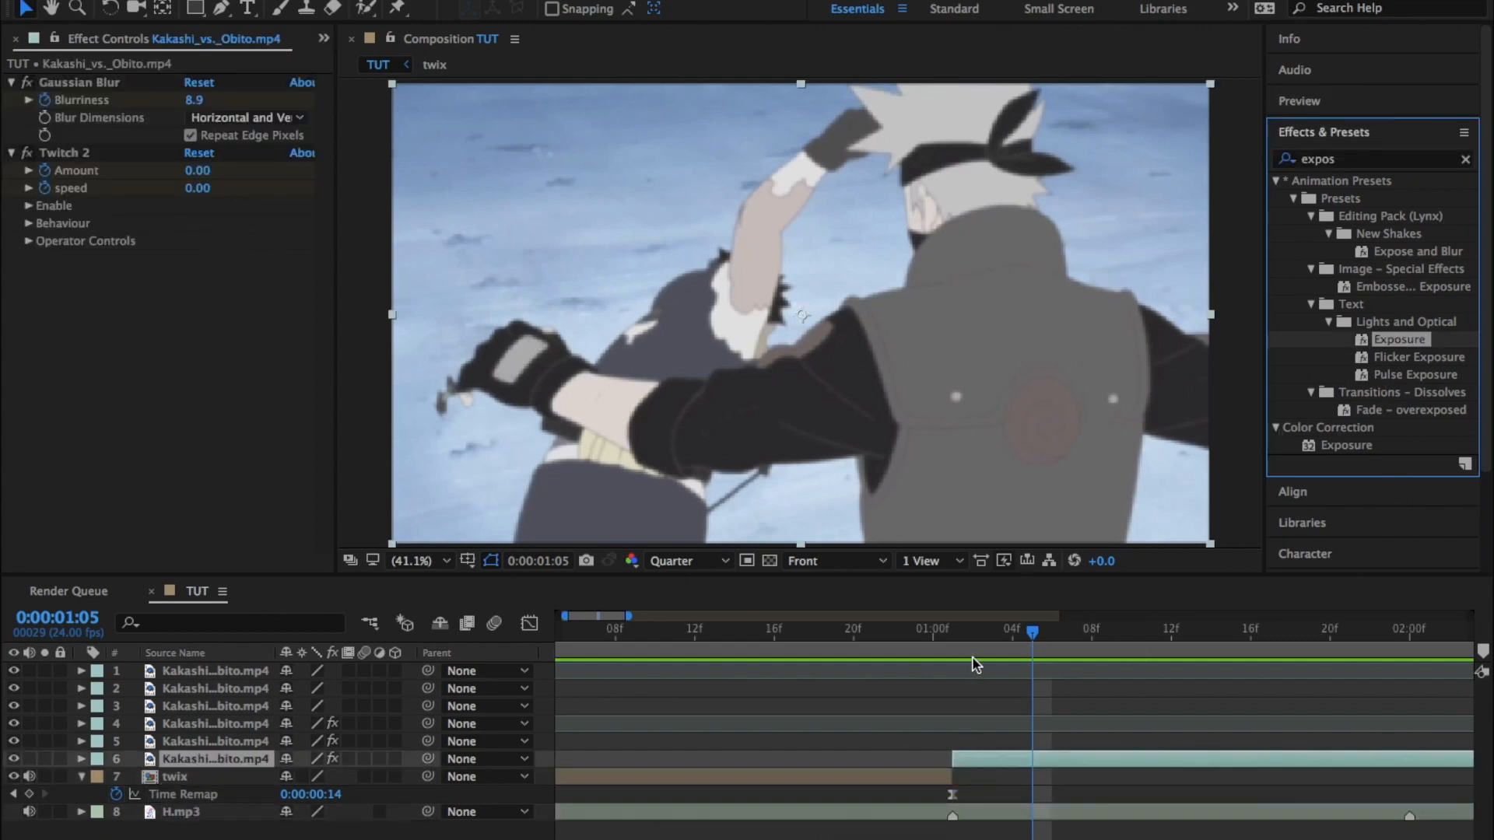
Add the Exposure color correction effect to the clip starting at 0:00:01:01, with the current time at its first frame.
click(952, 630)
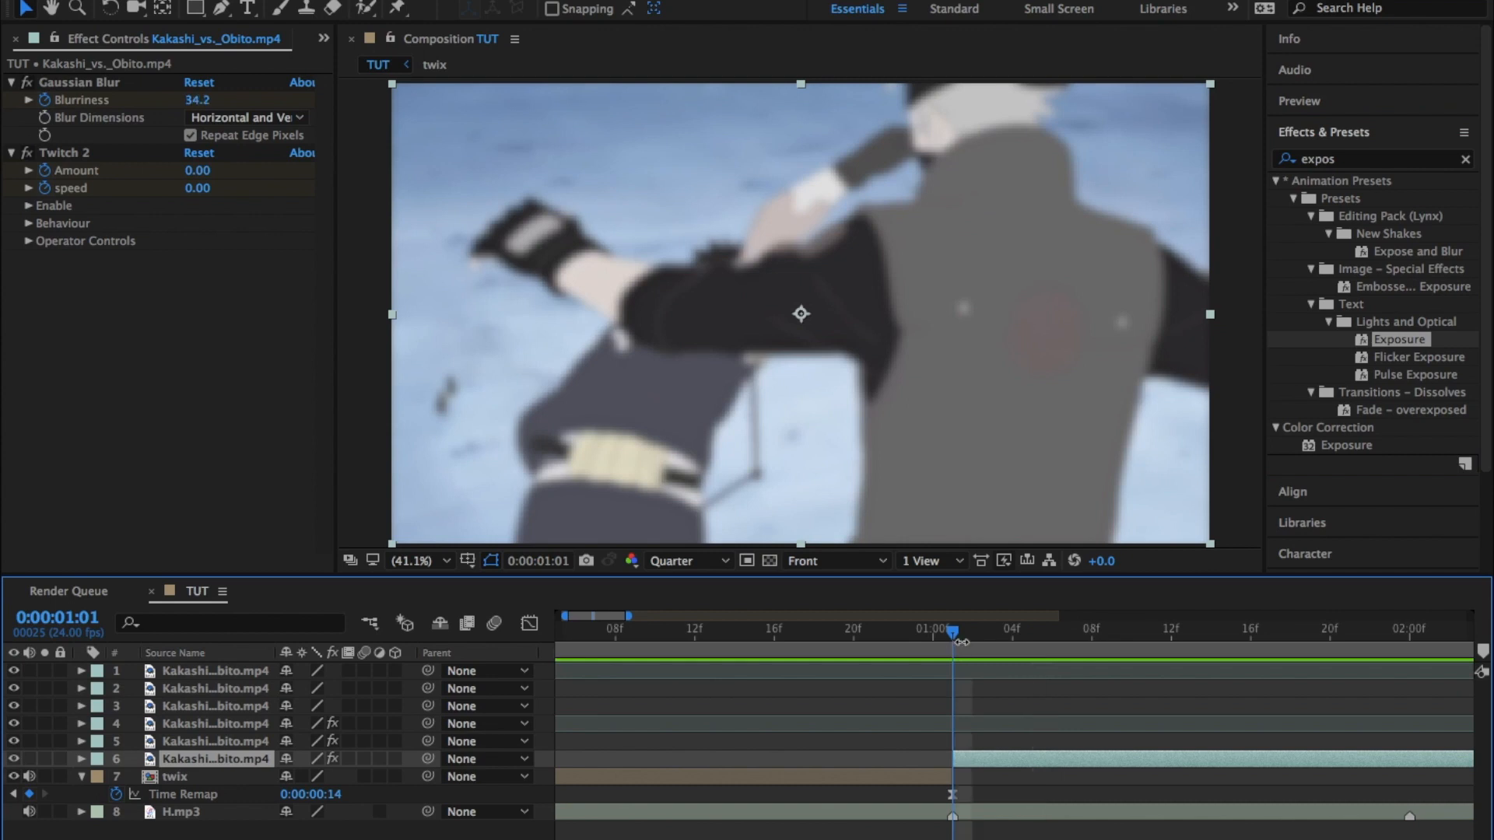
right_click(1099, 756)
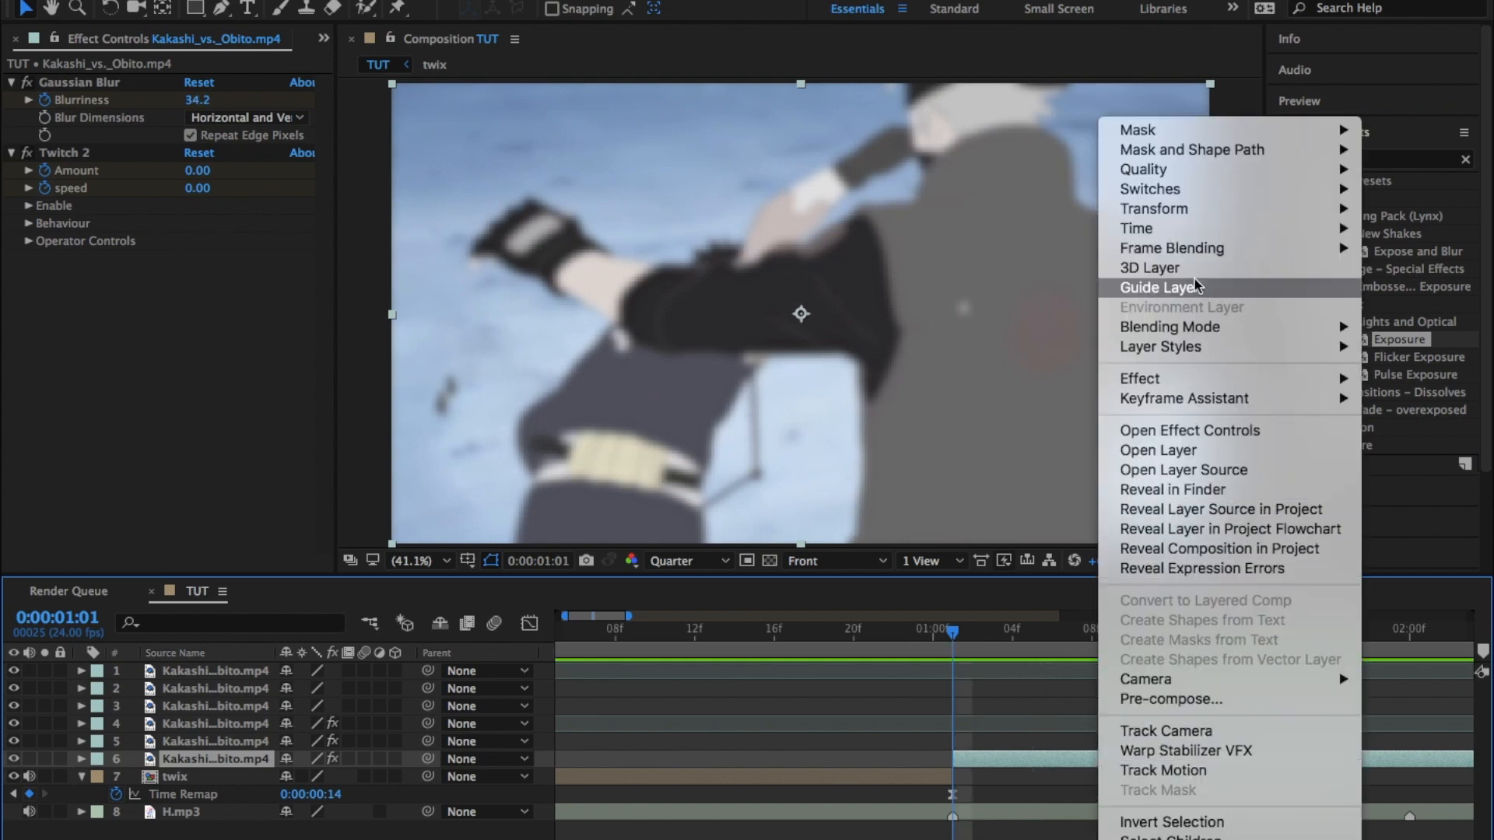
click(703, 3)
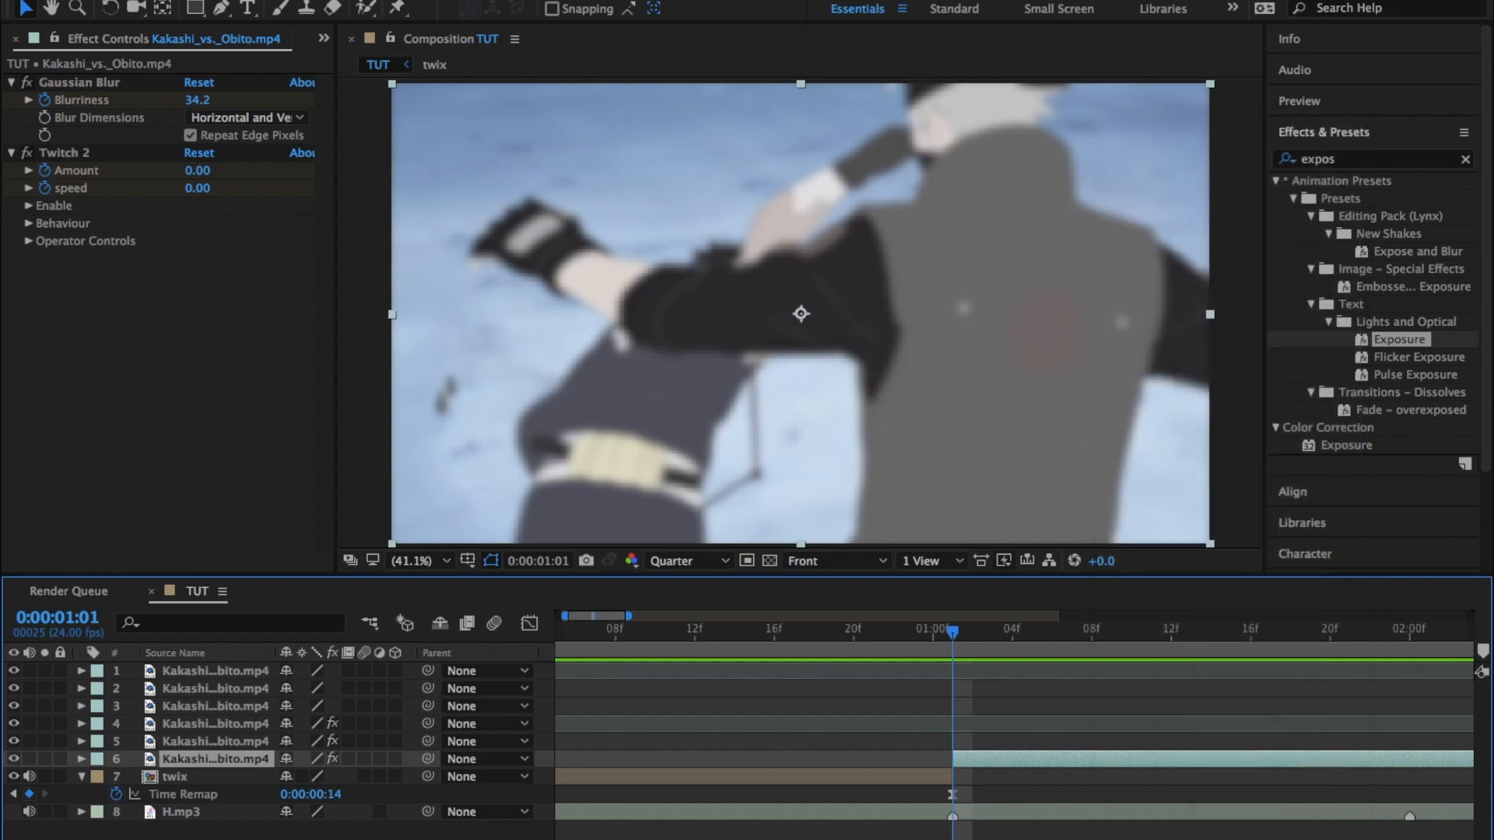
click(452, 1)
mouse_move(535, 173)
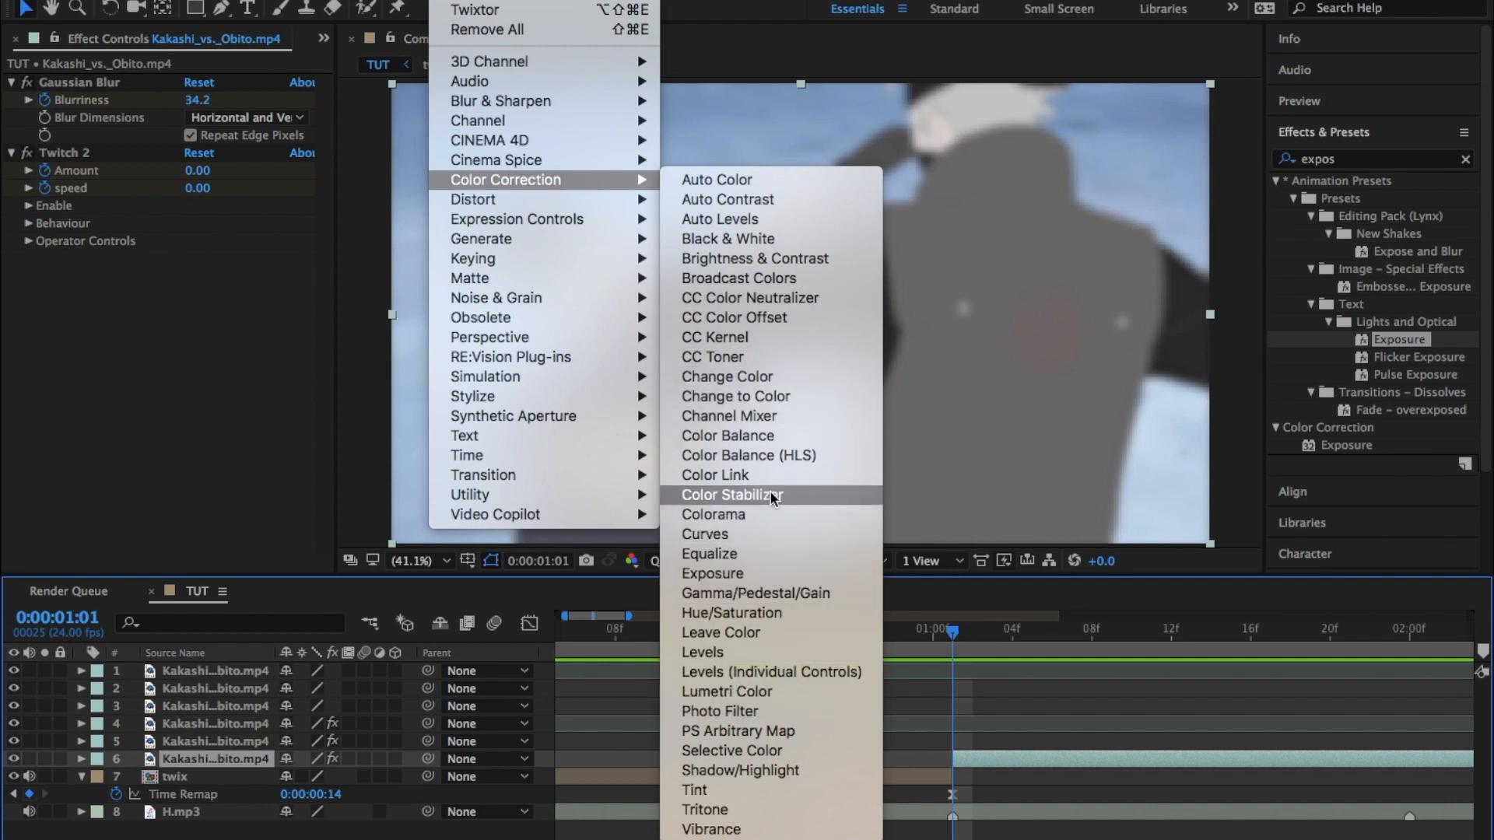
click(767, 572)
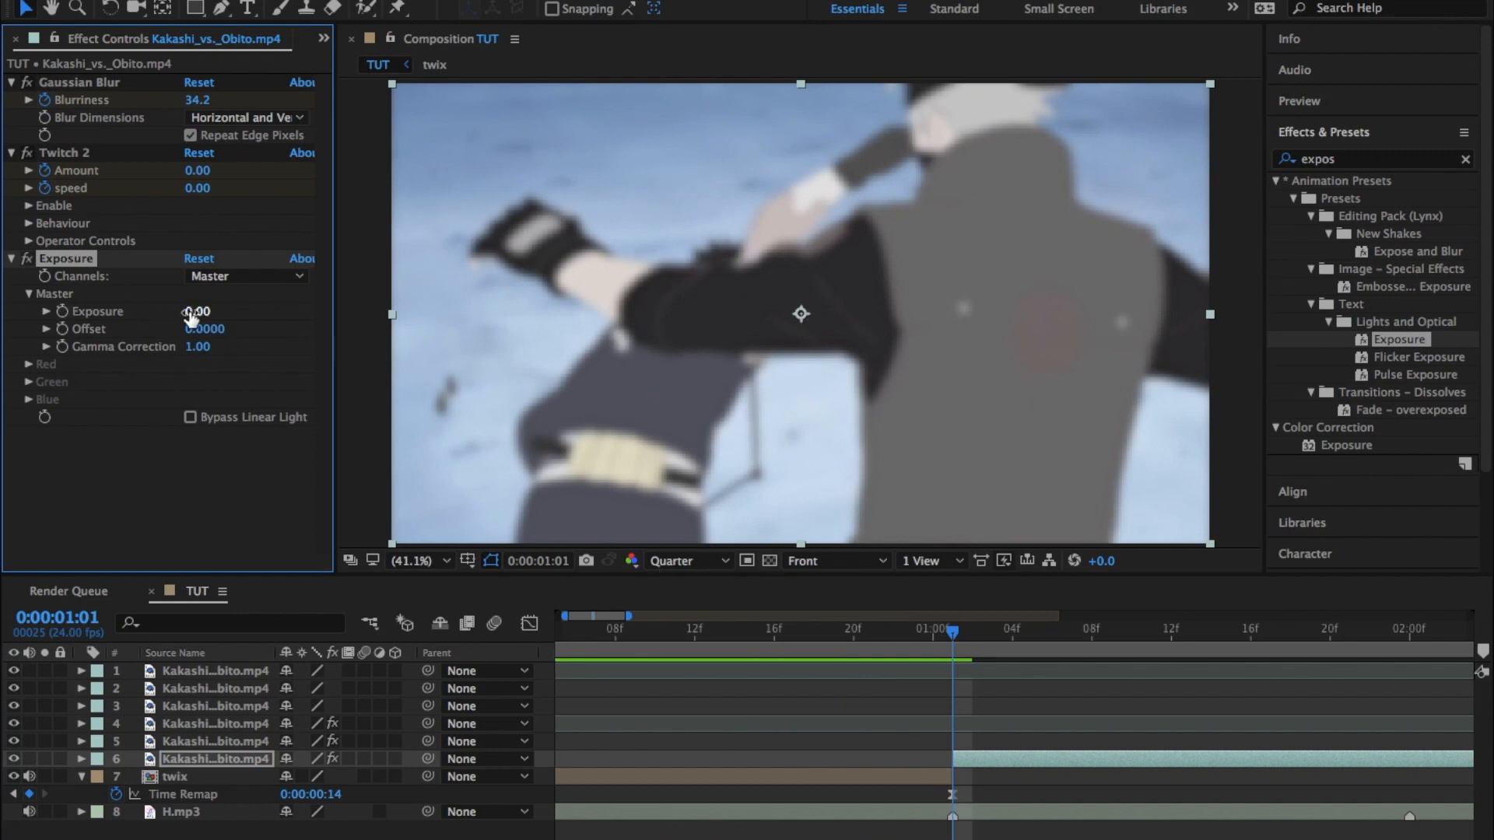
Keyframe the clip's Exposure from 1.05 at 0:00:01:01 down to 0 at 0:00:01:06.
drag(191, 315, 308, 324)
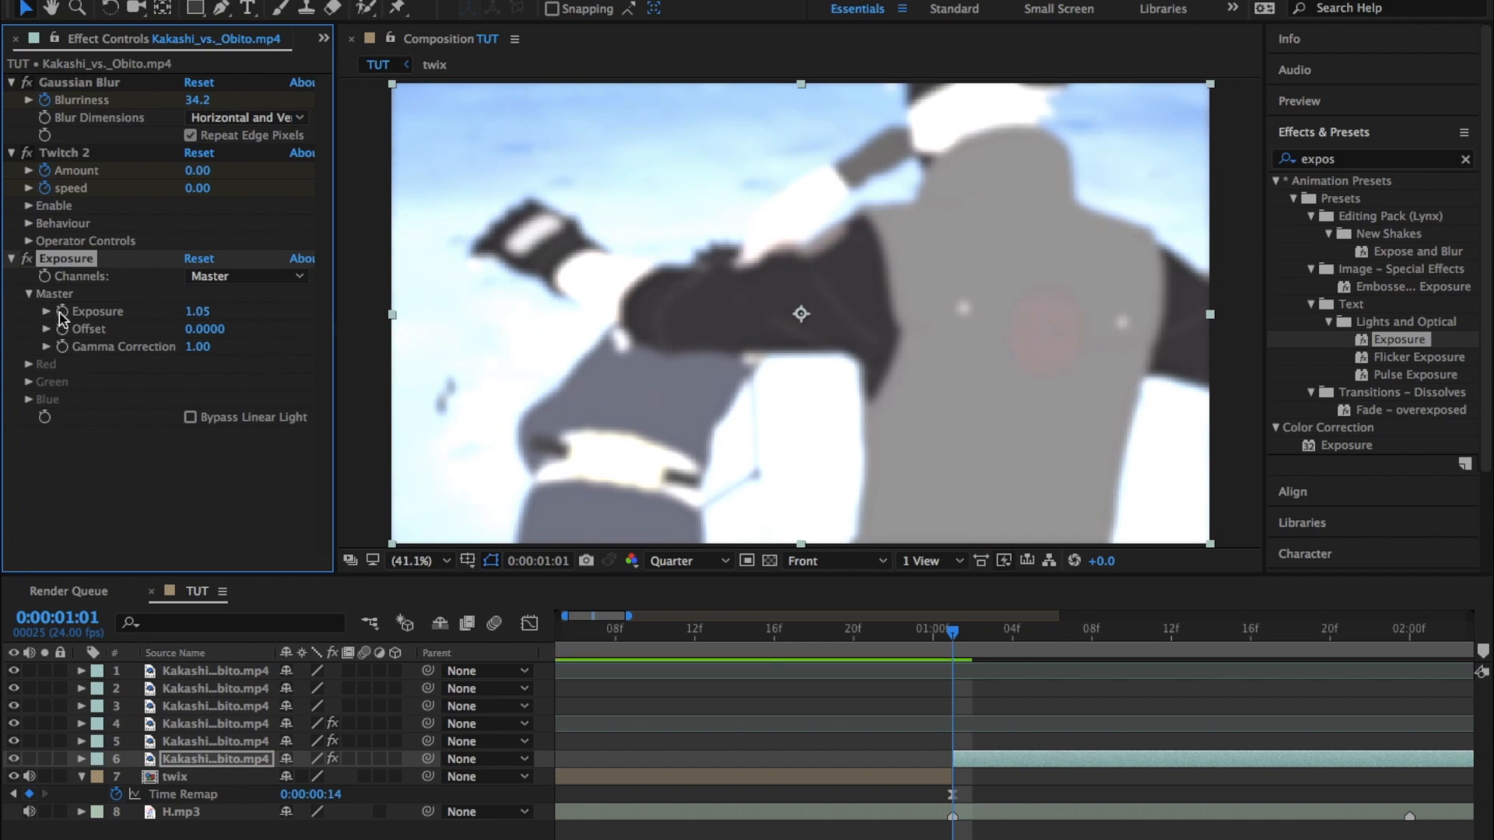
drag(956, 632, 1052, 634)
click(203, 312)
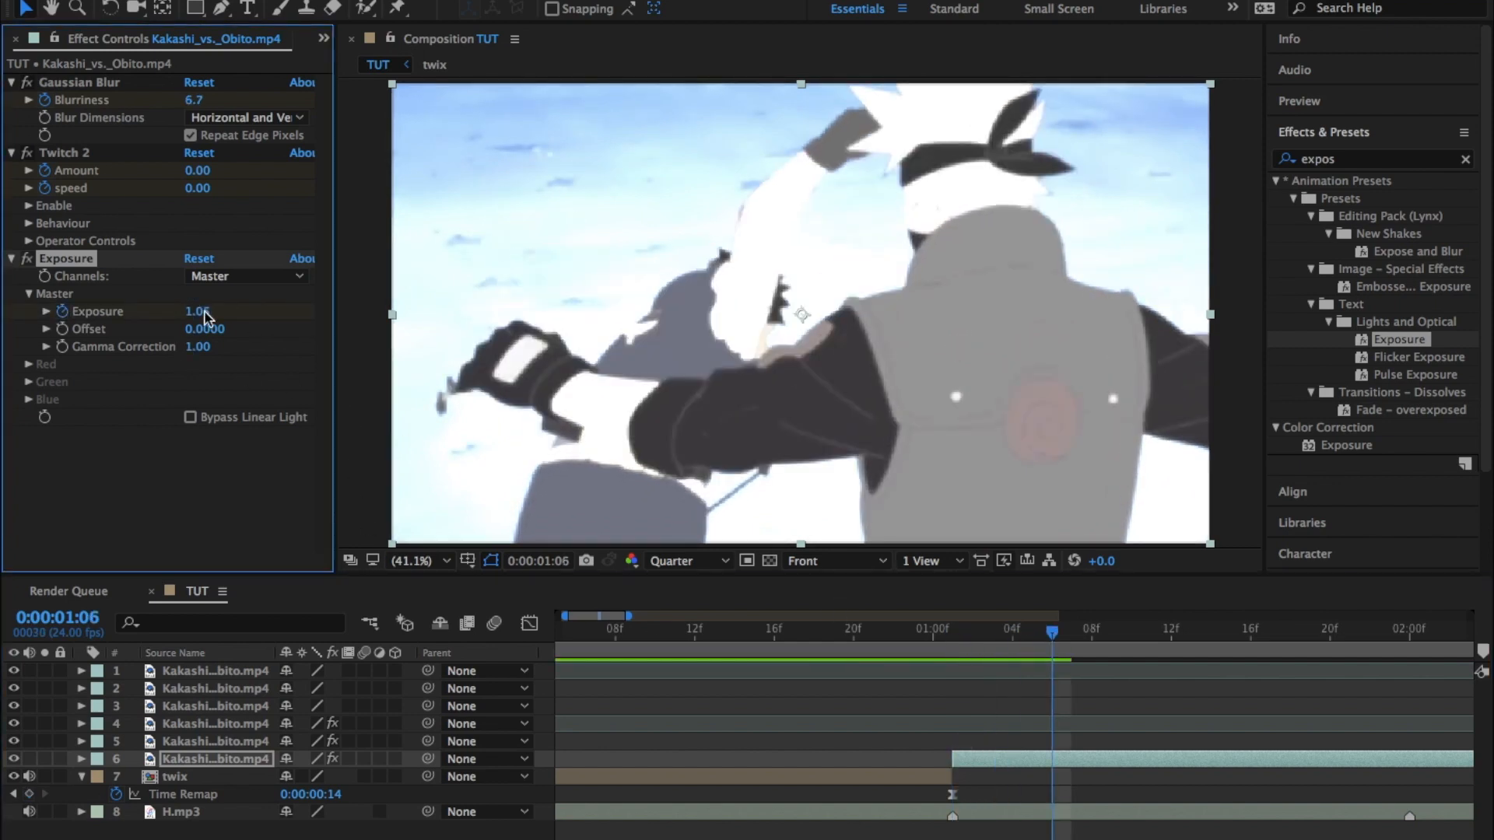
text(0)
key(Return)
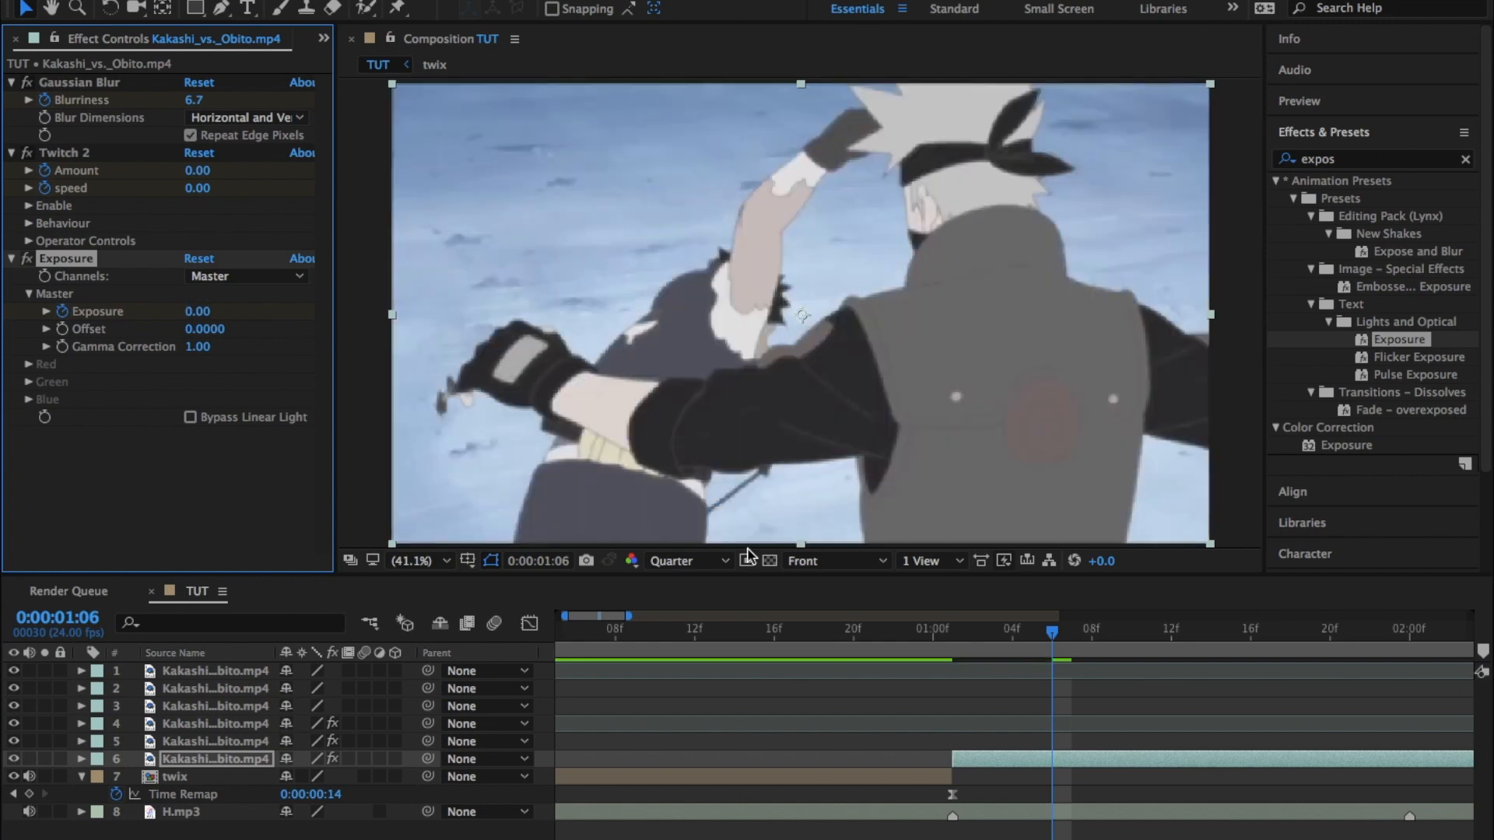
Play back the exposure flash at the cut, collapse the top clip's Time Remap property and play the edit from 0:00:00:05.
click(863, 632)
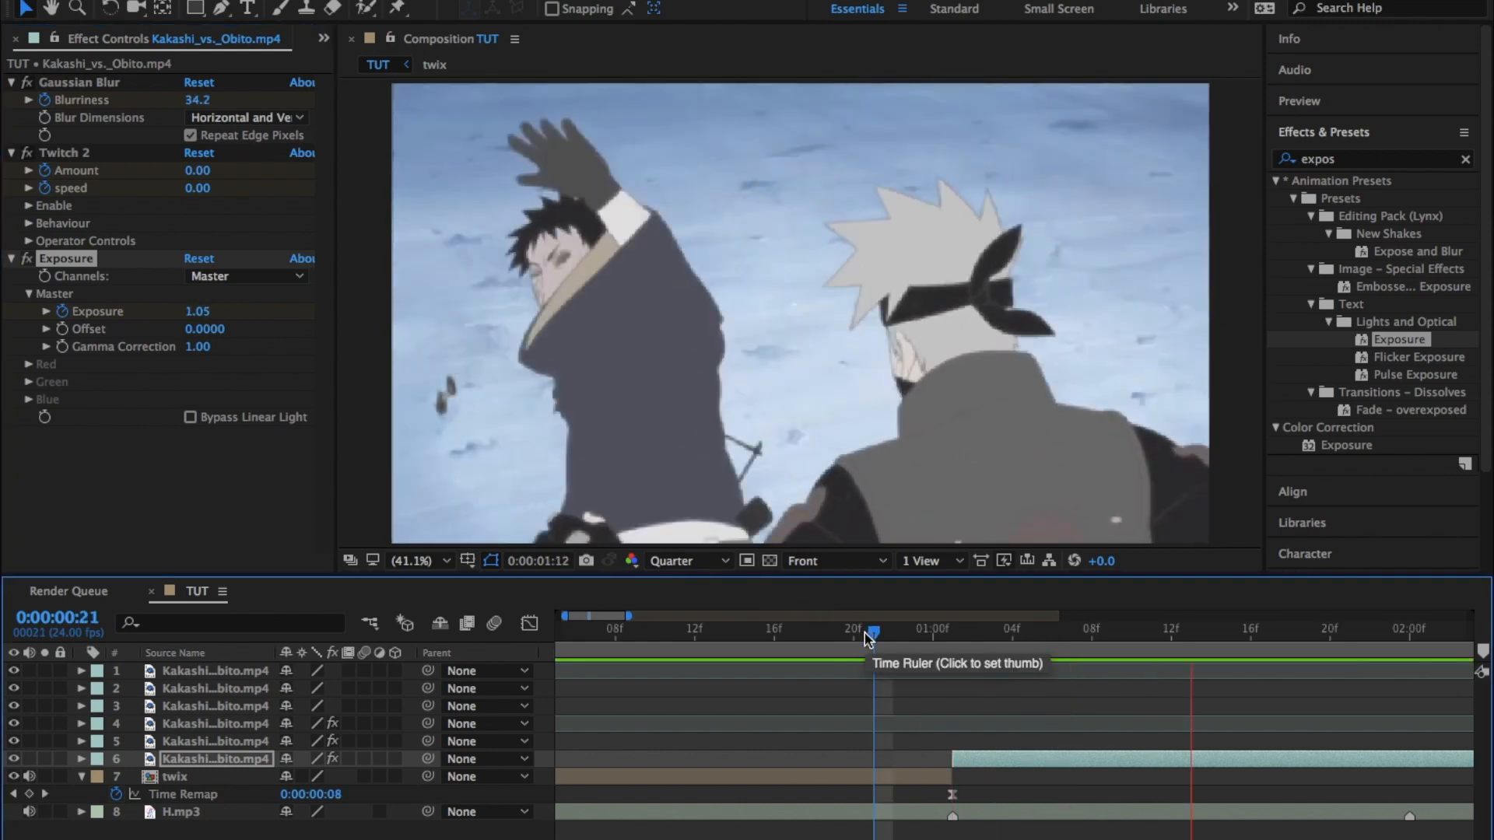
key(space)
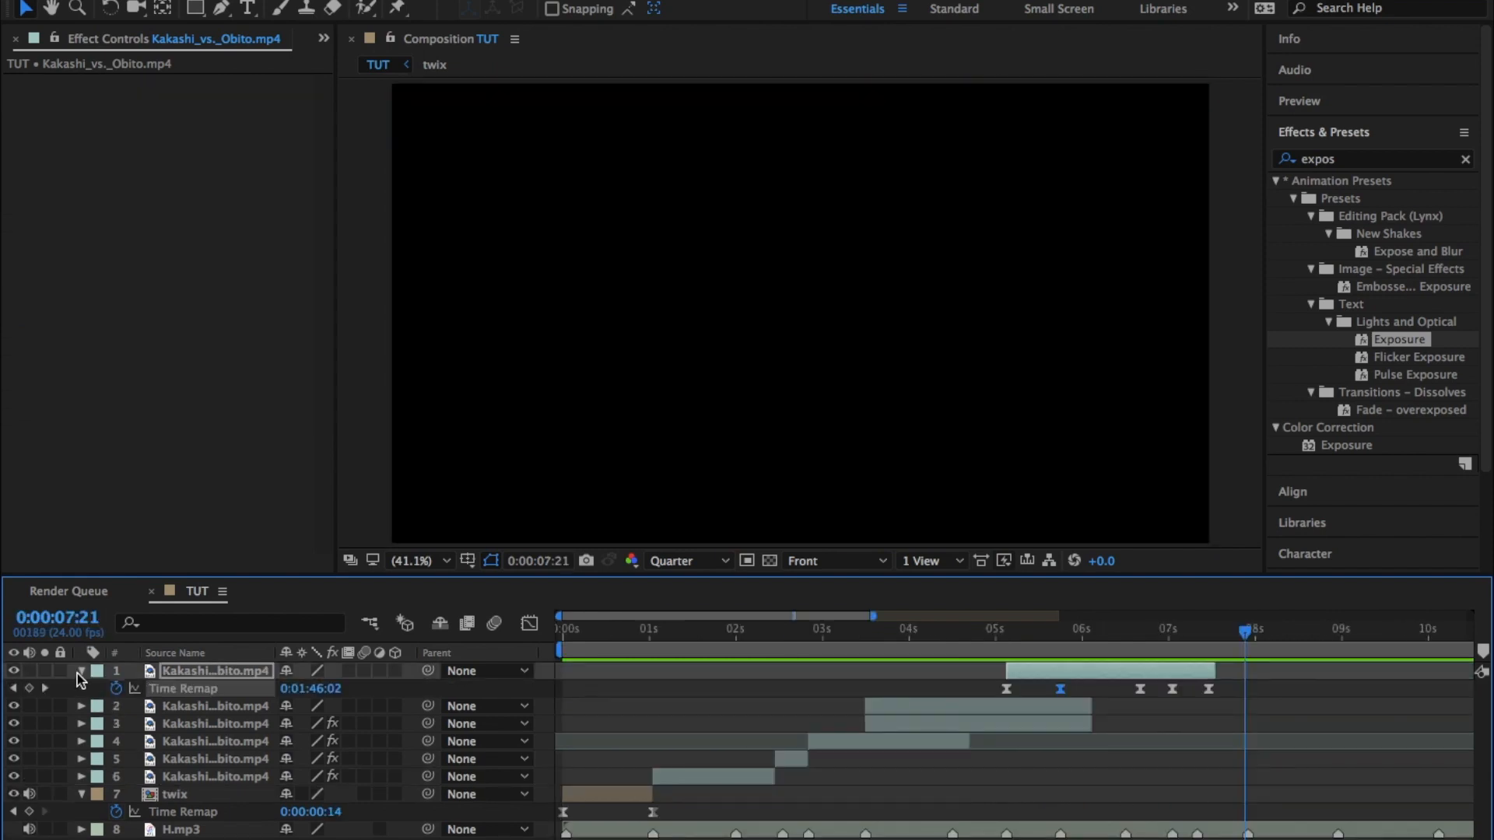
click(80, 672)
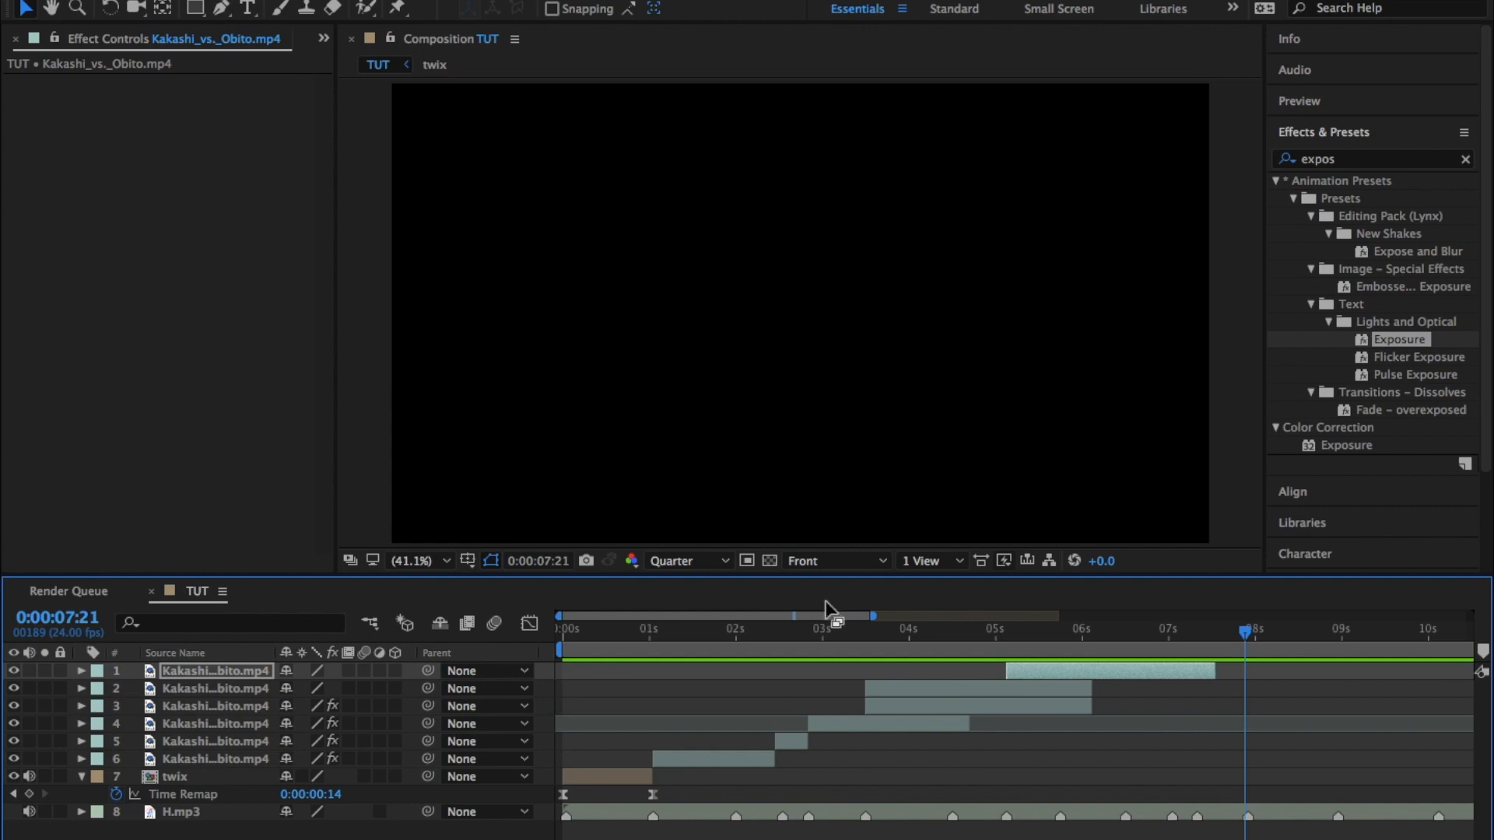
click(580, 636)
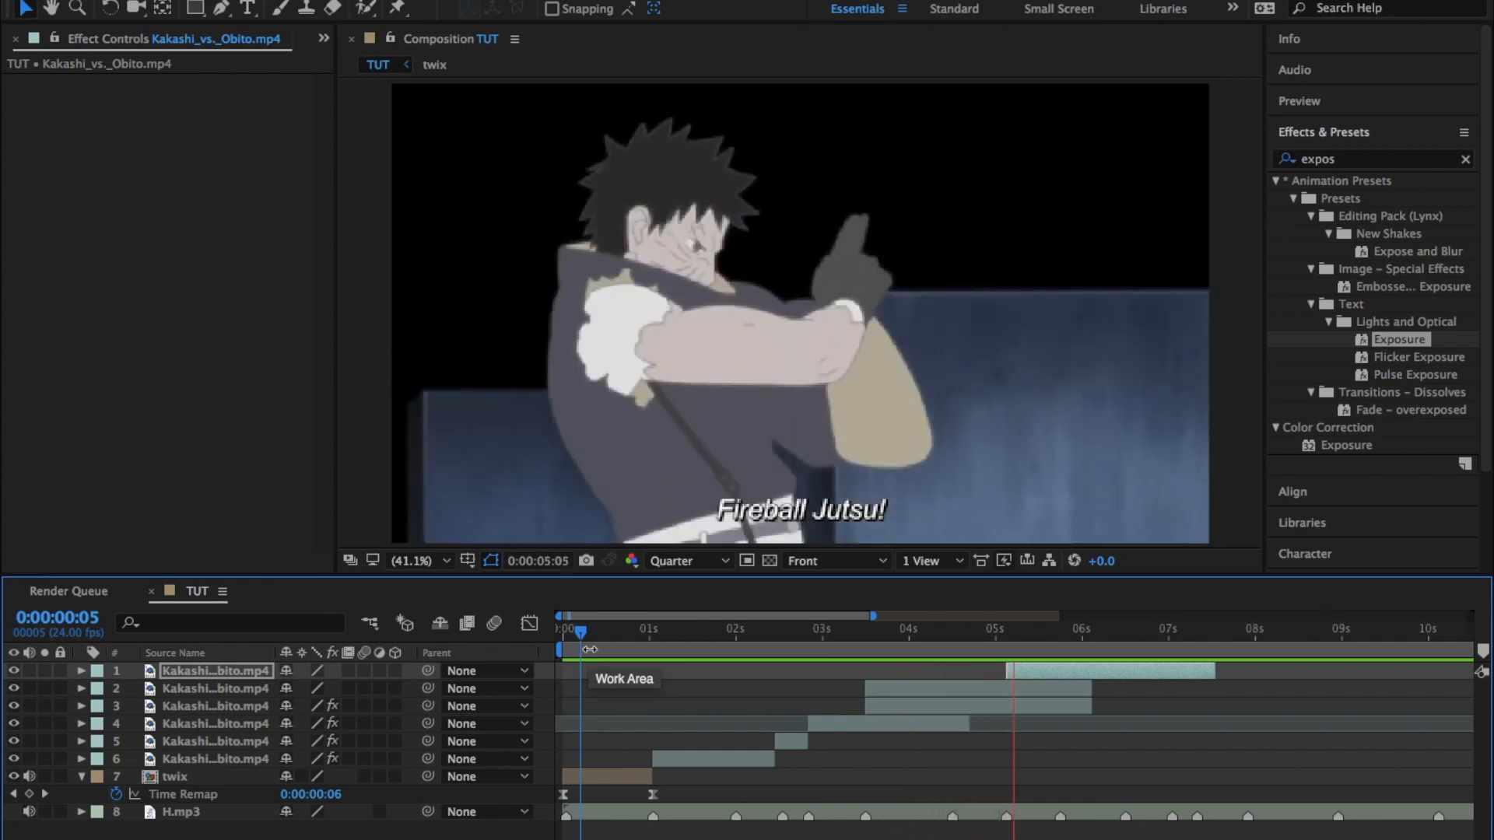
Replace the effects search term with "cc wide" to find CC Wide Time.
click(1476, 163)
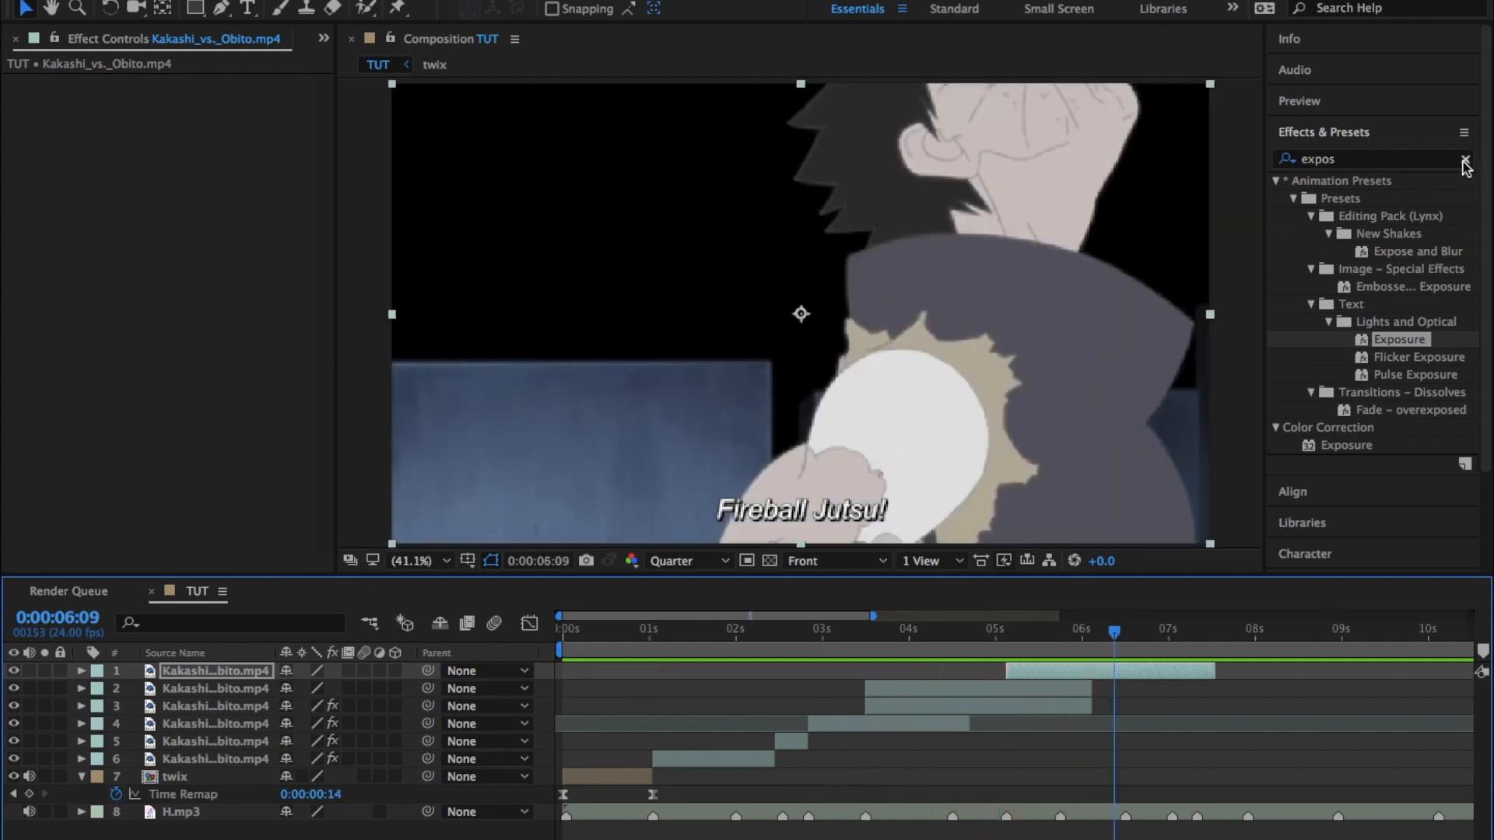
click(1474, 159)
text(cc)
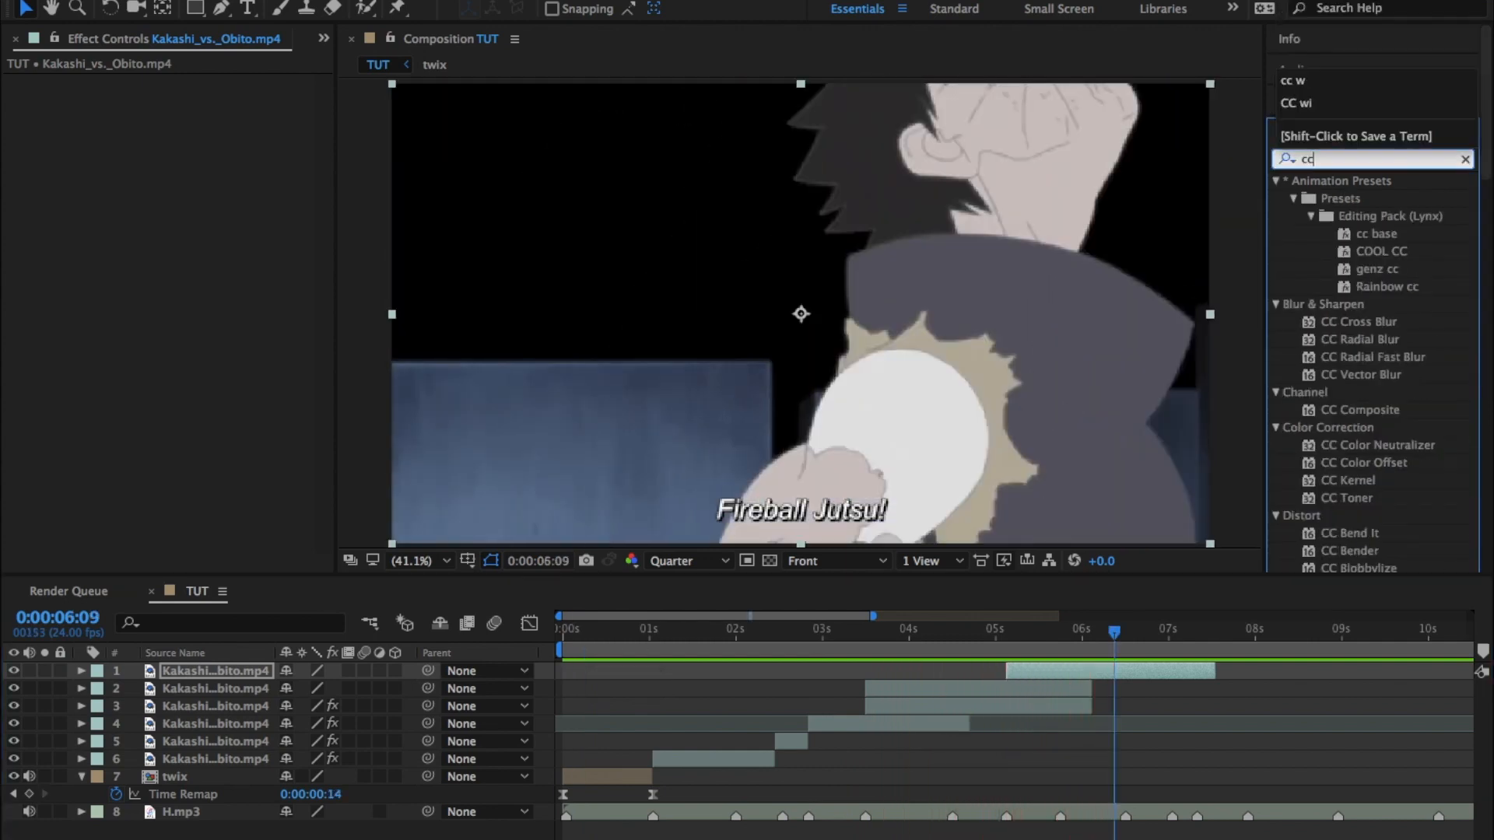
text( wide)
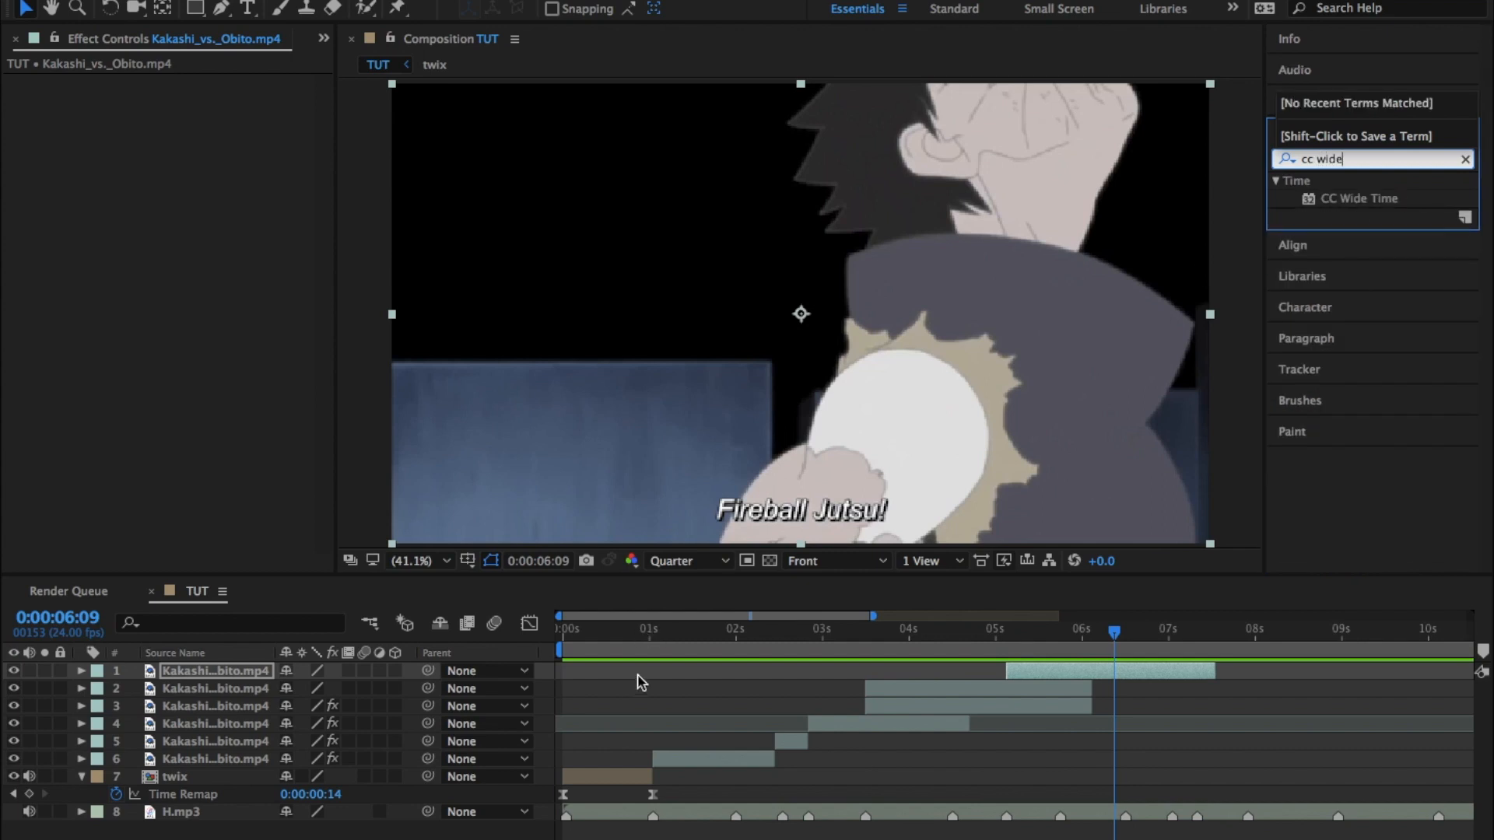
Add an adjustment layer above twix and cut it down to the section from 0:00:00:20 to 0:00:01:06.
click(615, 770)
key(ctrl+alt+y)
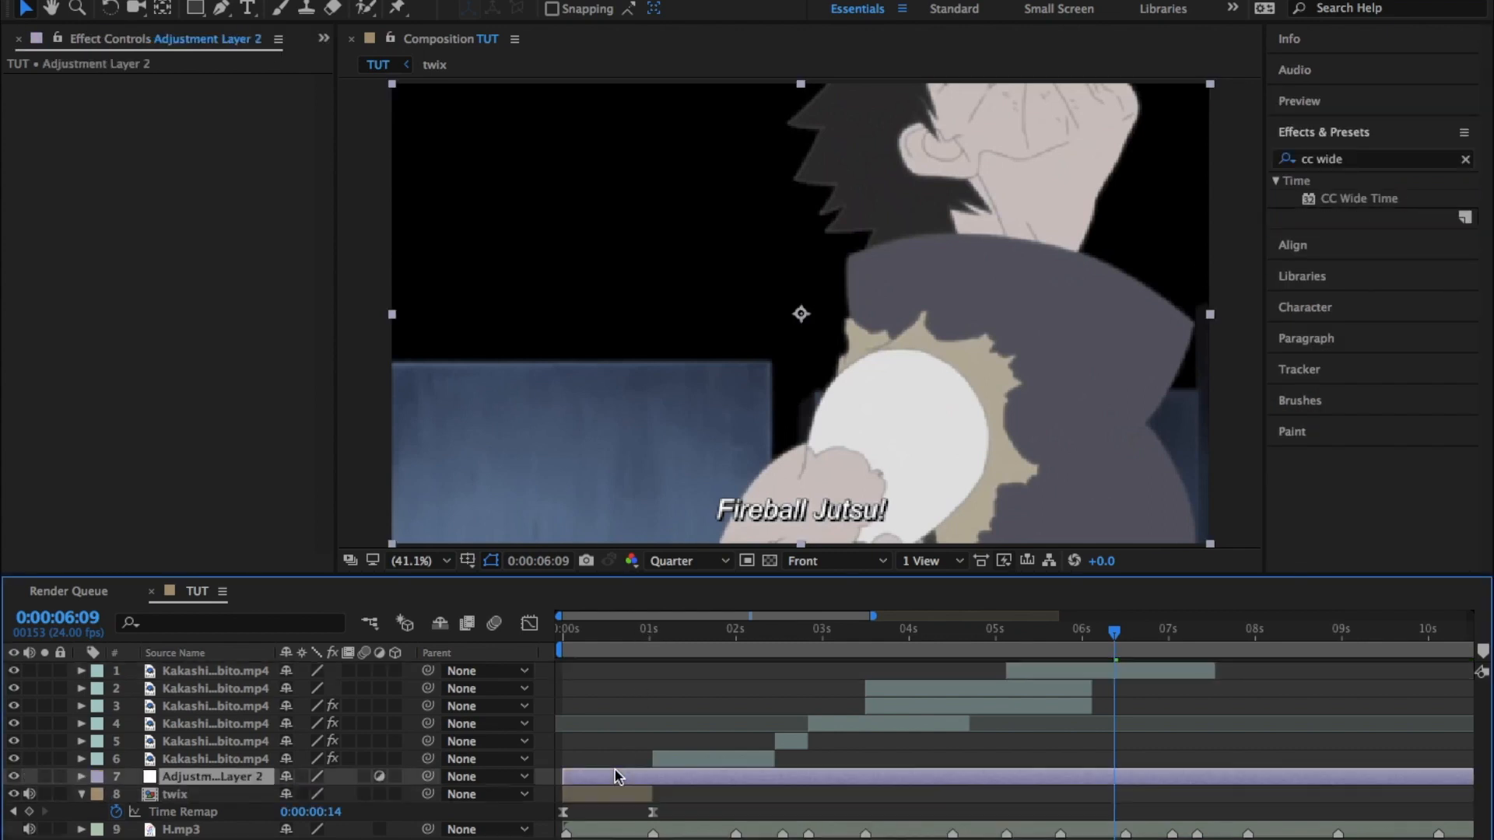
click(633, 631)
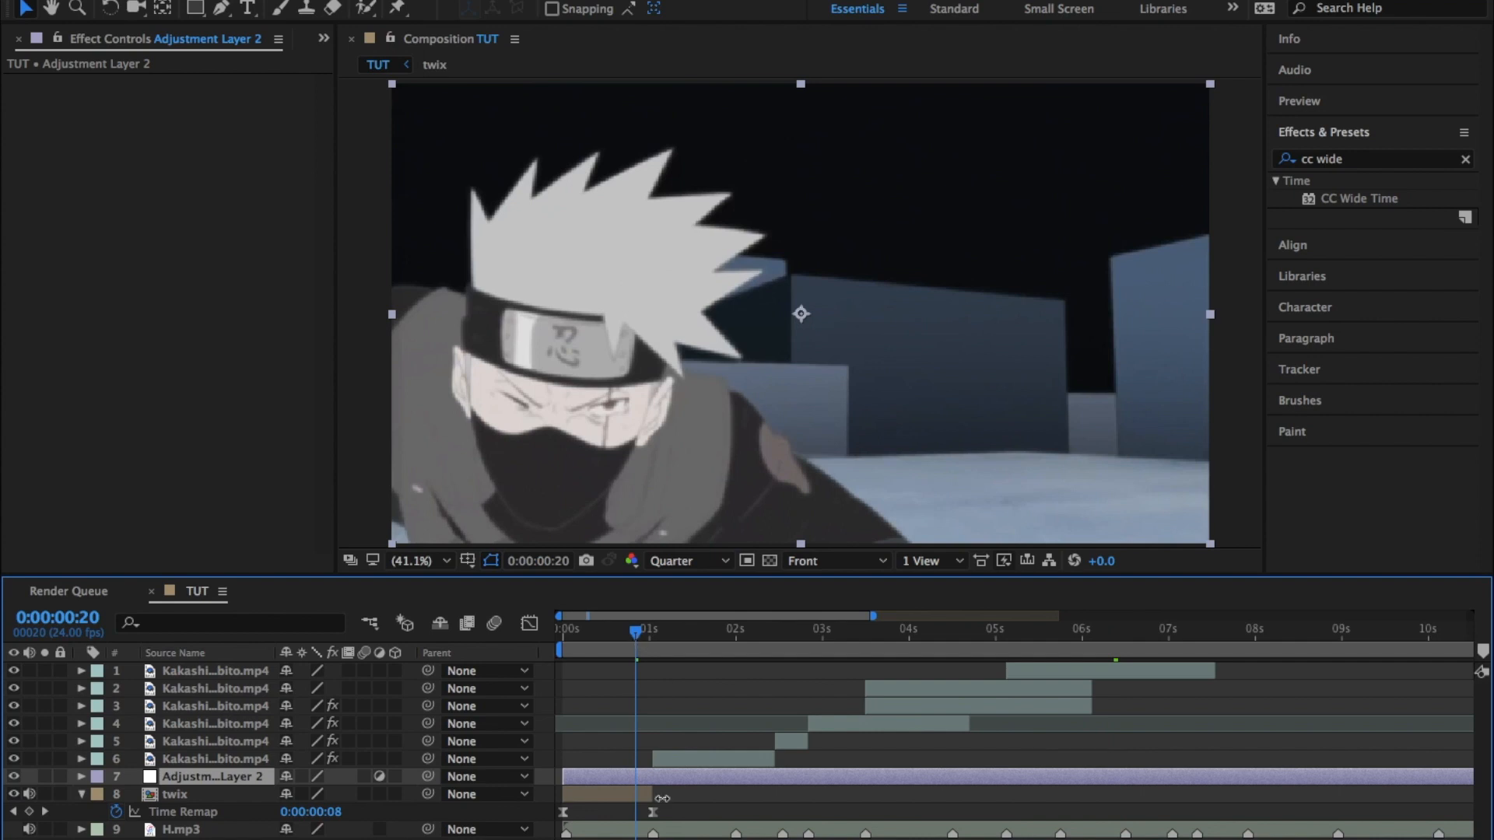
key(ctrl+shift+d)
drag(656, 634, 672, 639)
key(ctrl+shift+d)
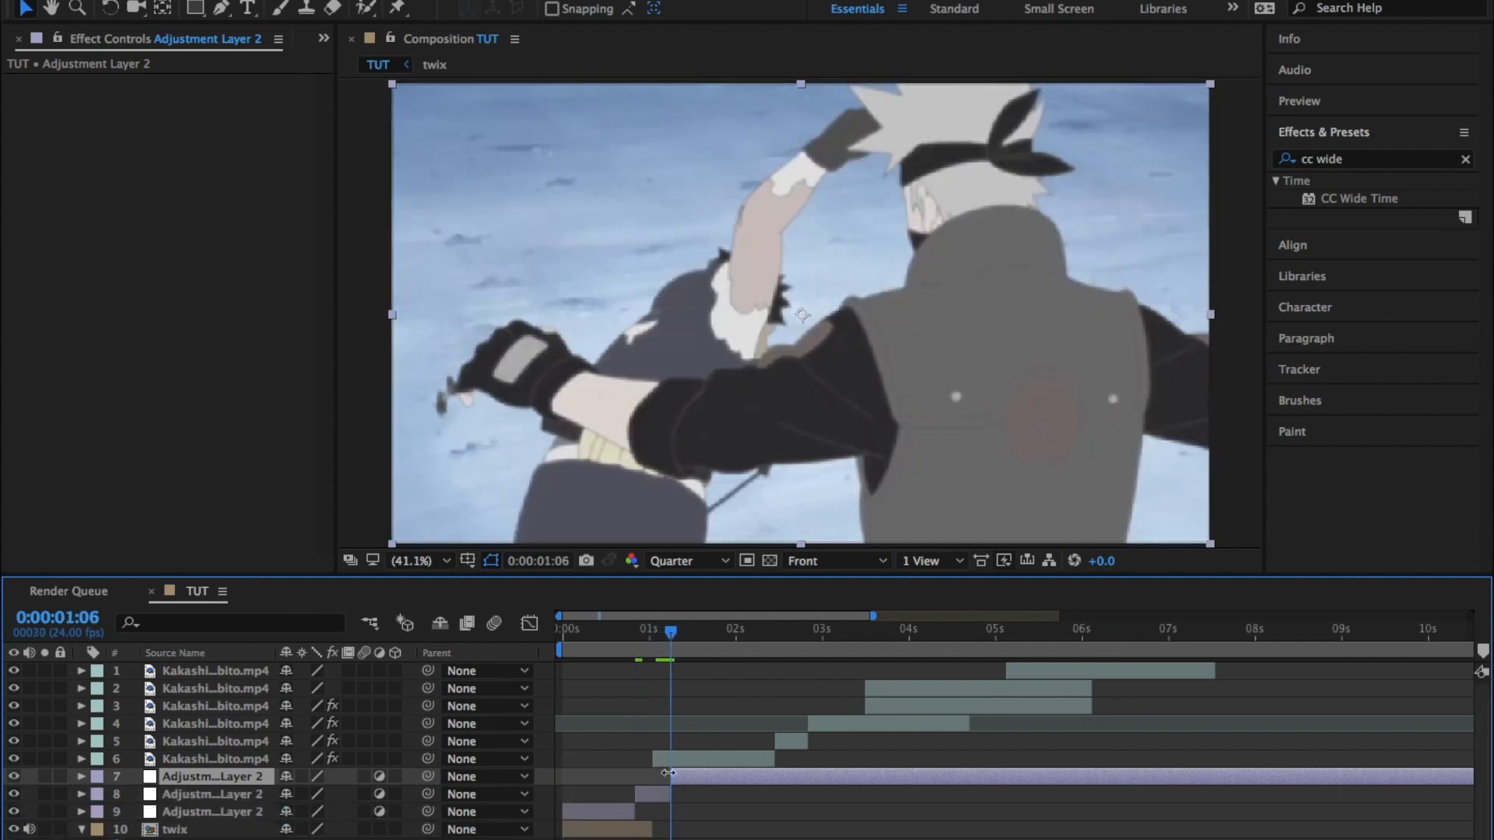
key(Delete)
click(608, 793)
key(Delete)
Move the adjustment layer above the clip that starts at 0:00:01:01 and apply CC Wide Time to it.
click(210, 774)
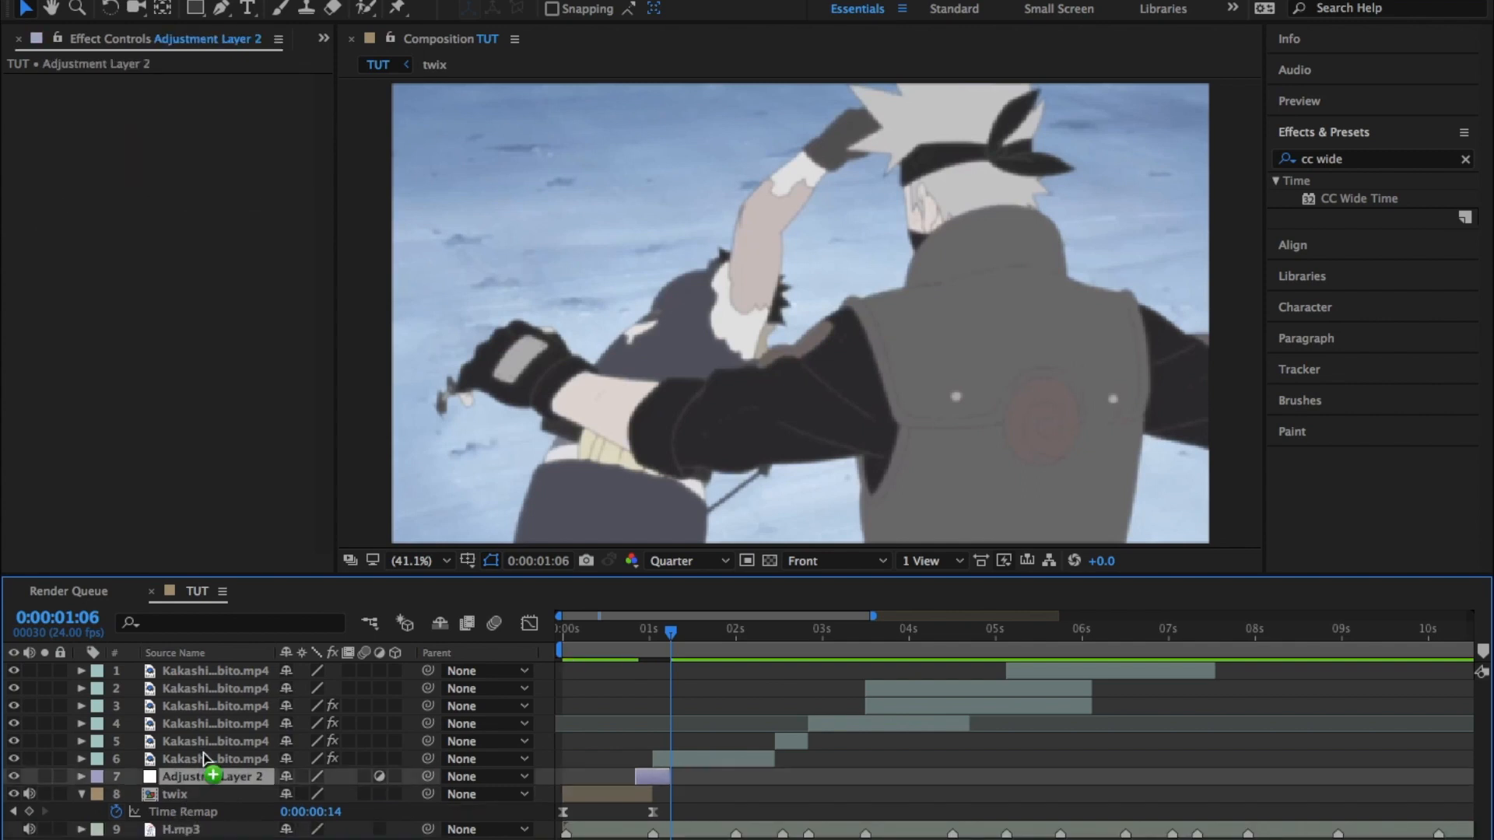
drag(206, 761, 205, 757)
drag(1329, 197, 657, 759)
Set CC Wide Time's Forward Steps and Backward Steps to 2 while viewing frame 0:00:00:22.
drag(659, 653, 643, 650)
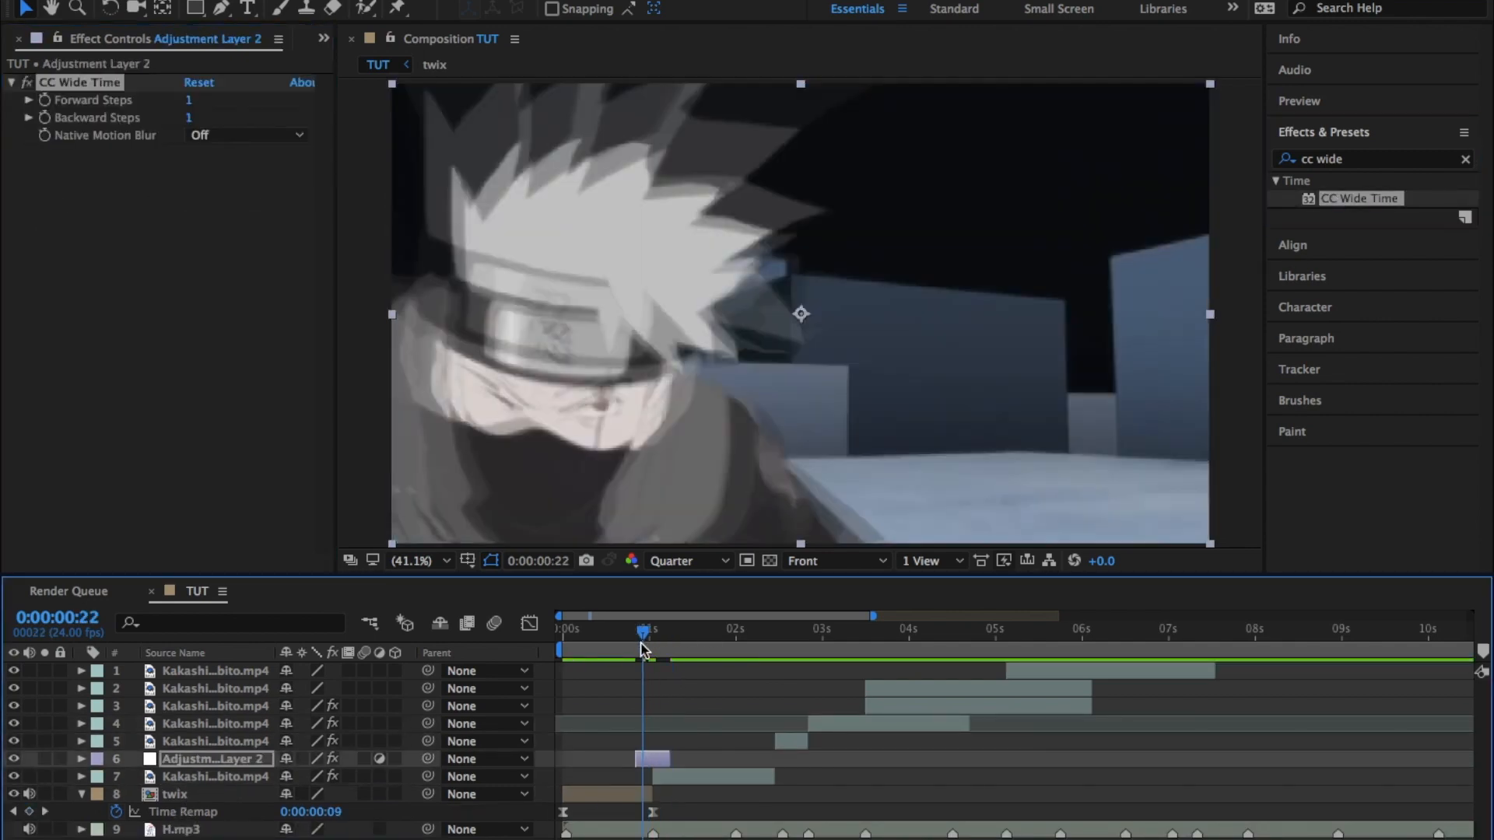
click(189, 100)
key(Return)
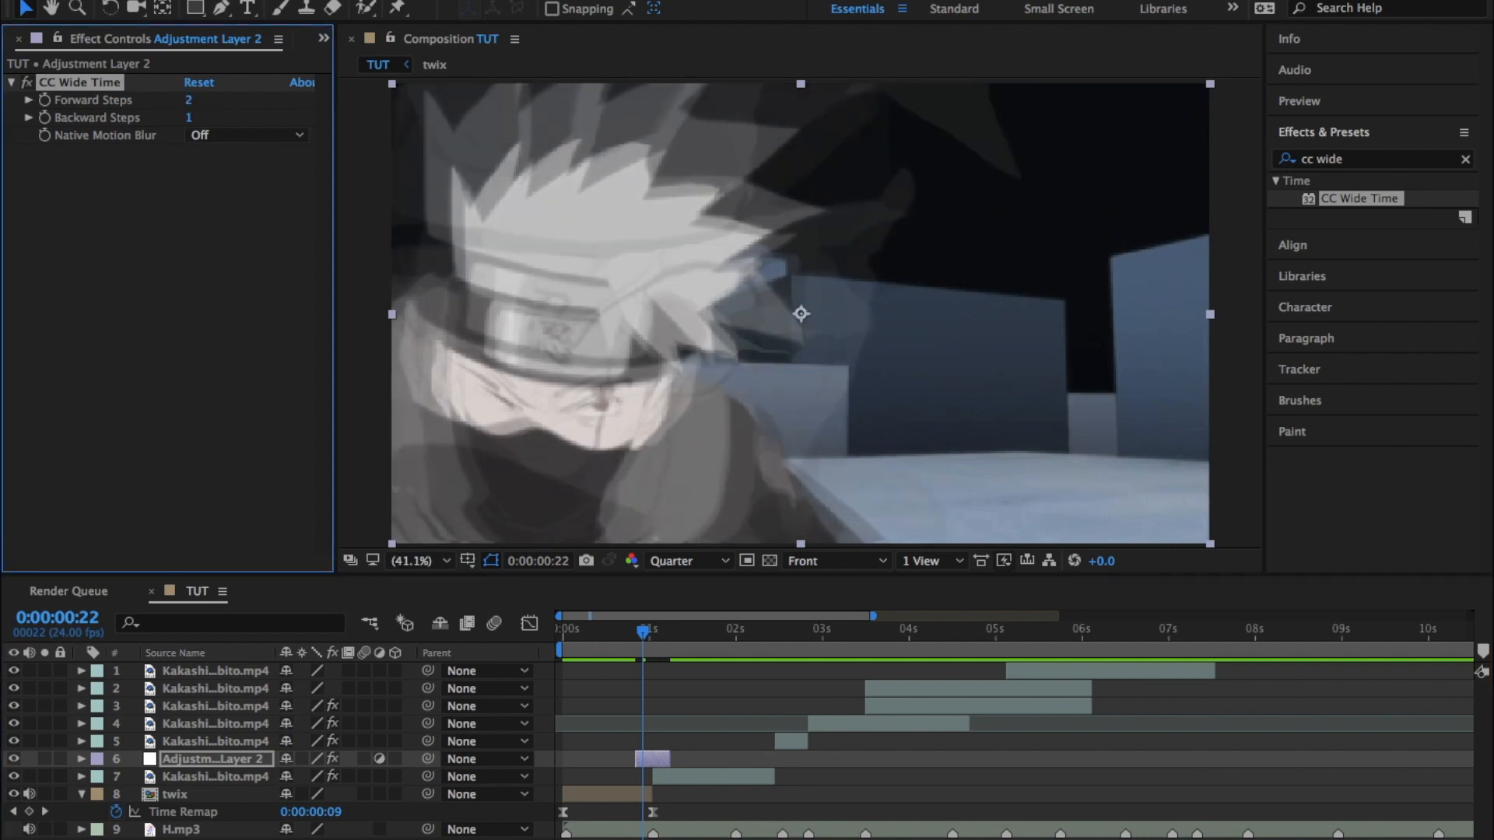
click(185, 117)
text(2)
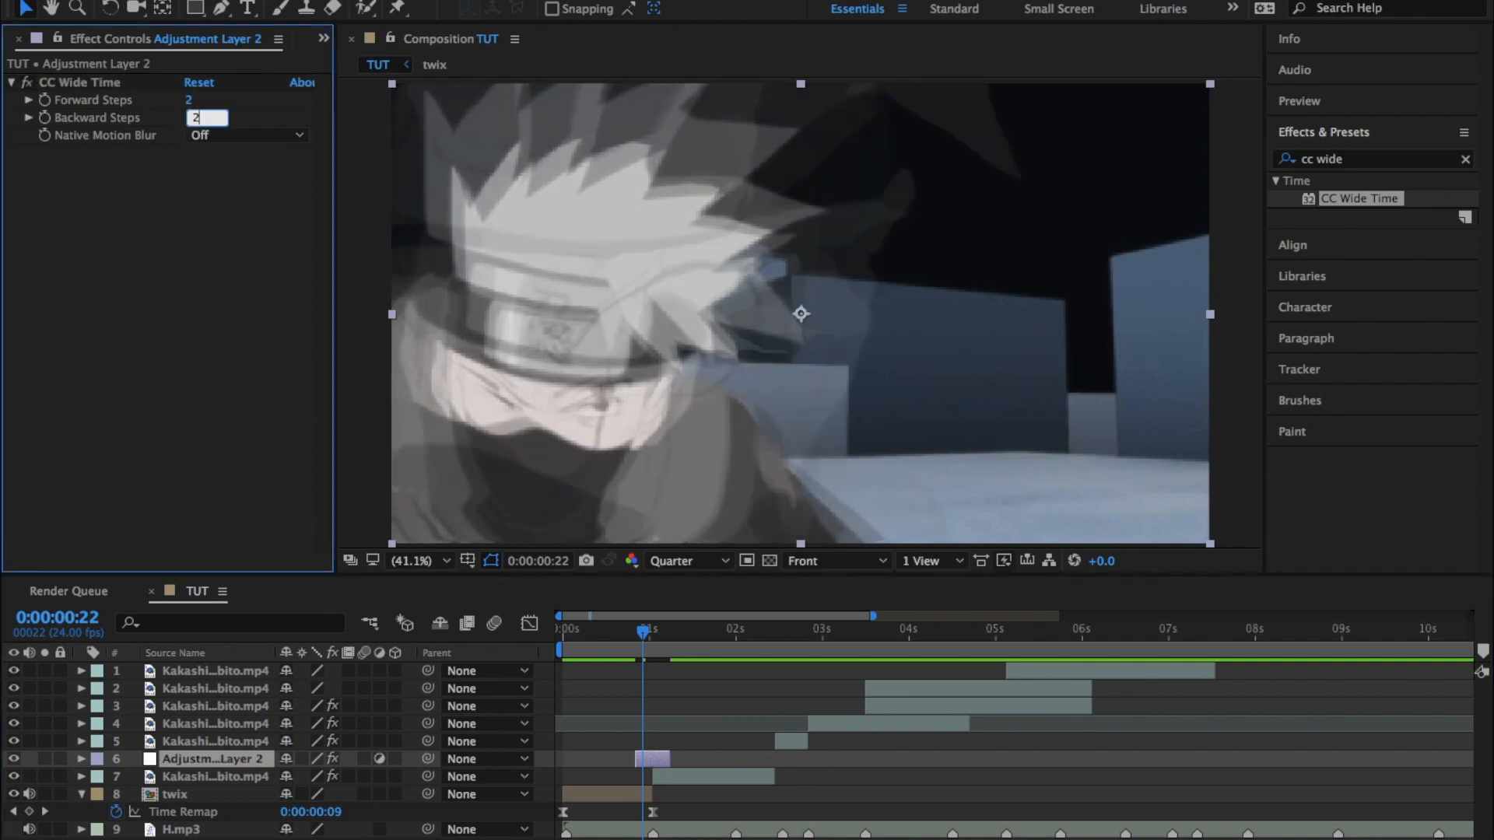
key(Return)
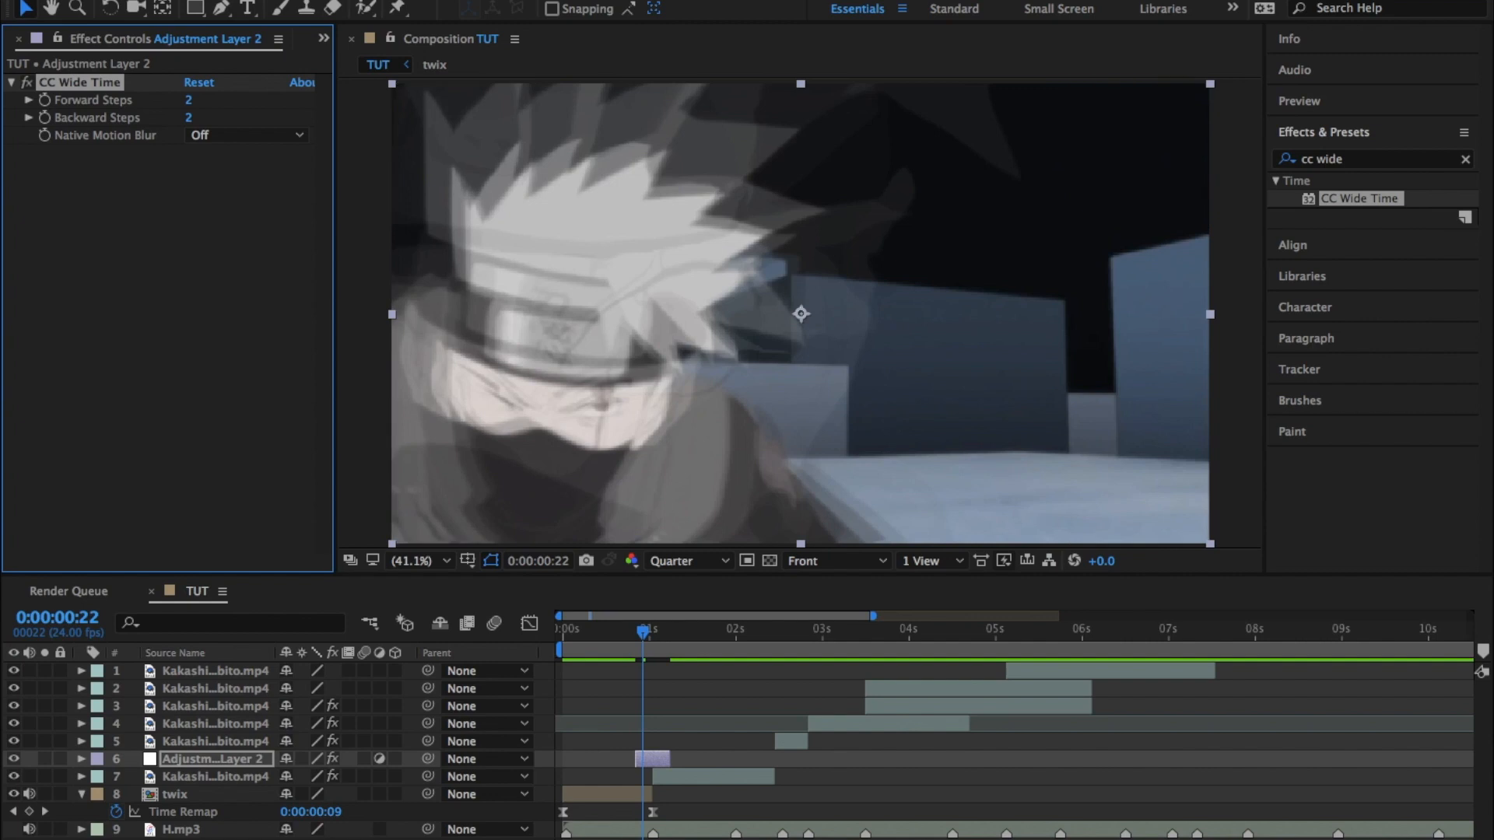
Trim the adjustment layer to run from 0:00:00:22 to about 0:00:01:05 and play back the transition.
scroll(654, 829, up, 3)
click(620, 759)
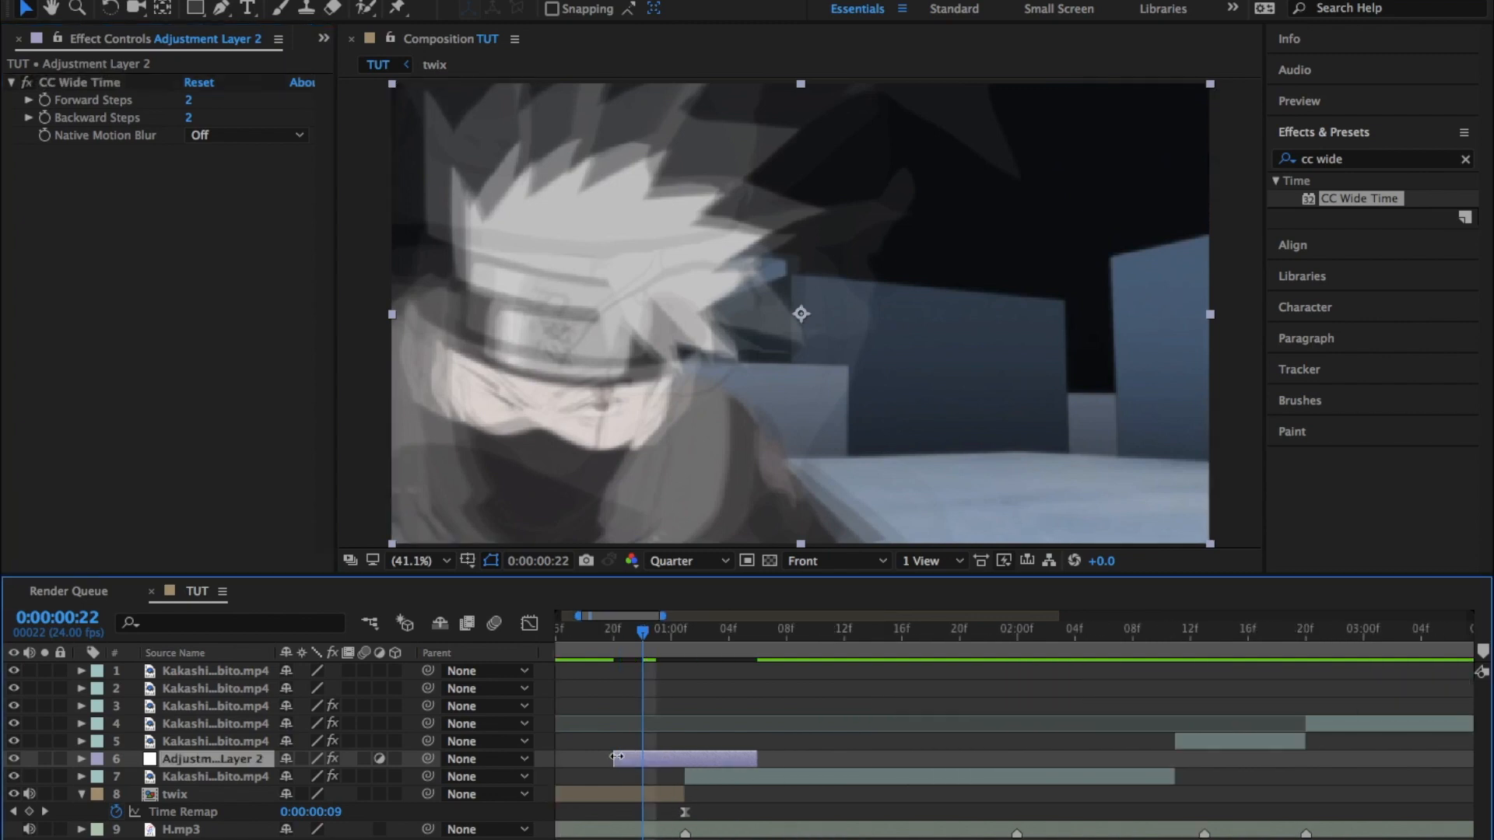
key(bracketleft)
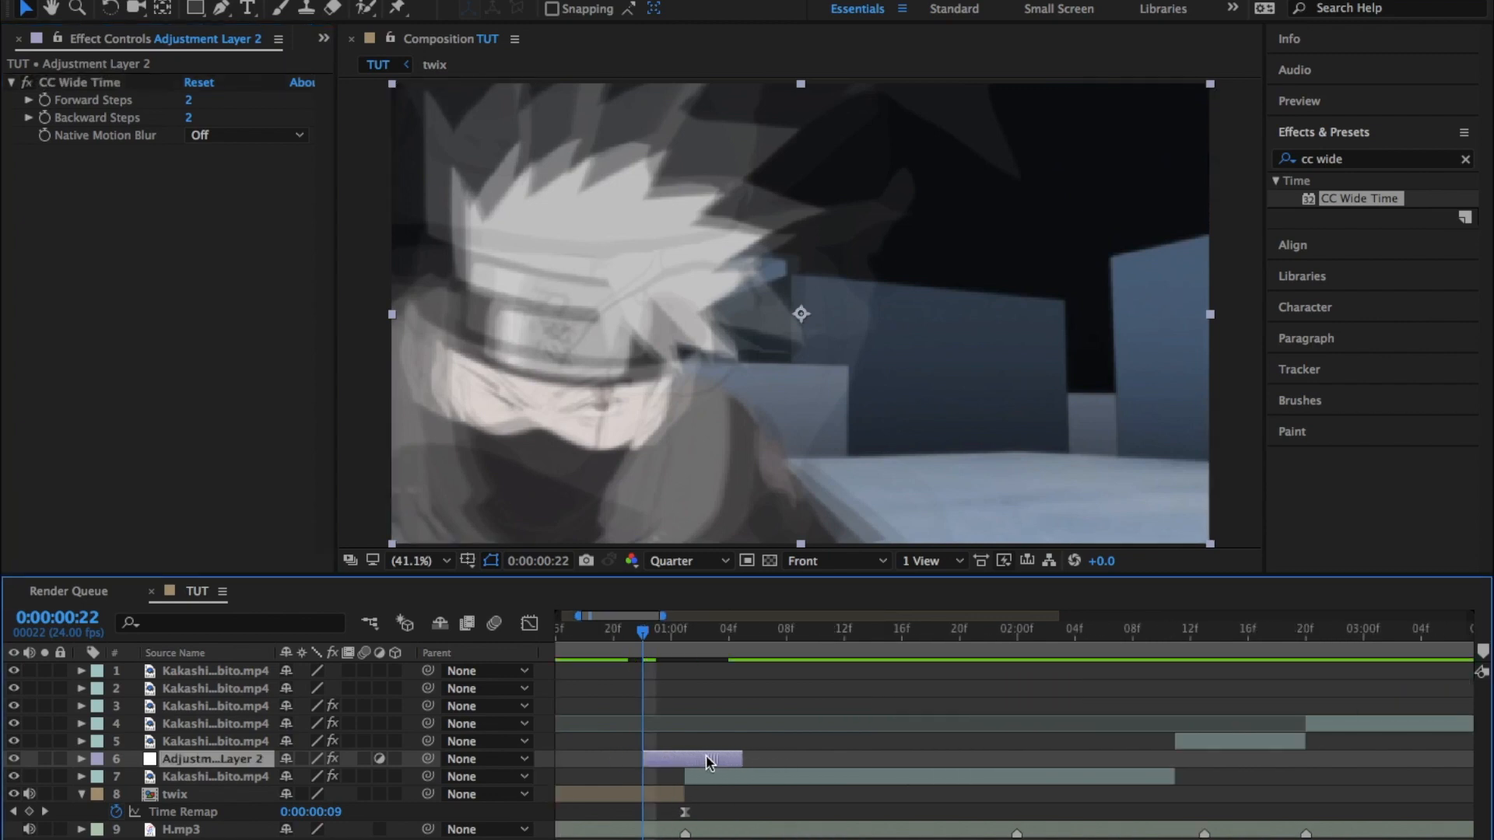
key(space)
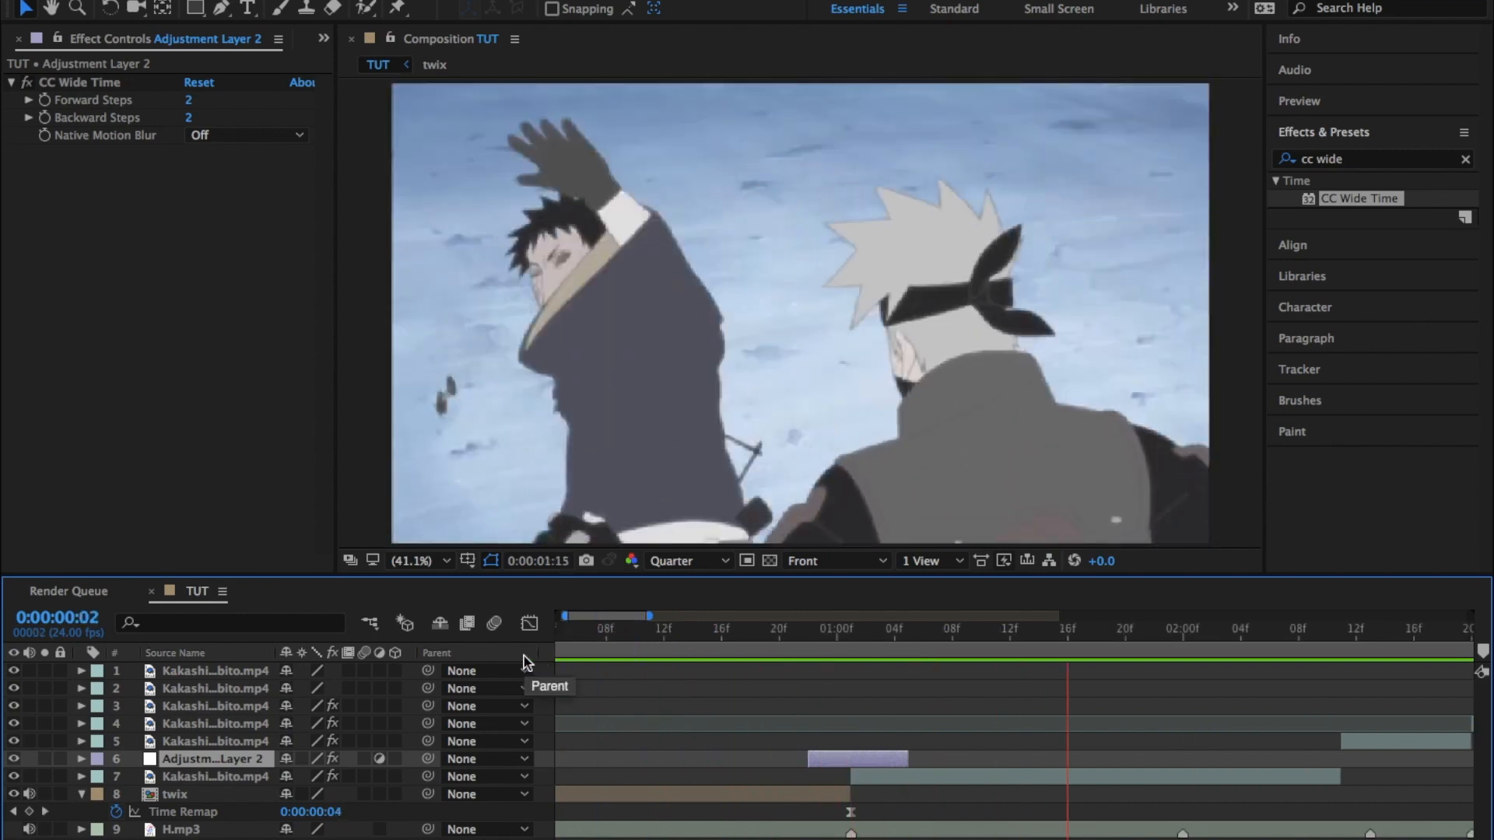
key(space)
Slide the adjustment layer to the very start of the composition and play back the edit from 0:00:00:00.
drag(895, 766, 534, 770)
key(Home)
key(space)
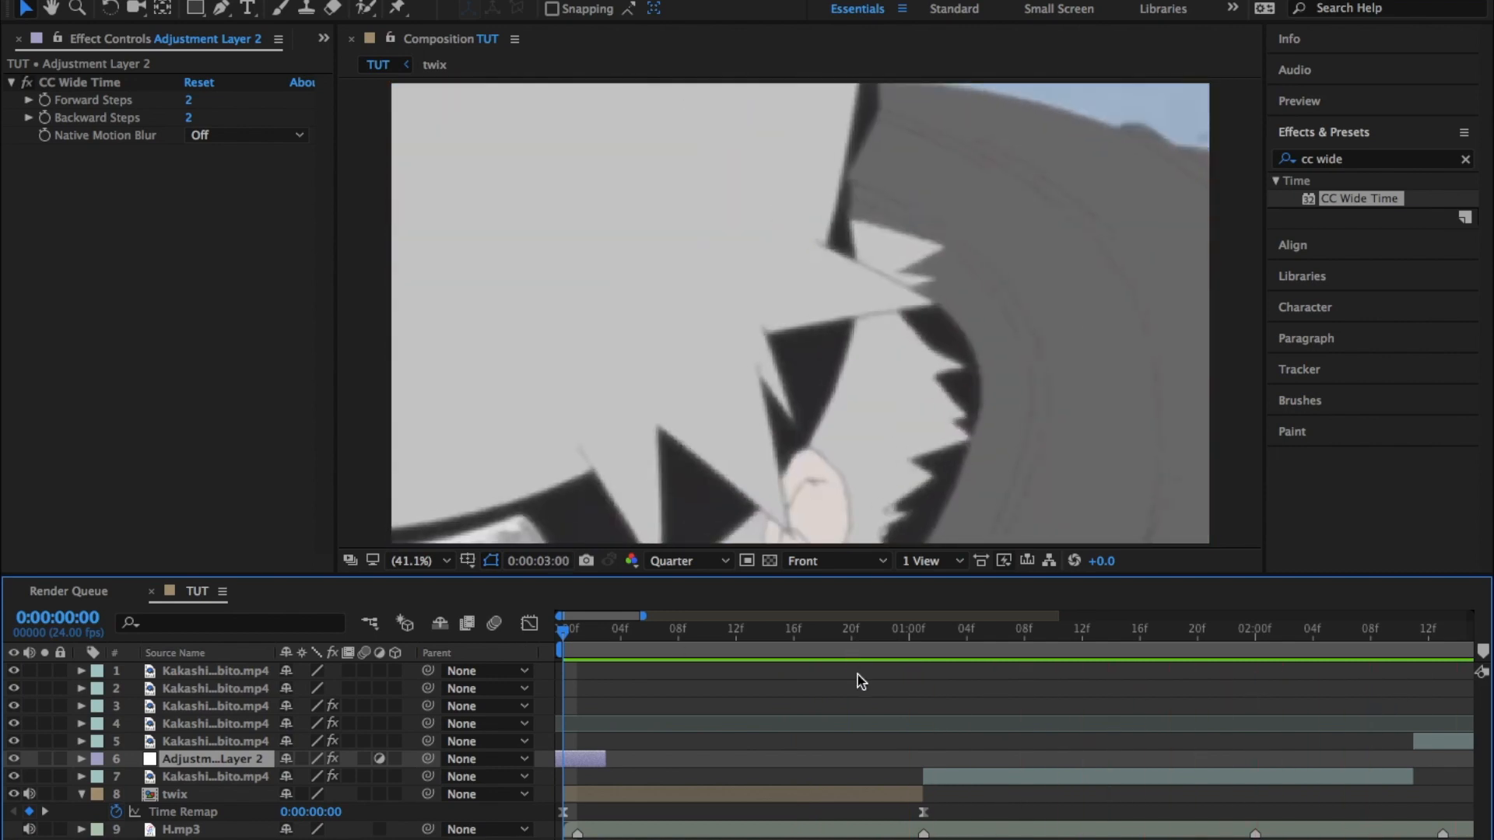
key(space)
Animate the Scale of the clip starting at 0:00:01:01 from 100% at its first frame to 200% at 0:00:01:23.
scroll(1137, 694, left, 10)
drag(748, 634, 928, 658)
click(936, 775)
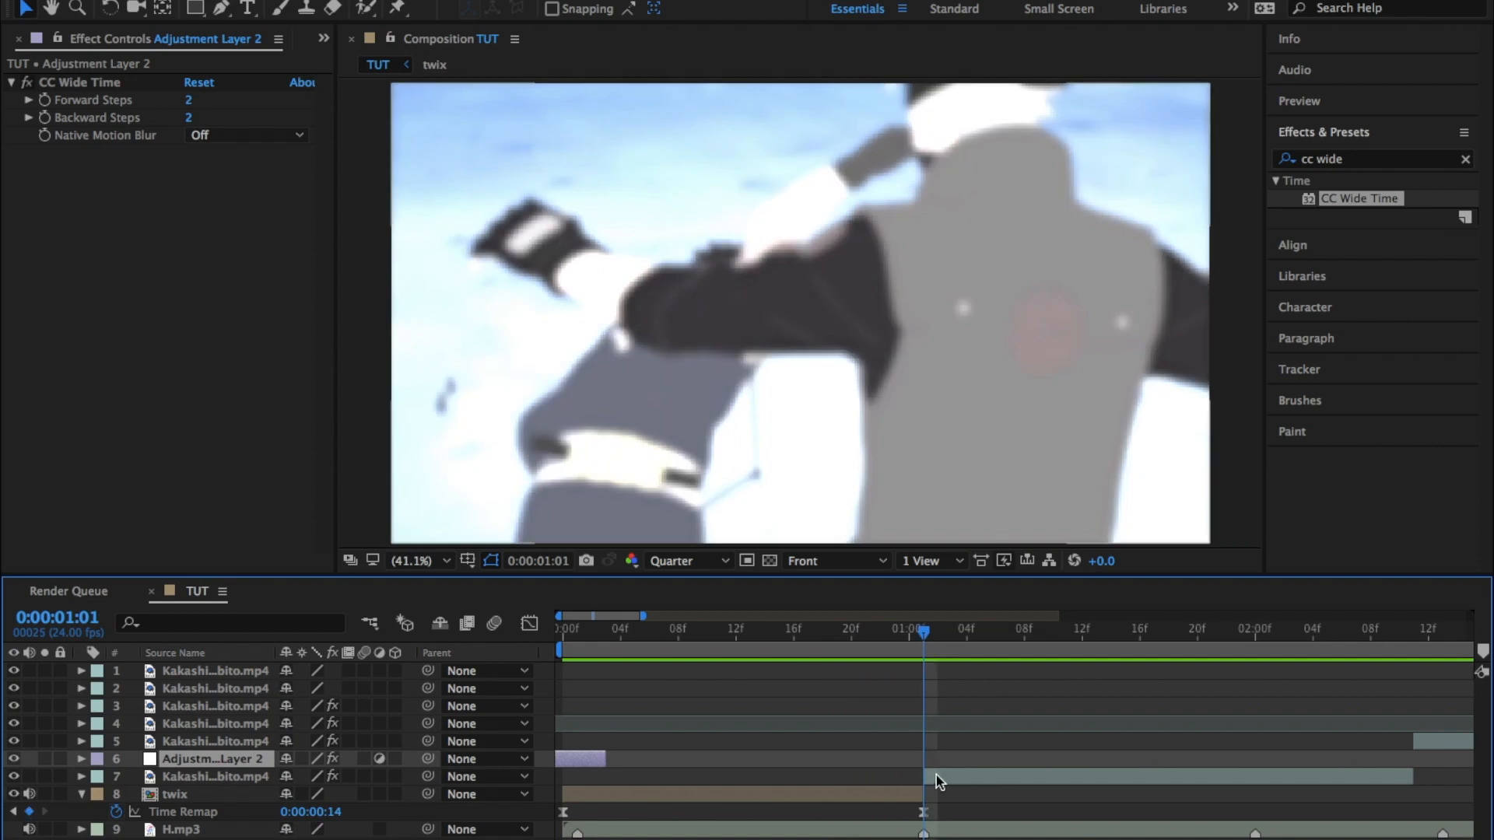
key(s)
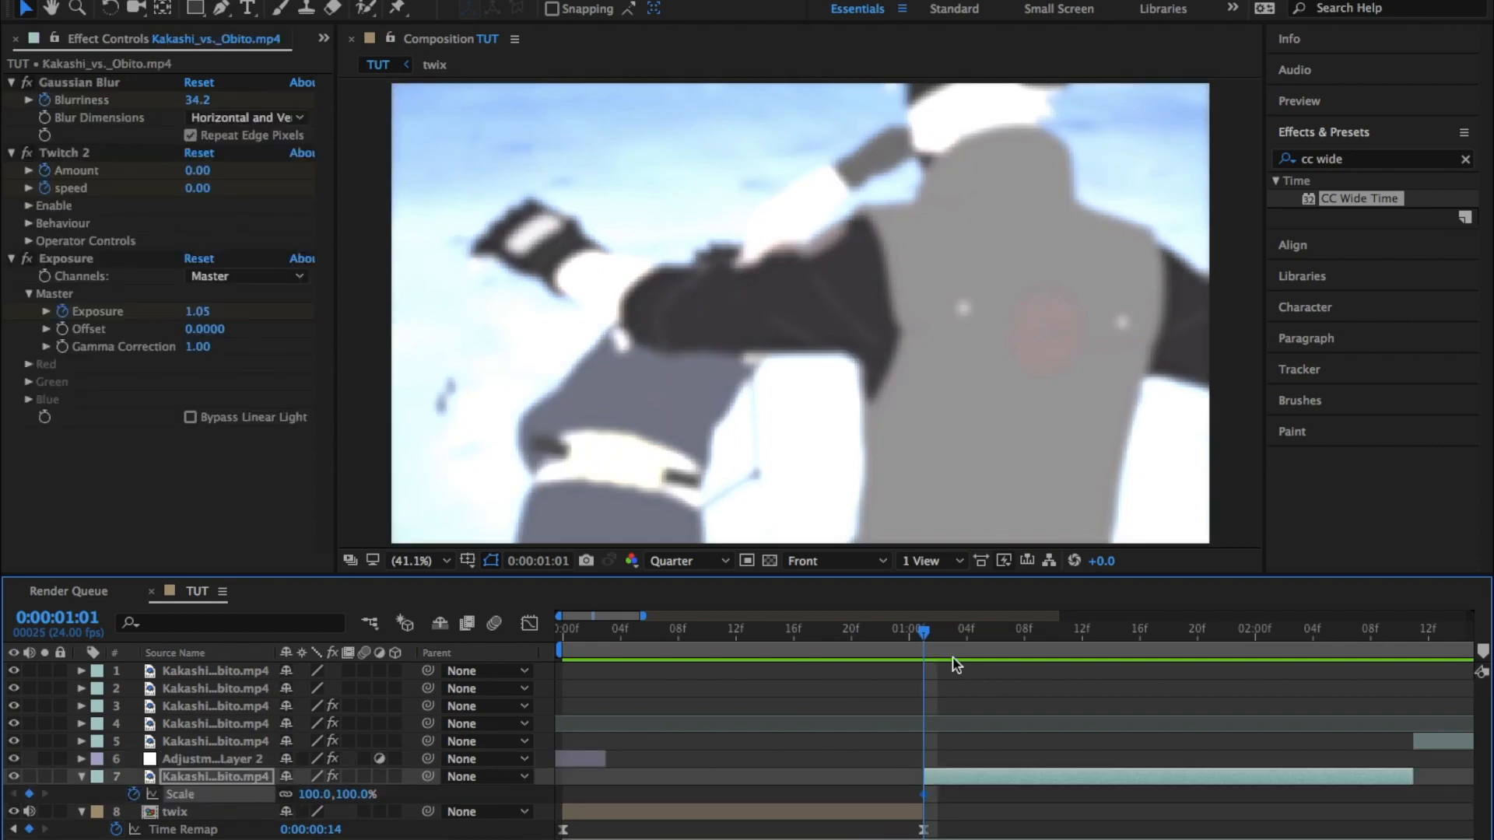
key(space)
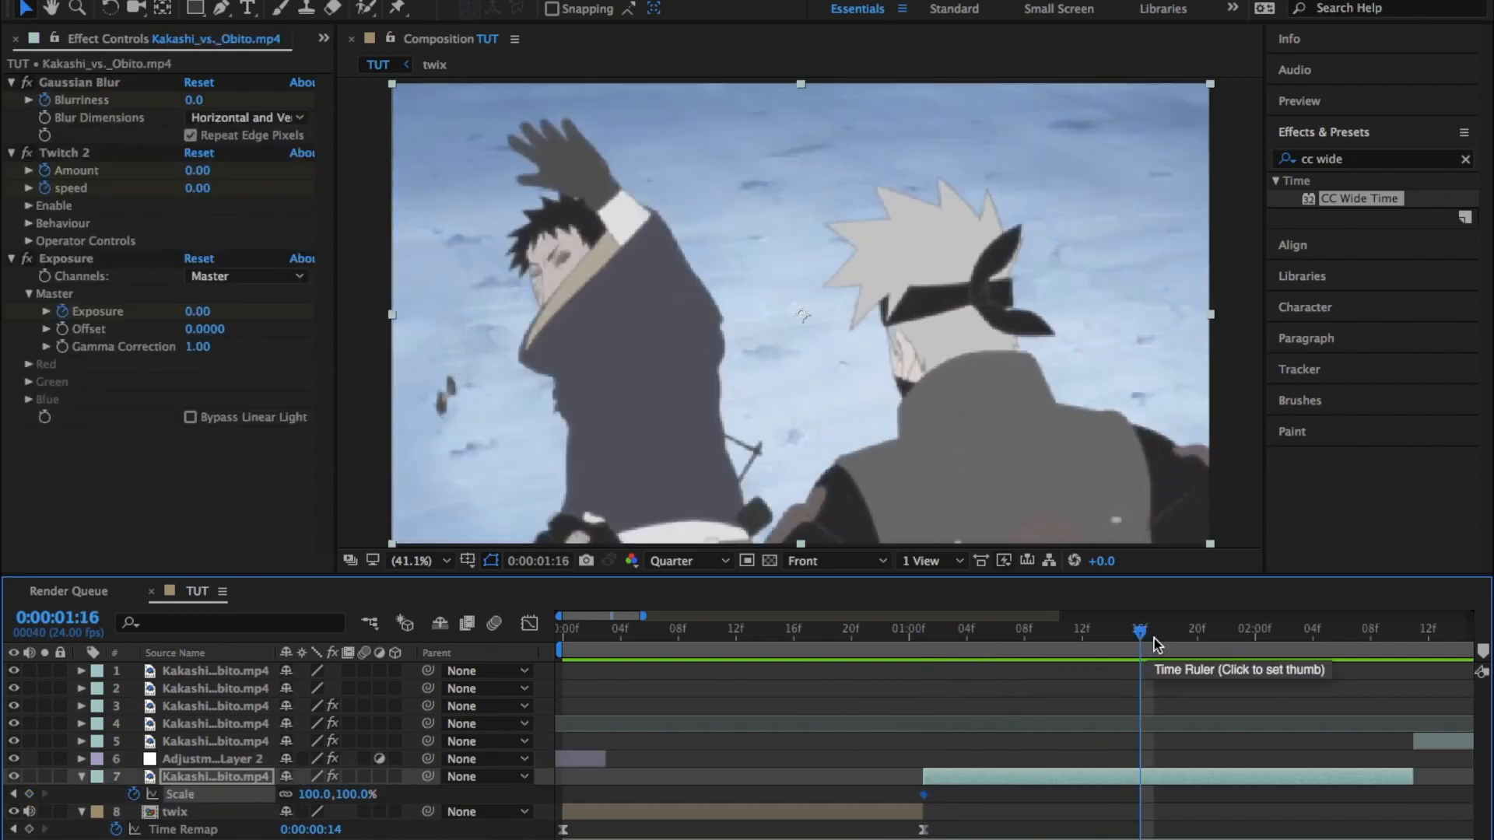
drag(1145, 634, 1247, 660)
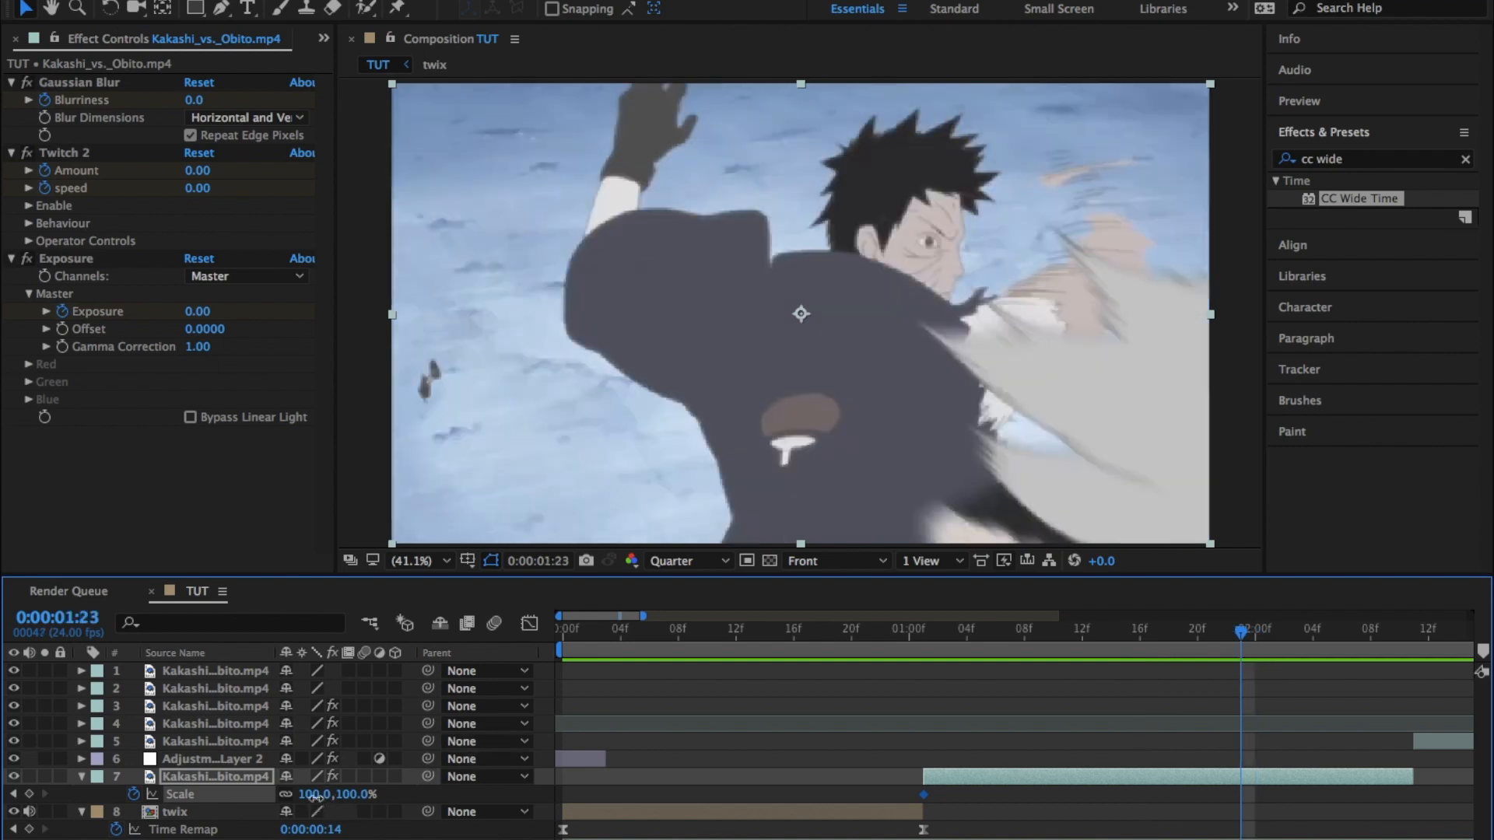
drag(316, 794, 410, 791)
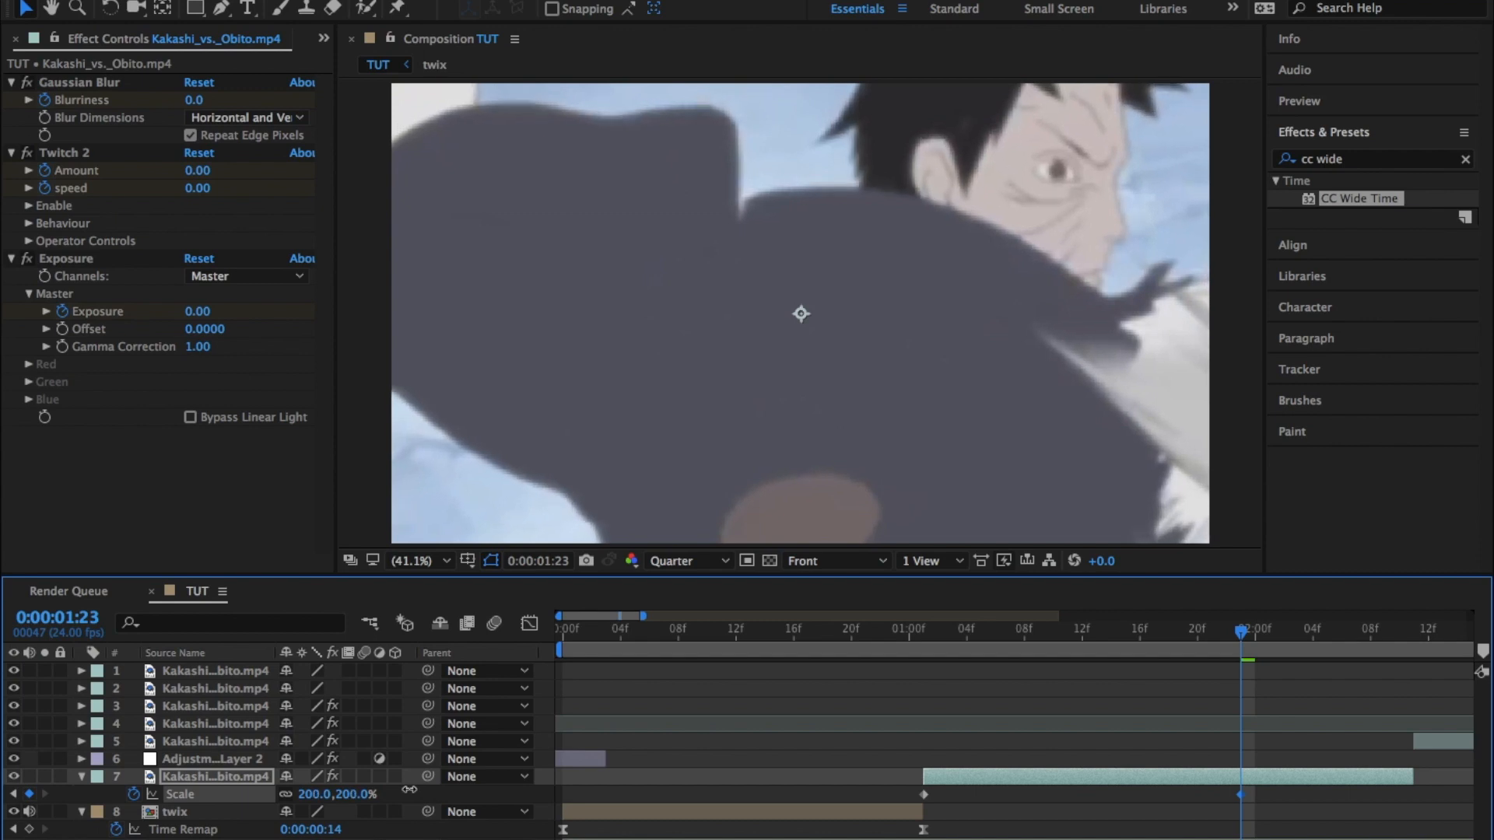
Easy-ease both Scale keyframes, reshape the curve to be steep at both ends and flat in the middle, and play it back from 0:00:00:20.
click(530, 627)
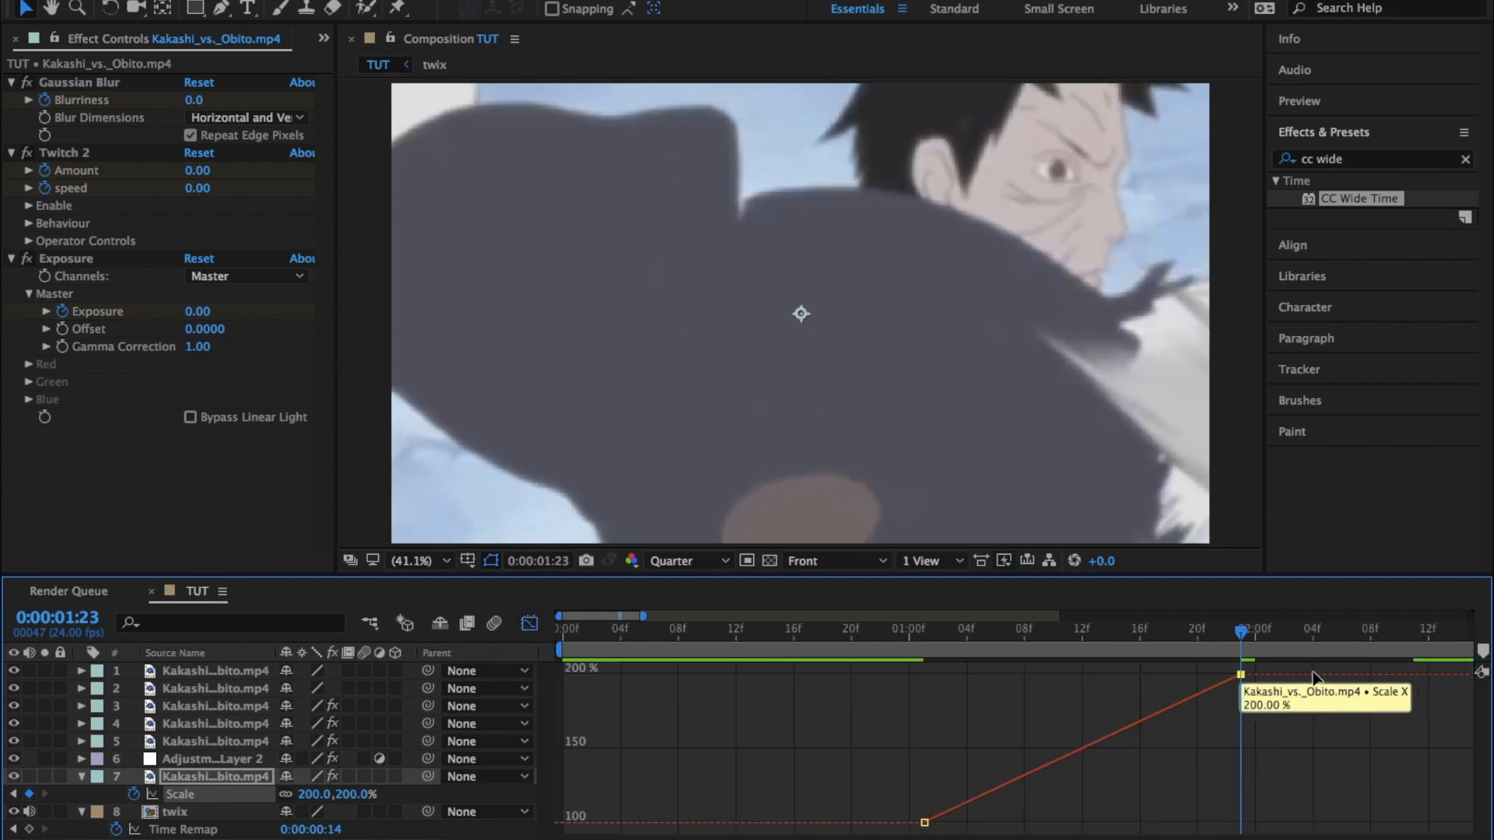
scroll(1238, 678, down, 2)
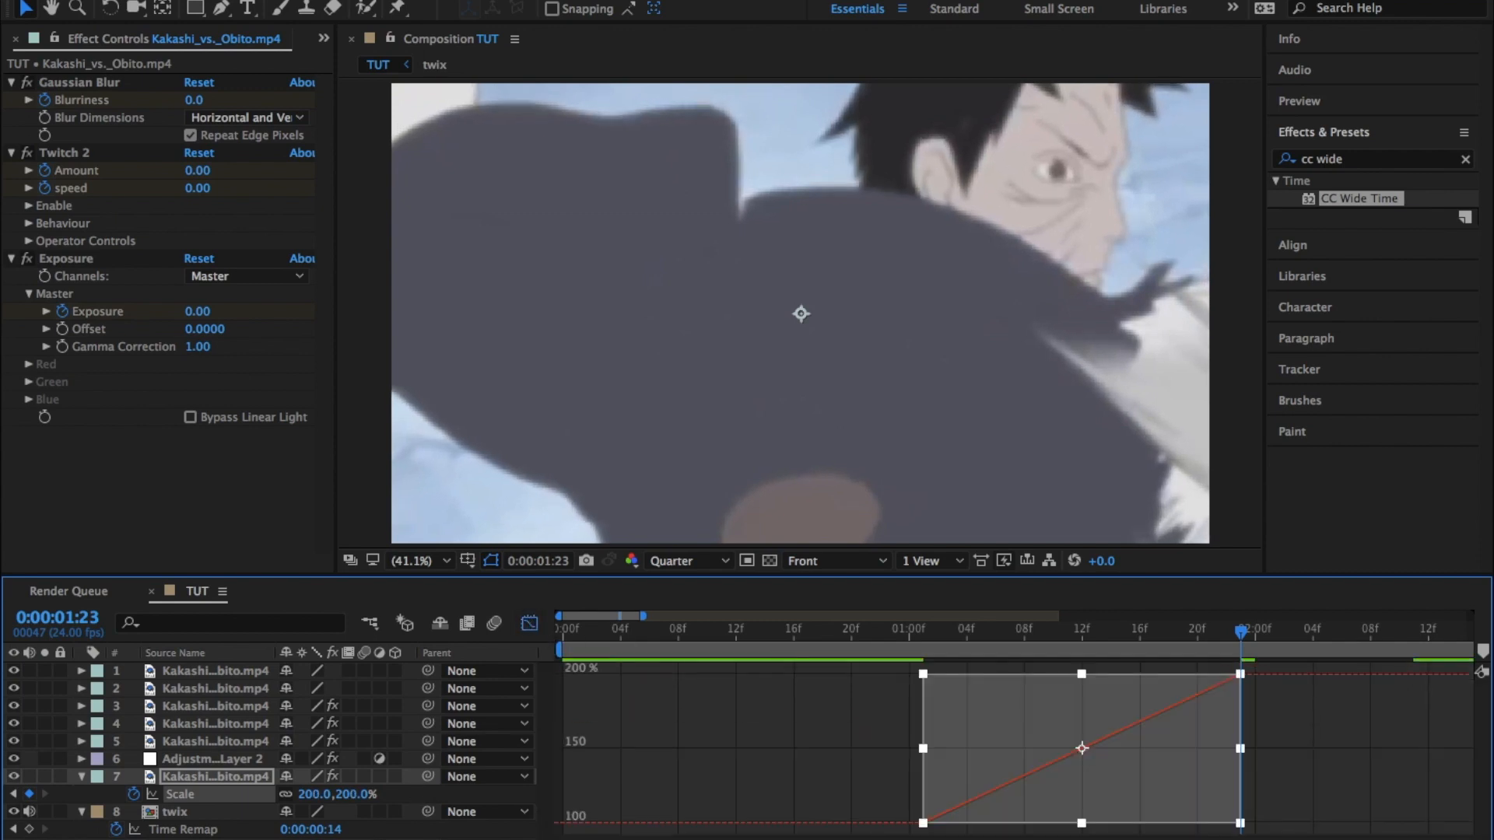
key(F9)
click(1382, 813)
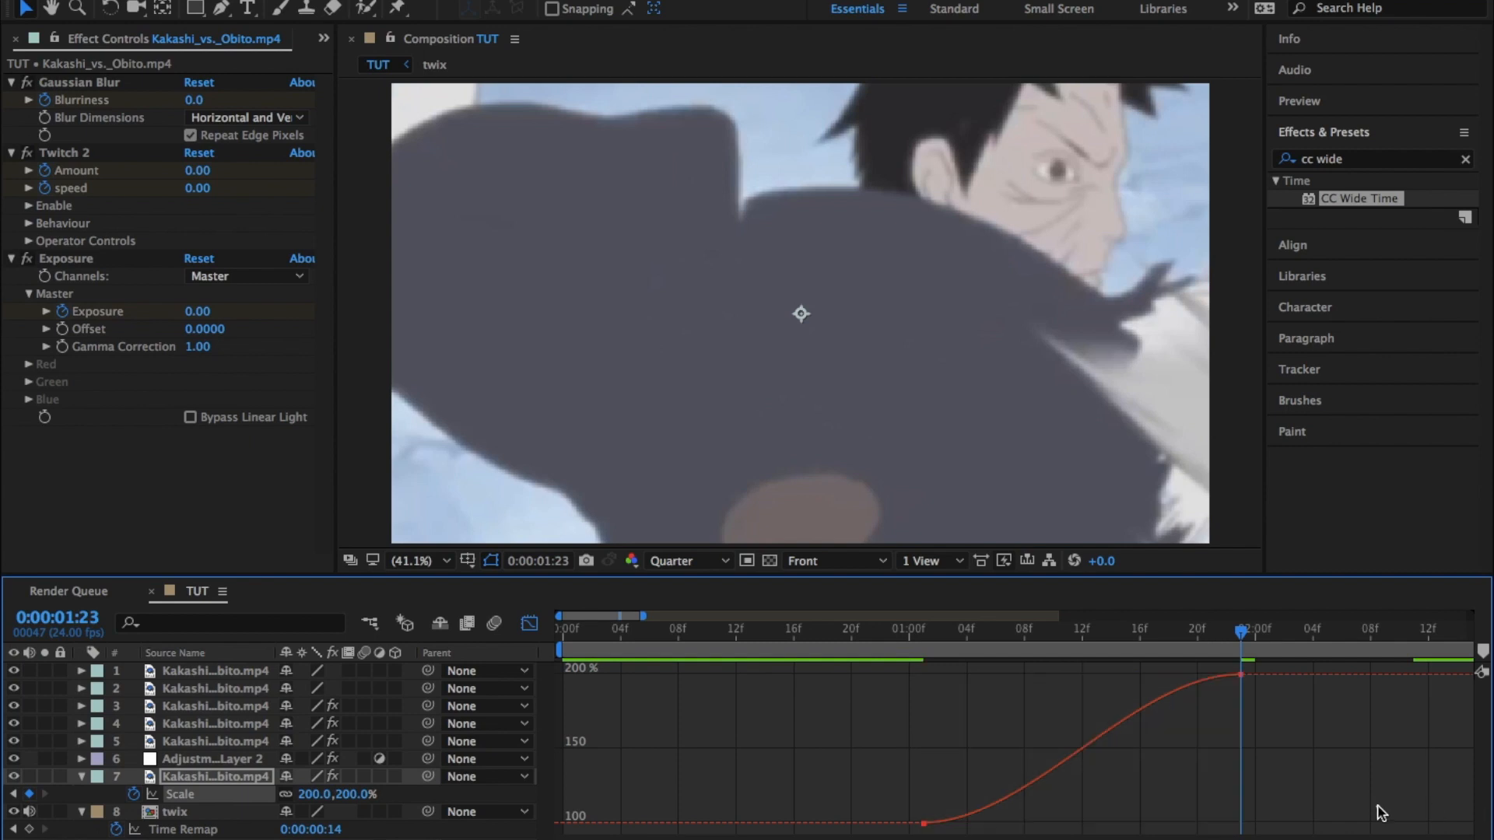
click(923, 823)
drag(1027, 823, 926, 681)
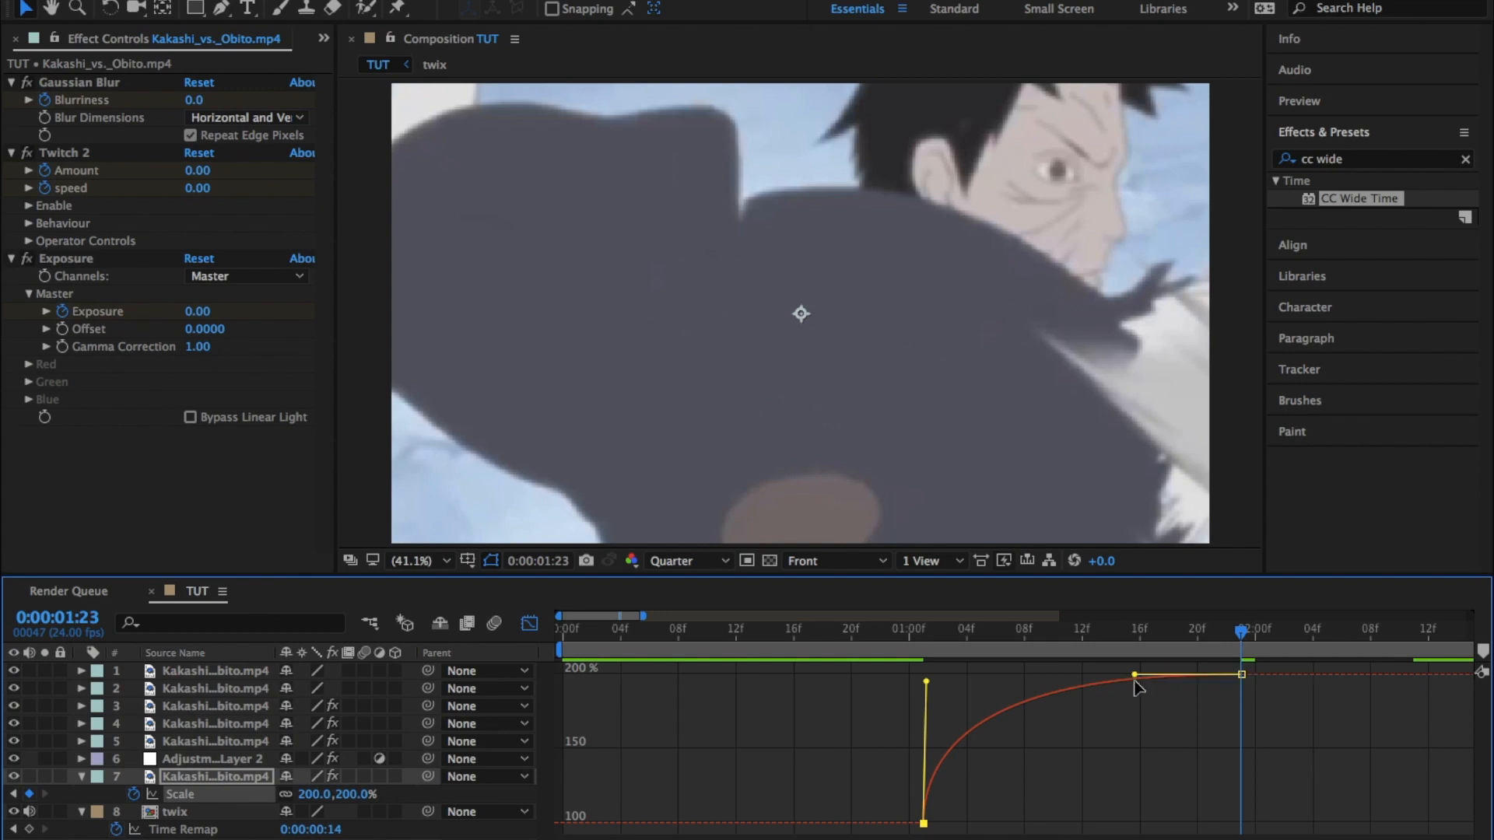
drag(1135, 674, 1237, 810)
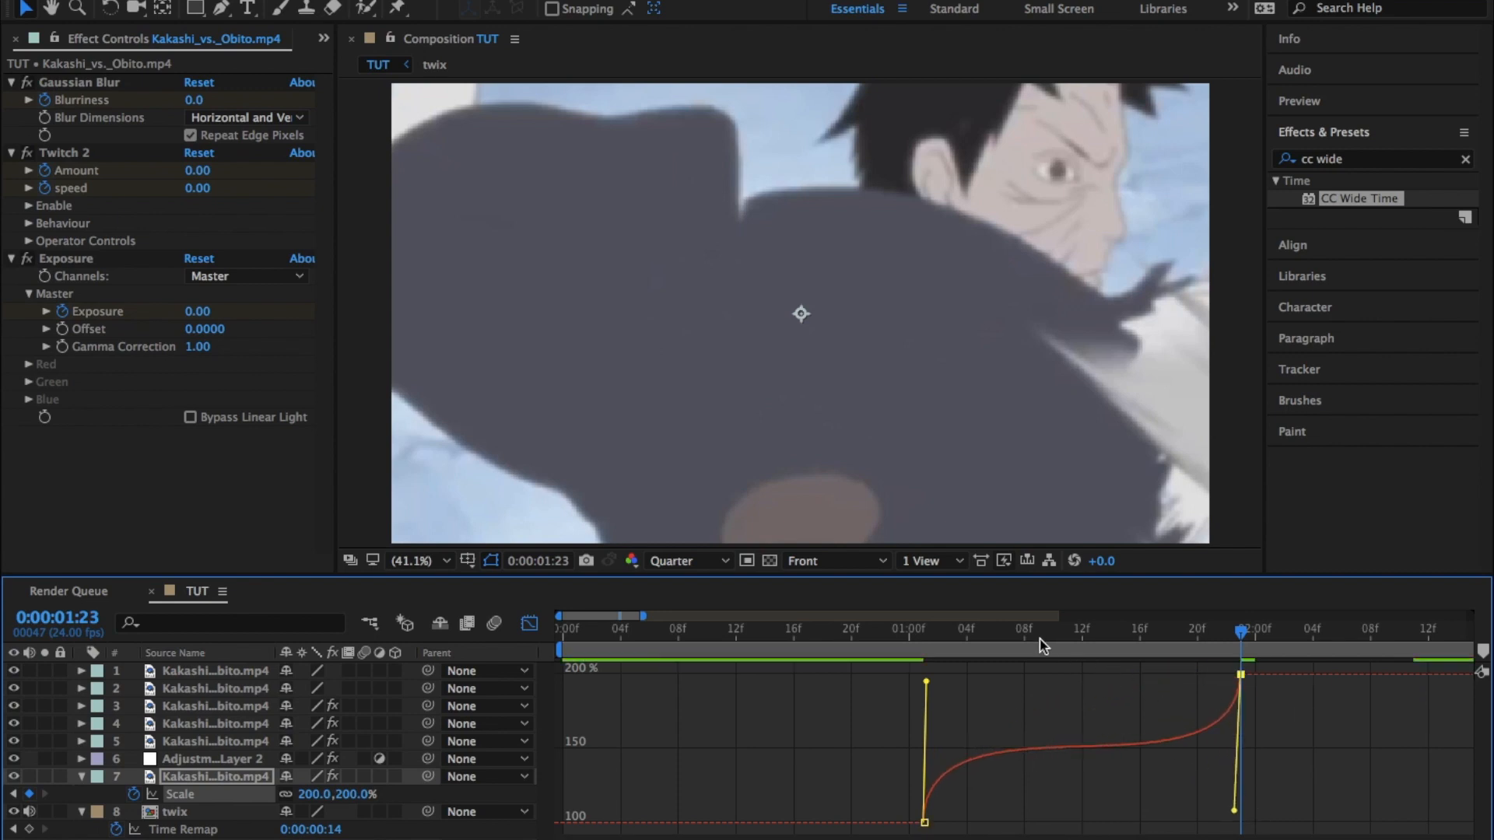
click(856, 638)
key(space)
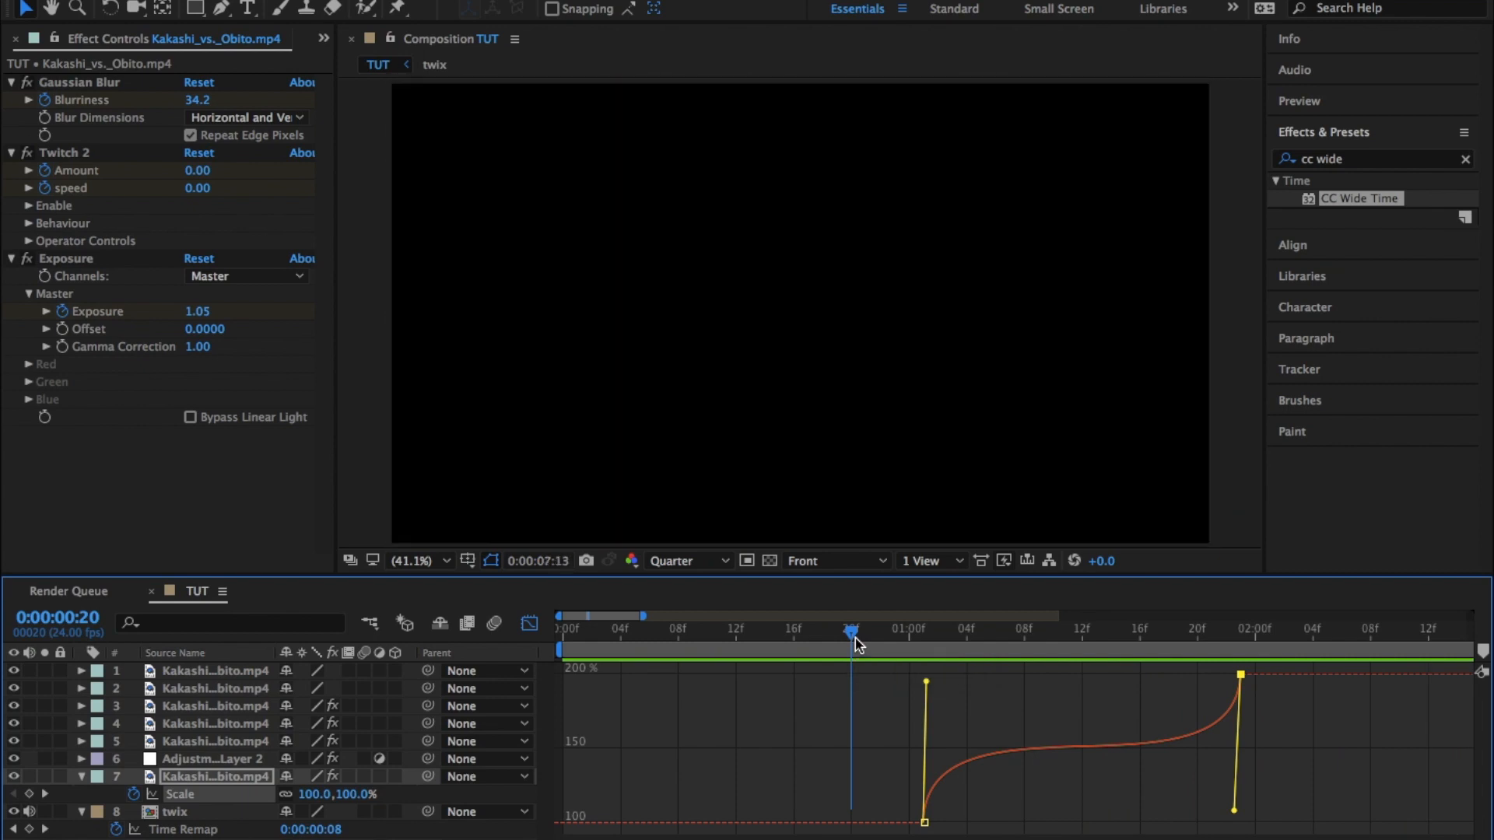
click(530, 623)
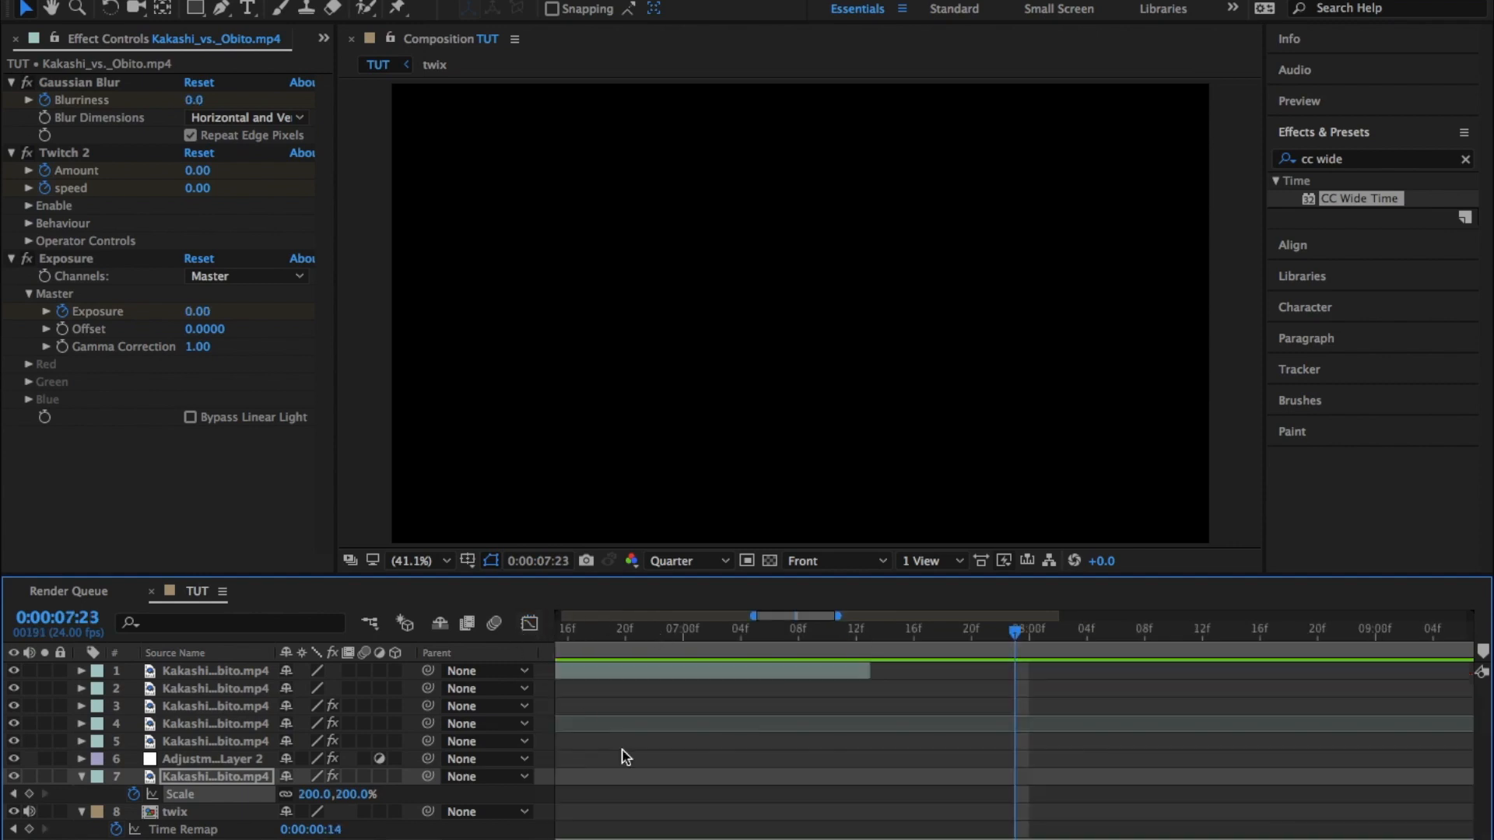
Collapse the open clip and twix layer properties and add a new adjustment layer at the top of the layer stack.
key(minus)
key(minus)
key(minus)
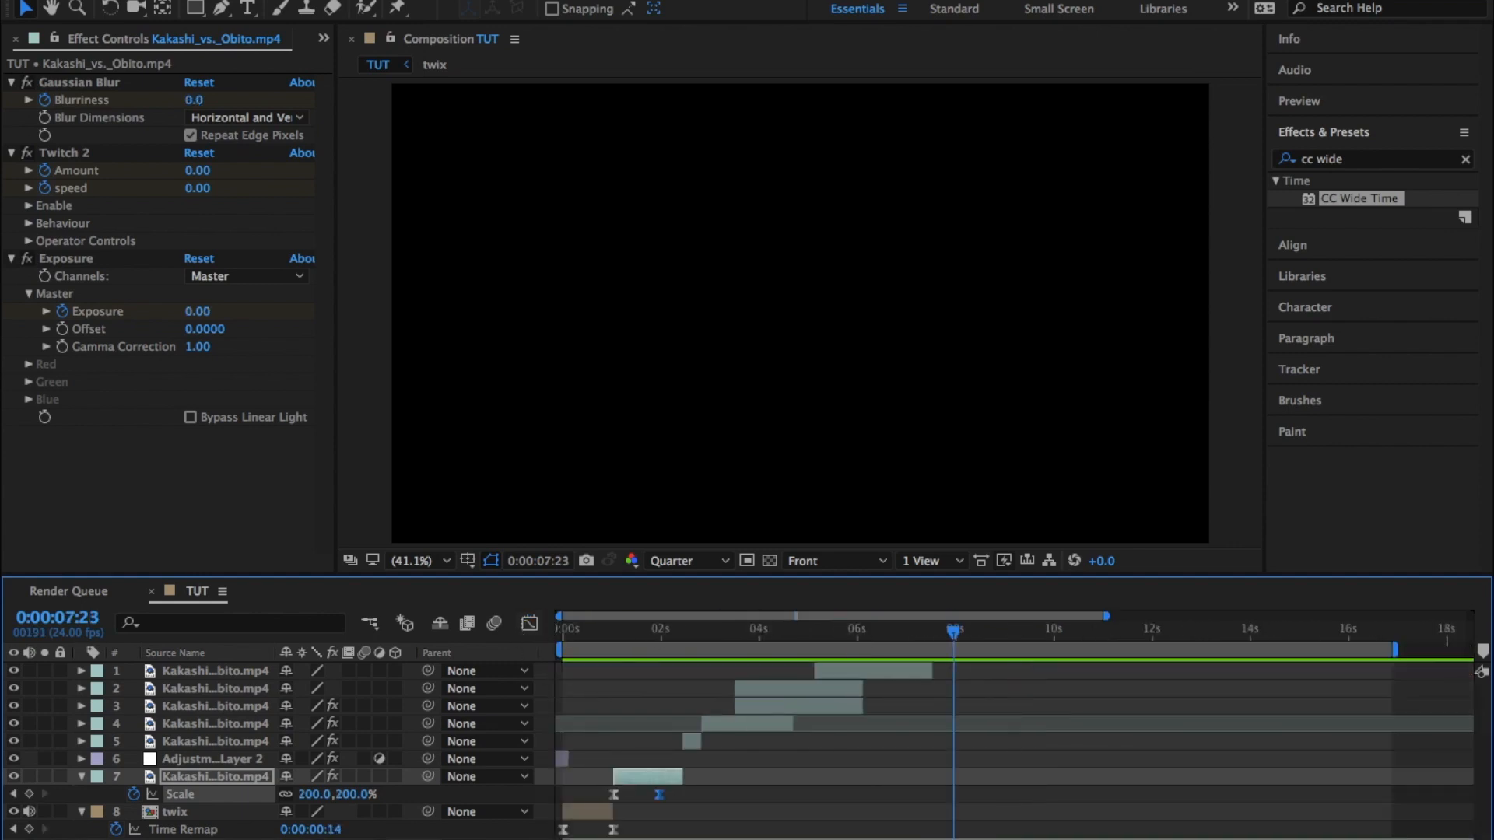
click(81, 777)
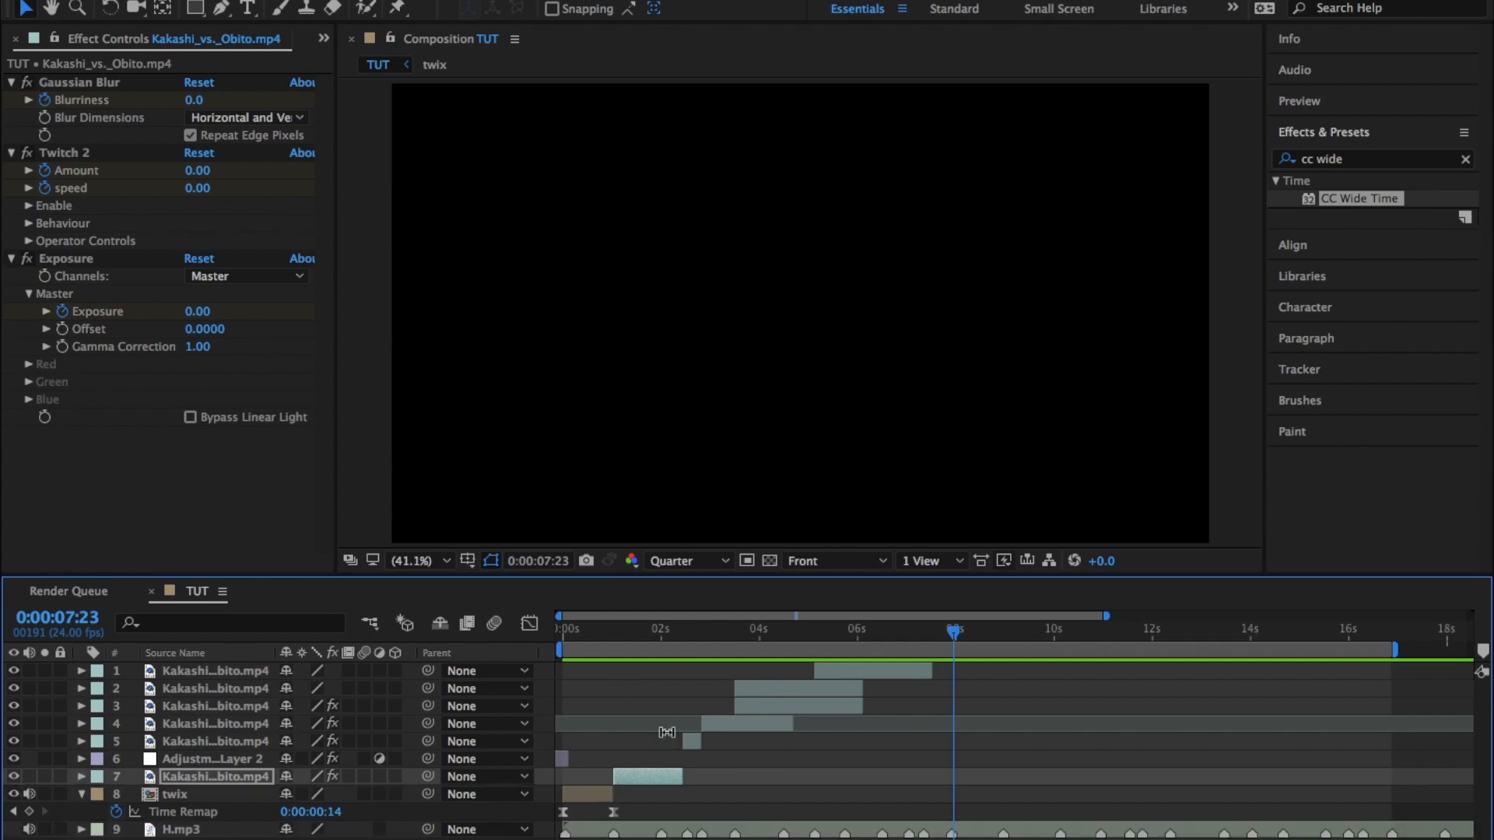
click(601, 795)
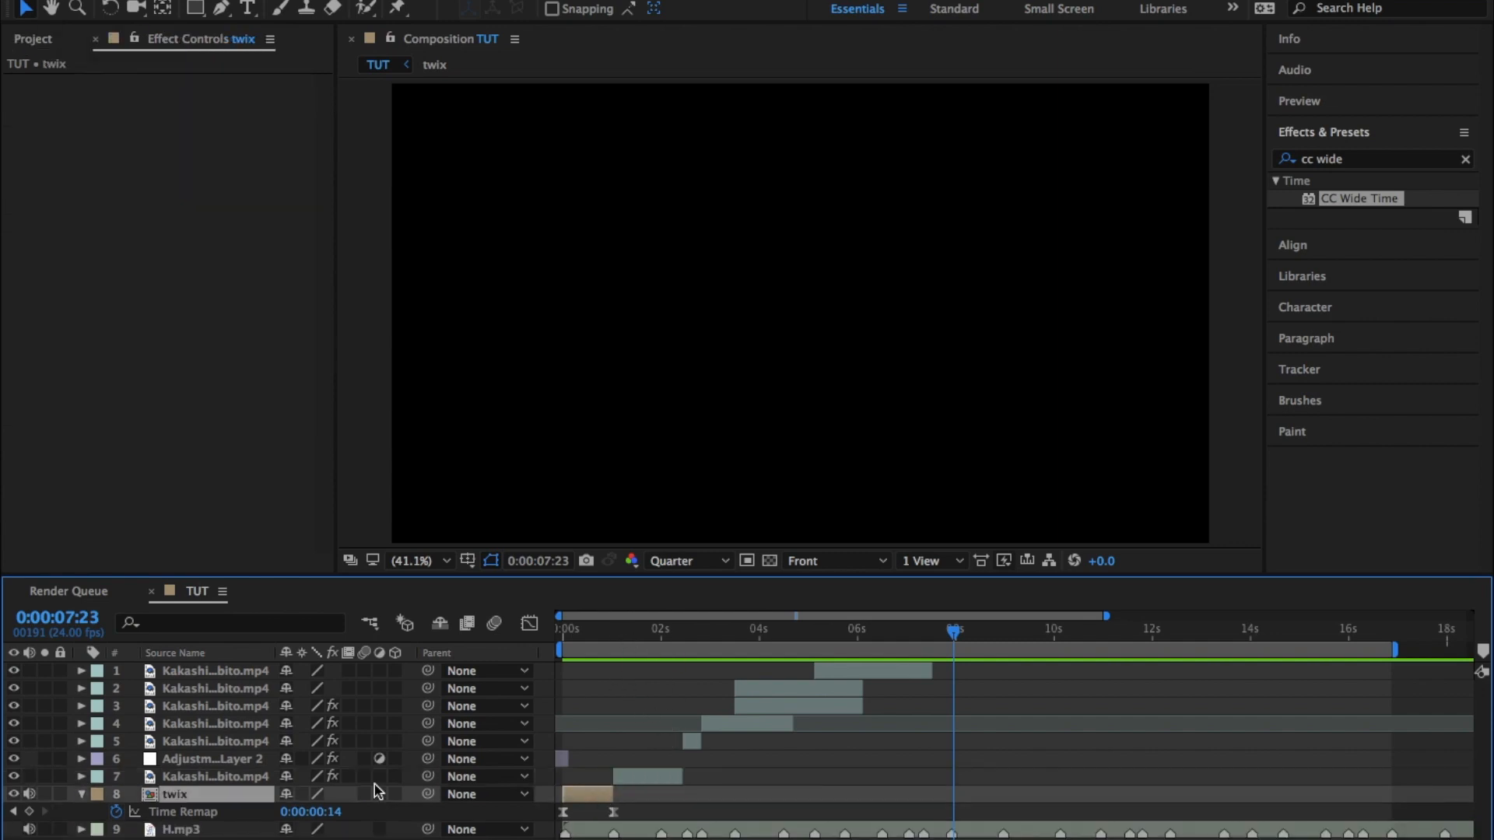
click(91, 798)
click(81, 797)
click(82, 795)
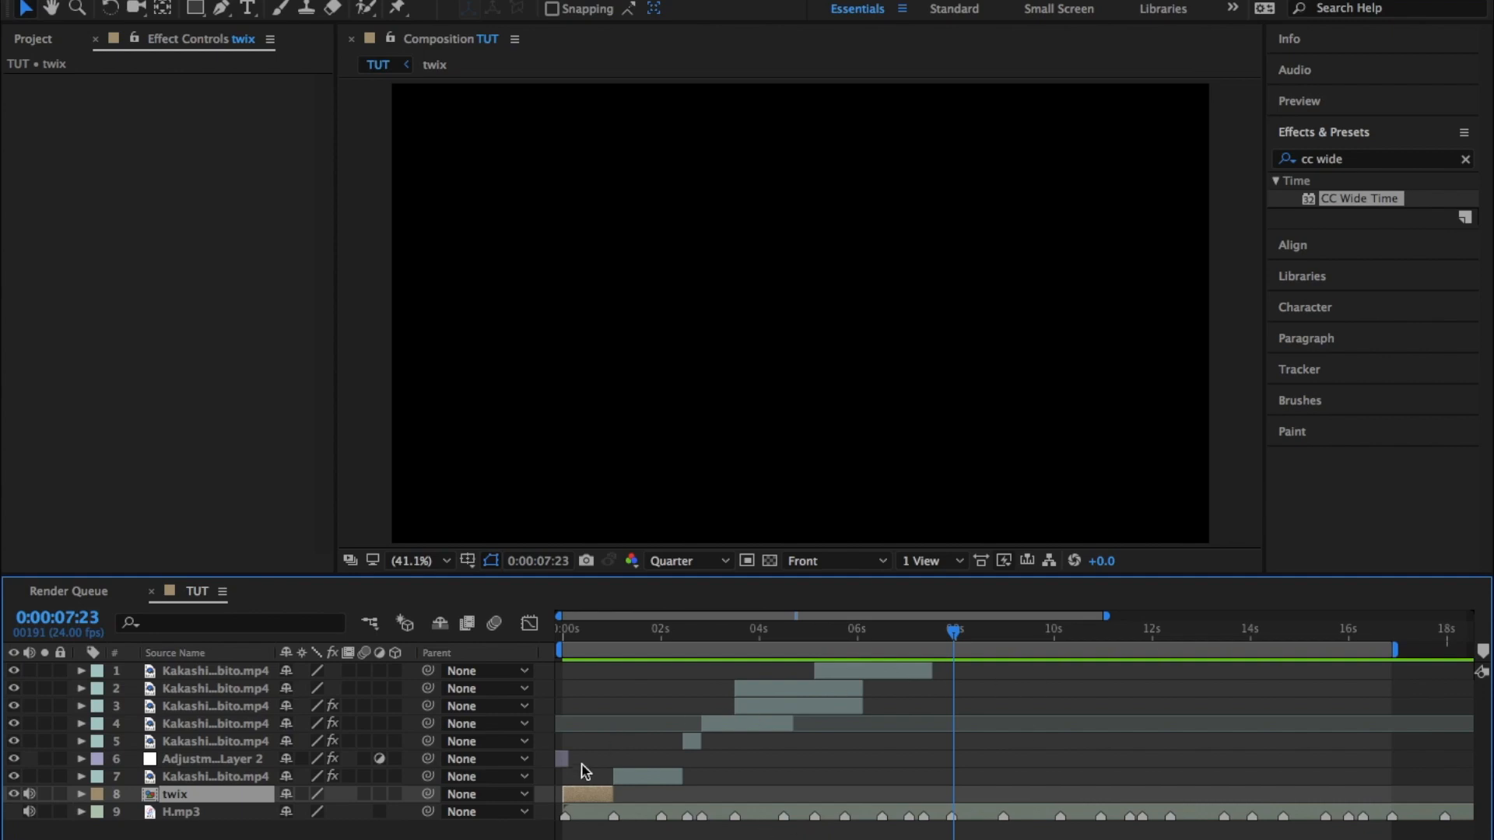
key(alt+super+y)
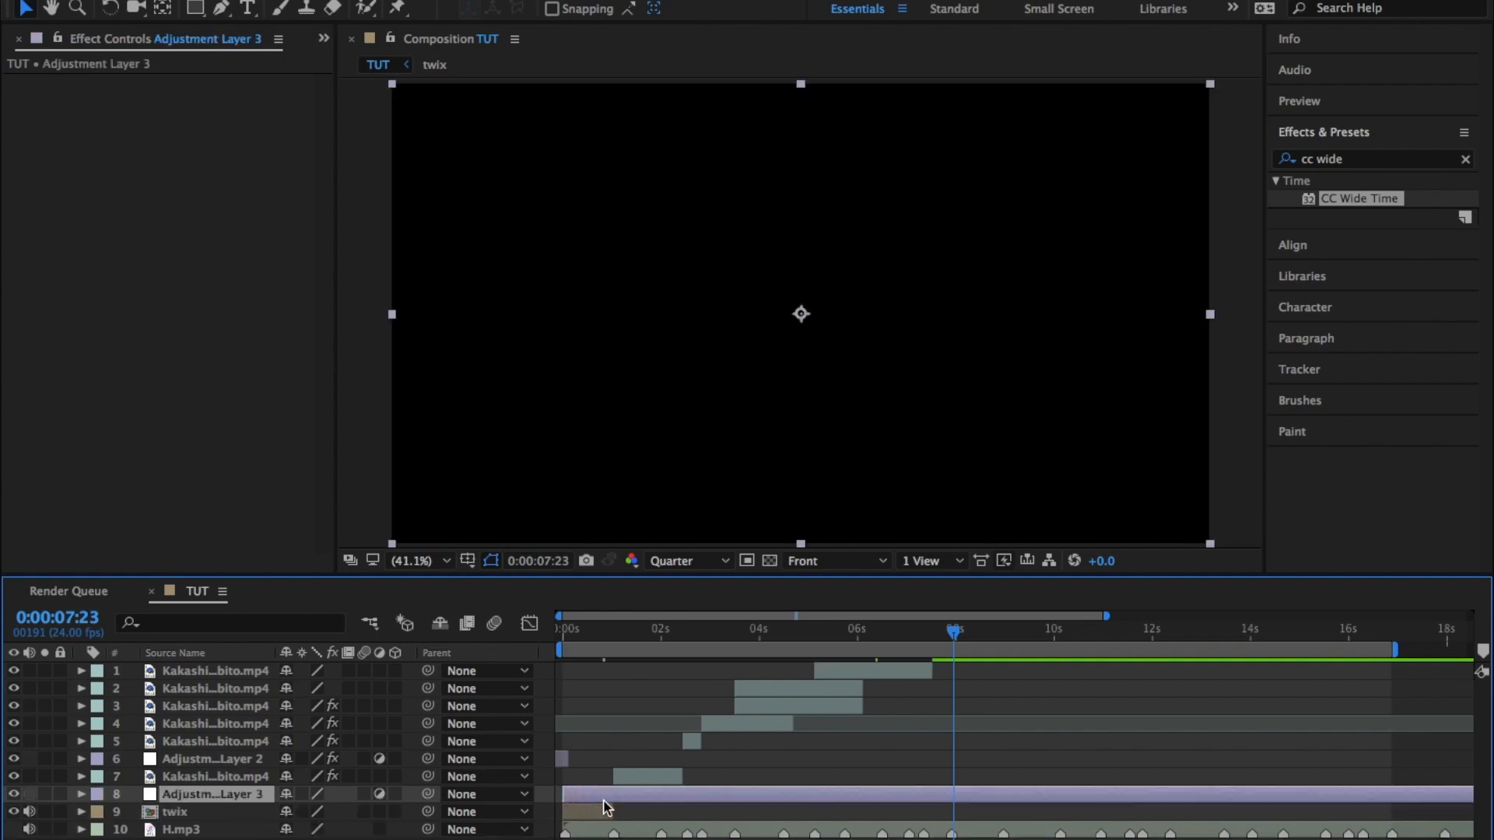
drag(252, 795, 247, 664)
Pre-compose all layers between the new adjustment layer and the H.mp3 audio as Pre-comp 1, moving all attributes into it.
click(838, 689)
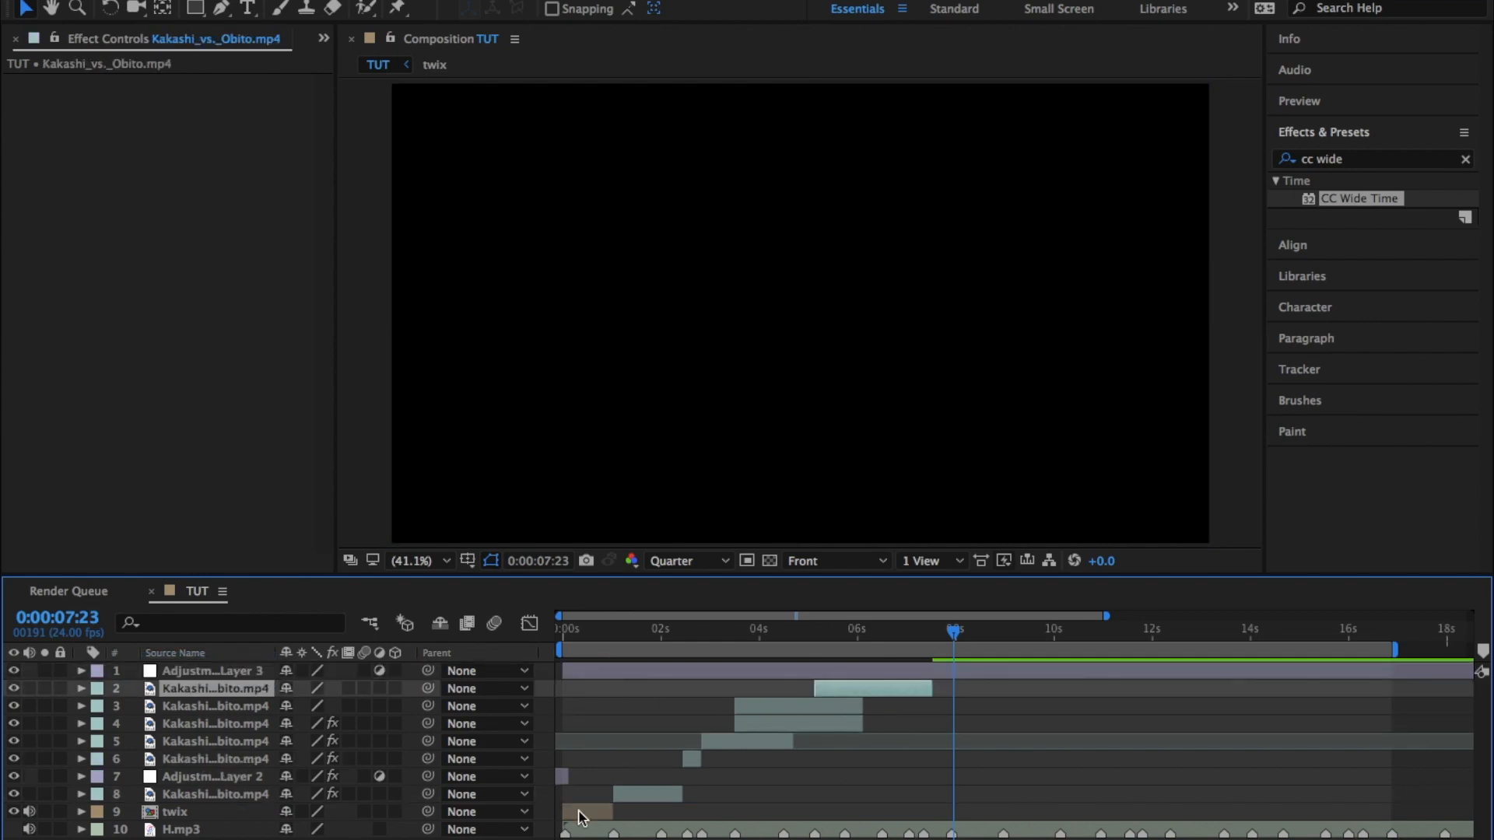
shift+click(578, 815)
right_click(787, 733)
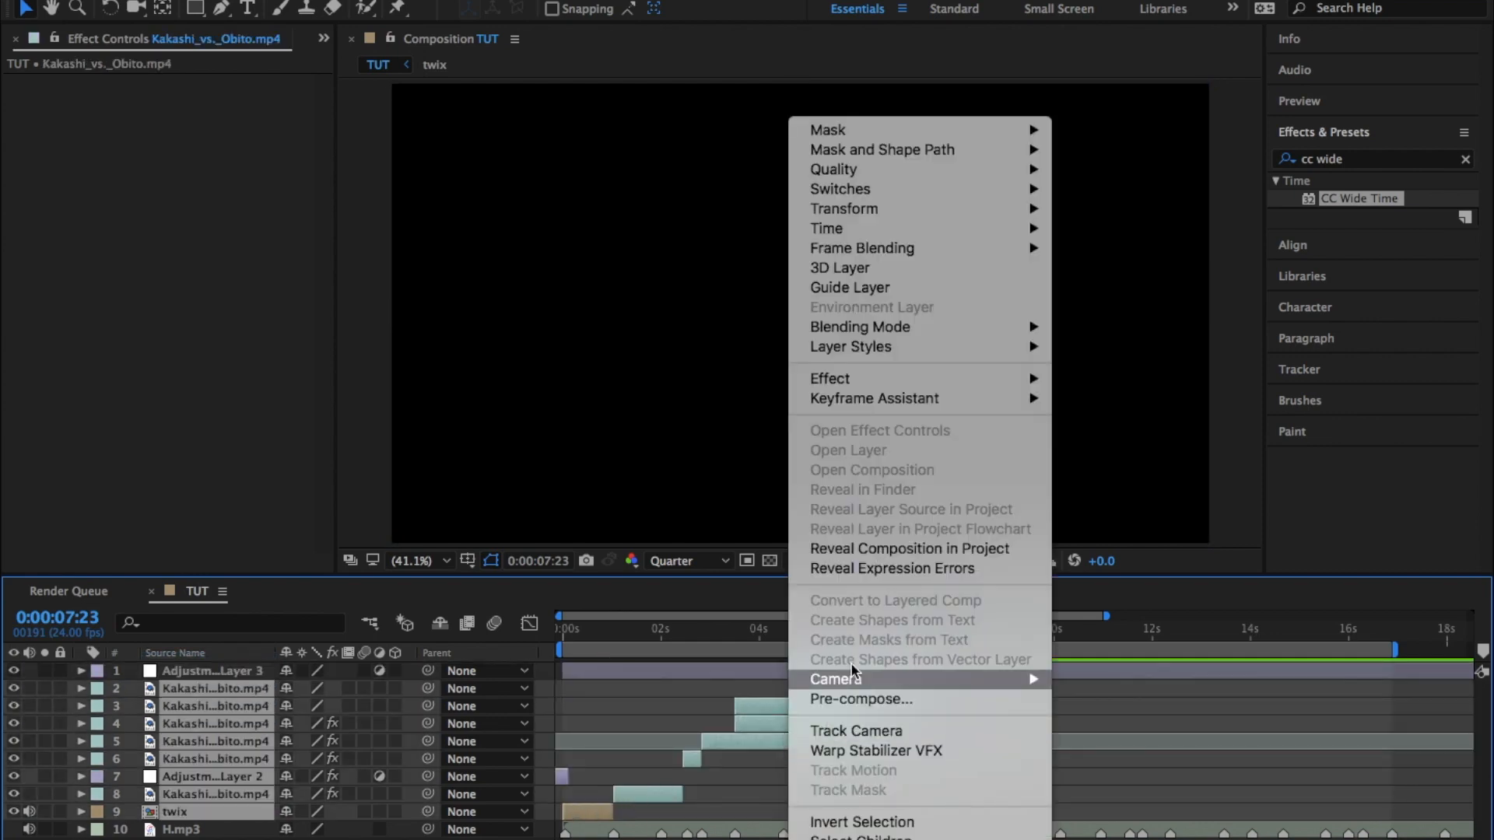
click(875, 697)
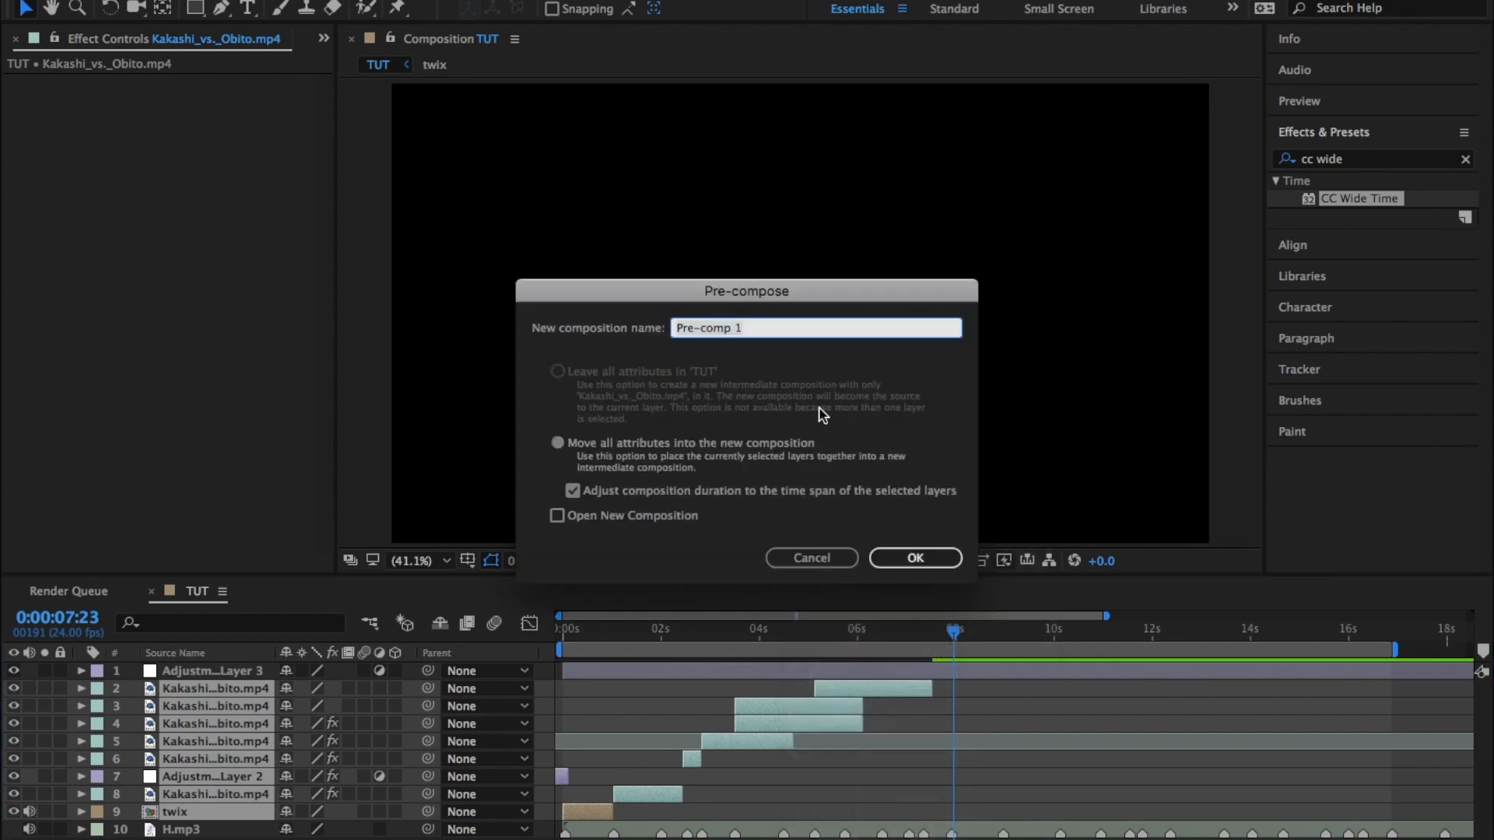
click(902, 557)
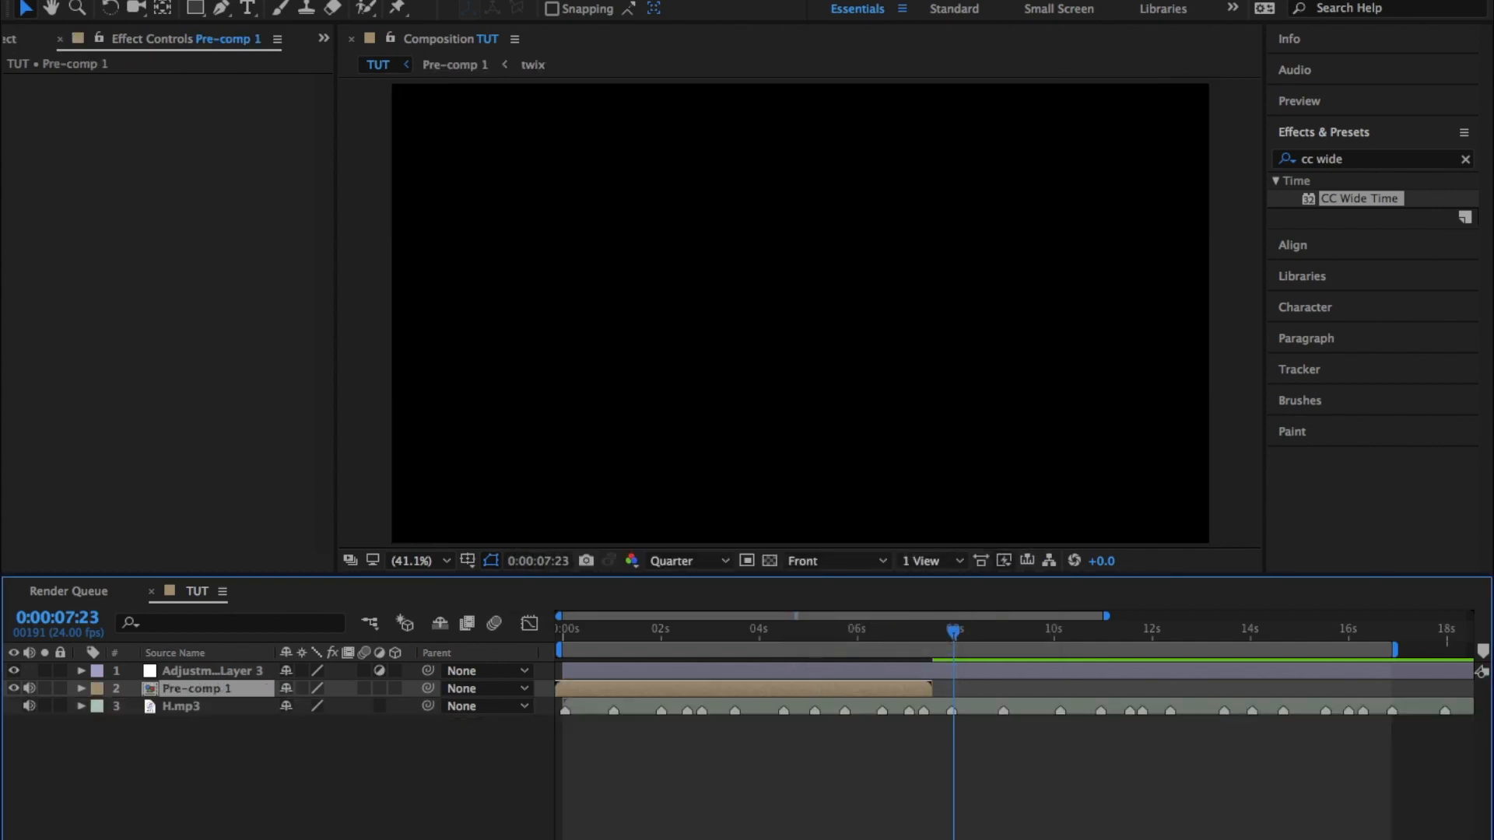
Find the Brightness & Contrast effect and apply it to the adjustment layer above Pre-comp 1.
click(885, 670)
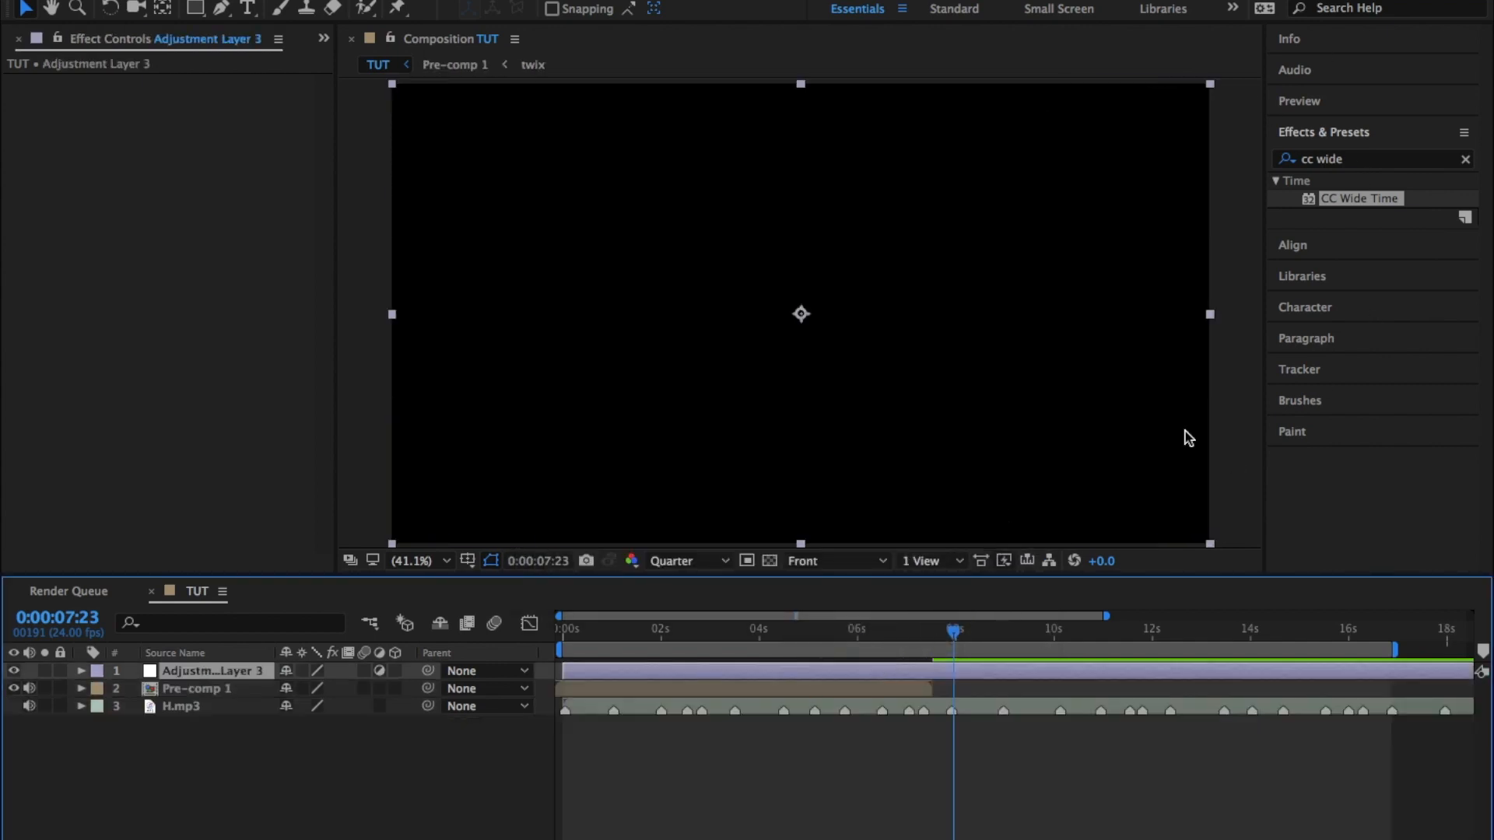
click(1465, 159)
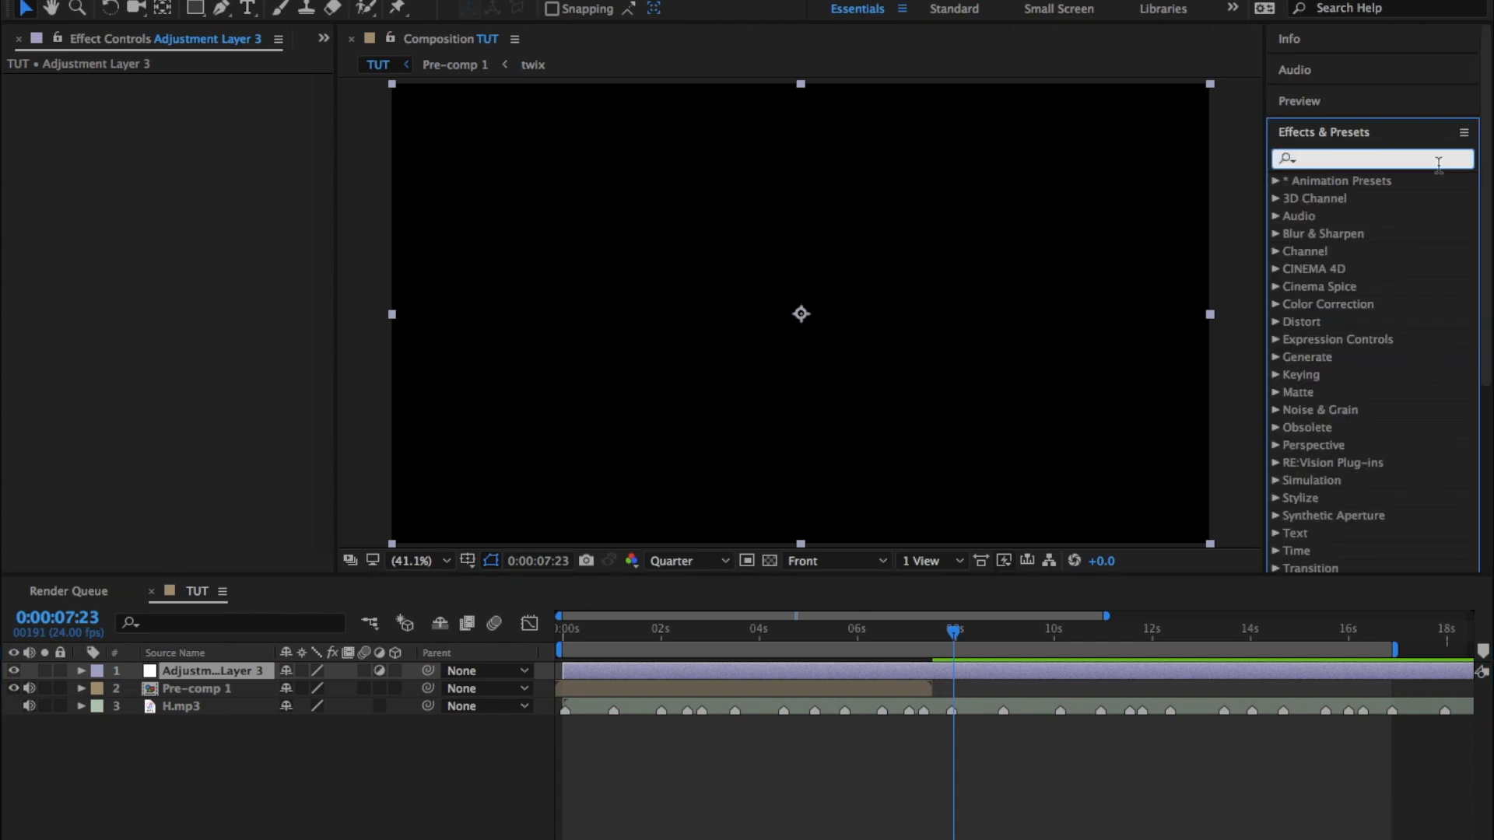
text(brigh)
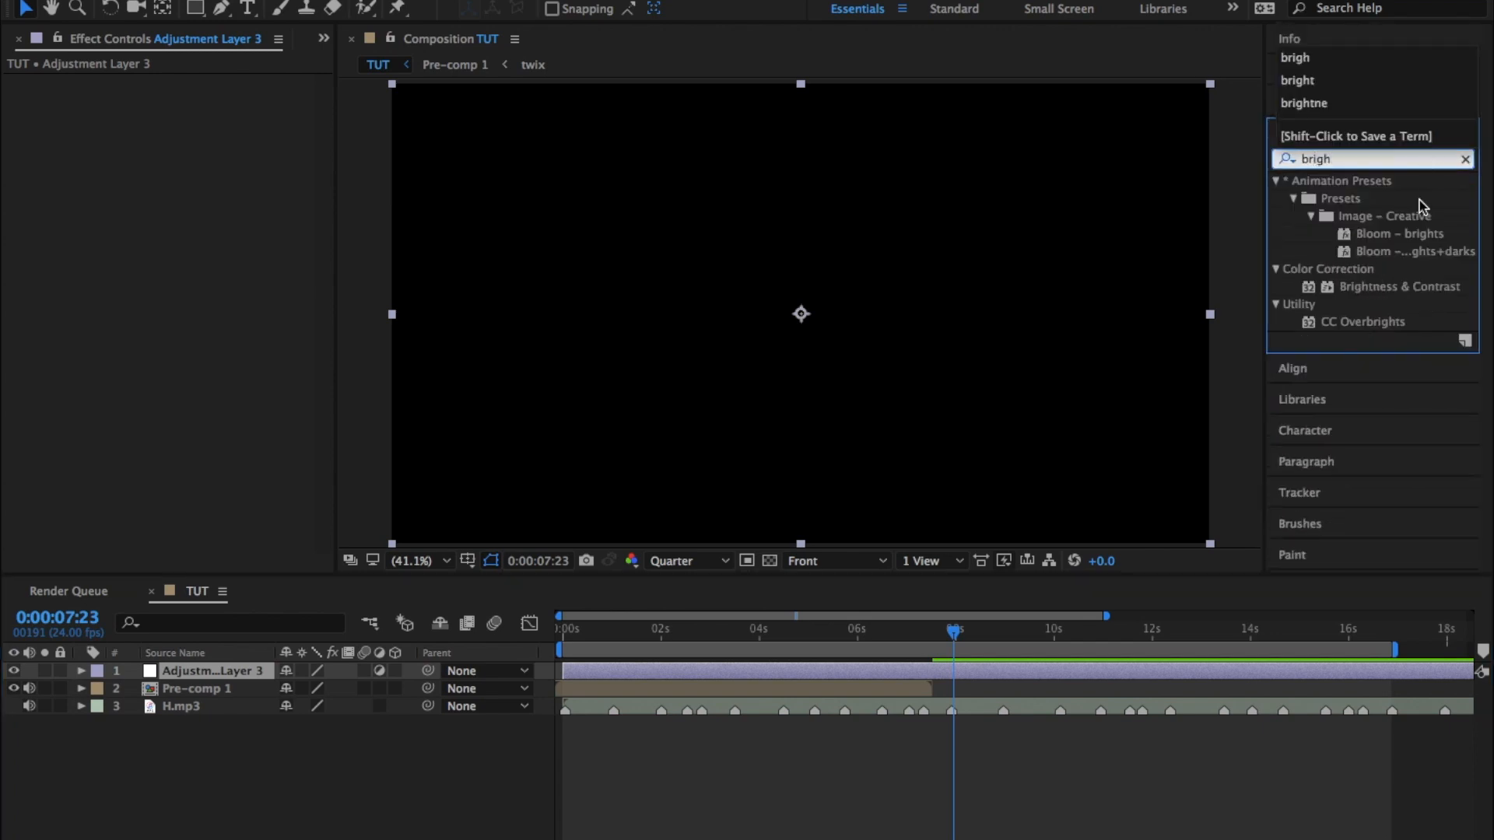
drag(1376, 292, 882, 674)
Add the expression wiggle(10,10) to the adjustment layer's Brightness property and play back the edit from 0:00:00:00.
drag(630, 628, 550, 661)
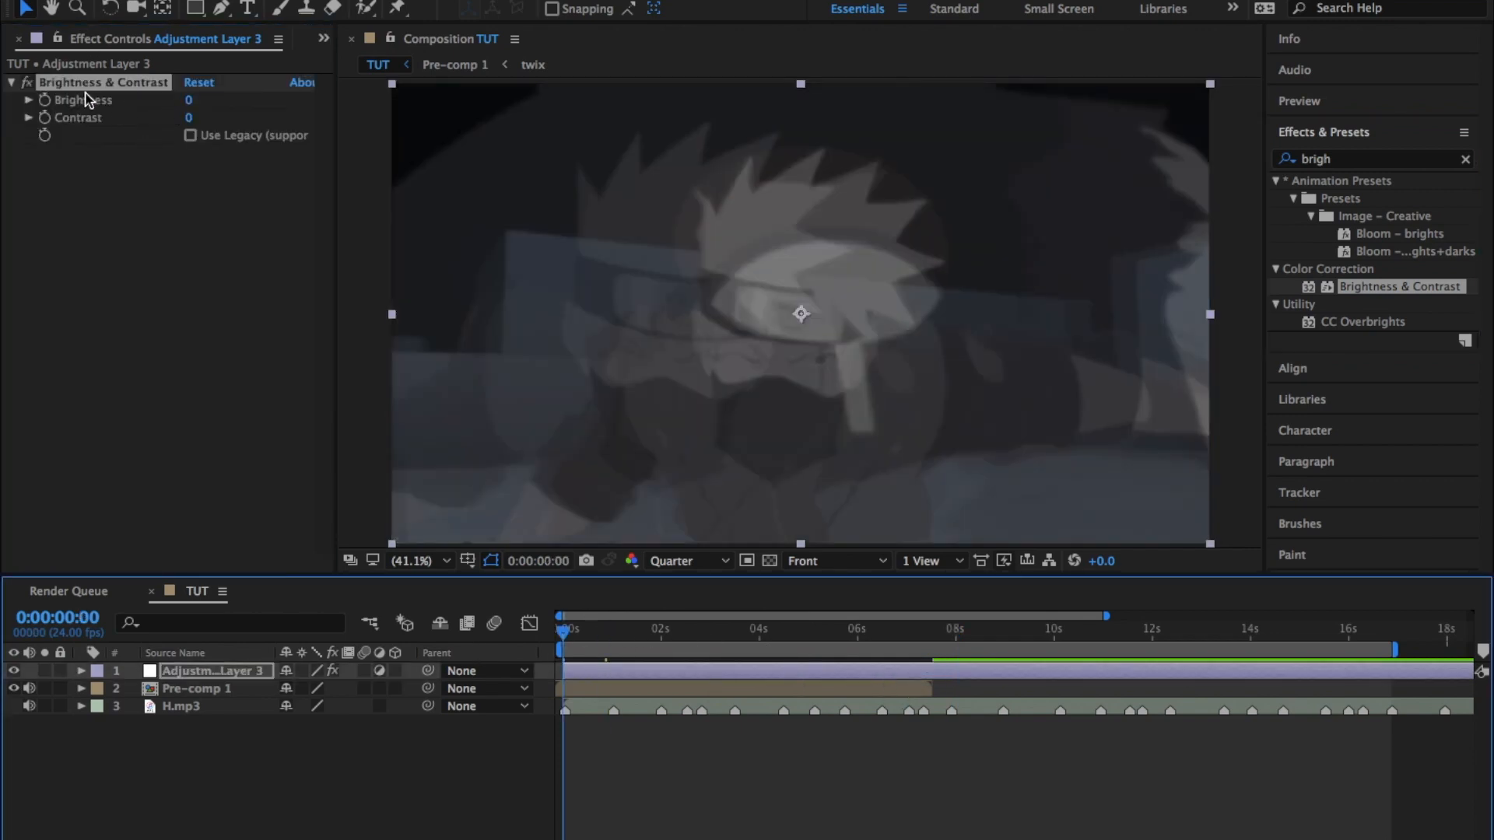
click(99, 116)
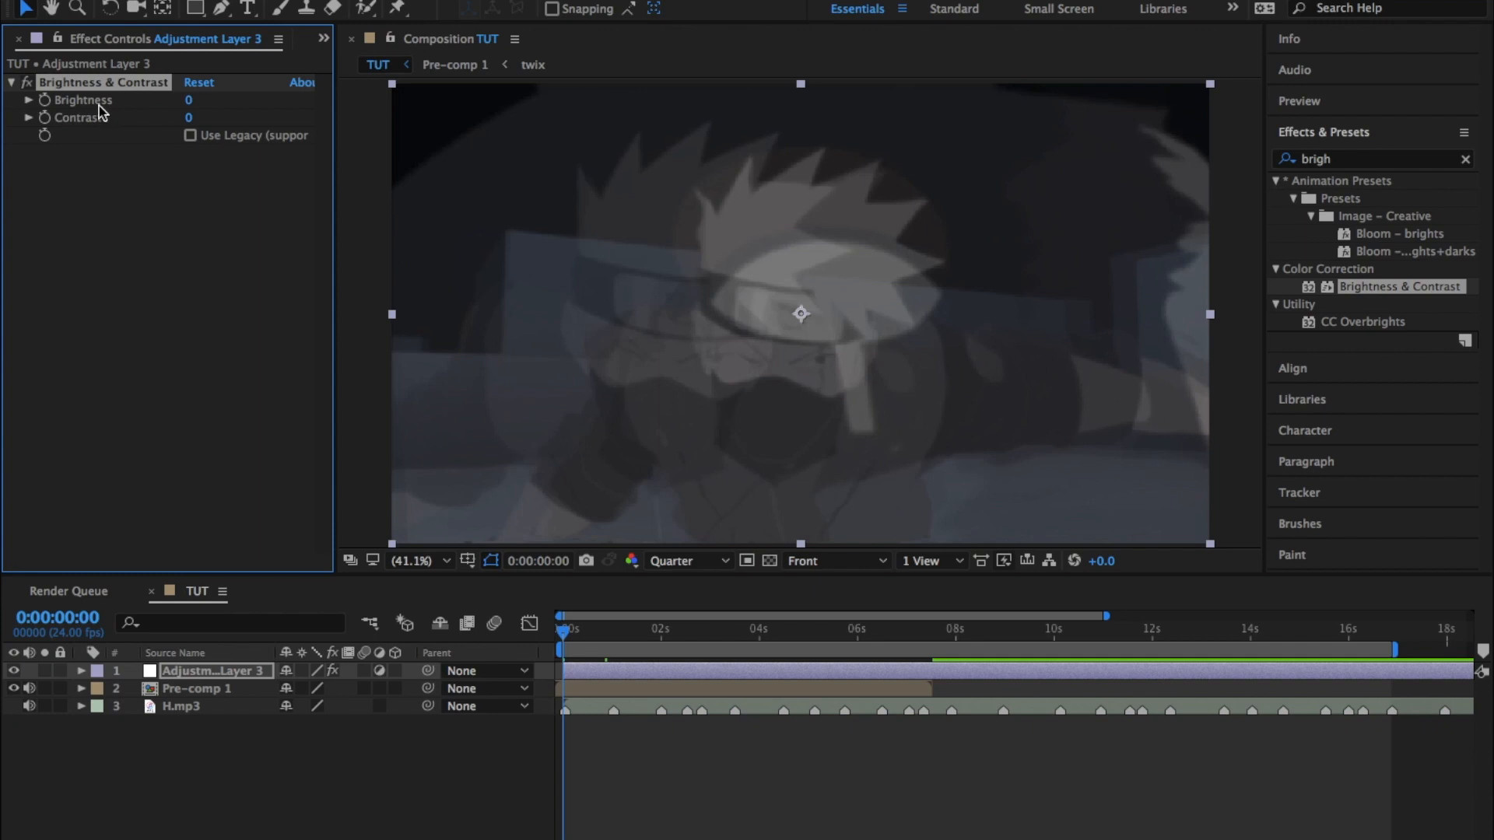
key(e)
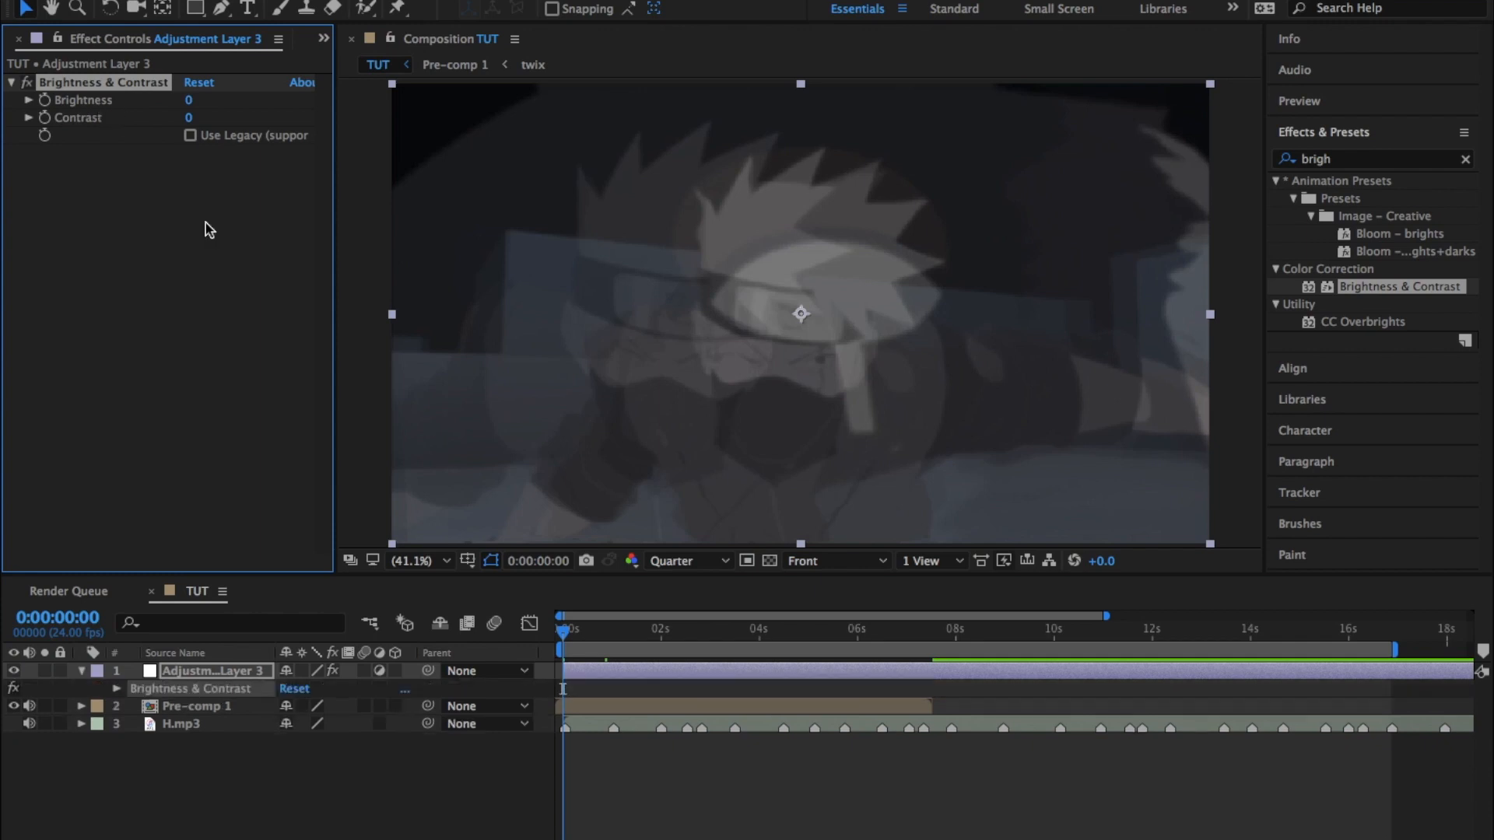
click(118, 689)
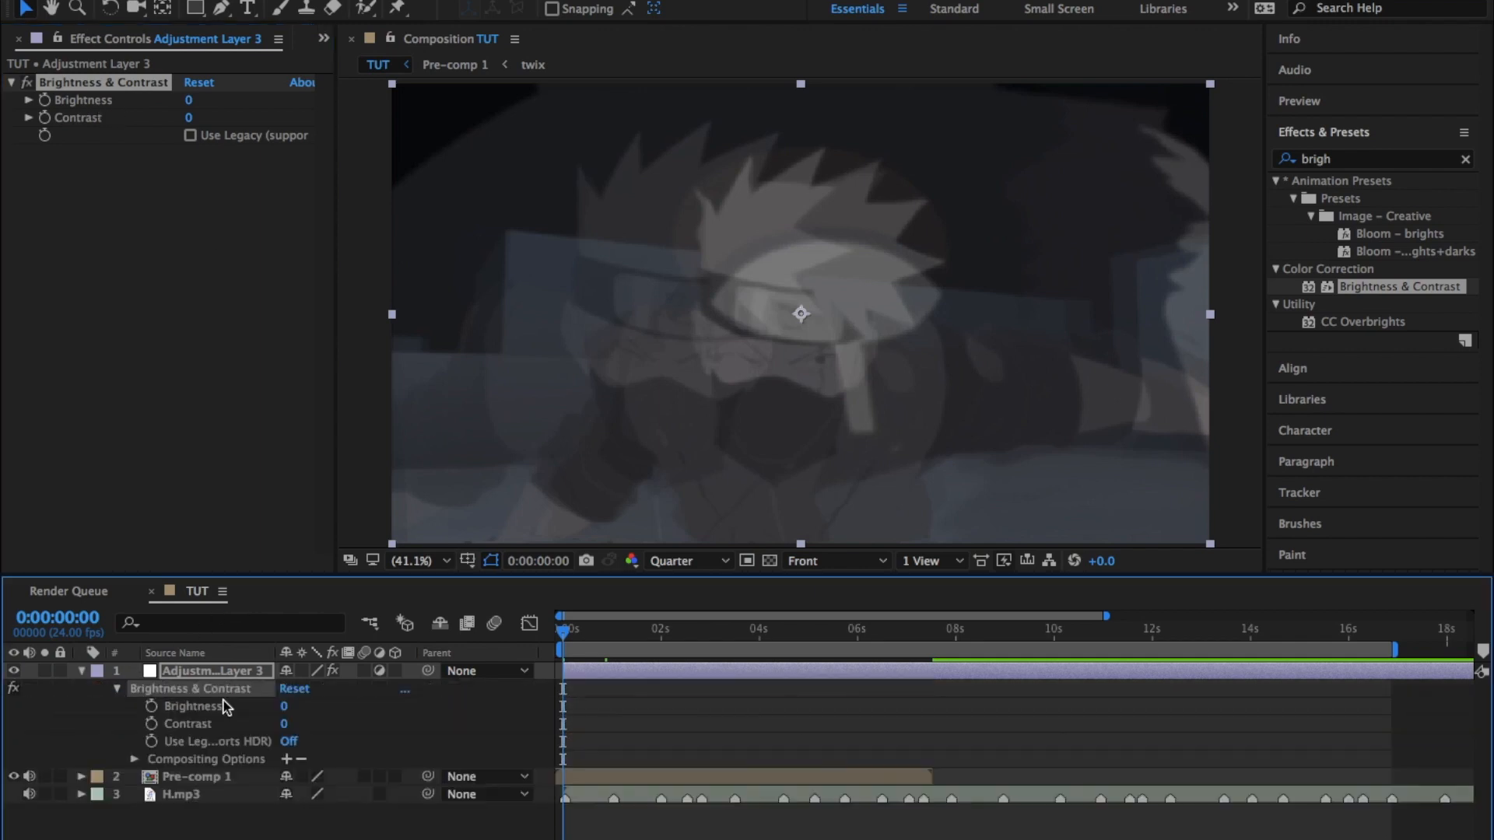
alt+click(151, 706)
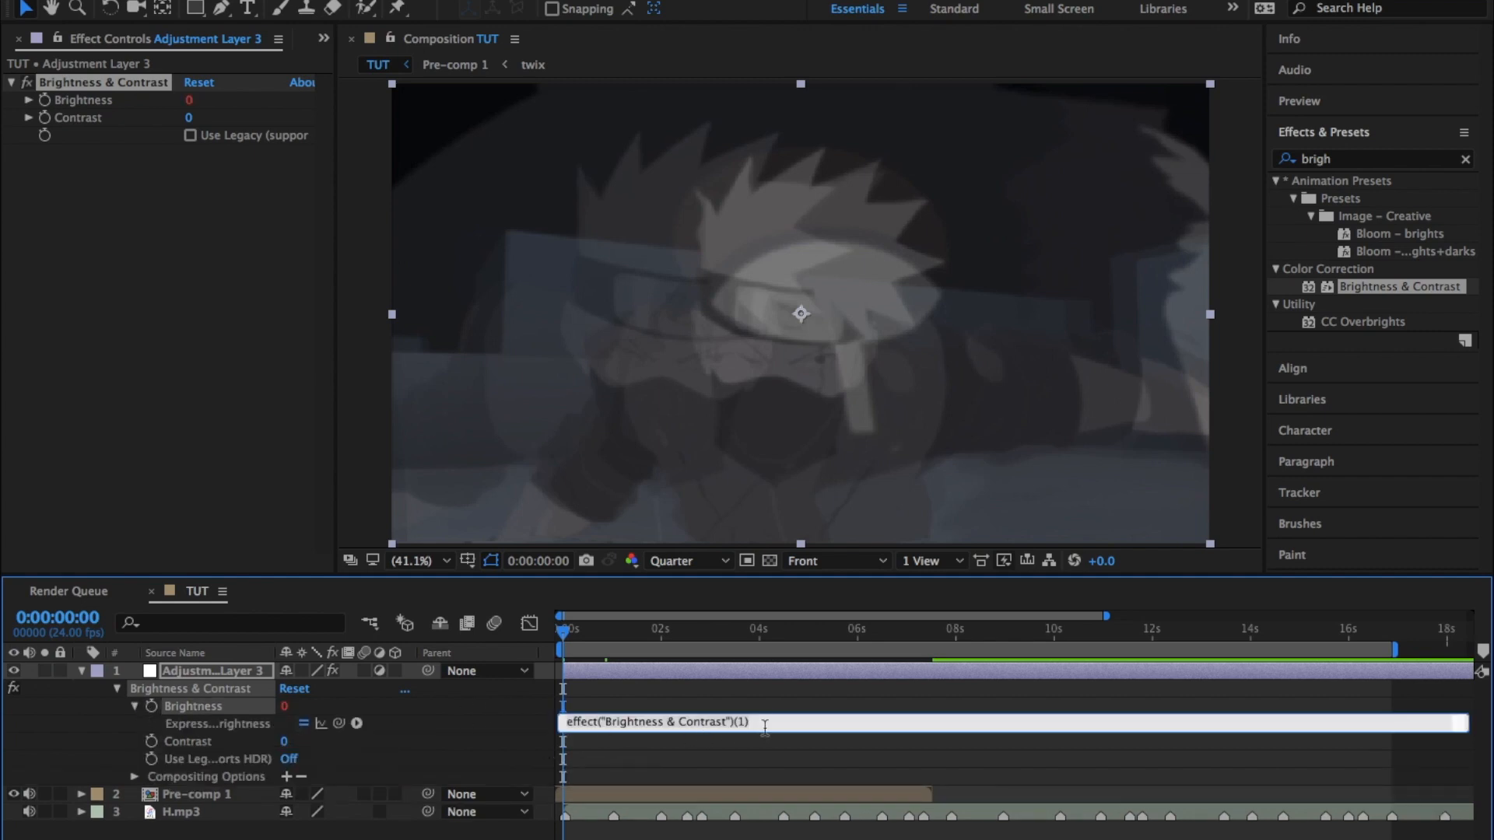
text(wiggle(10,10)
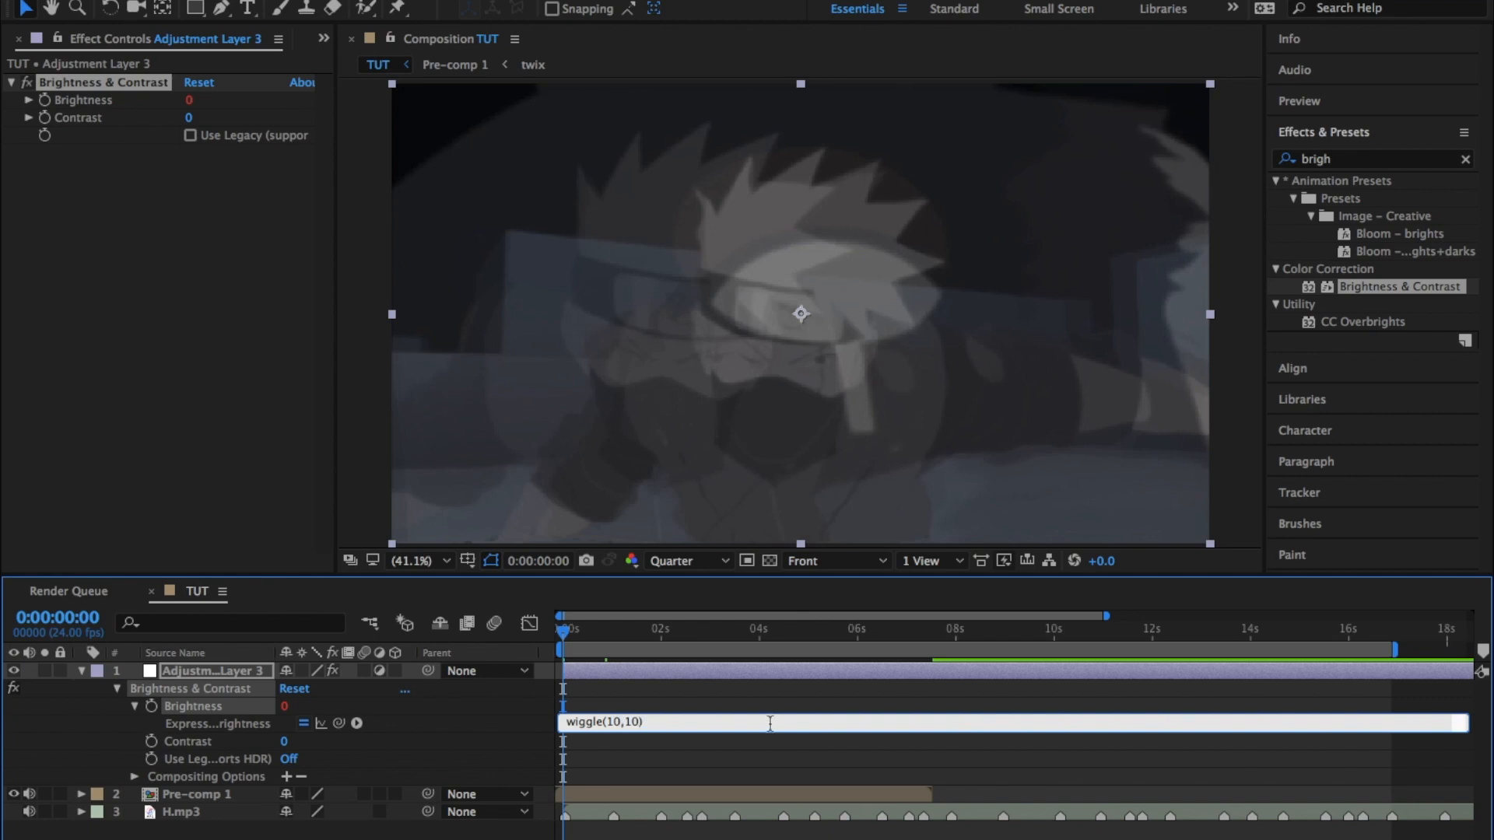
click(777, 785)
key(space)
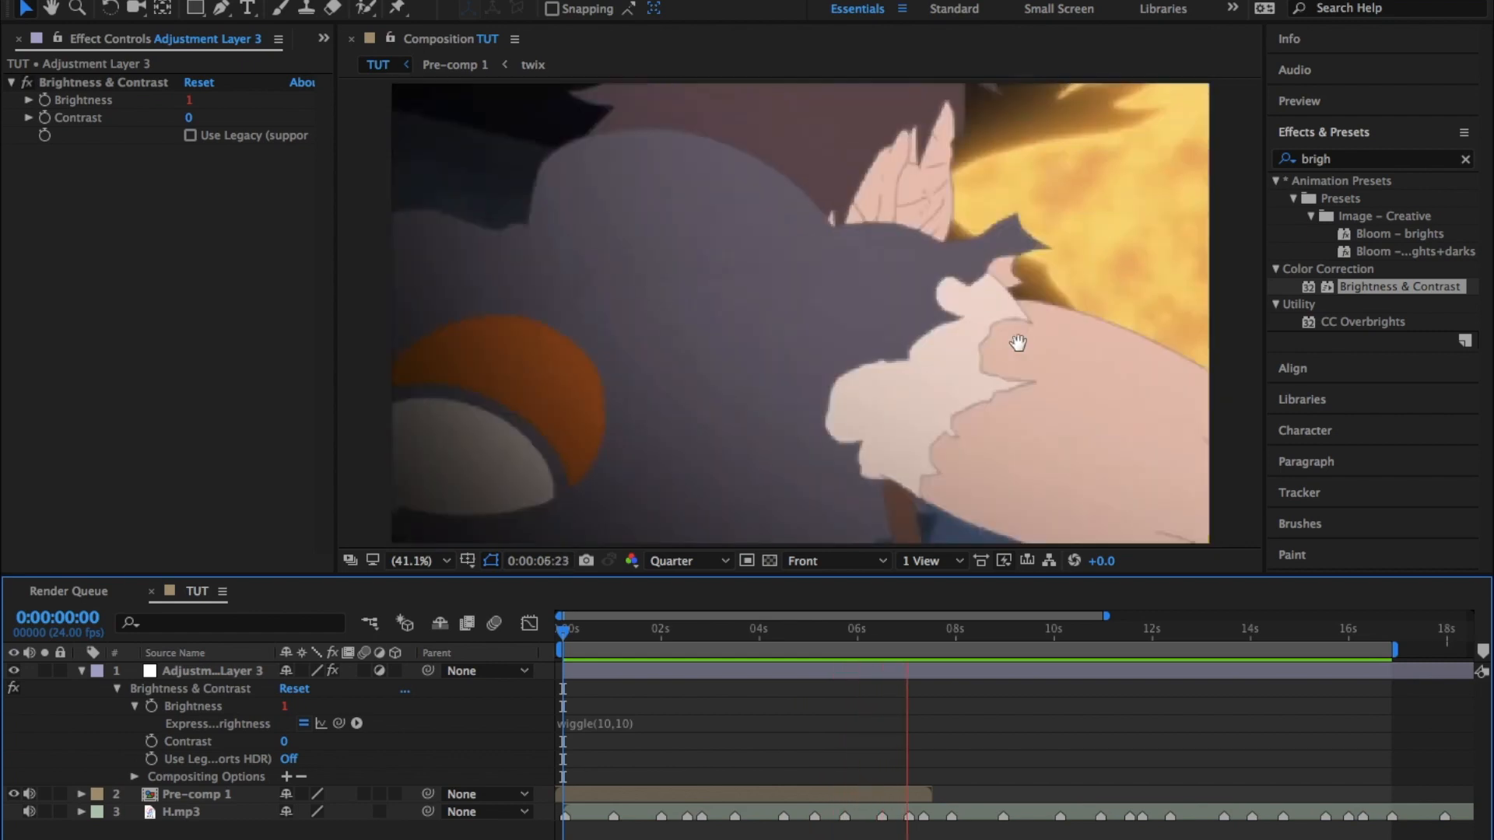
key(space)
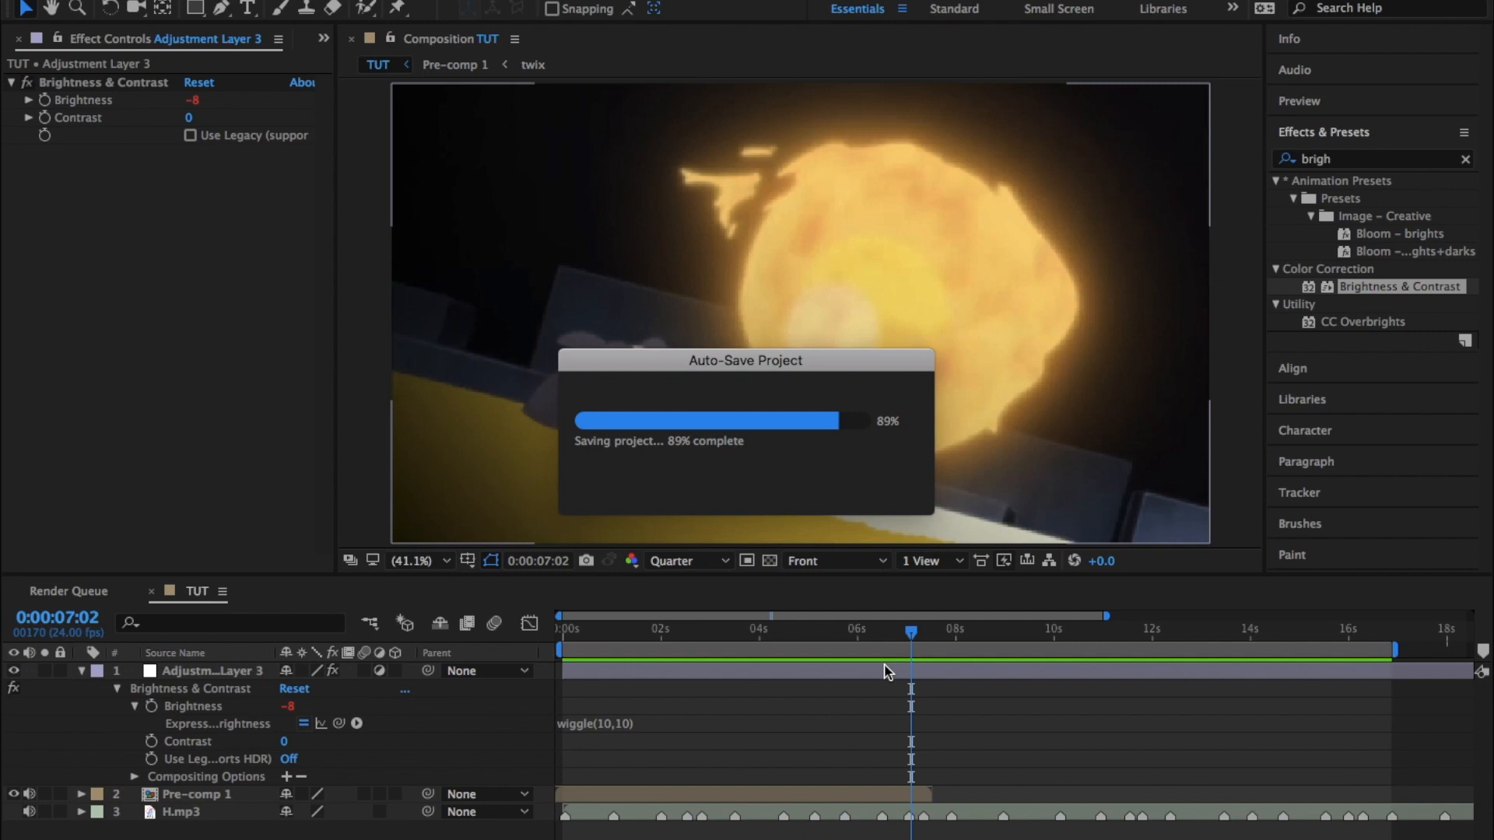
Add a new adjustment layer above Adjustment Layer 3, then find the Motion Tile effect and apply it to the new layer.
click(873, 677)
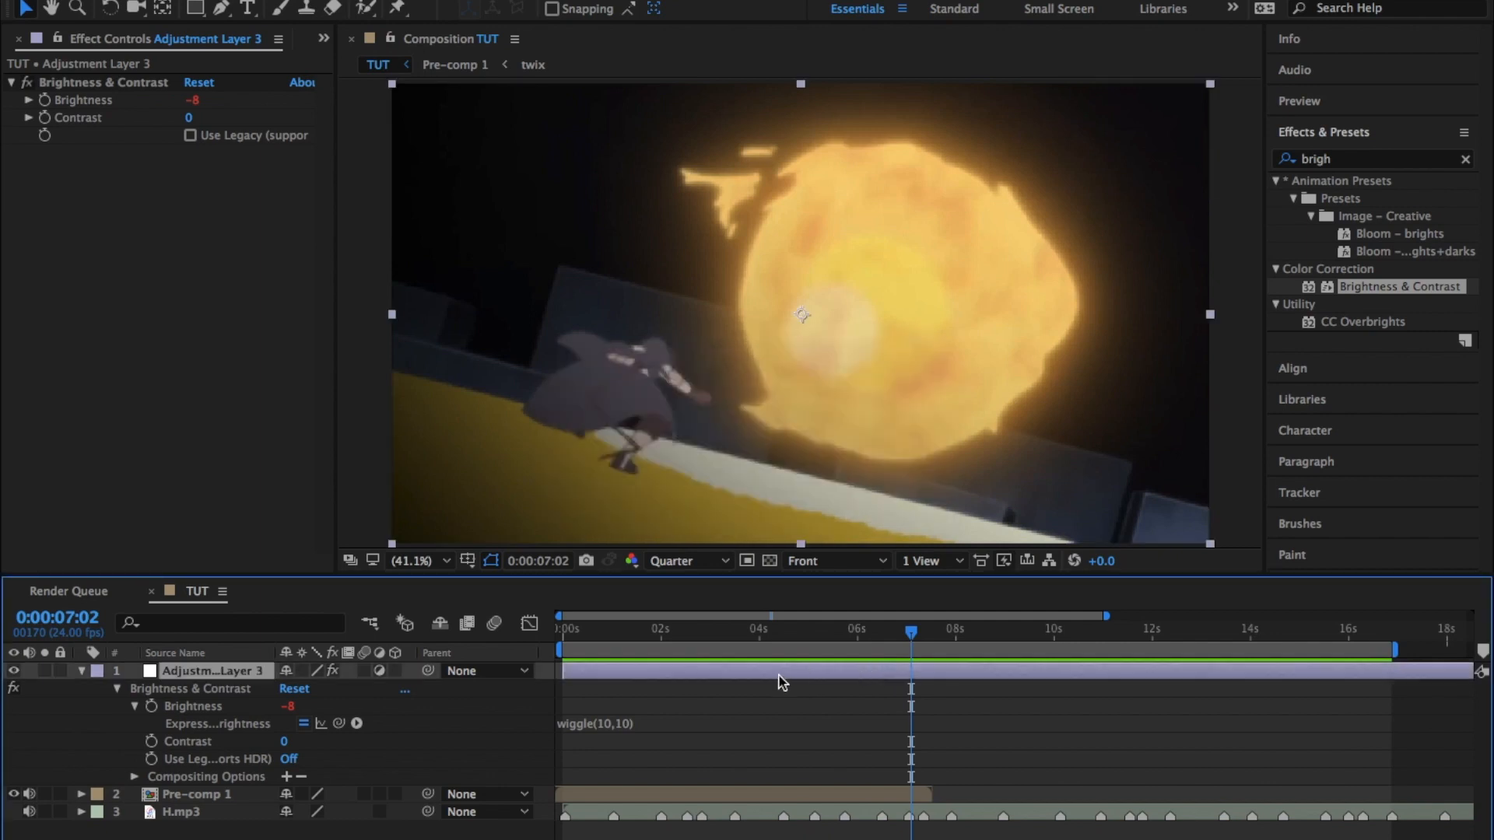
key(ctrl+alt+y)
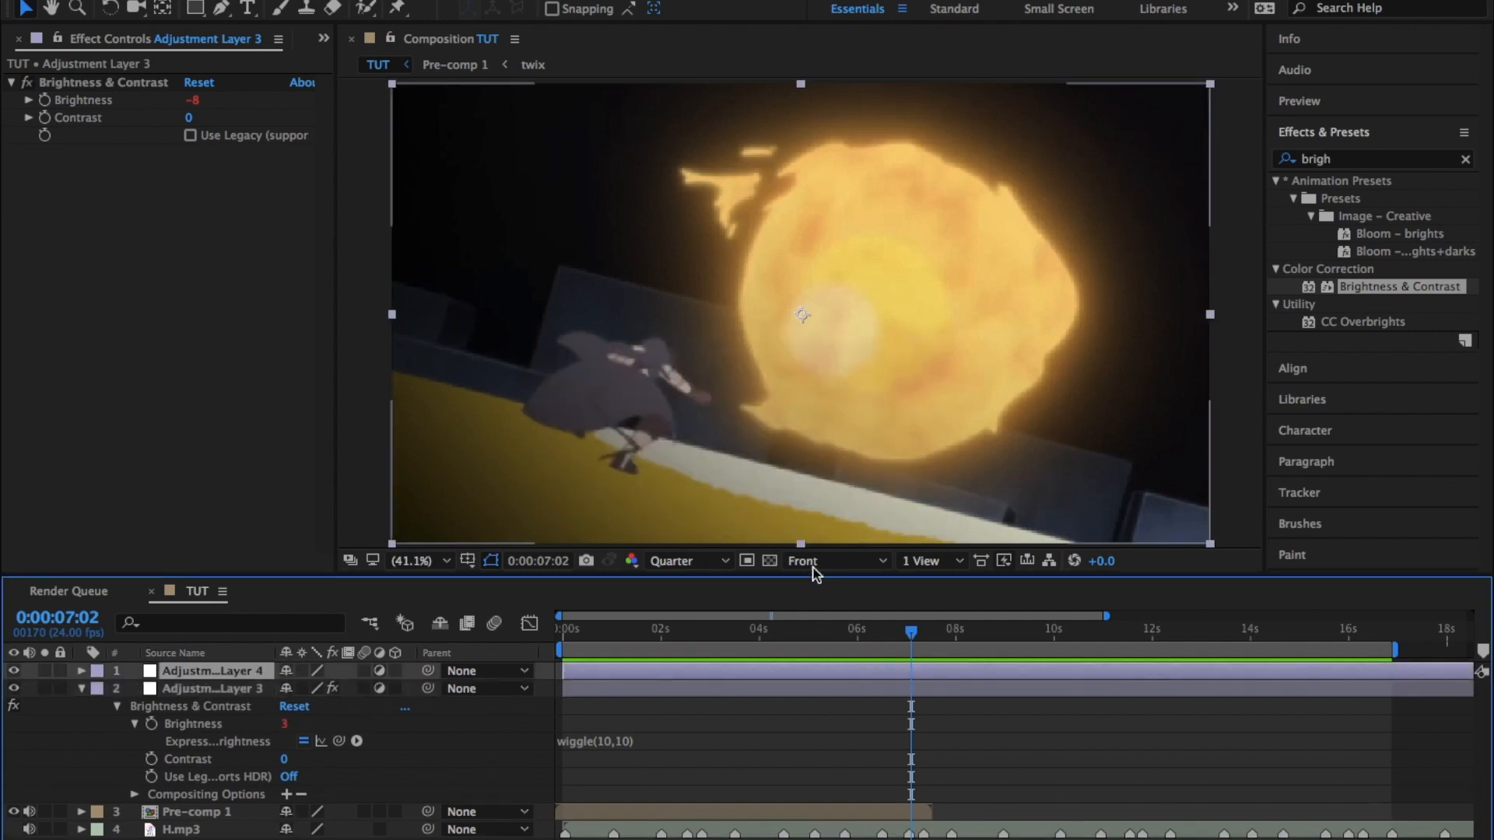
click(1467, 159)
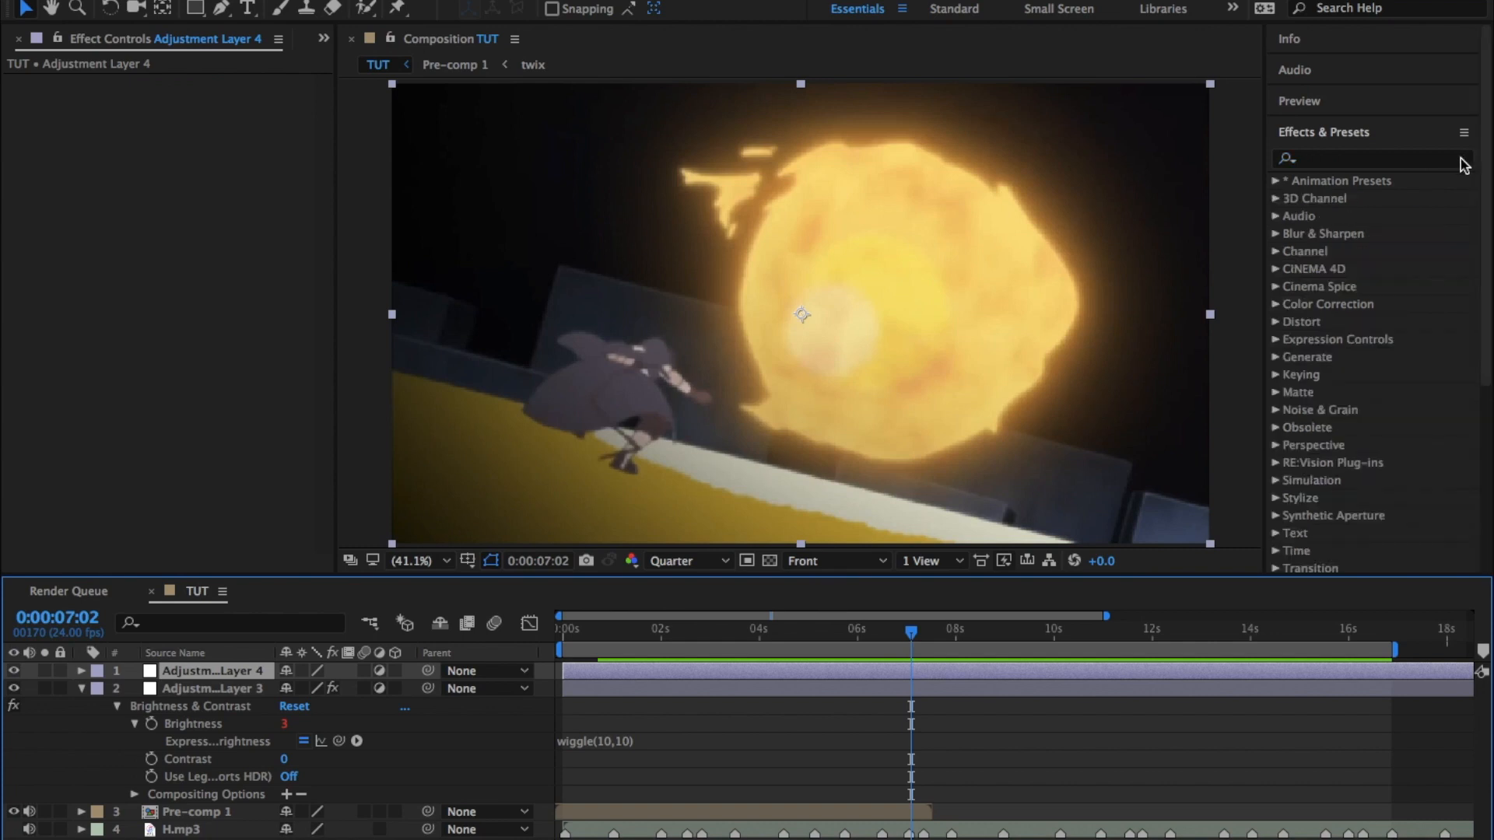
click(1367, 161)
text(motio)
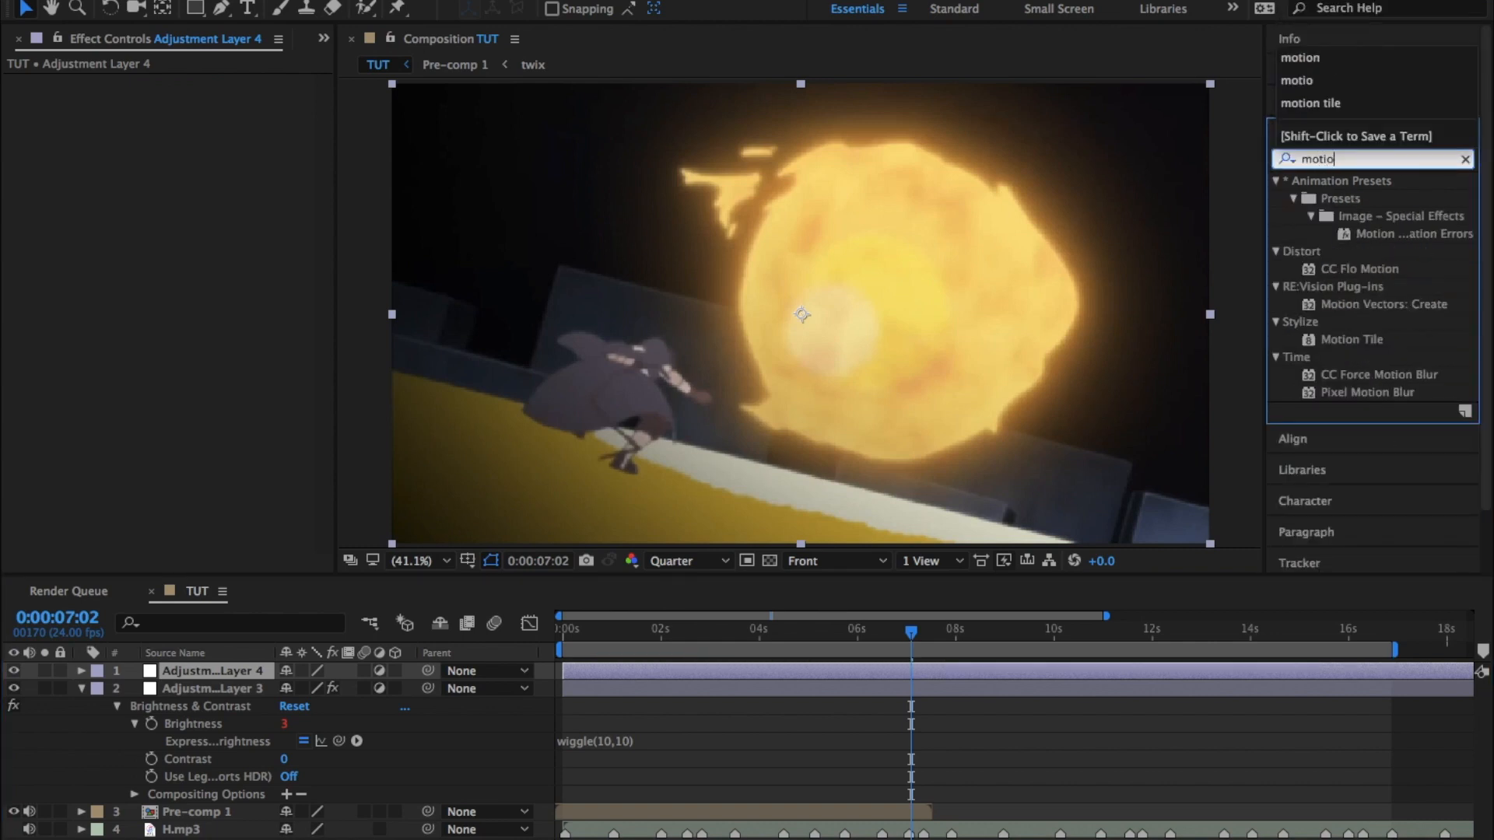
drag(1349, 335, 773, 673)
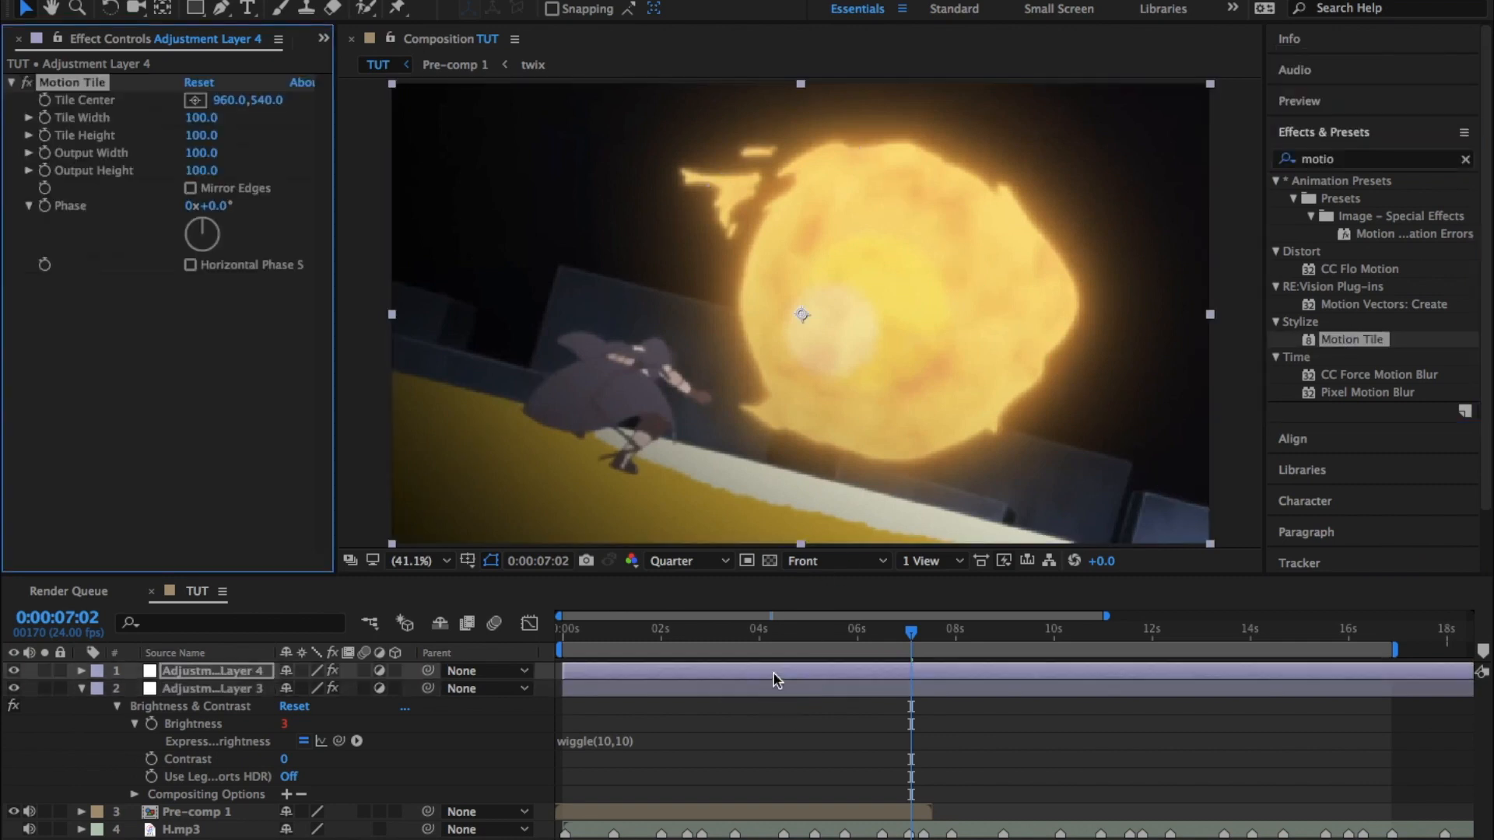
Keyframe Motion Tile's Output Height to hold 80 at 0:00:06:14 and reach 100 at 0:00:06:23.
drag(909, 636, 489, 658)
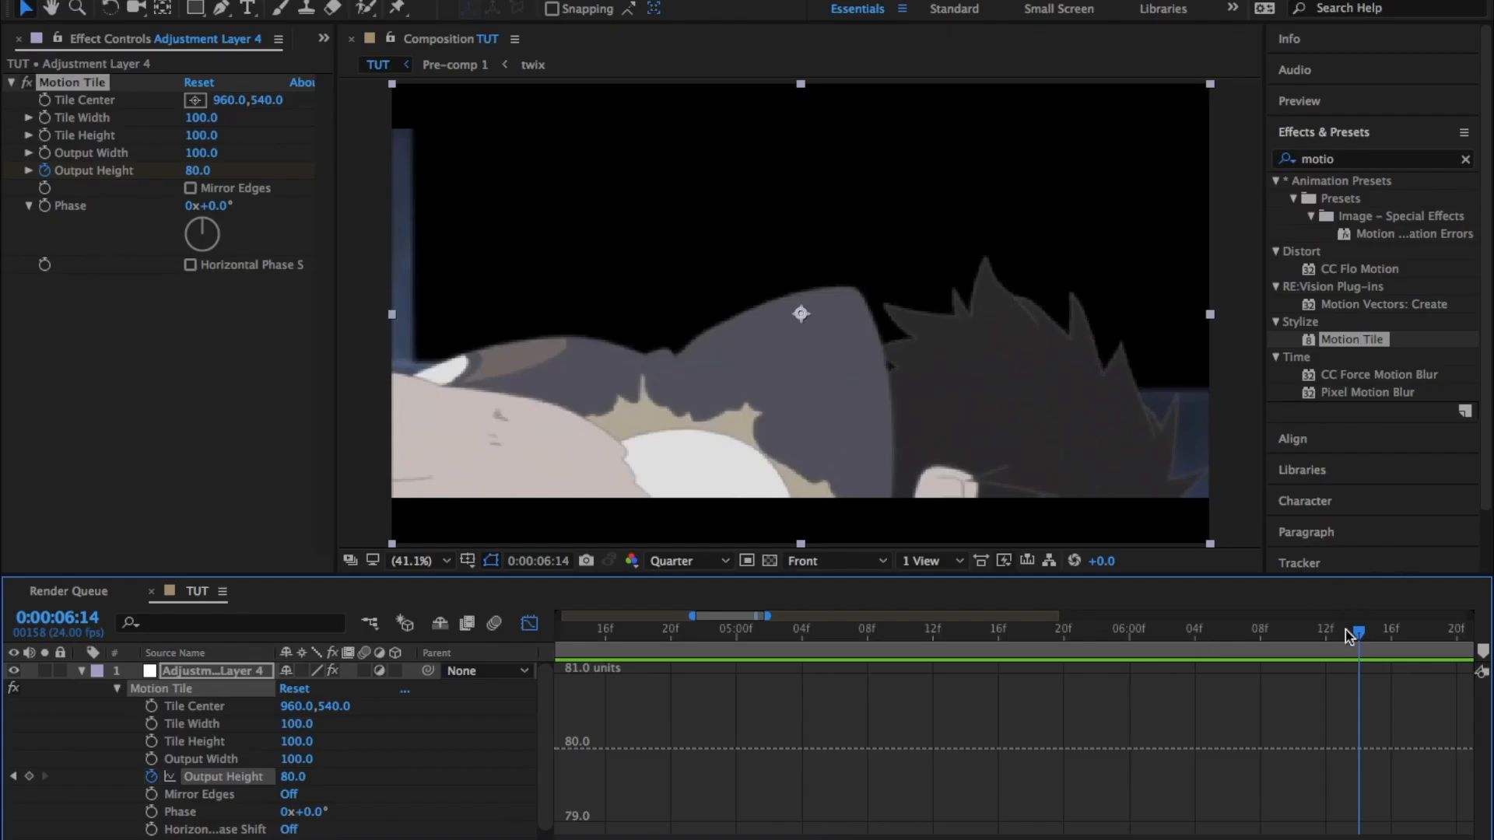
mouse_move(1346, 629)
mouse_down()
mouse_move(1061, 646)
mouse_move(937, 675)
mouse_move(1034, 650)
mouse_move(1361, 626)
mouse_up()
scroll(1360, 625, right, 3)
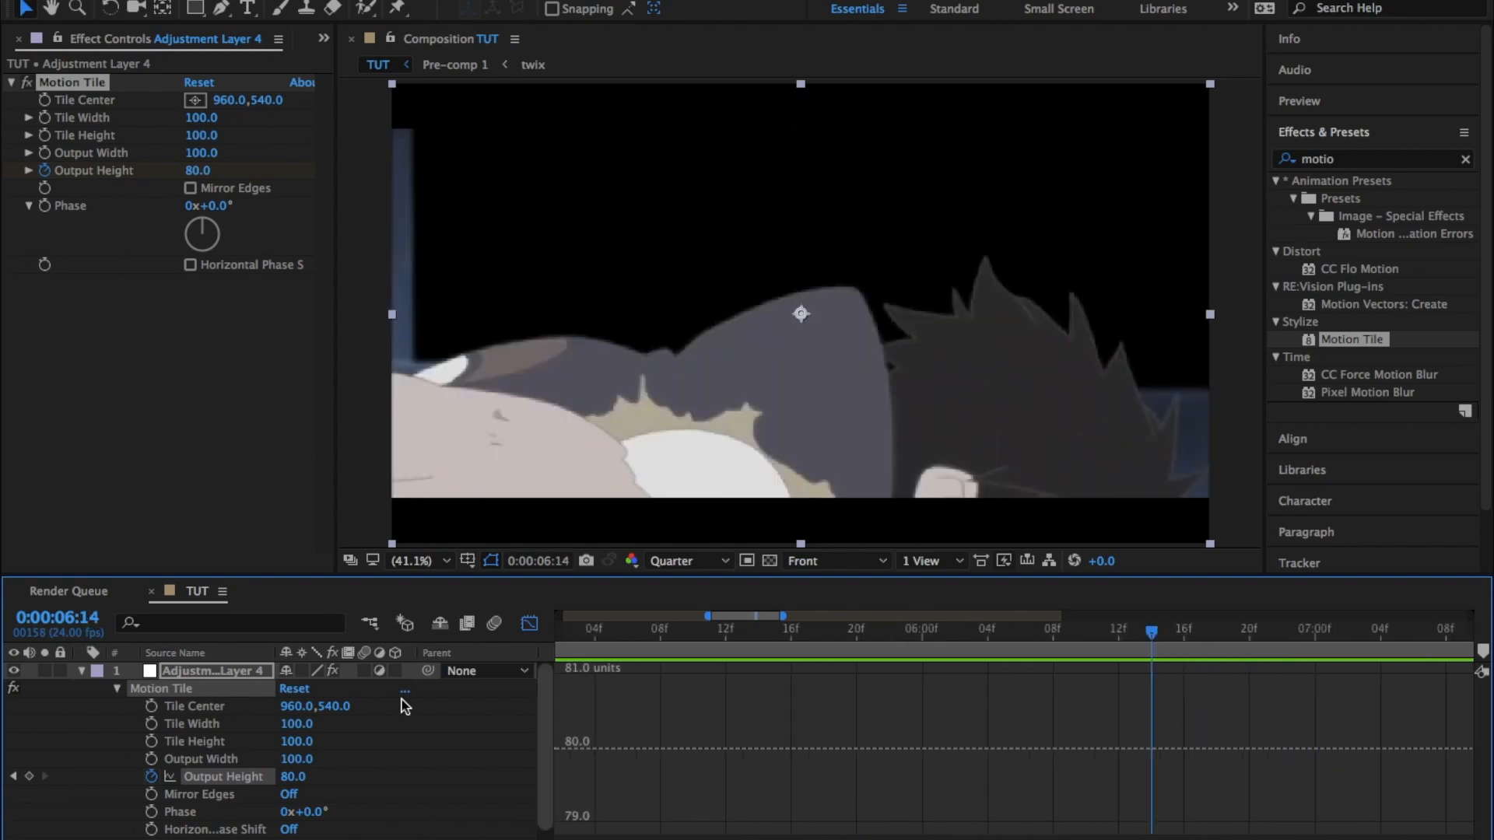
click(26, 776)
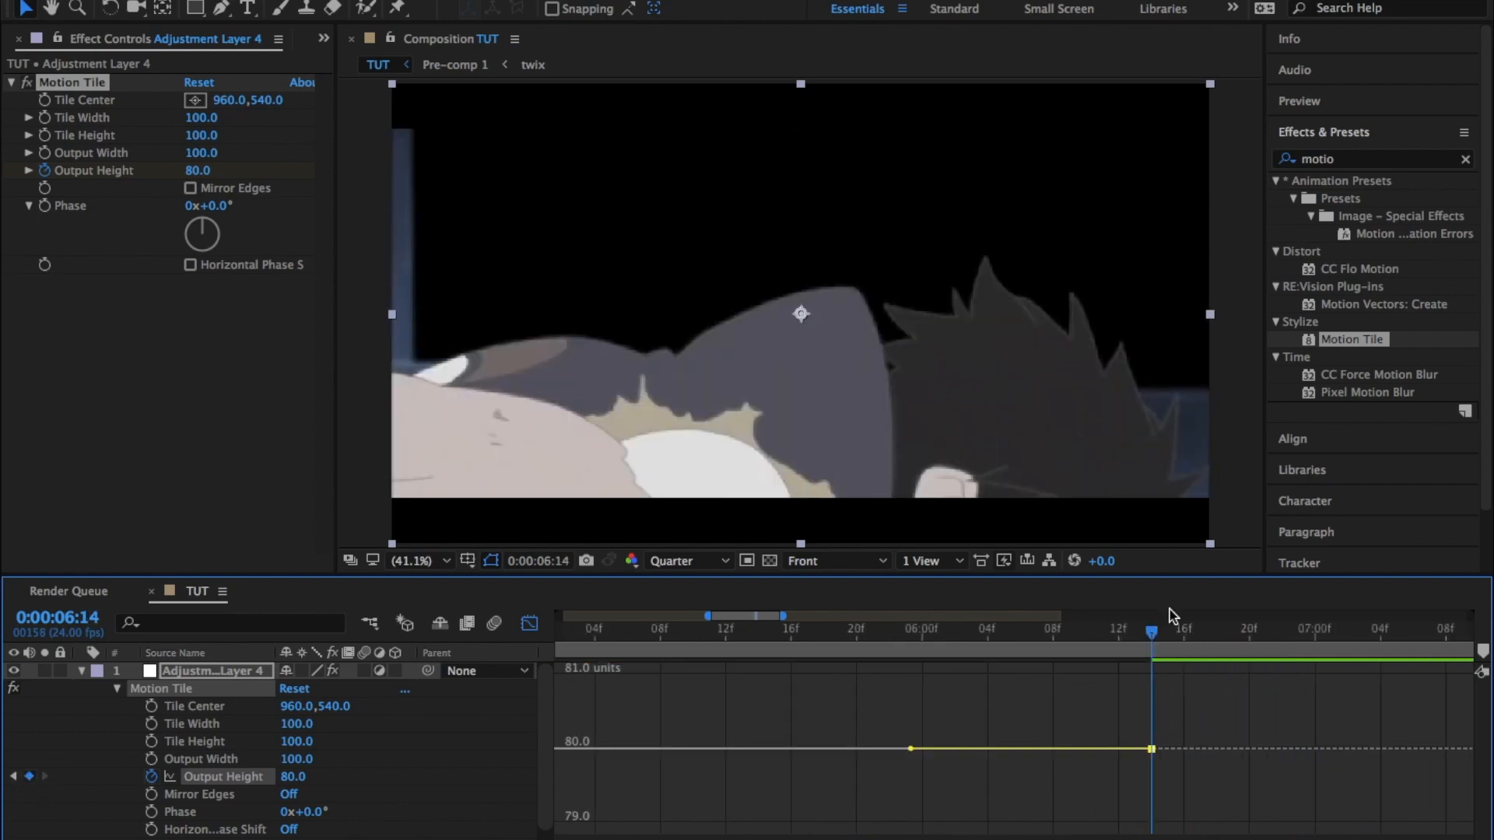
drag(1153, 633, 1295, 638)
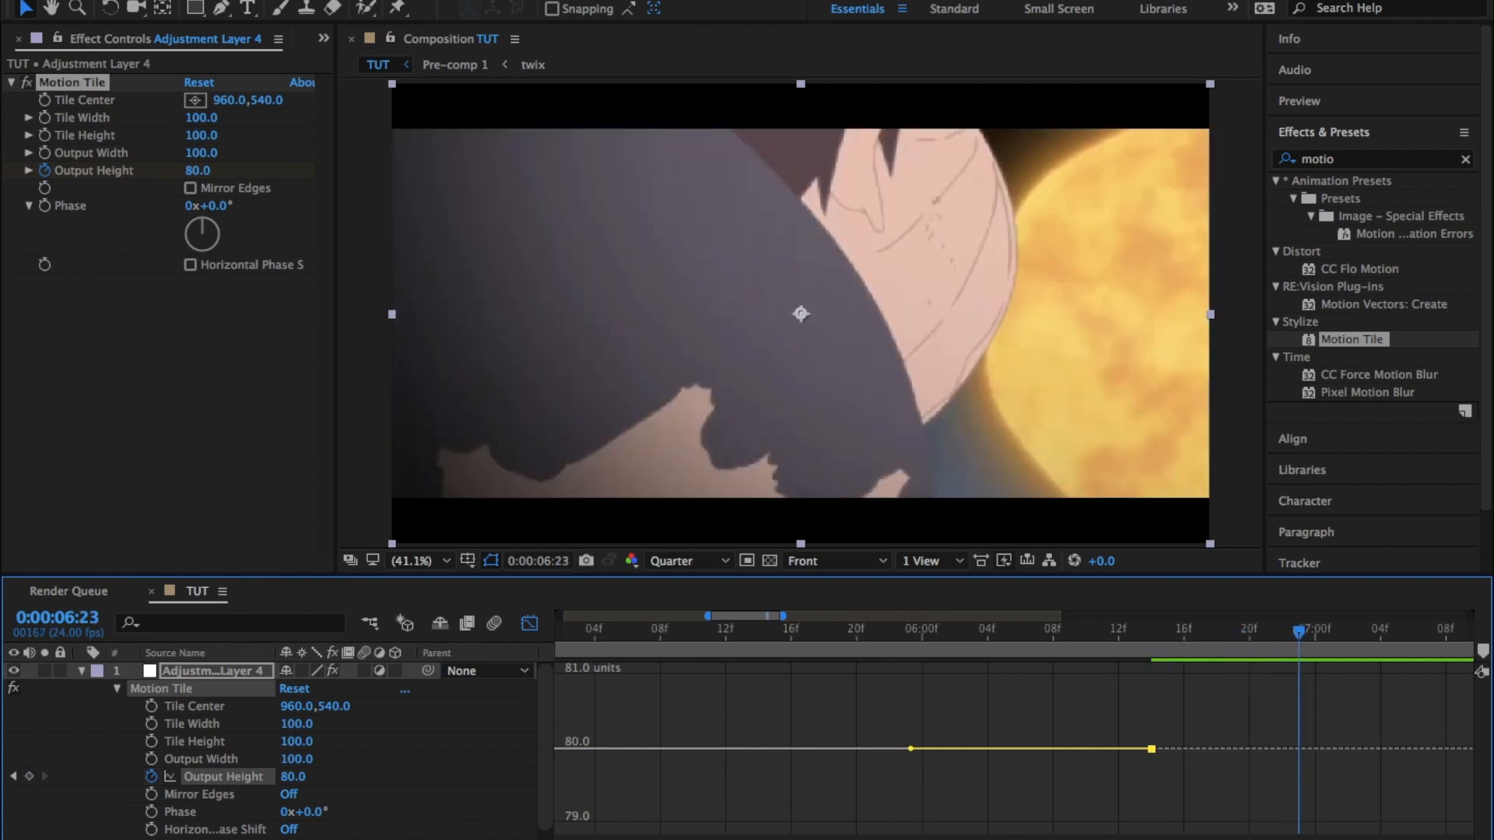
click(292, 777)
text(100)
key(Return)
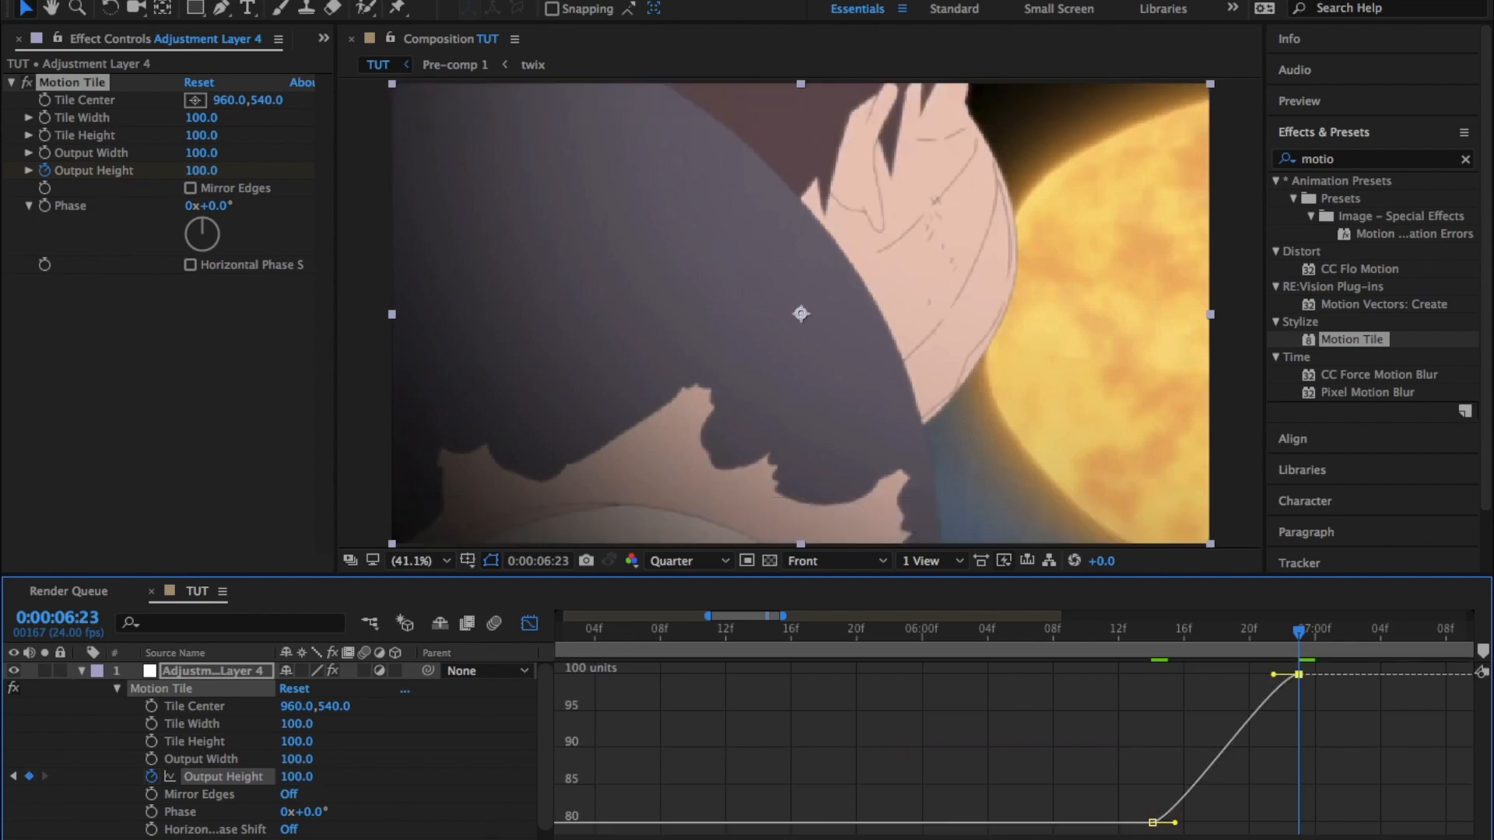
Shape the Output Height curve to rise steeply into the keyframe at 0:00:06:23 and play it back from 0:00:06:08.
drag(1276, 675, 1407, 812)
click(1052, 632)
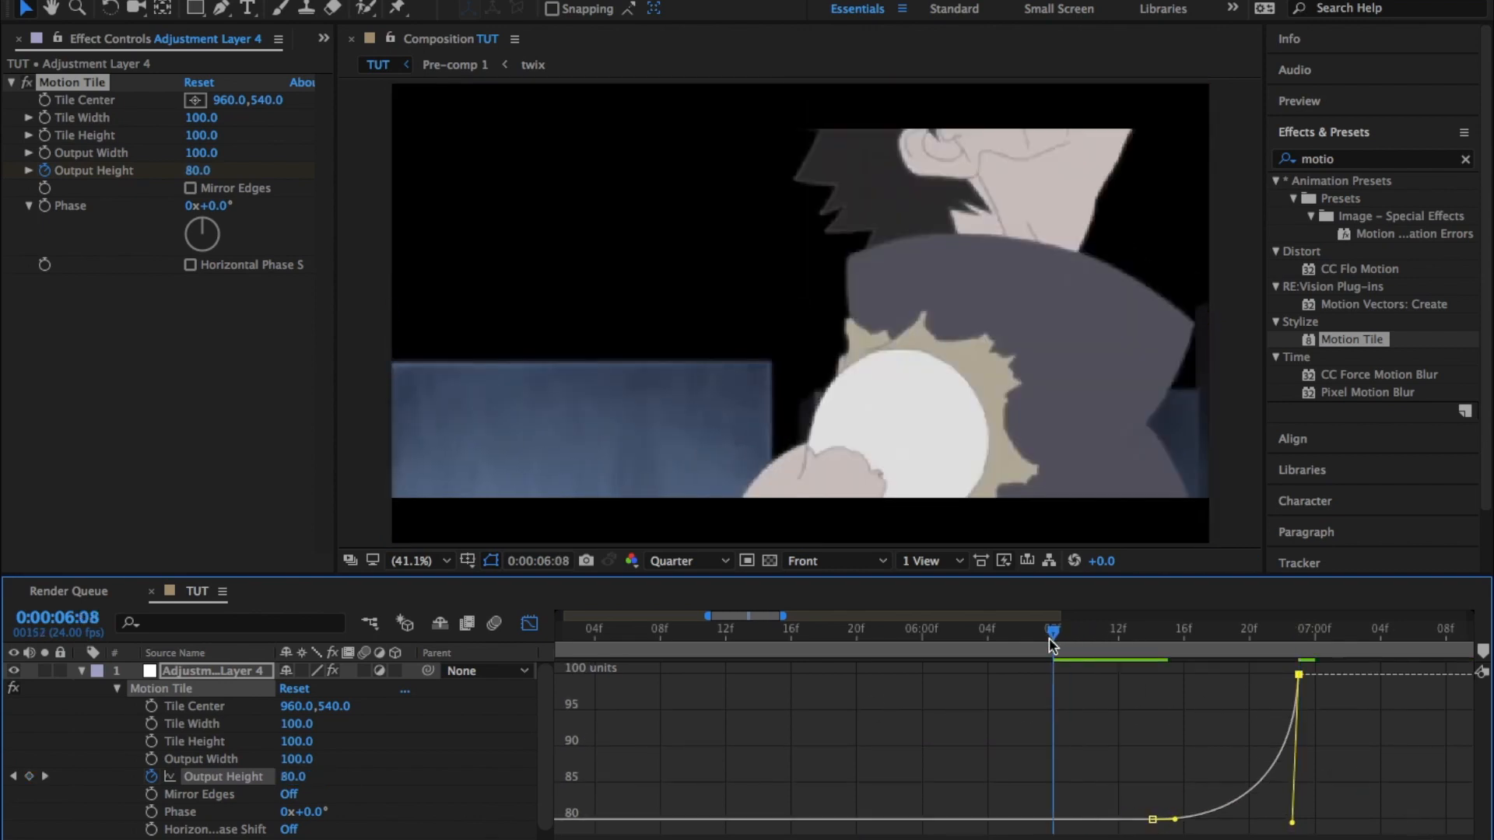
key(space)
key(minus)
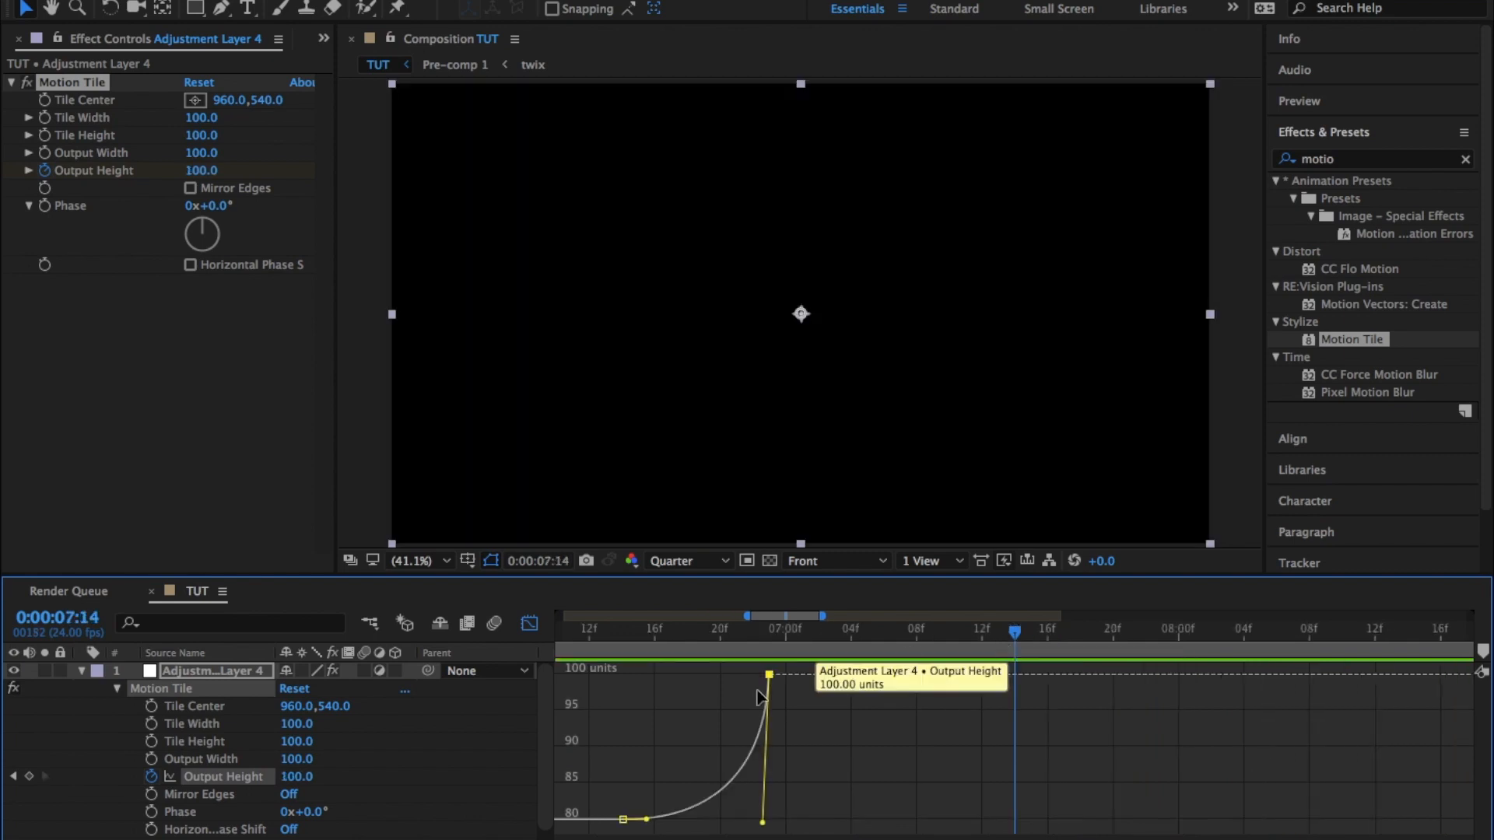
key(minus)
key(minus)
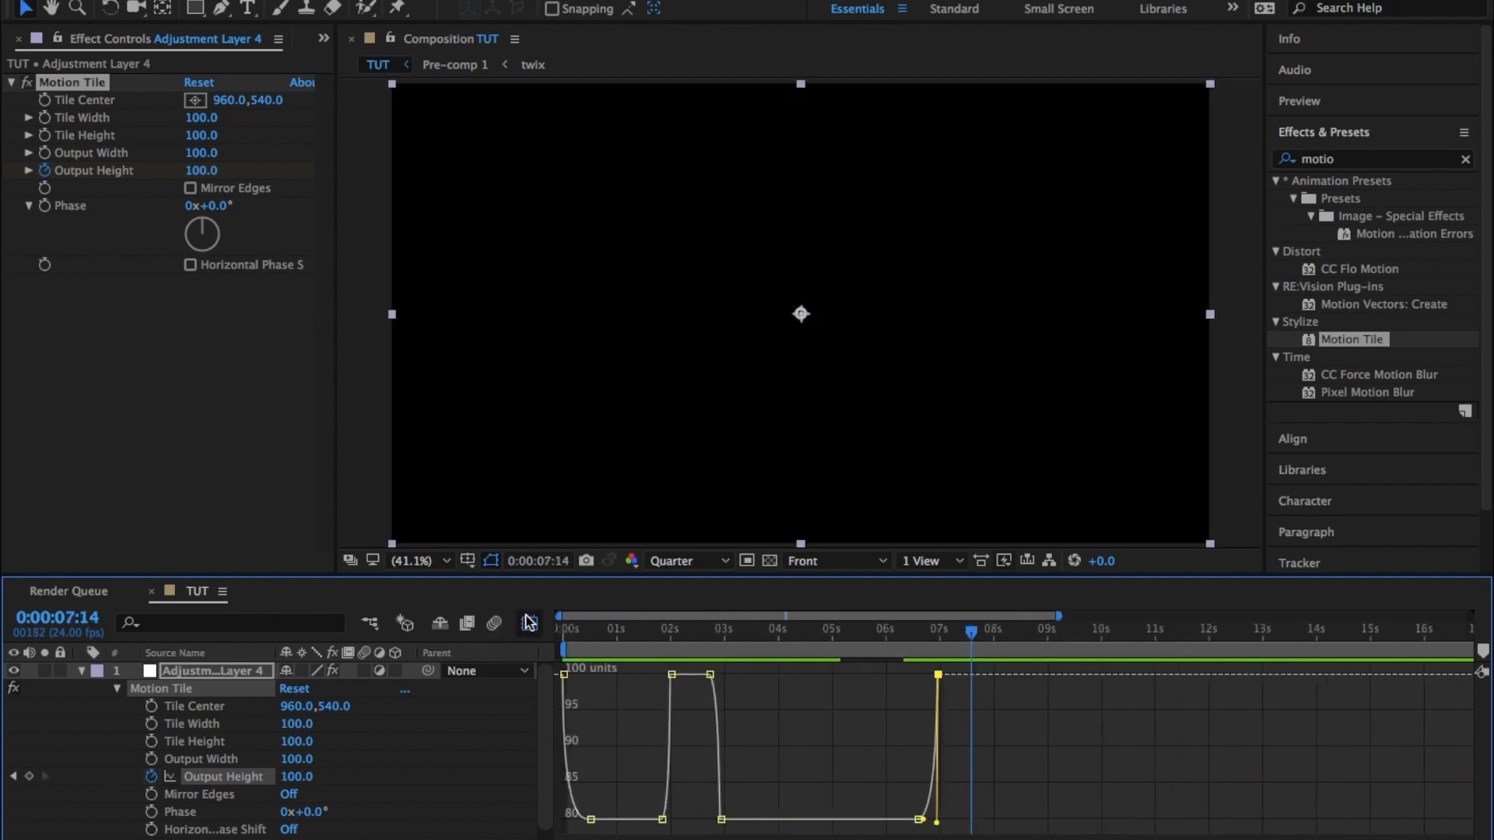
Return to the layer bar view, play the edit from 0:00:00:00, and shift the last Output Height keyframe slightly earlier.
click(529, 623)
key(Home)
key(space)
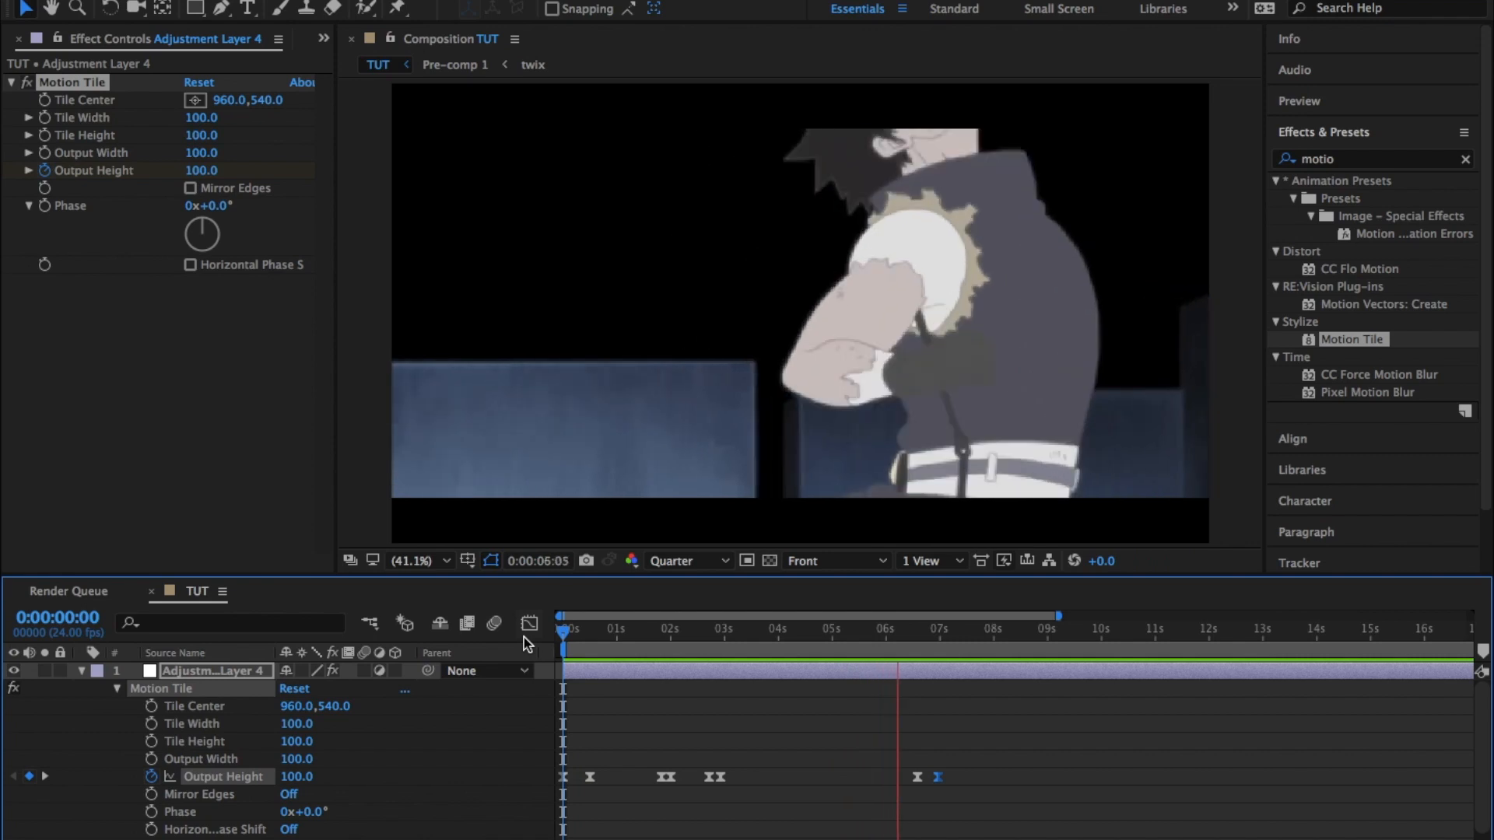
key(space)
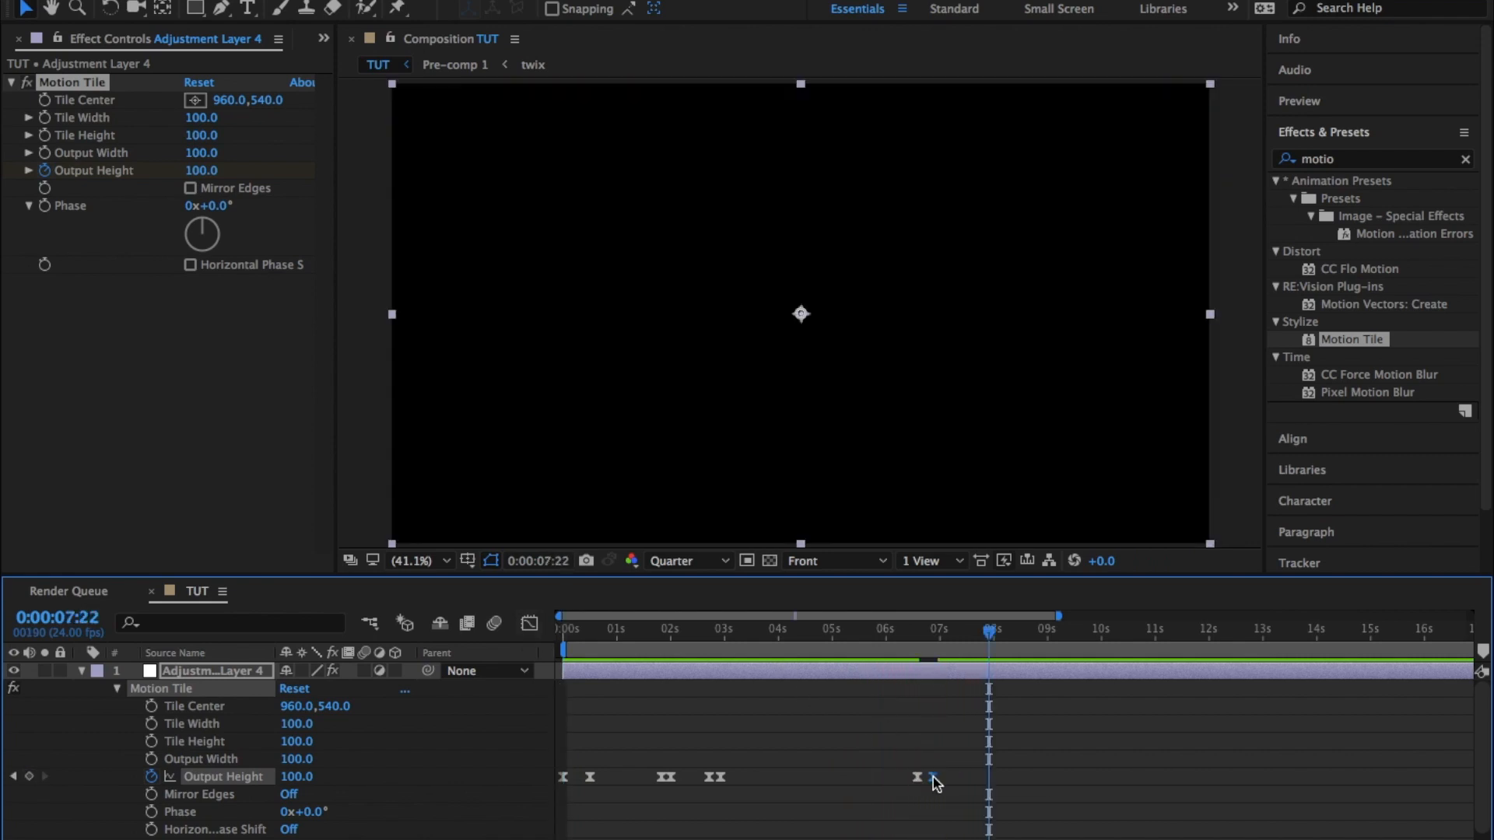
Pull the last Output Height keyframe's incoming handle down for a steeper finish and preview it from 0:00:06:05.
click(529, 623)
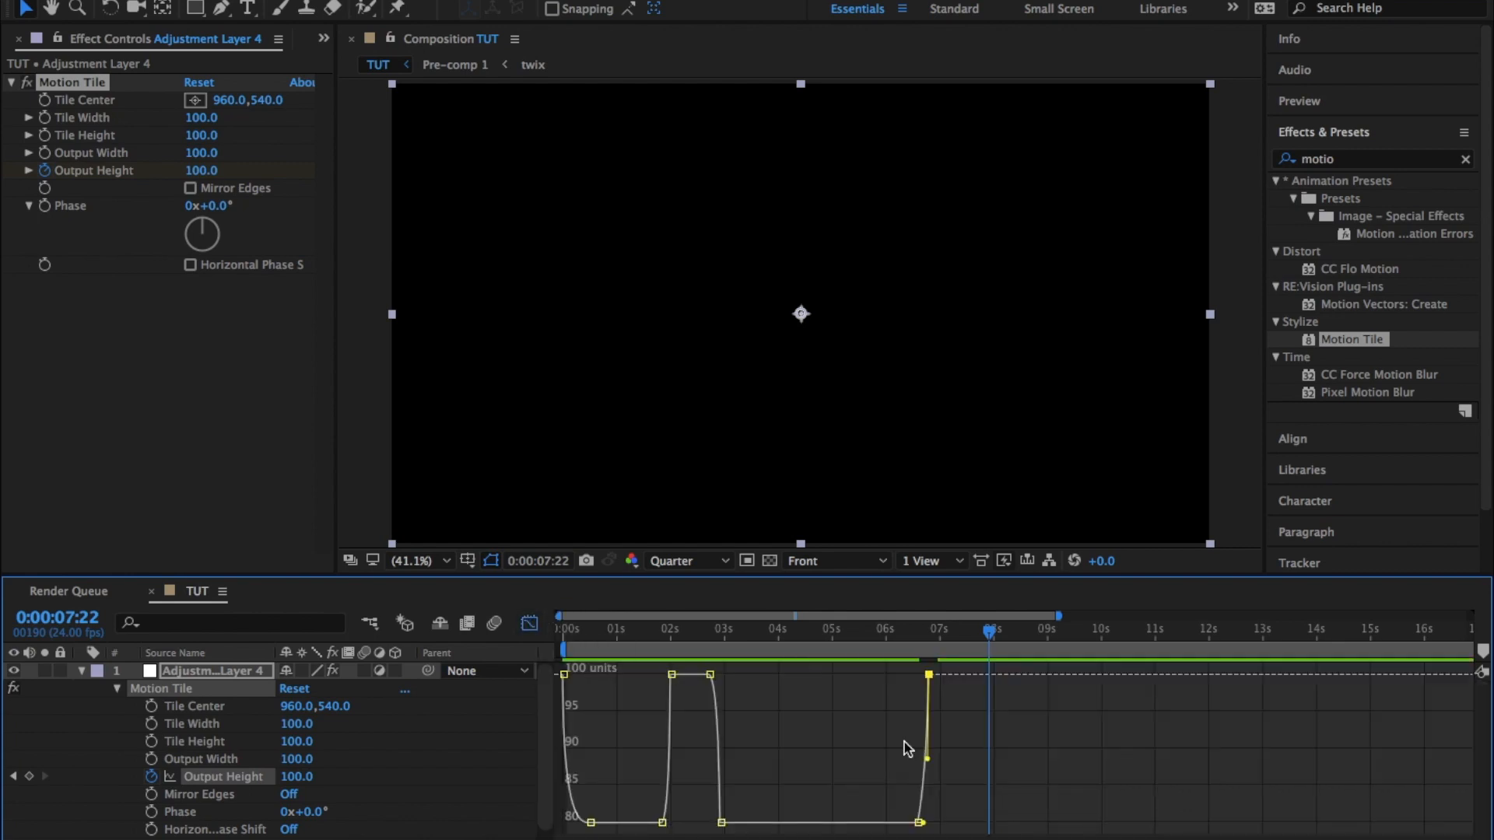
drag(927, 758, 945, 822)
click(895, 643)
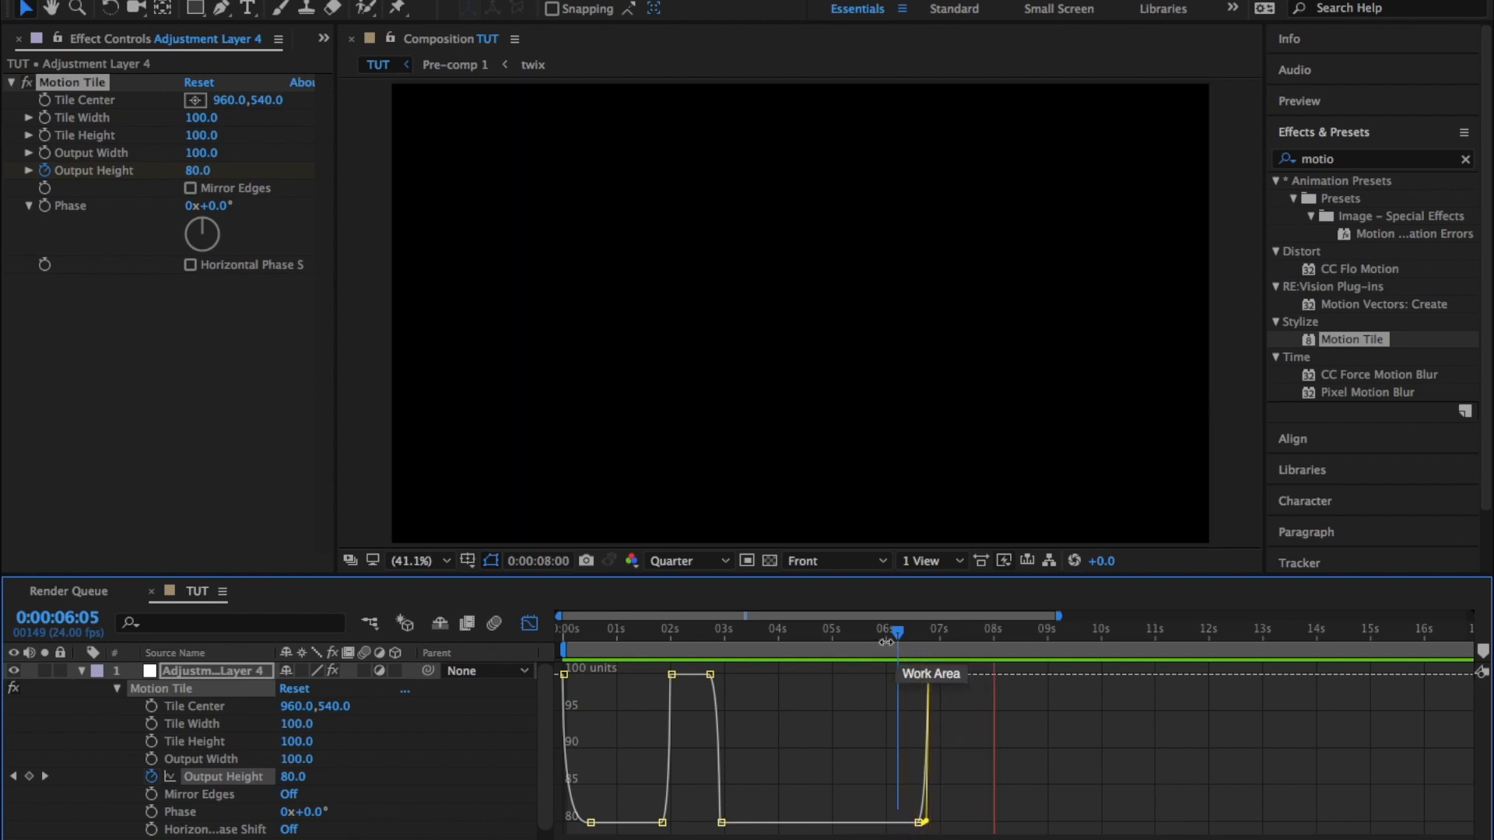
Split the Motion Tile adjustment layer at 0:00:08:23.
click(529, 623)
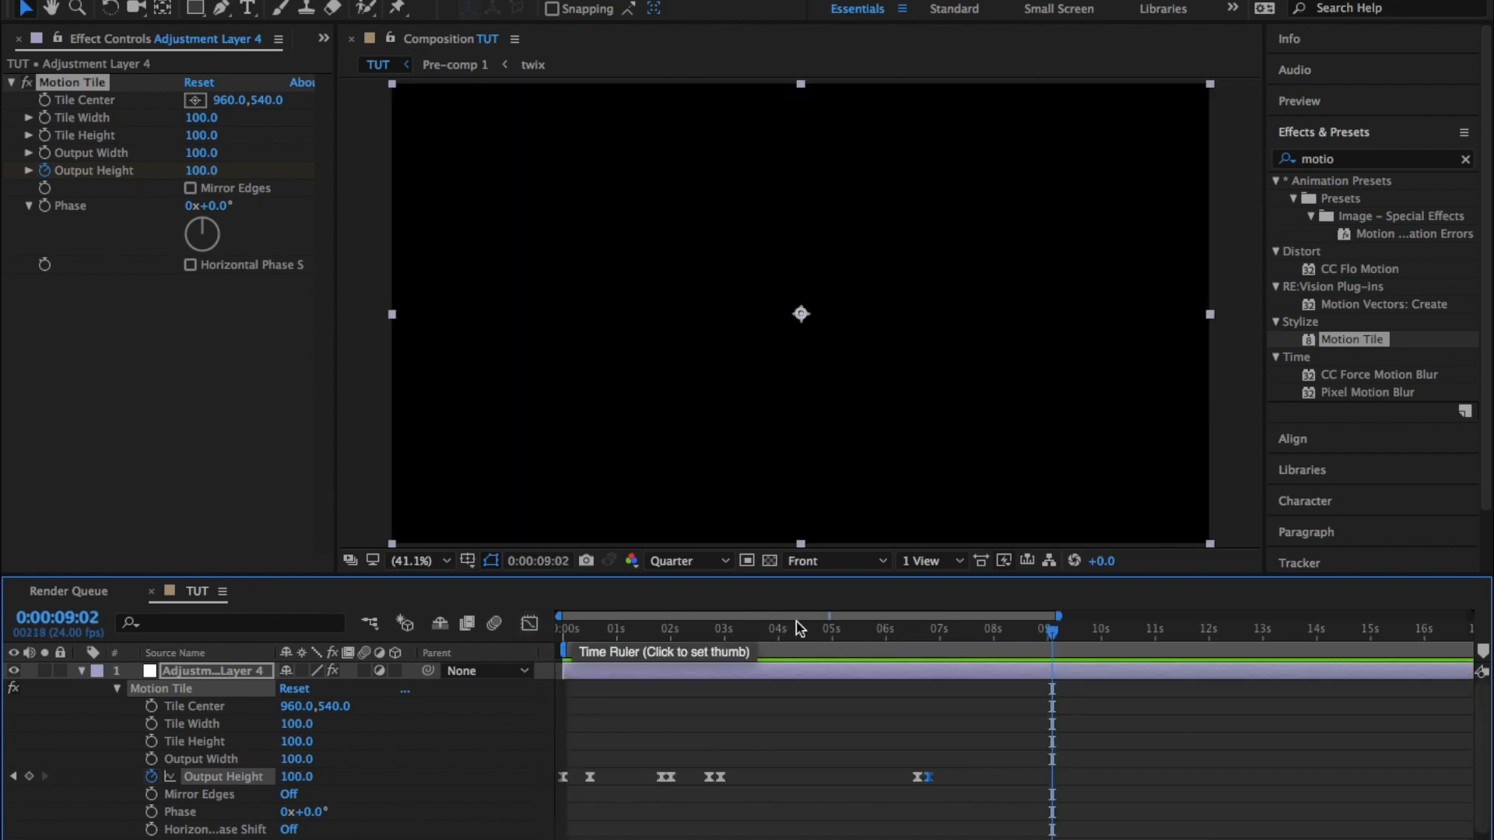
click(1044, 632)
click(1058, 670)
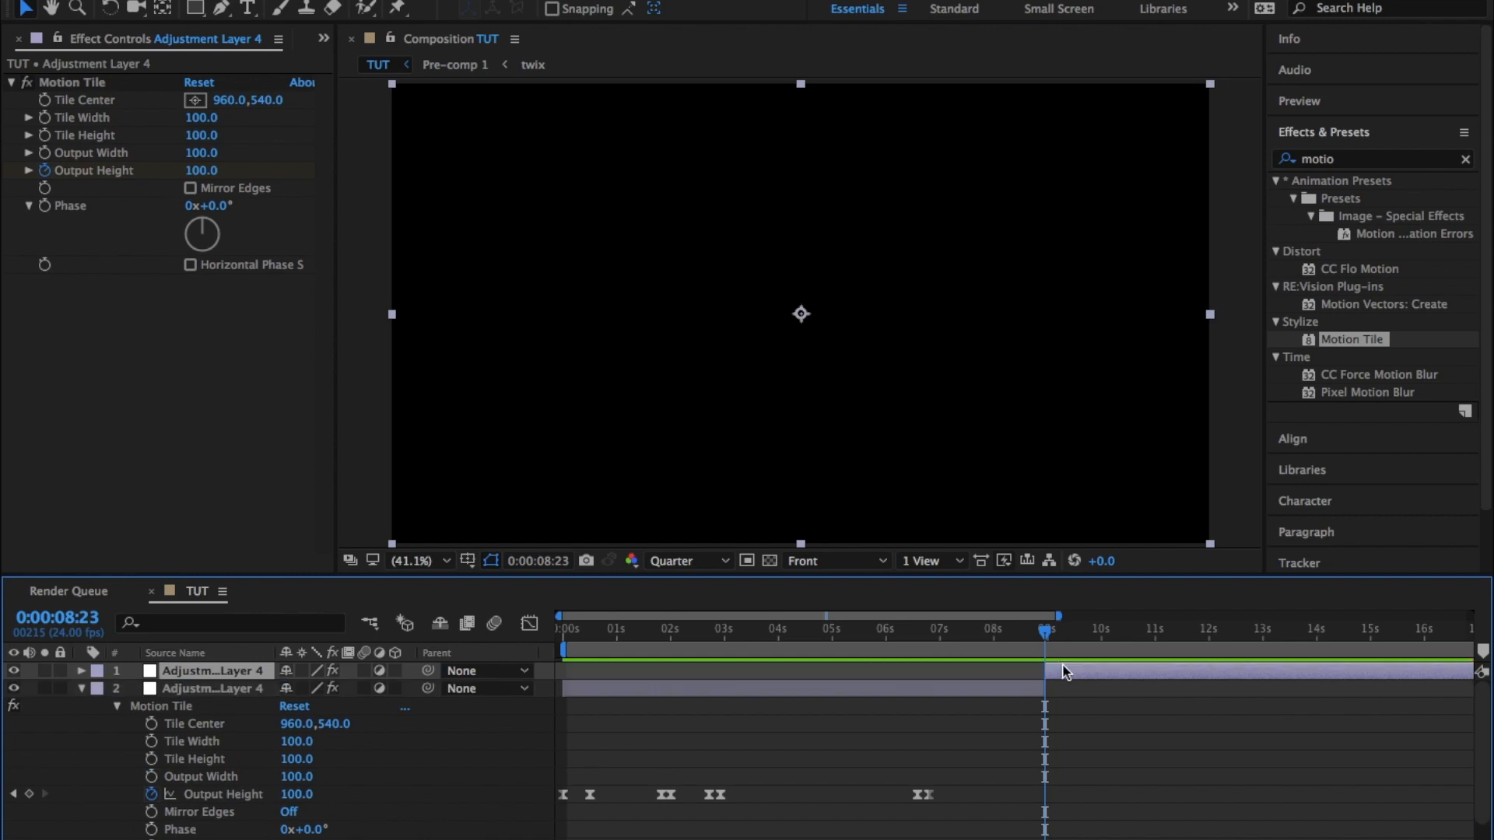
scroll(1064, 670, down, 3)
click(1063, 817)
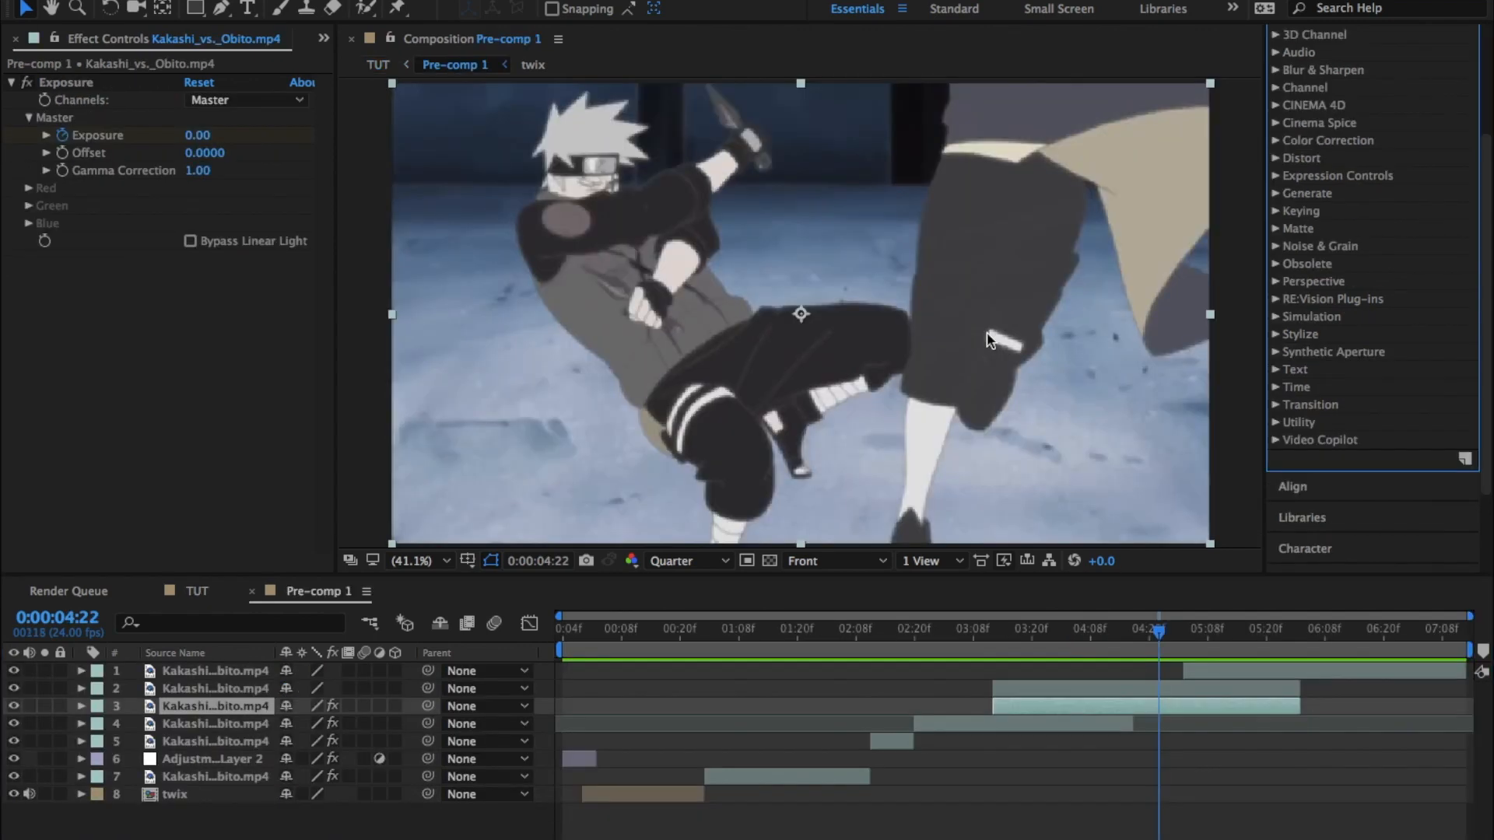
Keyframe the Rotation of layer 3 in Pre-comp 1 from 0° at 0:00:04:16 to 28° at 0:00:05:00.
drag(1007, 650, 1148, 669)
key(r)
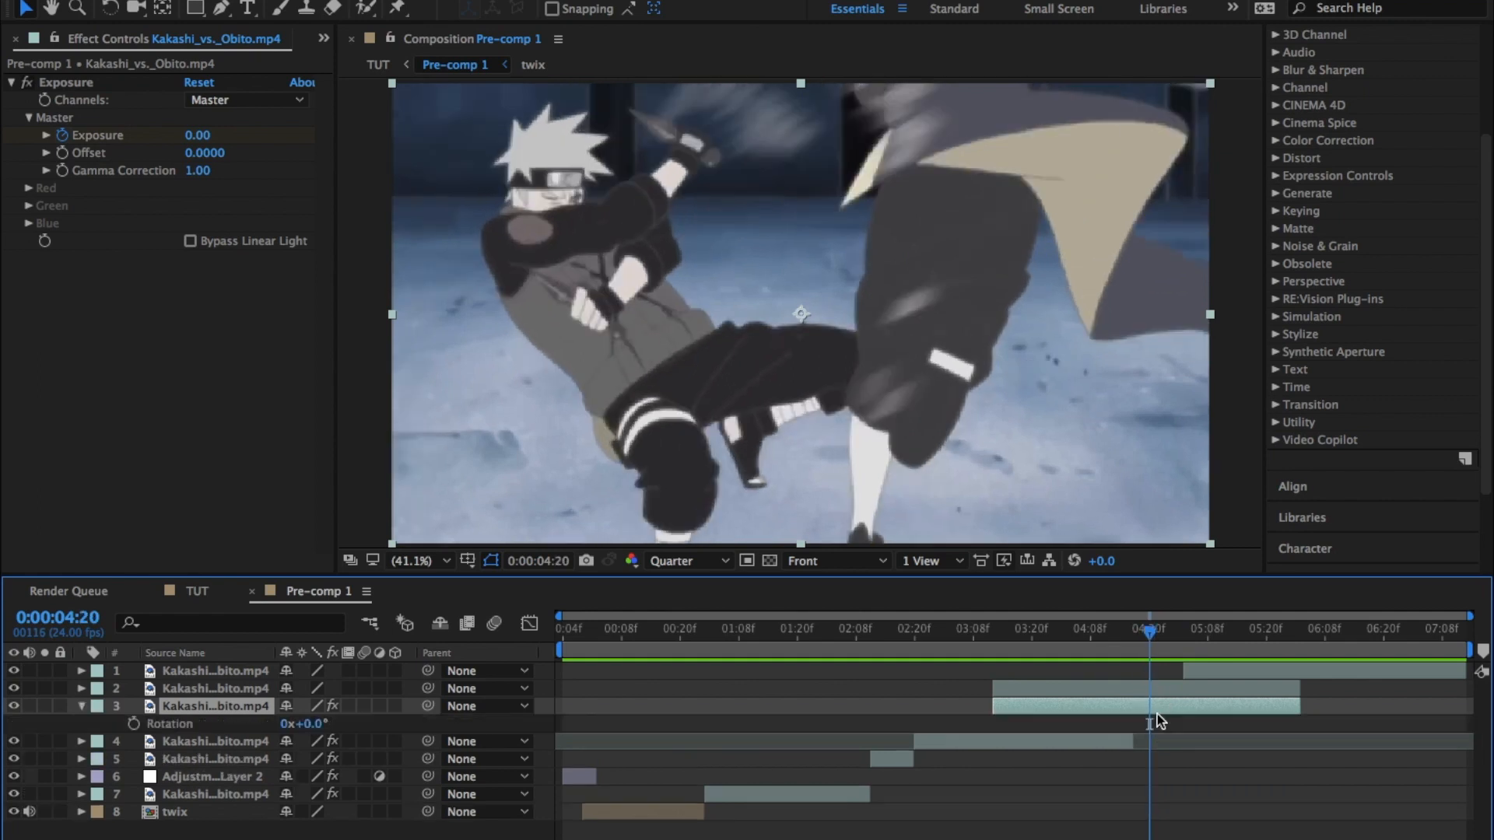
drag(1180, 644, 1131, 643)
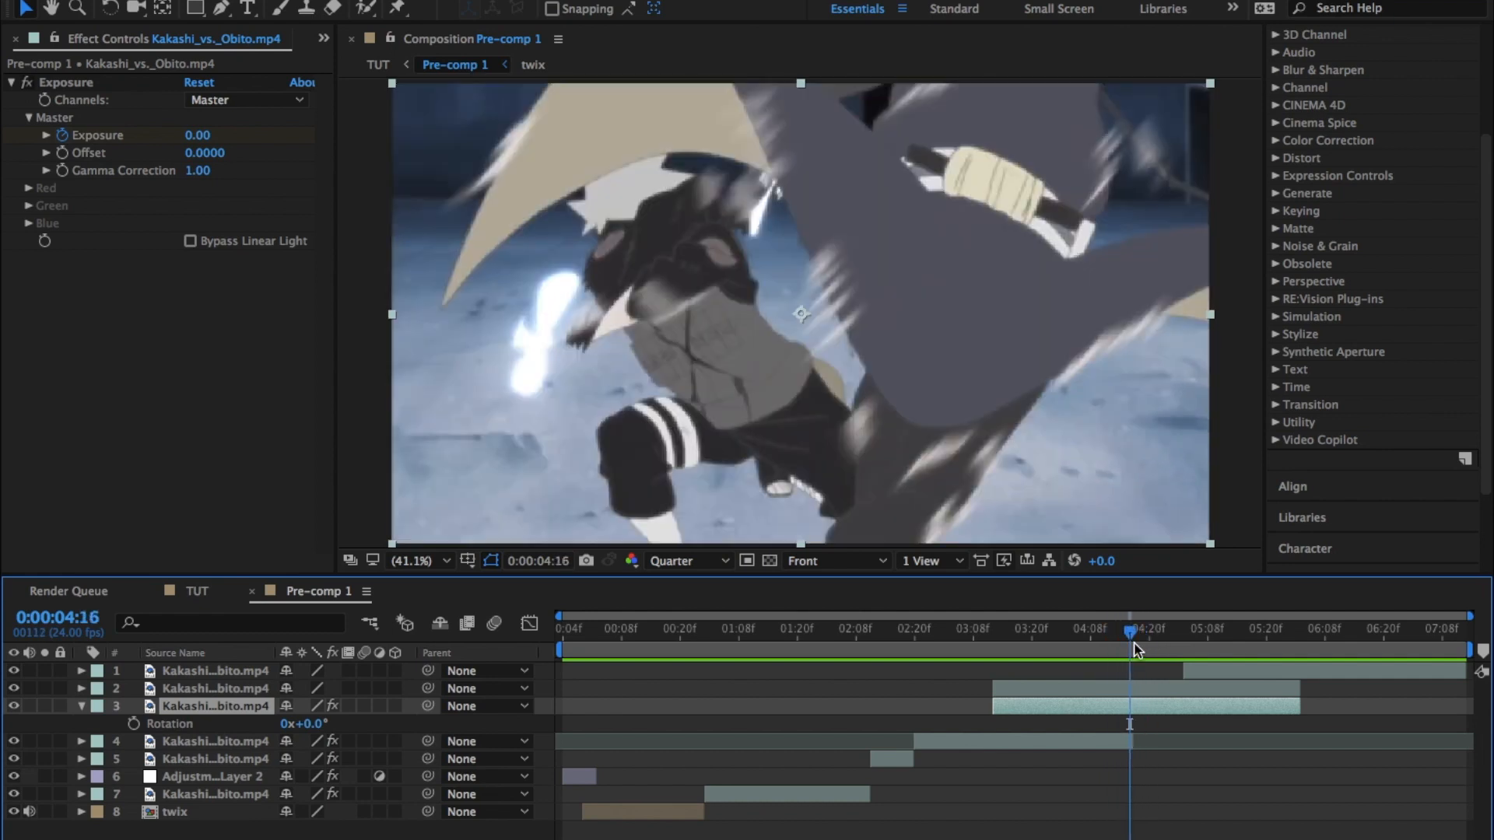
click(134, 724)
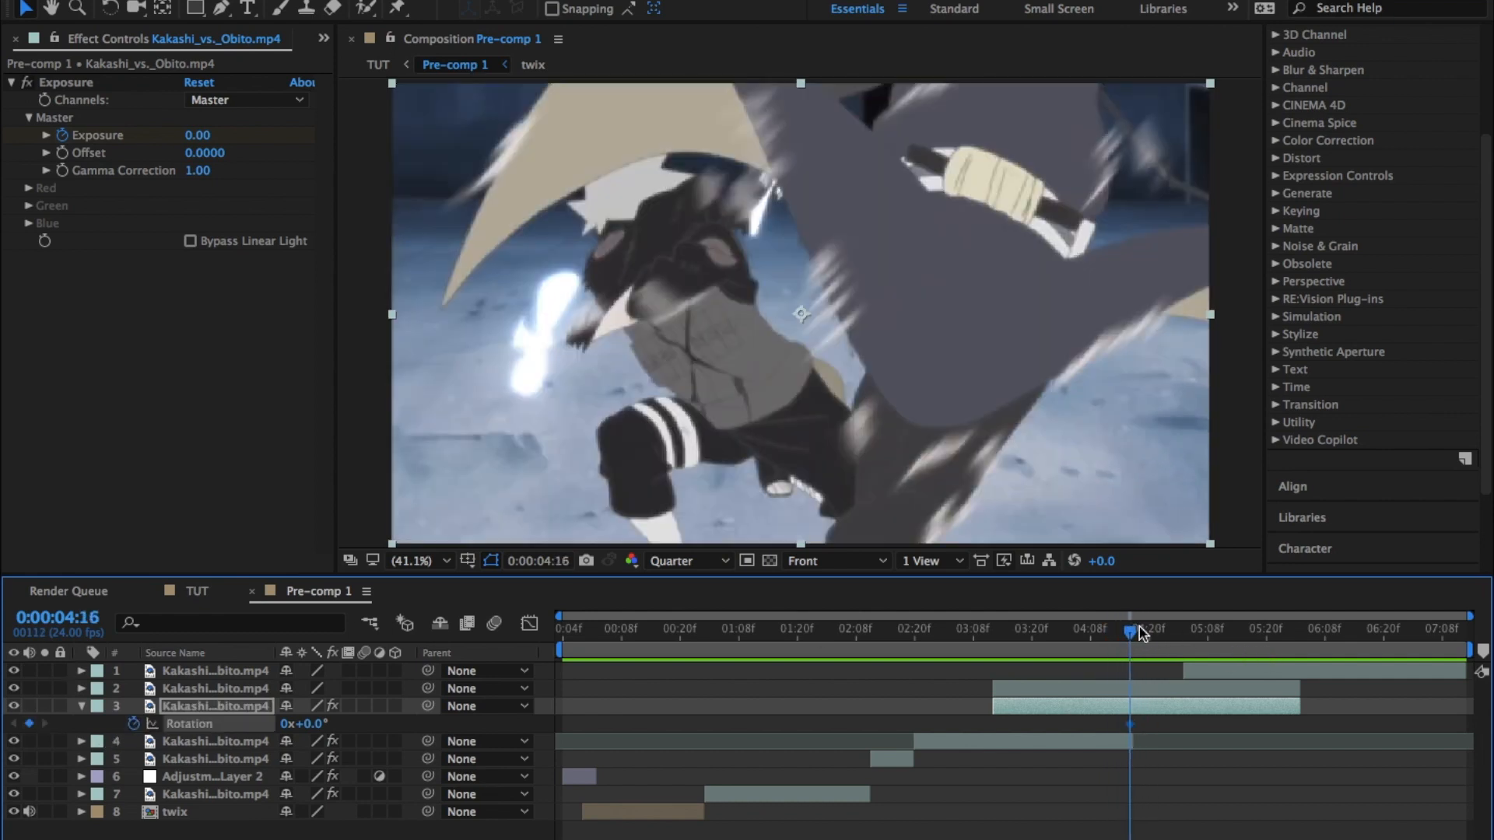
drag(1139, 627, 1179, 660)
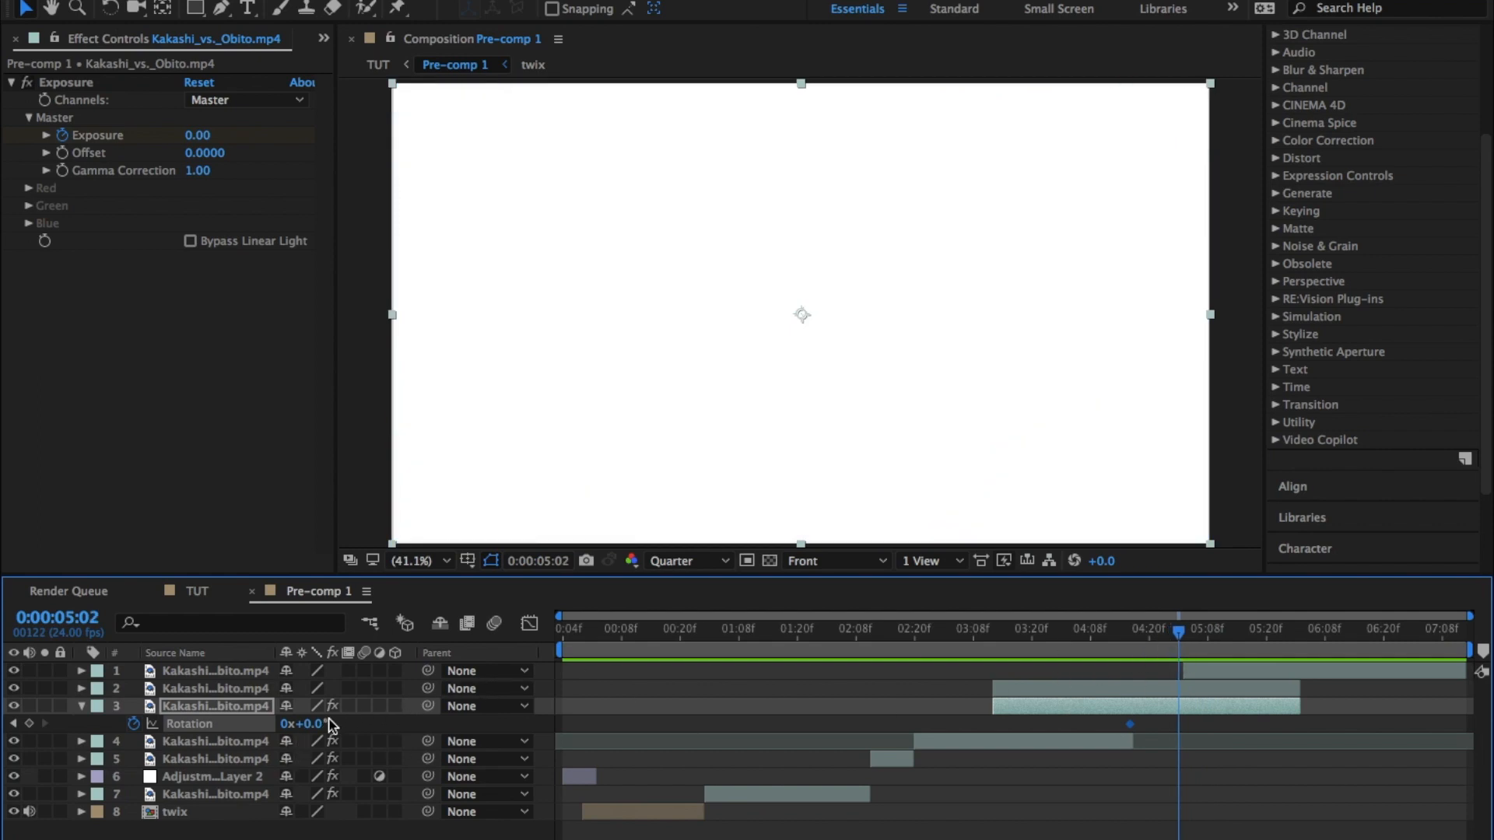
drag(1176, 633, 1167, 641)
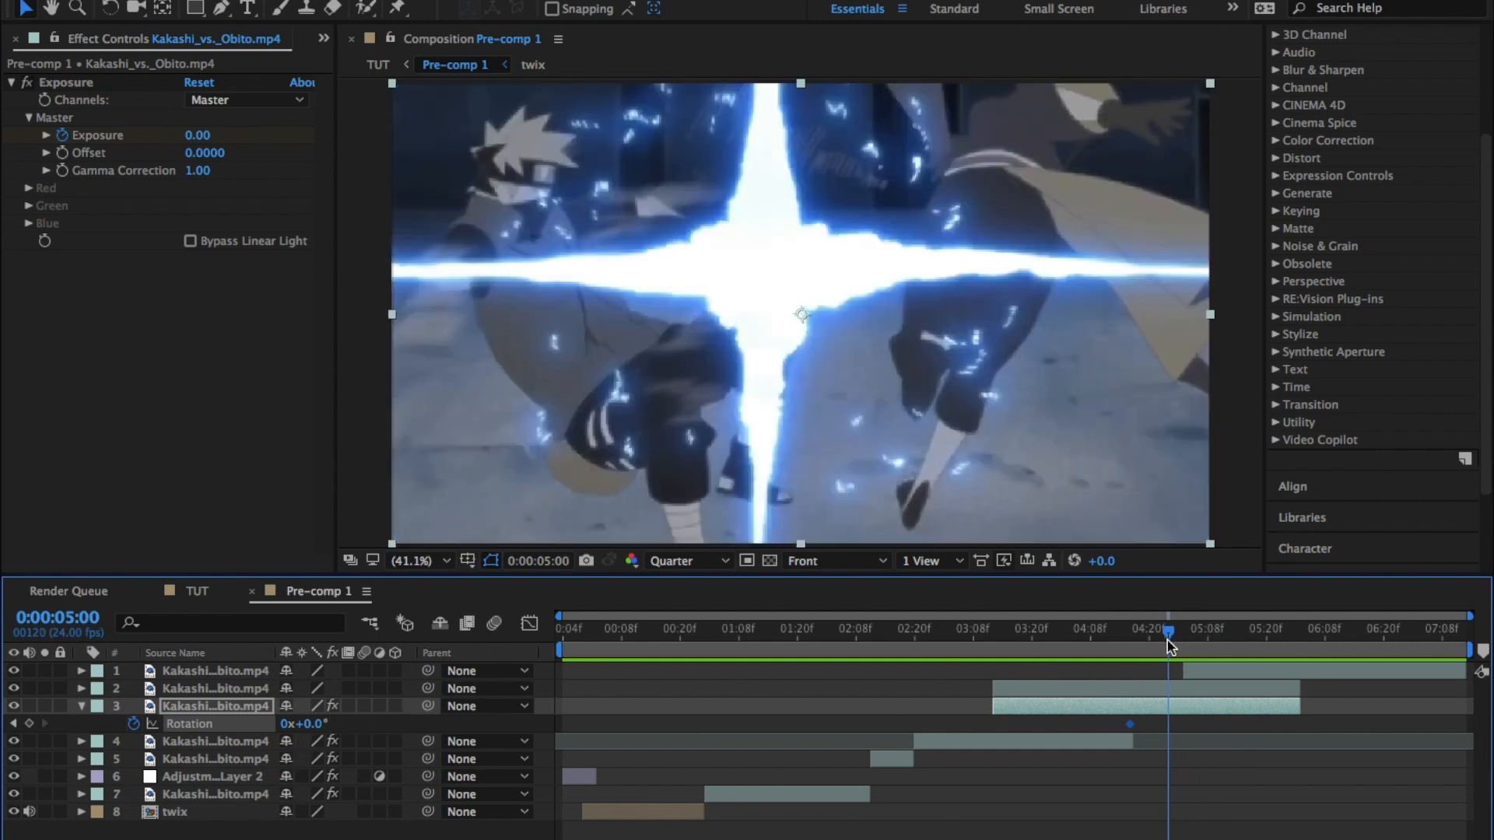
drag(307, 729, 337, 723)
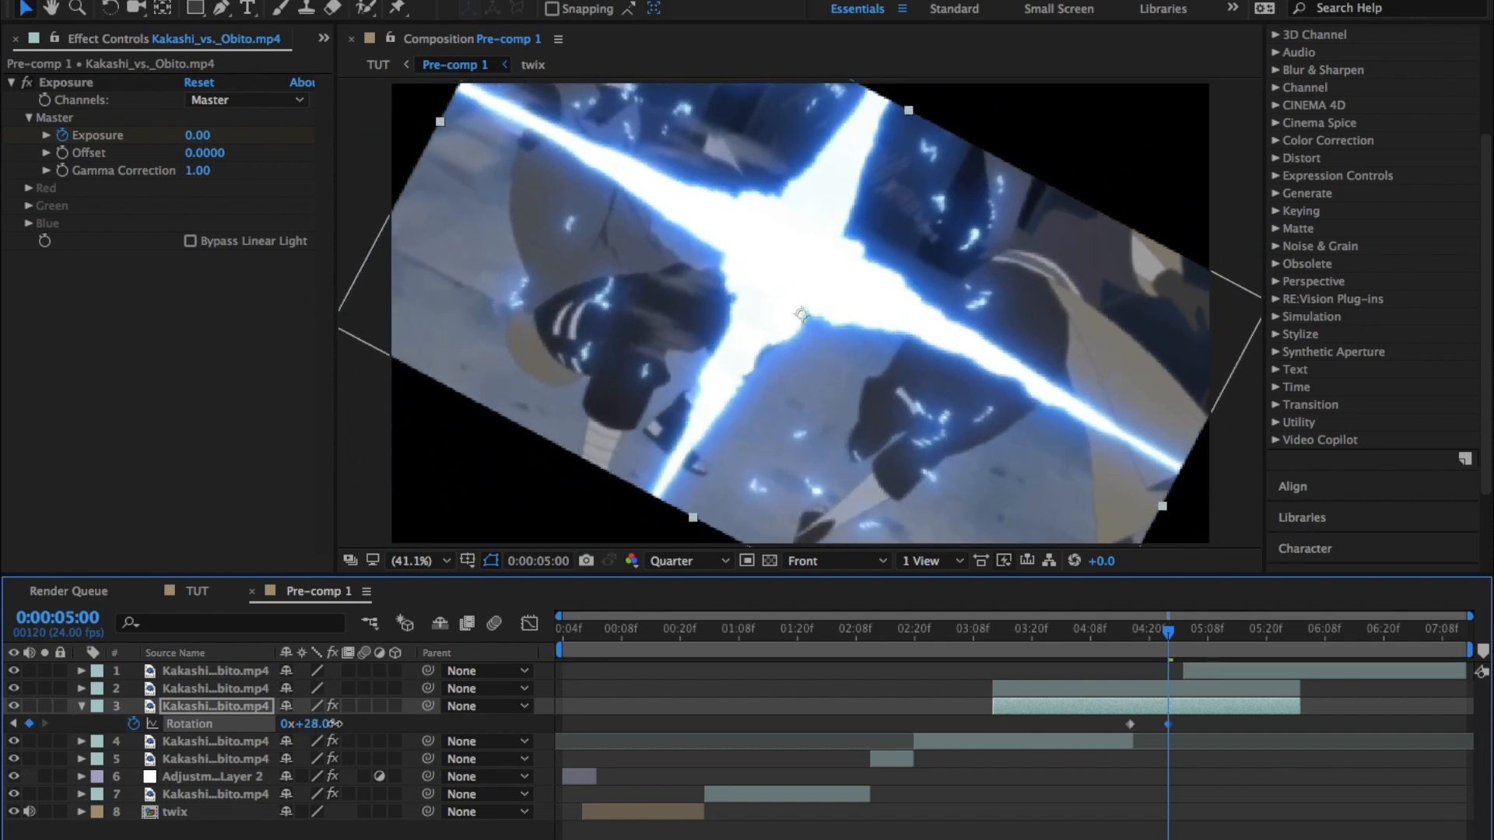
Add a Scale keyframe of 100% to layer 3 at 0:00:04:16 and briefly solo layer 4 to check its clip.
drag(1175, 638, 1133, 660)
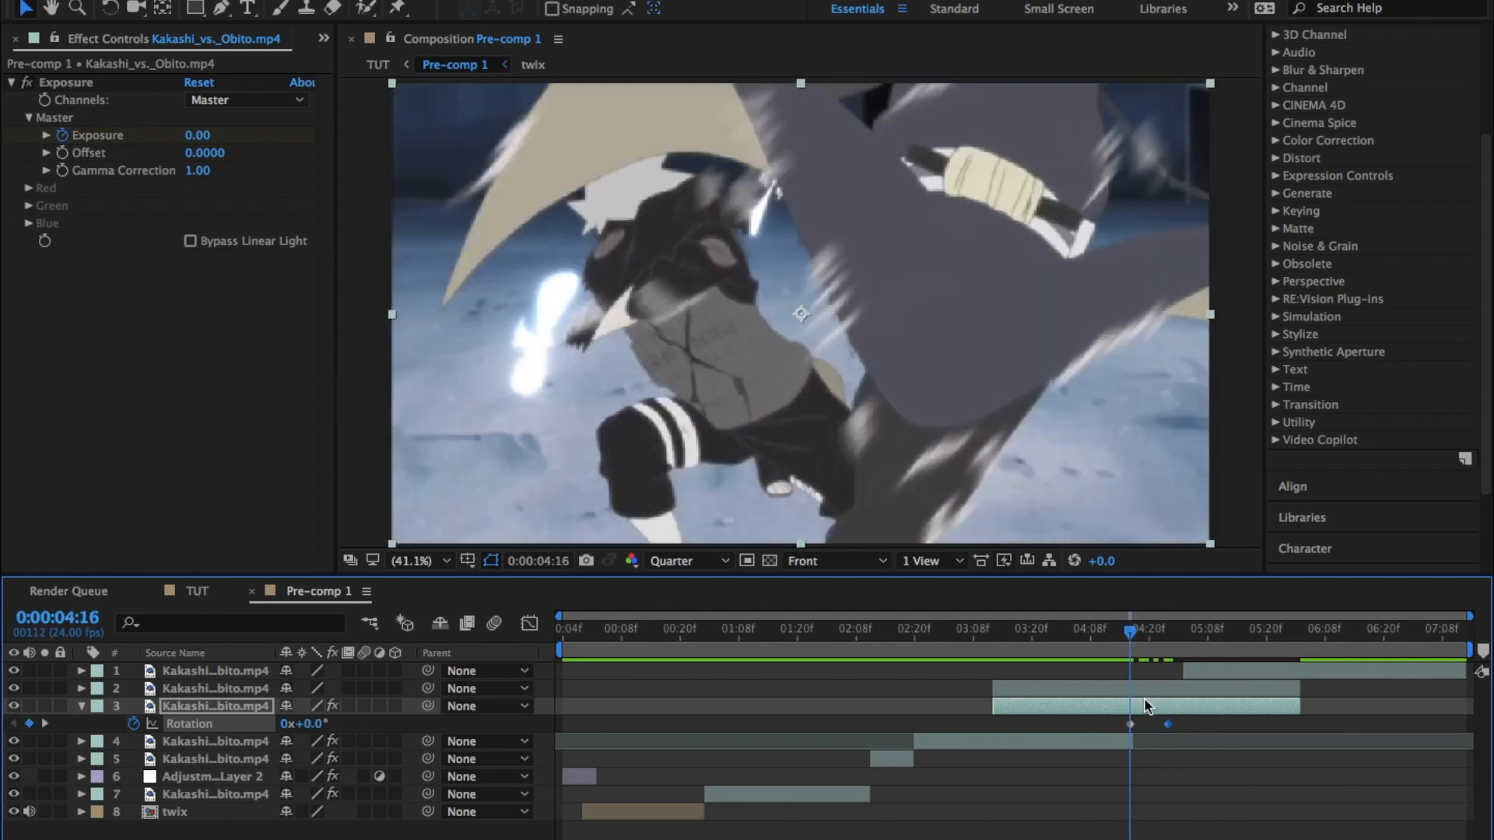
key(s)
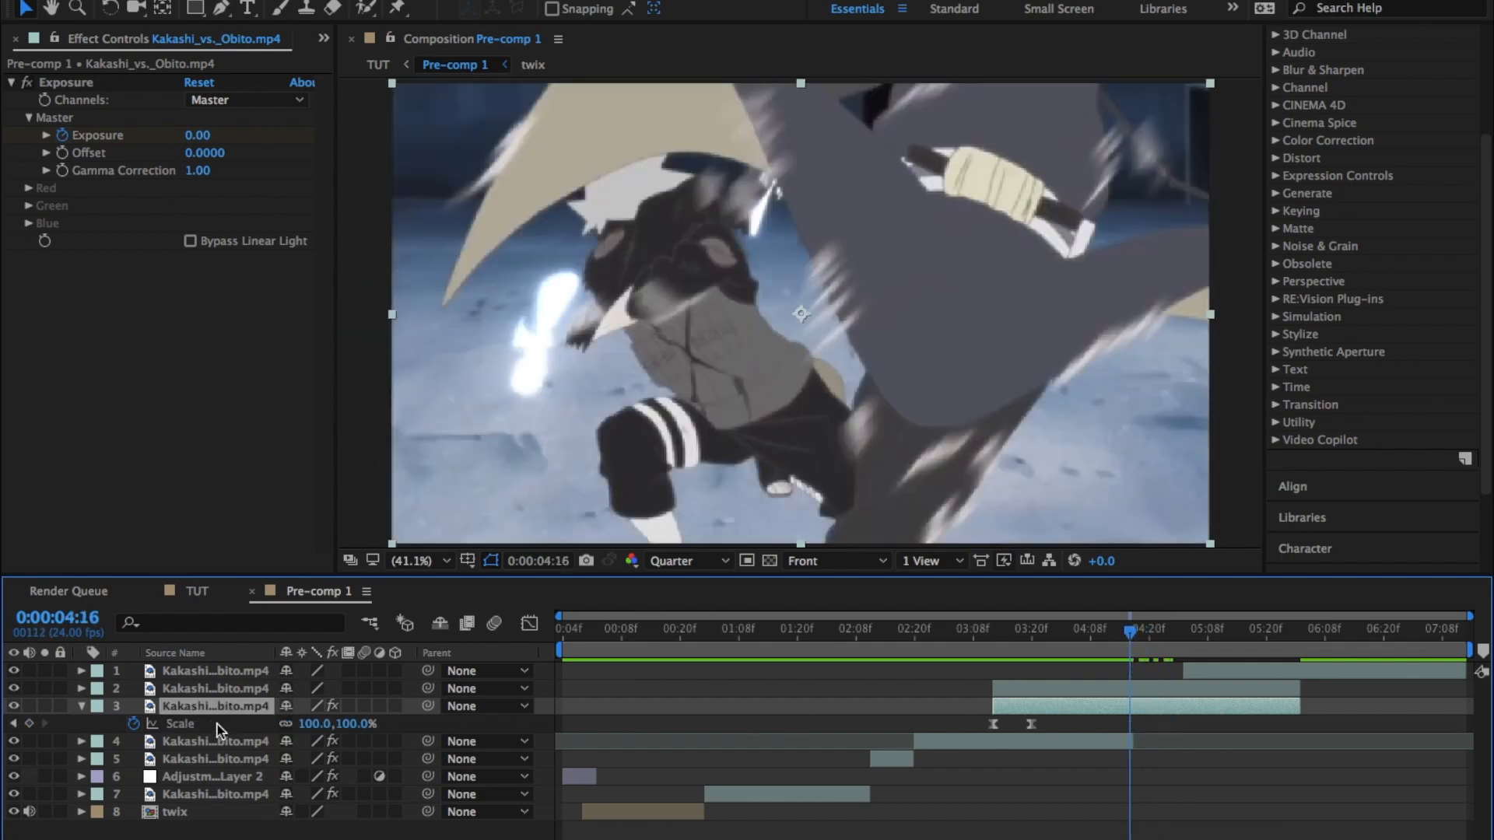
click(28, 723)
click(44, 741)
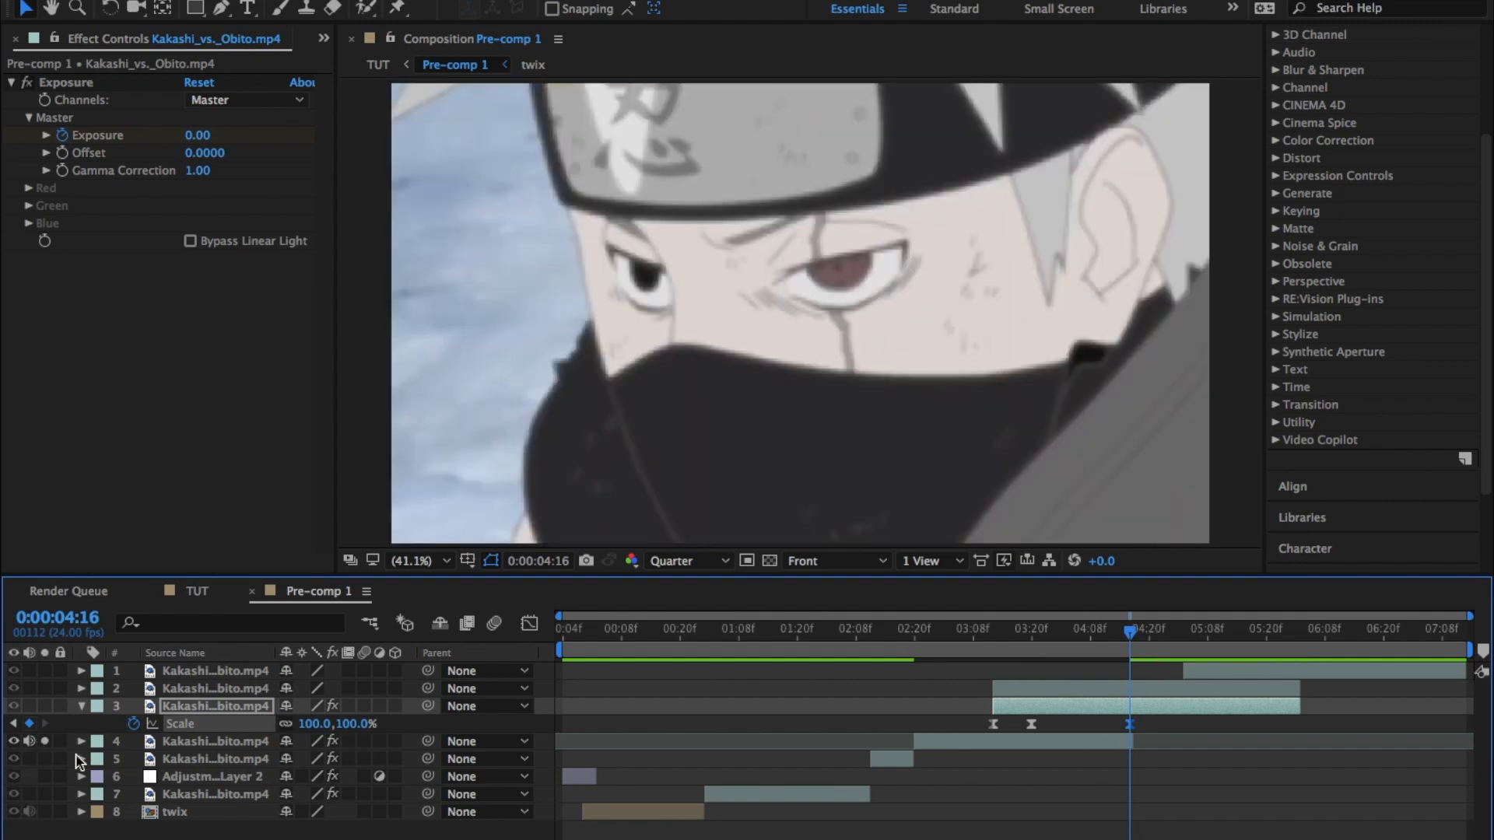
click(45, 741)
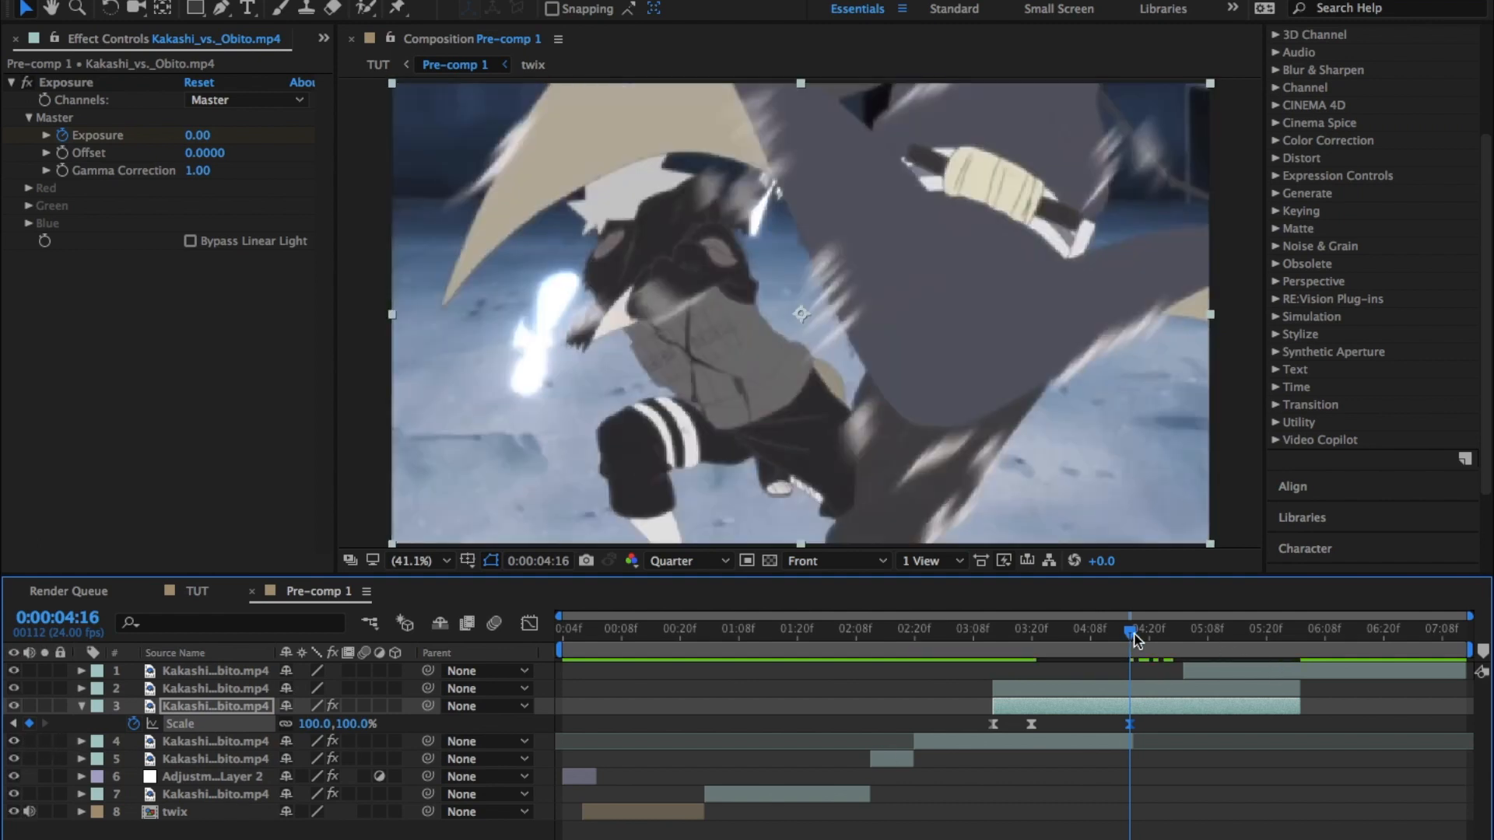
Set layer 3's Scale to 197% at 0:00:05:00.
drag(1134, 640, 1173, 638)
key(r)
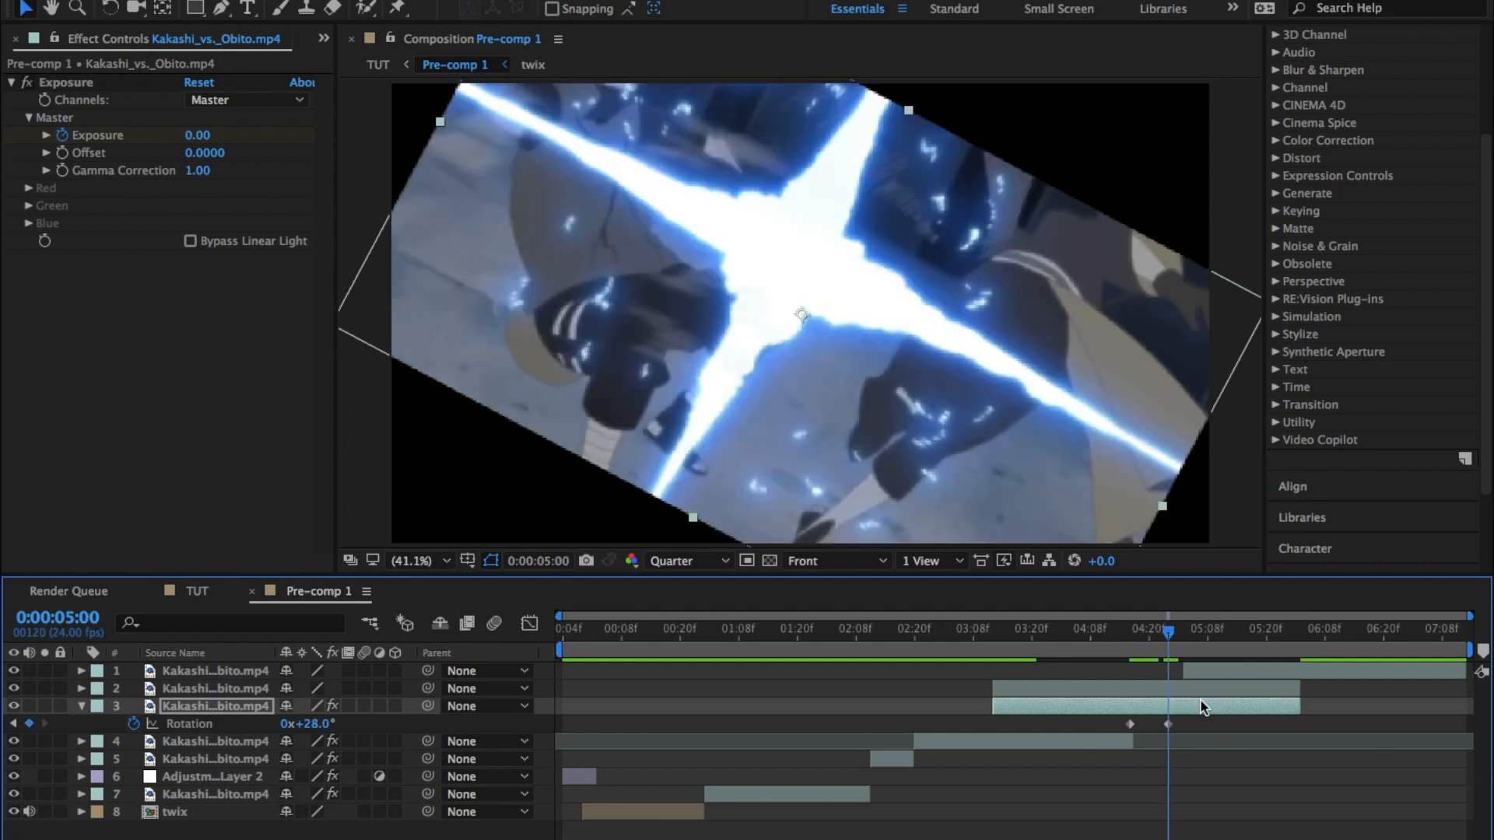
key(s)
drag(309, 724, 398, 709)
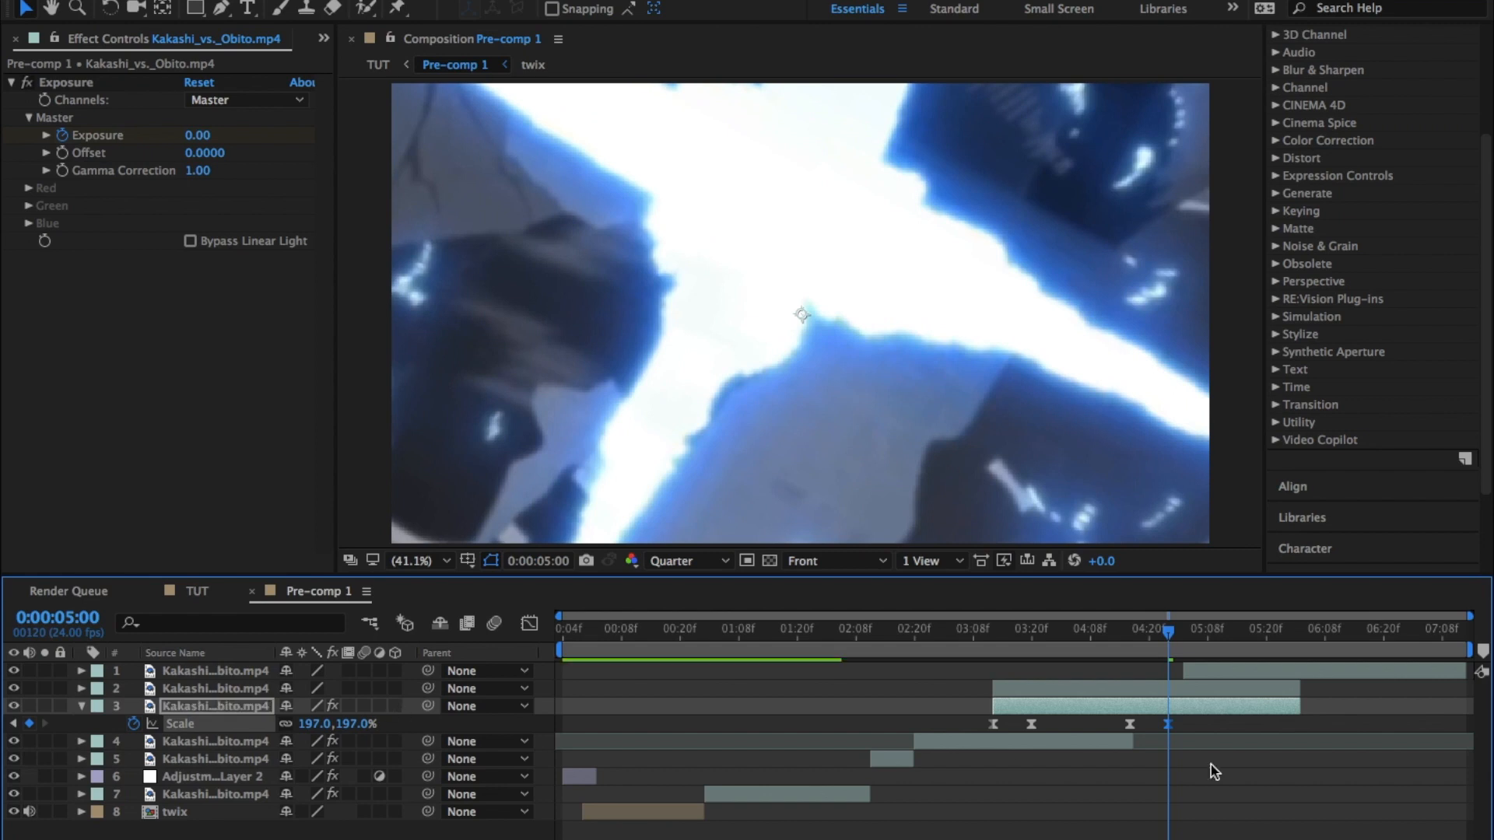
Shape layer 3's Scale curve to accelerate steeply into the keyframe at 0:00:05:00.
click(1198, 725)
click(1167, 725)
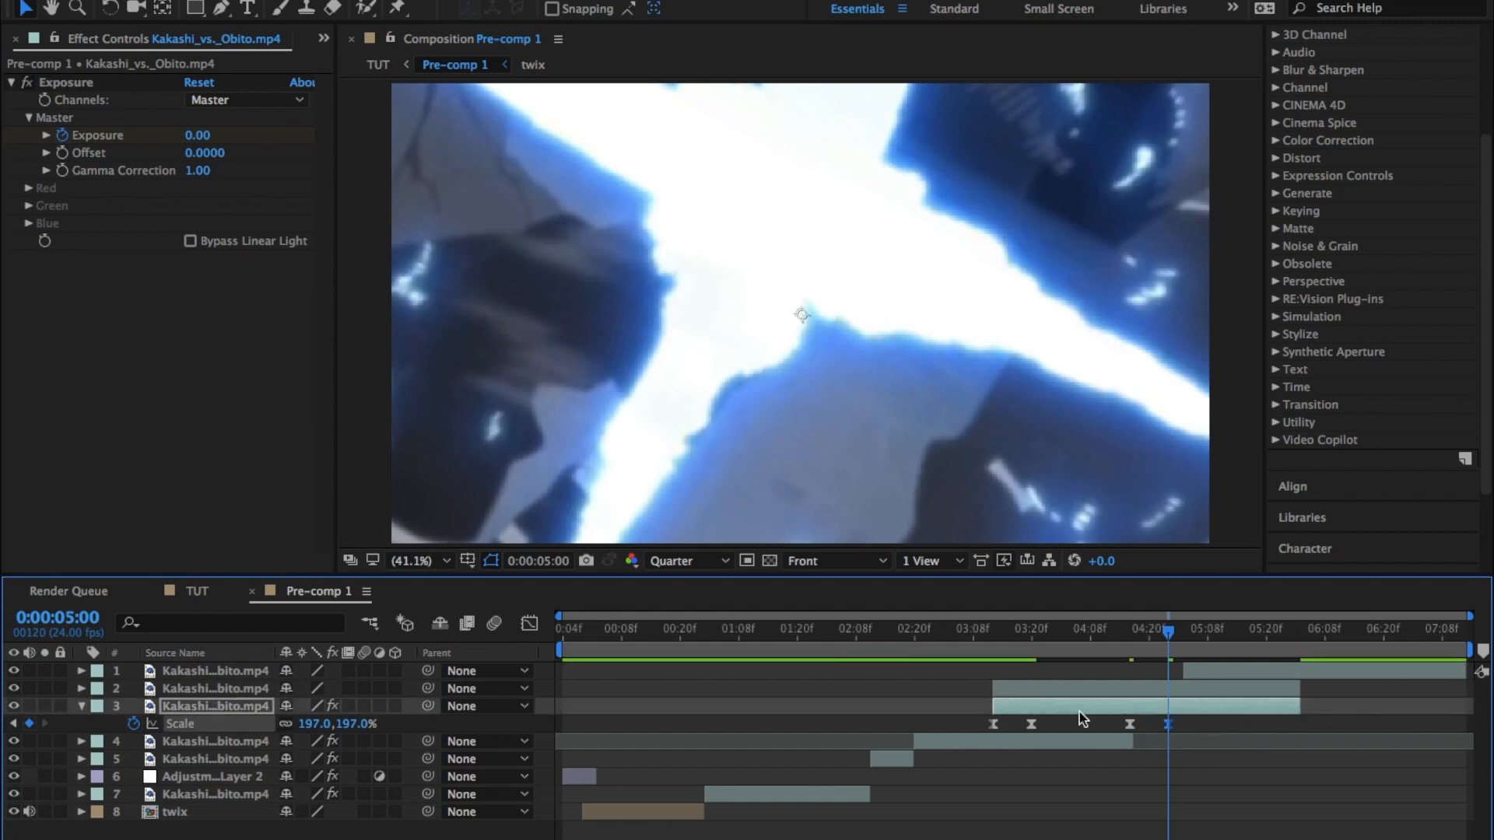
click(529, 623)
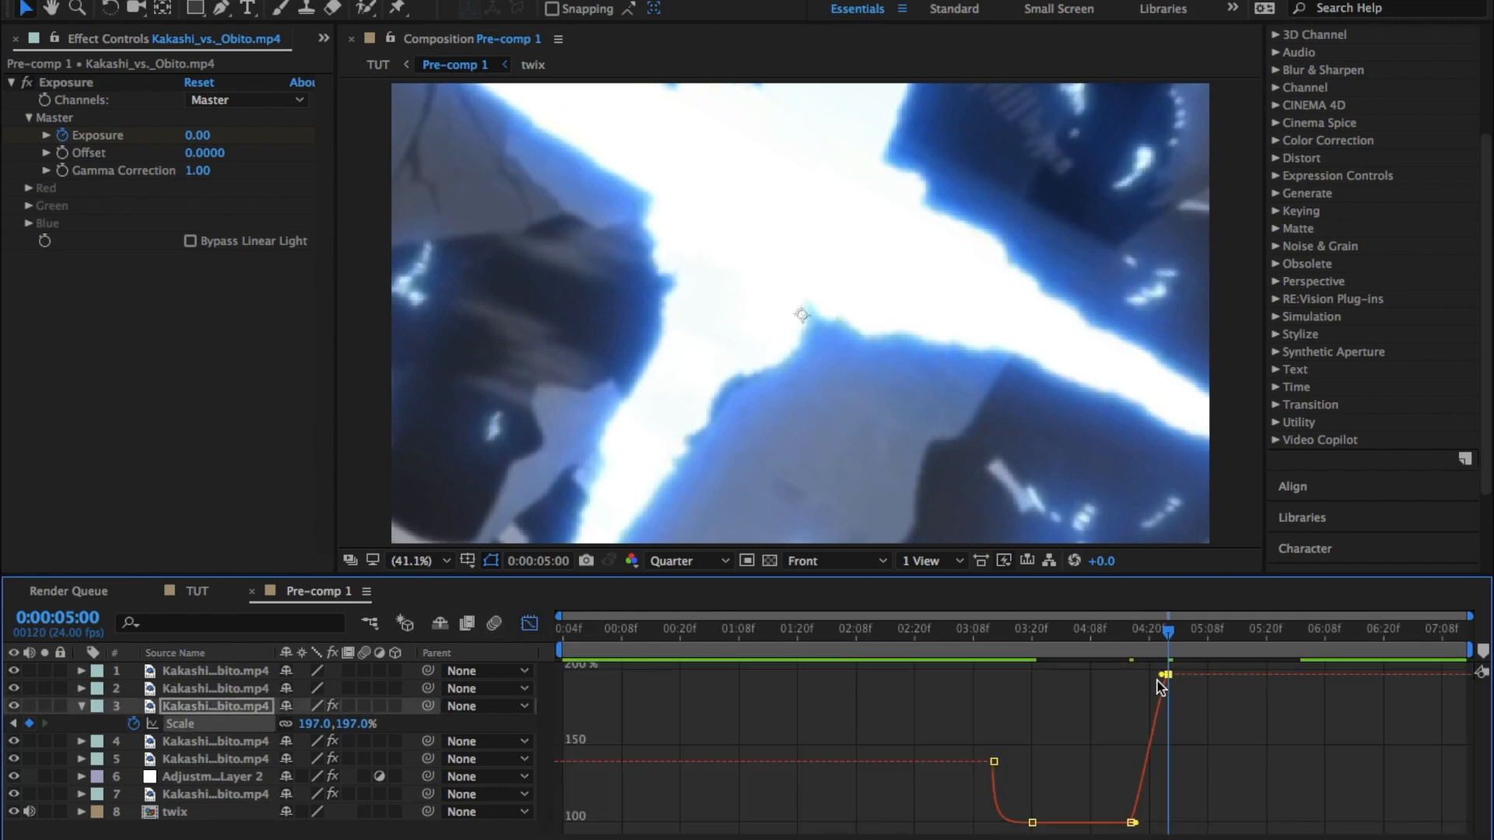
drag(1160, 675, 1234, 823)
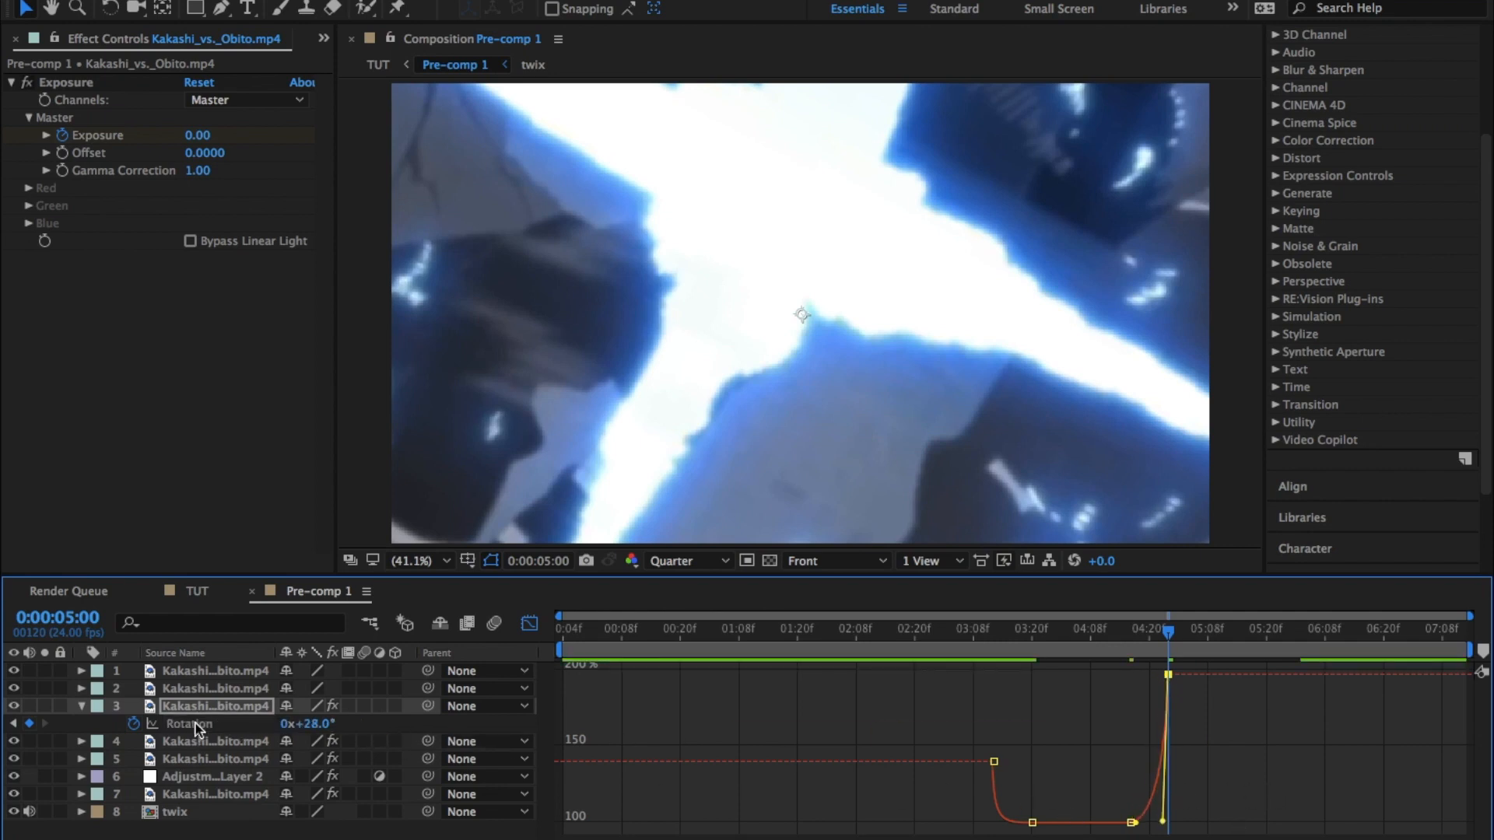
Easy-ease layer 3's Rotation keyframes and shape the curve to accelerate steeply into the keyframe at 0:00:05:00.
key(r)
drag(1187, 673, 1127, 826)
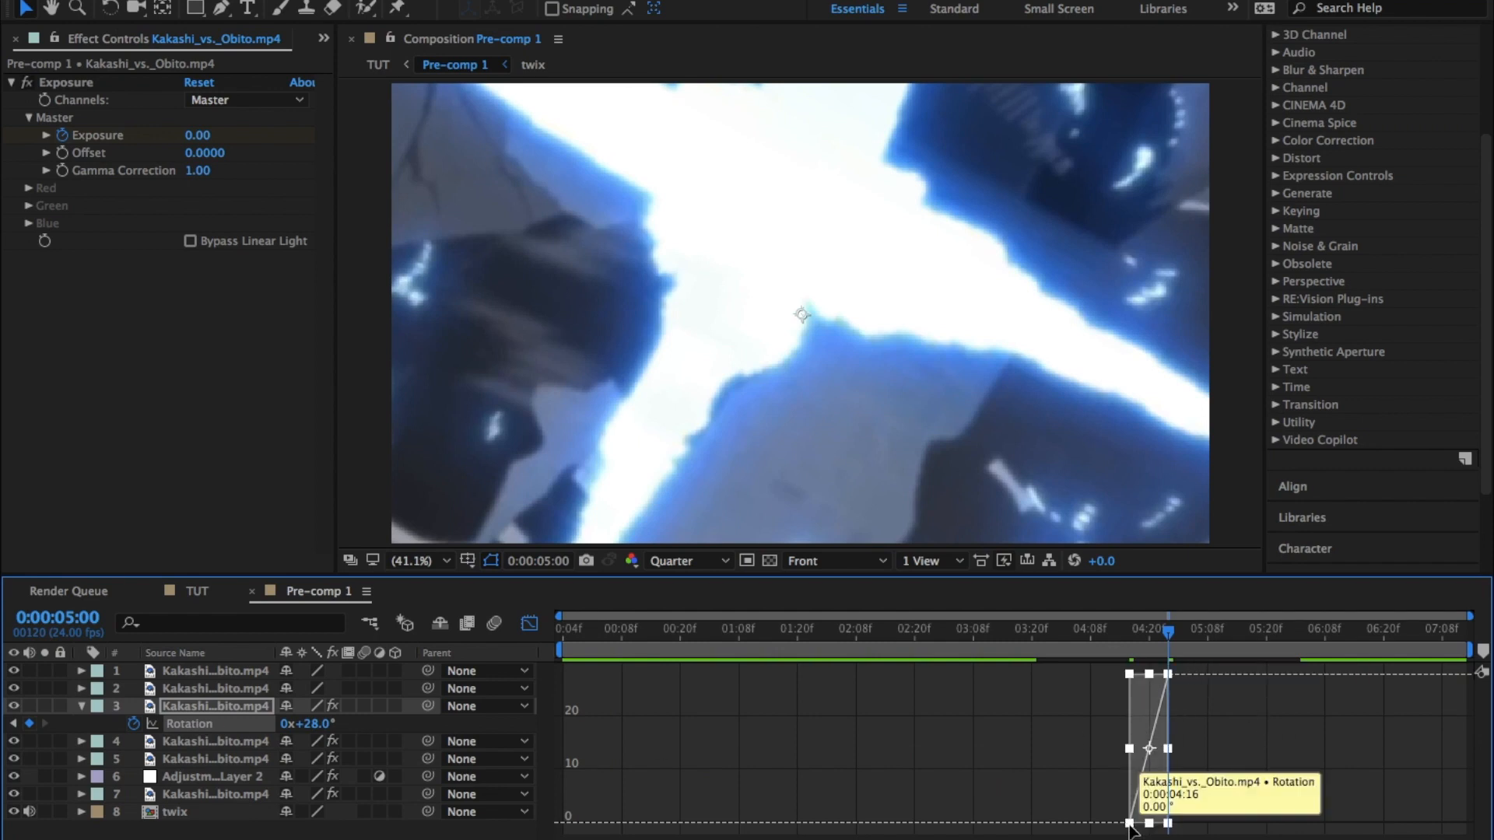
key(equal)
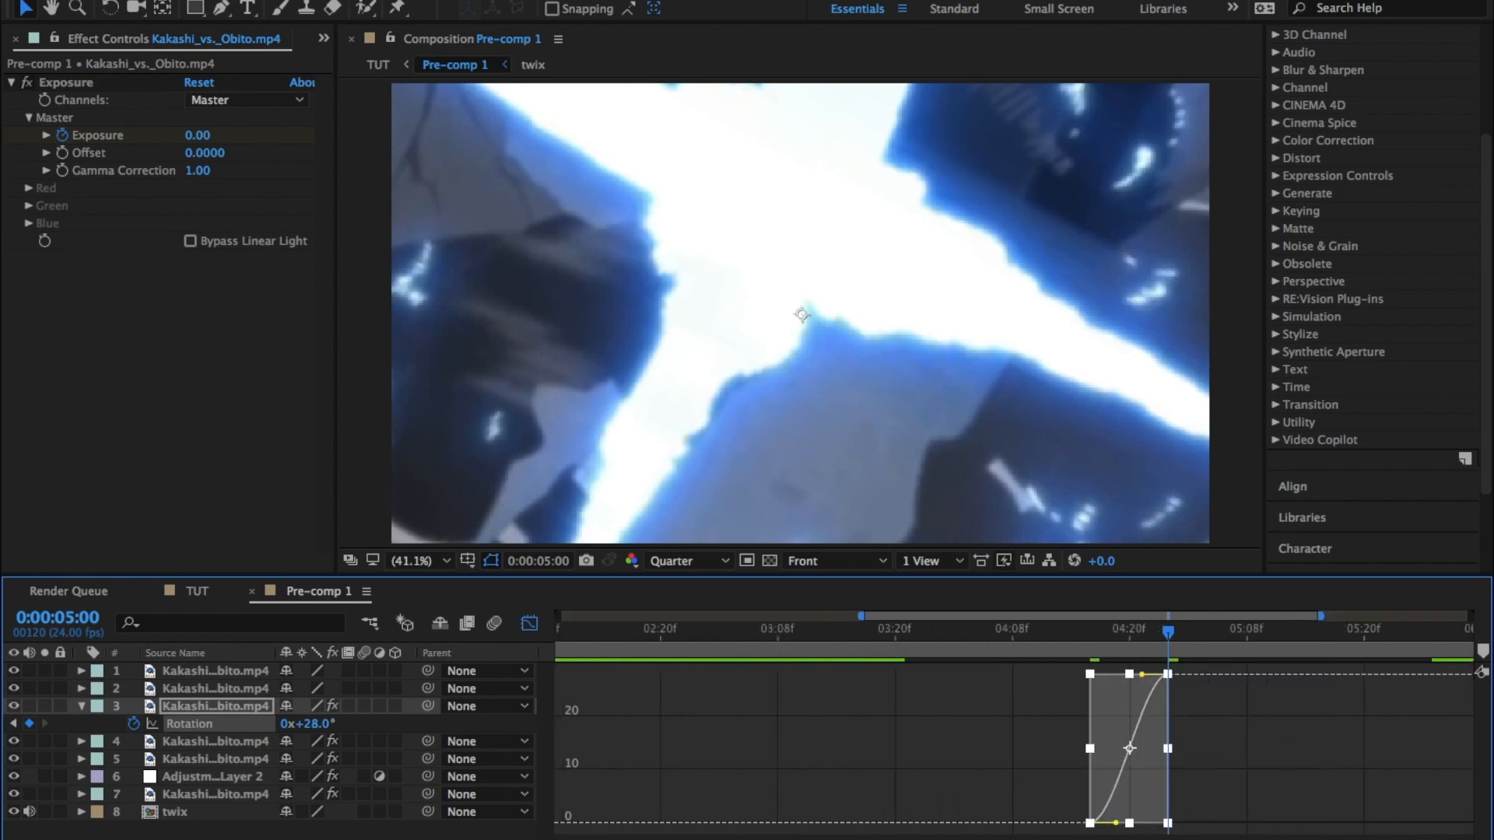
click(1272, 731)
click(1168, 674)
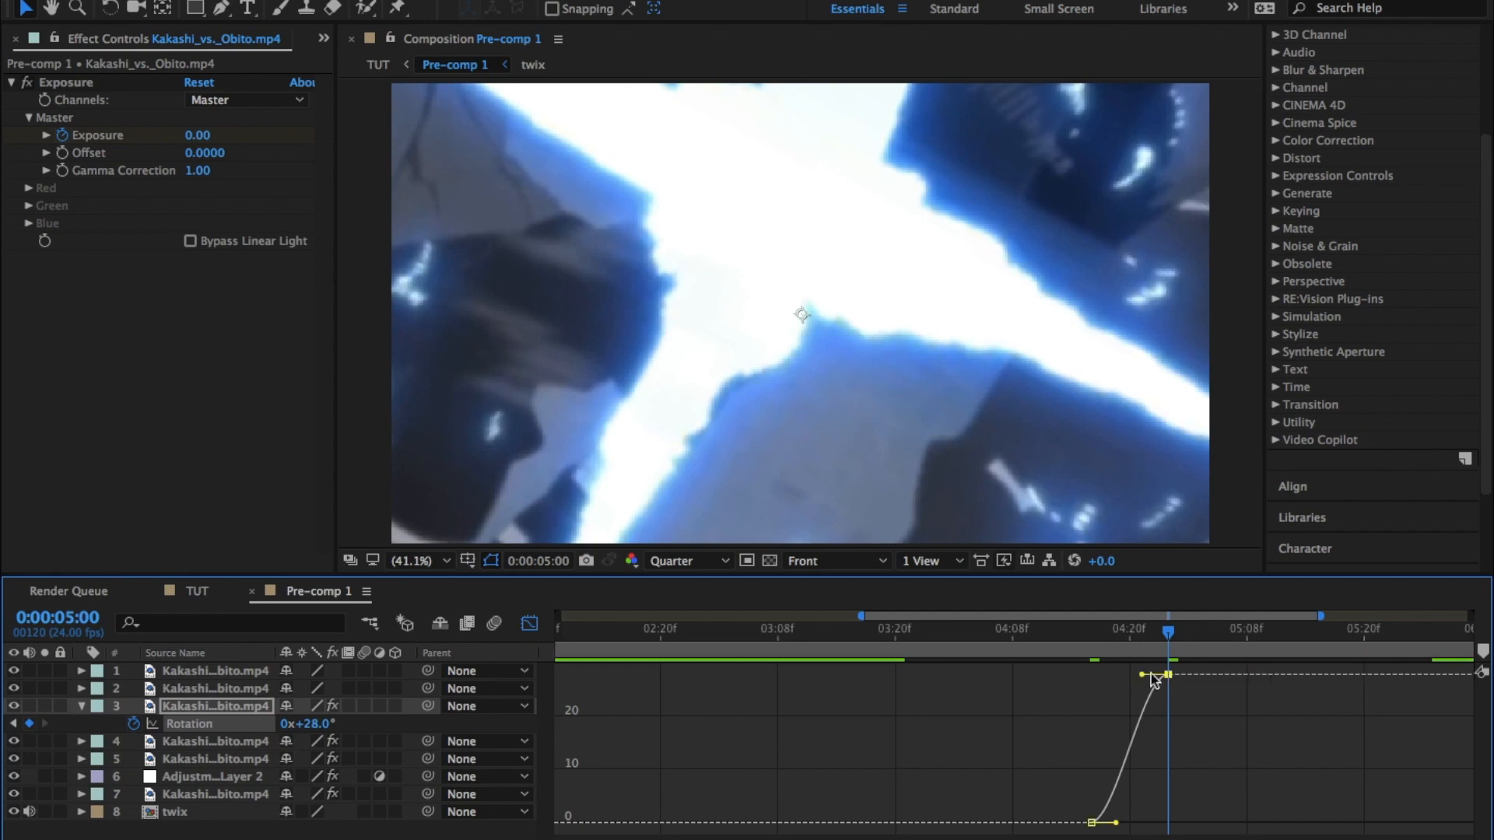
drag(1143, 674, 1336, 809)
drag(1166, 813, 1180, 828)
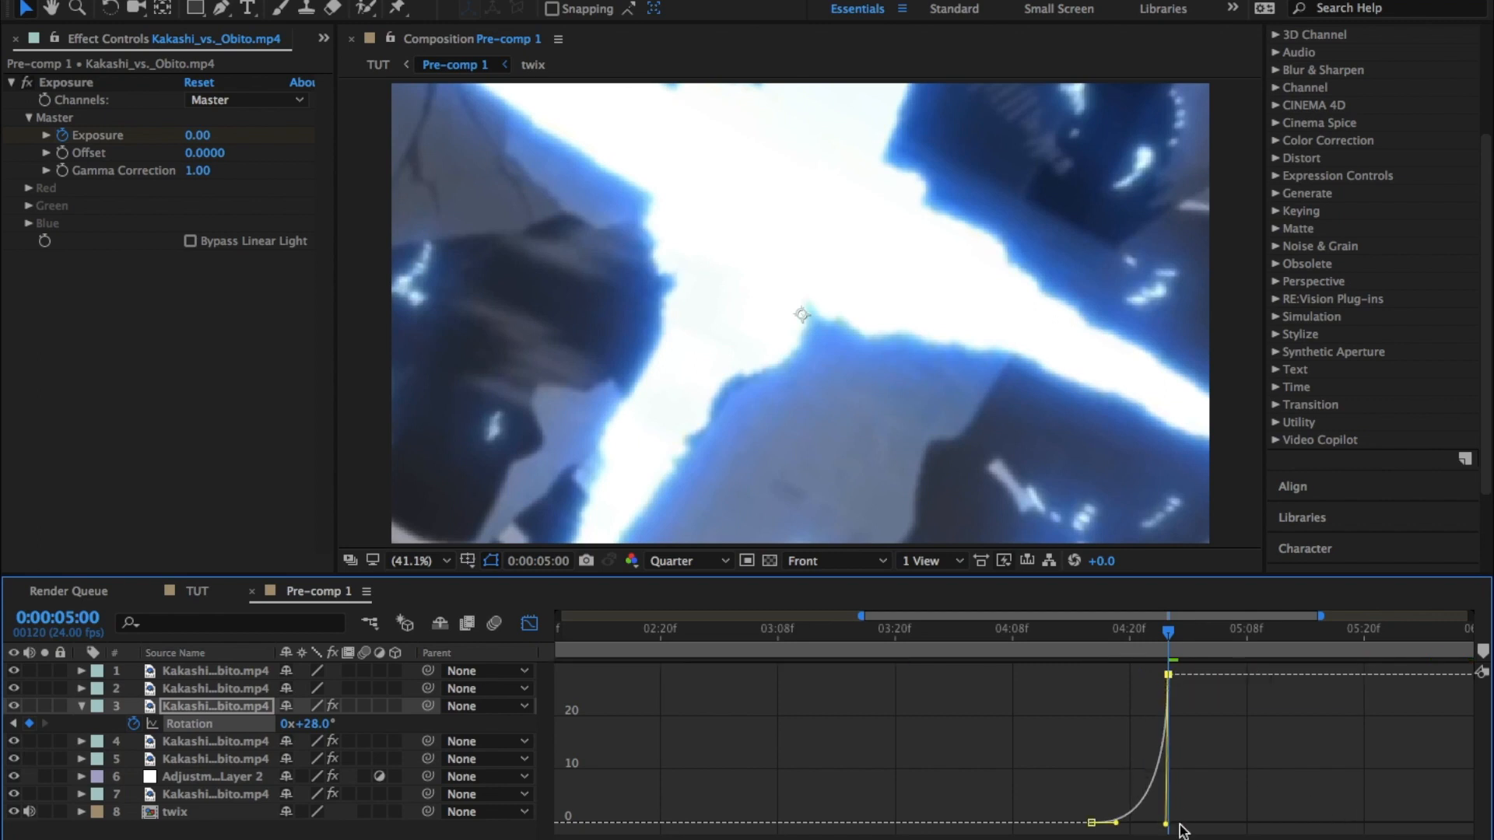
Preview the layer 3 transition from 0:00:04:09 and again from 0:00:03:23.
drag(1098, 646, 1019, 649)
key(space)
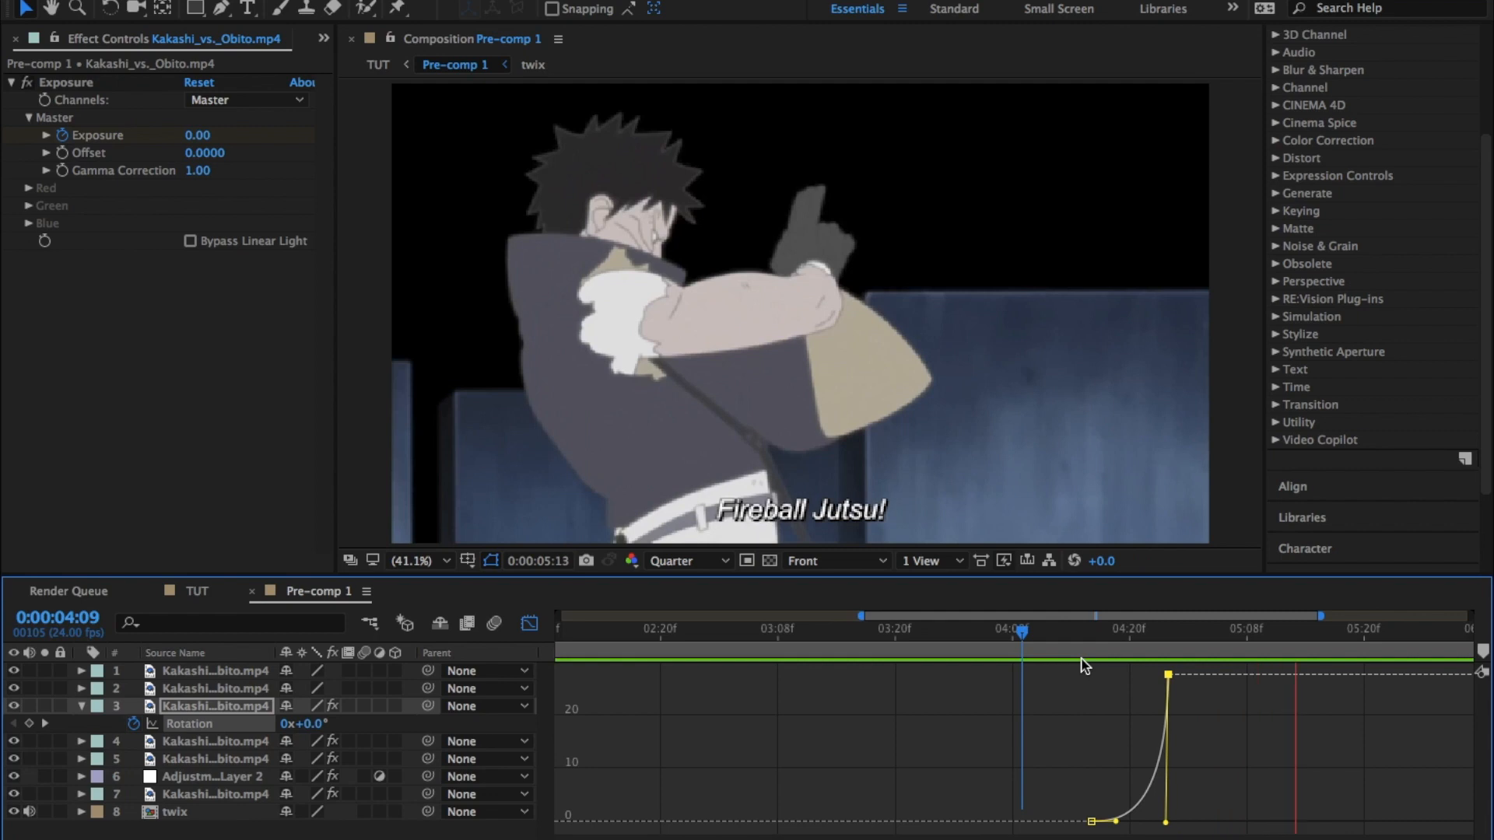
key(space)
click(921, 649)
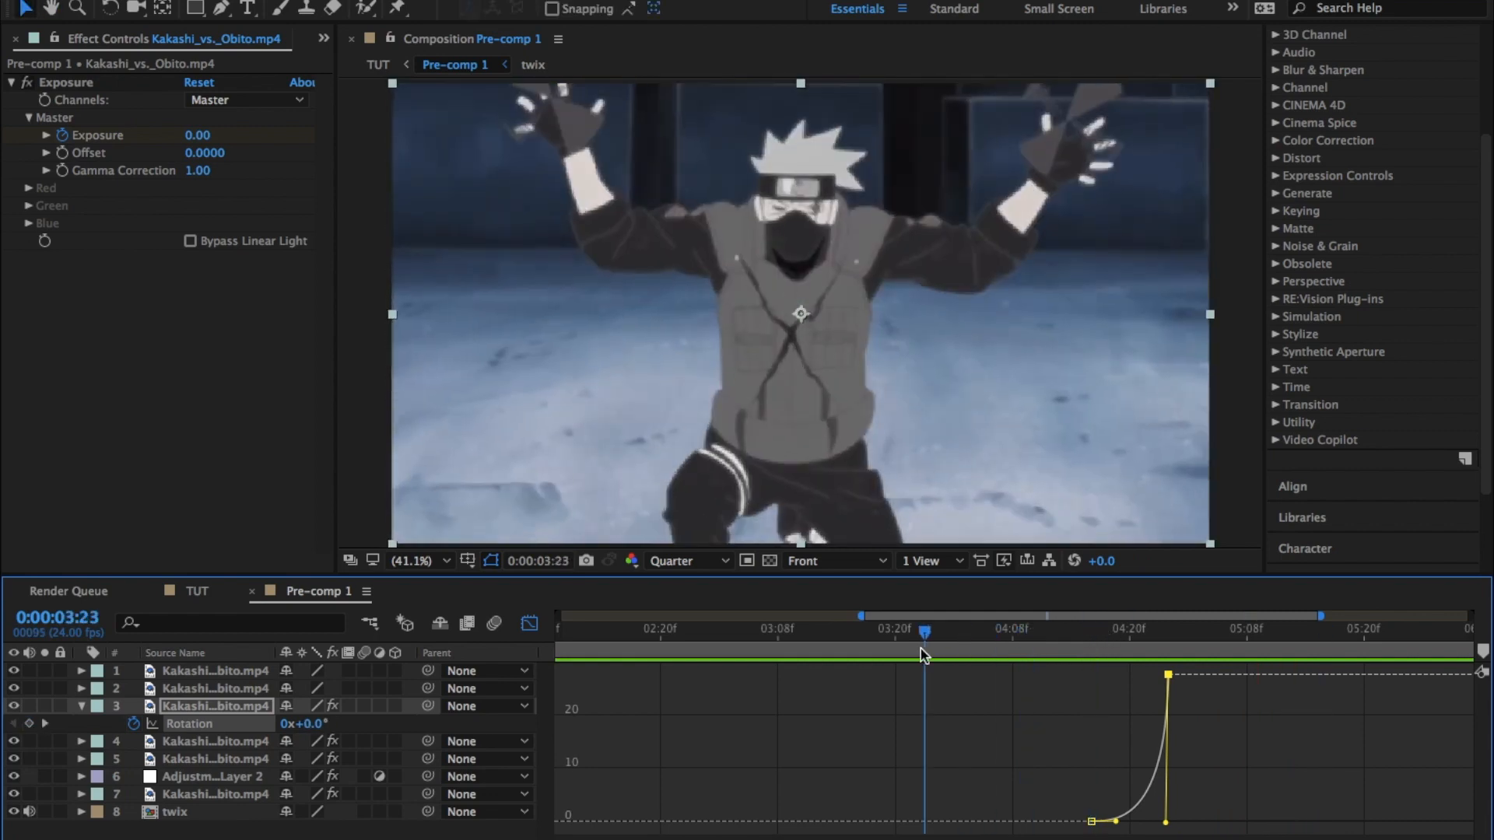
key(space)
key(space)
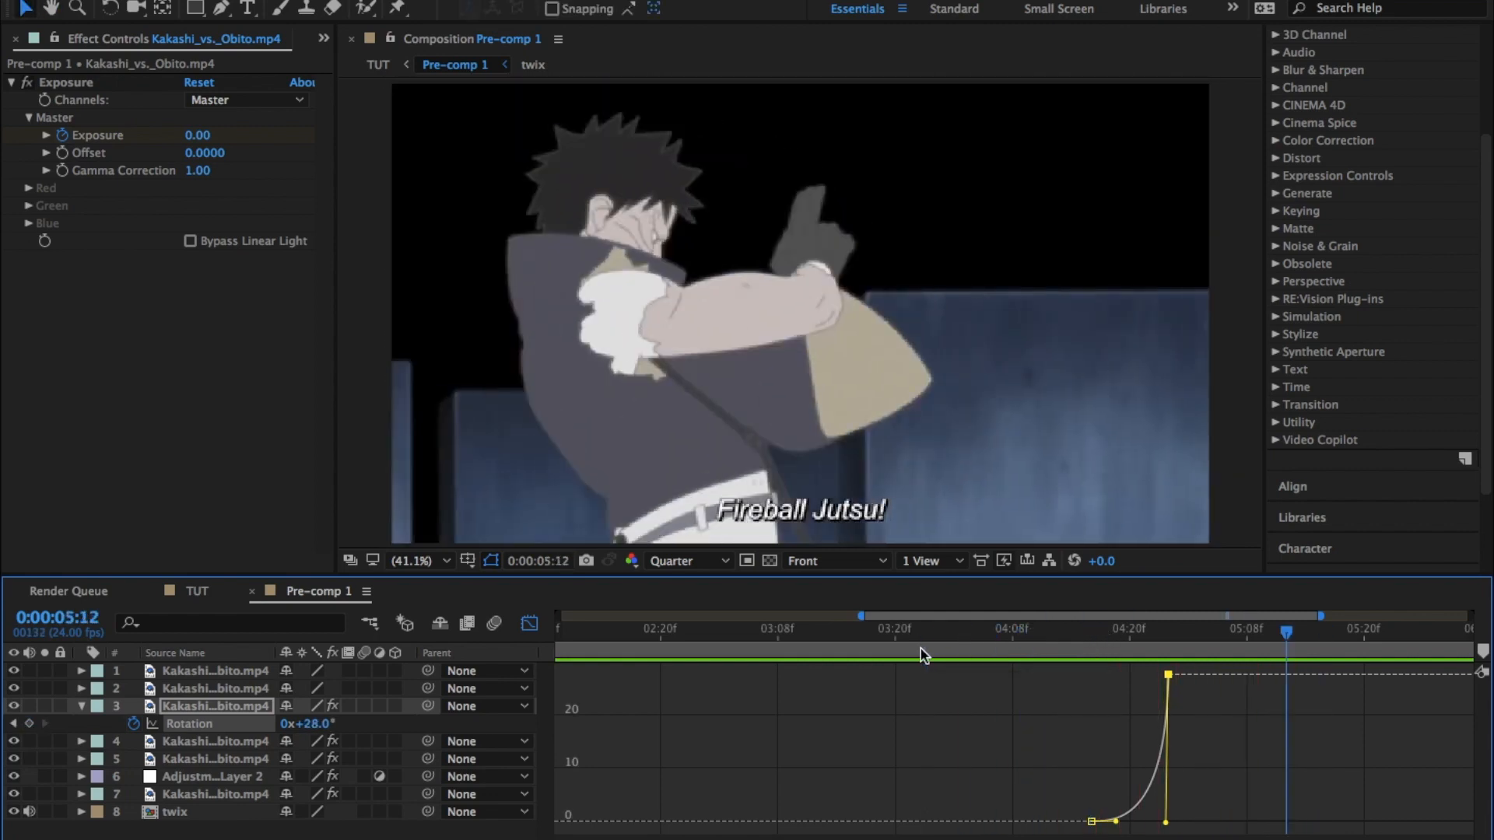
Rotate layer 1 to 21° at the start of its clip, 0:00:05:03.
click(529, 623)
scroll(1152, 652, right, 2)
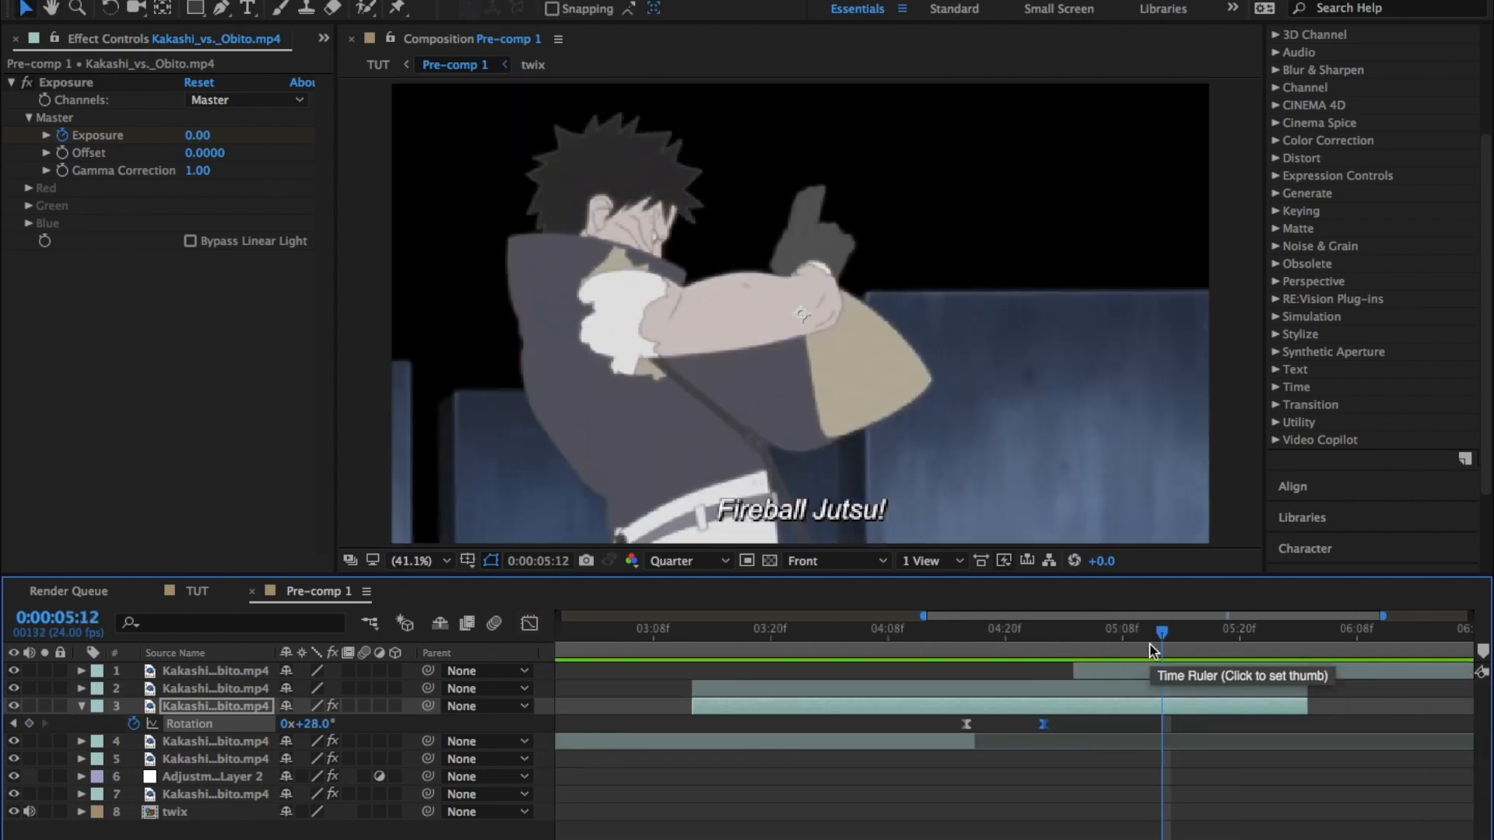
drag(1064, 650, 1076, 652)
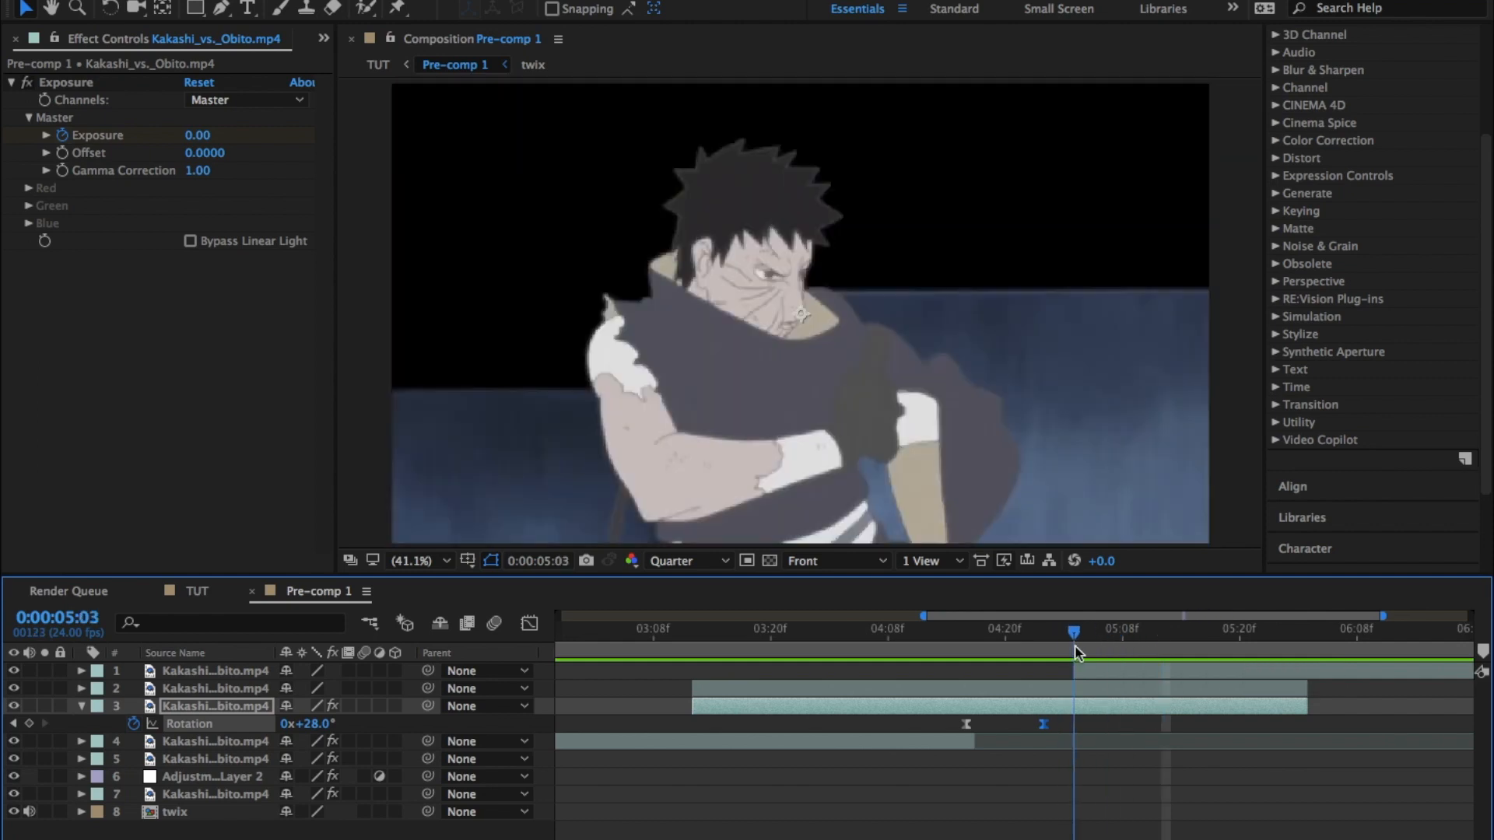
click(1125, 667)
key(r)
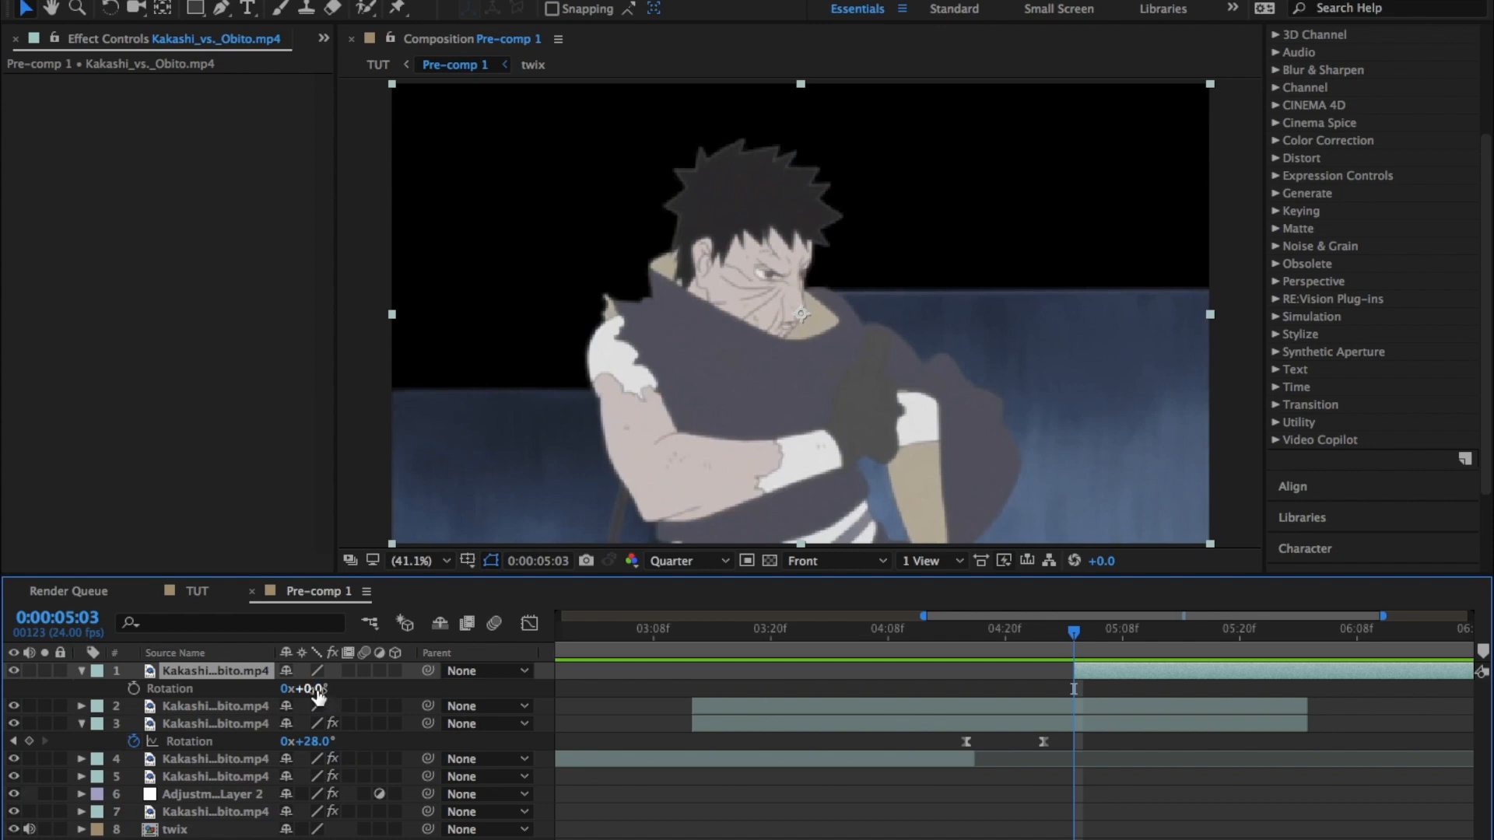
drag(318, 689, 345, 698)
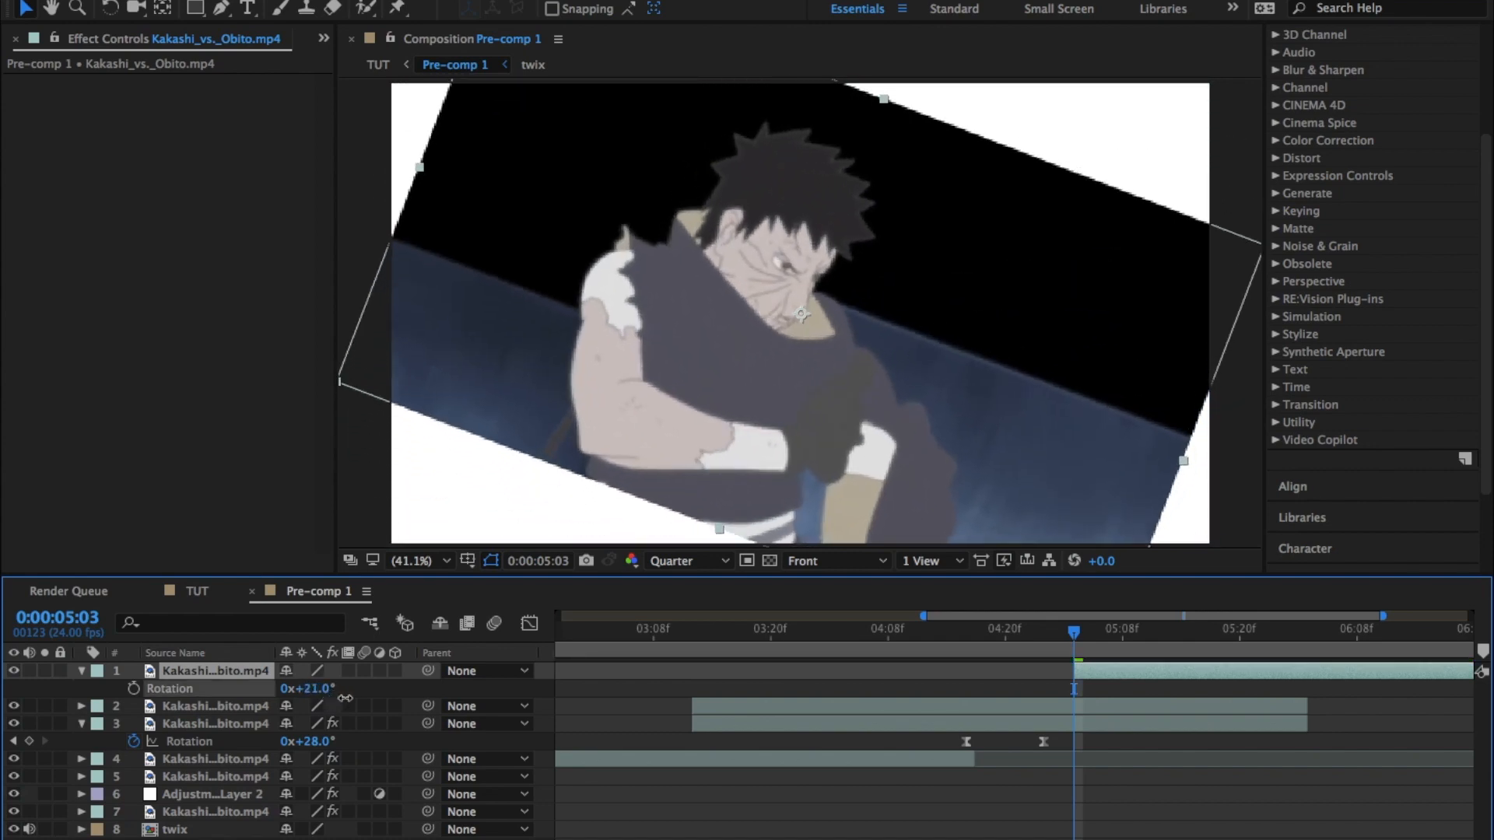
Keyframe layer 1's Rotation from 21° at 0:00:05:03 to 0° at 0:00:05:15.
drag(1073, 642, 1187, 661)
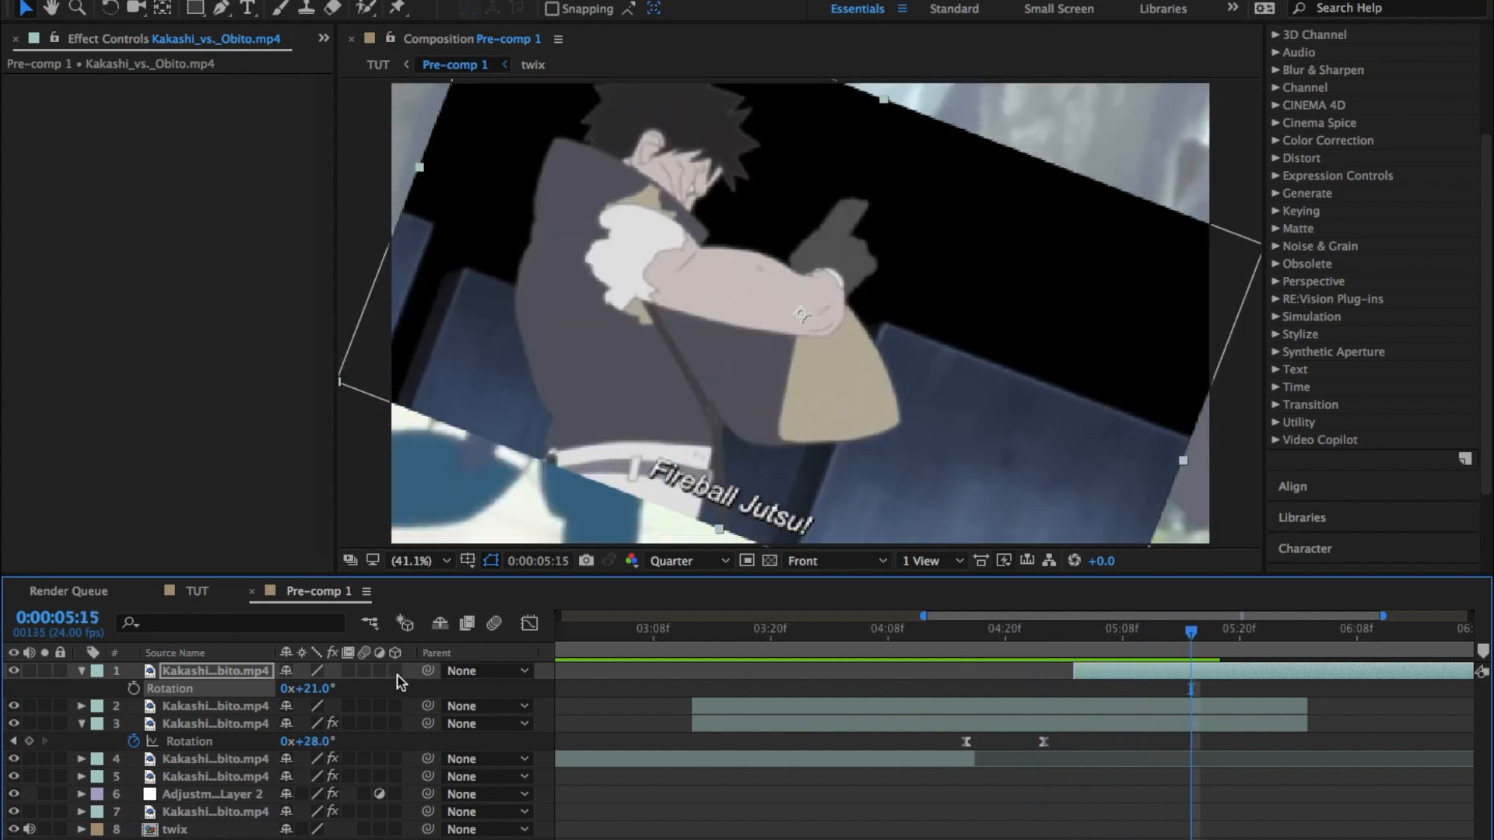
click(128, 688)
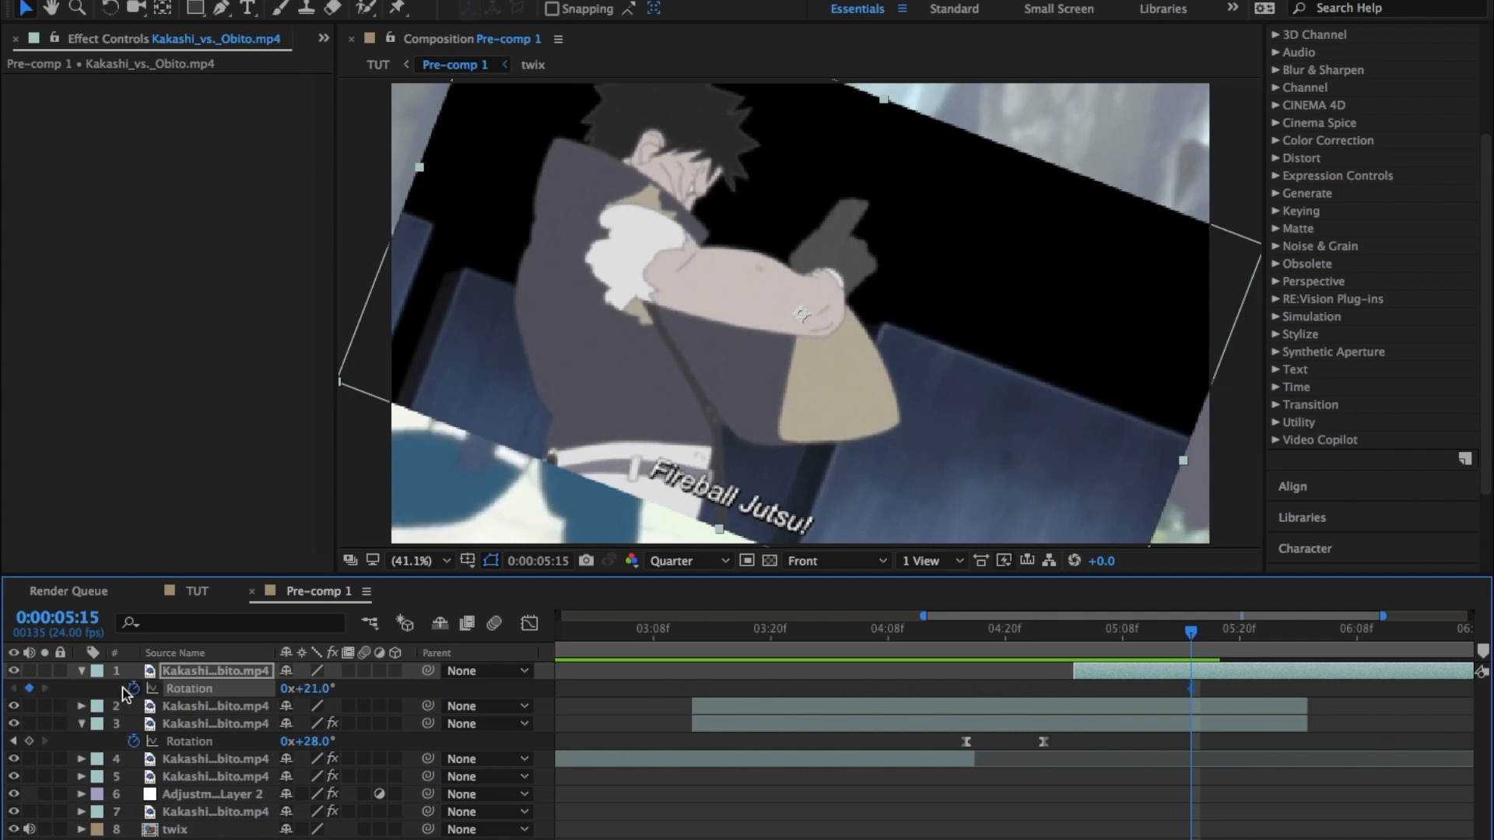
drag(1187, 688, 1082, 697)
text(0)
key(Return)
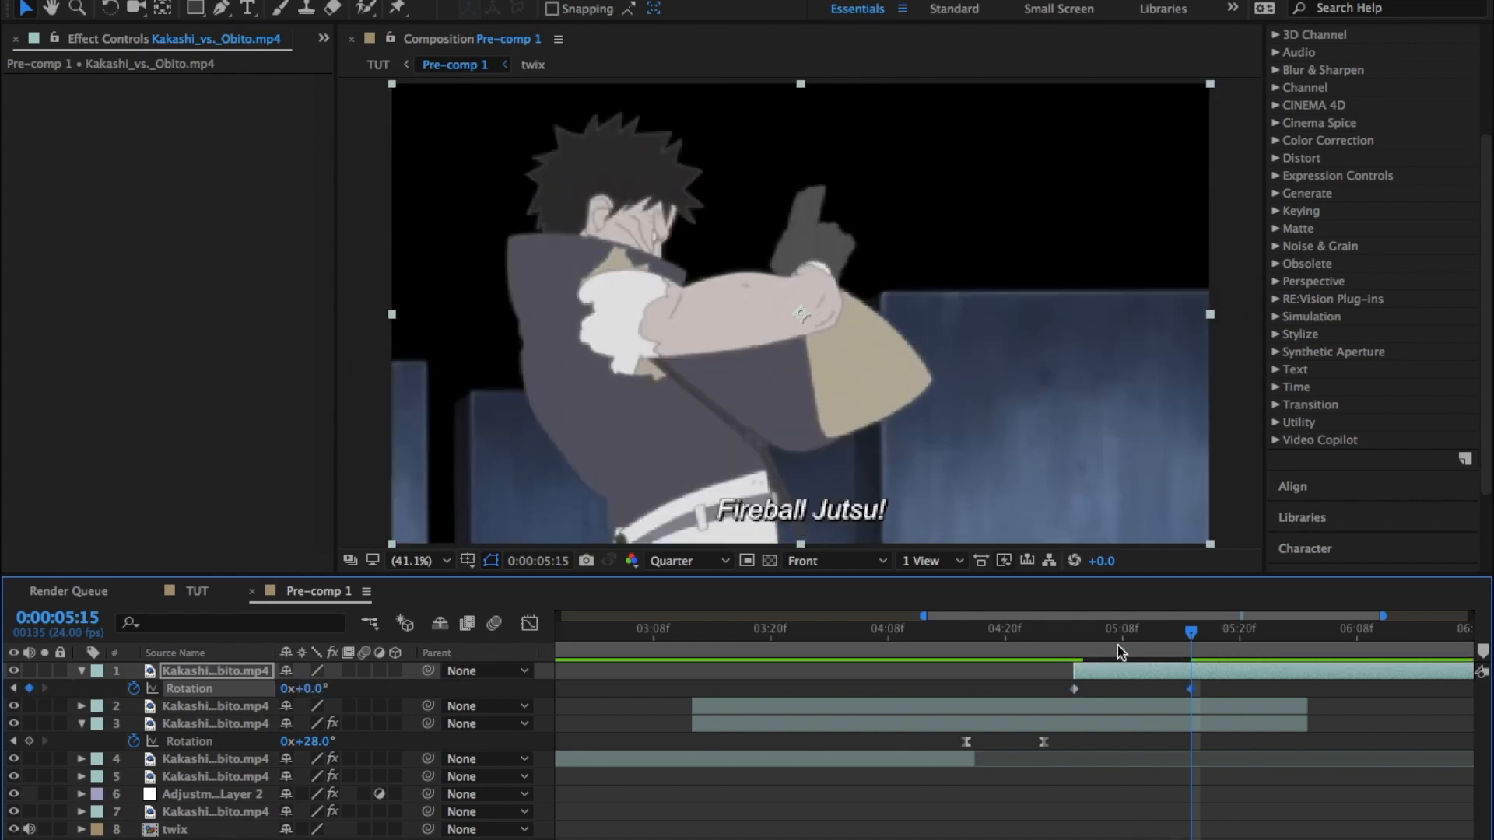
Set layer 1's Scale to 173% at 0:00:05:03 and add a Scale keyframe there.
drag(1089, 633, 1074, 638)
key(s)
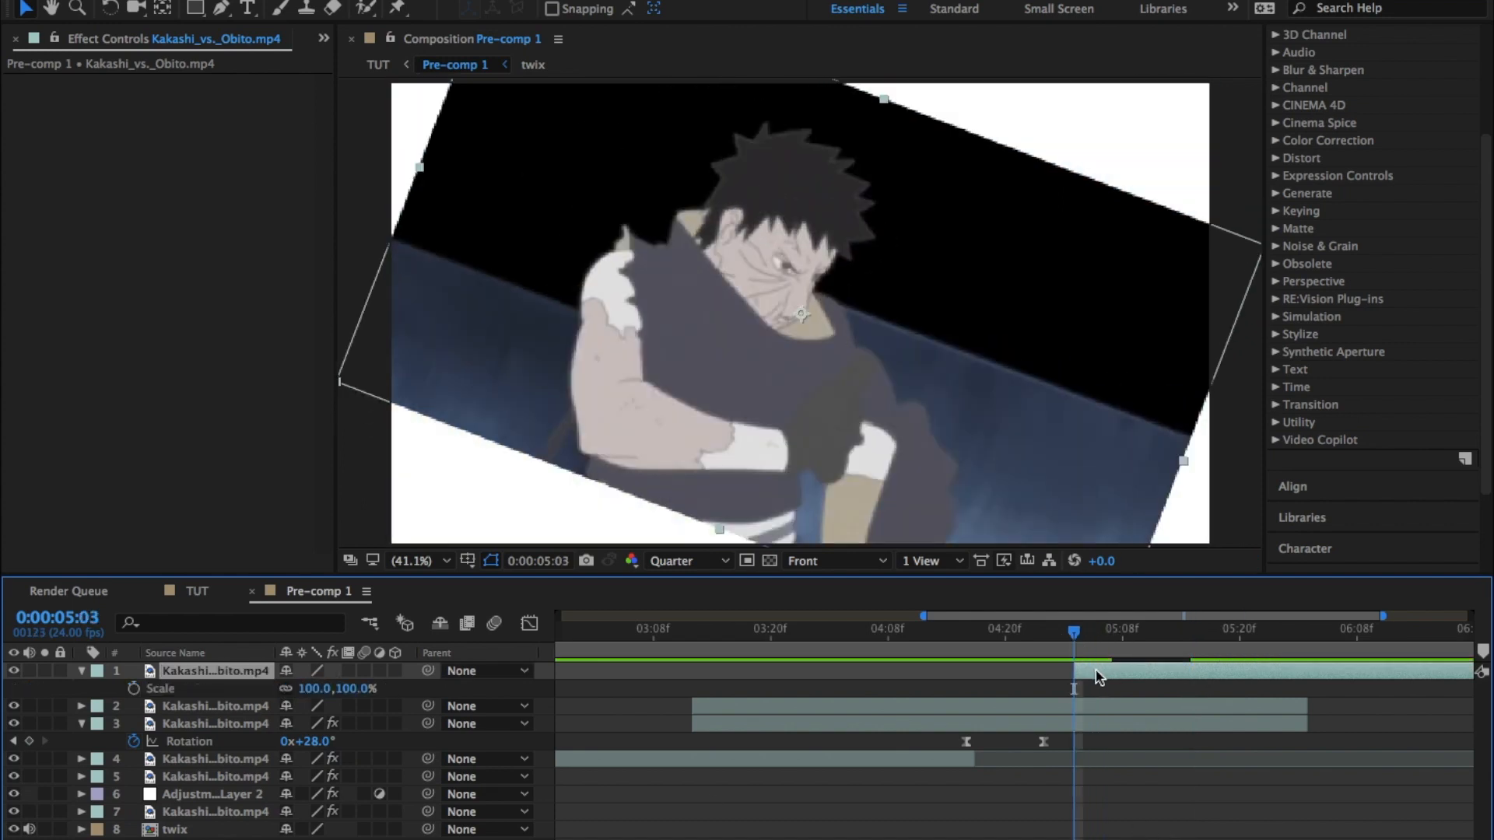
drag(310, 690, 373, 690)
click(134, 689)
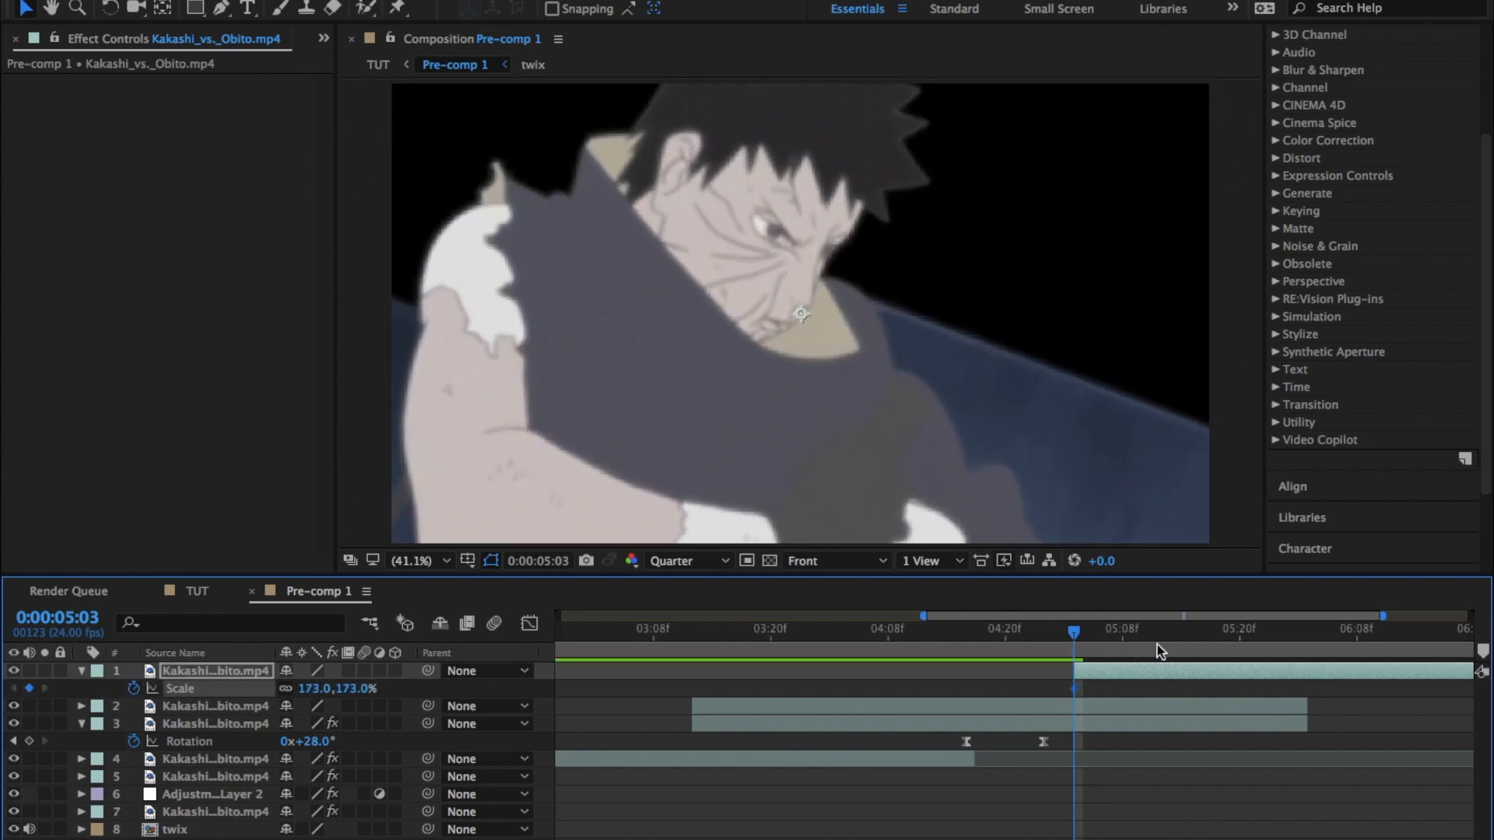
Set layer 1's Scale to 100% at 0:00:05:15, level with its second Rotation keyframe.
click(1192, 645)
key(r)
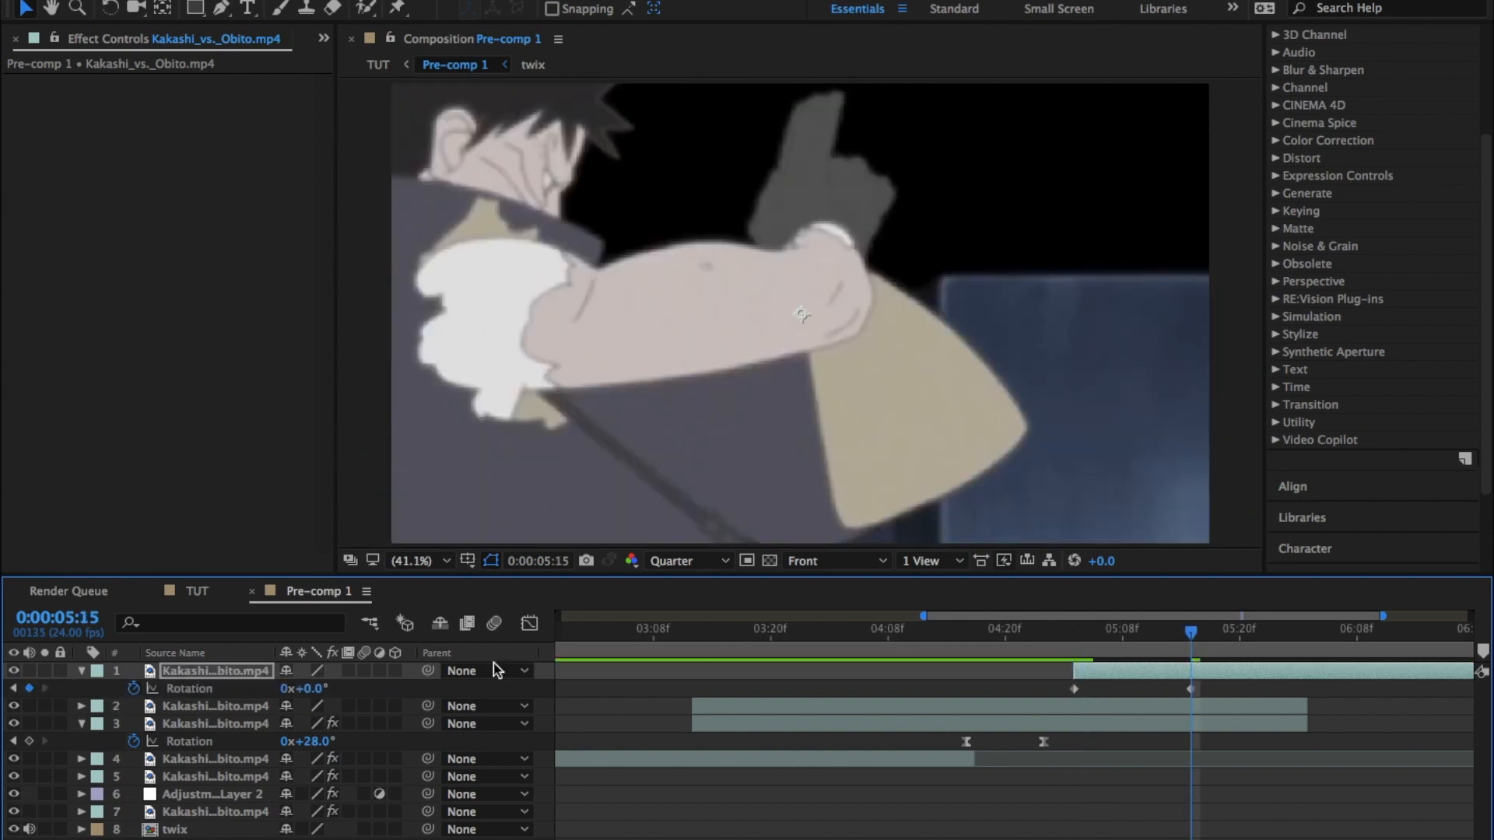
key(s)
click(311, 688)
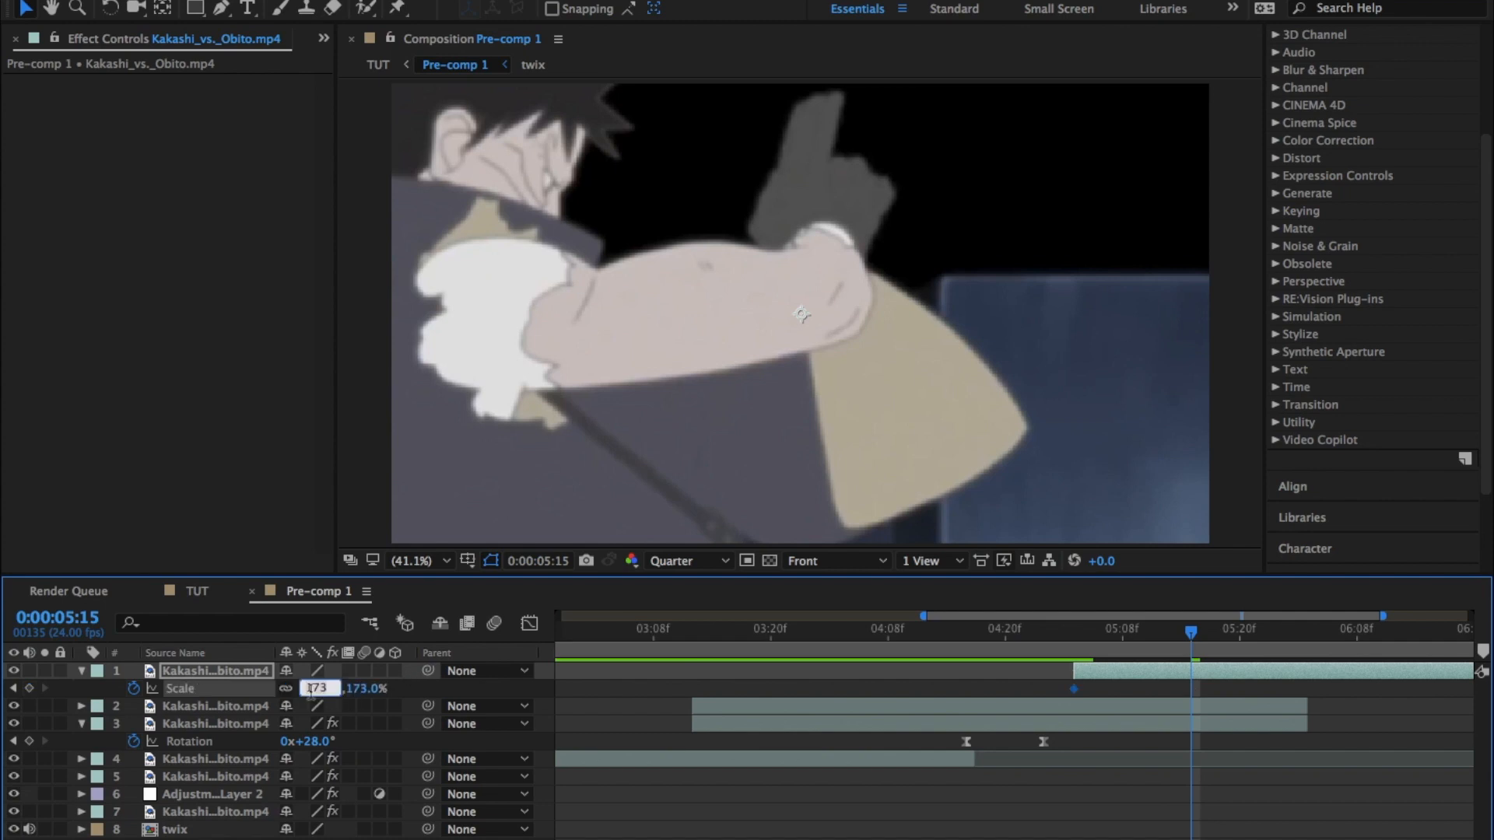
text(100)
key(Return)
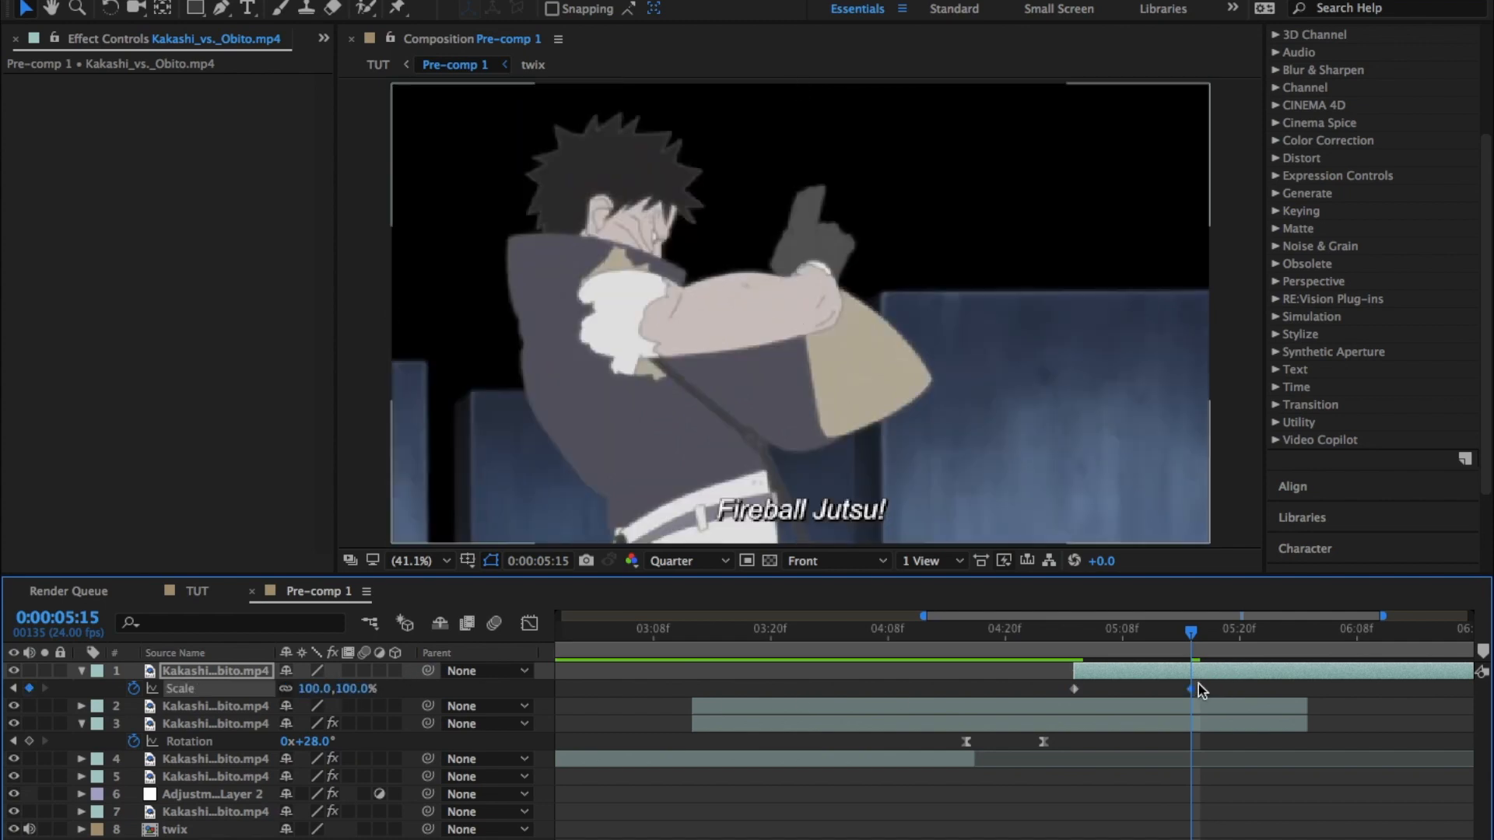
Easy-ease layer 1's Scale keyframes and shape the curve to fall steeply from 0:00:05:03 and settle gently.
drag(1198, 684, 988, 688)
key(F9)
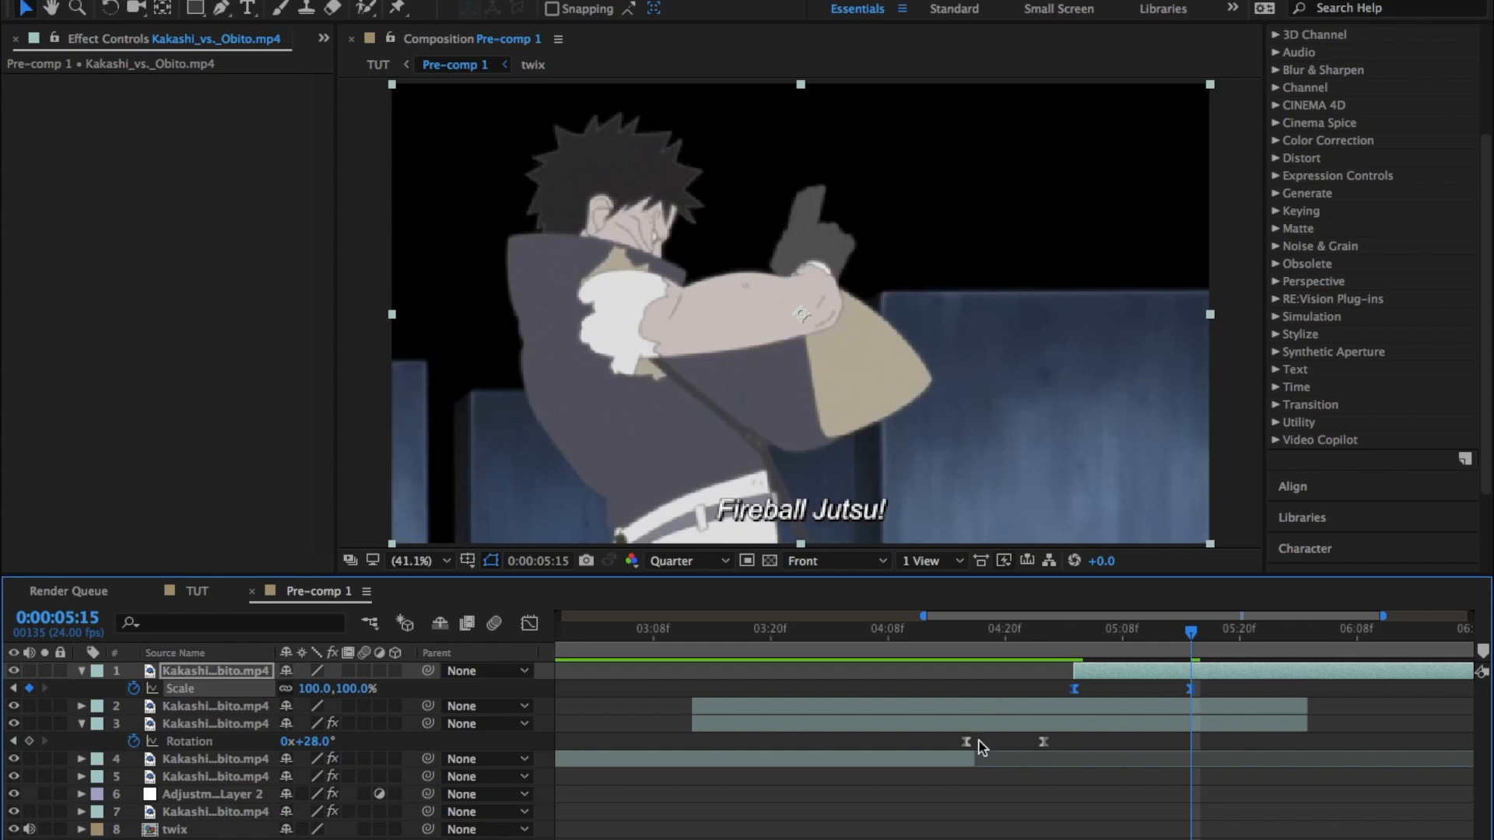
click(529, 623)
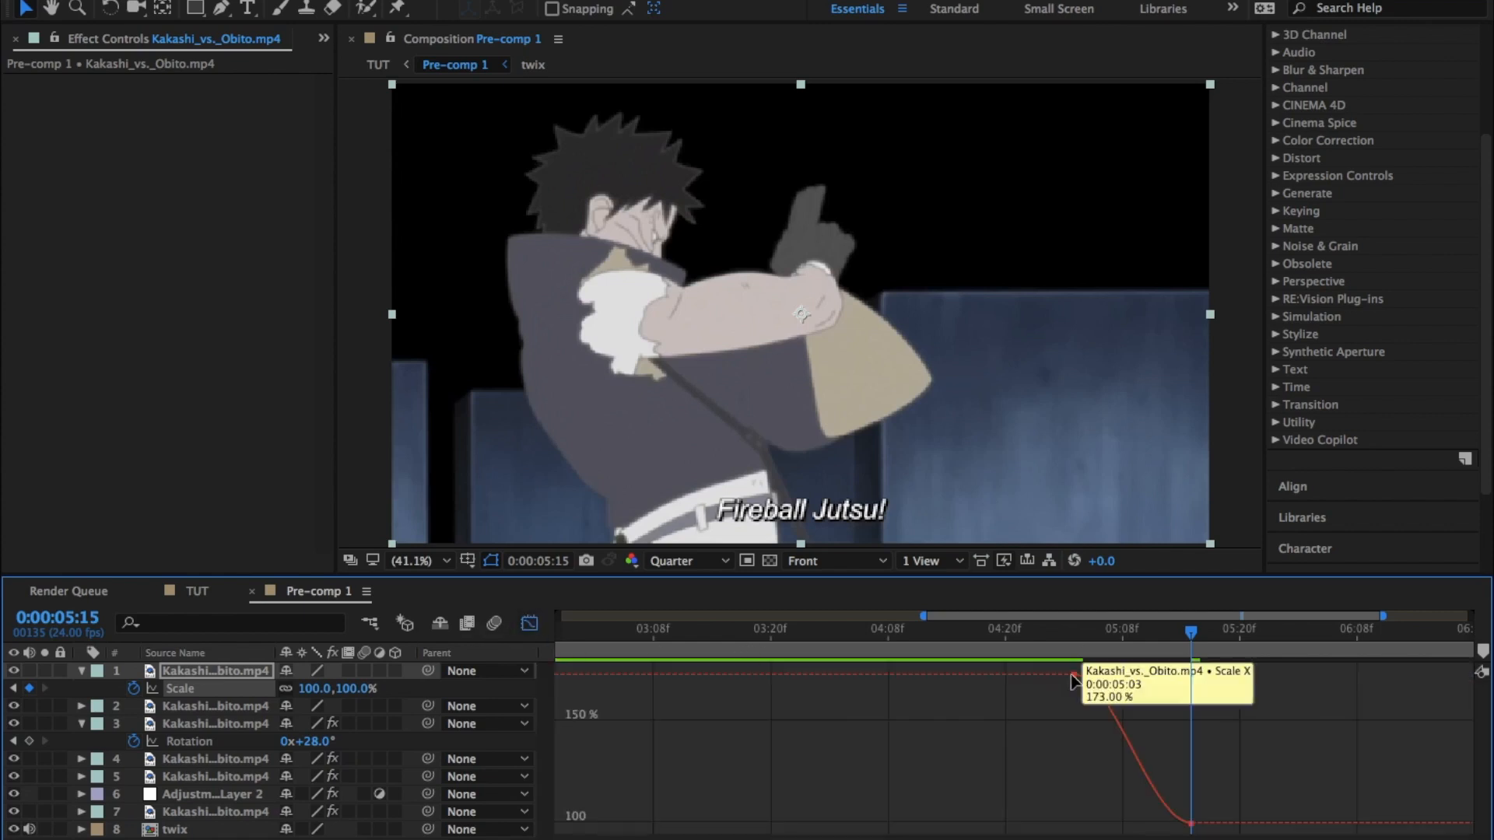
drag(1113, 681, 1081, 832)
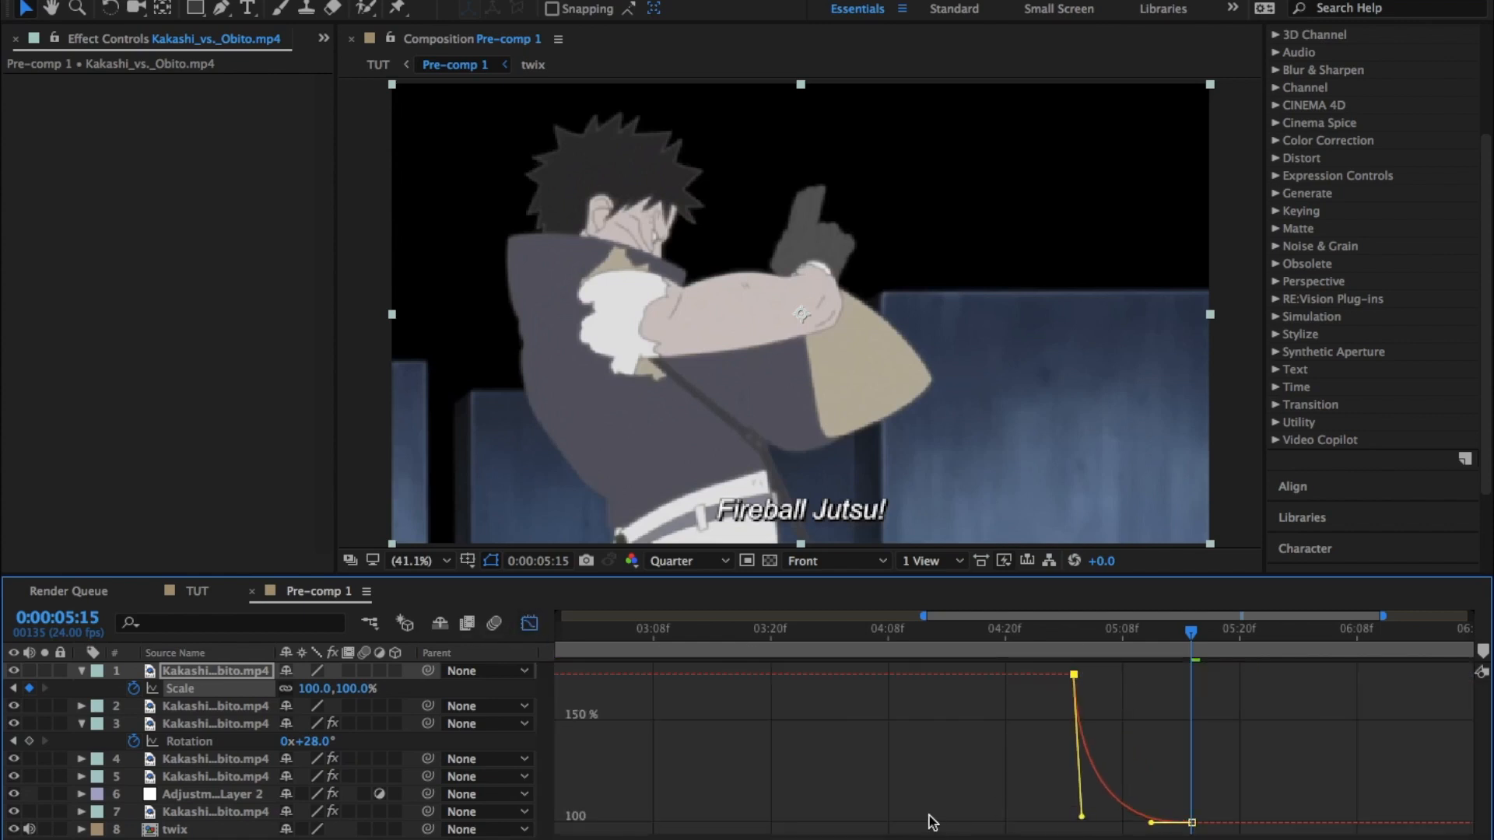
Easy-ease layer 1's Rotation keyframes and shape the curve to drop steeply from 0:00:05:03 and settle gently at 0:00:05:15.
key(r)
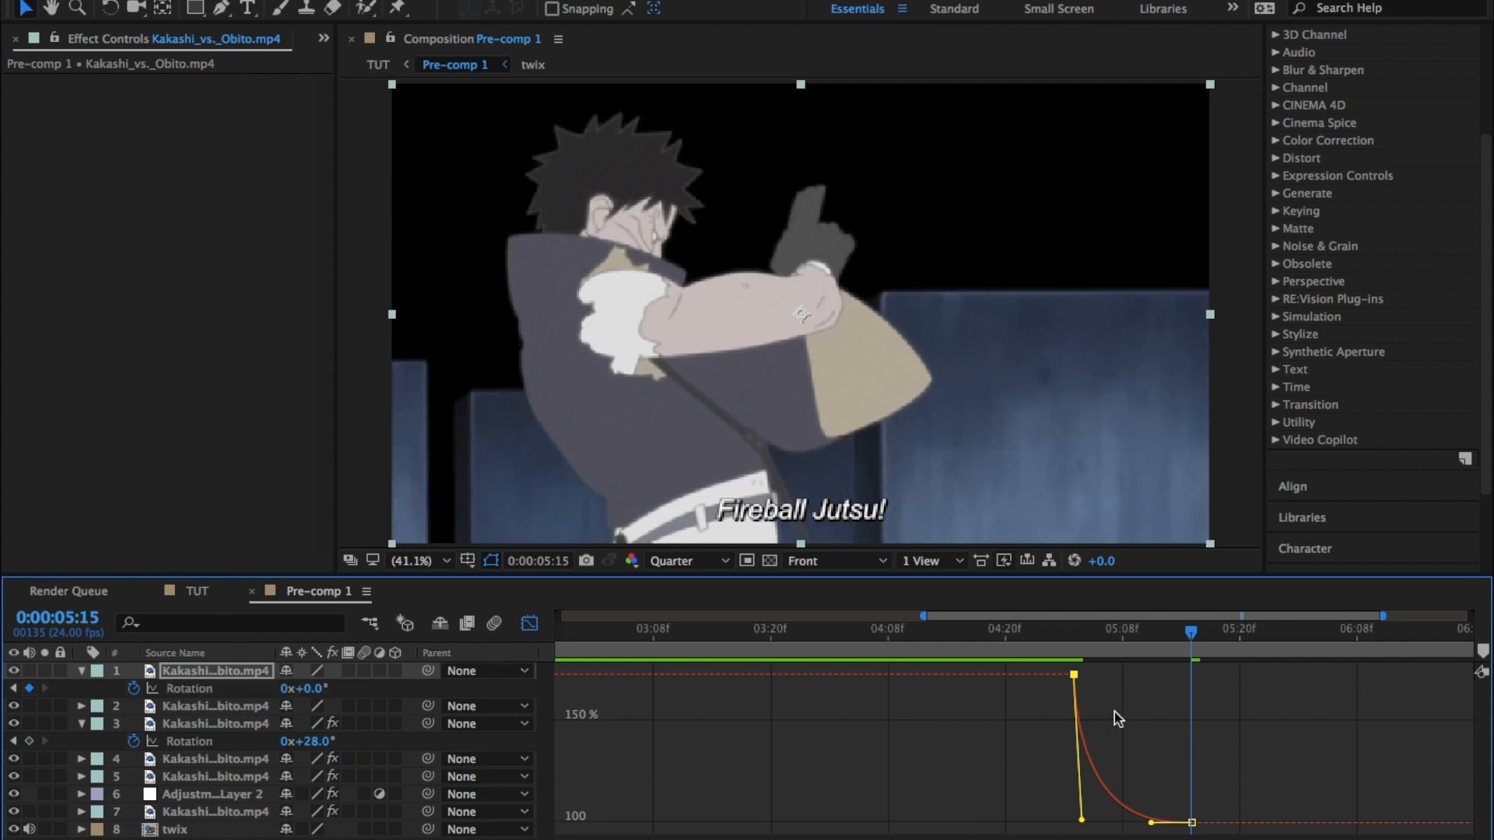
click(239, 688)
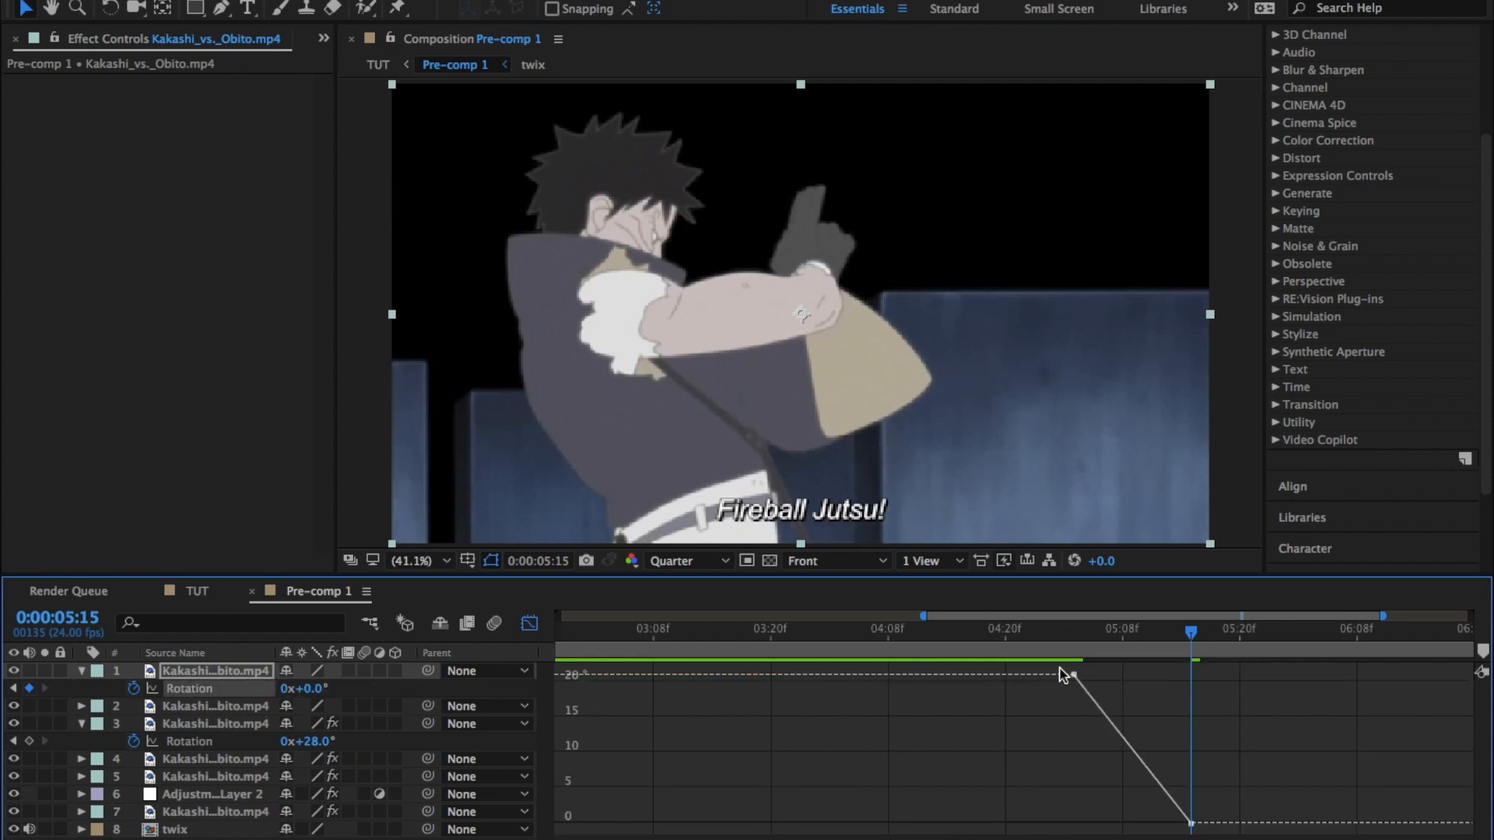
drag(1060, 669, 1202, 831)
key(F9)
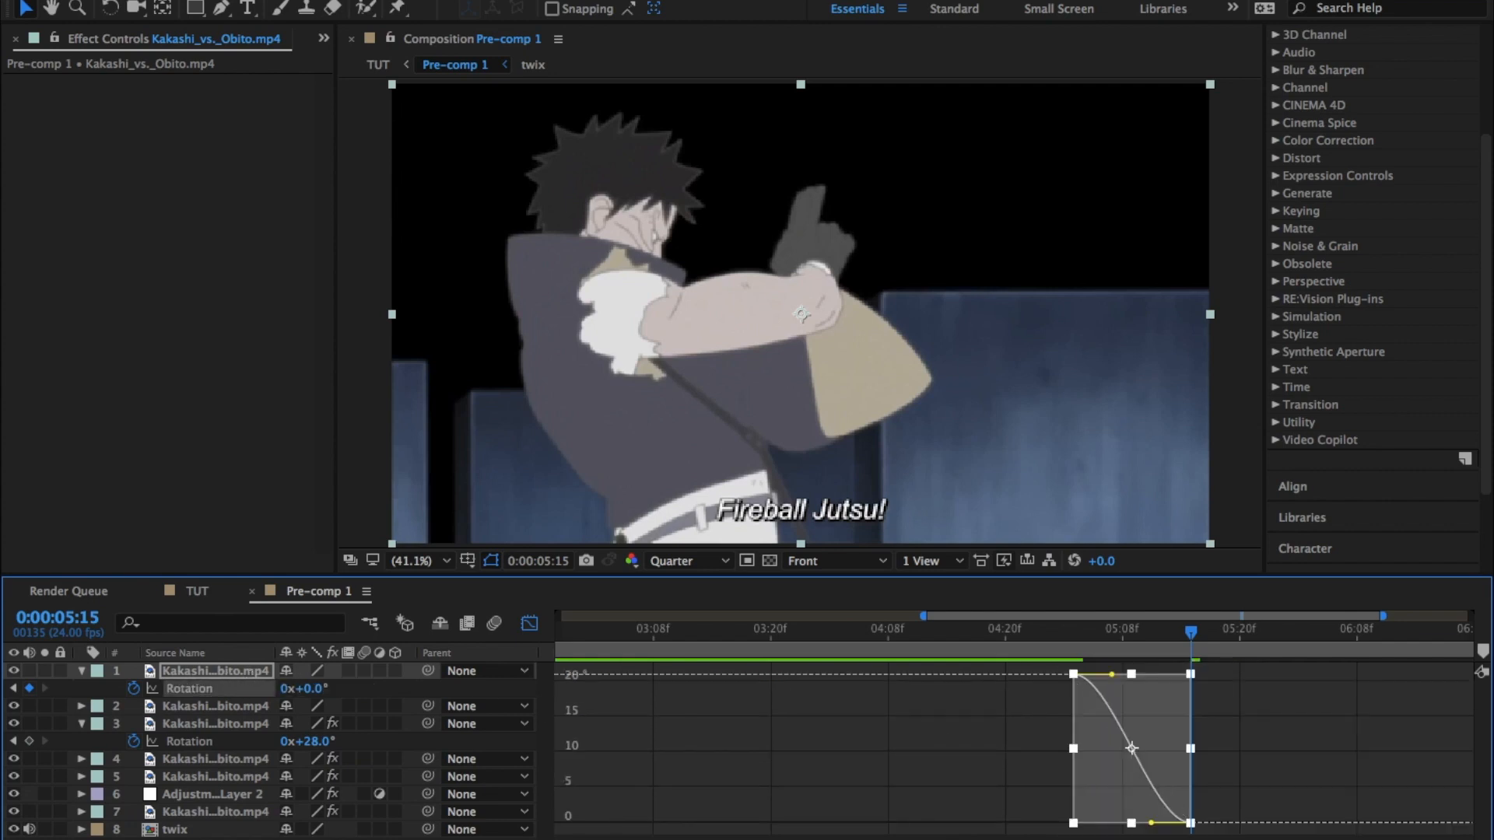
click(1043, 675)
click(1073, 674)
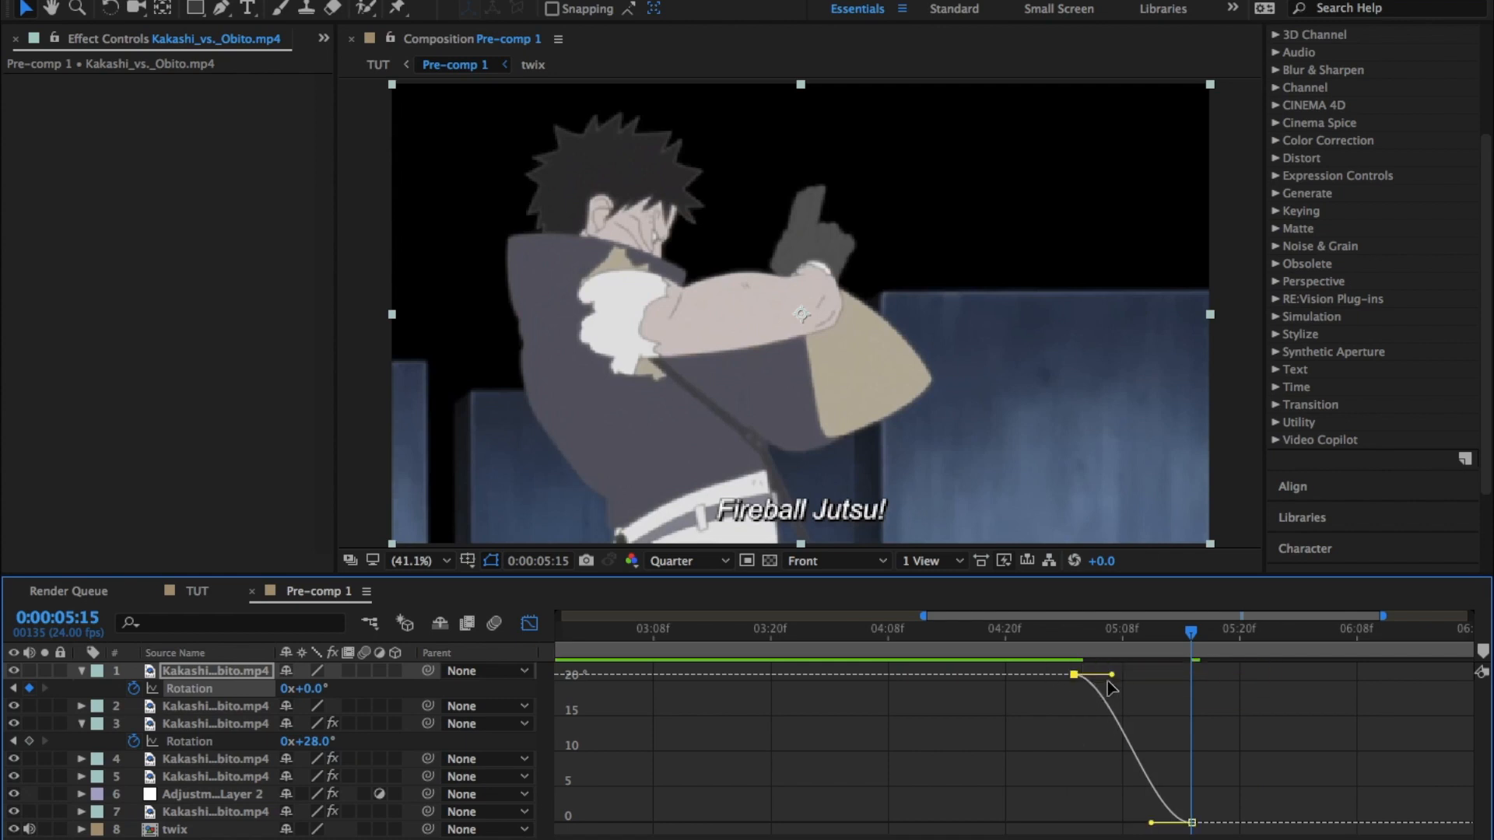
drag(1111, 673, 916, 823)
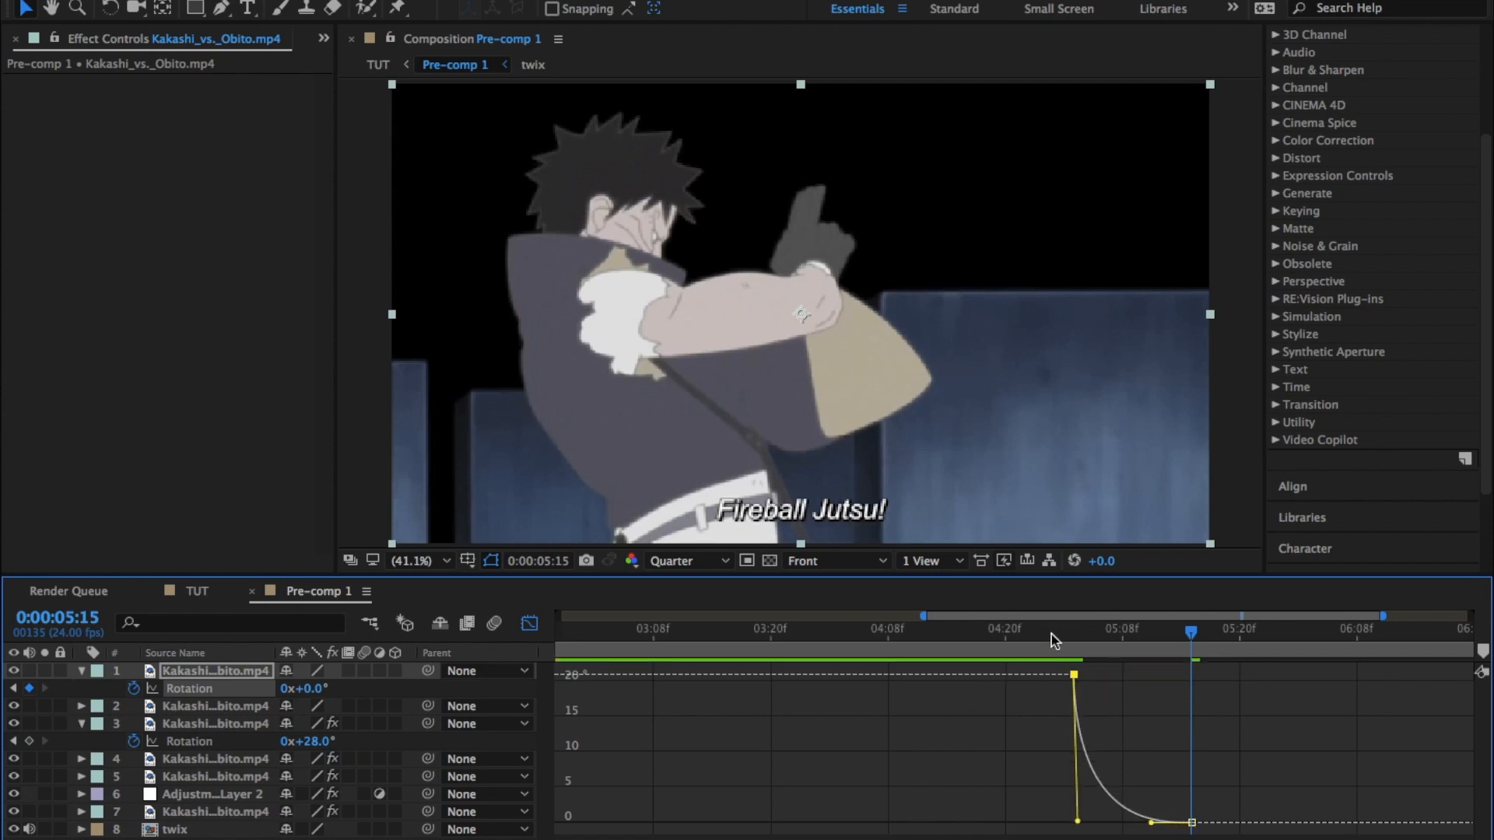
Preview the Pre-comp 1 transitions from 0:00:03:10 and return to the TUT composition.
drag(1052, 633, 671, 640)
key(space)
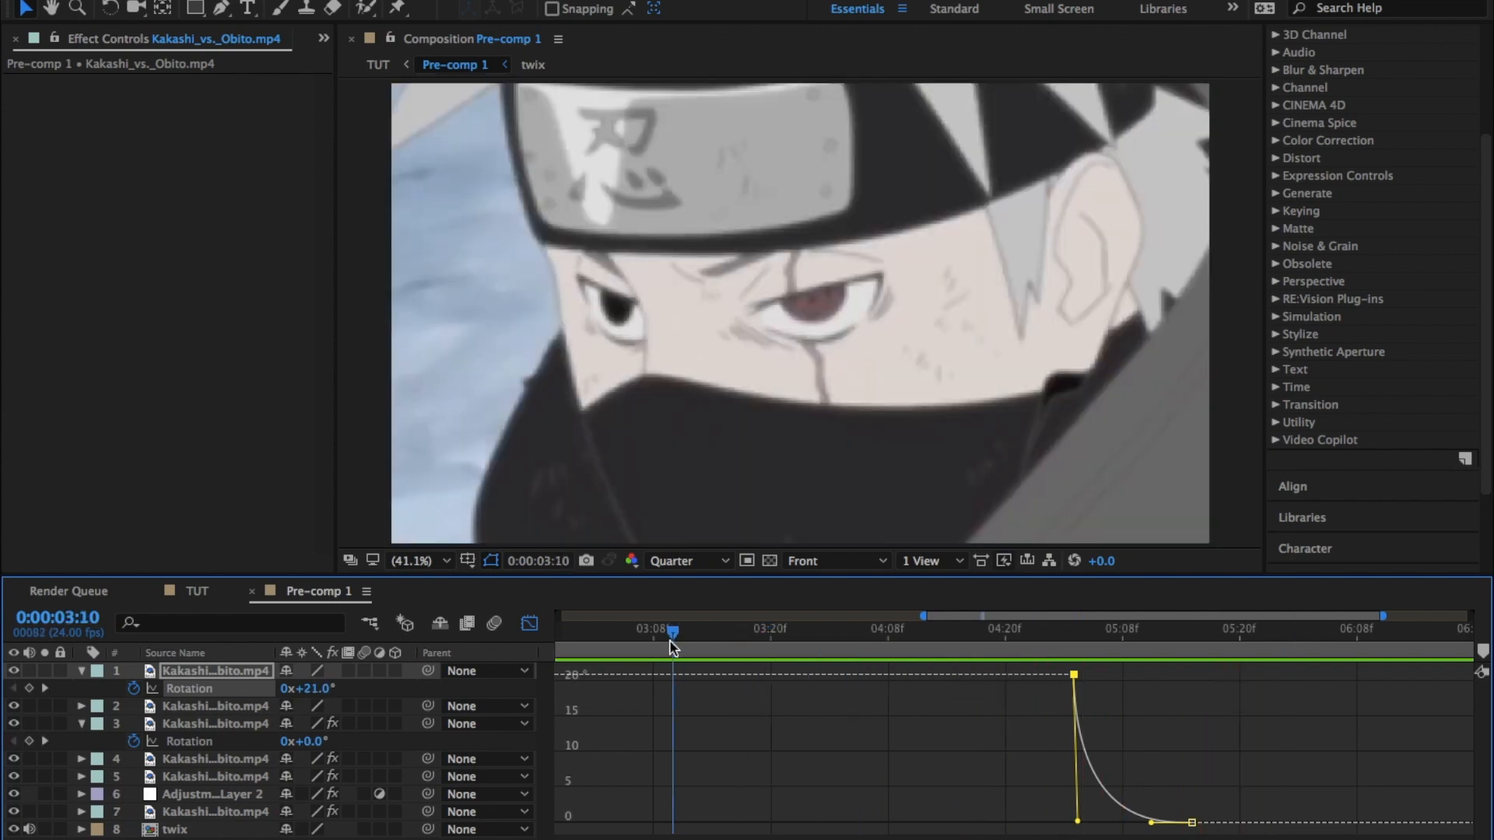
key(space)
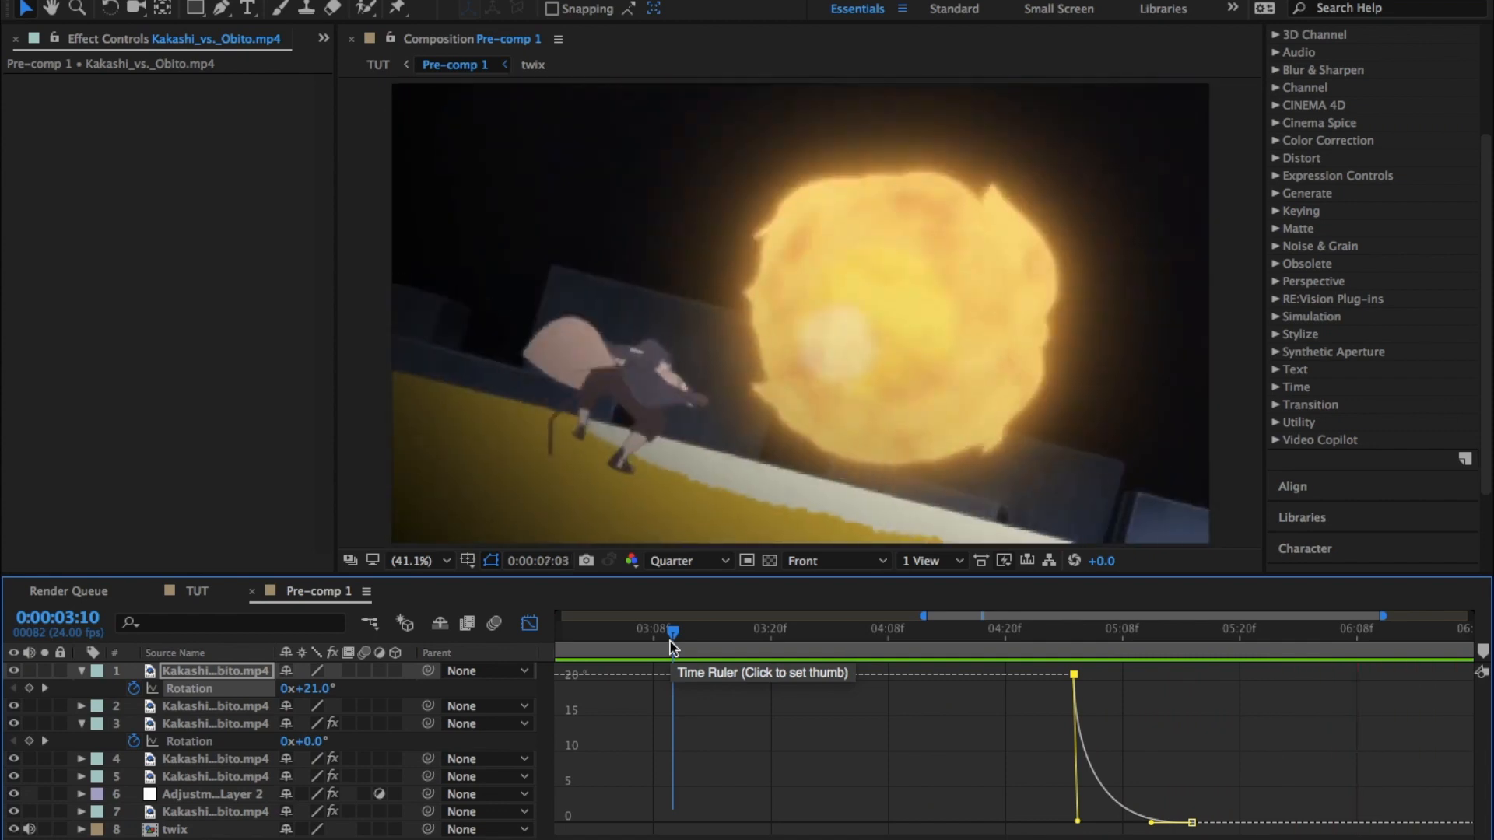
key(space)
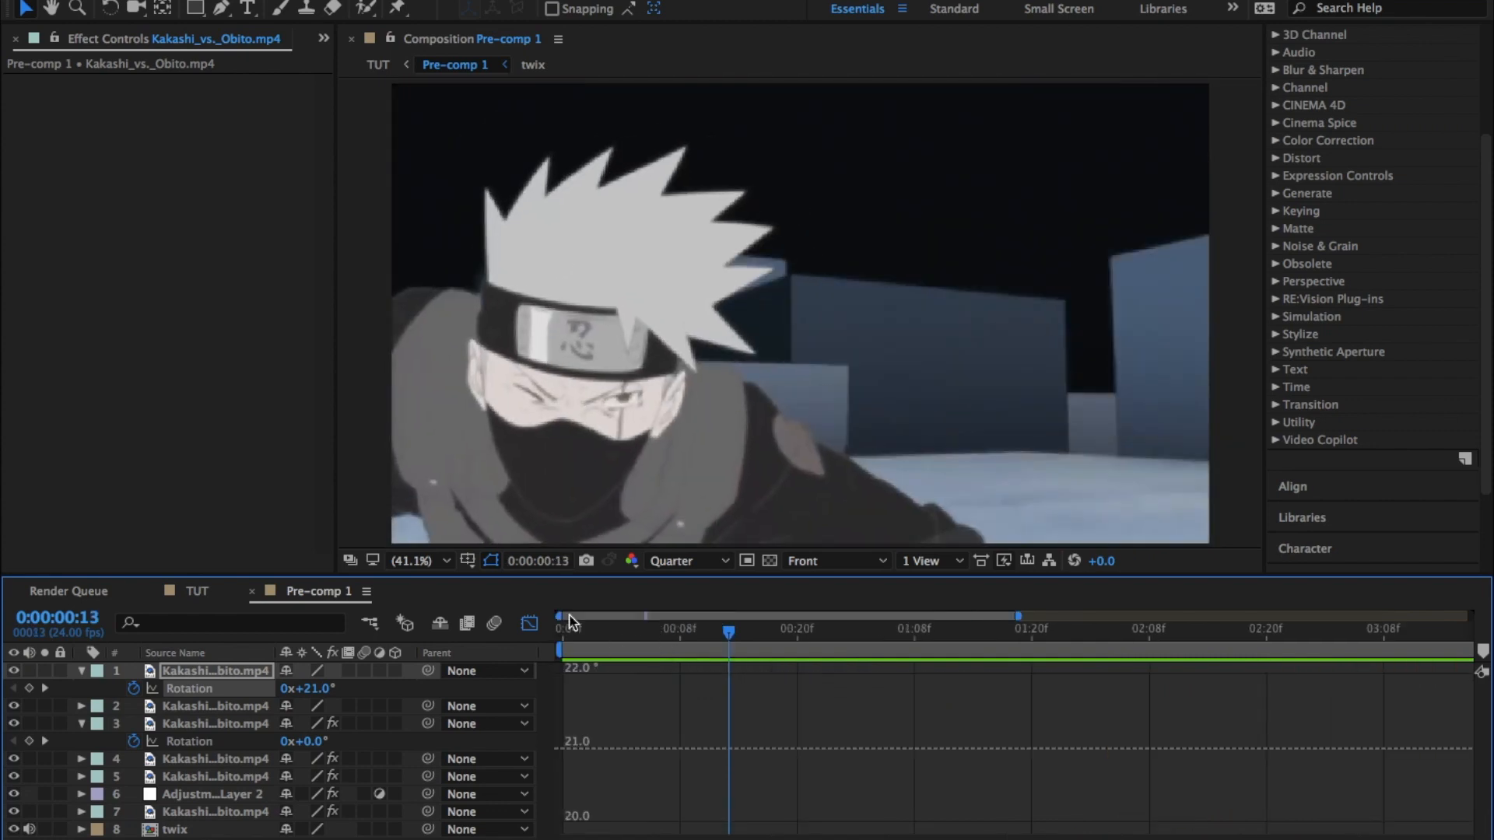
click(227, 596)
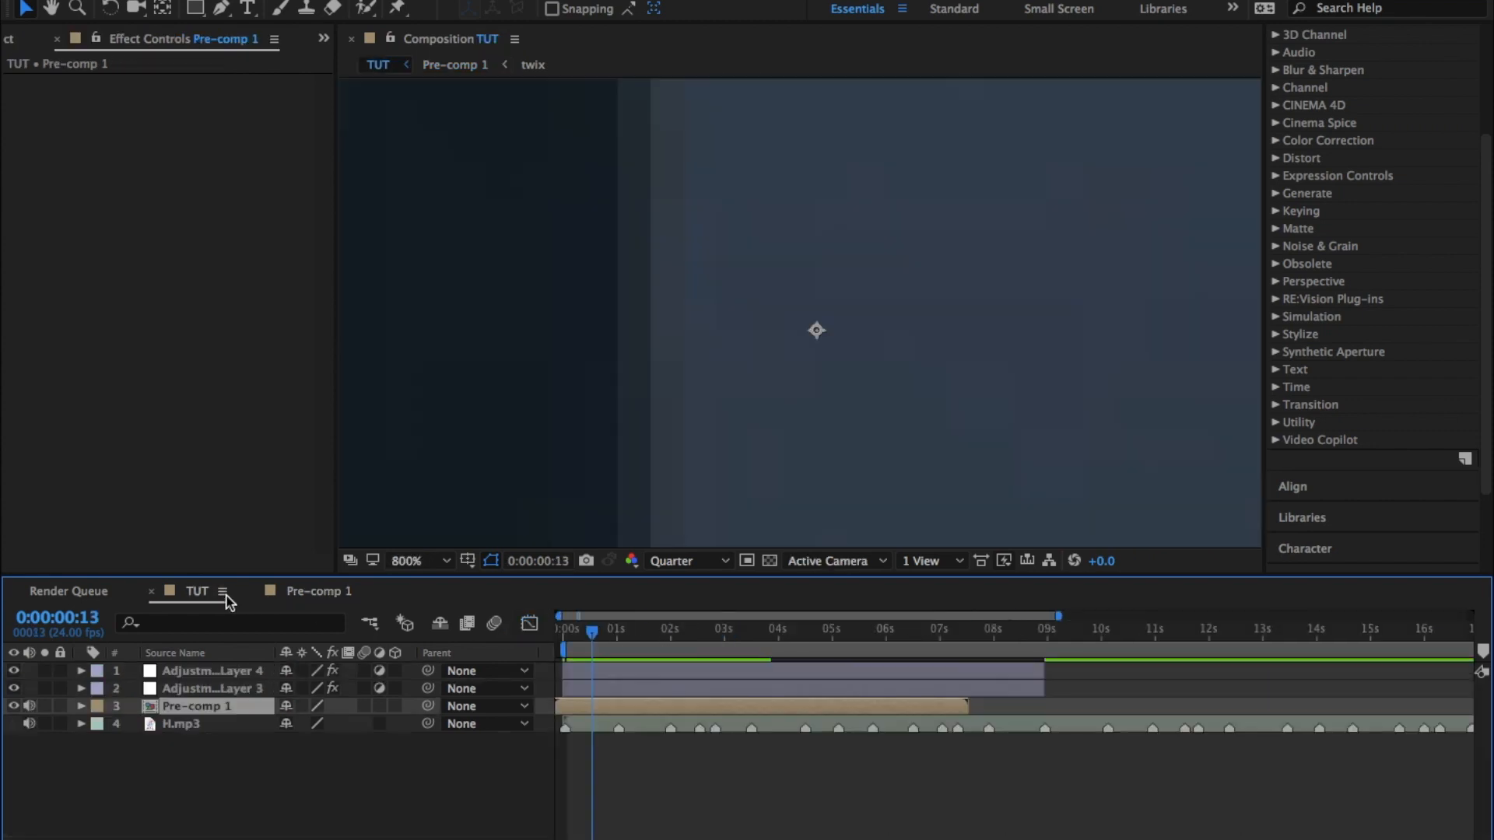